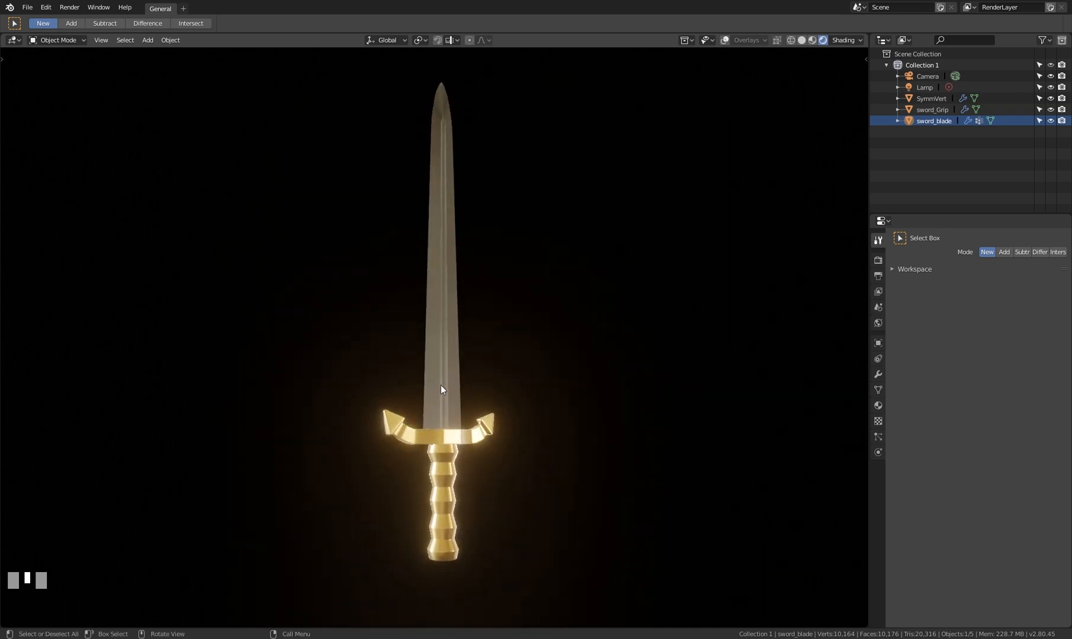
Display the finished sword in solid shading with the viewport overlays turned on
{"action": "middle_click_drag", "start_coordinate": [440, 388], "coordinate": [439, 421]}
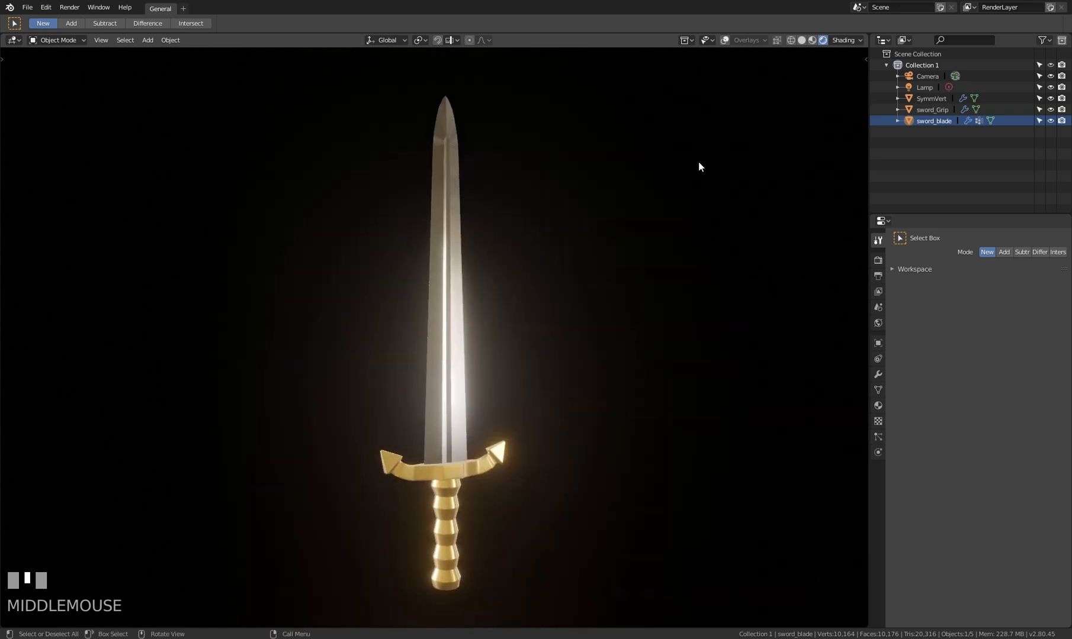
{"action": "left_click", "coordinate": [801, 41]}
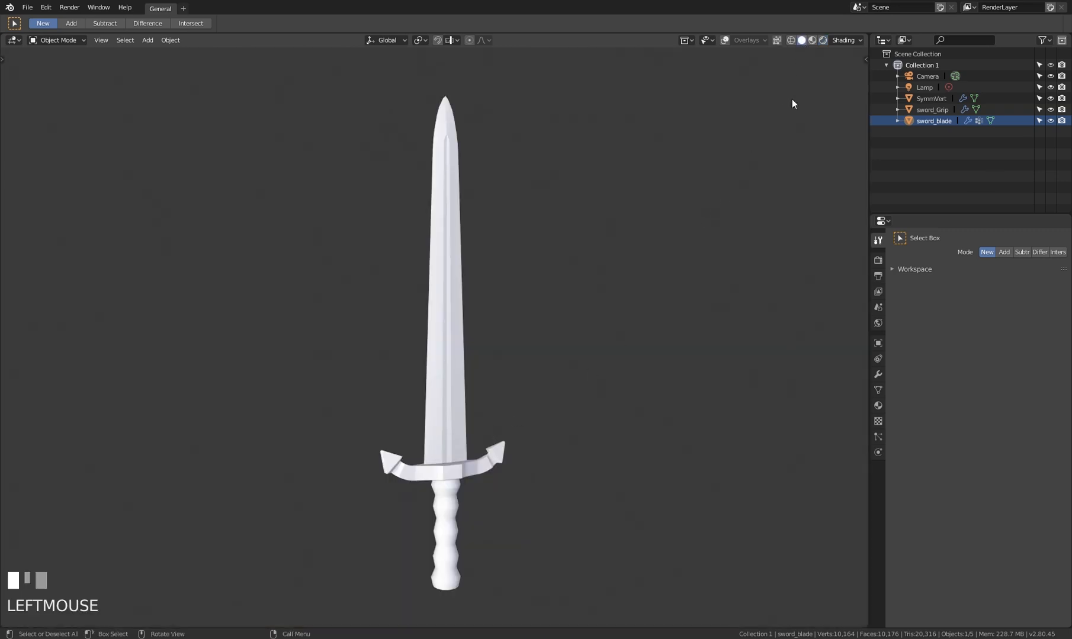
{"action": "left_click", "coordinate": [725, 40]}
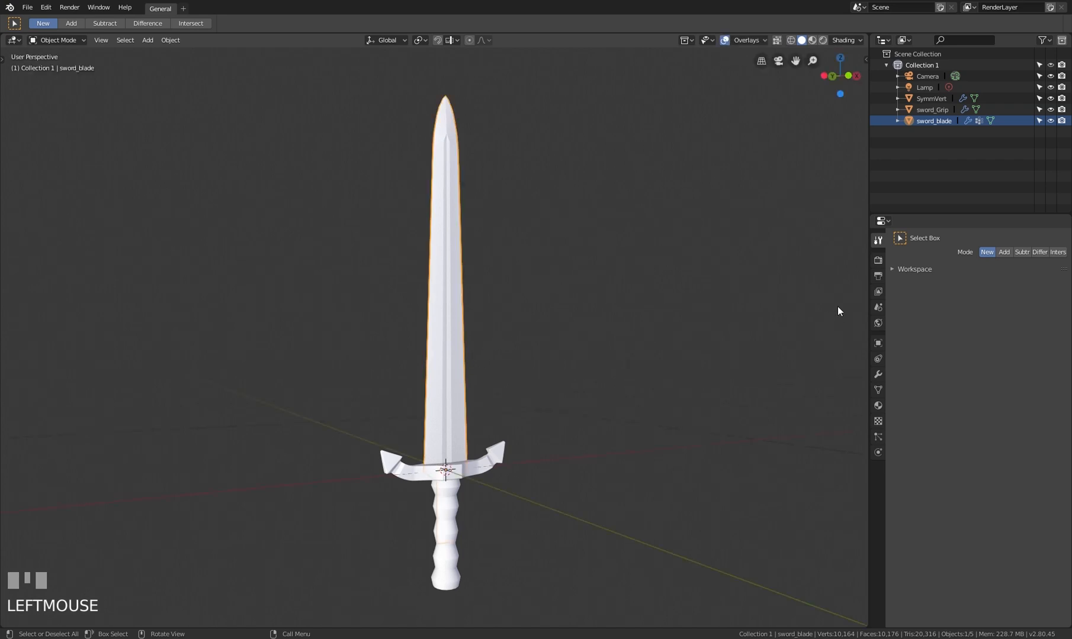
Turn off the viewport display of the sword blade's Solidify and Mirror modifiers to expose its base mesh
{"action": "left_click", "coordinate": [878, 374]}
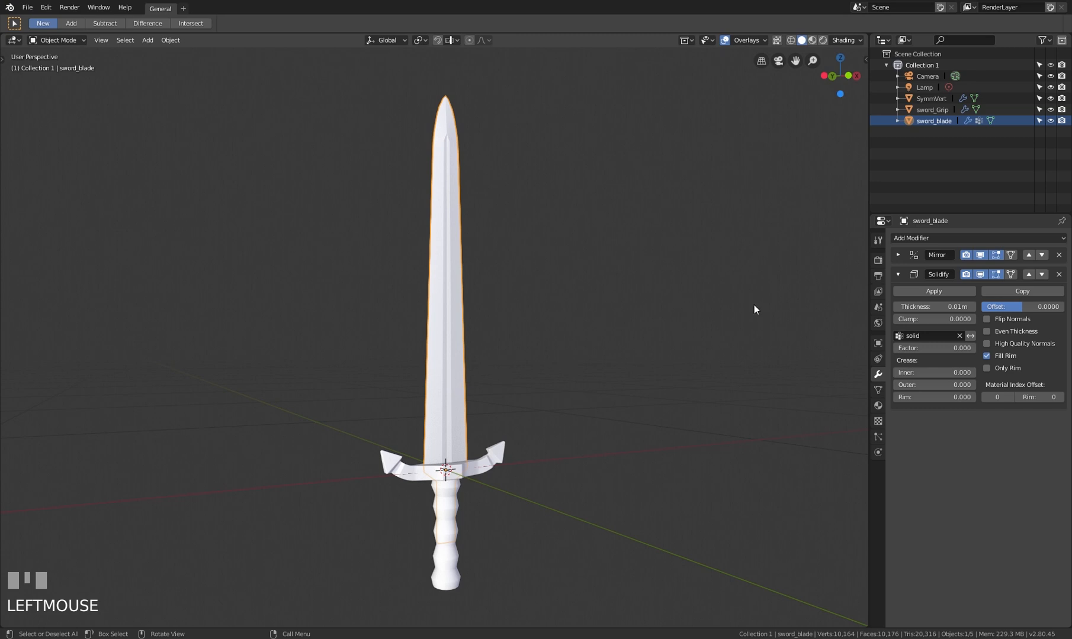
{"action": "left_click", "coordinate": [980, 274]}
{"action": "left_click", "coordinate": [980, 254]}
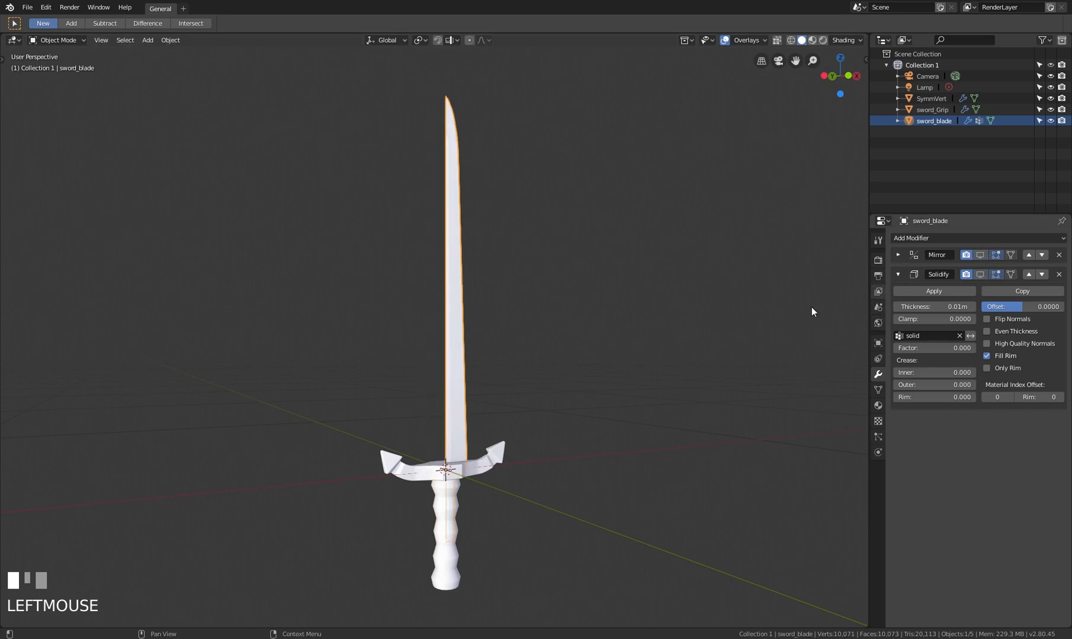
Select the crossguard and turn off the viewport display of its Bevel, Skin and Mirror modifiers
{"action": "middle_click_drag", "start_coordinate": [450, 332], "coordinate": [496, 453]}
{"action": "left_click", "coordinate": [501, 456]}
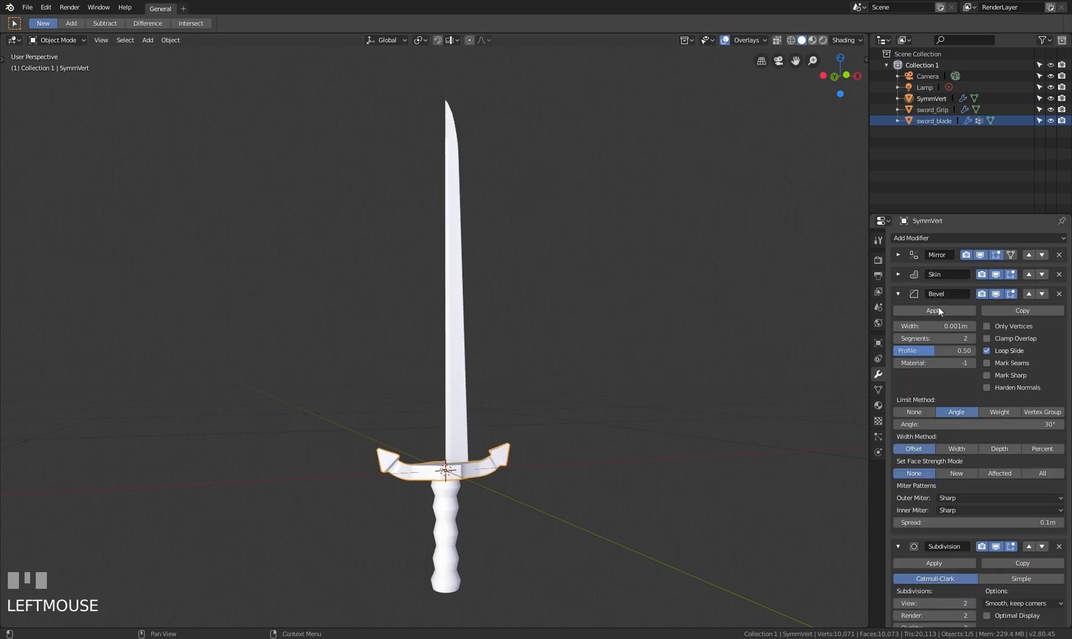
{"action": "left_click", "coordinate": [995, 294]}
{"action": "left_click", "coordinate": [995, 274]}
{"action": "left_click", "coordinate": [979, 255]}
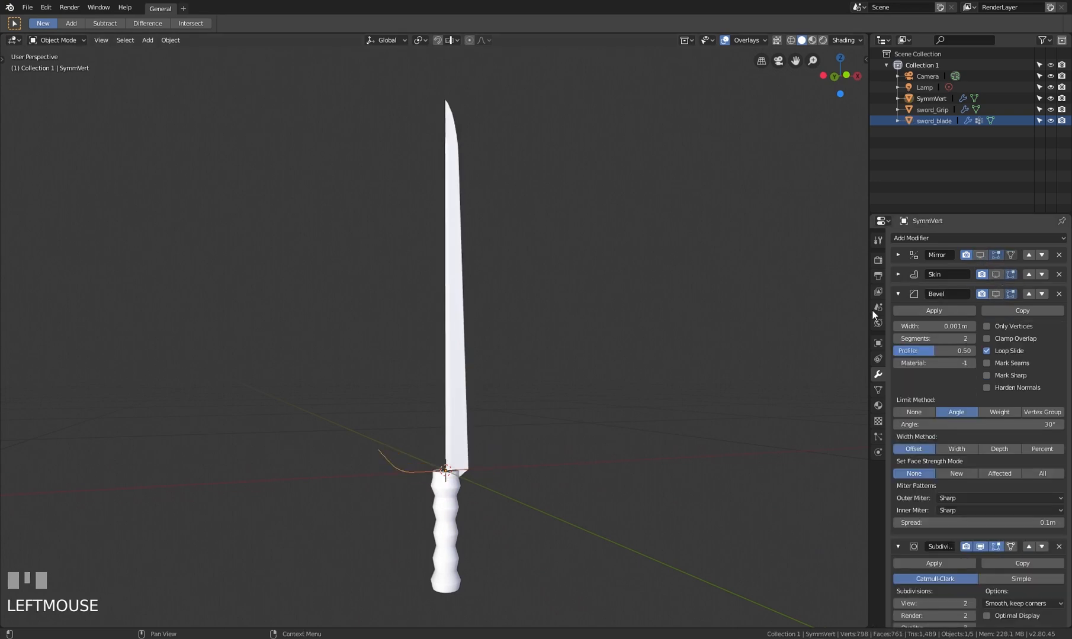
Select the sword grip, turn off the viewport display of its Bevel and Screw modifiers, and inspect the bare profile
{"action": "middle_click_drag", "start_coordinate": [478, 413], "coordinate": [380, 471]}
{"action": "scroll", "coordinate": [399, 474], "scroll_direction": "up", "scroll_amount": 1}
{"action": "scroll", "coordinate": [407, 482], "scroll_direction": "down", "scroll_amount": 1}
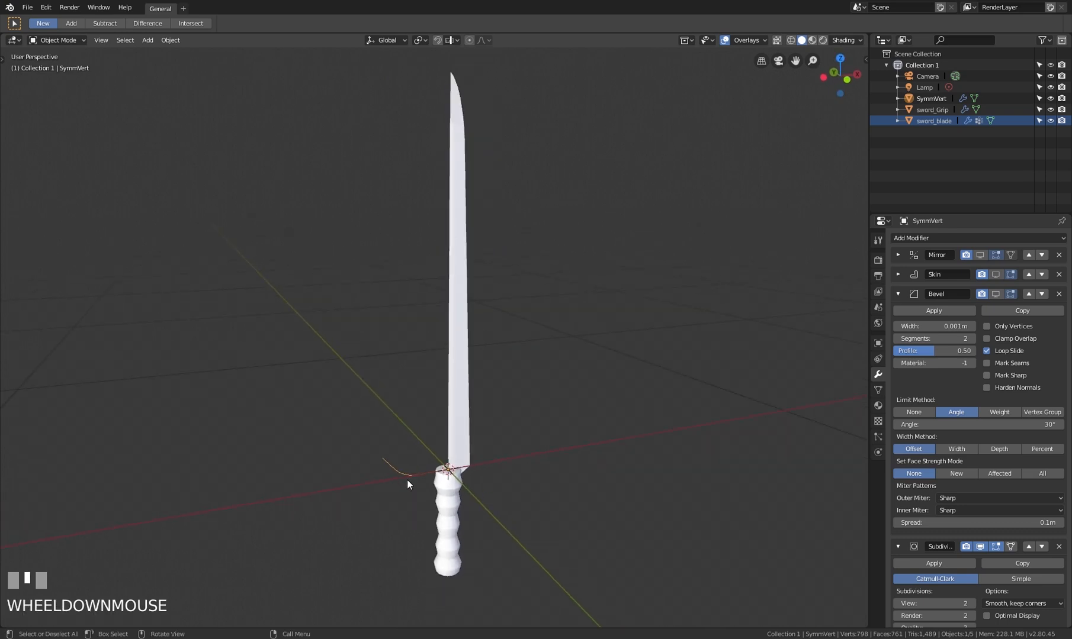
{"action": "left_click", "coordinate": [456, 503]}
{"action": "key", "text": "KP_Decimal"}
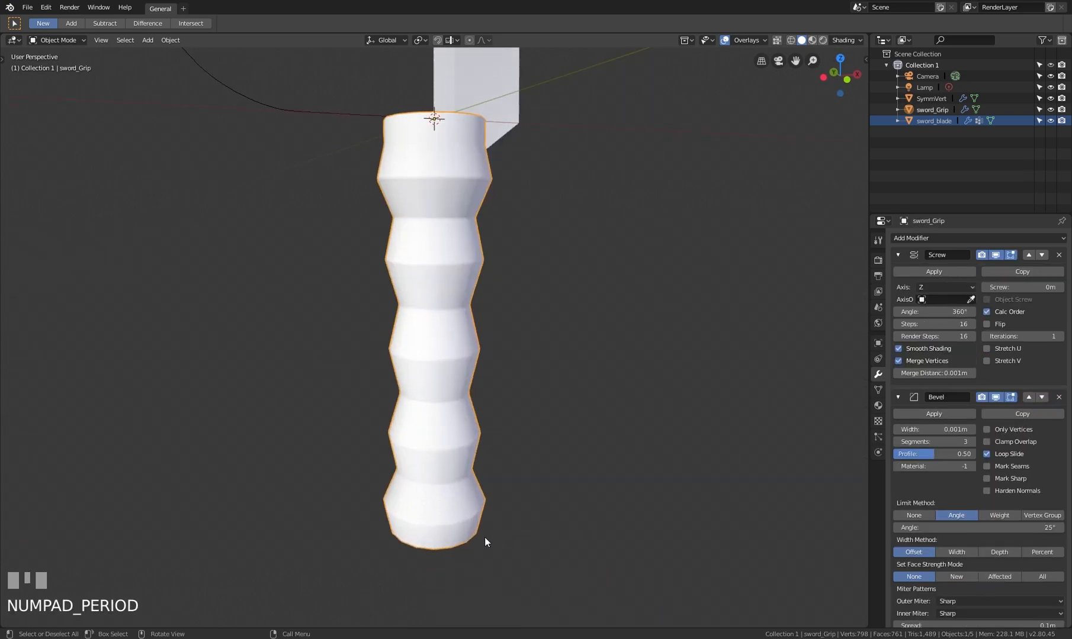
{"action": "scroll", "coordinate": [533, 331], "scroll_direction": "up", "scroll_amount": 1}
{"action": "left_click", "coordinate": [898, 255]}
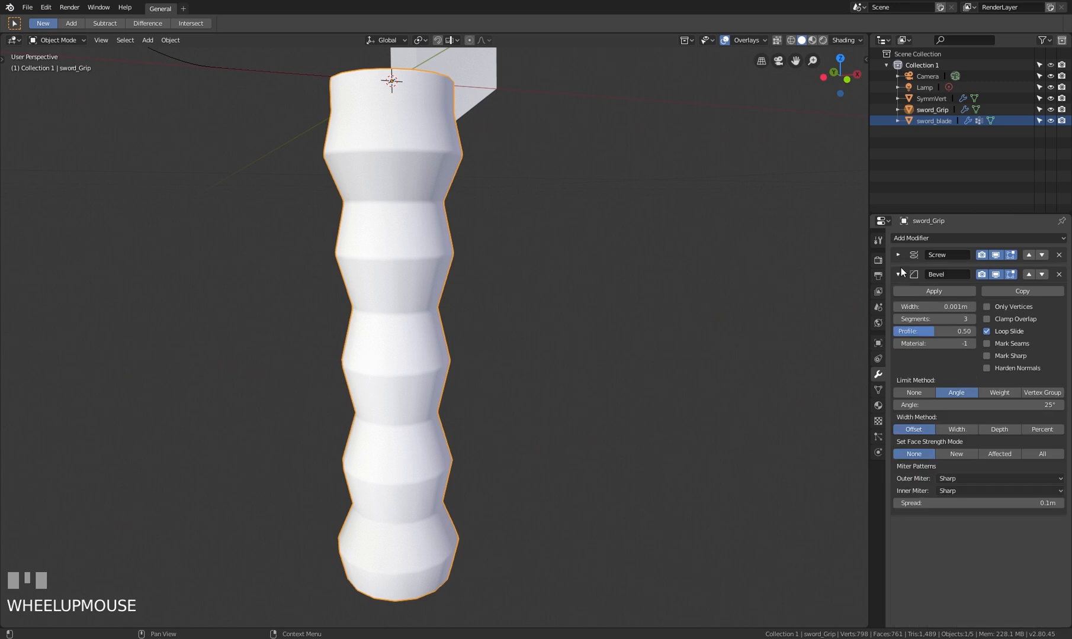
{"action": "left_click", "coordinate": [997, 274]}
{"action": "left_click", "coordinate": [996, 255]}
{"action": "scroll", "coordinate": [476, 268], "scroll_direction": "down", "scroll_amount": 1}
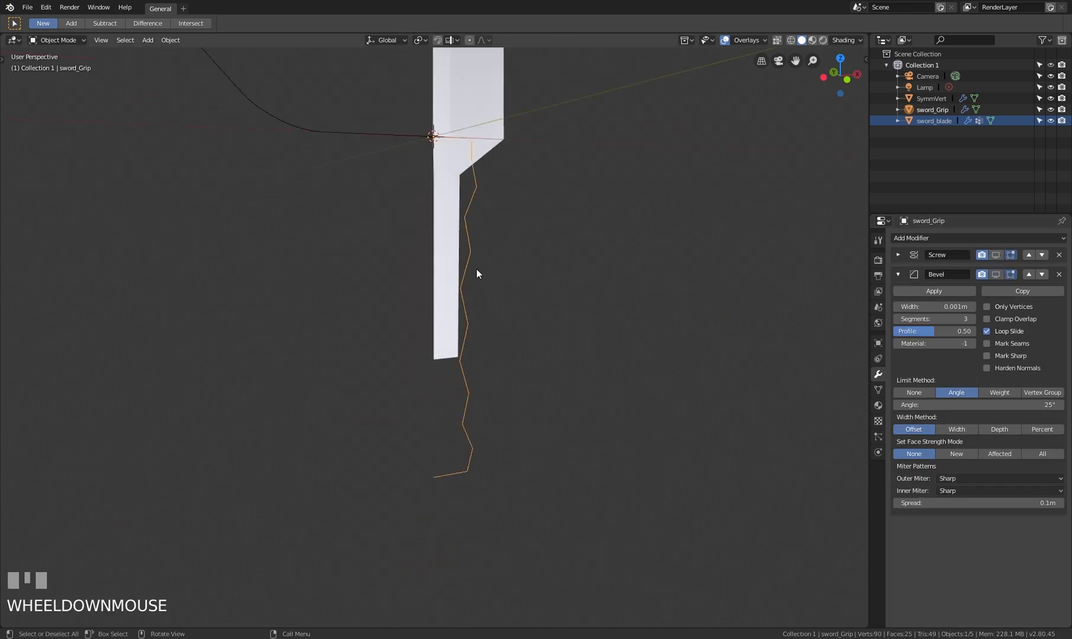
{"action": "middle_click_drag", "start_coordinate": [476, 269], "coordinate": [382, 251]}
{"action": "scroll", "coordinate": [462, 302], "scroll_direction": "down", "scroll_amount": 1}
{"action": "middle_click_drag", "start_coordinate": [462, 301], "coordinate": [493, 431], "text": "shift"}
{"action": "scroll", "coordinate": [430, 306], "scroll_direction": "down", "scroll_amount": 1}
{"action": "scroll", "coordinate": [450, 284], "scroll_direction": "down", "scroll_amount": 2}
{"action": "scroll", "coordinate": [516, 400], "scroll_direction": "up", "scroll_amount": 1}
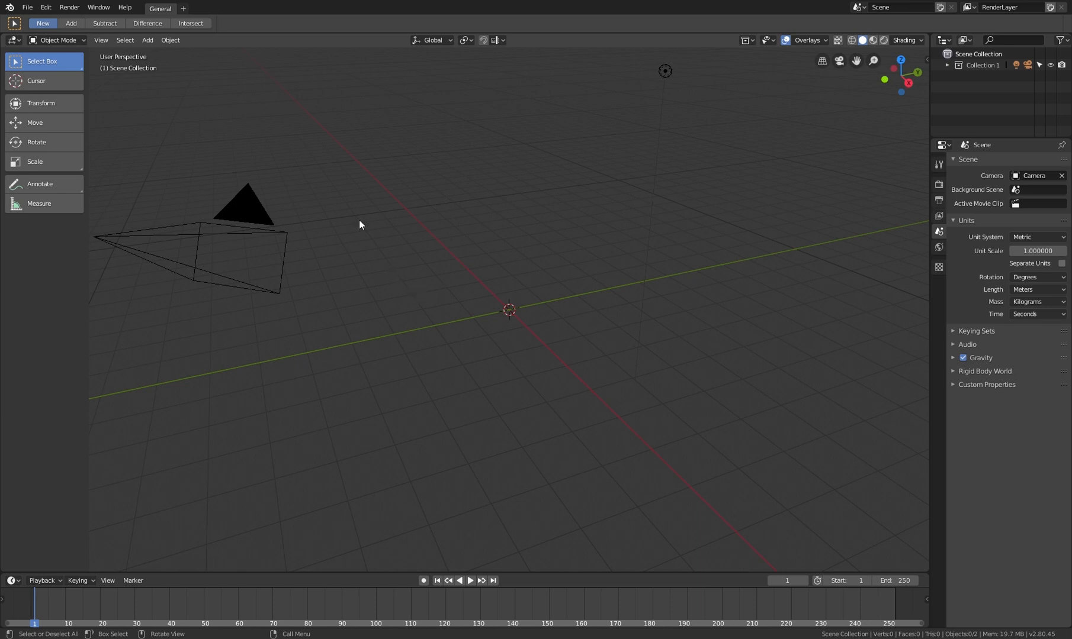
Bring up the add-on preferences and search for "loop" to check the LoopTools add-on
{"action": "left_click", "coordinate": [42, 8]}
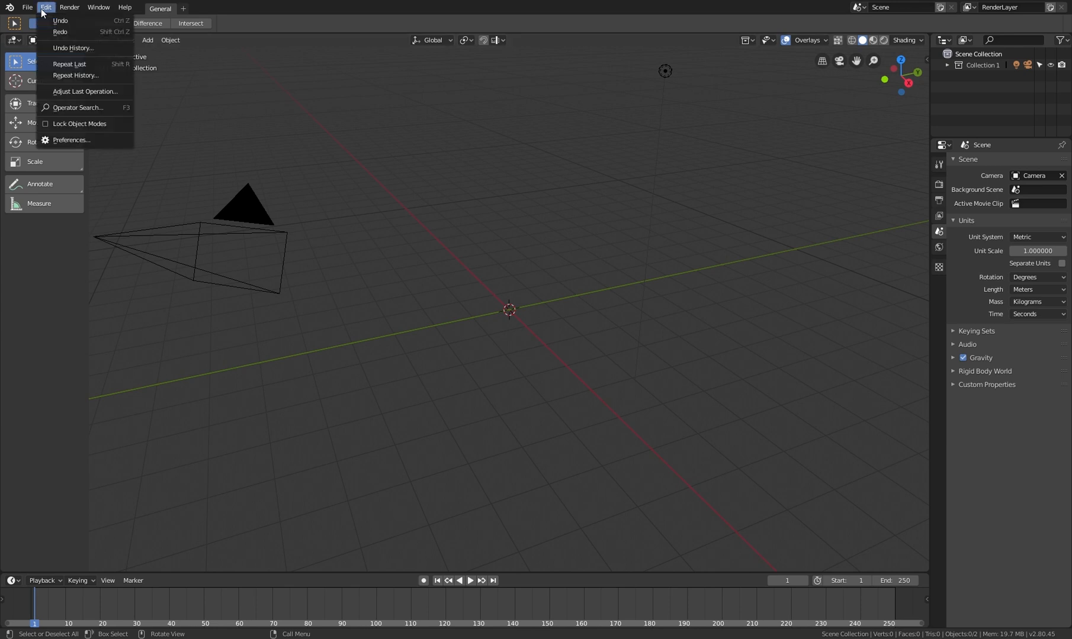
{"action": "left_click", "coordinate": [87, 141]}
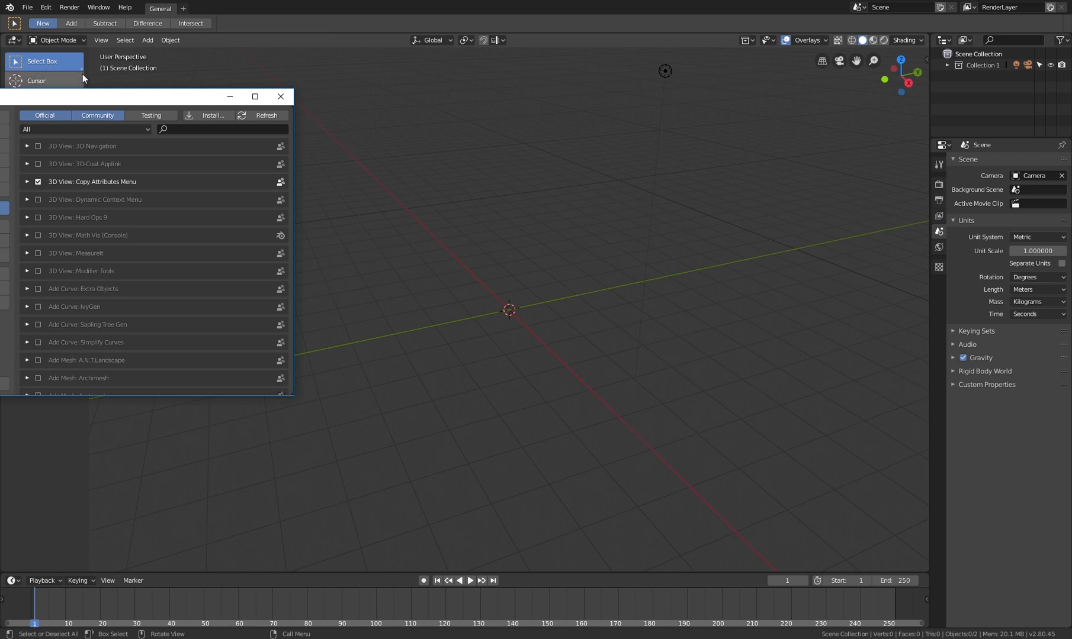
{"action": "left_click_drag", "start_coordinate": [172, 96], "coordinate": [524, 94]}
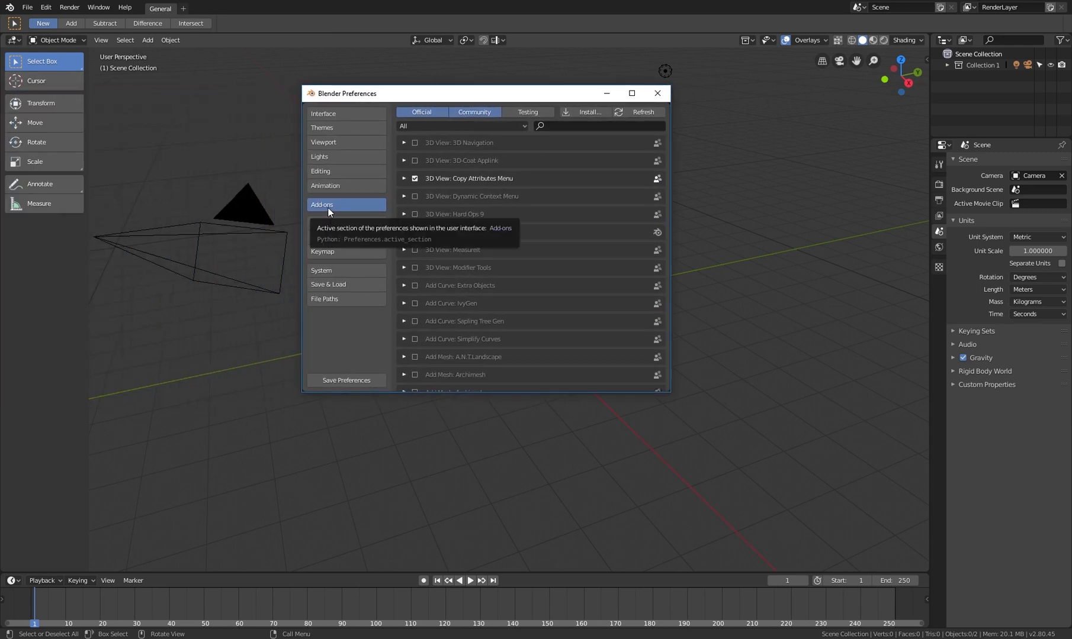
{"action": "left_click", "coordinate": [585, 126]}
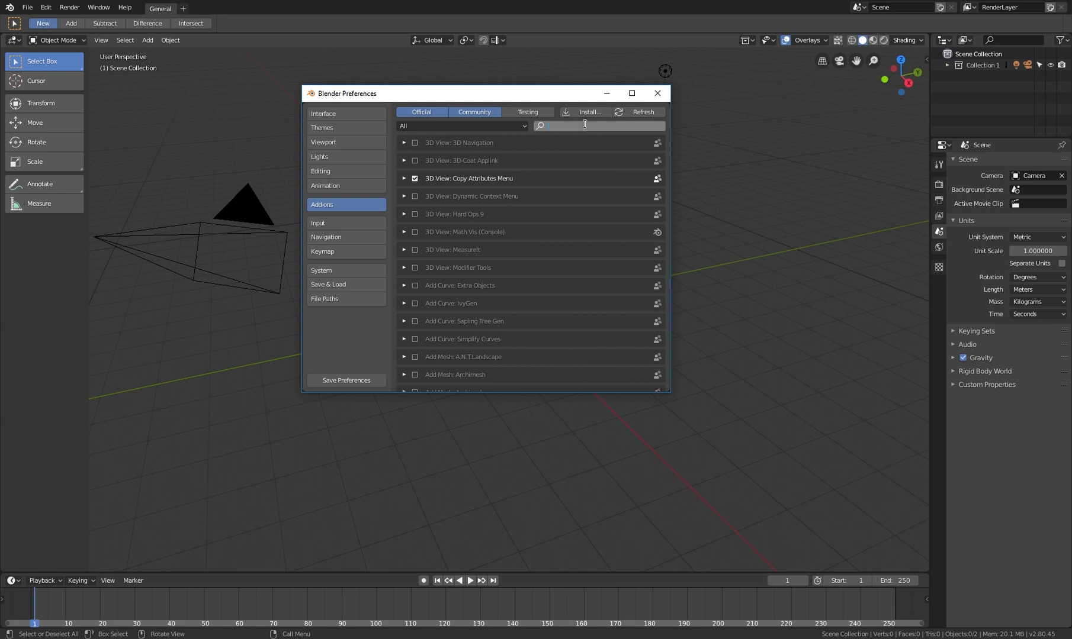
{"action": "type", "text": "loop"}
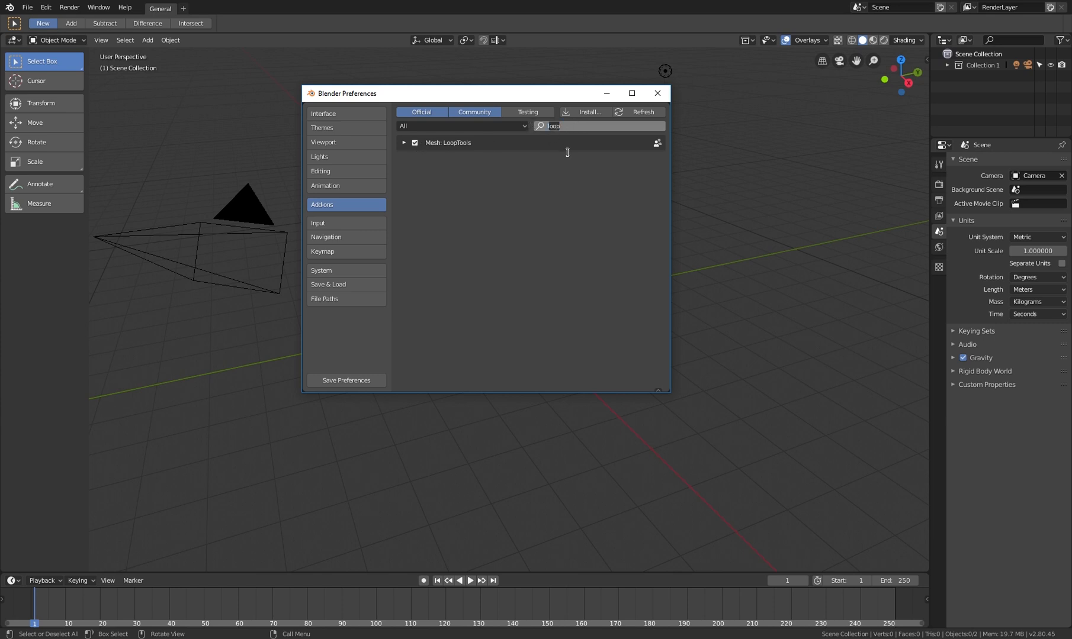
Search the add-ons for "f2" and "extra" to check them, and close the preferences
{"action": "type", "text": "f2"}
{"action": "left_click_drag", "start_coordinate": [566, 121], "coordinate": [535, 125]}
{"action": "type", "text": "extra"}
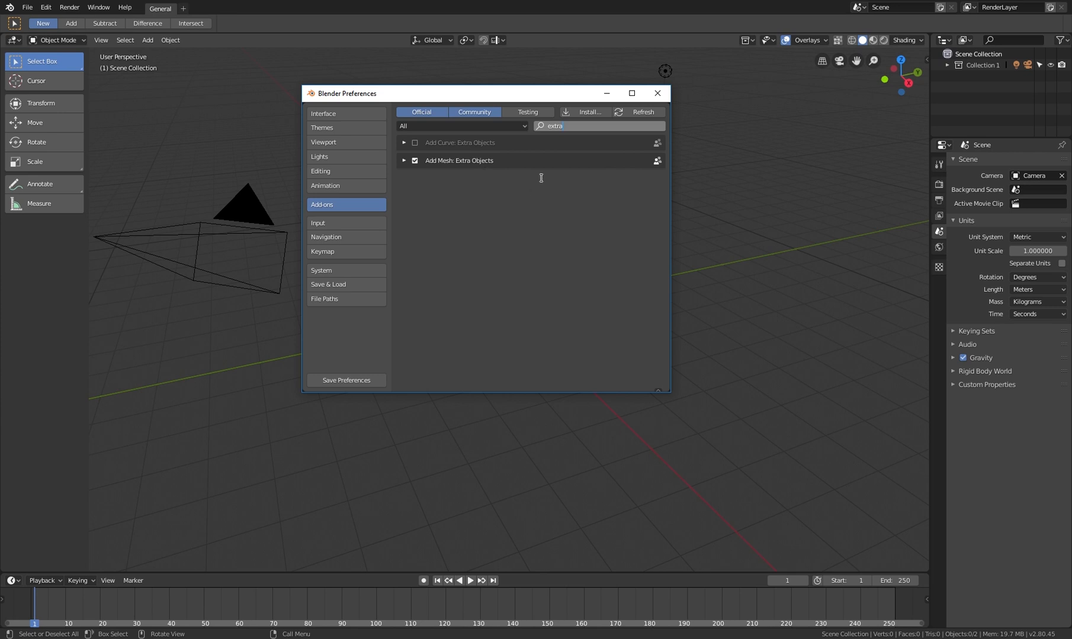
{"action": "key", "text": "Return"}
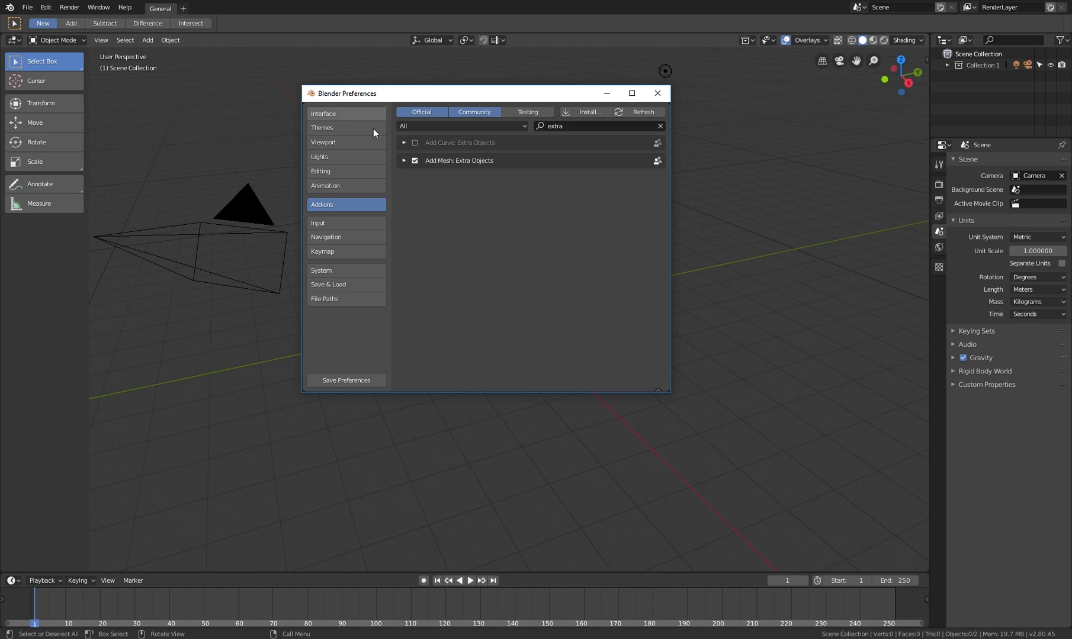
{"action": "left_click", "coordinate": [657, 93]}
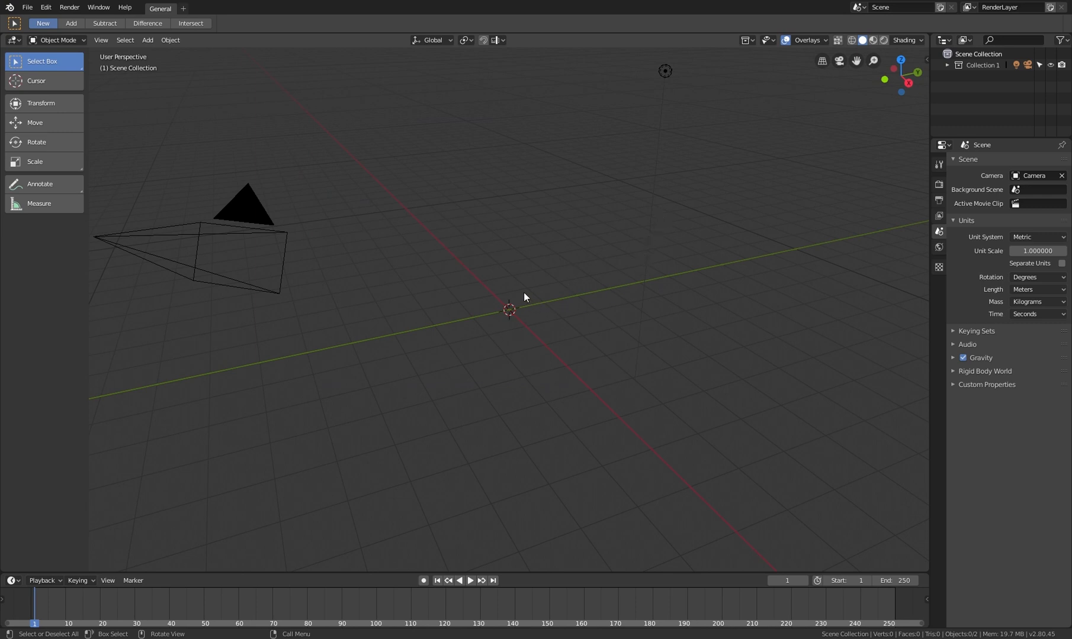
Set the viewport to the front view and start the Shortcut VUr key display, leaving the sidebar on its view settings
{"action": "middle_click_drag", "start_coordinate": [524, 296], "coordinate": [509, 288]}
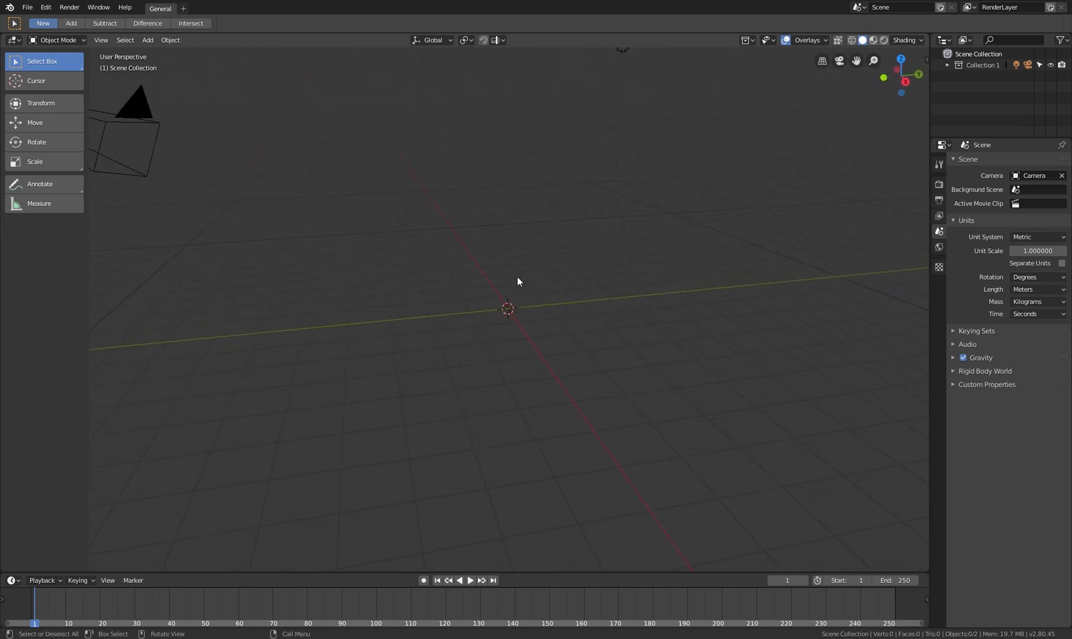
{"action": "key", "text": "KP_1"}
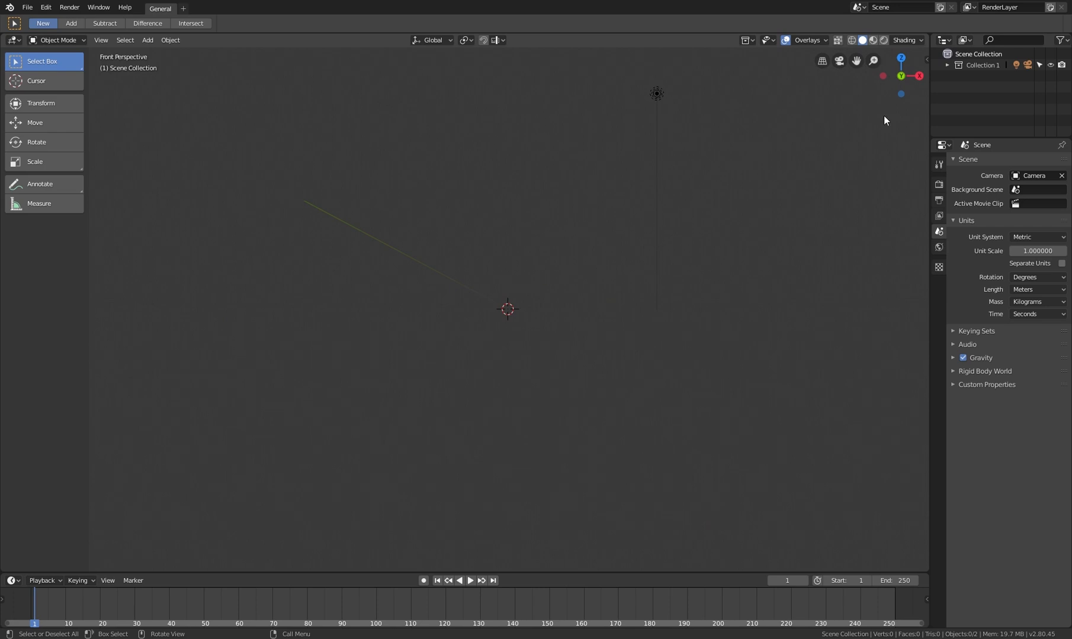
{"action": "left_click", "coordinate": [926, 60]}
{"action": "left_click", "coordinate": [922, 95]}
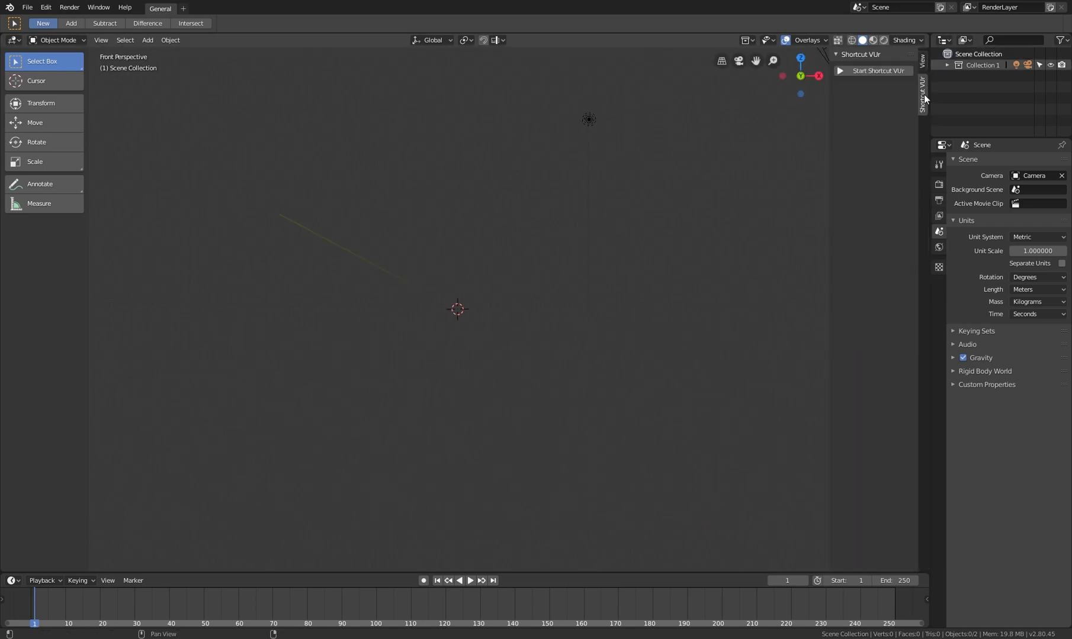
{"action": "left_click", "coordinate": [843, 70]}
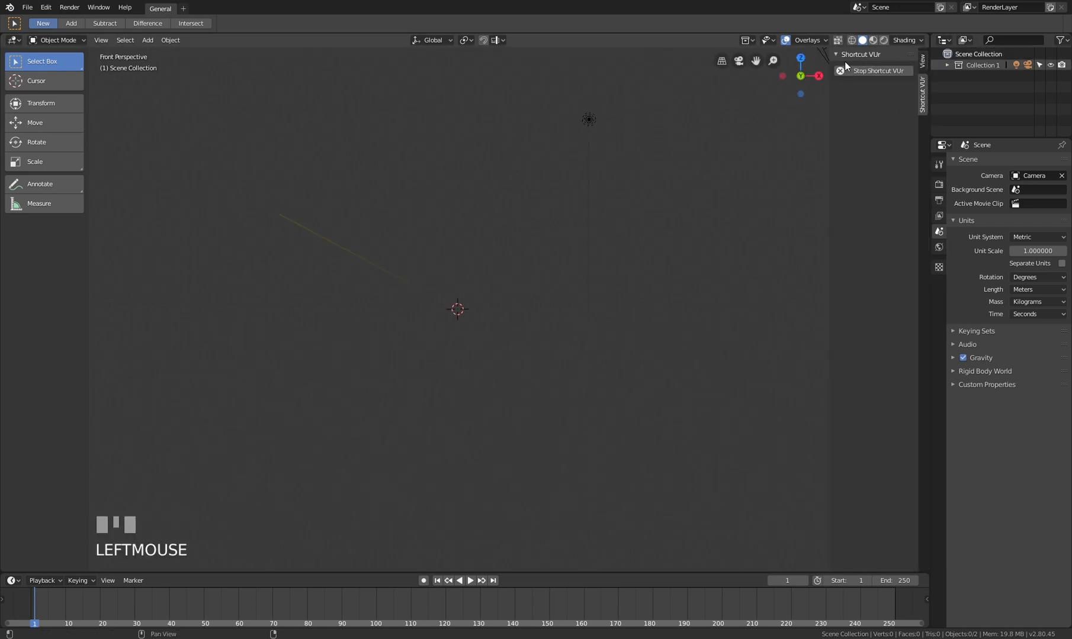
{"action": "left_click", "coordinate": [922, 61]}
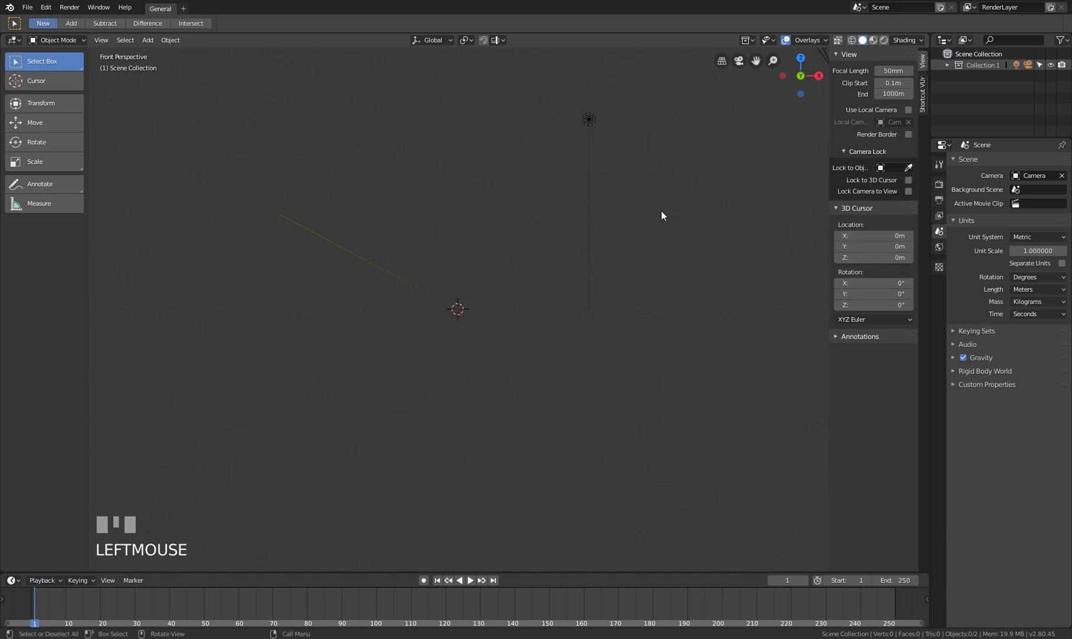
Add a mirrored single vertex with its origin at the world centre (Origin & Vert Mirrored) in front orthographic view
{"action": "key", "text": "KP_5"}
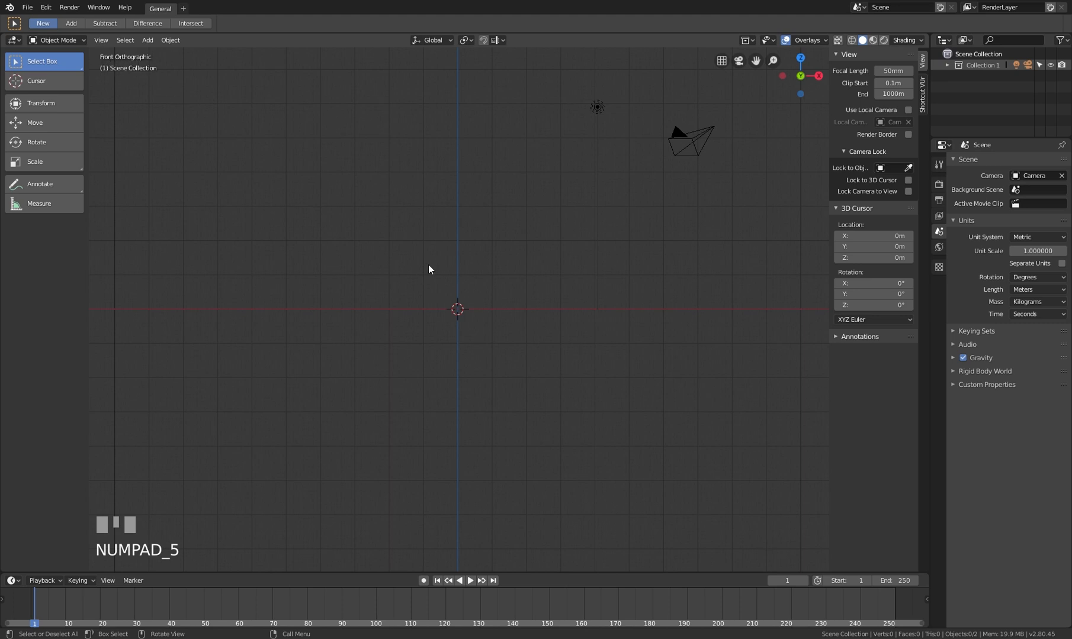
{"action": "scroll", "coordinate": [431, 265], "scroll_direction": "up", "scroll_amount": 1}
{"action": "middle_click_drag", "start_coordinate": [499, 258], "coordinate": [495, 322], "text": "shift"}
{"action": "scroll", "coordinate": [523, 359], "scroll_direction": "up", "scroll_amount": 1}
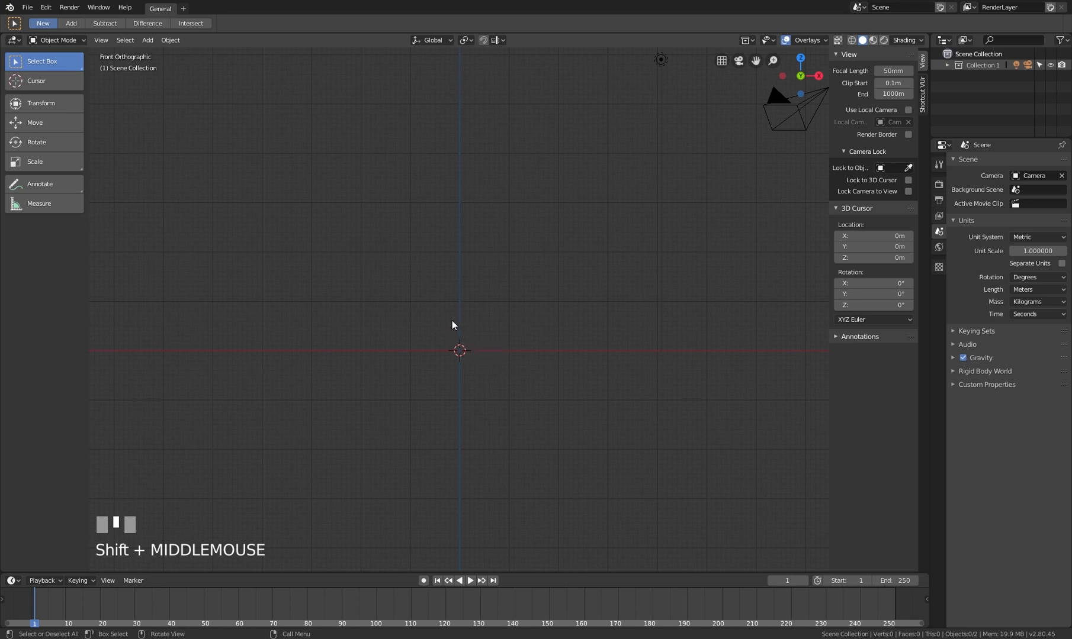
{"action": "left_click", "coordinate": [145, 41]}
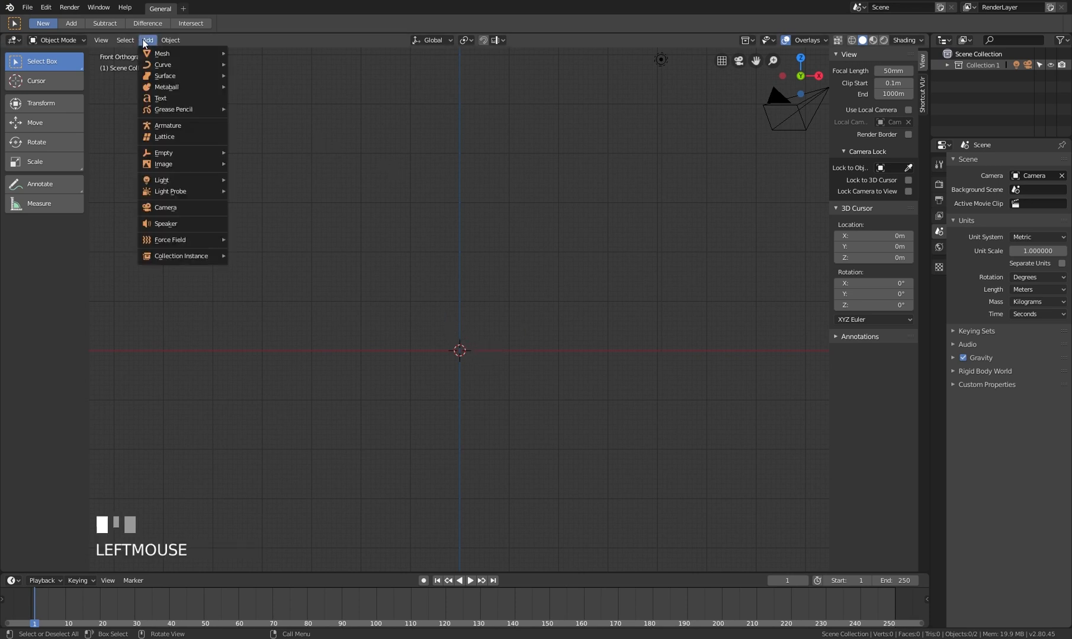
{"action": "mouse_move", "coordinate": [156, 52]}
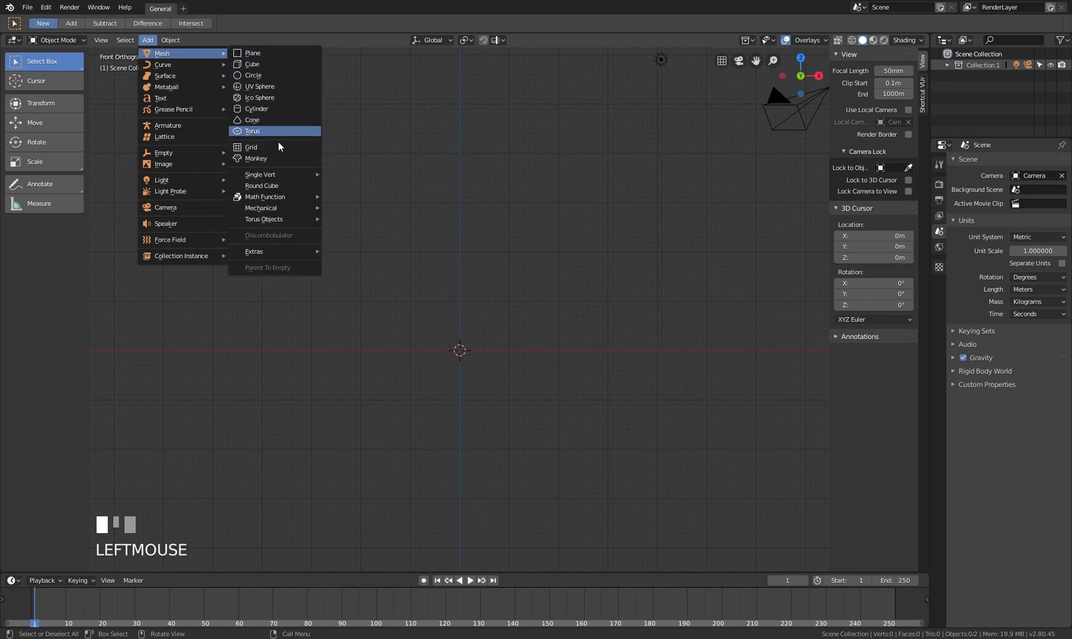
{"action": "mouse_move", "coordinate": [281, 174]}
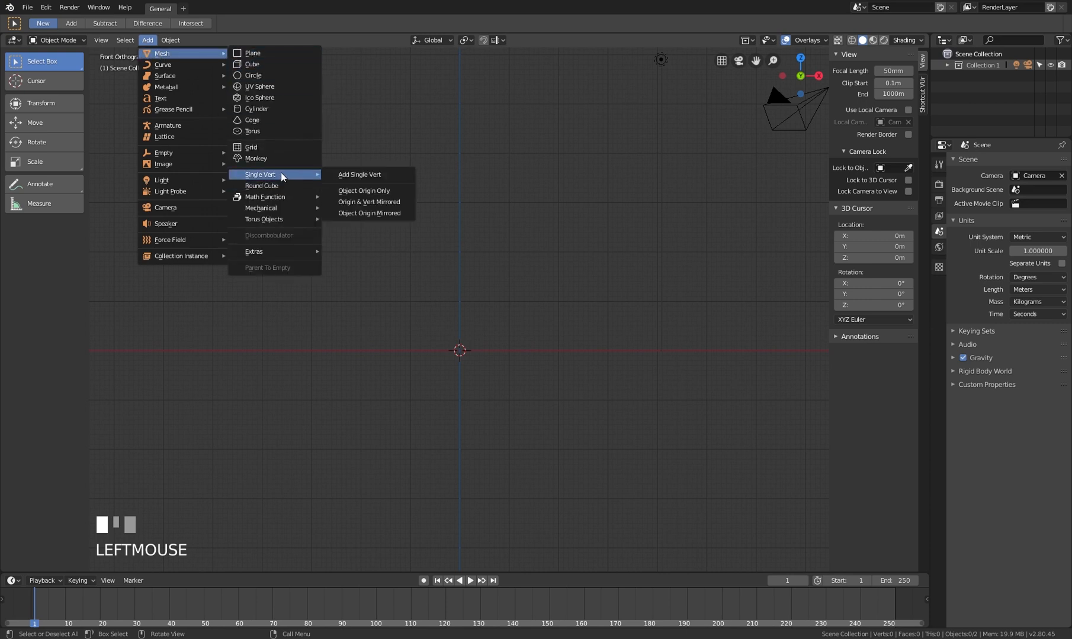
{"action": "left_click", "coordinate": [384, 204]}
{"action": "scroll", "coordinate": [468, 354], "scroll_direction": "up", "scroll_amount": 1}
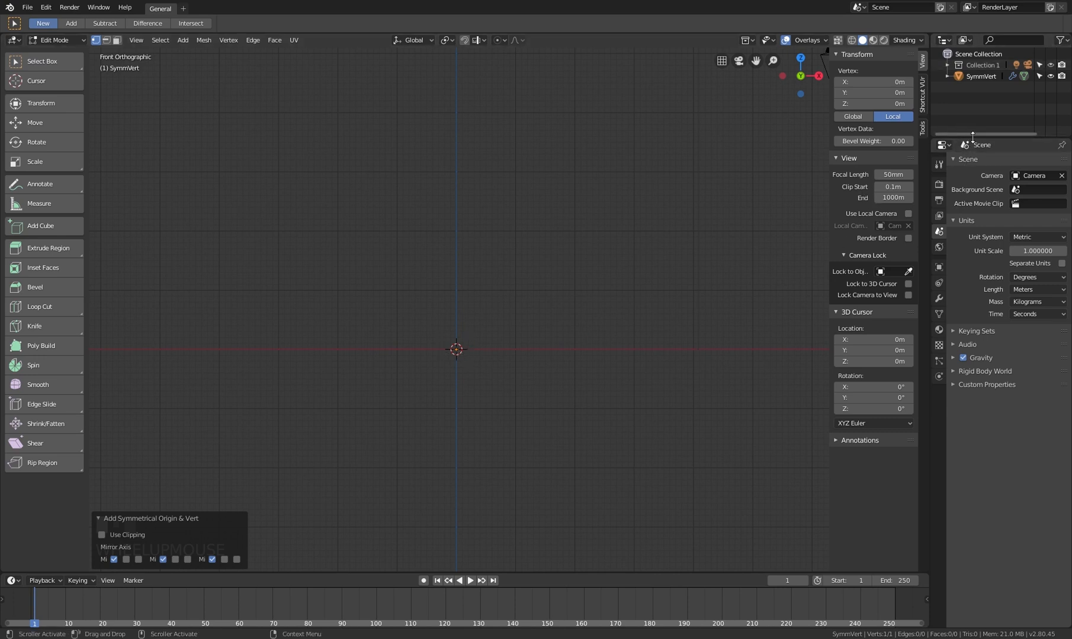
Enlarge the outliner area and rename the SymmVert object to "blade"
{"action": "left_click_drag", "start_coordinate": [973, 137], "coordinate": [974, 213]}
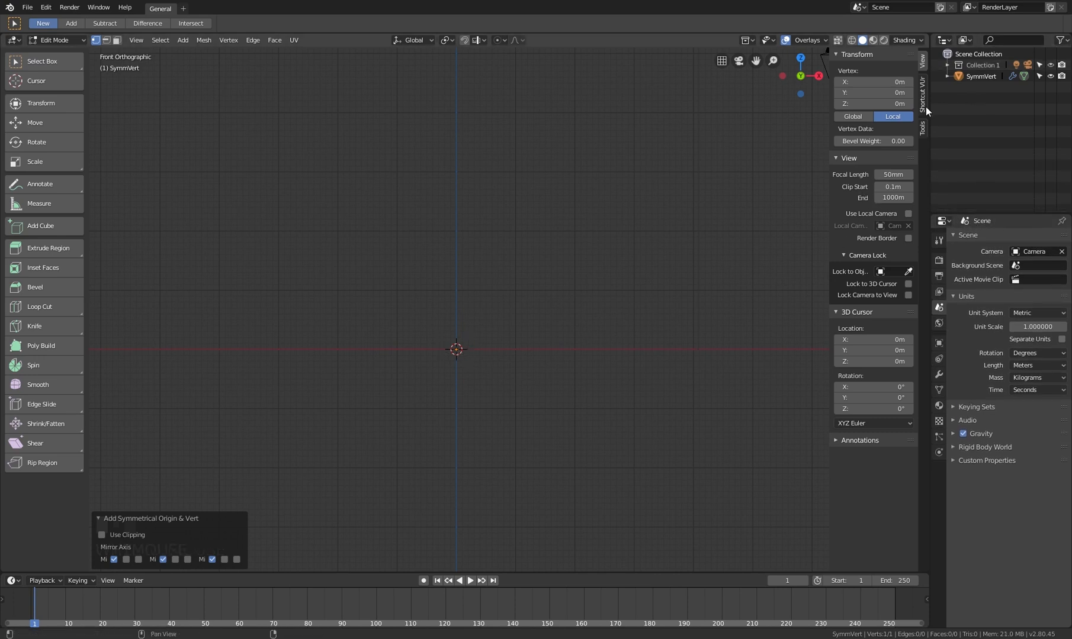
{"action": "left_click_drag", "start_coordinate": [931, 106], "coordinate": [869, 106]}
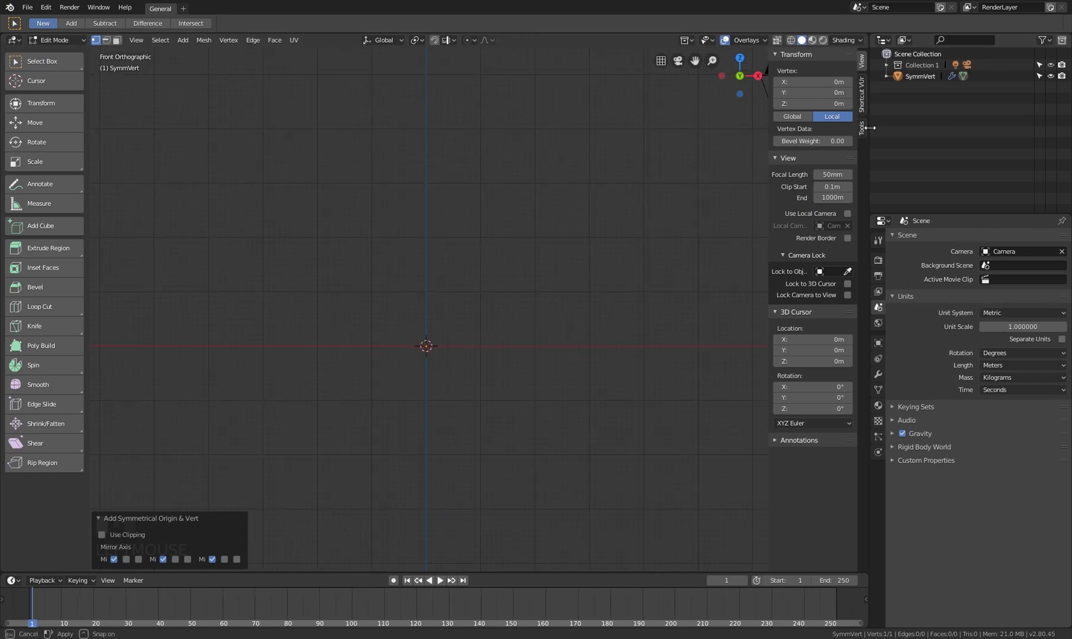
{"action": "double_click", "coordinate": [919, 71]}
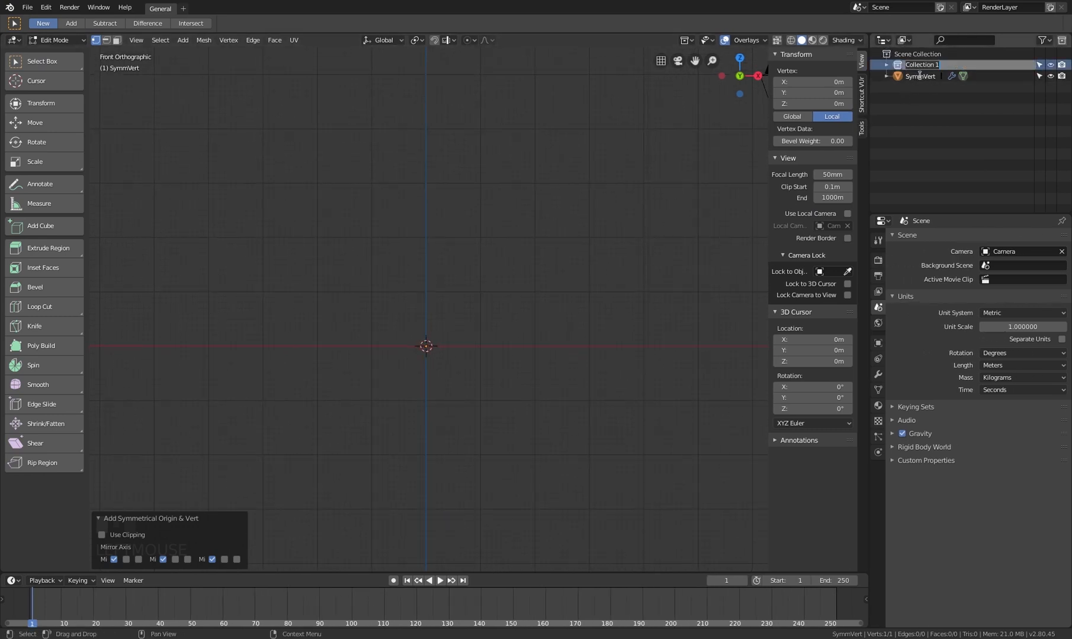
{"action": "double_click", "coordinate": [920, 77]}
{"action": "type", "text": "blade"}
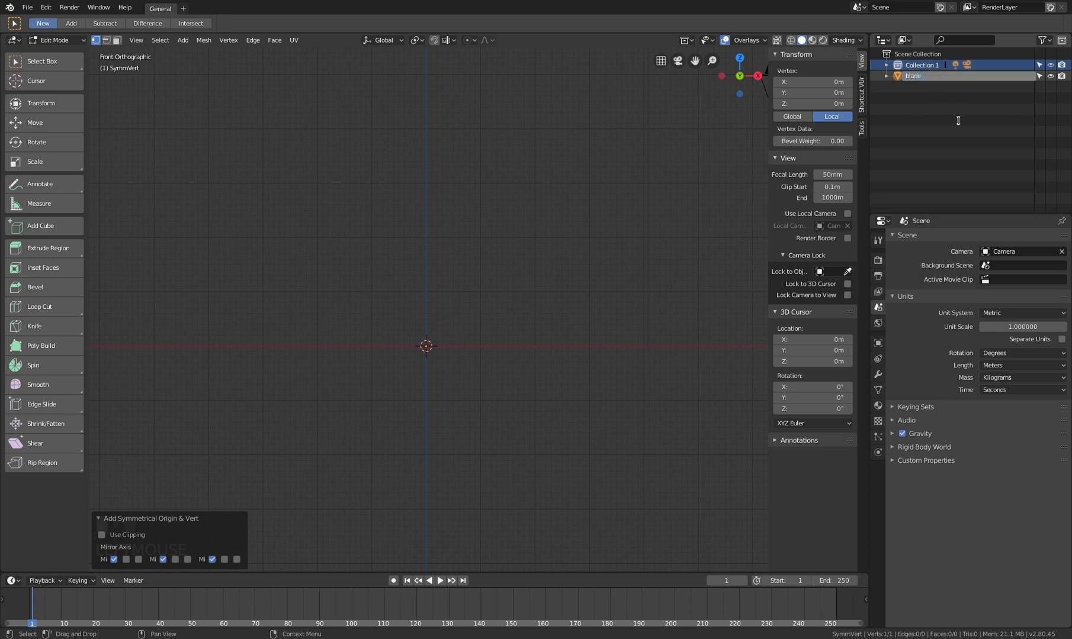
{"action": "key", "text": "Return"}
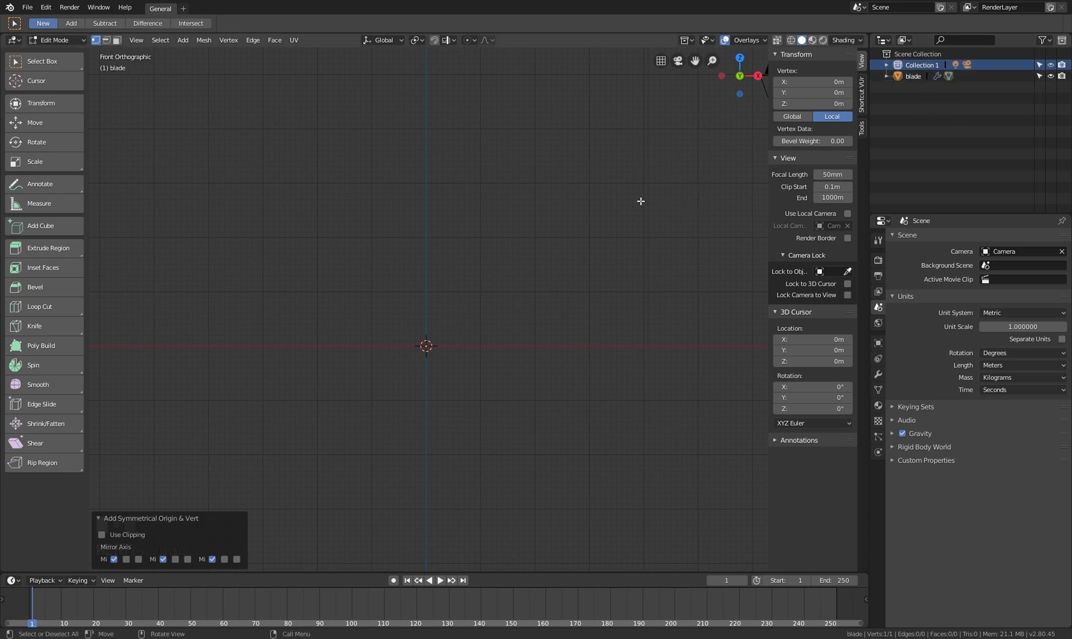
Show the blade's Mirror modifier settings and extrude its single vertex to about X 0.44 m, Z 0.81 m
{"action": "middle_click_drag", "start_coordinate": [544, 263], "coordinate": [623, 262], "text": "shift"}
{"action": "scroll", "coordinate": [567, 306], "scroll_direction": "up", "scroll_amount": 1}
{"action": "middle_click_drag", "start_coordinate": [567, 306], "coordinate": [545, 316], "text": "shift"}
{"action": "left_click", "coordinate": [878, 374]}
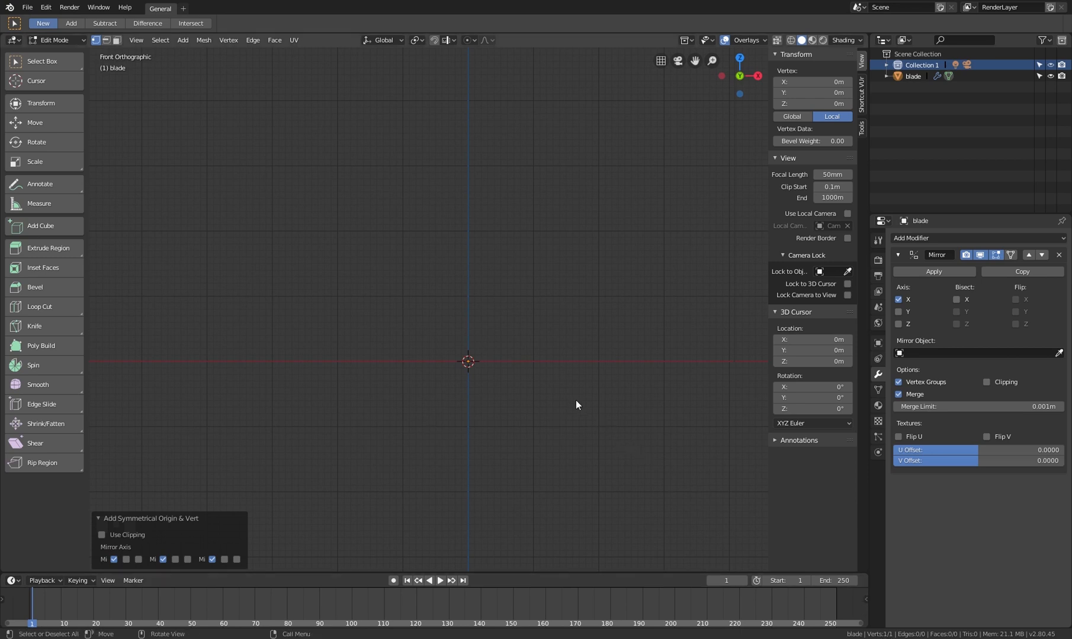
{"action": "key", "text": "a"}
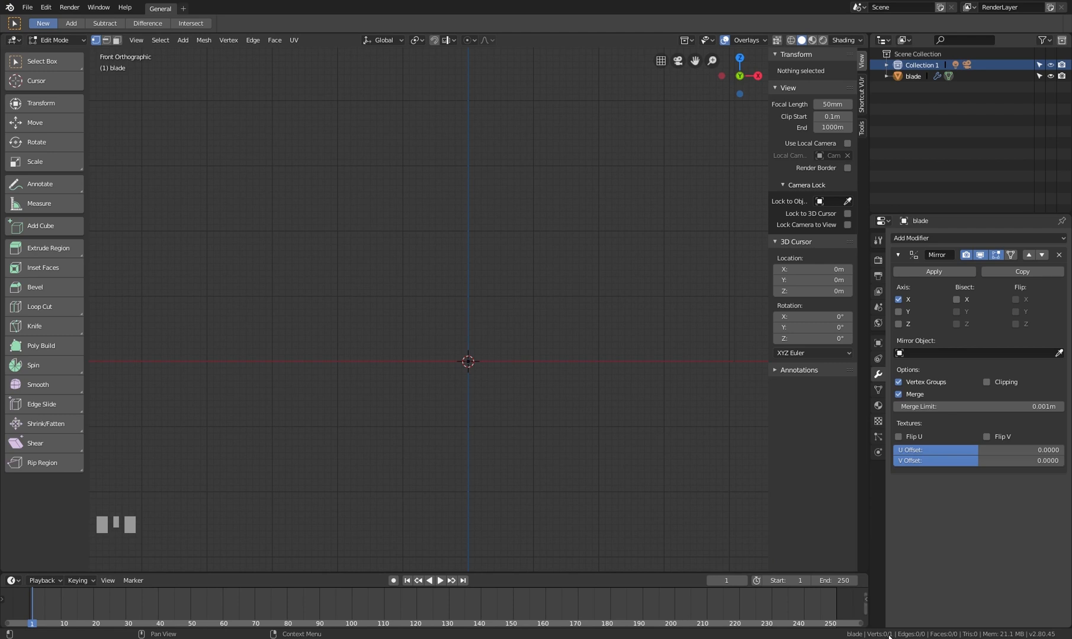
{"action": "key", "text": "a"}
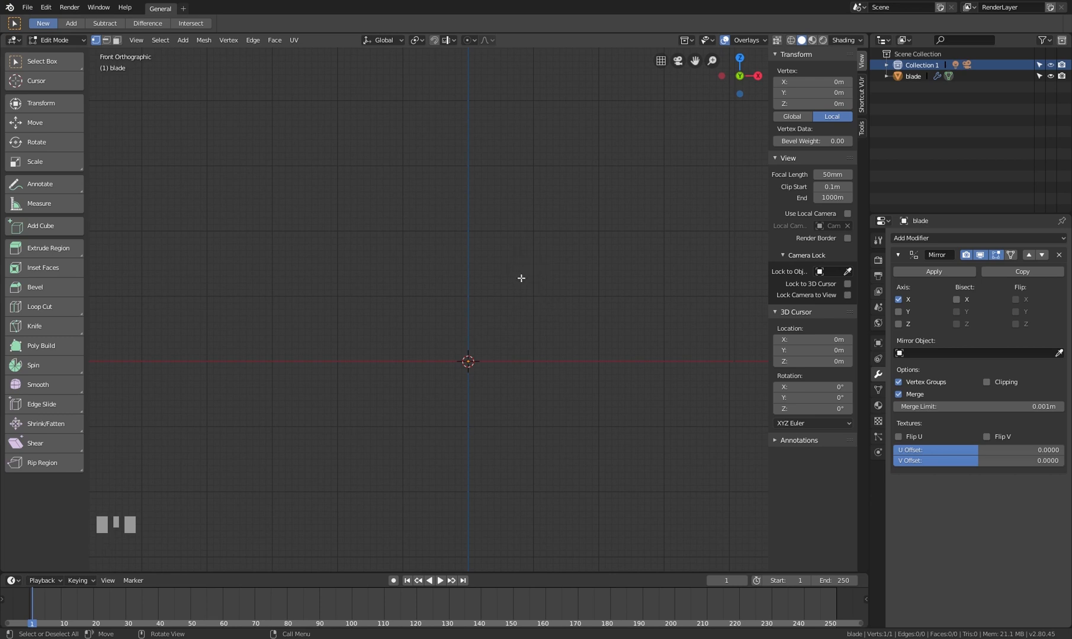
{"action": "right_click", "coordinate": [497, 309], "text": "ctrl"}
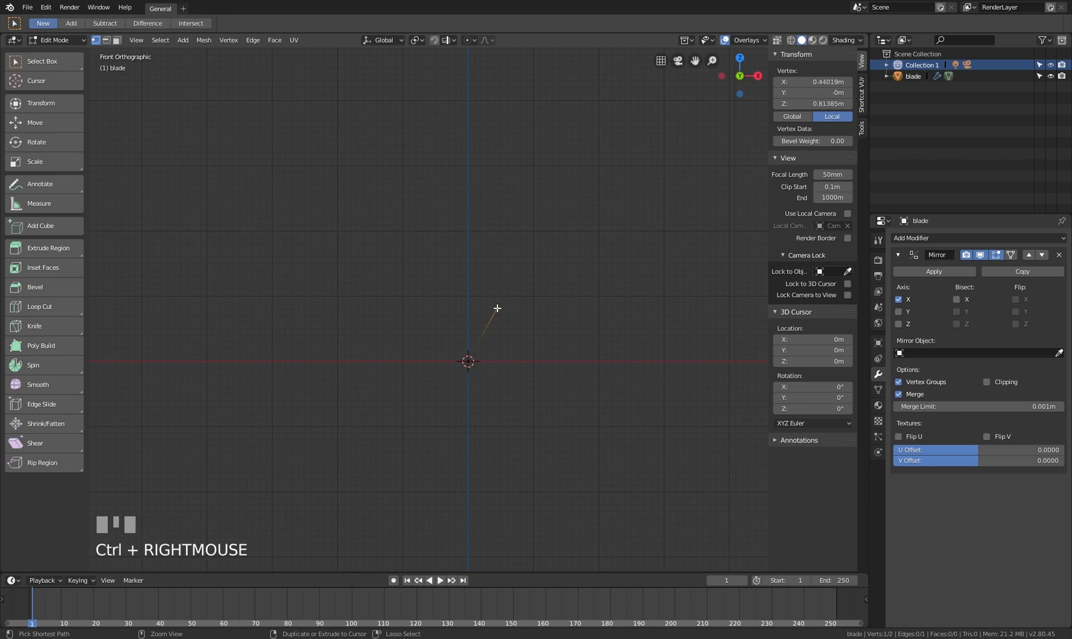
Try extruding a zigzag chain of further vertices from the blade's end point, up to about X 2.39 m, Z 2.56 m
{"action": "right_click", "coordinate": [563, 284], "text": "ctrl"}
{"action": "right_click", "coordinate": [538, 223], "text": "ctrl"}
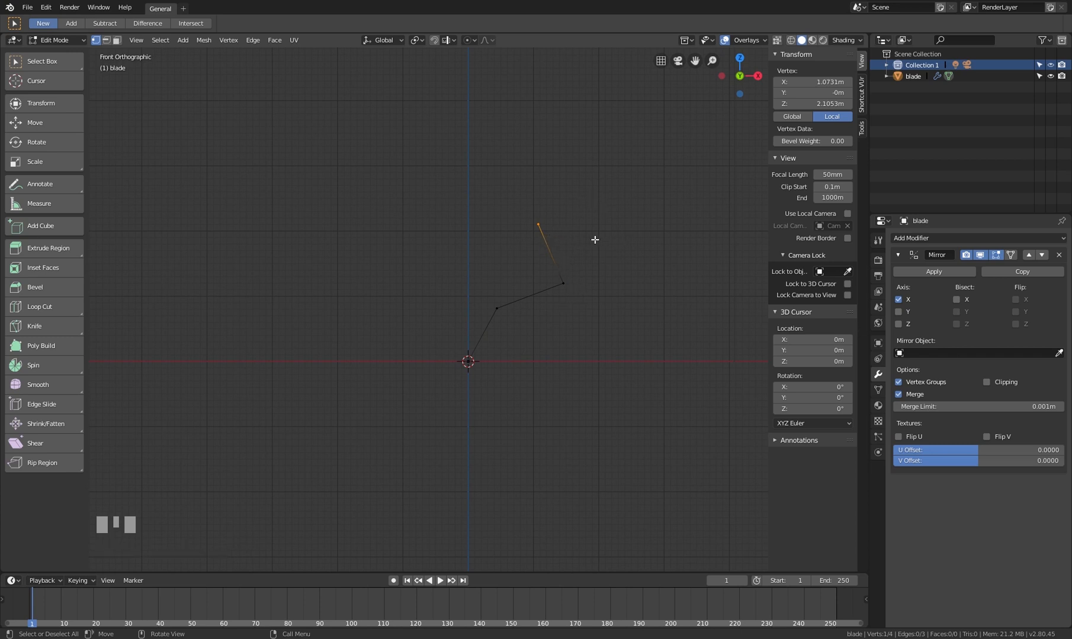
{"action": "left_click", "coordinate": [582, 280]}
{"action": "mouse_move", "coordinate": [582, 223]}
{"action": "left_mouse_down"}
{"action": "mouse_move", "coordinate": [601, 237]}
{"action": "mouse_move", "coordinate": [583, 223]}
{"action": "left_mouse_up"}
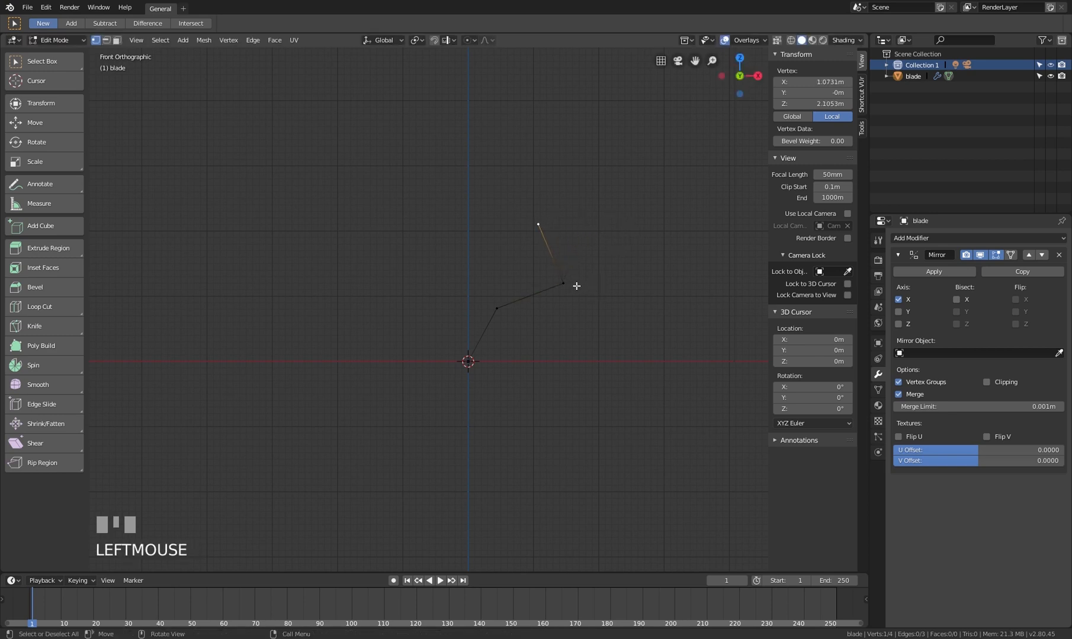
{"action": "left_click_drag", "start_coordinate": [576, 285], "coordinate": [605, 280]}
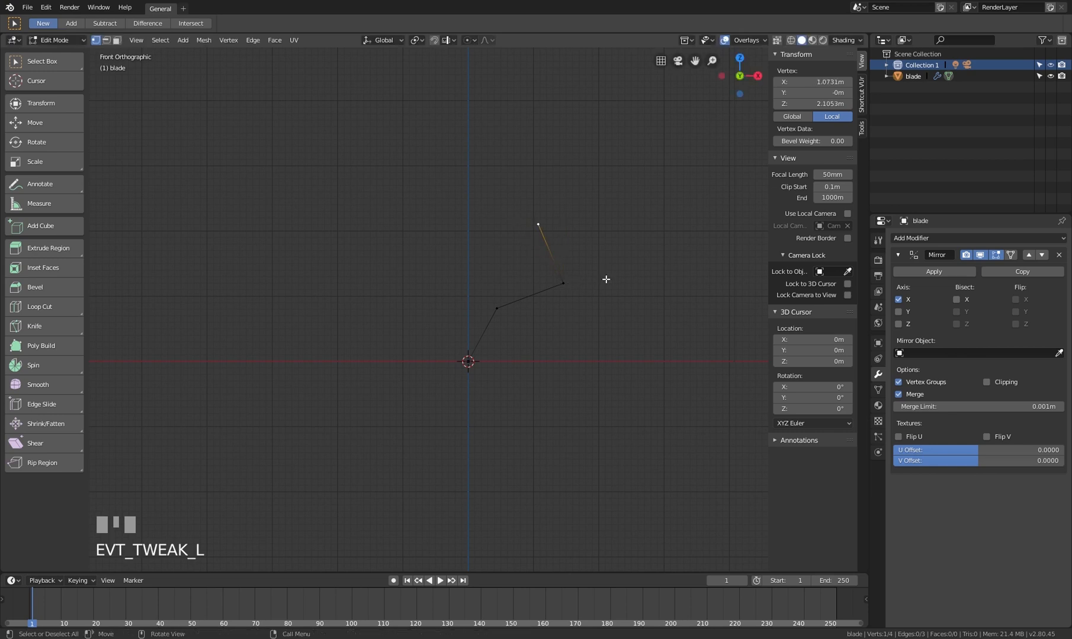
{"action": "right_click", "coordinate": [624, 194], "text": "ctrl"}
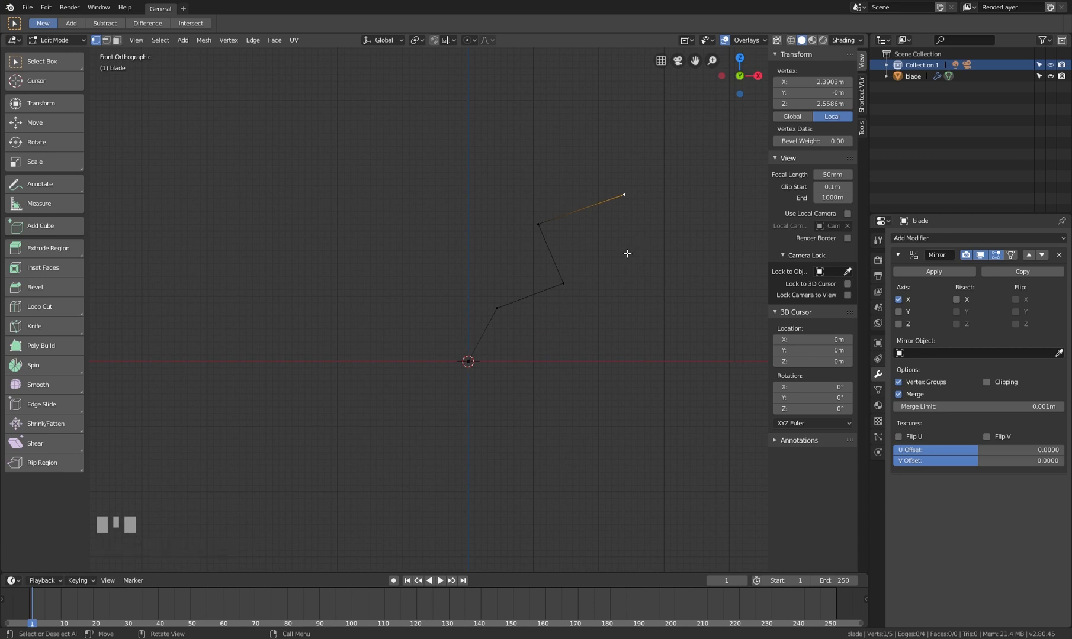
Undo the extra extrusions back to the first extruded vertex
{"action": "key", "text": "ctrl+z"}
{"action": "key", "text": "ctrl+z"}
{"action": "key", "text": "ctrl+z"}
{"action": "key", "text": "ctrl+z"}
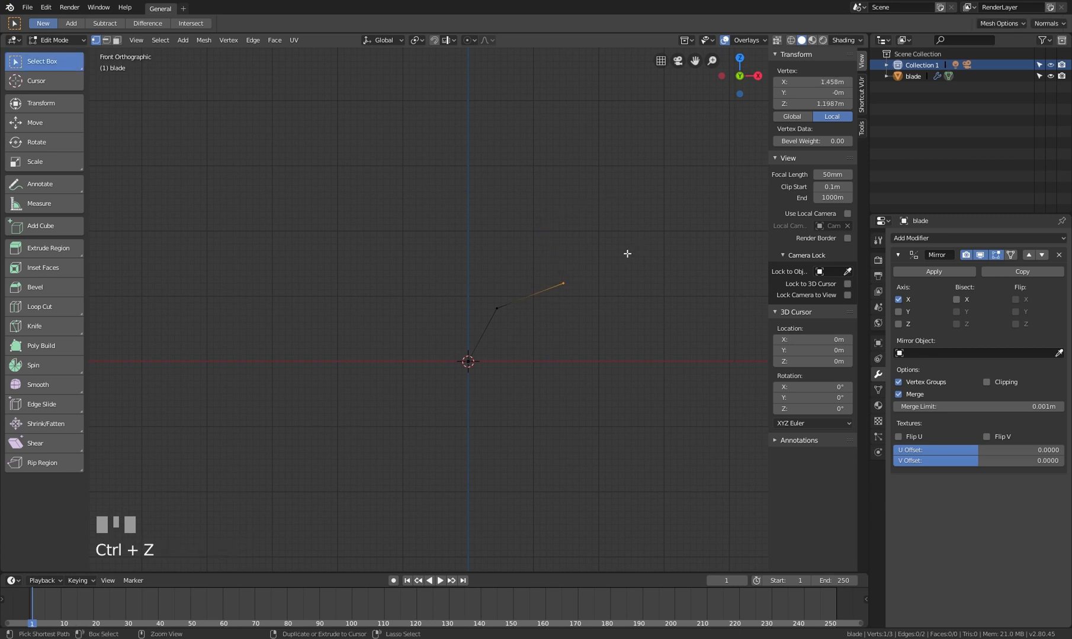
{"action": "key", "text": "ctrl+z"}
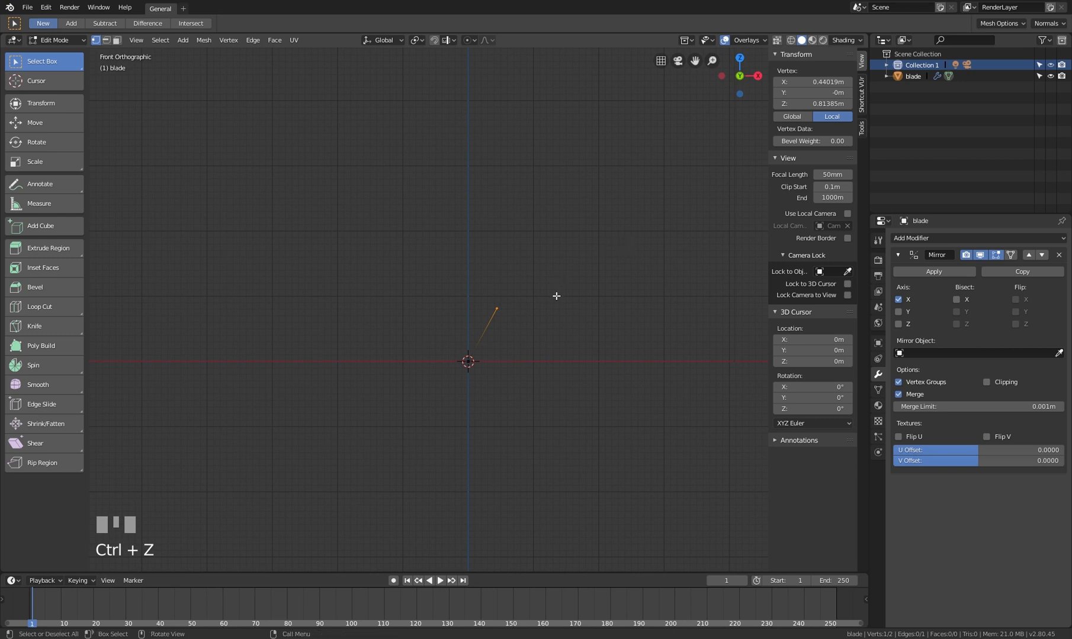
Switch the selection tool from Select Box to plain Select
{"action": "mouse_move", "coordinate": [543, 304]}
{"action": "left_mouse_down"}
{"action": "mouse_move", "coordinate": [578, 294]}
{"action": "mouse_move", "coordinate": [553, 301]}
{"action": "mouse_move", "coordinate": [574, 269]}
{"action": "mouse_move", "coordinate": [574, 309]}
{"action": "mouse_move", "coordinate": [529, 282]}
{"action": "mouse_move", "coordinate": [547, 322]}
{"action": "left_mouse_up"}
{"action": "left_click", "coordinate": [496, 307]}
{"action": "left_click", "coordinate": [506, 306]}
{"action": "mouse_move", "coordinate": [62, 62]}
{"action": "left_mouse_down"}
{"action": "mouse_move", "coordinate": [48, 96]}
{"action": "mouse_move", "coordinate": [55, 137]}
{"action": "mouse_move", "coordinate": [73, 160]}
{"action": "mouse_move", "coordinate": [34, 156]}
{"action": "left_mouse_up"}
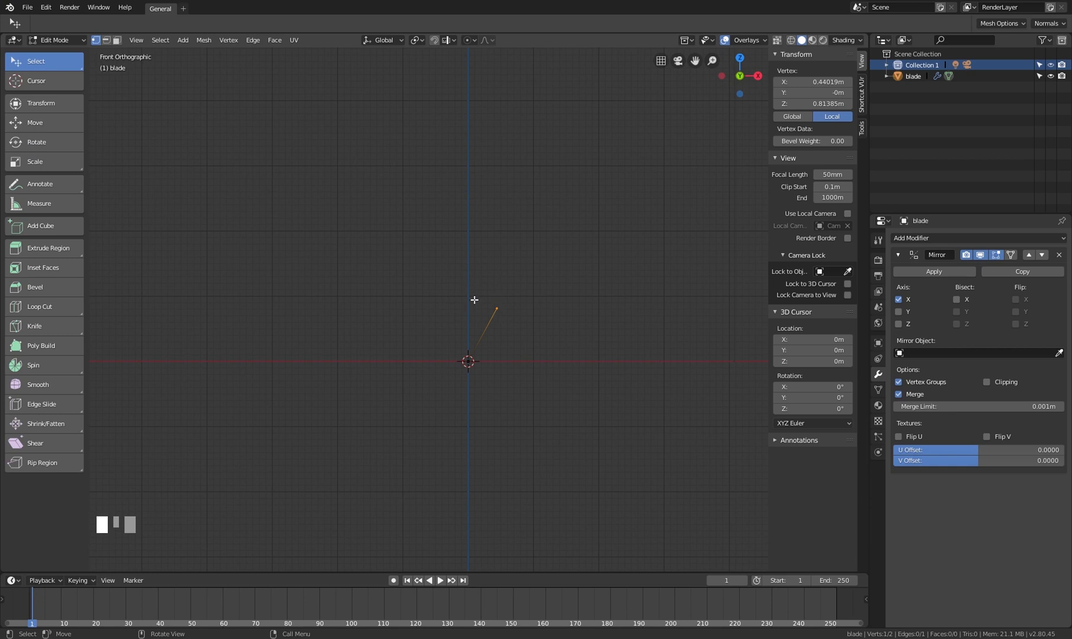
Move the extruded vertex up to about Z 1.84 m and set its X position to 0 m
{"action": "mouse_move", "coordinate": [534, 317]}
{"action": "left_mouse_down"}
{"action": "mouse_move", "coordinate": [514, 263]}
{"action": "mouse_move", "coordinate": [491, 270]}
{"action": "mouse_move", "coordinate": [573, 326]}
{"action": "mouse_move", "coordinate": [486, 291]}
{"action": "mouse_move", "coordinate": [547, 306]}
{"action": "mouse_move", "coordinate": [519, 311]}
{"action": "left_mouse_up"}
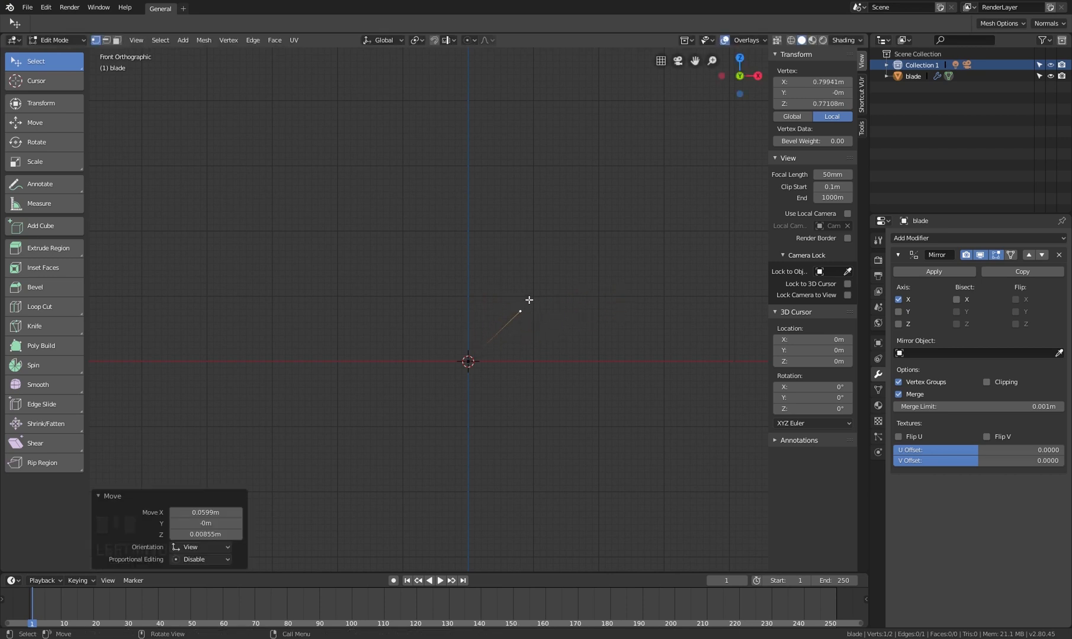
{"action": "left_click_drag", "start_coordinate": [568, 324], "coordinate": [539, 261]}
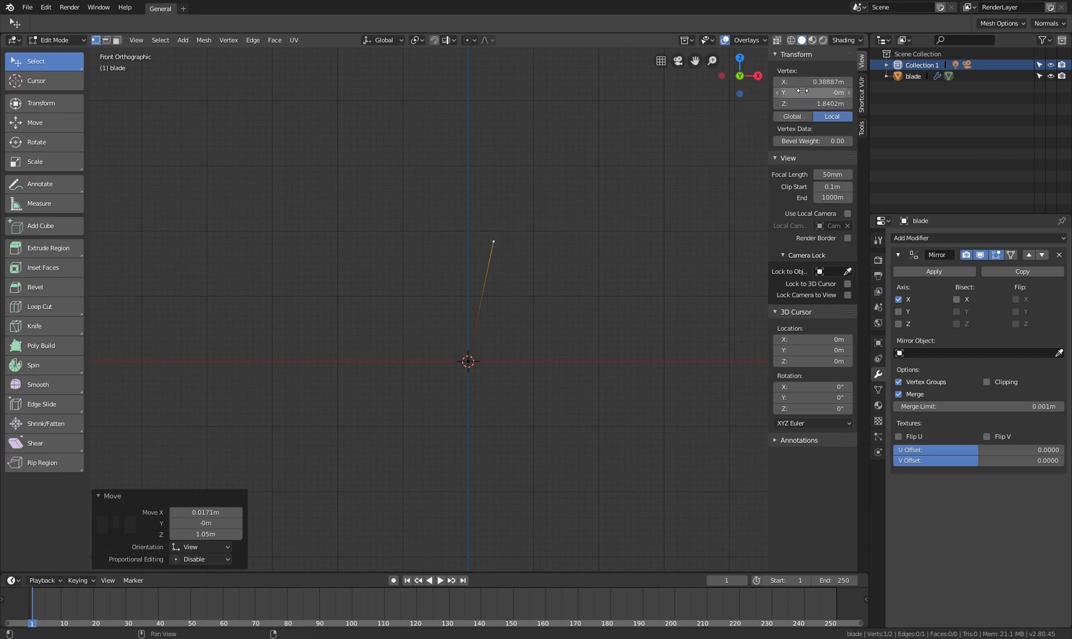
{"action": "left_click", "coordinate": [825, 82]}
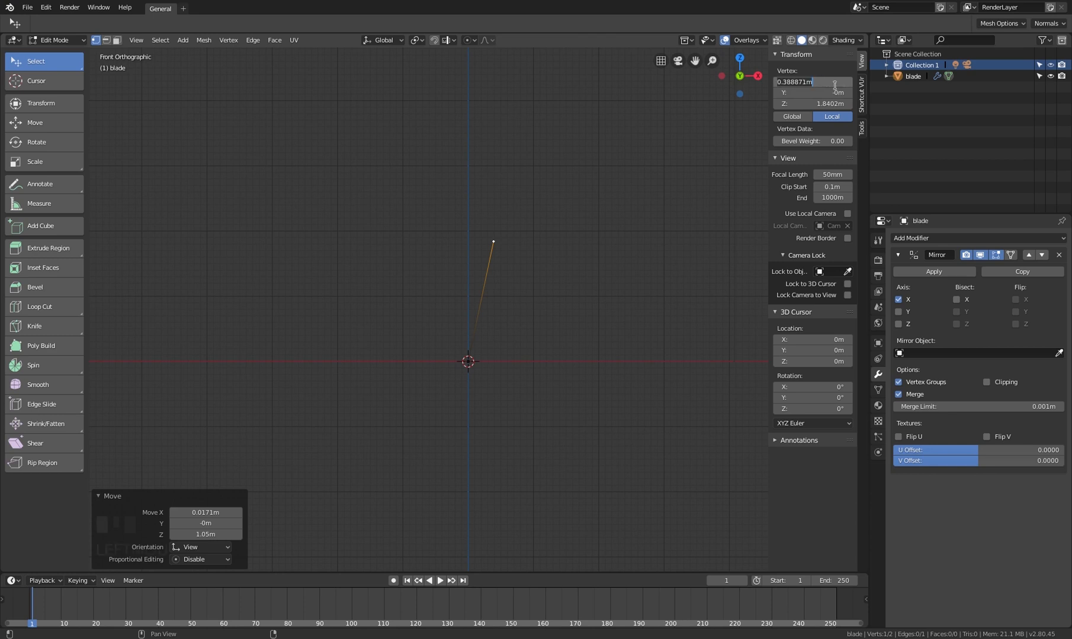
{"action": "type", "text": "0"}
{"action": "key", "text": "Return"}
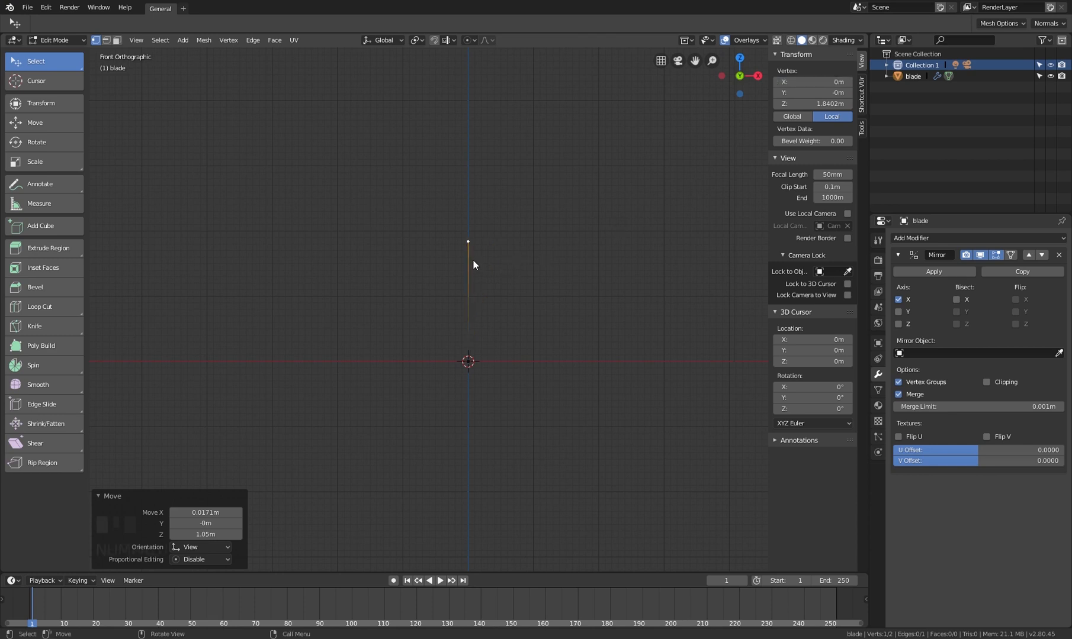
Extrude the blade's tip vertex diagonally down and outward to about X 0.18 m, Z 1.66 m
{"action": "scroll", "coordinate": [474, 266], "scroll_direction": "up", "scroll_amount": 2}
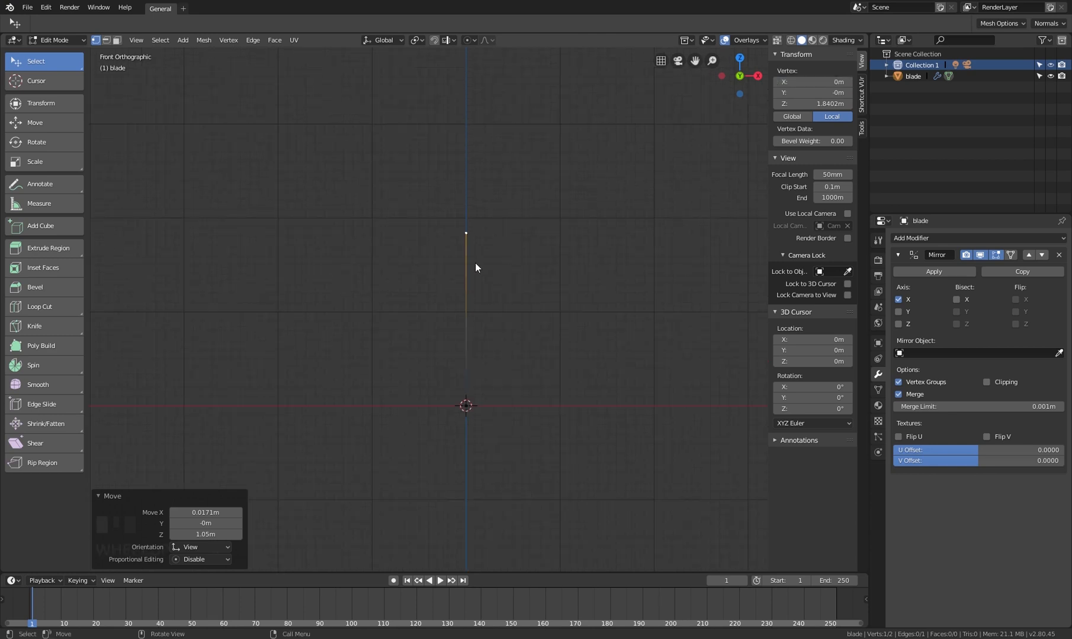
{"action": "left_click", "coordinate": [468, 234]}
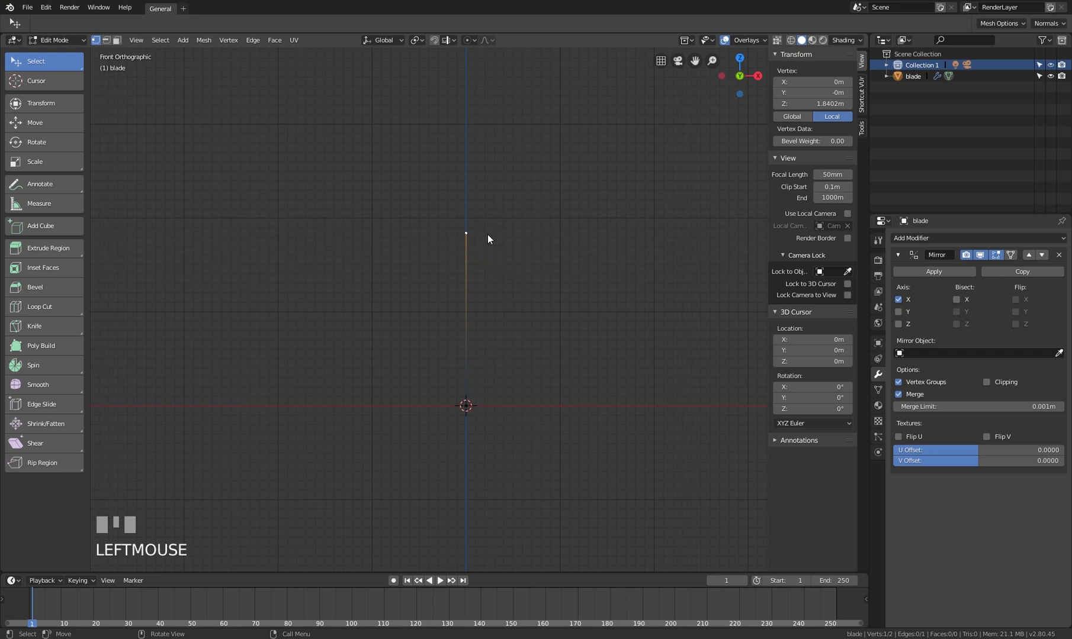
{"action": "key", "text": "e"}
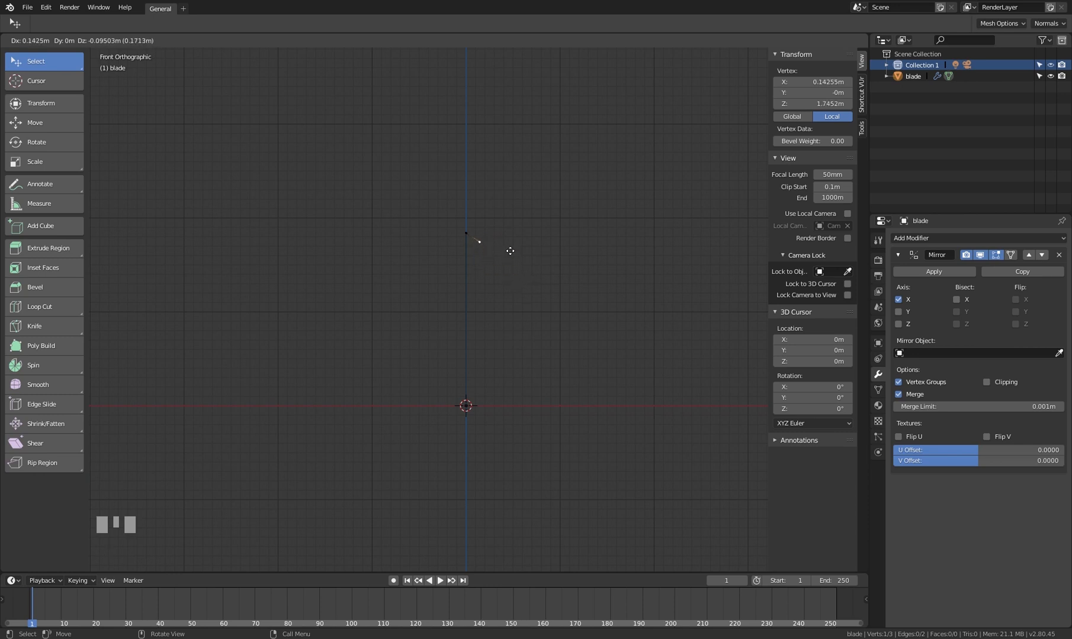
{"action": "left_click", "coordinate": [514, 264]}
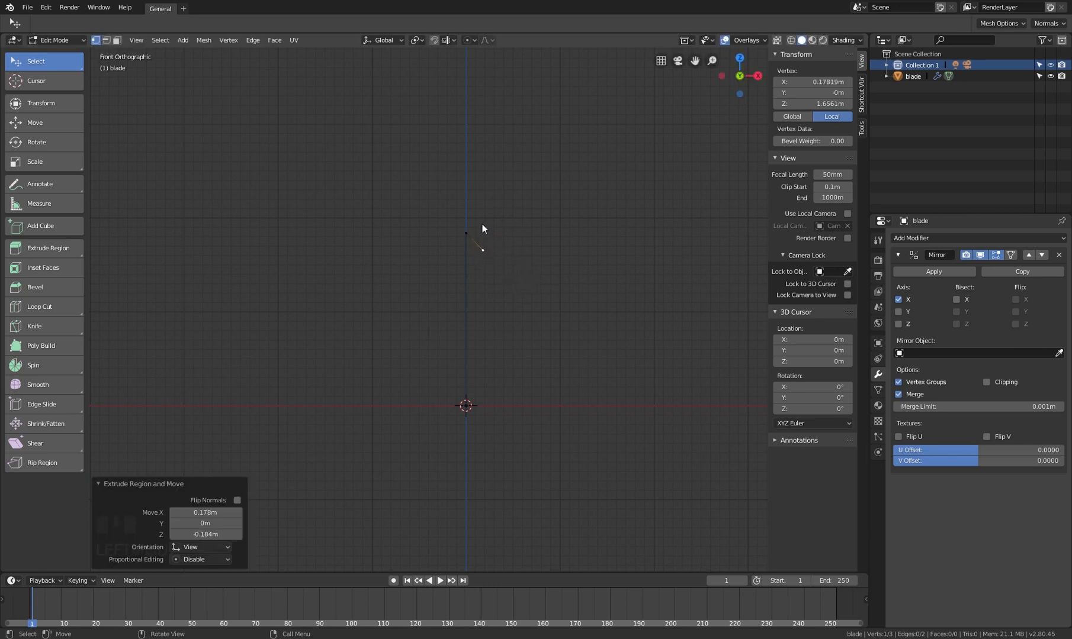
Extrude the shoulder vertex down to the blade's base at about X 0.38 m and set its Z position to 0 m
{"action": "key", "text": "e"}
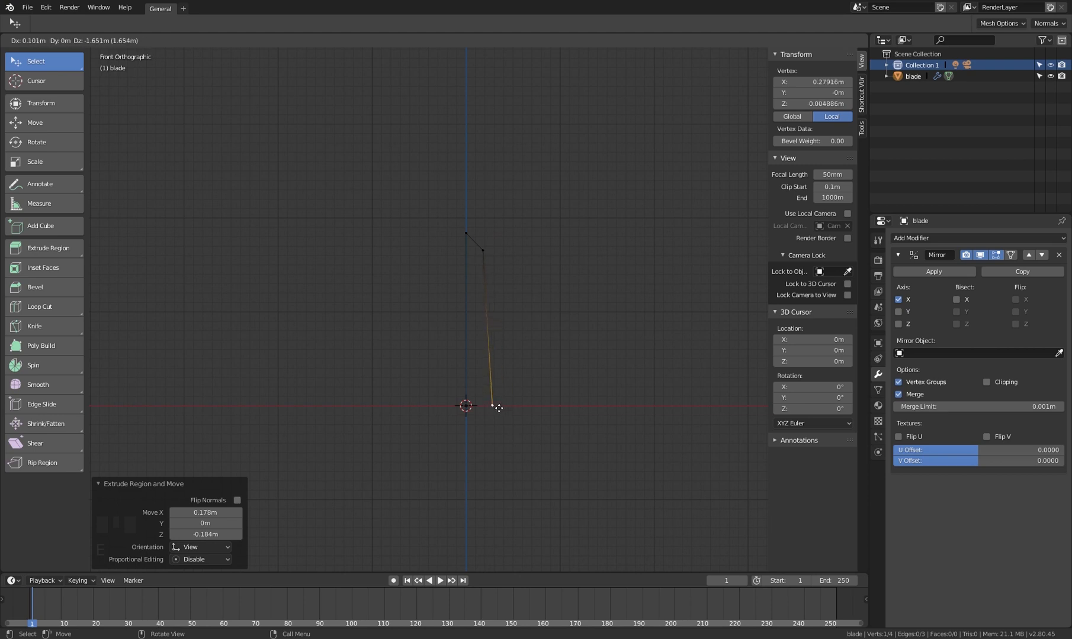
{"action": "left_click", "coordinate": [505, 415]}
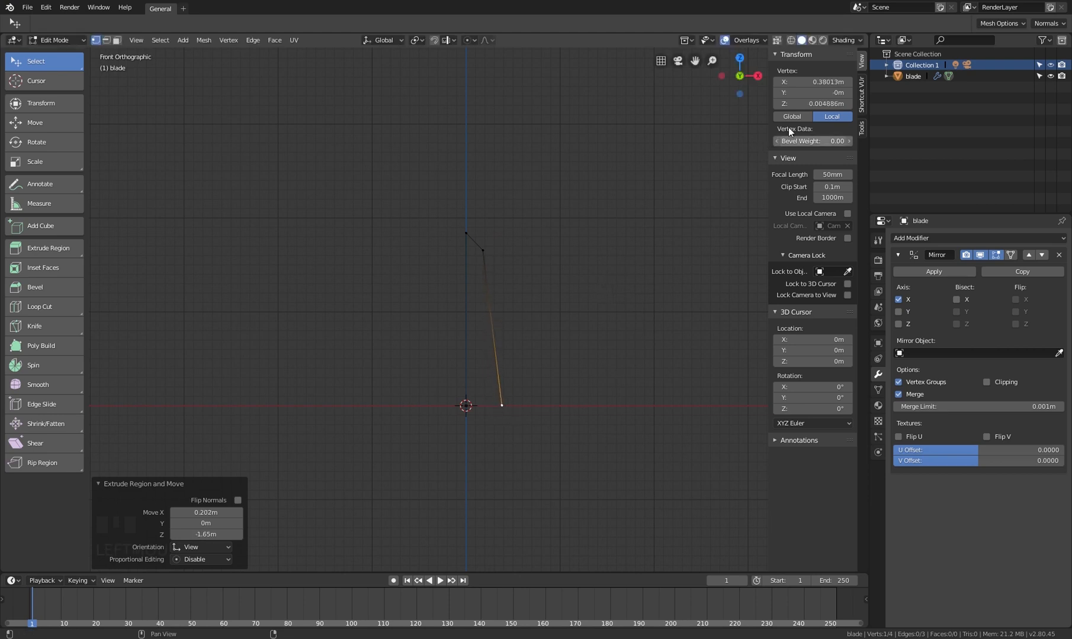
{"action": "left_click", "coordinate": [824, 105]}
{"action": "type", "text": "0"}
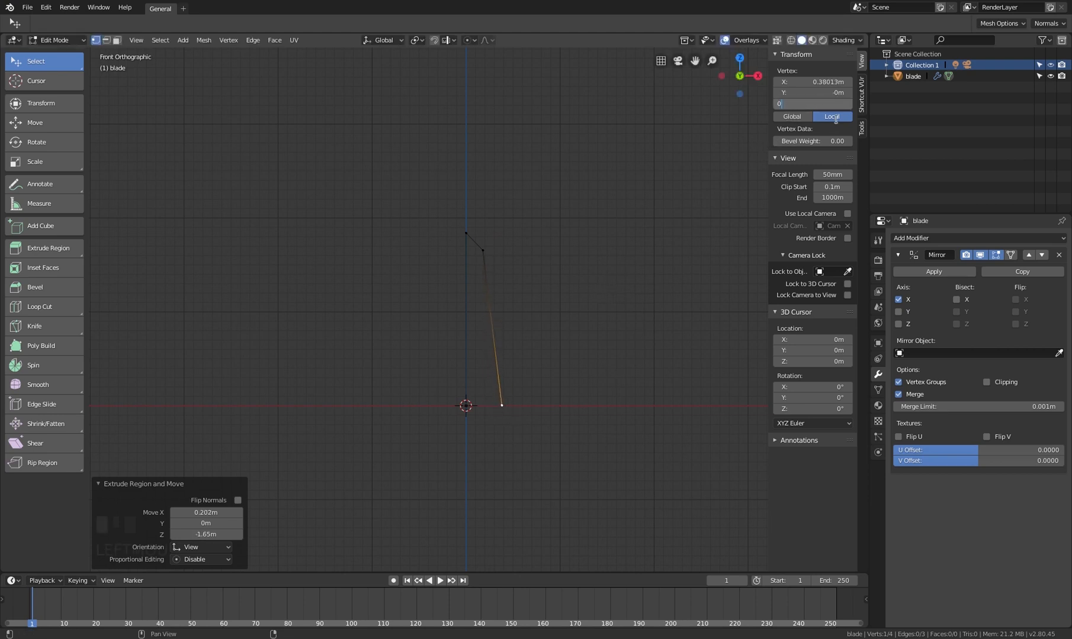
{"action": "key", "text": "Return"}
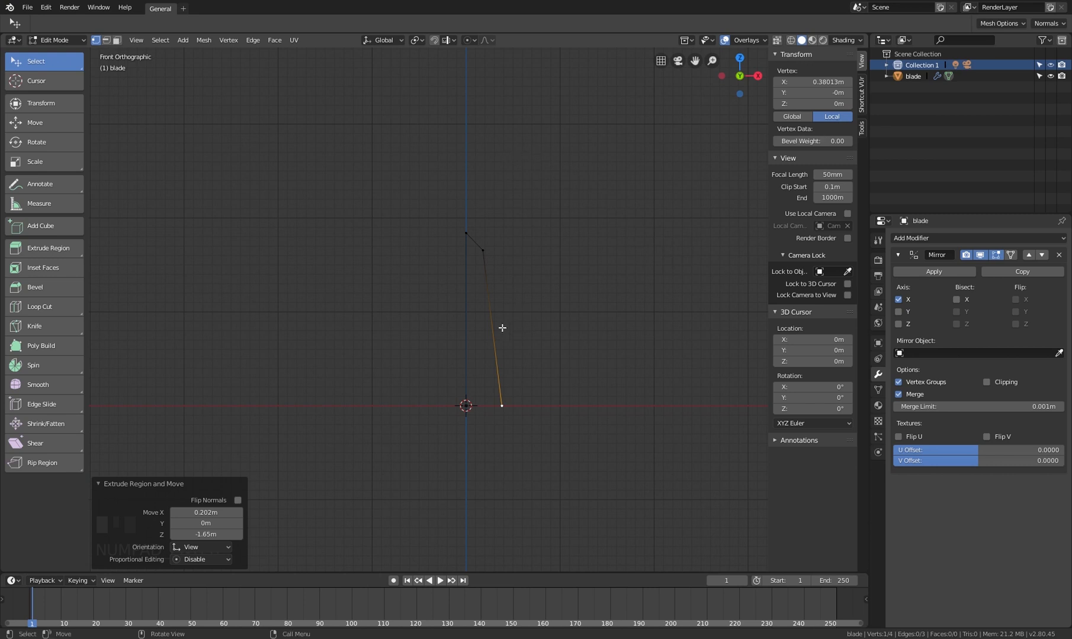
Set the Z position of the blade's tip vertex on the centre line to 0.80 m
{"action": "scroll", "coordinate": [494, 380], "scroll_direction": "up", "scroll_amount": 1}
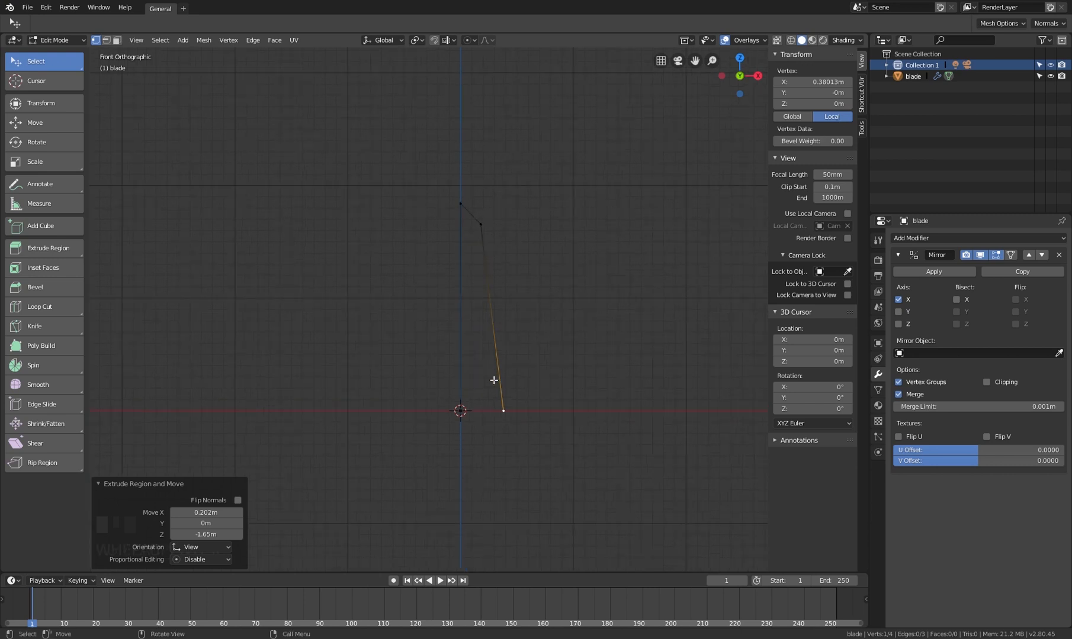
{"action": "left_click", "coordinate": [469, 198]}
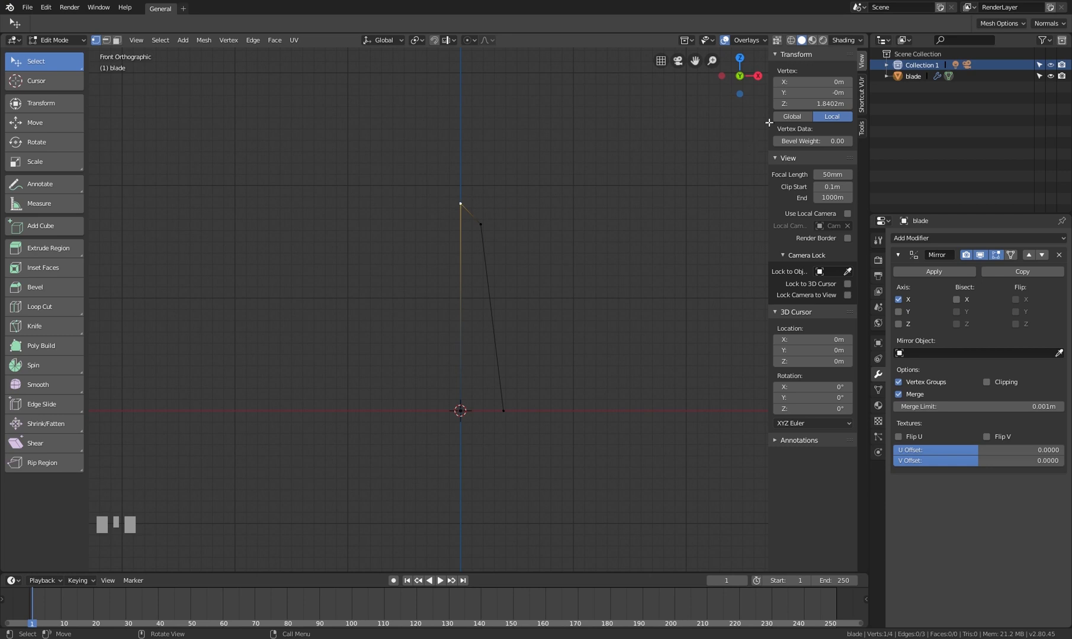
{"action": "scroll", "coordinate": [476, 232], "scroll_direction": "up", "scroll_amount": 1}
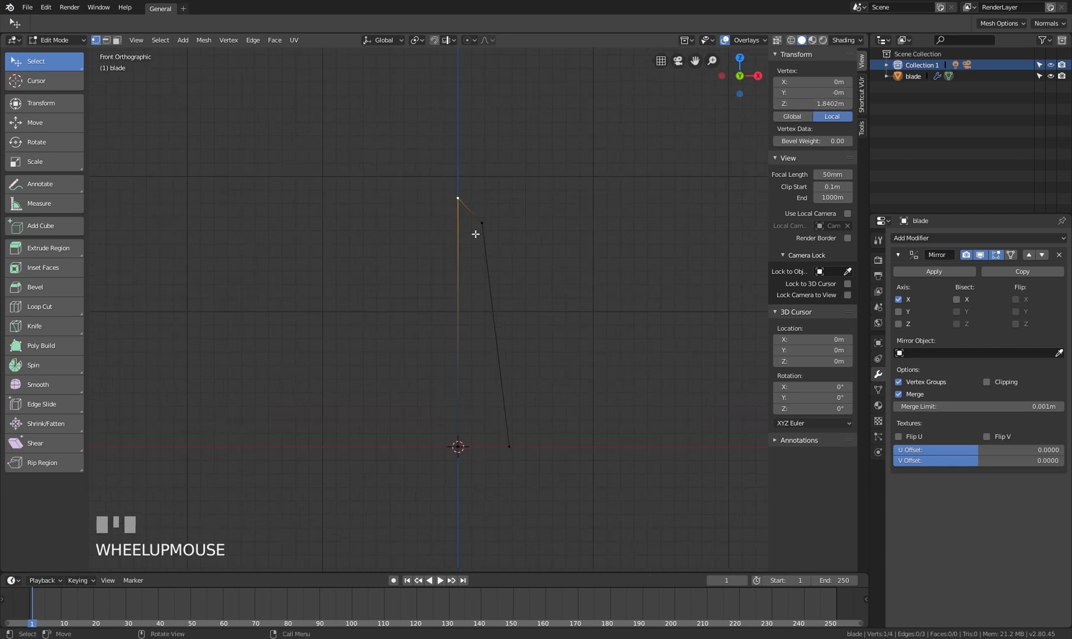
{"action": "left_click", "coordinate": [830, 104]}
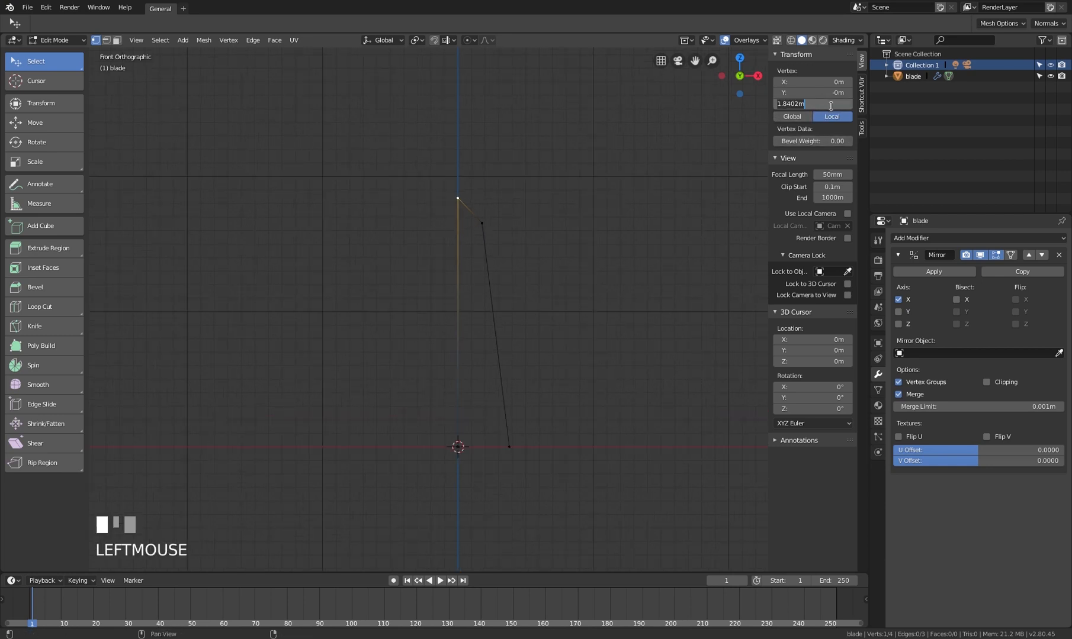
{"action": "key", "text": "BackSpace"}
{"action": "type", "text": ".80"}
{"action": "key", "text": "KP_Enter"}
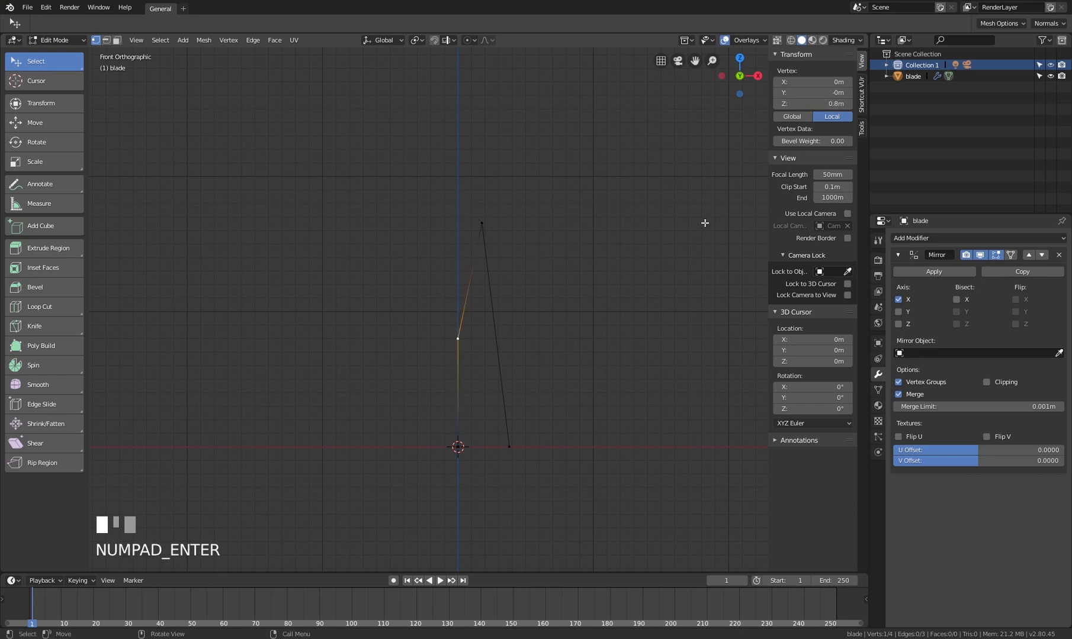
Move the shoulder vertex down beside the blade's tip, to about X 0.05 m, Z 0.74 m
{"action": "left_click", "coordinate": [481, 223]}
{"action": "key", "text": "g"}
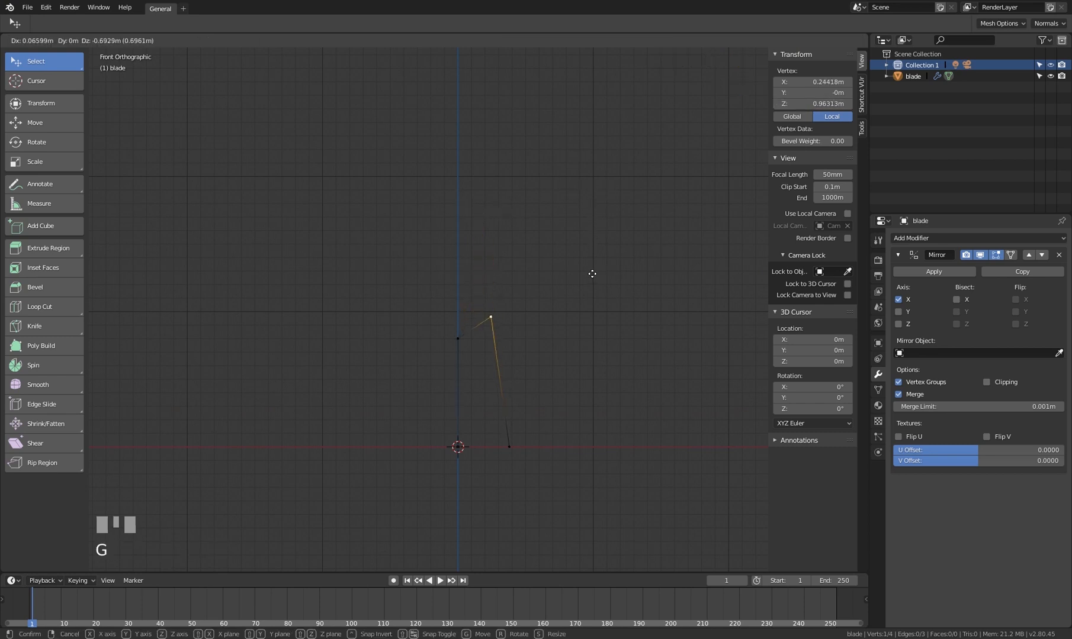
{"action": "right_click", "coordinate": [607, 245]}
{"action": "left_click_drag", "start_coordinate": [532, 225], "coordinate": [513, 338]}
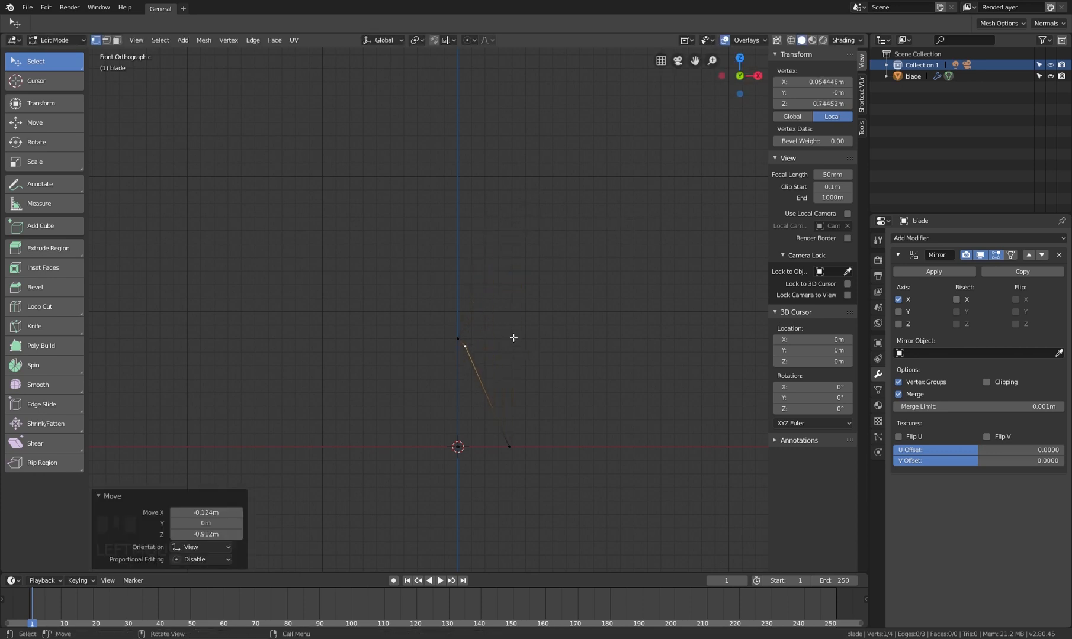
Move the blade's outer base vertex inward along the X axis to about X 0.13 m
{"action": "left_click", "coordinate": [533, 445]}
{"action": "key", "text": "g"}
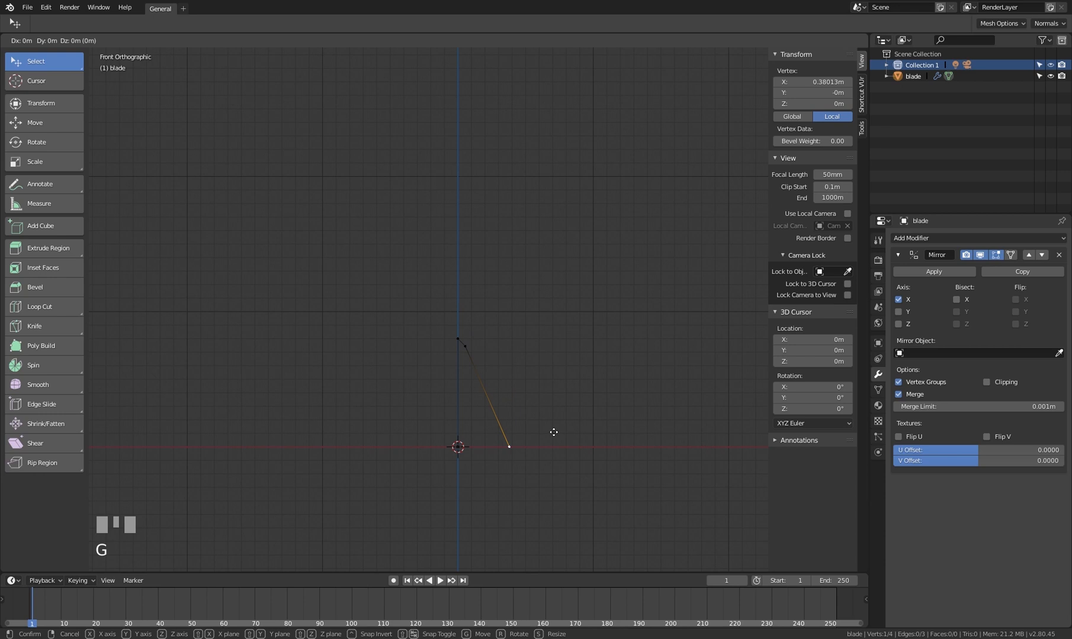
{"action": "key", "text": "x"}
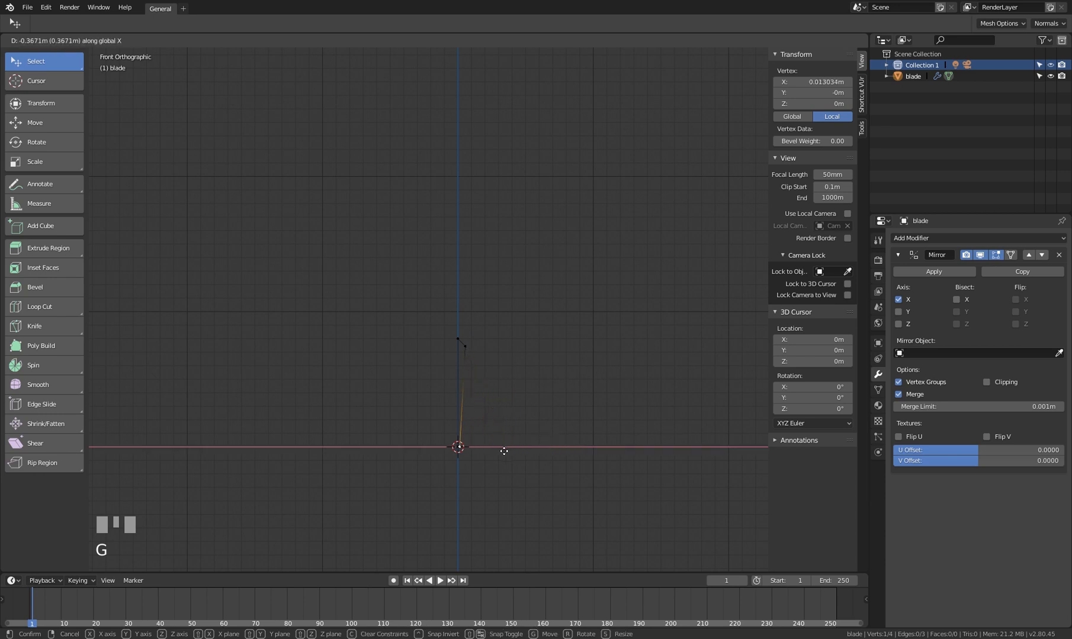
{"action": "left_click", "coordinate": [520, 455]}
{"action": "scroll", "coordinate": [472, 425], "scroll_direction": "up", "scroll_amount": 5}
{"action": "middle_click_drag", "start_coordinate": [473, 429], "coordinate": [486, 393], "text": "shift"}
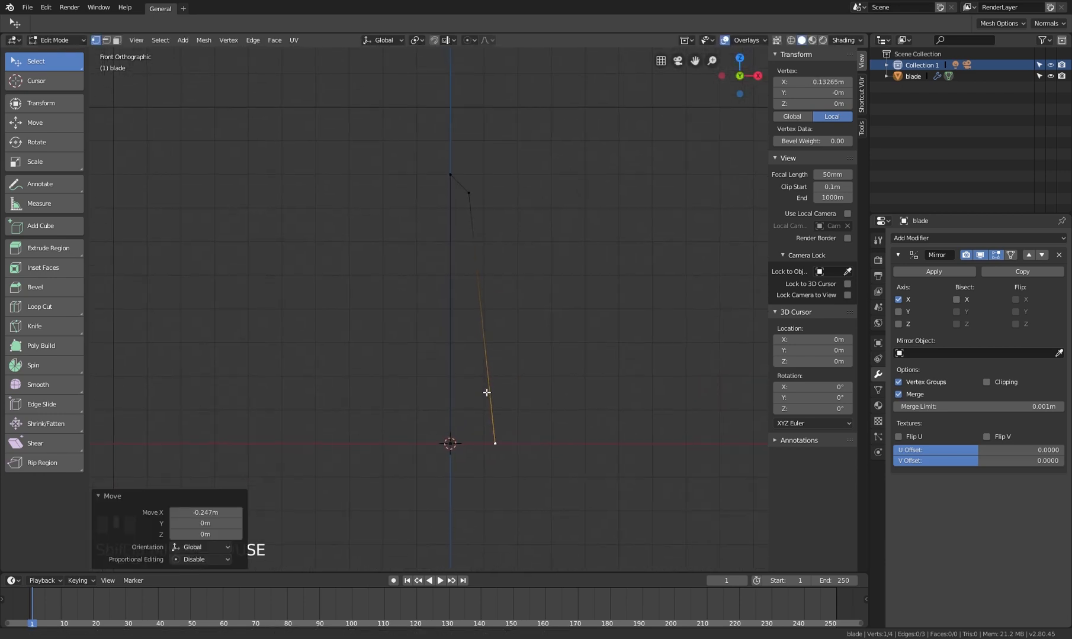
Fill a face between the blade's centre-line edge and its long outer edge
{"action": "left_click", "coordinate": [474, 297]}
{"action": "middle_click_drag", "start_coordinate": [473, 296], "coordinate": [655, 344]}
{"action": "key", "text": "Tab"}
{"action": "middle_click_drag", "start_coordinate": [529, 328], "coordinate": [395, 319]}
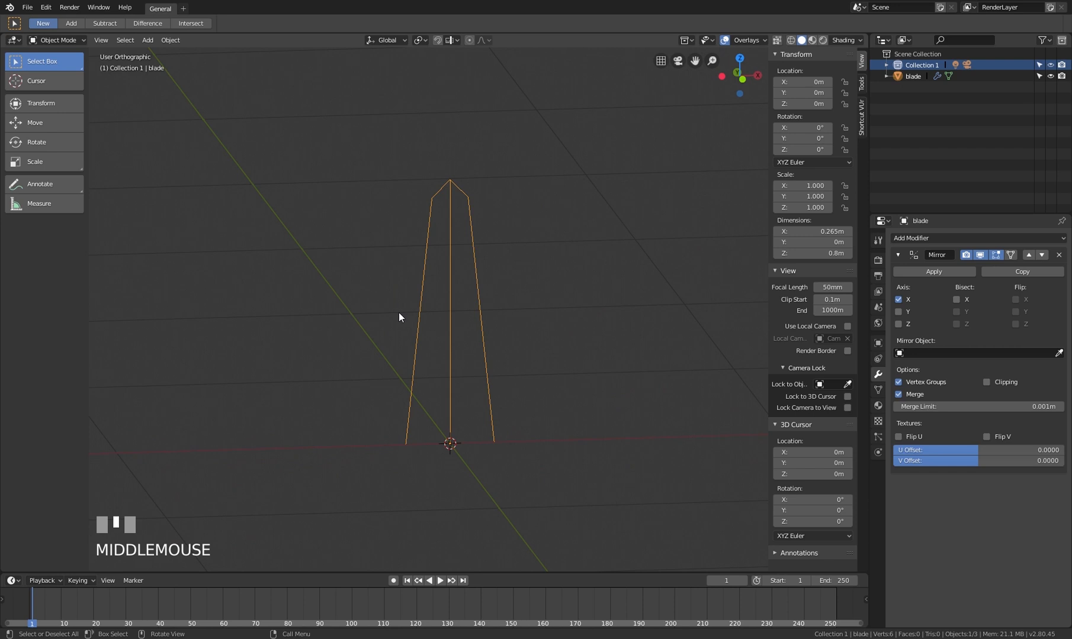
{"action": "key", "text": "KP_1"}
{"action": "key", "text": "Tab"}
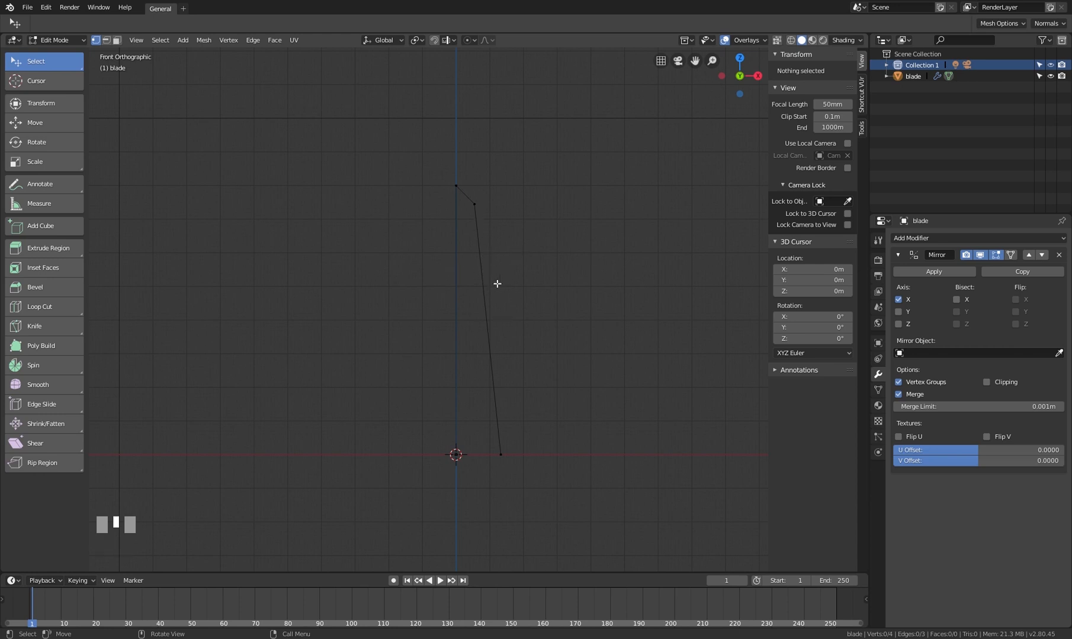
{"action": "key", "text": "2"}
{"action": "left_click", "coordinate": [475, 239]}
{"action": "left_click", "coordinate": [469, 233], "text": "shift"}
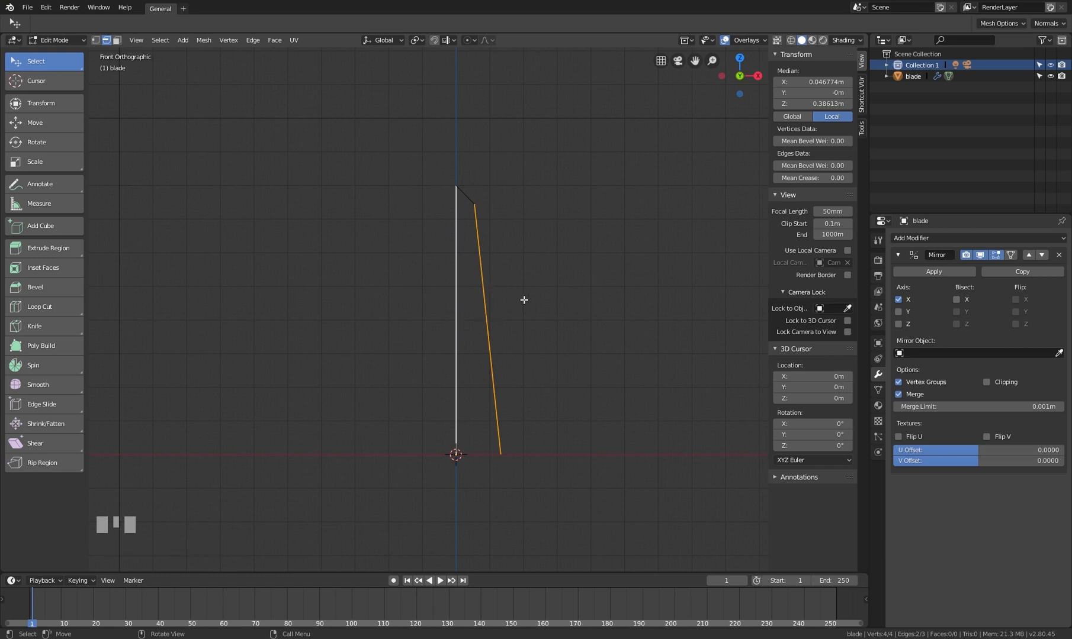
{"action": "key", "text": "f"}
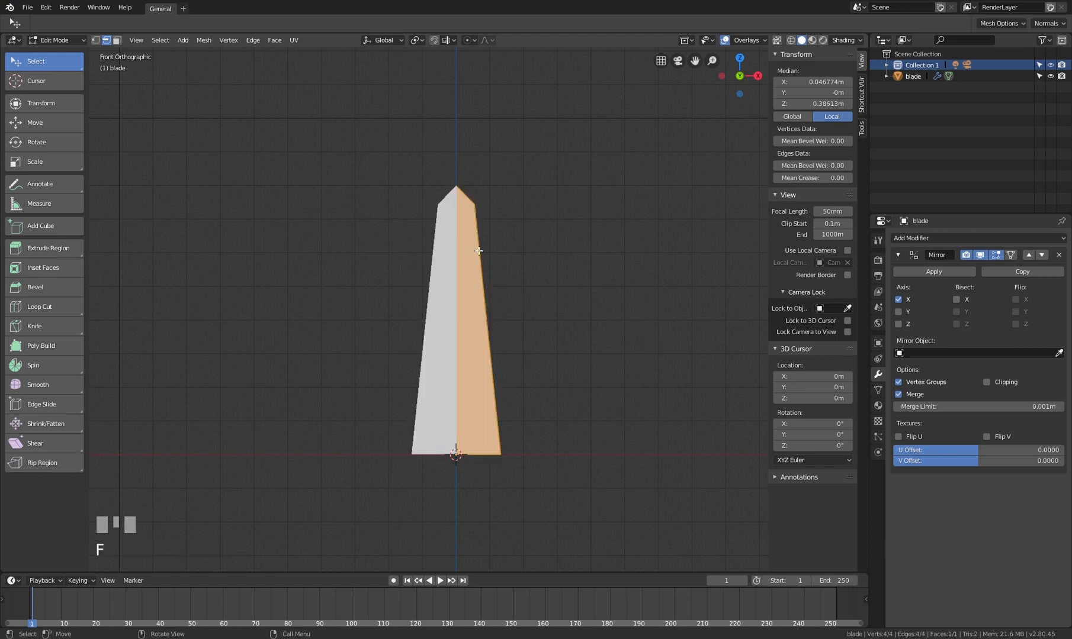
Enable backface culling in the viewport shading options
{"action": "key", "text": "Tab"}
{"action": "mouse_move", "coordinate": [478, 351]}
{"action": "middle_mouse_down"}
{"action": "mouse_move", "coordinate": [487, 331]}
{"action": "mouse_move", "coordinate": [651, 330]}
{"action": "mouse_move", "coordinate": [614, 338]}
{"action": "mouse_move", "coordinate": [457, 320]}
{"action": "mouse_move", "coordinate": [624, 326]}
{"action": "mouse_move", "coordinate": [505, 325]}
{"action": "mouse_move", "coordinate": [475, 349]}
{"action": "middle_mouse_up"}
{"action": "middle_click_drag", "start_coordinate": [453, 288], "coordinate": [446, 311]}
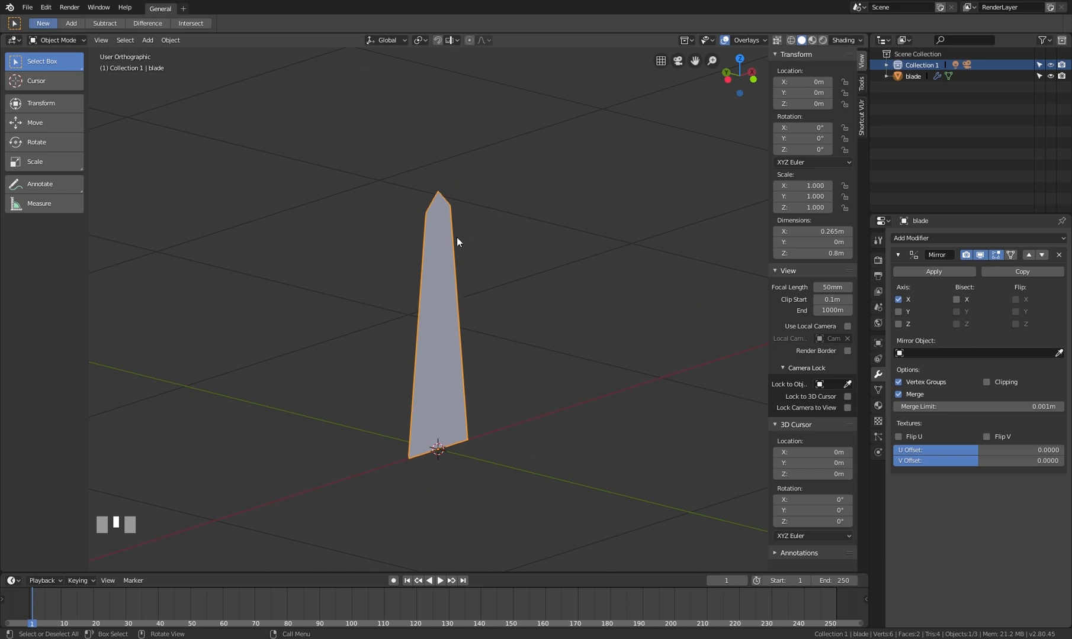
{"action": "mouse_move", "coordinate": [457, 239]}
{"action": "middle_mouse_down"}
{"action": "mouse_move", "coordinate": [437, 242]}
{"action": "mouse_move", "coordinate": [464, 237]}
{"action": "middle_mouse_up"}
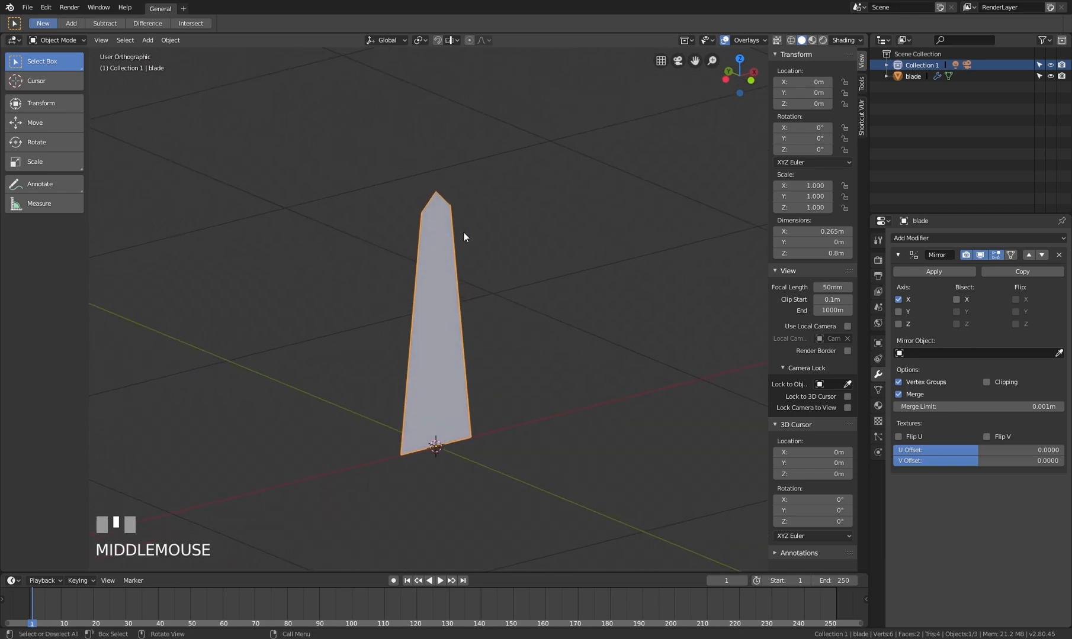
{"action": "left_click", "coordinate": [854, 41]}
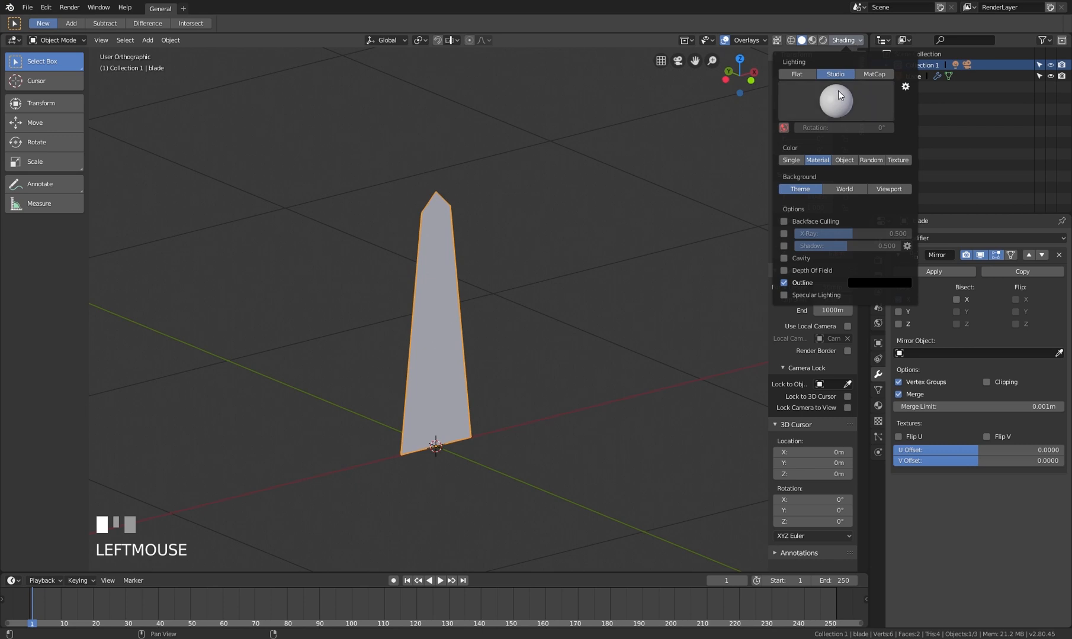
{"action": "left_click", "coordinate": [789, 221]}
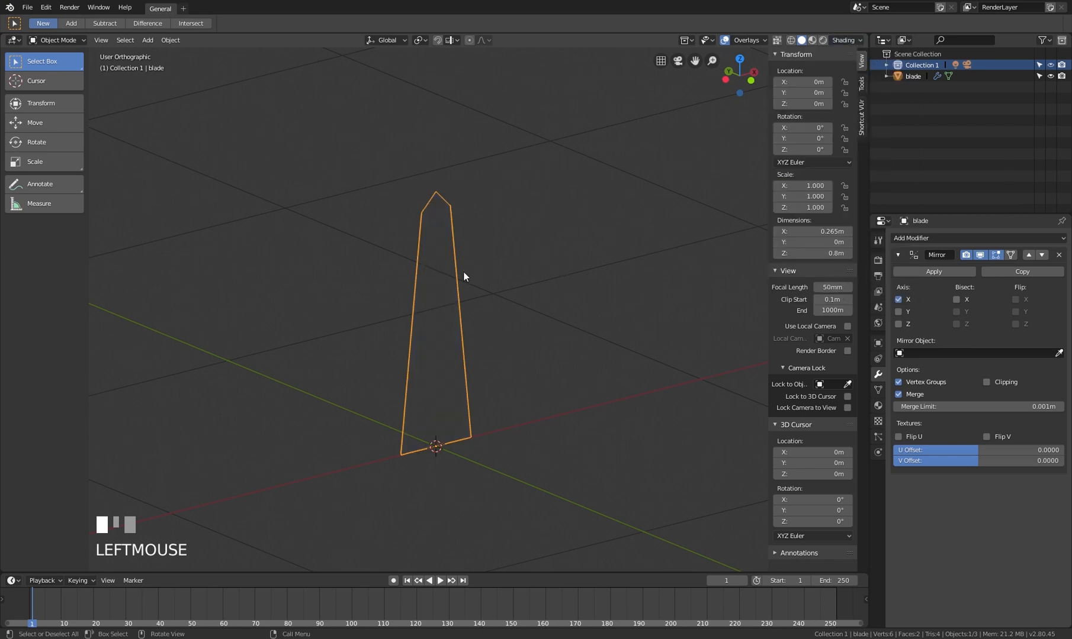
Flip the normals of the blade's face so that it faces the front view
{"action": "mouse_move", "coordinate": [463, 273]}
{"action": "middle_mouse_down"}
{"action": "mouse_move", "coordinate": [650, 259]}
{"action": "mouse_move", "coordinate": [465, 267]}
{"action": "middle_mouse_up"}
{"action": "key", "text": "KP_1"}
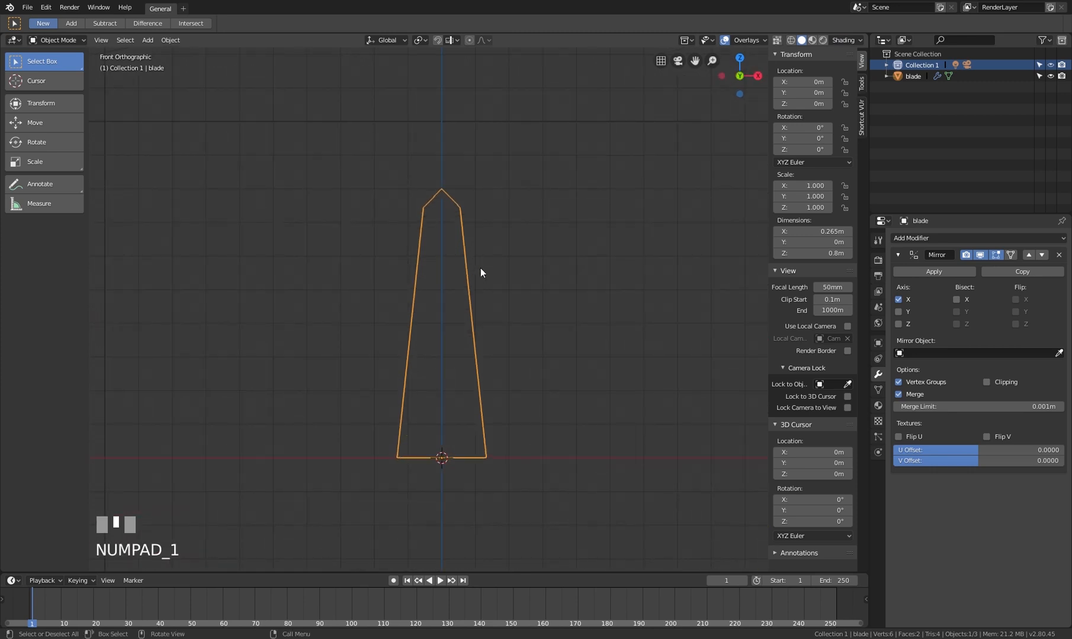
{"action": "middle_click_drag", "start_coordinate": [463, 312], "coordinate": [647, 354]}
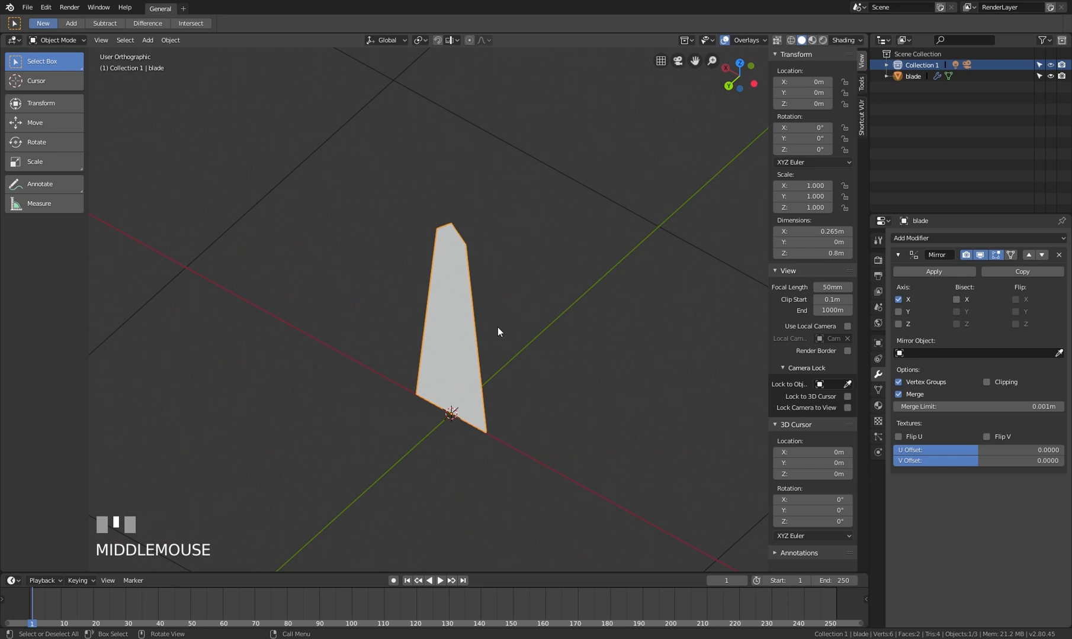
{"action": "middle_click_drag", "start_coordinate": [497, 328], "coordinate": [471, 285]}
{"action": "key", "text": "Tab"}
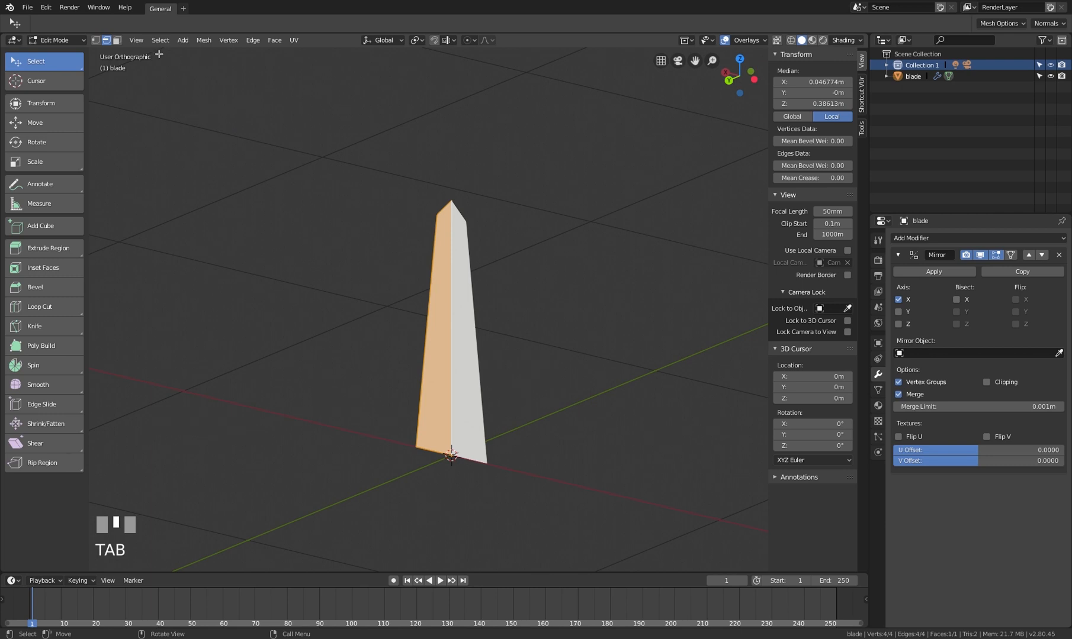
{"action": "left_click", "coordinate": [117, 40]}
{"action": "left_click", "coordinate": [441, 303]}
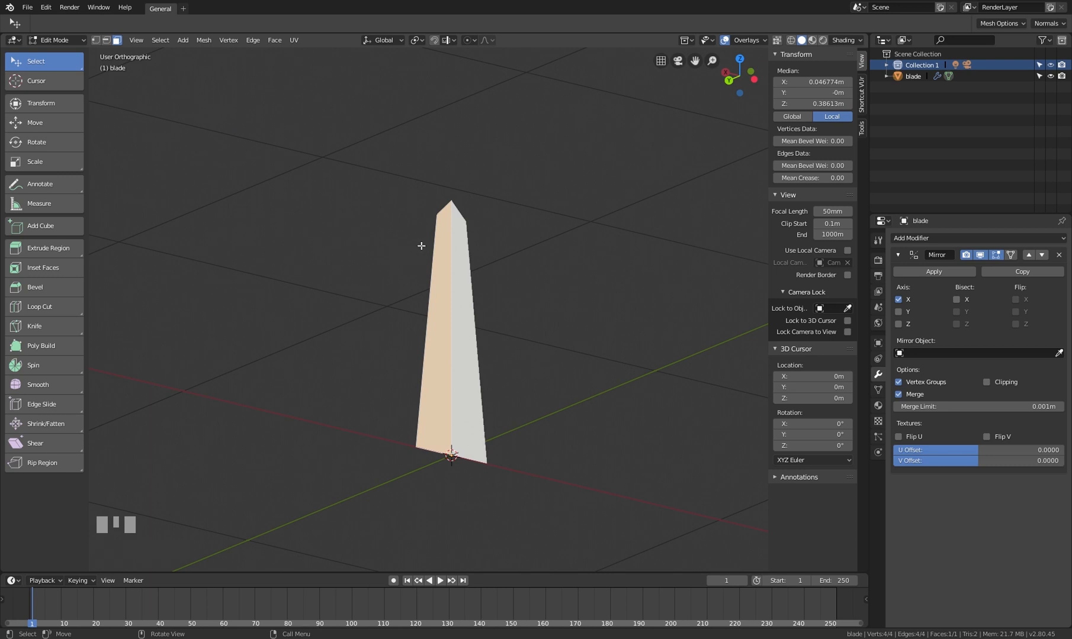
{"action": "left_click", "coordinate": [204, 40]}
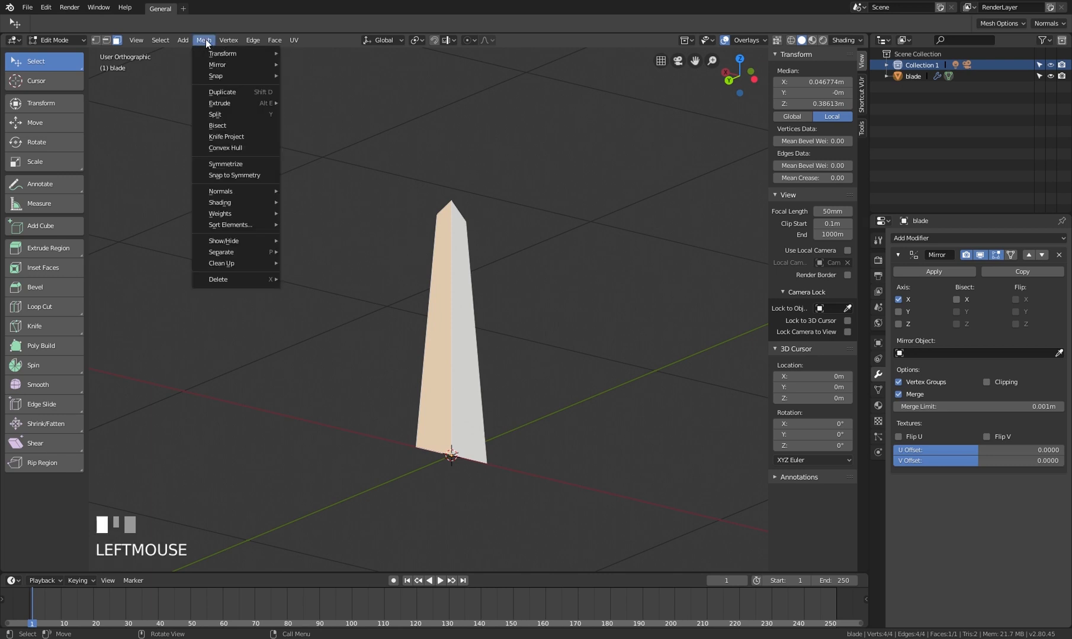
{"action": "mouse_move", "coordinate": [253, 192]}
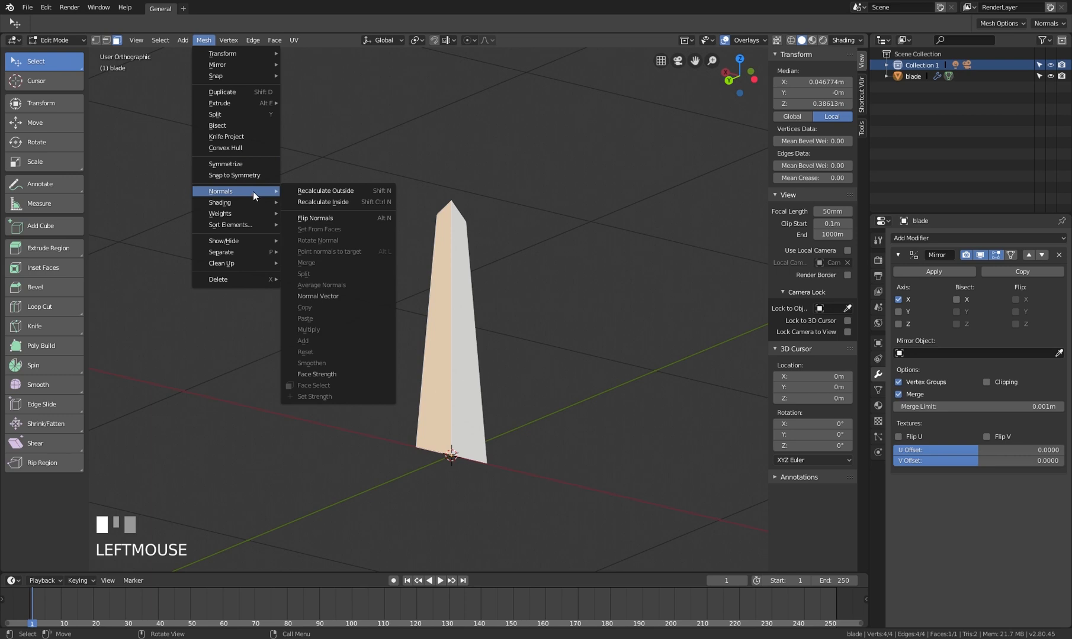
{"action": "left_click", "coordinate": [384, 219]}
{"action": "middle_click_drag", "start_coordinate": [384, 221], "coordinate": [356, 263]}
{"action": "key", "text": "Tab"}
Move the blade's outer base vertex along the X axis to about X 0.056 m in front view
{"action": "middle_click_drag", "start_coordinate": [548, 305], "coordinate": [455, 289]}
{"action": "key", "text": "KP_1"}
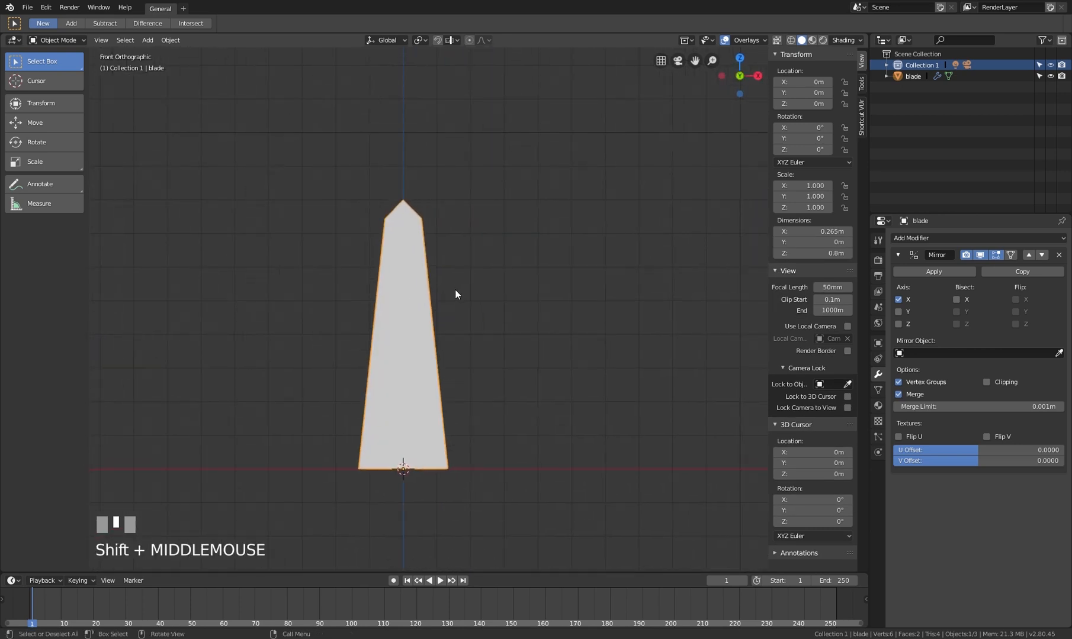
{"action": "scroll", "coordinate": [432, 362], "scroll_direction": "up", "scroll_amount": 1}
{"action": "scroll", "coordinate": [447, 357], "scroll_direction": "down", "scroll_amount": 1}
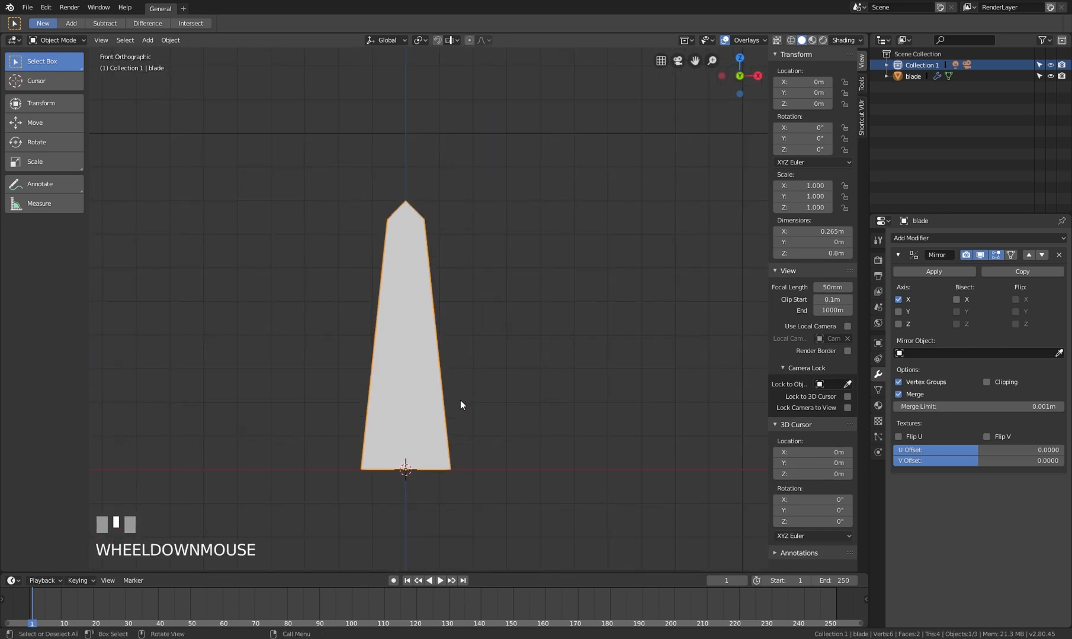
{"action": "key", "text": "Tab"}
{"action": "left_click", "coordinate": [484, 468]}
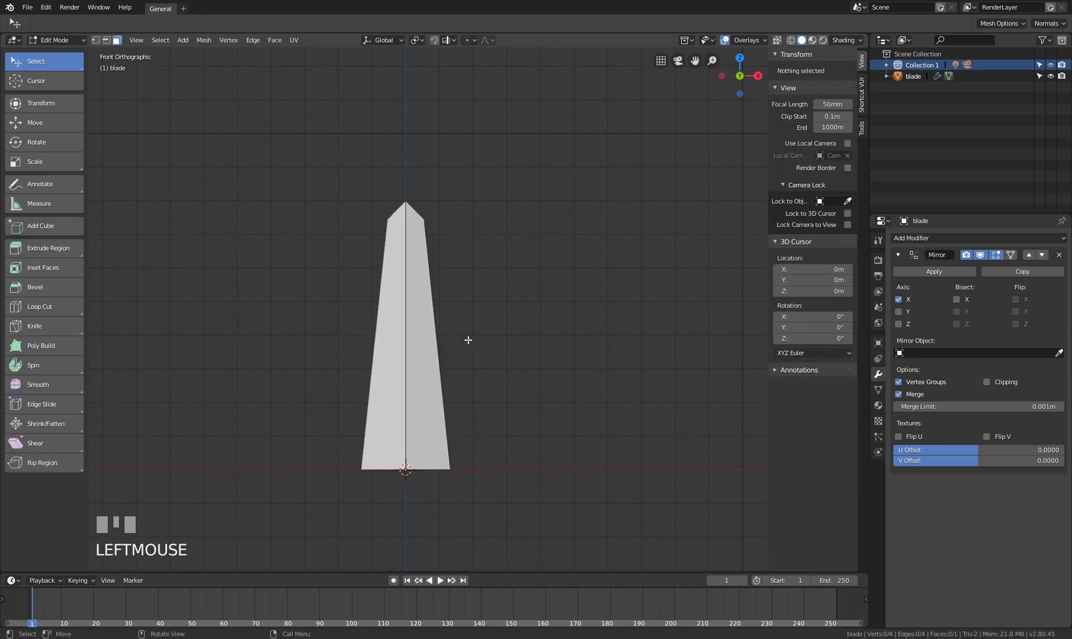
{"action": "key", "text": "1"}
{"action": "left_click", "coordinate": [395, 461]}
{"action": "left_click", "coordinate": [452, 472]}
{"action": "key", "text": "g"}
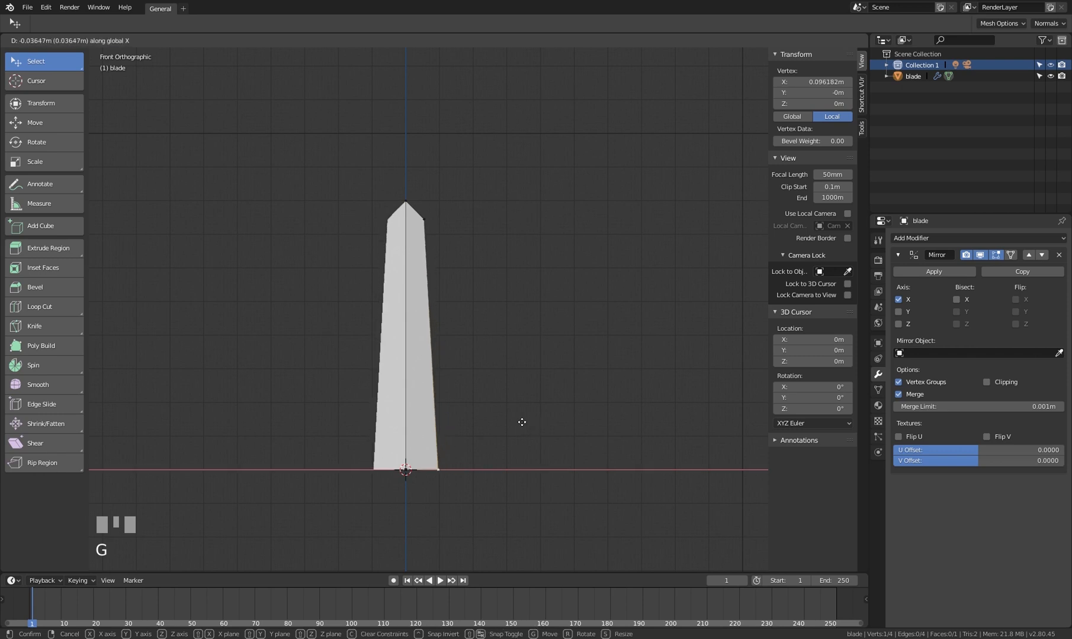
{"action": "left_click", "coordinate": [507, 426]}
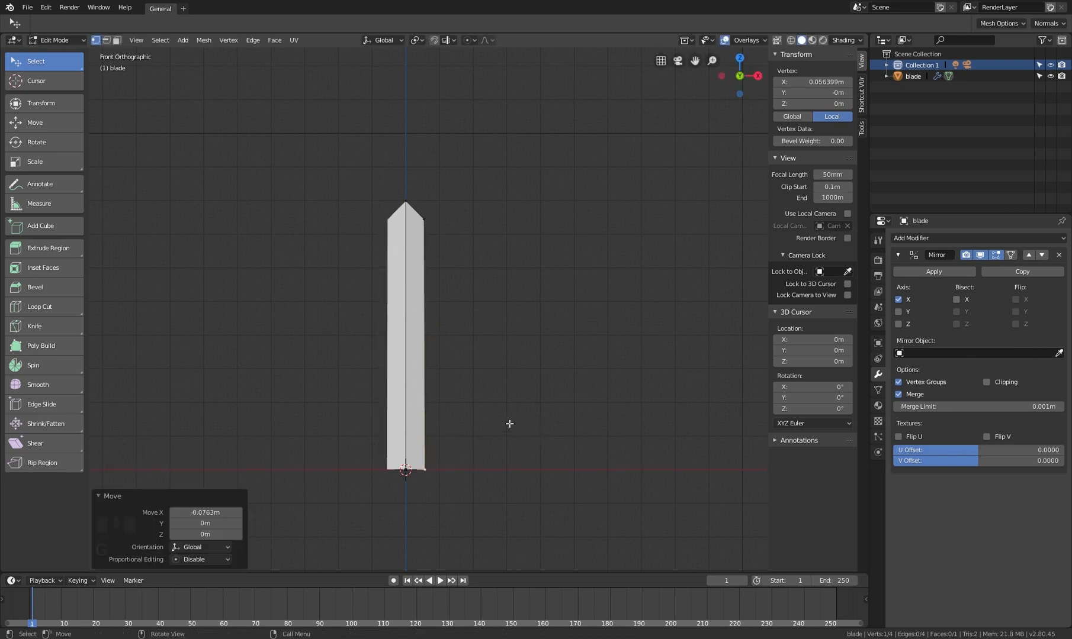
Move the shoulder vertex near the blade's tip inward and down to about X 0.03 m, Z 0.71 m
{"action": "left_click", "coordinate": [438, 221]}
{"action": "key", "text": "x"}
{"action": "key", "text": "g"}
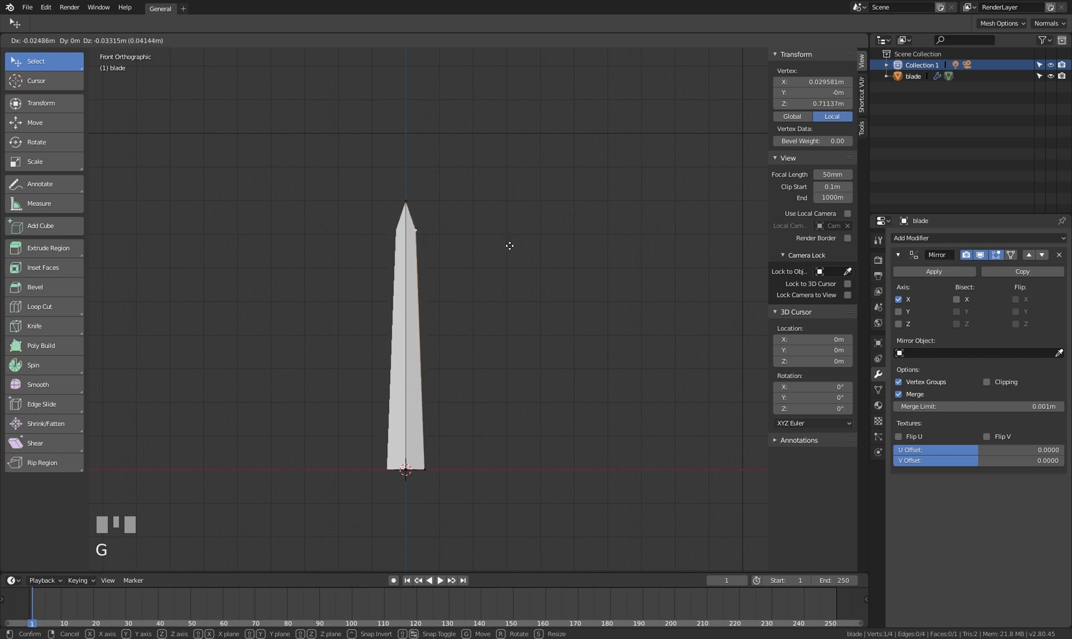
{"action": "left_click", "coordinate": [508, 246]}
Narrow the blade's base slightly by moving its outer base vertex to about X 0.051 m
{"action": "left_click", "coordinate": [428, 469]}
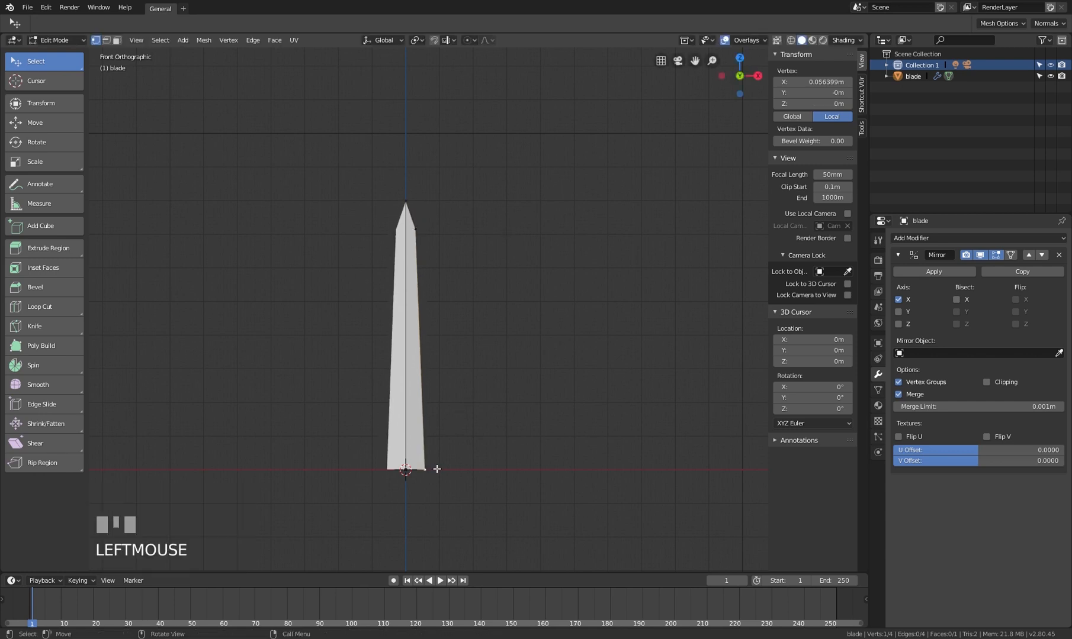
{"action": "key", "text": "g"}
{"action": "left_click", "coordinate": [446, 468]}
{"action": "key", "text": "Tab"}
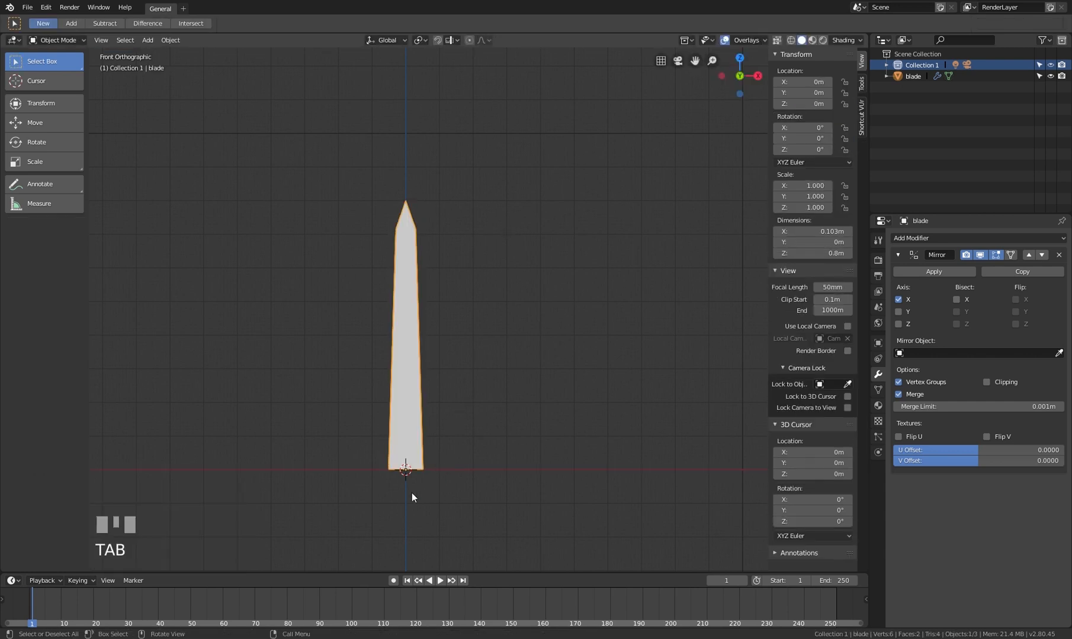
{"action": "key", "text": "Tab"}
{"action": "scroll", "coordinate": [419, 503], "scroll_direction": "up", "scroll_amount": 2}
{"action": "middle_click_drag", "start_coordinate": [420, 491], "coordinate": [438, 456], "text": "shift"}
{"action": "scroll", "coordinate": [438, 439], "scroll_direction": "up", "scroll_amount": 1}
{"action": "scroll", "coordinate": [439, 438], "scroll_direction": "down", "scroll_amount": 2}
{"action": "scroll", "coordinate": [438, 456], "scroll_direction": "up", "scroll_amount": 1}
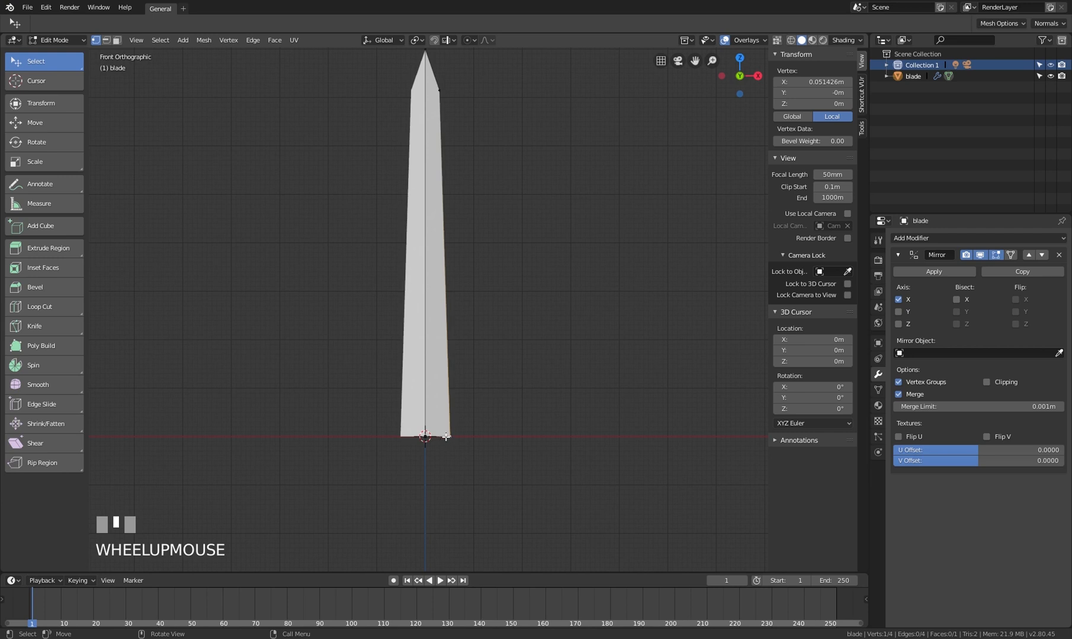
{"action": "left_click", "coordinate": [106, 40]}
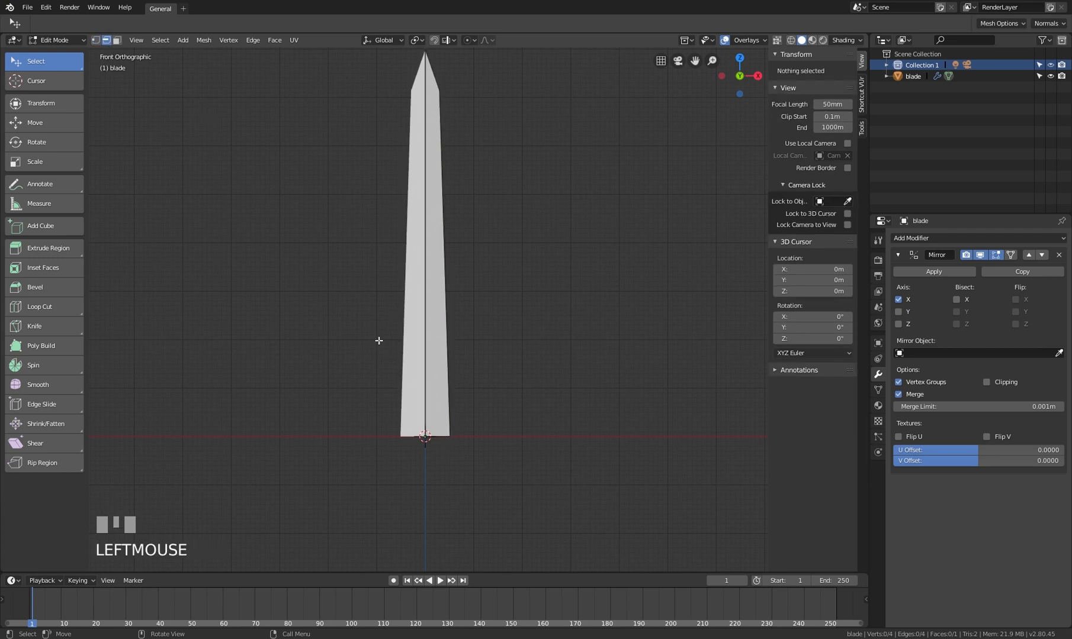
{"action": "left_click", "coordinate": [445, 428]}
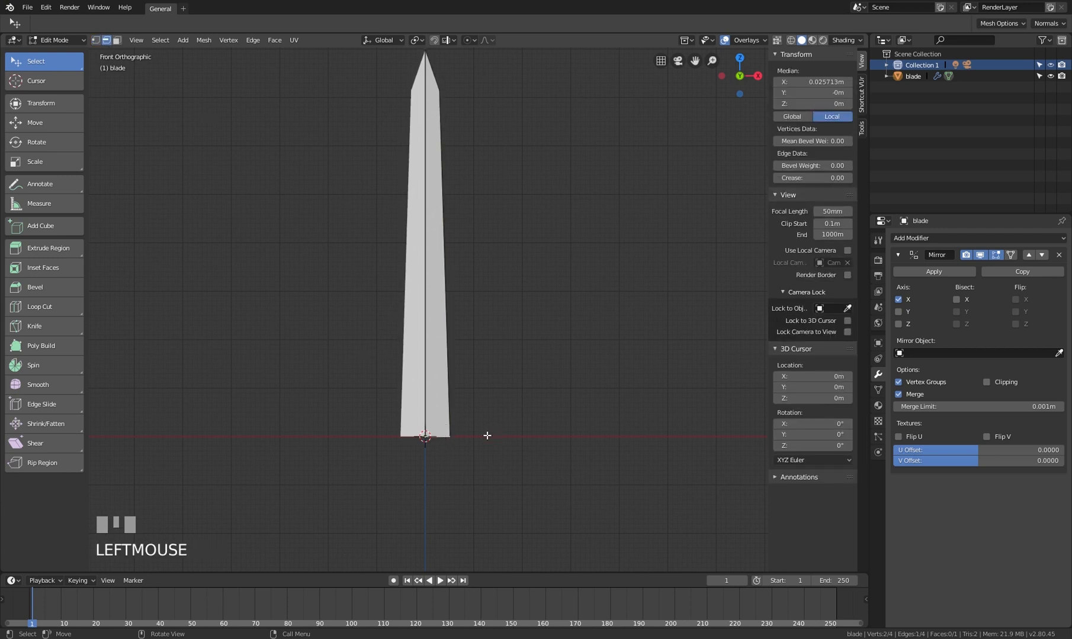
{"action": "key", "text": "1"}
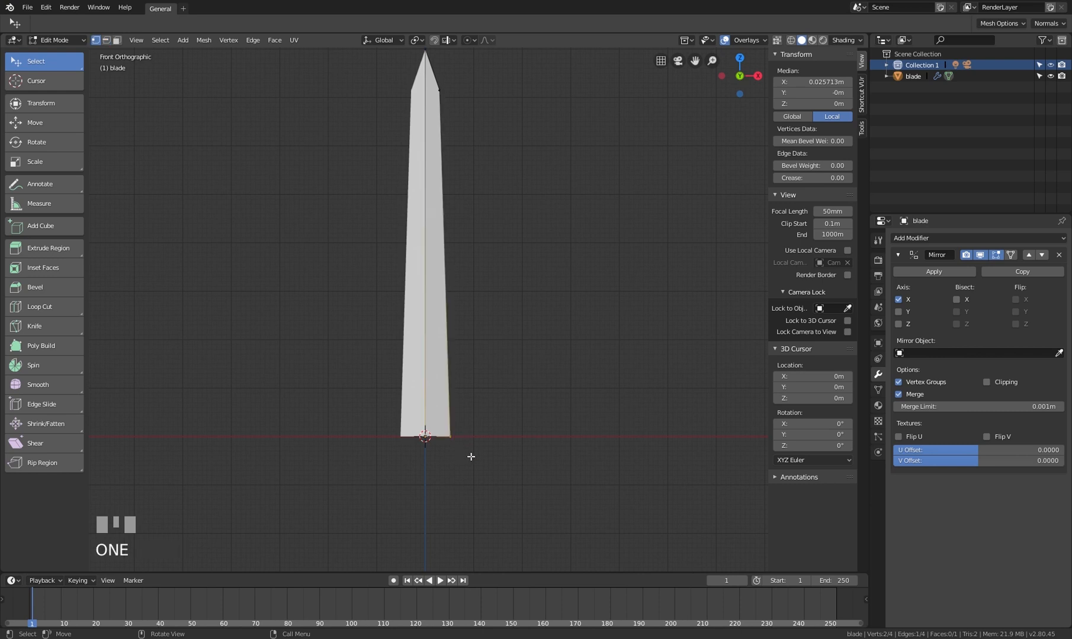
{"action": "key", "text": "2"}
{"action": "key", "text": "3"}
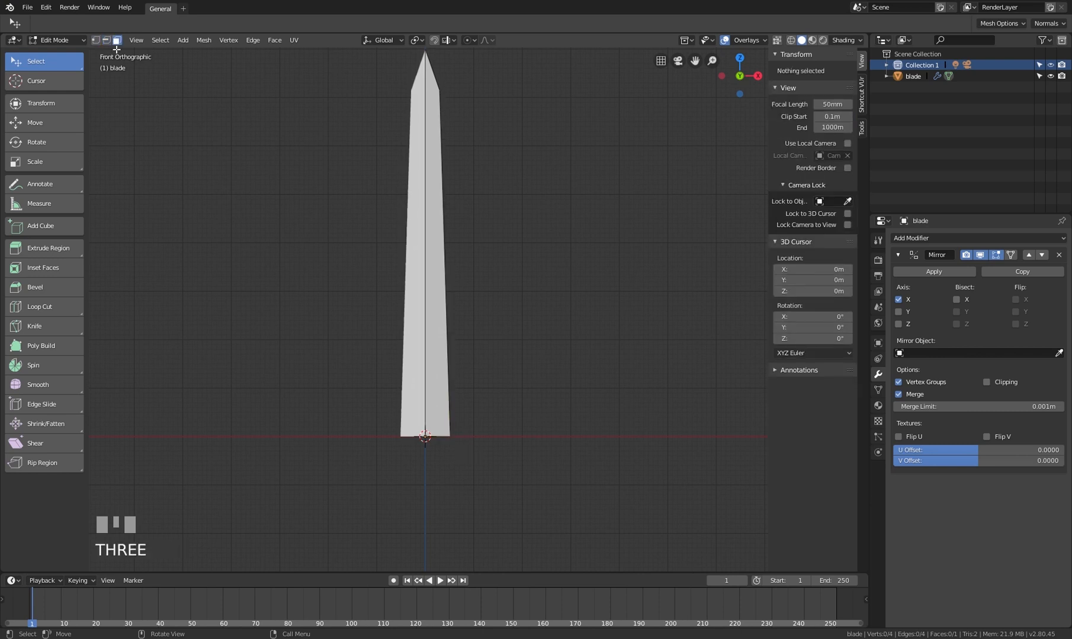
{"action": "key", "text": "1"}
{"action": "key", "text": "3"}
Extrude the blade's bottom edge straight down along the Z axis by about 0.175 m
{"action": "key", "text": "2"}
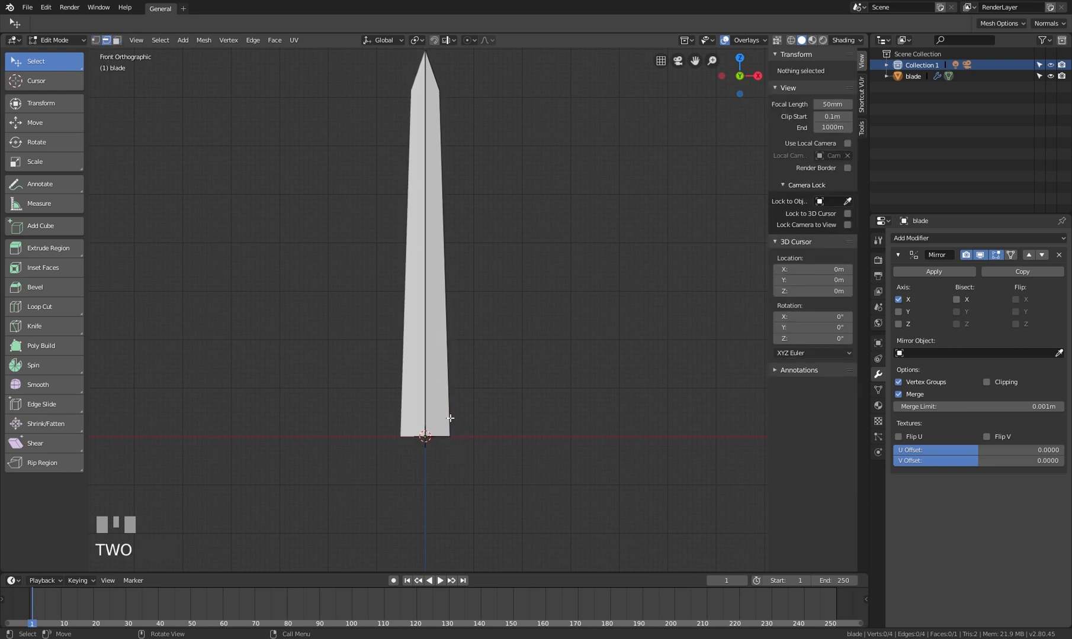
{"action": "left_click", "coordinate": [442, 437]}
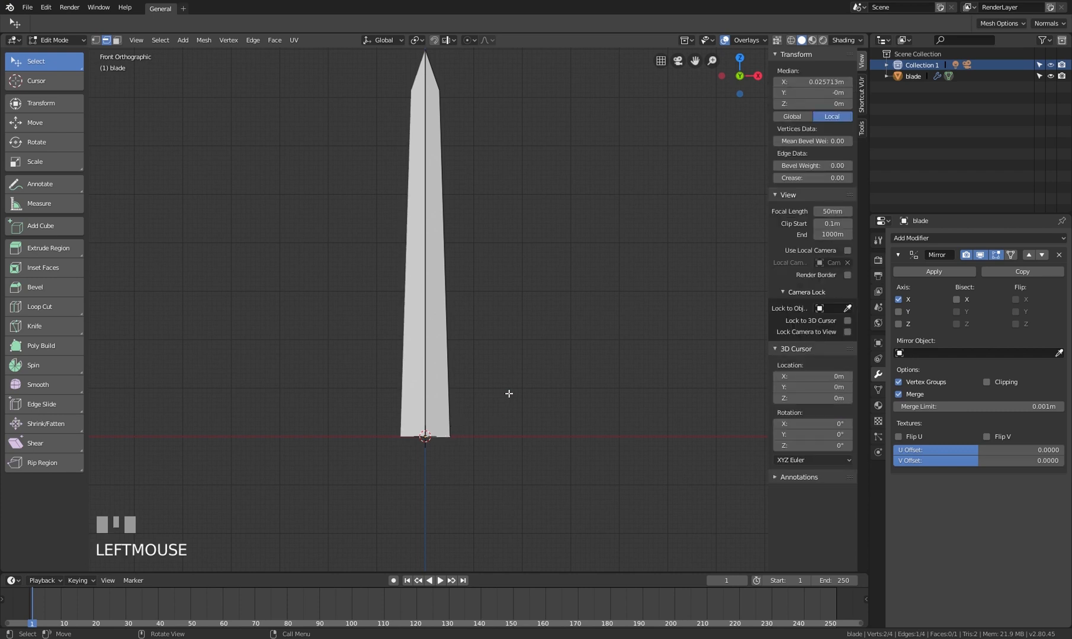
{"action": "key", "text": "e"}
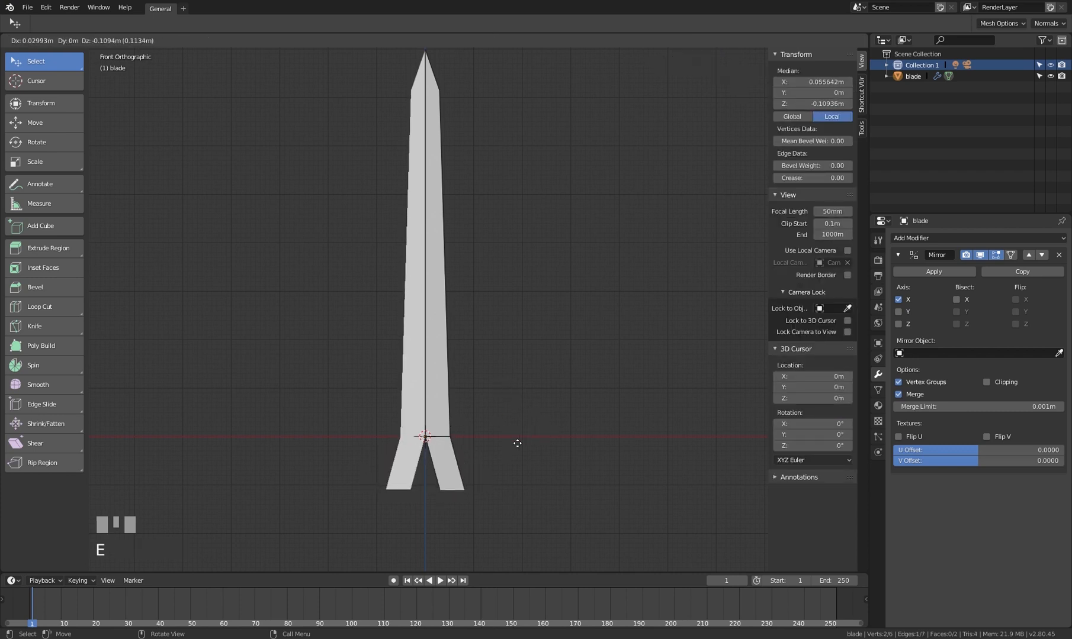
{"action": "key", "text": "z"}
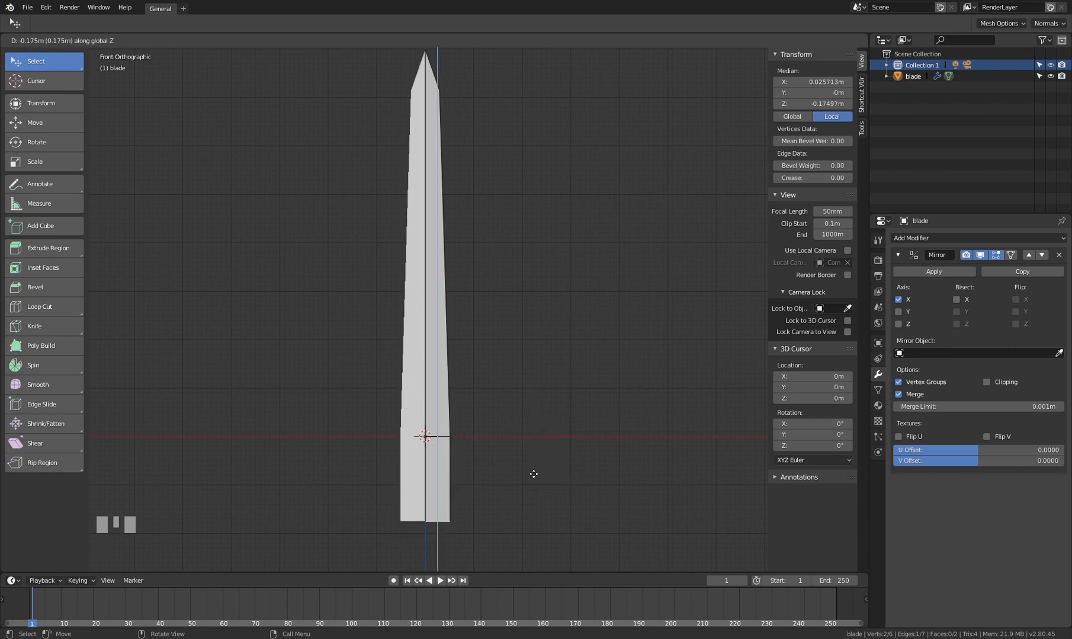
{"action": "left_click", "coordinate": [534, 473]}
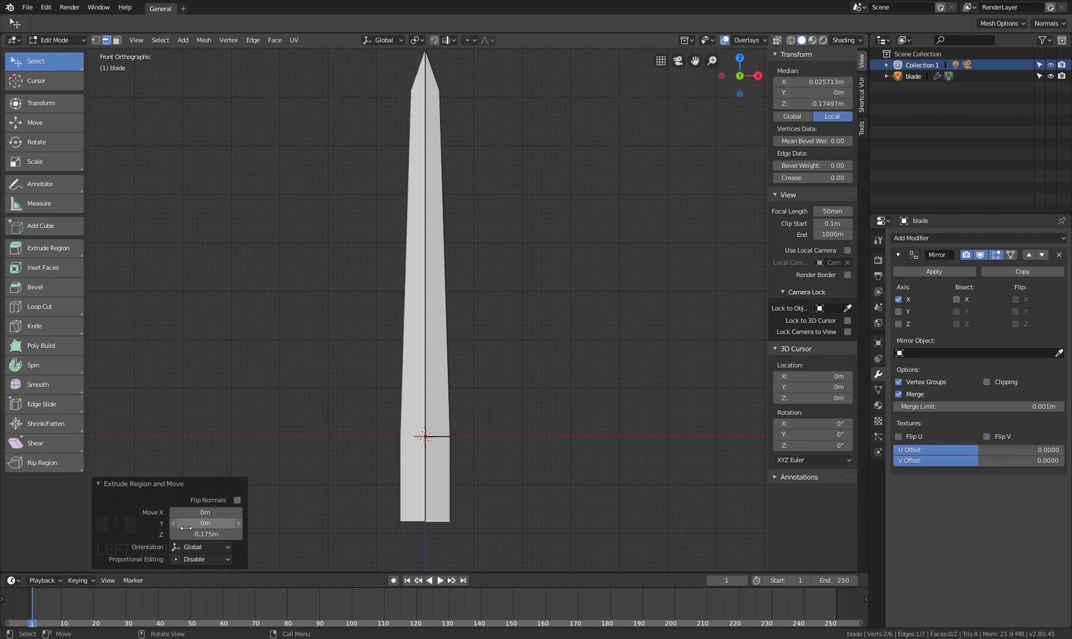
Set the downward extrusion of the blade's bottom edge to -15 cm along Z
{"action": "left_click", "coordinate": [233, 534]}
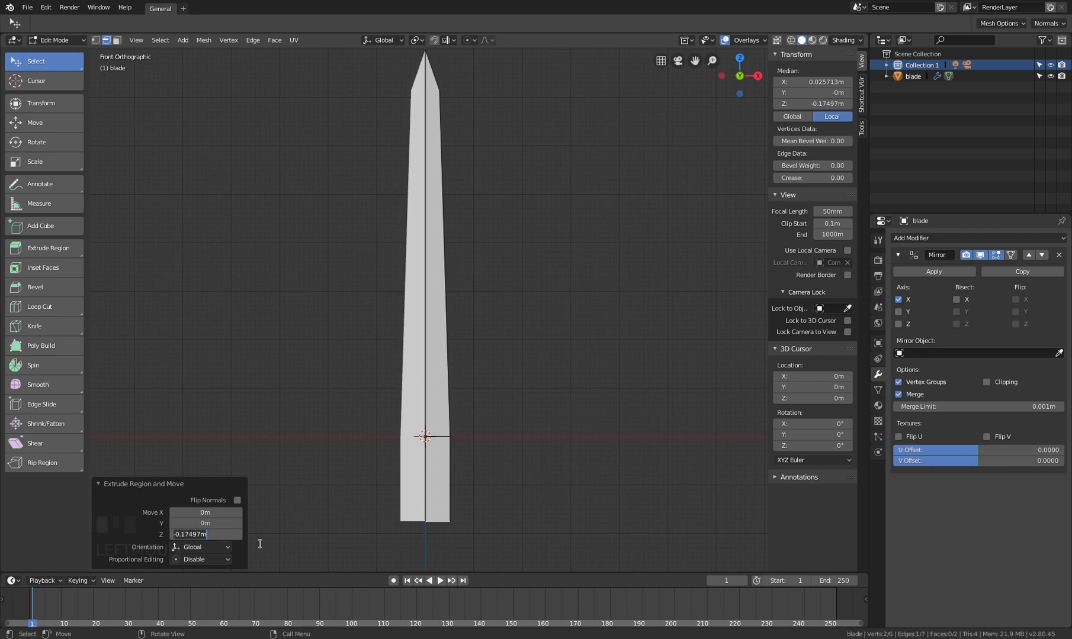
{"action": "type", "text": "-15cm"}
{"action": "key", "text": "Return"}
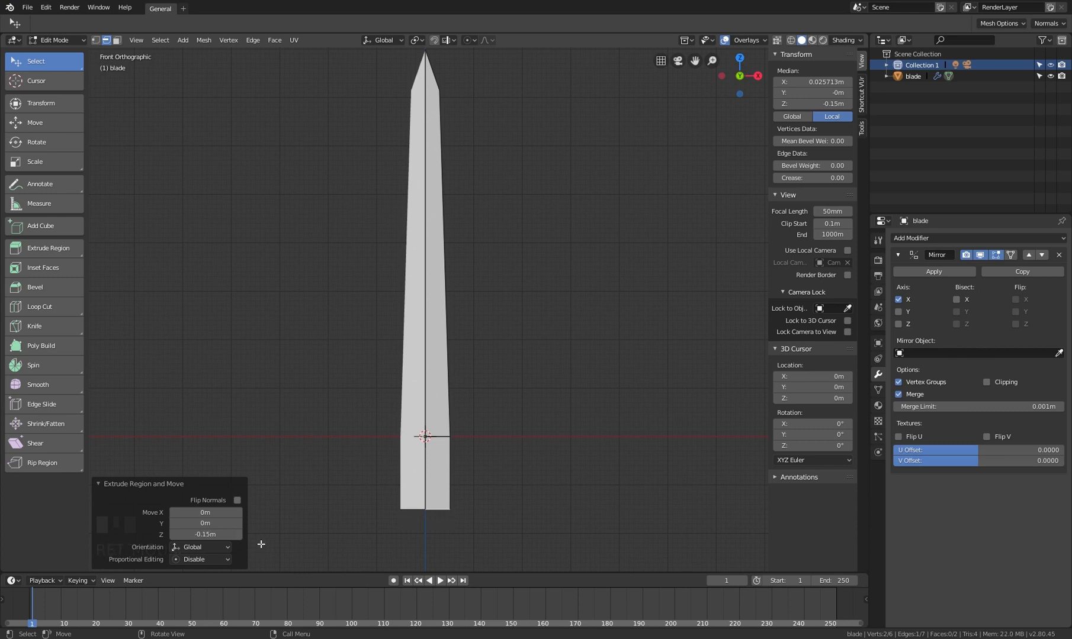
Add one lengthwise loop cut to the blade half and slide it toward the centre line with a factor of about 0.545
{"action": "scroll", "coordinate": [433, 462], "scroll_direction": "up", "scroll_amount": 2}
{"action": "middle_click_drag", "start_coordinate": [465, 487], "coordinate": [484, 472], "text": "shift"}
{"action": "scroll", "coordinate": [486, 472], "scroll_direction": "down", "scroll_amount": 2}
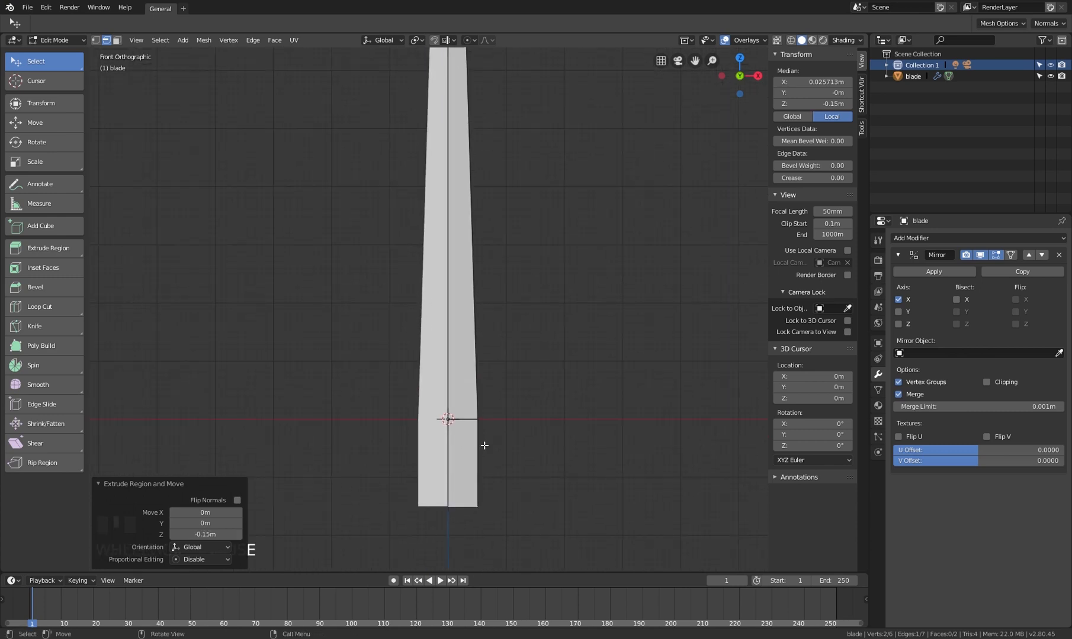
{"action": "middle_click_drag", "start_coordinate": [481, 402], "coordinate": [481, 404], "text": "shift"}
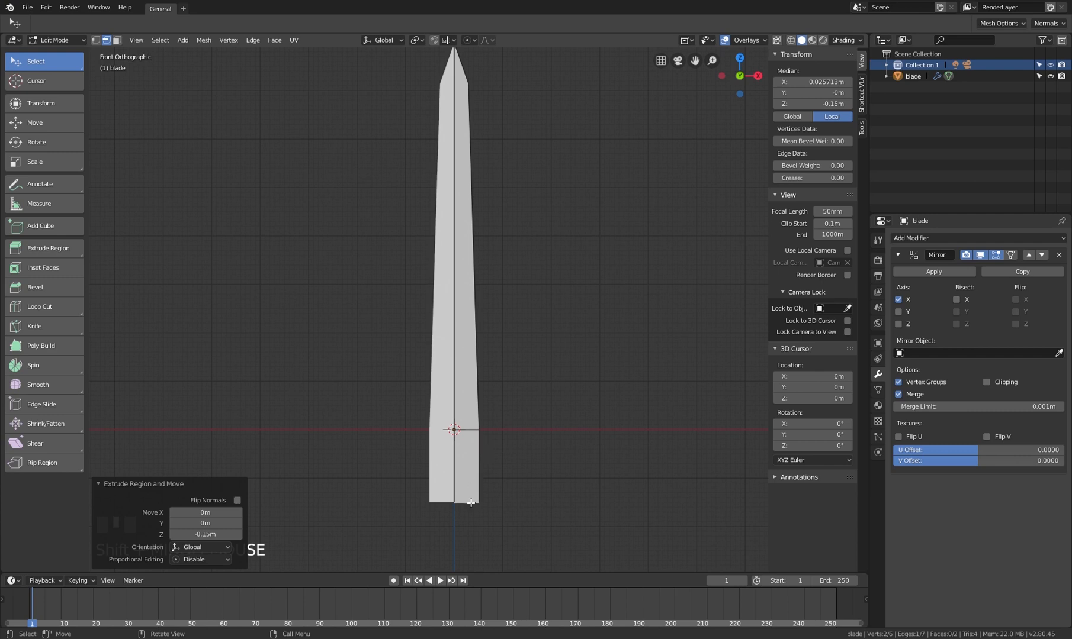
{"action": "middle_click_drag", "start_coordinate": [485, 304], "coordinate": [474, 416], "text": "shift"}
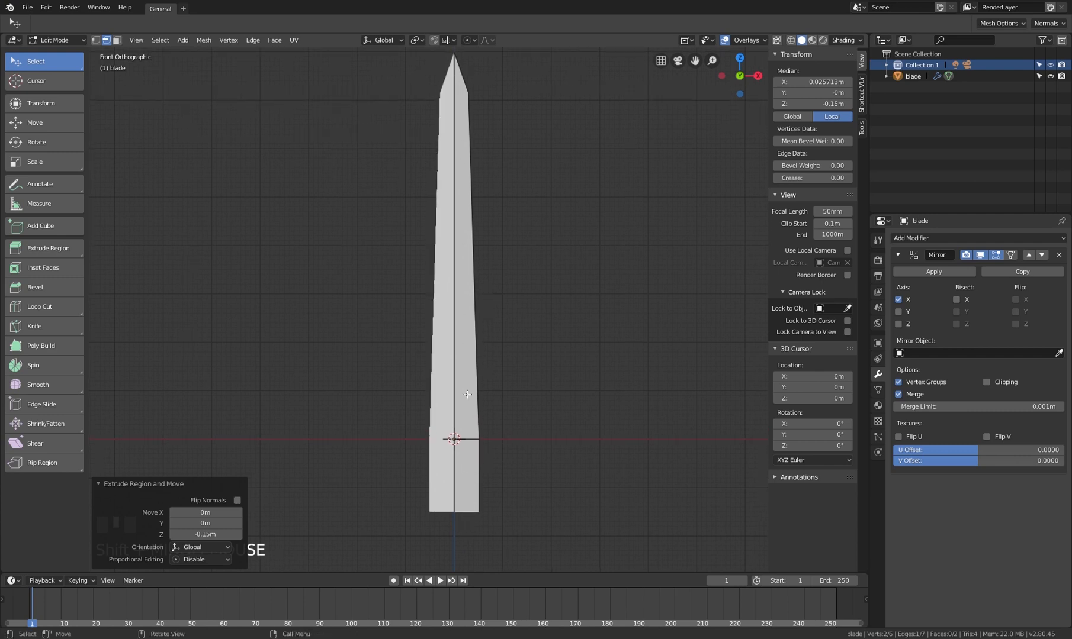
{"action": "key", "text": "ctrl+r"}
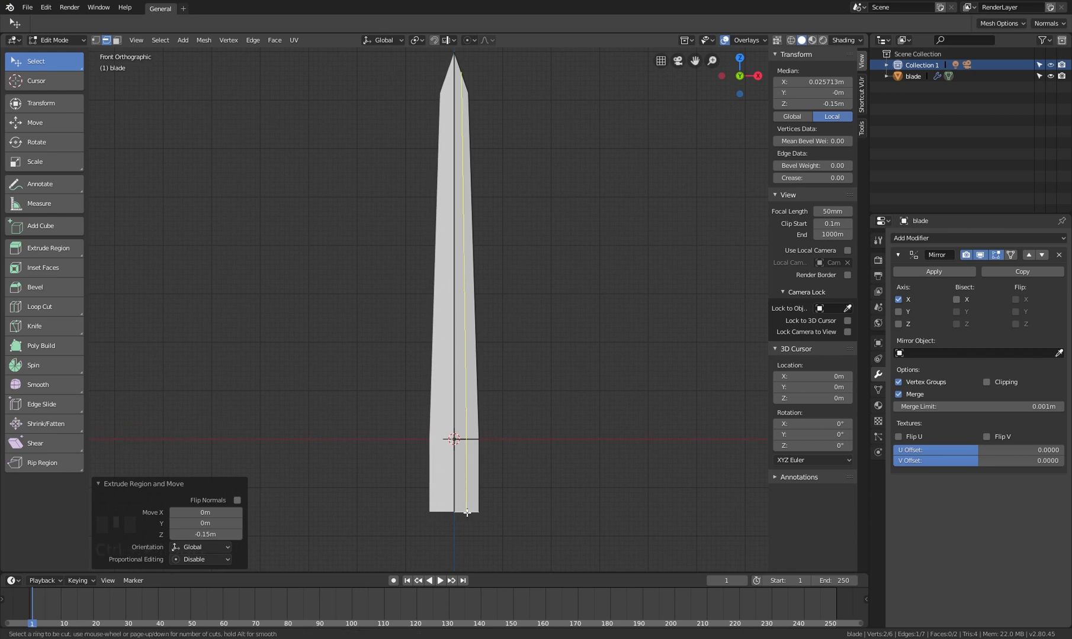
{"action": "left_click", "coordinate": [467, 513]}
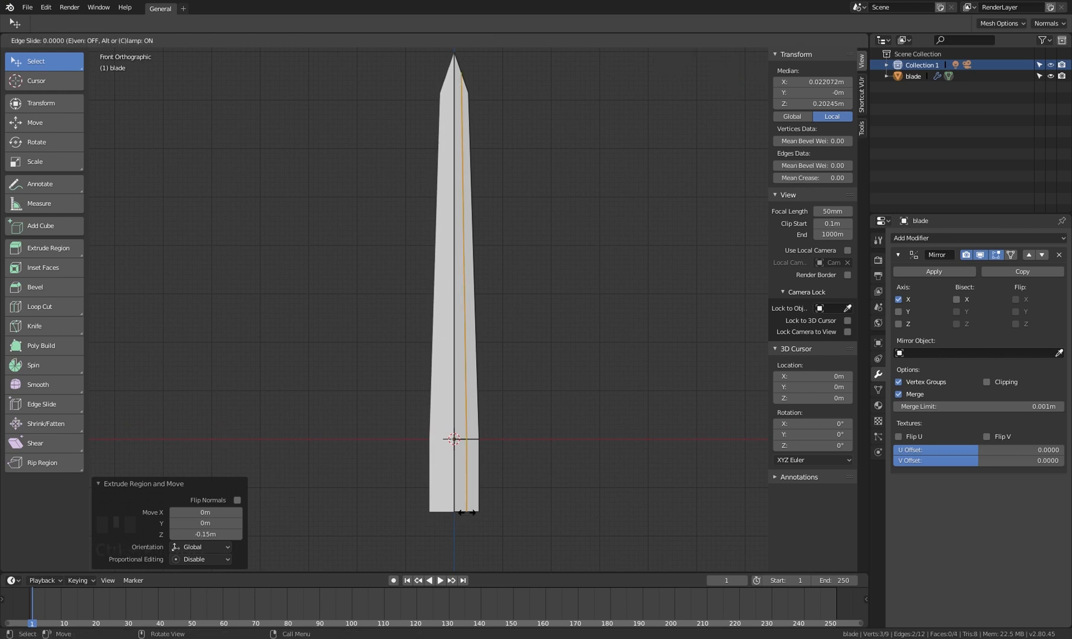
{"action": "left_click", "coordinate": [479, 513]}
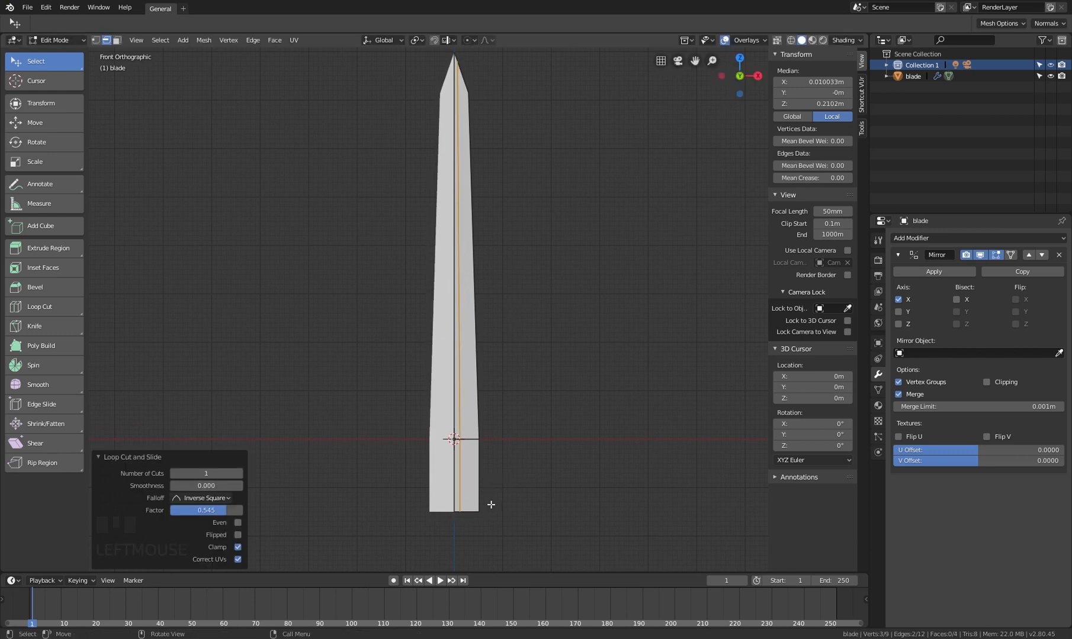
Add a horizontal loop cut to the extension below the blade's base and slide it up to about Z -0.024 m
{"action": "left_click", "coordinate": [479, 466]}
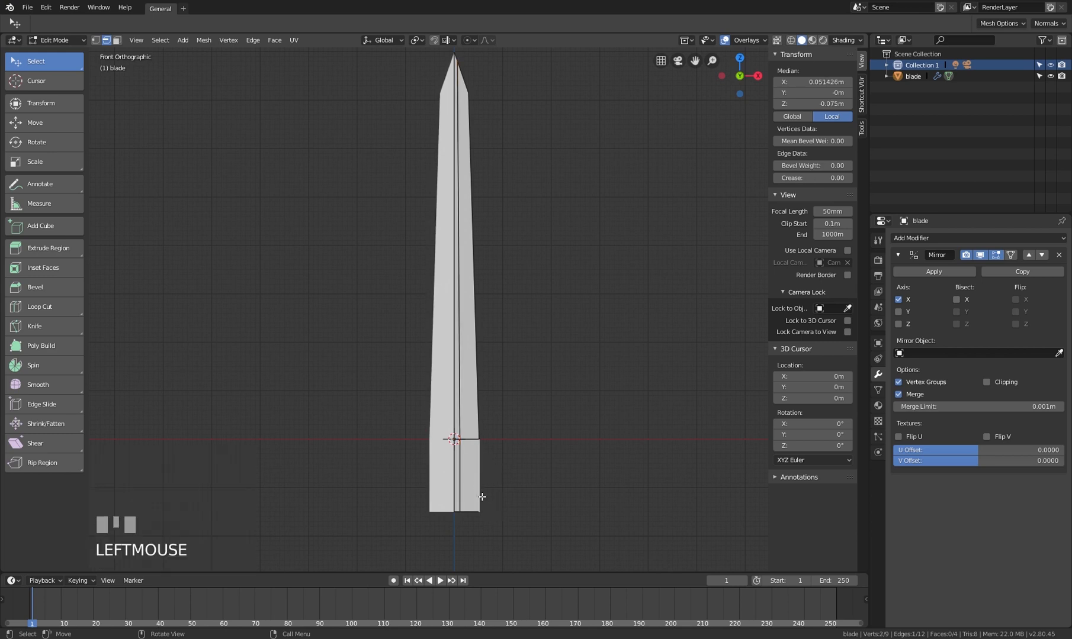
{"action": "key", "text": "ctrl+r"}
{"action": "left_click", "coordinate": [485, 480]}
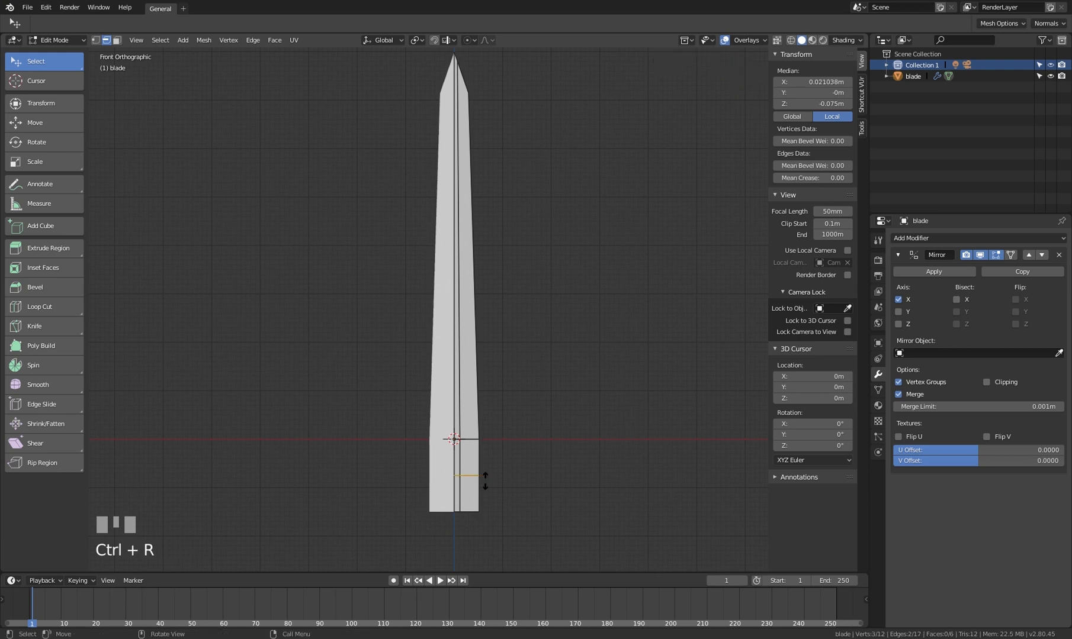
{"action": "left_click", "coordinate": [502, 455]}
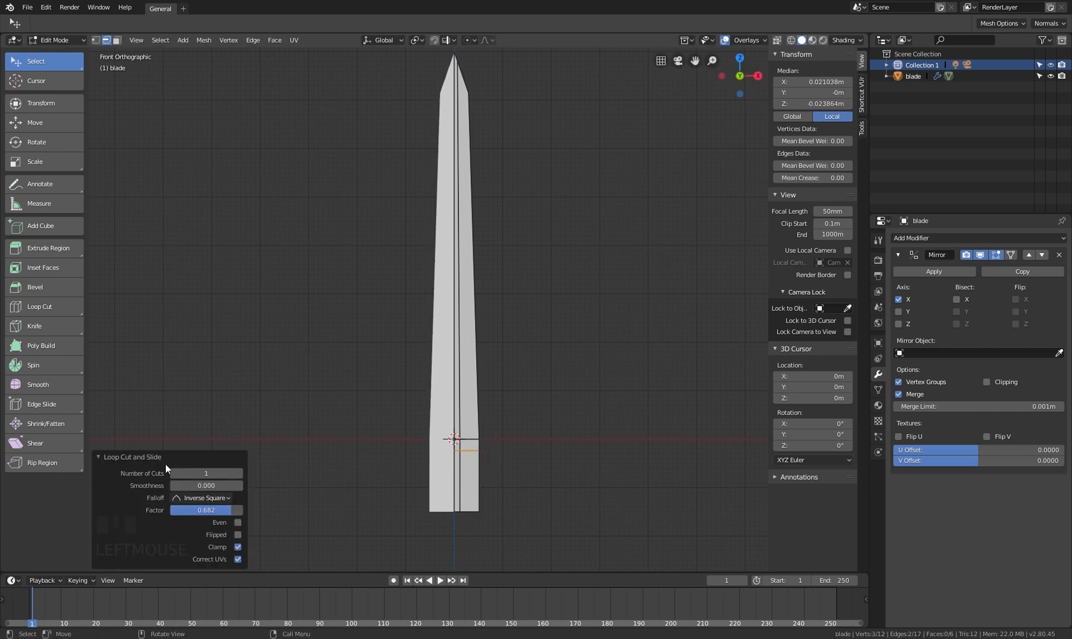
Move the extension's outer edge inward along the X axis to about X 0.019 m to form a narrow tang, and leave Edit Mode
{"action": "scroll", "coordinate": [416, 477], "scroll_direction": "up", "scroll_amount": 1}
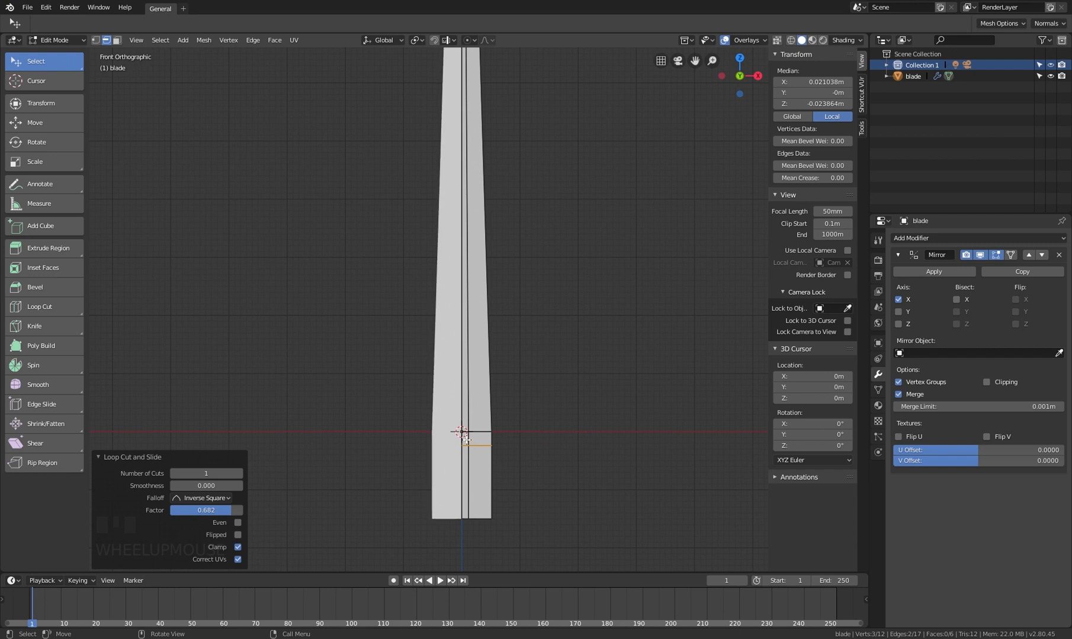
{"action": "left_click", "coordinate": [491, 476]}
{"action": "key", "text": "g"}
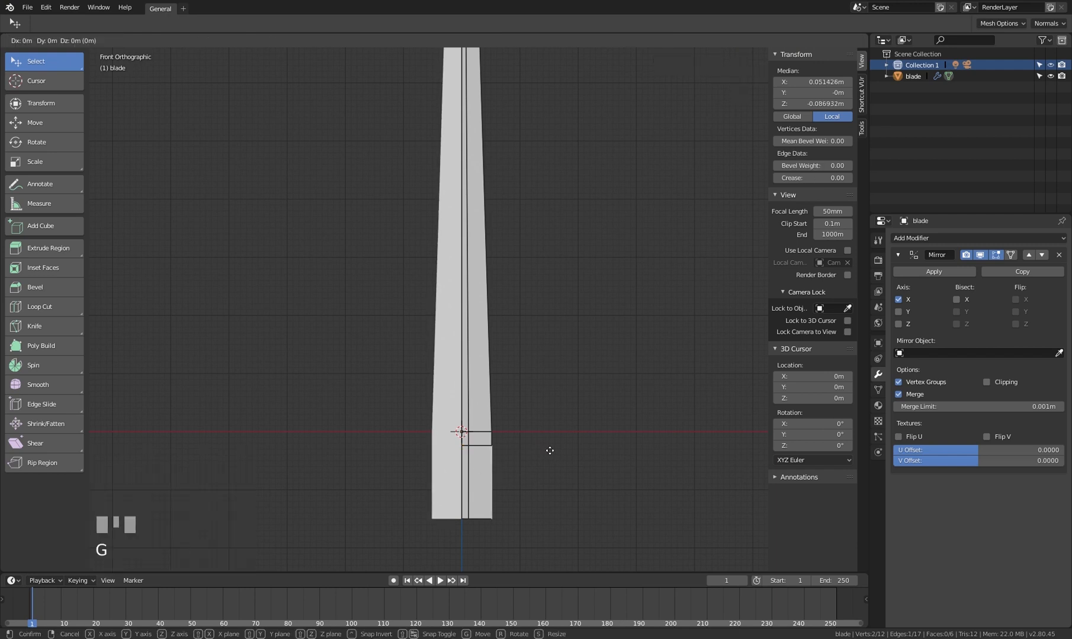
{"action": "key", "text": "x"}
{"action": "left_click", "coordinate": [532, 456]}
{"action": "key", "text": "Tab"}
Add a loop cut across the blade's long faces in front view and slide it toward the tip with a factor of about 0.678
{"action": "scroll", "coordinate": [467, 483], "scroll_direction": "down", "scroll_amount": 2}
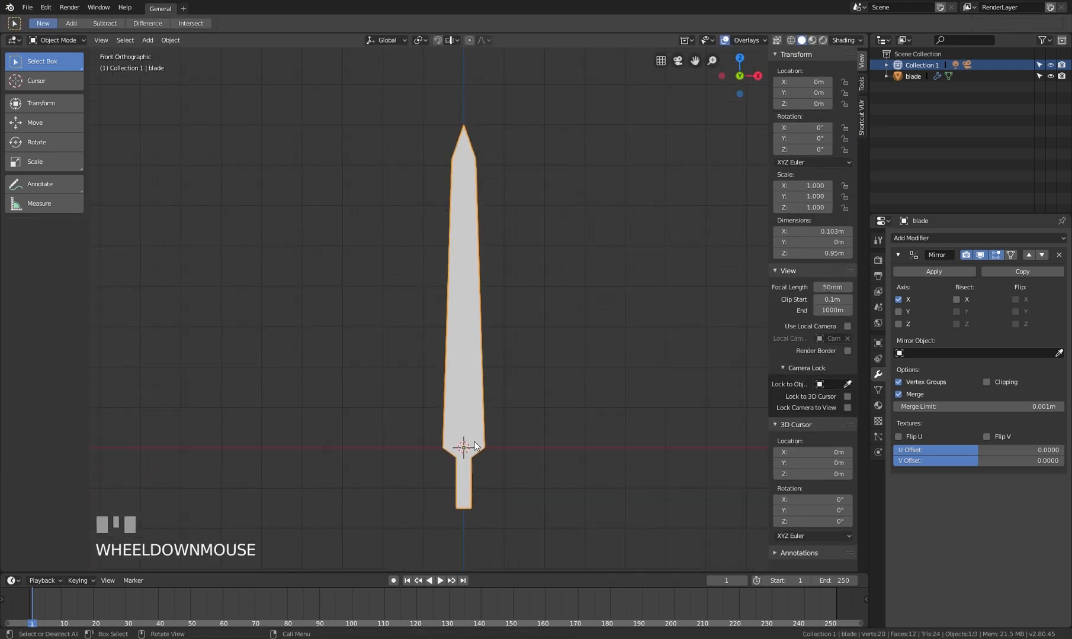
{"action": "mouse_move", "coordinate": [475, 446]}
{"action": "middle_mouse_down", "text": "shift"}
{"action": "mouse_move", "coordinate": [446, 429]}
{"action": "mouse_move", "coordinate": [397, 438]}
{"action": "mouse_move", "coordinate": [438, 461]}
{"action": "mouse_move", "coordinate": [579, 462]}
{"action": "mouse_move", "coordinate": [330, 445]}
{"action": "mouse_move", "coordinate": [449, 463]}
{"action": "mouse_move", "coordinate": [459, 415]}
{"action": "mouse_move", "coordinate": [464, 442]}
{"action": "middle_mouse_up", "text": "shift"}
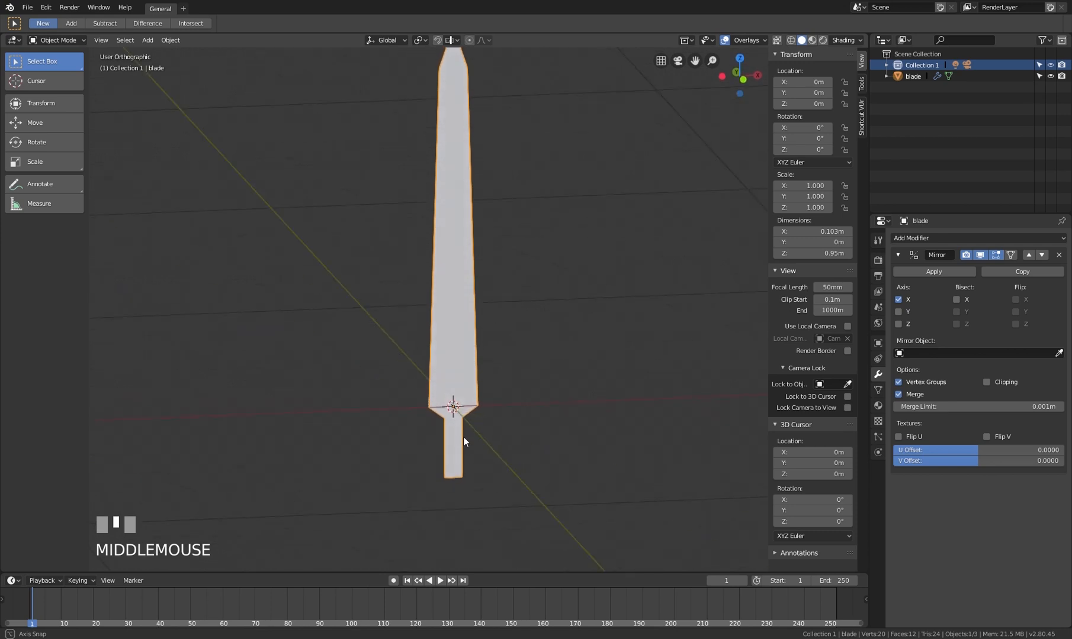
{"action": "scroll", "coordinate": [464, 438], "scroll_direction": "up", "scroll_amount": 1}
{"action": "middle_click_drag", "start_coordinate": [450, 387], "coordinate": [462, 285], "text": "shift"}
{"action": "scroll", "coordinate": [453, 434], "scroll_direction": "down", "scroll_amount": 1}
{"action": "key", "text": "Tab"}
{"action": "scroll", "coordinate": [487, 299], "scroll_direction": "up", "scroll_amount": 2}
{"action": "key", "text": "KP_1"}
{"action": "scroll", "coordinate": [483, 290], "scroll_direction": "up", "scroll_amount": 1}
{"action": "scroll", "coordinate": [471, 295], "scroll_direction": "up", "scroll_amount": 2}
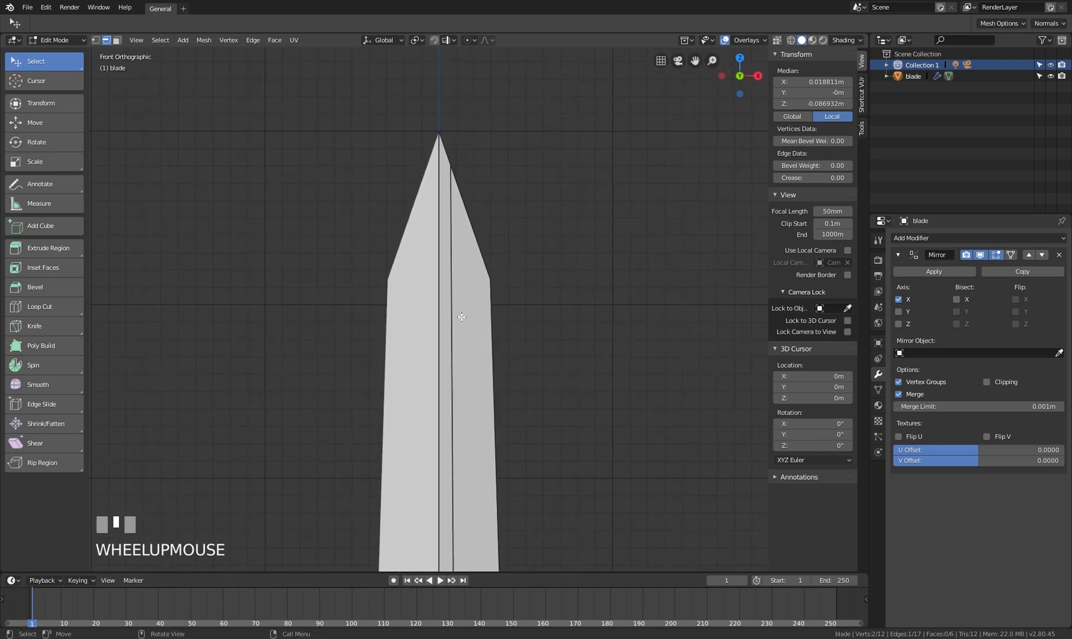
{"action": "key", "text": "ctrl+r"}
{"action": "right_click", "coordinate": [479, 407]}
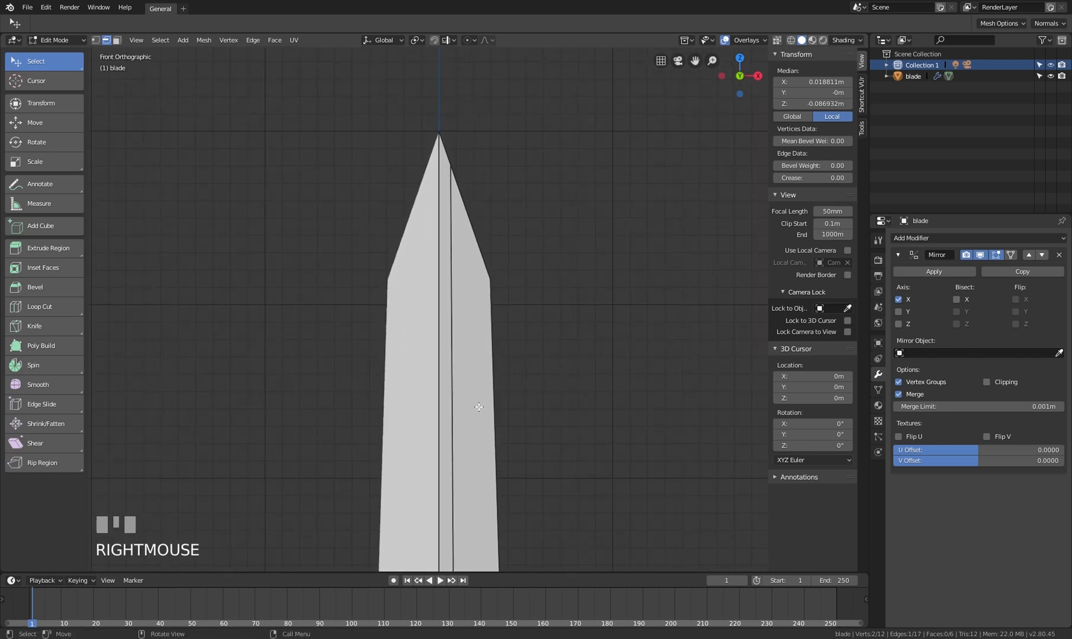
{"action": "scroll", "coordinate": [478, 406], "scroll_direction": "down", "scroll_amount": 3}
{"action": "middle_click_drag", "start_coordinate": [479, 407], "coordinate": [497, 342], "text": "shift"}
{"action": "key", "text": "ctrl+r"}
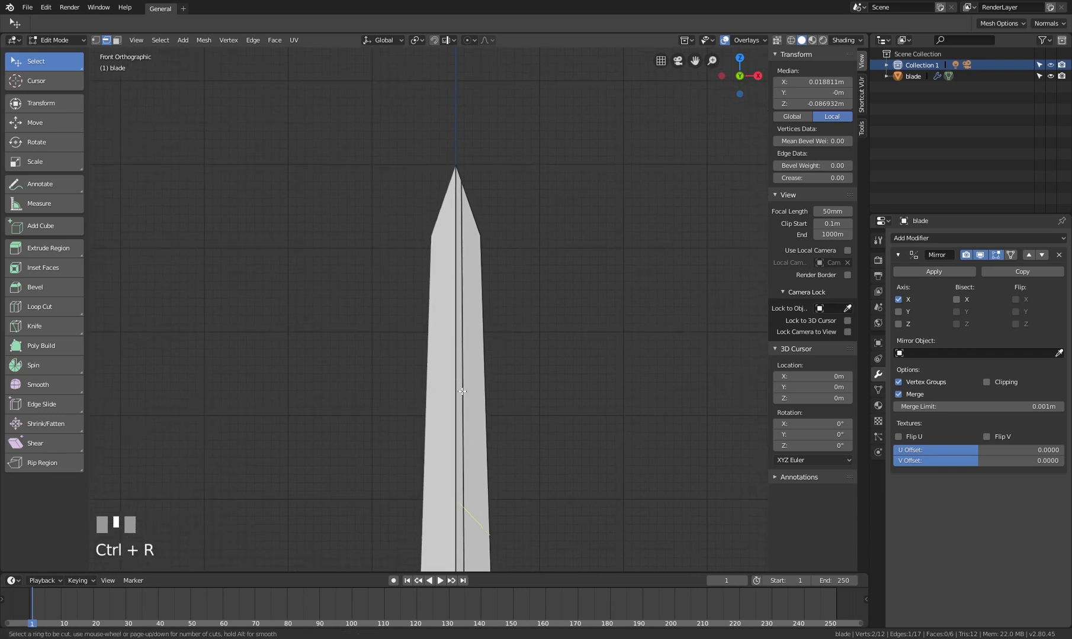
{"action": "left_click", "coordinate": [463, 434]}
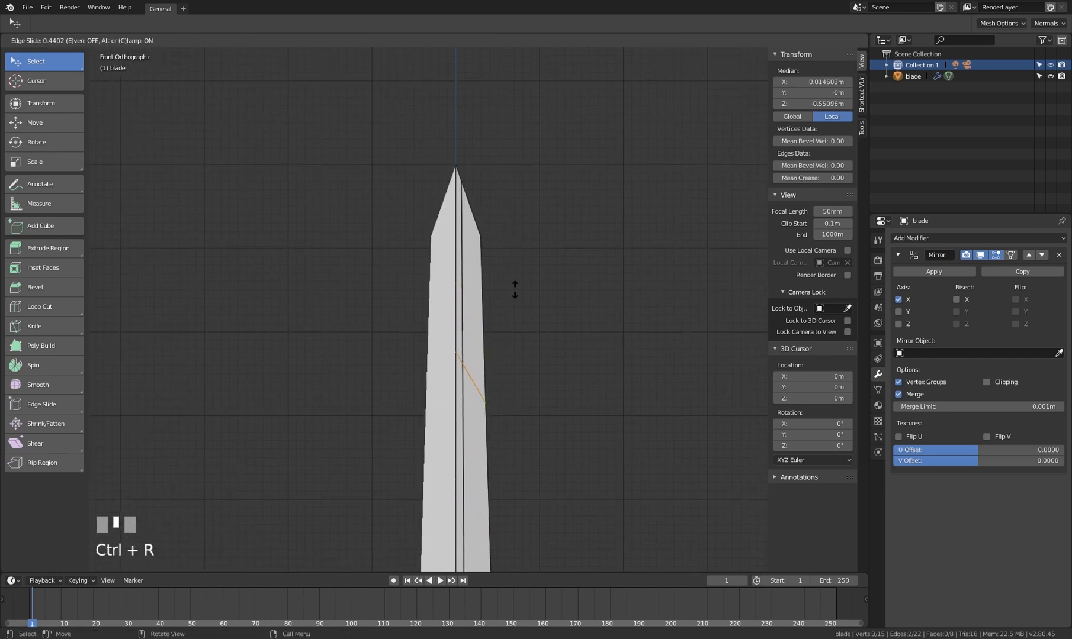
{"action": "left_click", "coordinate": [516, 207]}
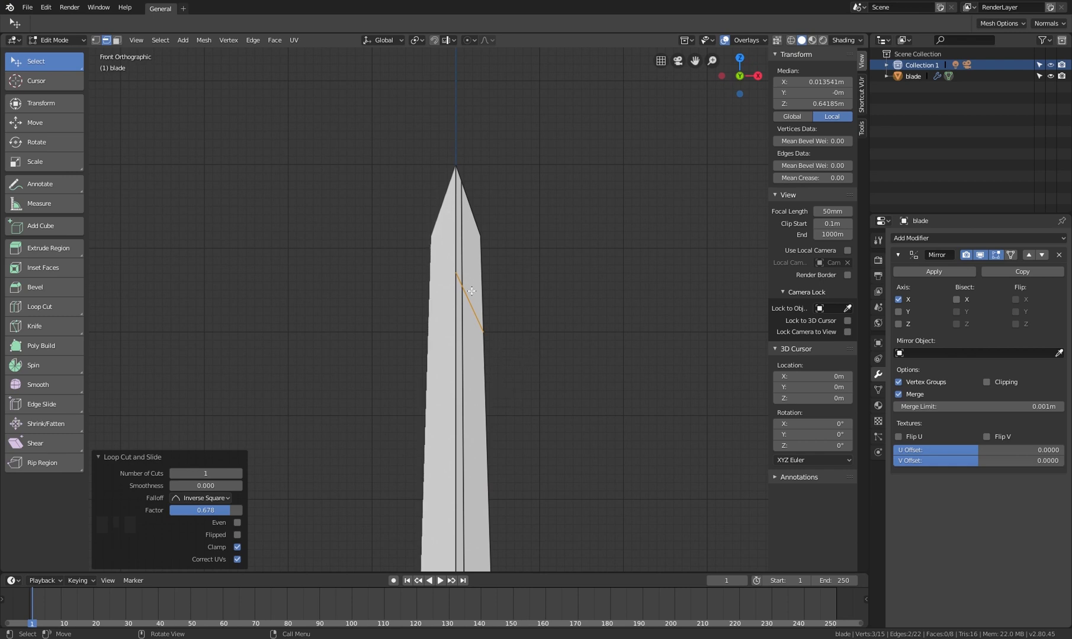
Edge-slide the diagonal loop farther up toward the blade's tip and return to Object Mode
{"action": "scroll", "coordinate": [472, 290], "scroll_direction": "up", "scroll_amount": 2}
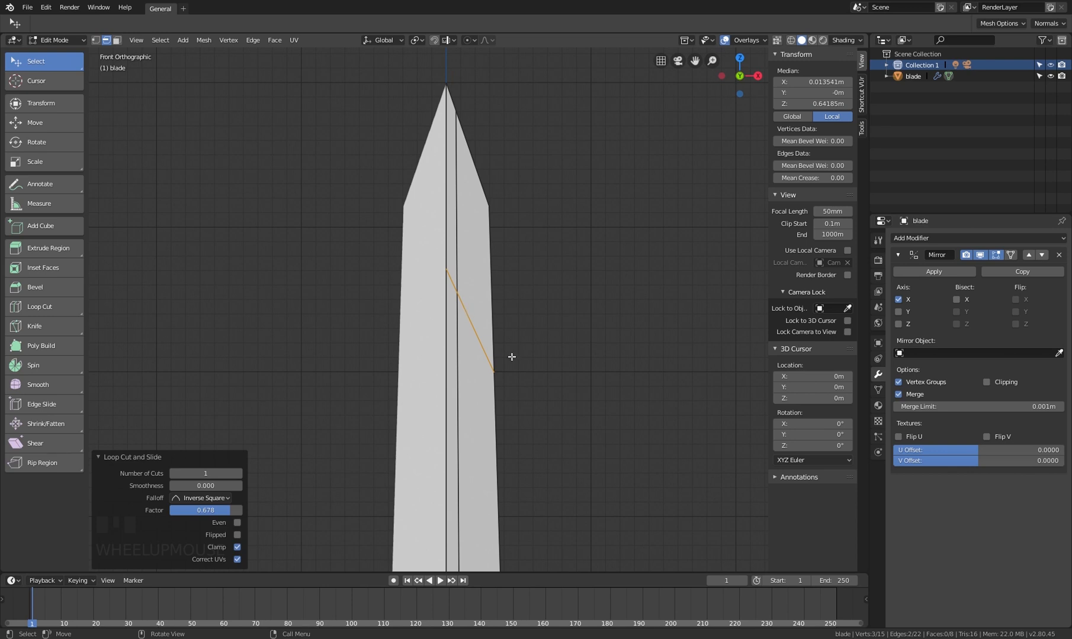
{"action": "scroll", "coordinate": [499, 345], "scroll_direction": "down", "scroll_amount": 1}
{"action": "key", "text": "g"}
{"action": "key", "text": "g"}
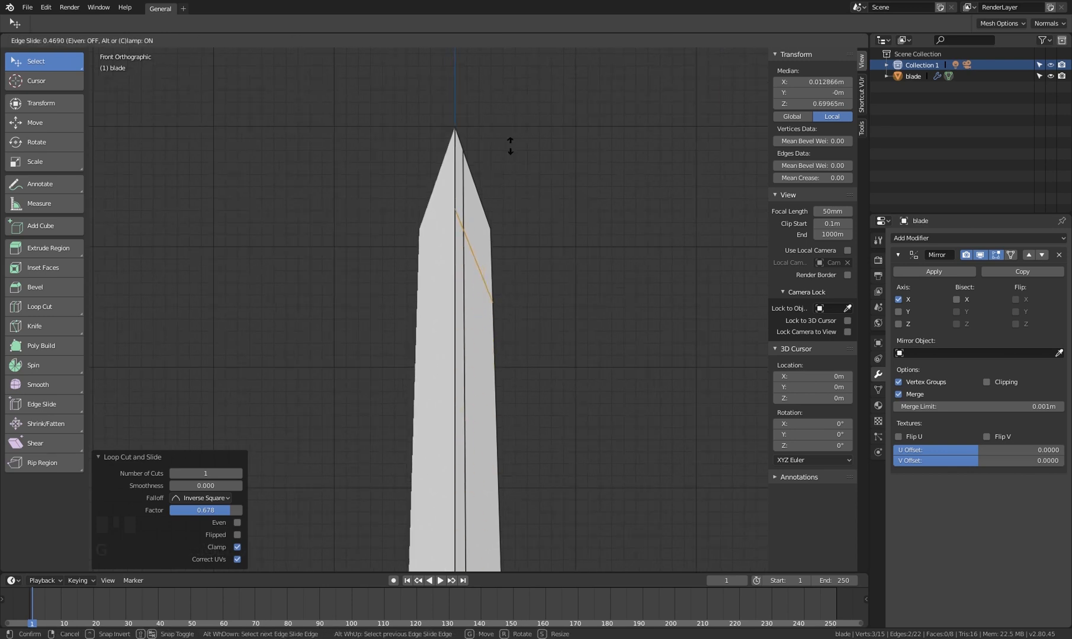
{"action": "left_click", "coordinate": [507, 206]}
{"action": "mouse_move", "coordinate": [514, 287]}
{"action": "middle_mouse_down"}
{"action": "mouse_move", "coordinate": [419, 277]}
{"action": "mouse_move", "coordinate": [418, 289]}
{"action": "mouse_move", "coordinate": [534, 289]}
{"action": "mouse_move", "coordinate": [480, 296]}
{"action": "middle_mouse_up"}
{"action": "scroll", "coordinate": [480, 296], "scroll_direction": "down", "scroll_amount": 2}
{"action": "scroll", "coordinate": [480, 296], "scroll_direction": "up", "scroll_amount": 1}
{"action": "key", "text": "Tab"}
Examine the whole blade silhouette and the tang below its base in front view
{"action": "scroll", "coordinate": [485, 297], "scroll_direction": "down", "scroll_amount": 2}
{"action": "middle_click_drag", "start_coordinate": [477, 399], "coordinate": [462, 287], "text": "shift"}
{"action": "scroll", "coordinate": [466, 331], "scroll_direction": "down", "scroll_amount": 2}
{"action": "key", "text": "KP_1"}
{"action": "scroll", "coordinate": [479, 392], "scroll_direction": "down", "scroll_amount": 1}
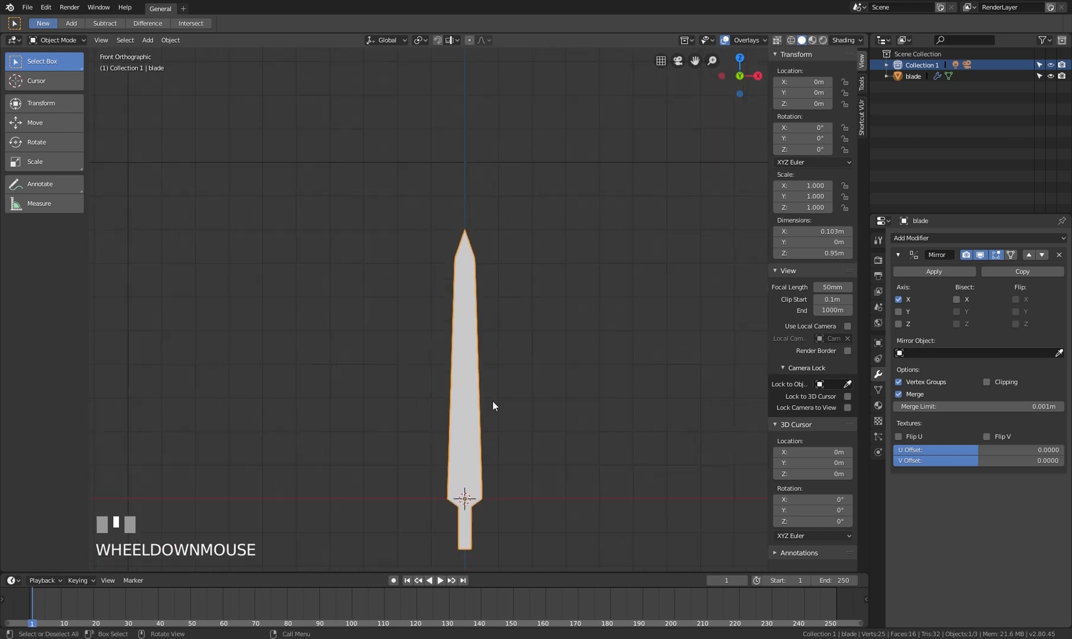
{"action": "middle_click_drag", "start_coordinate": [492, 401], "coordinate": [485, 381], "text": "shift"}
{"action": "scroll", "coordinate": [454, 439], "scroll_direction": "up", "scroll_amount": 4}
{"action": "middle_click_drag", "start_coordinate": [454, 439], "coordinate": [463, 424], "text": "shift"}
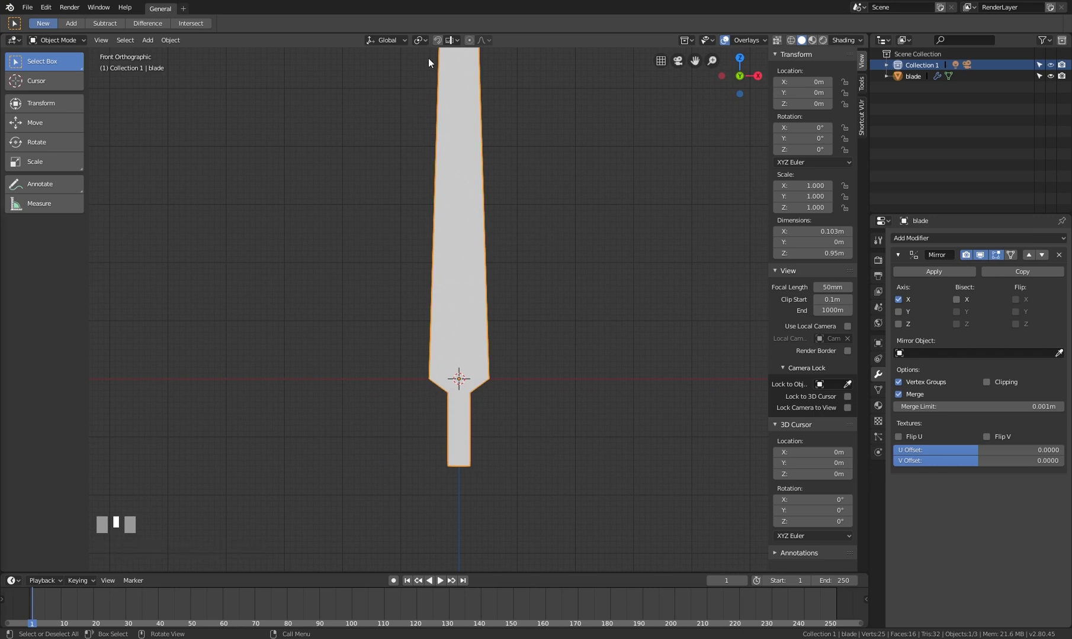
{"action": "scroll", "coordinate": [473, 389], "scroll_direction": "up", "scroll_amount": 1}
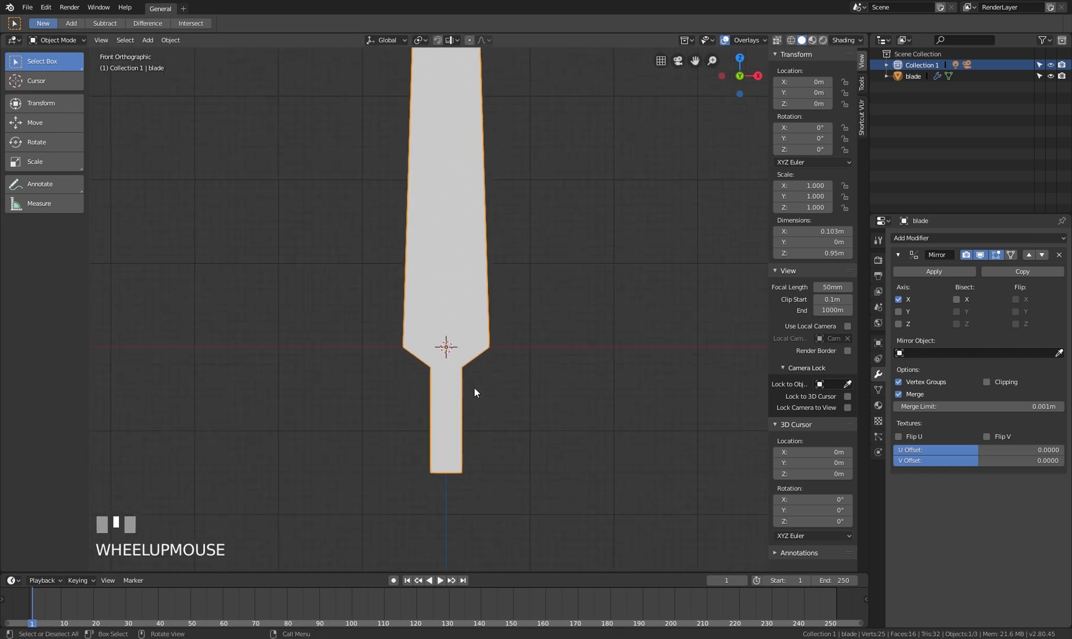
{"action": "middle_click_drag", "start_coordinate": [476, 389], "coordinate": [472, 397], "text": "shift"}
{"action": "scroll", "coordinate": [456, 382], "scroll_direction": "up", "scroll_amount": 1}
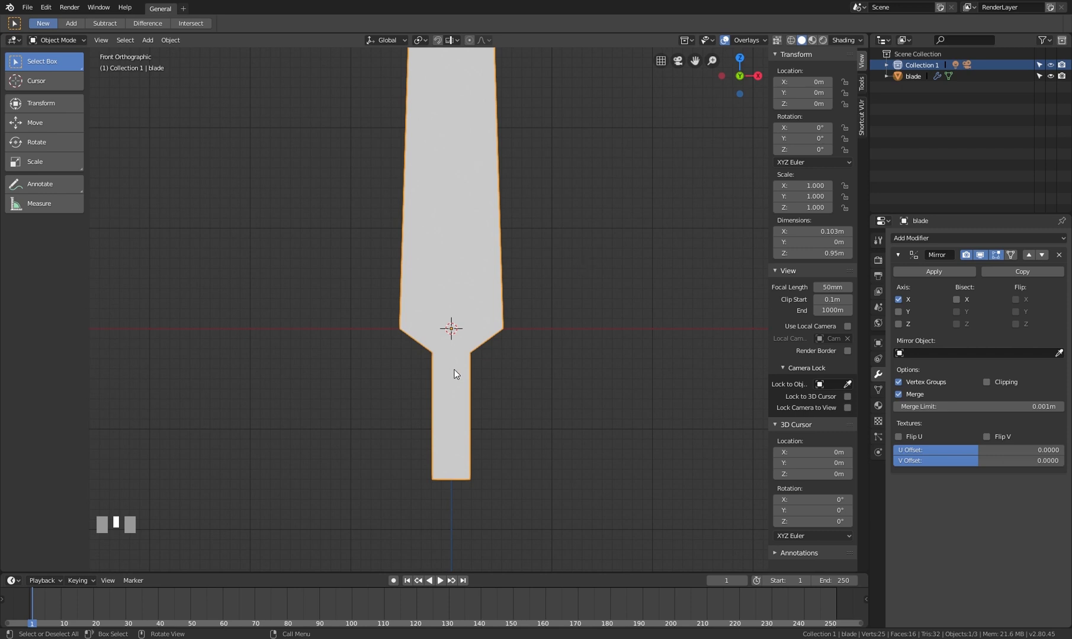
Switch the viewport shading back and forth between Wireframe and Solid to compare the two displays of the blade
{"action": "key", "text": "z"}
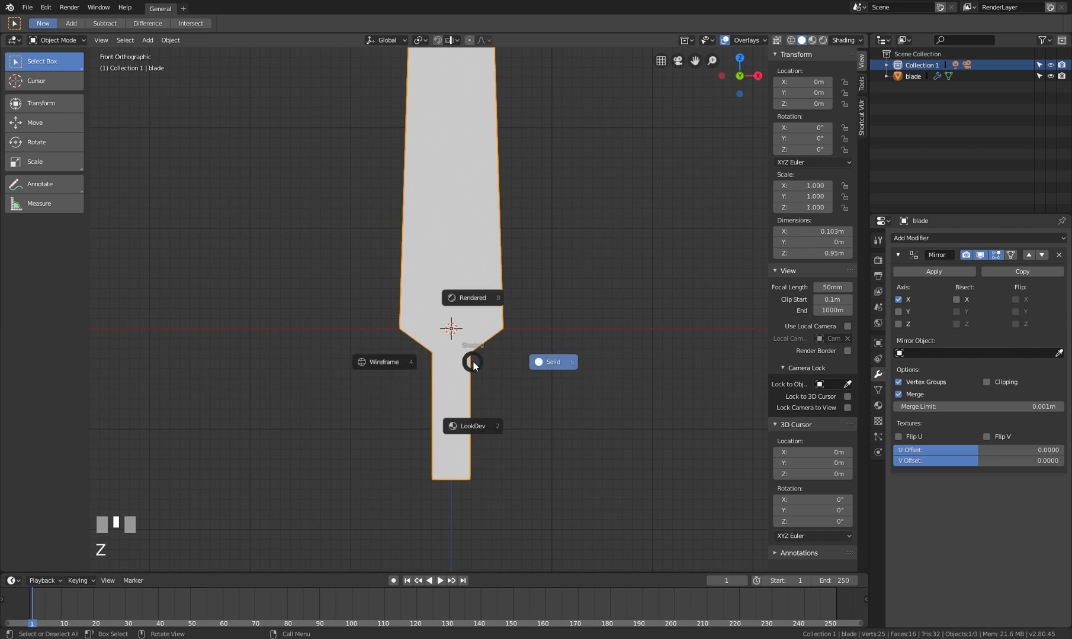
{"action": "left_click", "coordinate": [390, 361]}
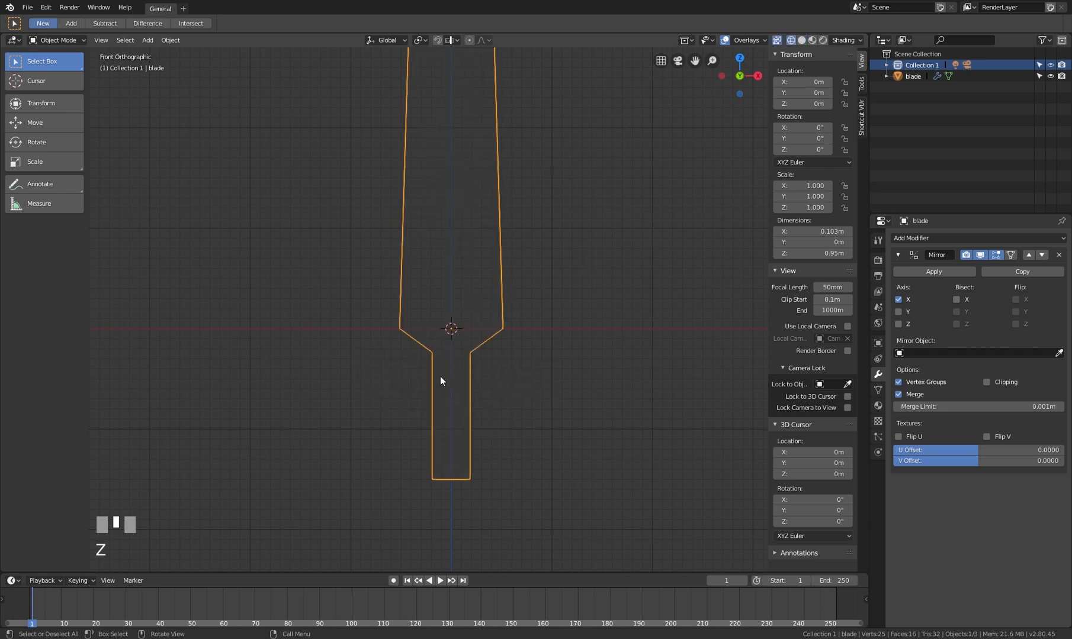
{"action": "key", "text": "z"}
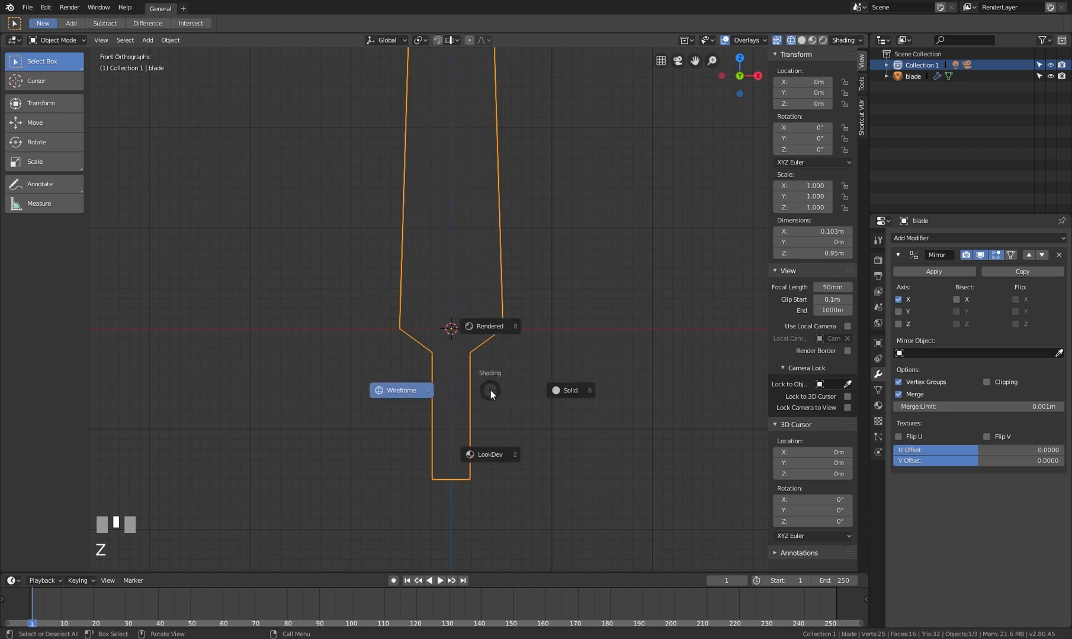
{"action": "left_click", "coordinate": [575, 391]}
{"action": "key", "text": "z"}
{"action": "left_click", "coordinate": [409, 389]}
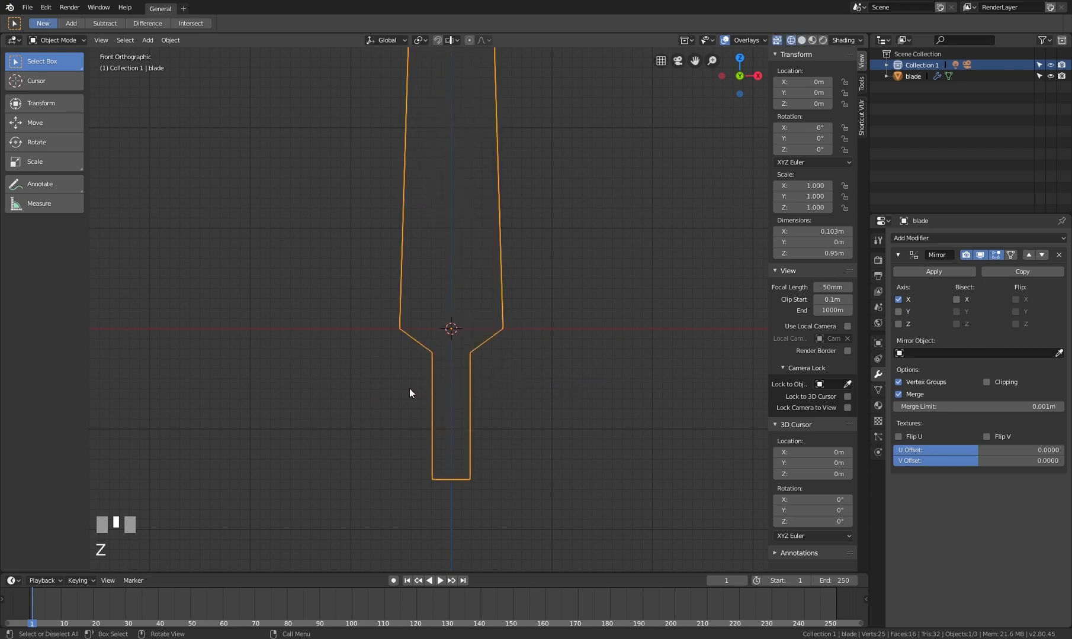
{"action": "key", "text": "z"}
{"action": "left_click", "coordinate": [521, 390]}
{"action": "key", "text": "z"}
{"action": "left_click", "coordinate": [401, 395]}
{"action": "key", "text": "z"}
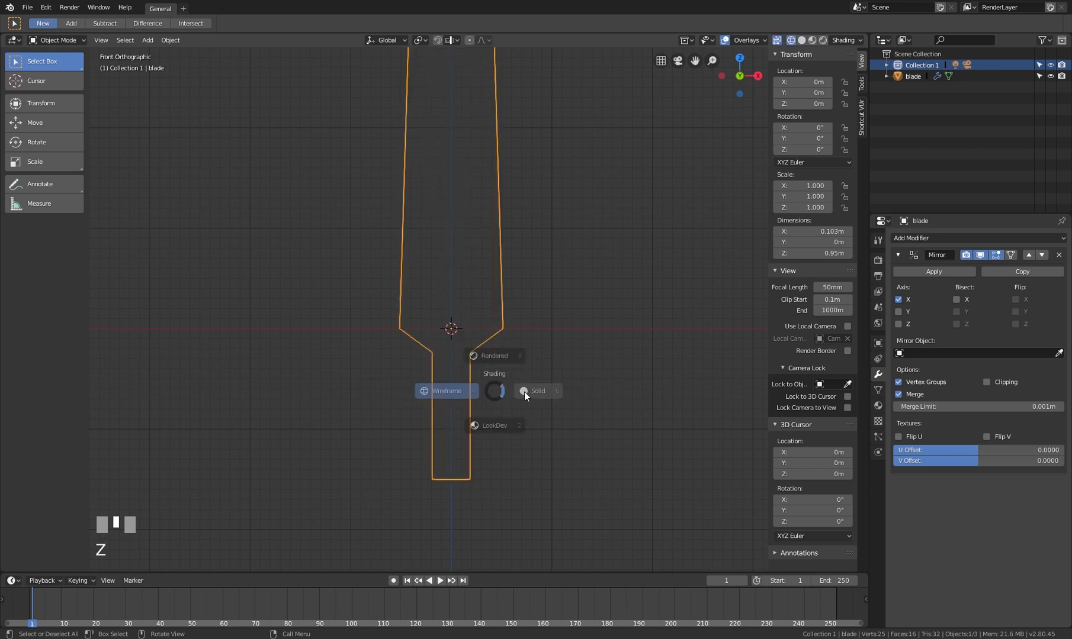
{"action": "left_click", "coordinate": [524, 390]}
{"action": "key", "text": "z"}
{"action": "left_click", "coordinate": [419, 401]}
{"action": "key", "text": "z"}
{"action": "left_click", "coordinate": [541, 404]}
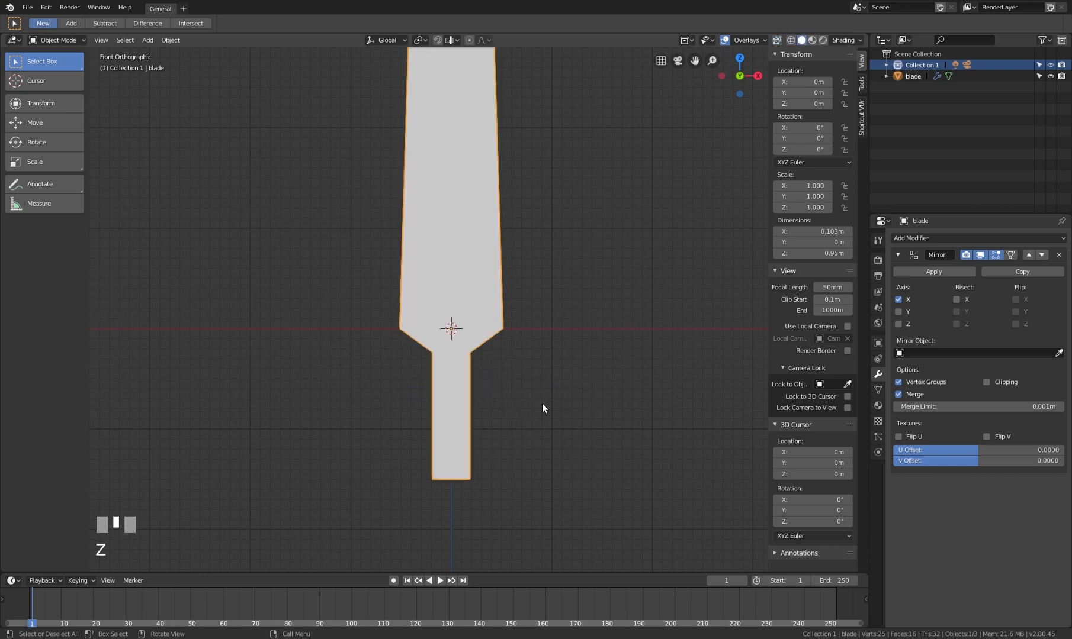
Preview the blade in LookDev shading and set the viewport shading to Wireframe
{"action": "key", "text": "z"}
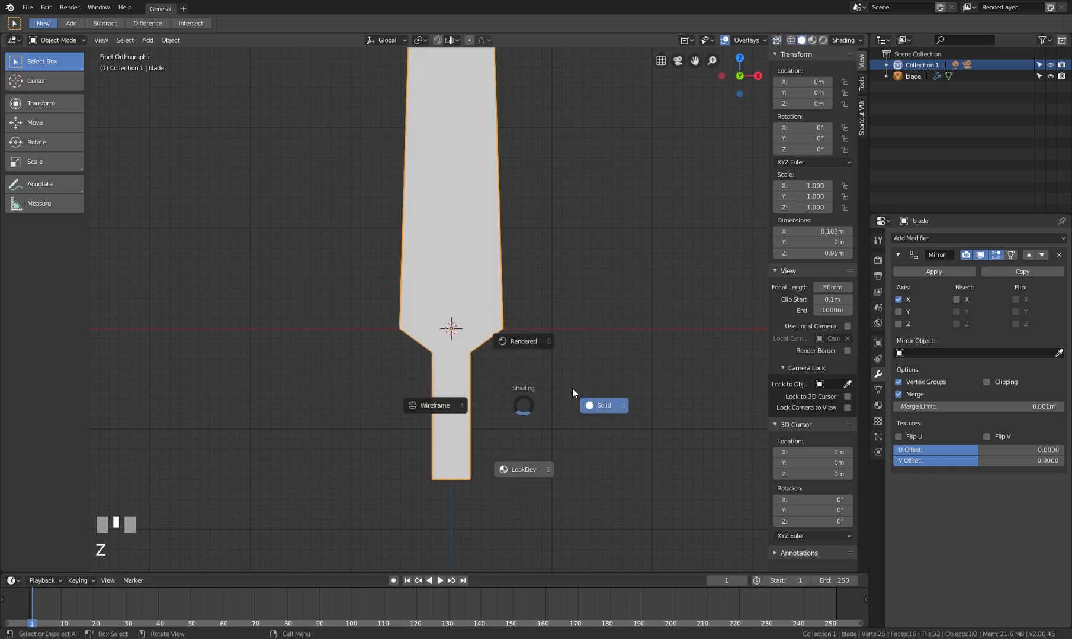
{"action": "left_click", "coordinate": [523, 470]}
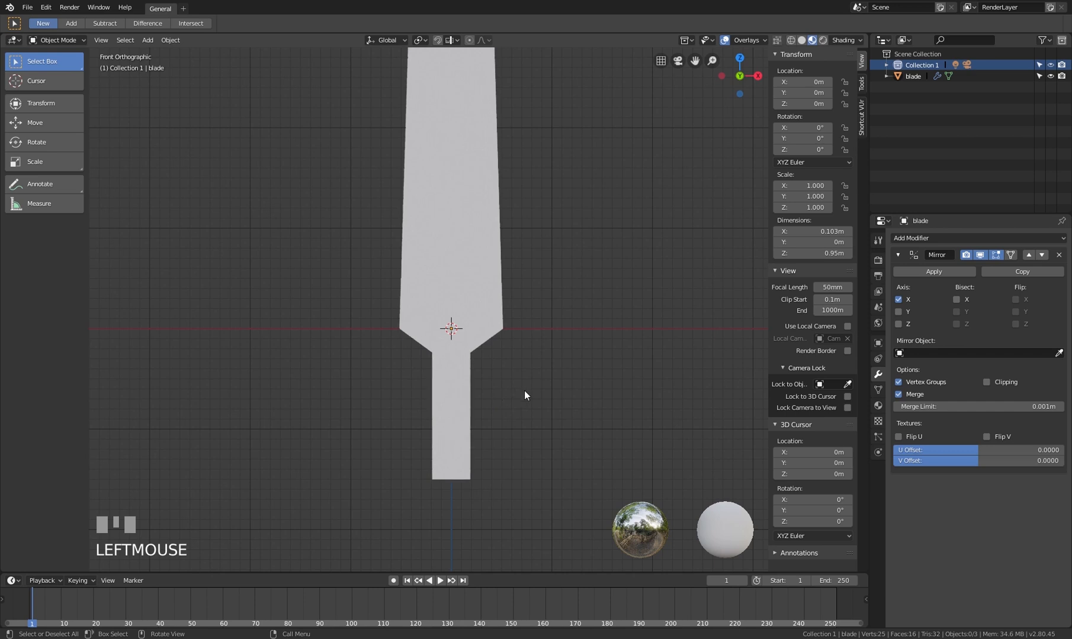
{"action": "key", "text": "z"}
{"action": "left_click", "coordinate": [429, 400]}
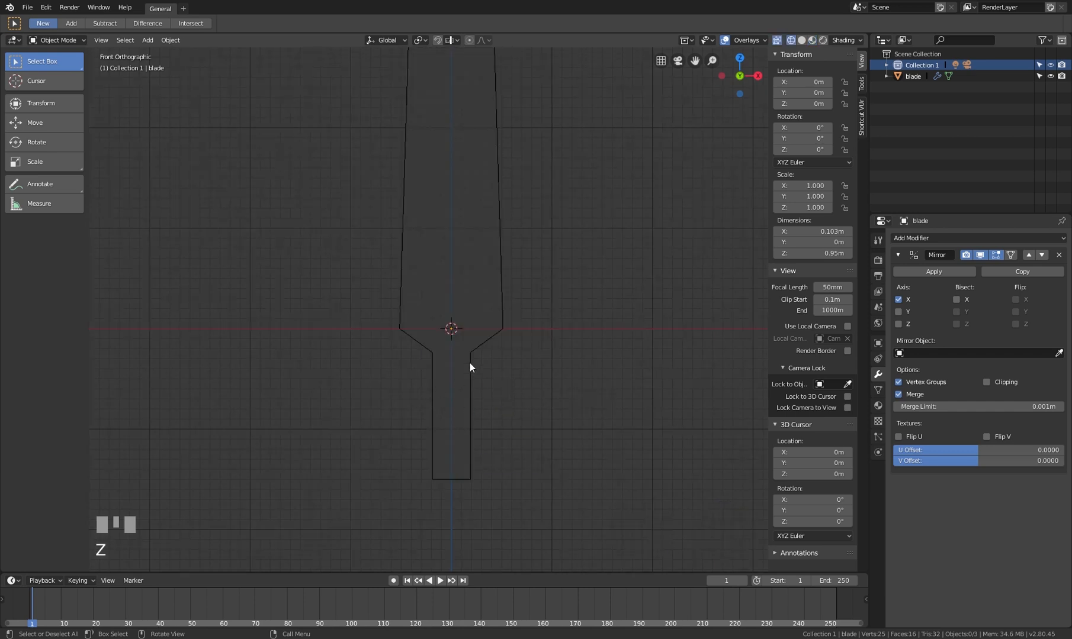
Add a single-vertex mesh object at the origin, where the blade meets the tang
{"action": "scroll", "coordinate": [463, 368], "scroll_direction": "up", "scroll_amount": 1}
{"action": "middle_click_drag", "start_coordinate": [473, 375], "coordinate": [491, 338], "text": "shift"}
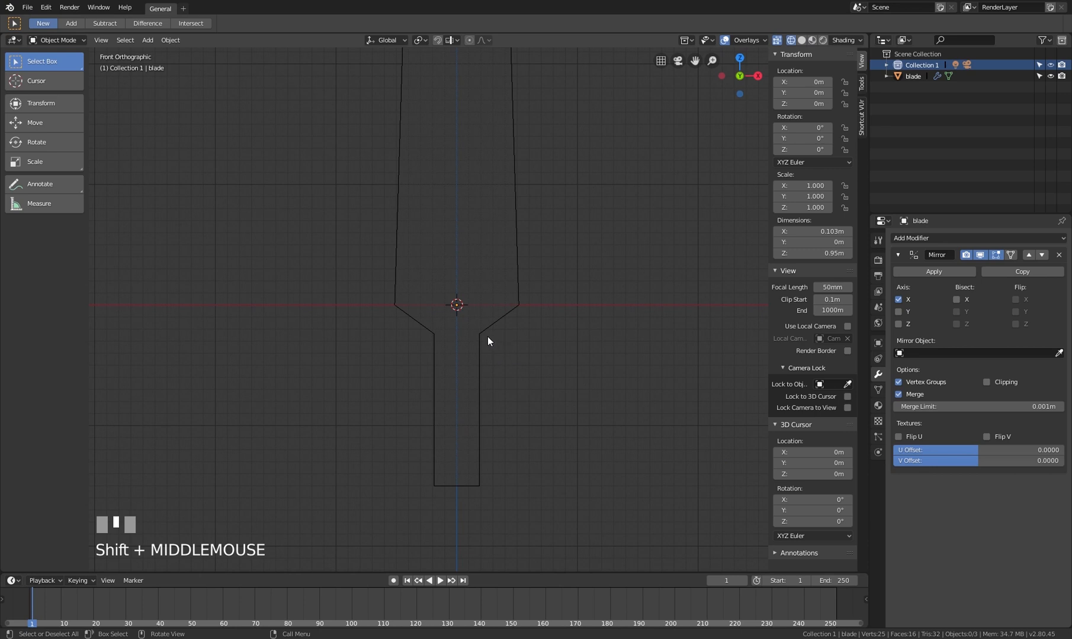
{"action": "scroll", "coordinate": [467, 347], "scroll_direction": "up", "scroll_amount": 1}
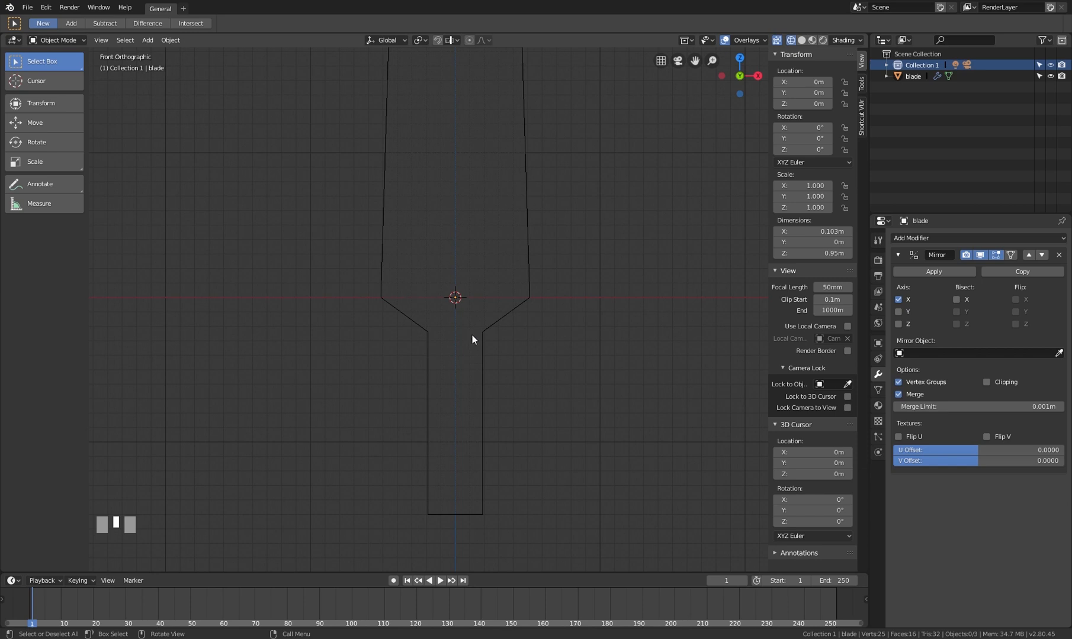
{"action": "key", "text": "shift+a"}
{"action": "mouse_move", "coordinate": [561, 335]}
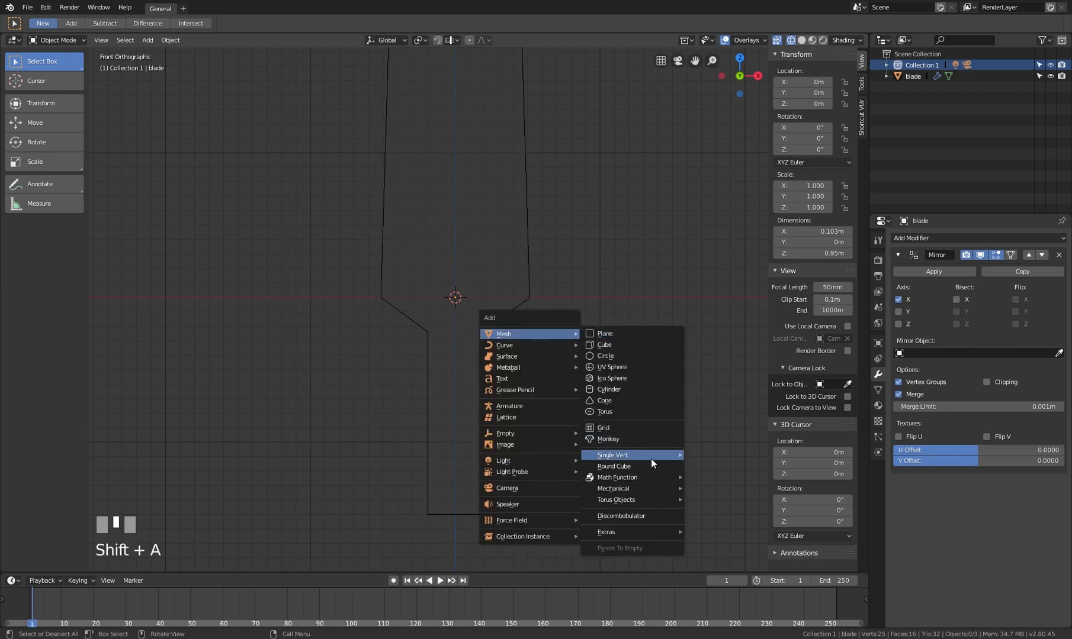
{"action": "mouse_move", "coordinate": [649, 457]}
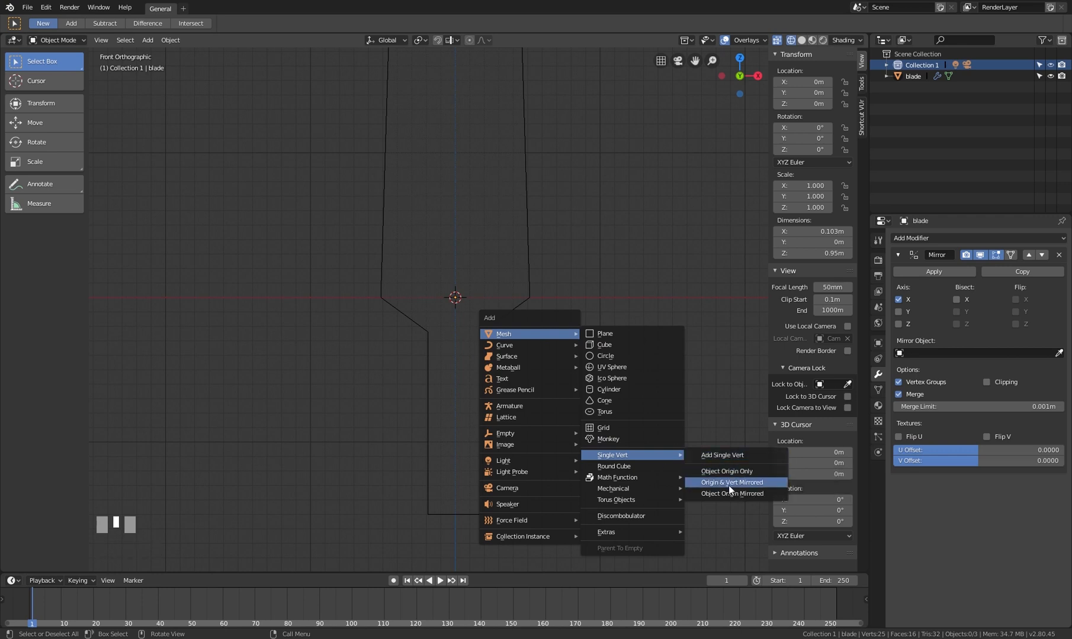
{"action": "left_click", "coordinate": [725, 454]}
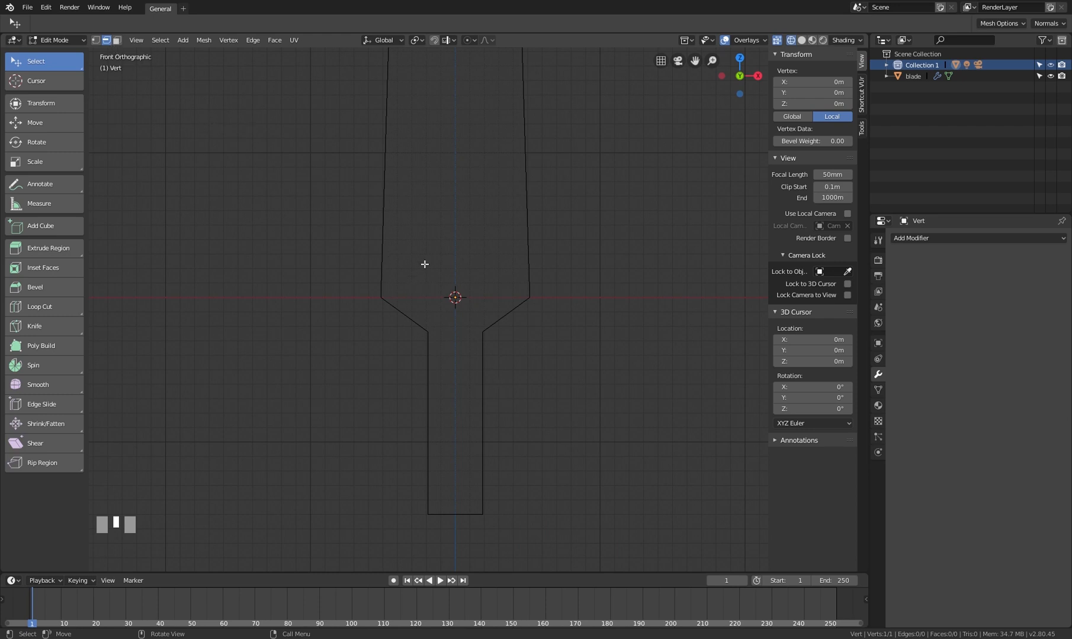
Extrude the vertex about 0.02 m along X, just past the tang's side, and about 0.18 m down along Z
{"action": "key", "text": "1"}
{"action": "key", "text": "e"}
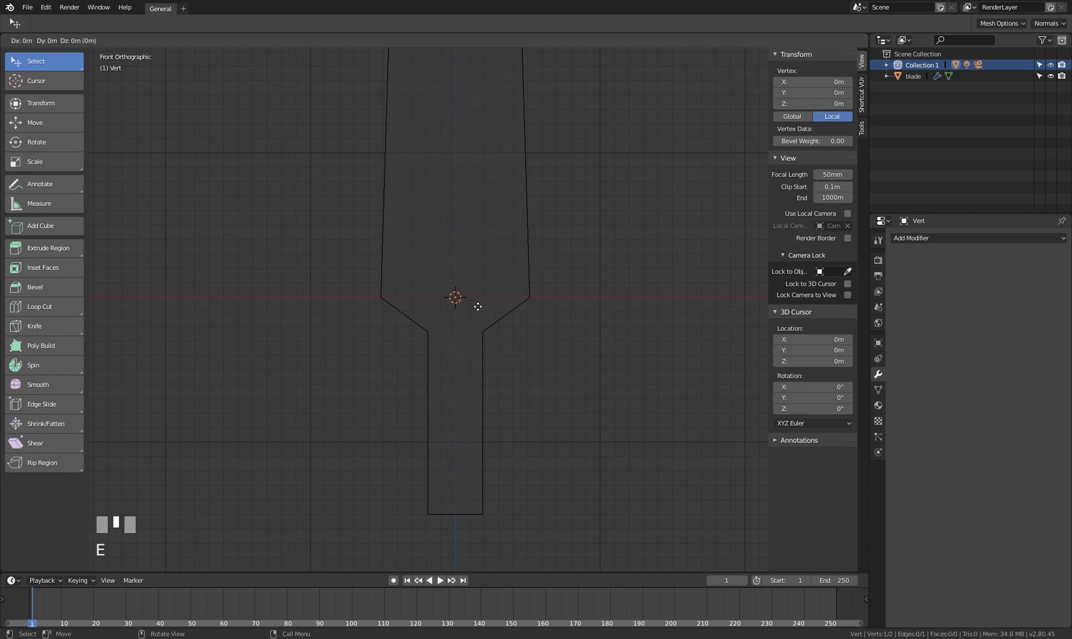
{"action": "key", "text": "x"}
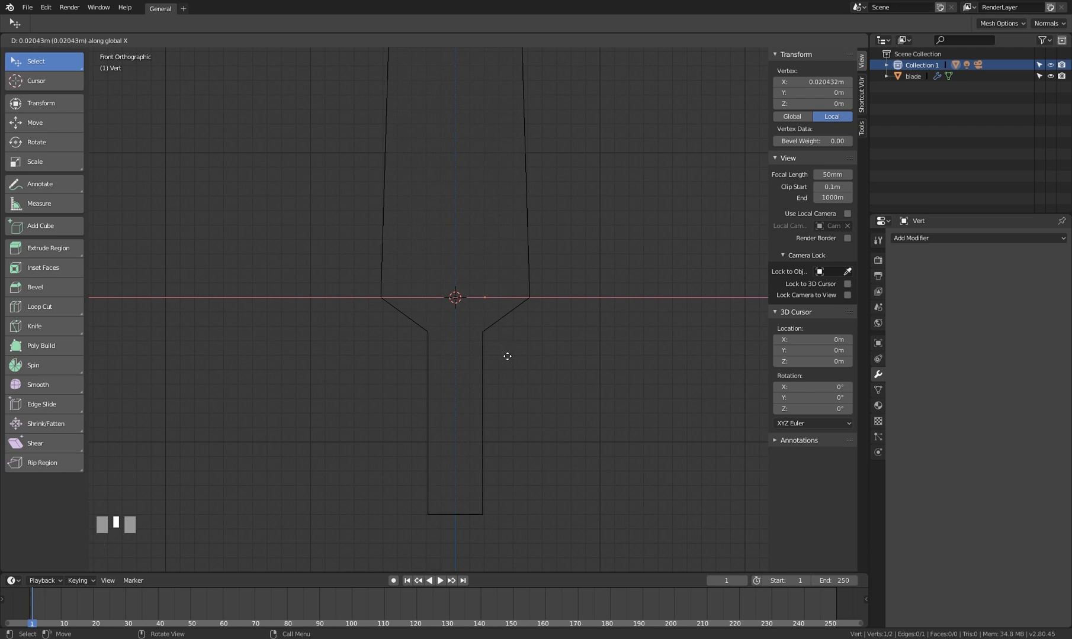
{"action": "left_click", "coordinate": [505, 352]}
{"action": "key", "text": "e"}
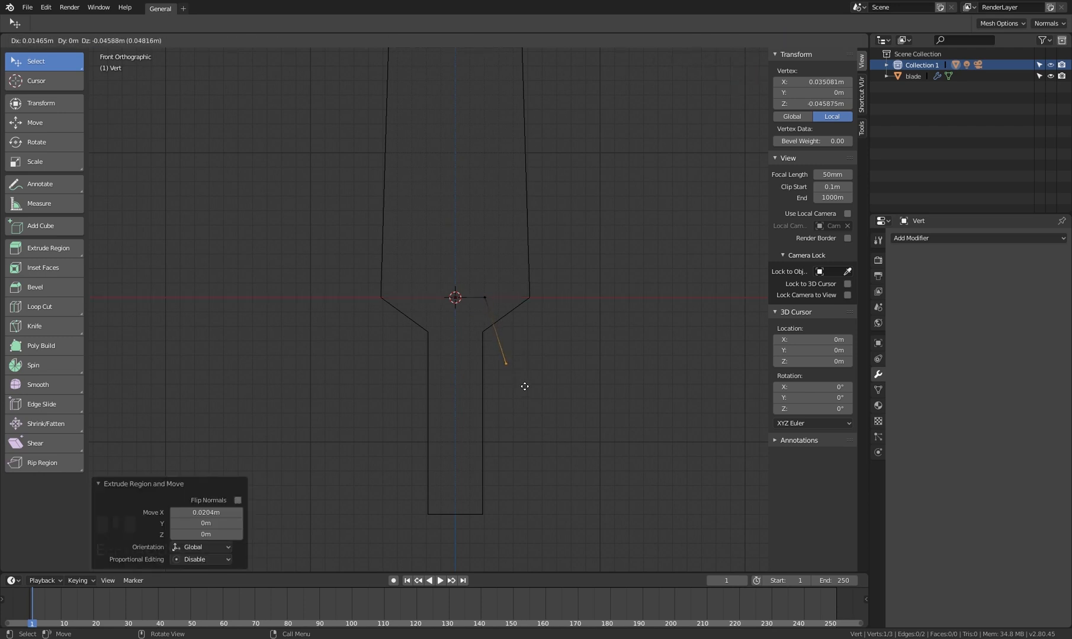
{"action": "key", "text": "z"}
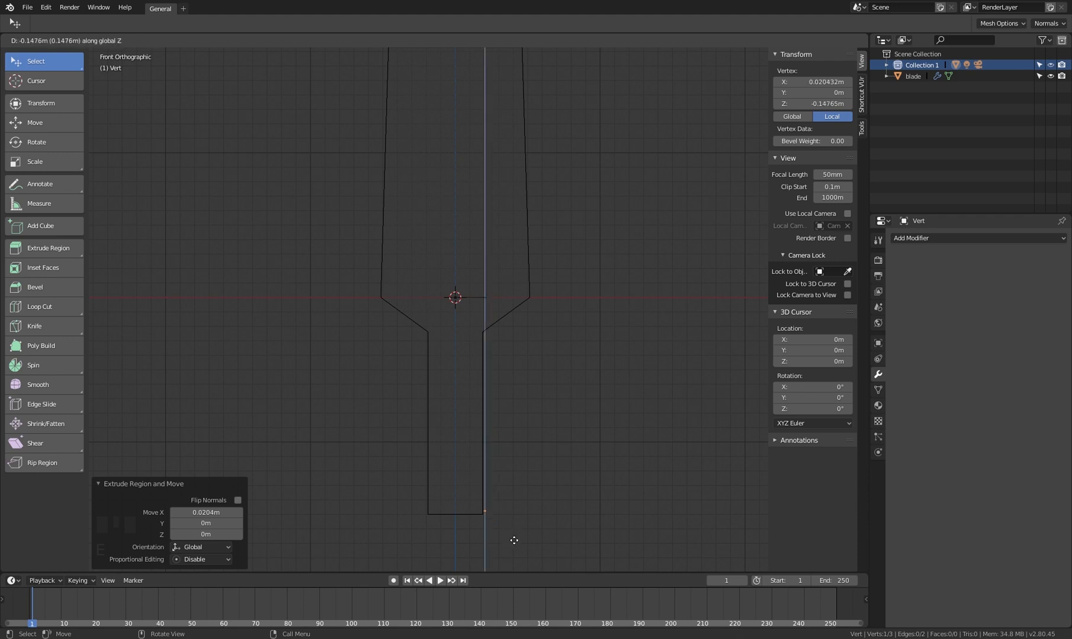
{"action": "left_click", "coordinate": [525, 59]}
Extrude the lower end of the profile inward along X, set the new vertex's X to 0, and return to Object Mode
{"action": "middle_click_drag", "start_coordinate": [512, 340], "coordinate": [511, 252], "text": "shift"}
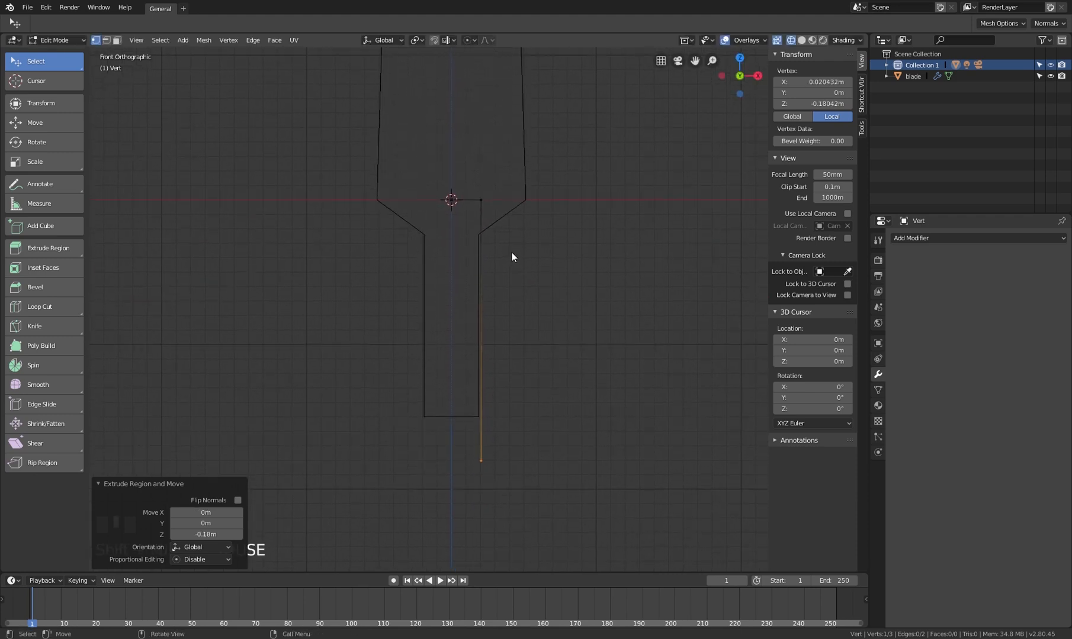
{"action": "key", "text": "e"}
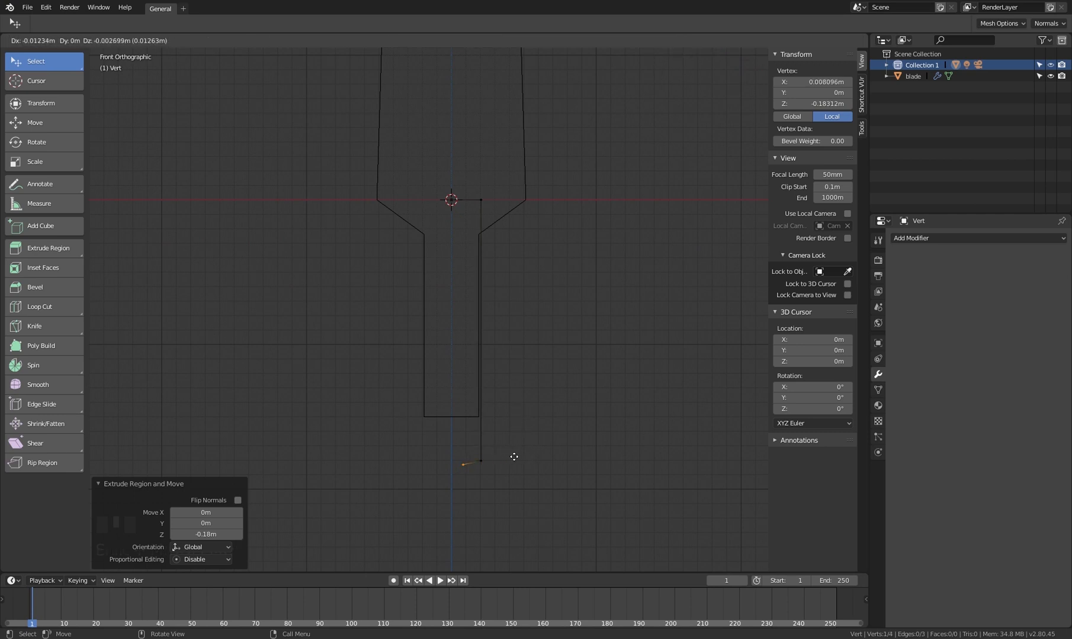
{"action": "key", "text": "x"}
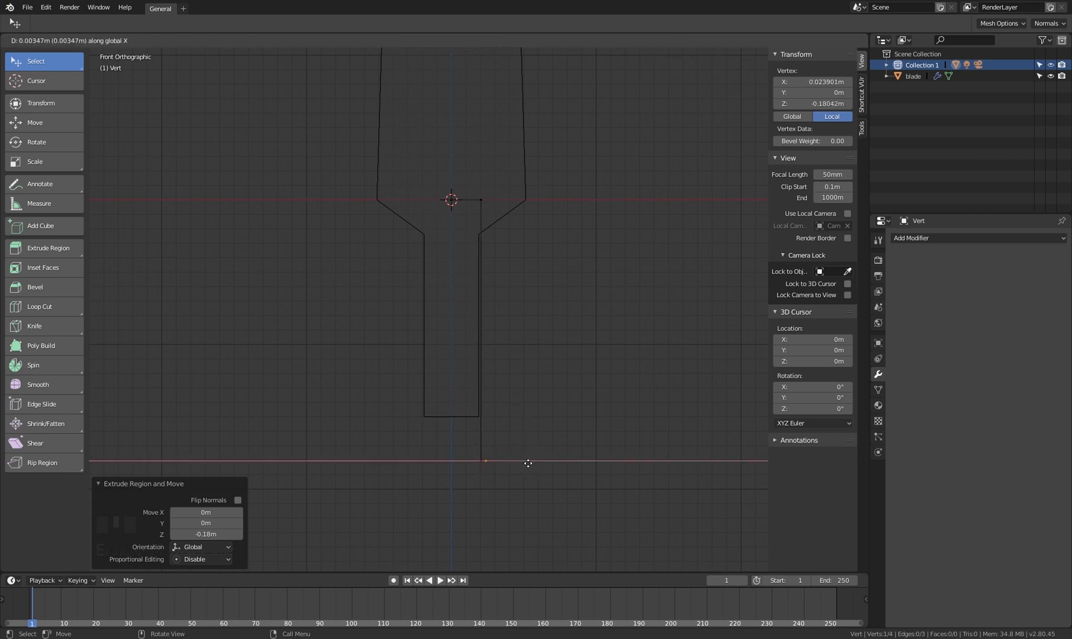
{"action": "left_click", "coordinate": [511, 469]}
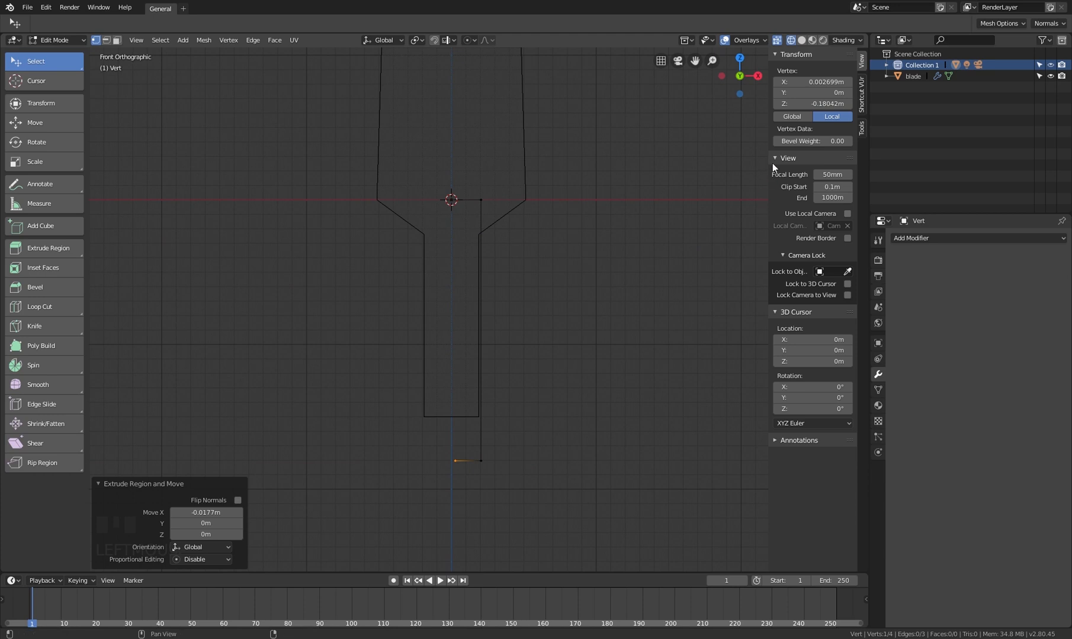
{"action": "left_click", "coordinate": [808, 83]}
{"action": "type", "text": "0"}
{"action": "key", "text": "Return"}
{"action": "key", "text": "Tab"}
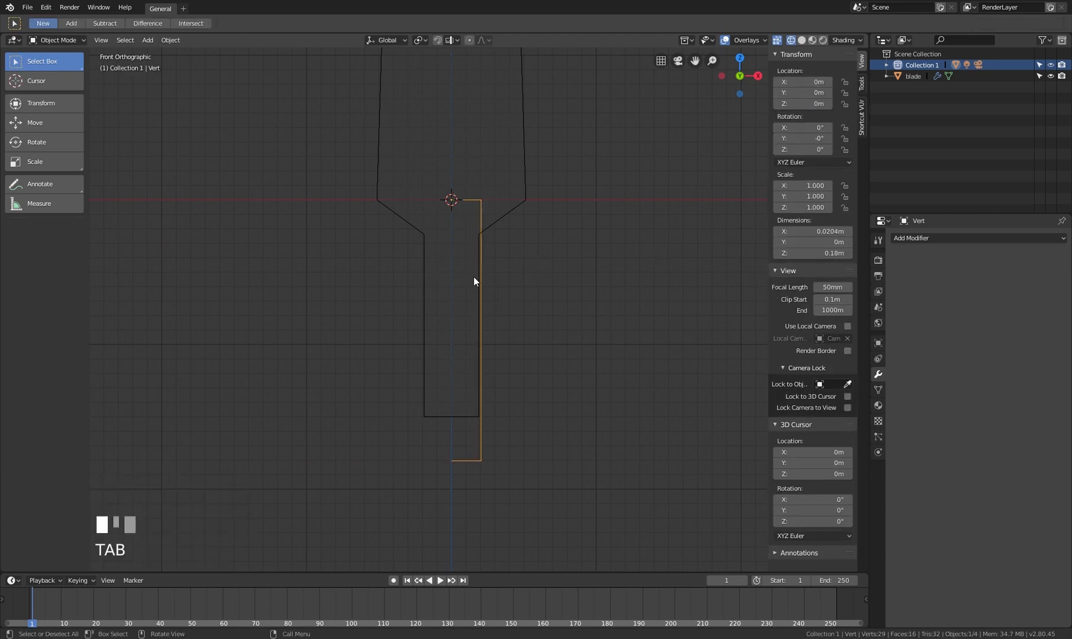
Switch the viewport to Solid shading and add a Screw modifier to the grip profile
{"action": "middle_click_drag", "start_coordinate": [473, 277], "coordinate": [474, 160]}
{"action": "scroll", "coordinate": [490, 292], "scroll_direction": "up", "scroll_amount": 1}
{"action": "middle_click_drag", "start_coordinate": [479, 250], "coordinate": [458, 208]}
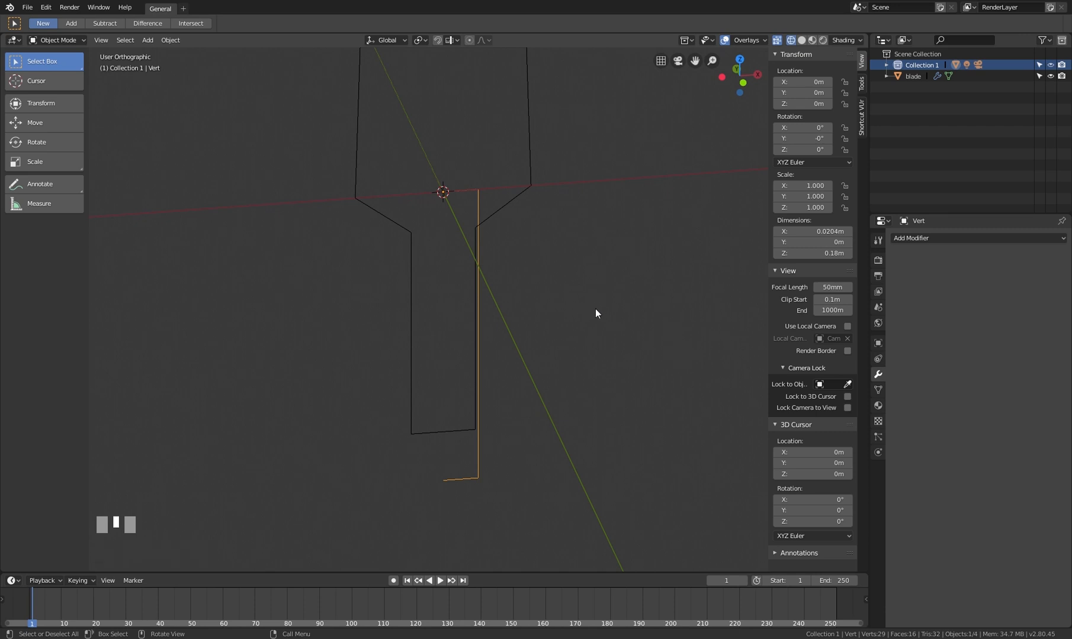
{"action": "key", "text": "z"}
{"action": "middle_click_drag", "start_coordinate": [519, 267], "coordinate": [493, 284]}
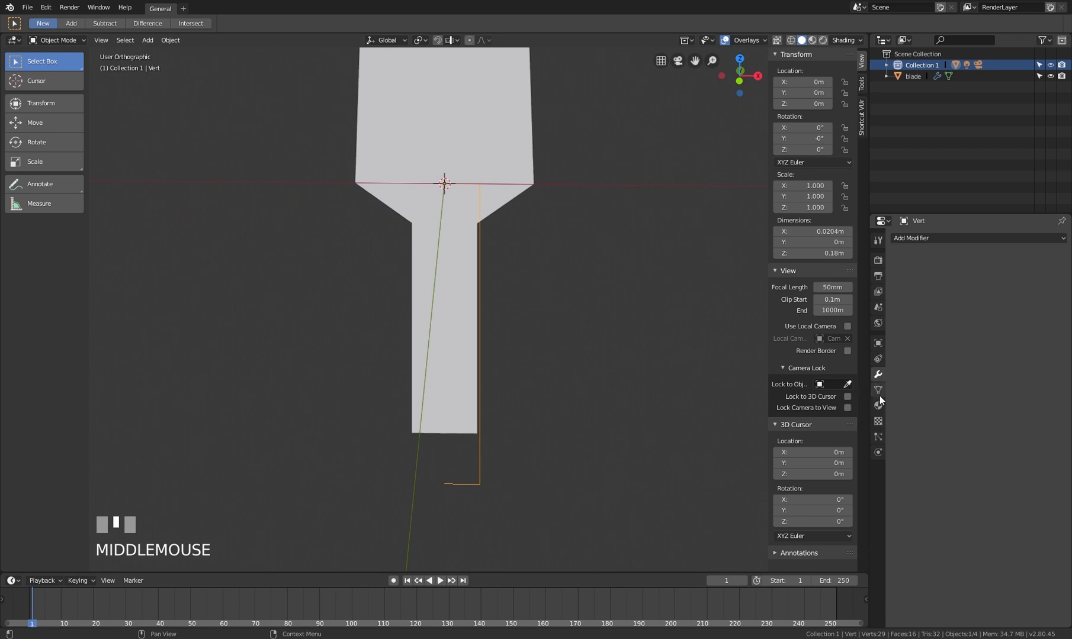
{"action": "left_click", "coordinate": [931, 239]}
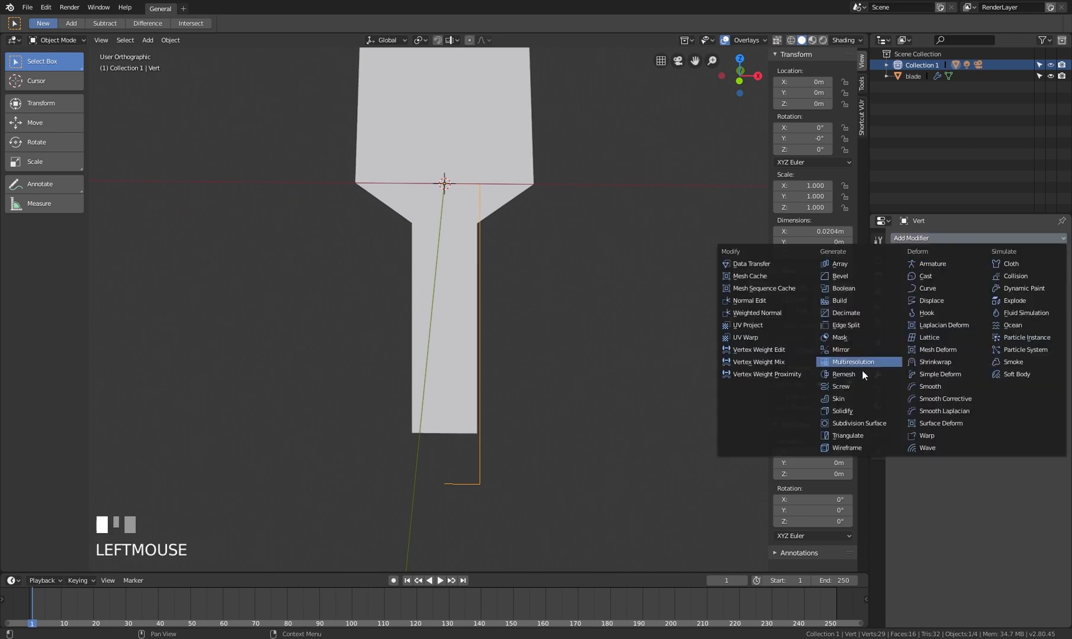
{"action": "left_click", "coordinate": [850, 389]}
{"action": "middle_click_drag", "start_coordinate": [502, 230], "coordinate": [581, 267]}
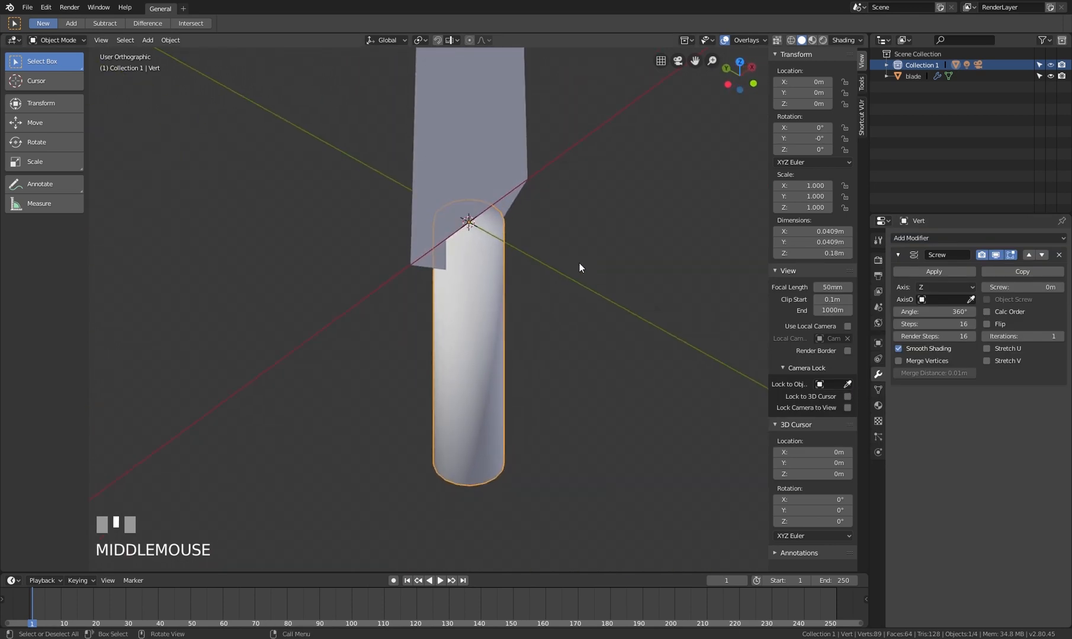
Examine the revolved grip around the tang from several angles alongside its Screw modifier settings
{"action": "middle_click_drag", "start_coordinate": [538, 229], "coordinate": [534, 227]}
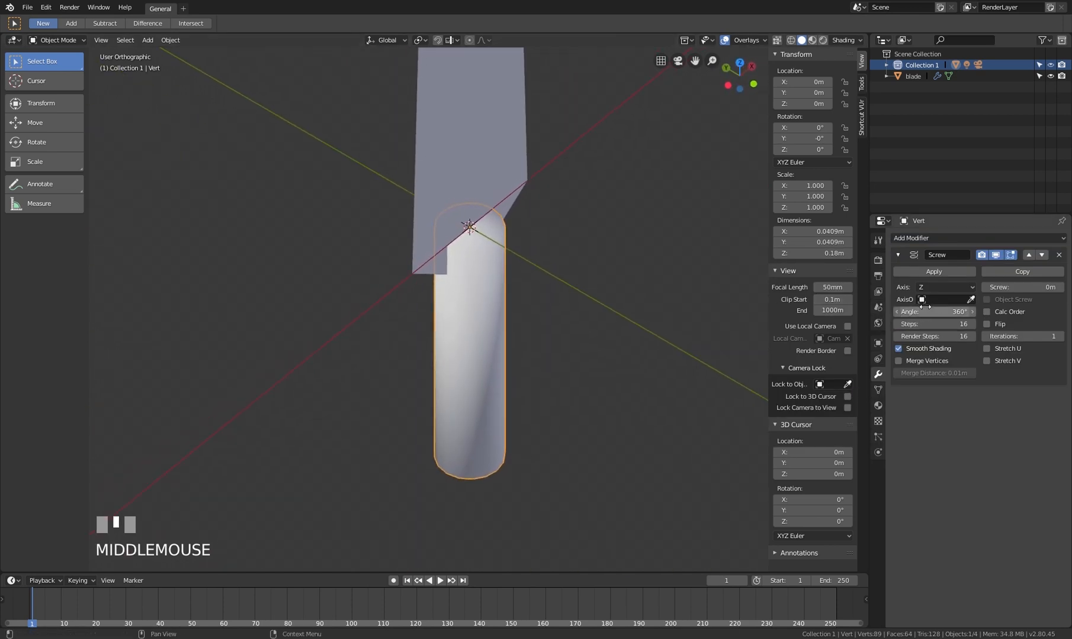
{"action": "mouse_move", "coordinate": [936, 312]}
{"action": "left_mouse_down"}
{"action": "mouse_move", "coordinate": [840, 311]}
{"action": "mouse_move", "coordinate": [936, 311]}
{"action": "left_mouse_up"}
{"action": "scroll", "coordinate": [499, 252], "scroll_direction": "up", "scroll_amount": 2}
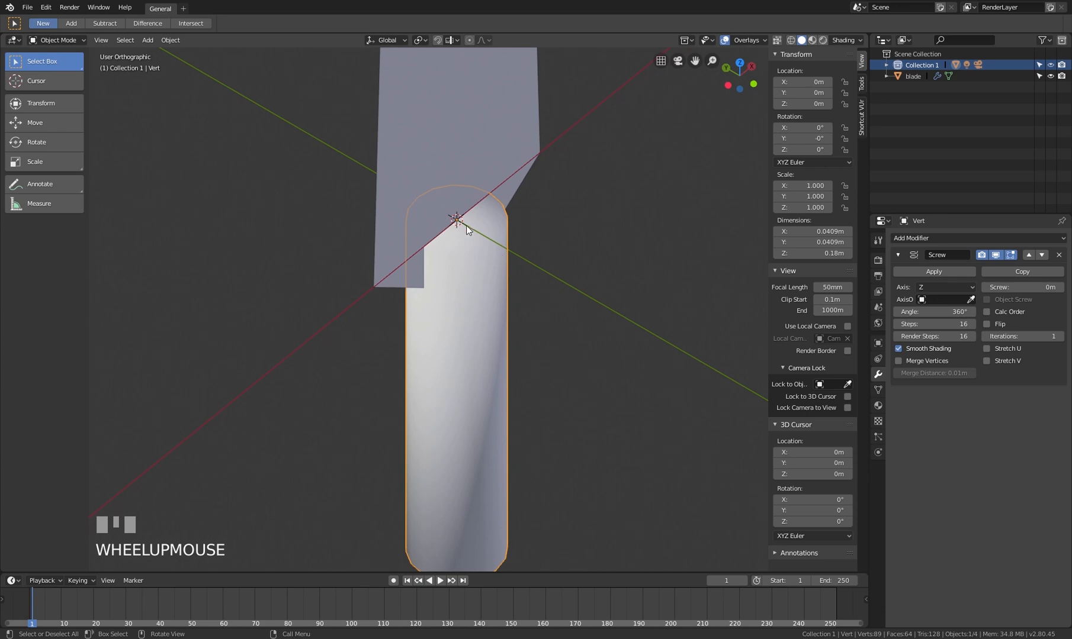
{"action": "middle_click_drag", "start_coordinate": [502, 235], "coordinate": [477, 224]}
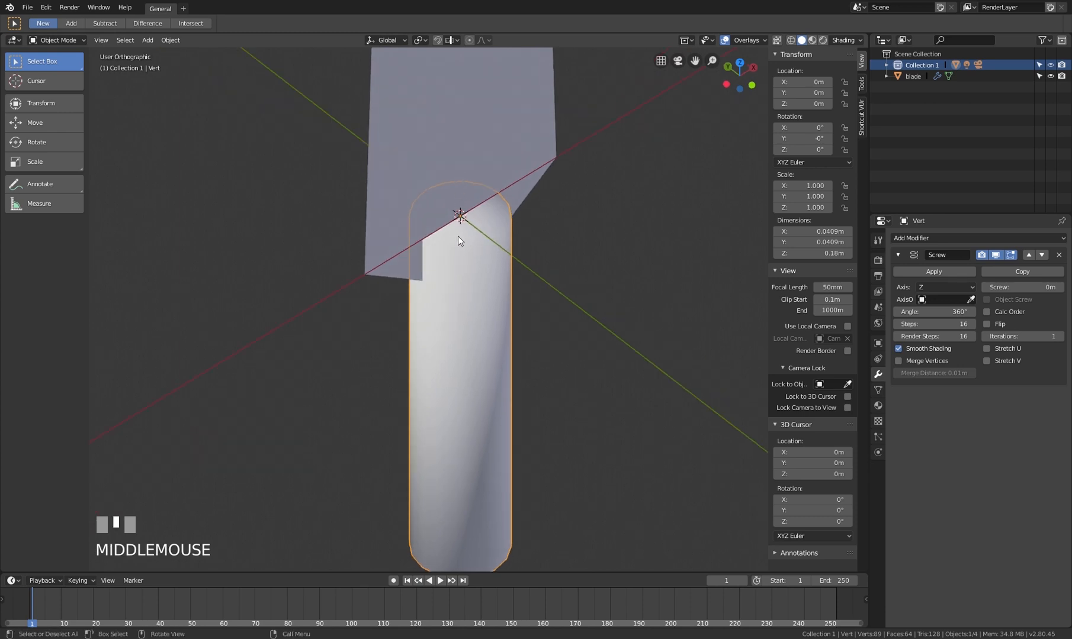
{"action": "scroll", "coordinate": [475, 241], "scroll_direction": "down", "scroll_amount": 1}
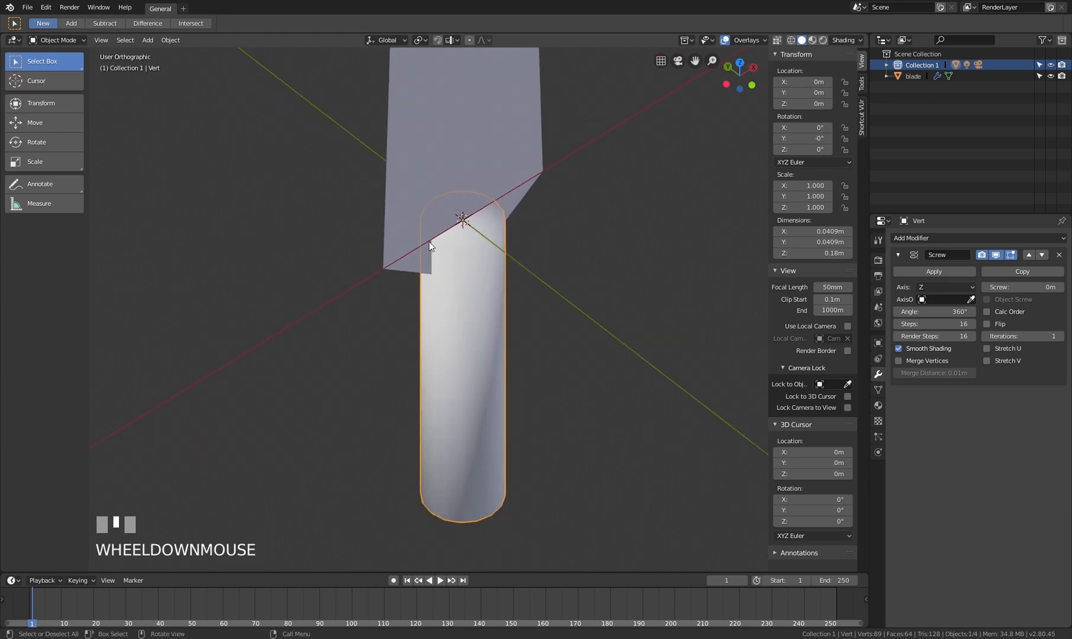
{"action": "middle_click_drag", "start_coordinate": [492, 214], "coordinate": [481, 235]}
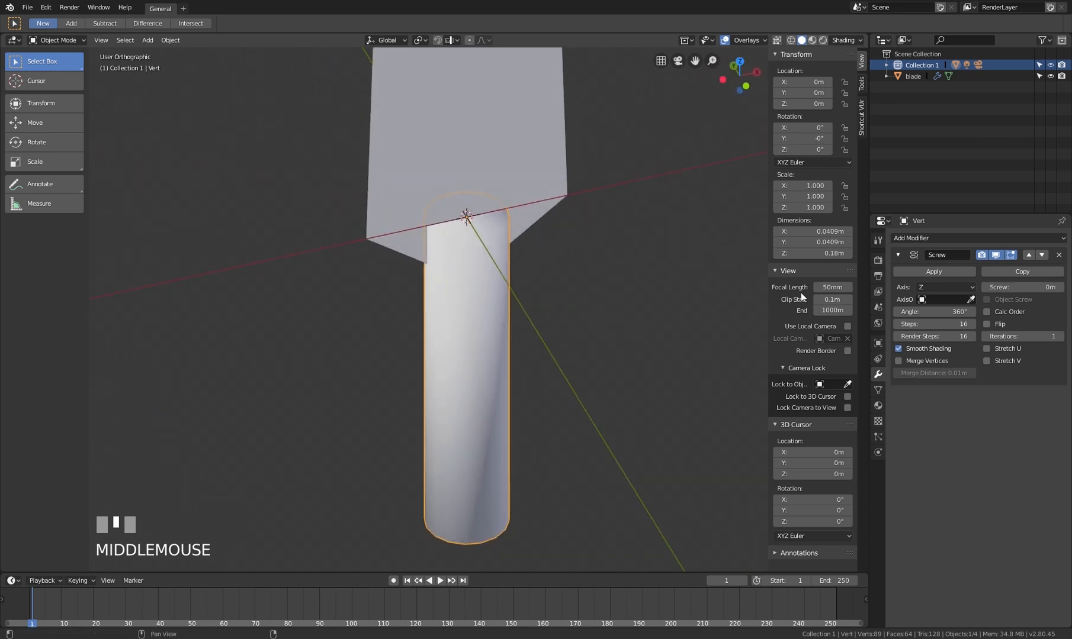
{"action": "scroll", "coordinate": [614, 326], "scroll_direction": "down", "scroll_amount": 1}
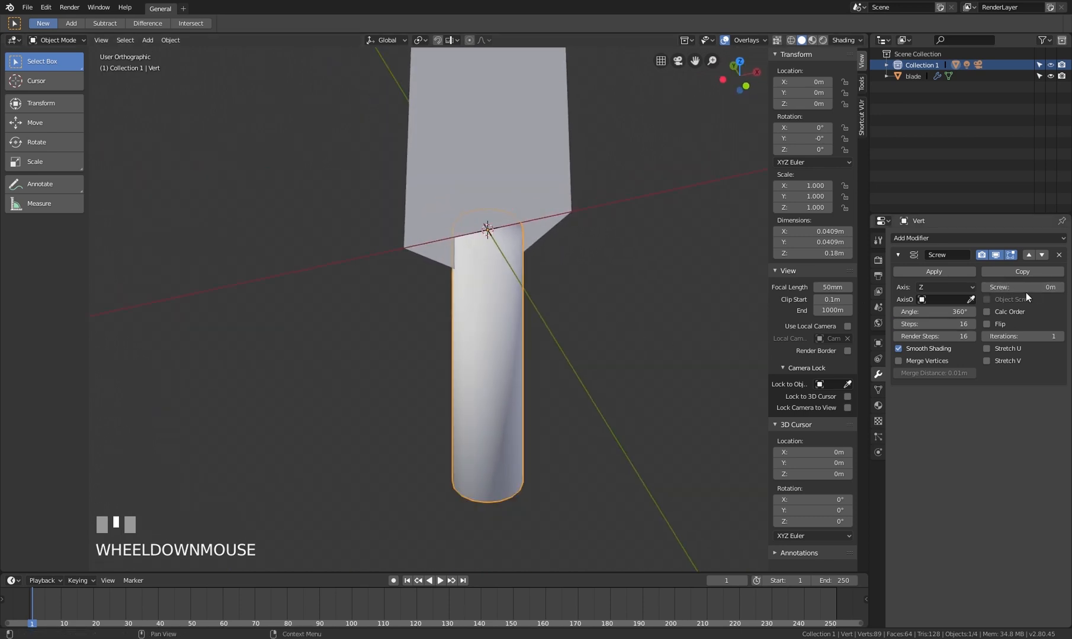
{"action": "mouse_move", "coordinate": [544, 287]}
{"action": "middle_mouse_down"}
{"action": "mouse_move", "coordinate": [536, 278]}
{"action": "mouse_move", "coordinate": [535, 289]}
{"action": "middle_mouse_up"}
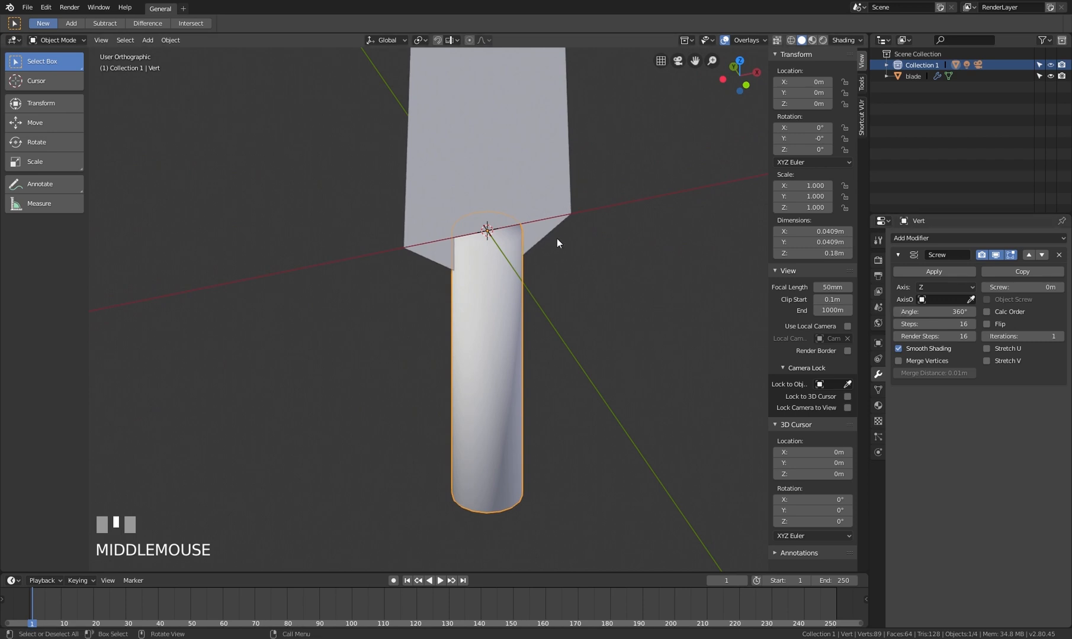
{"action": "middle_click_drag", "start_coordinate": [500, 271], "coordinate": [491, 282]}
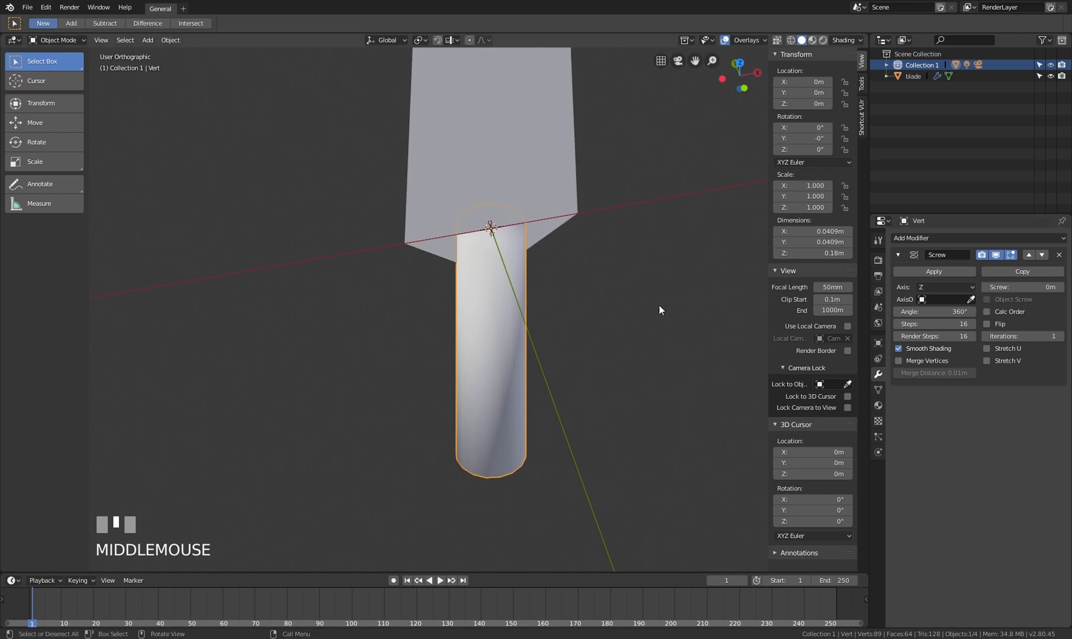
{"action": "middle_click_drag", "start_coordinate": [507, 287], "coordinate": [506, 278]}
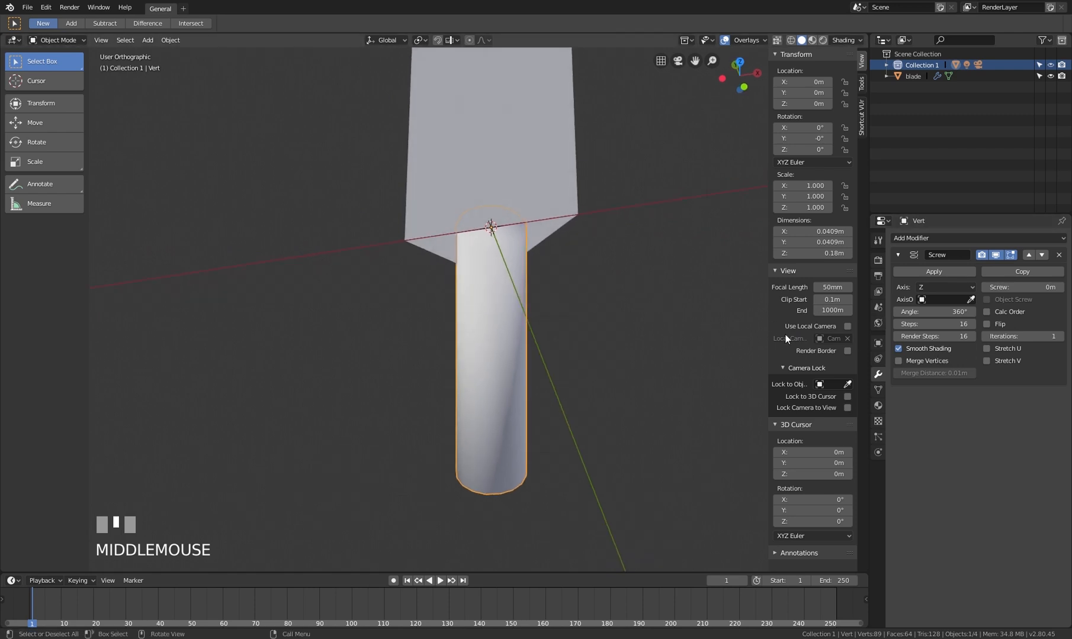
Try other step counts in the grip's Screw modifier, inspecting its segments in Wireframe before returning to Solid shading
{"action": "left_click_drag", "start_coordinate": [953, 325], "coordinate": [992, 325]}
{"action": "right_click", "coordinate": [934, 325]}
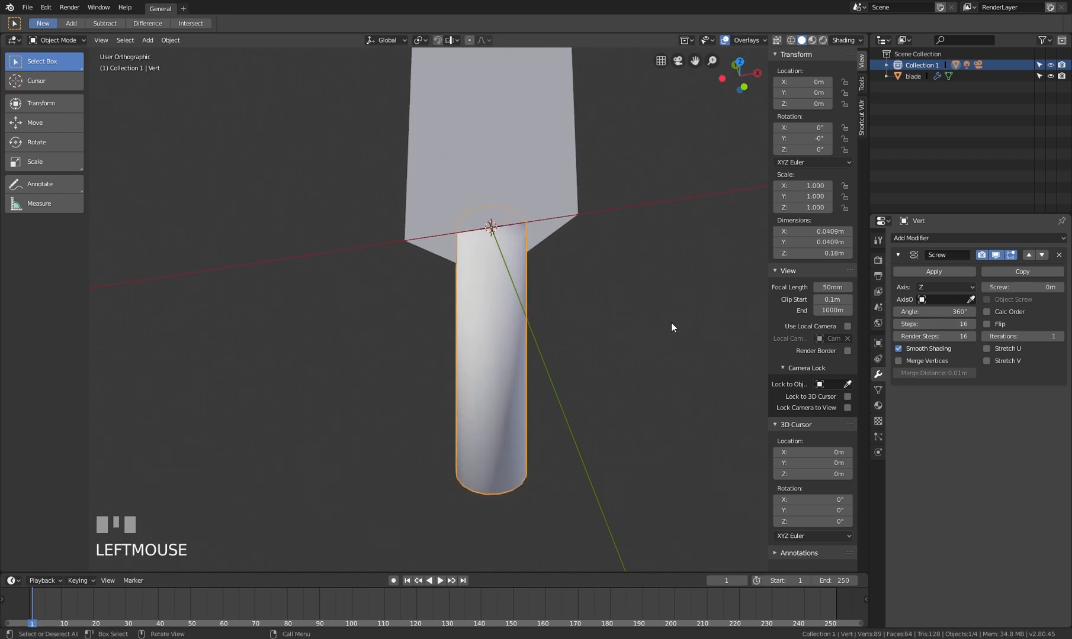
{"action": "key", "text": "z"}
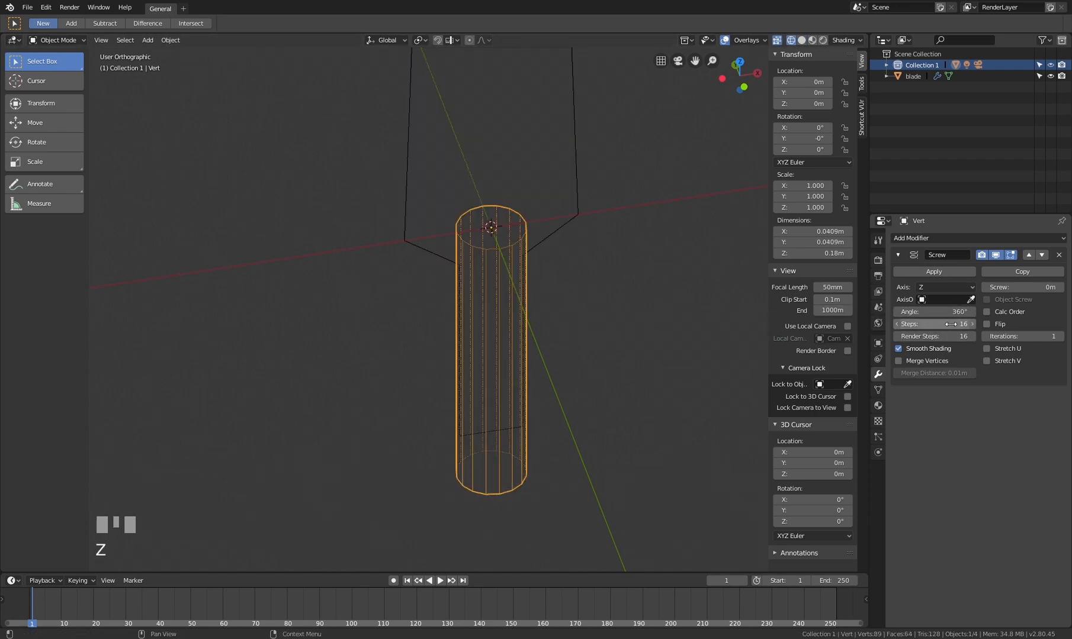
{"action": "mouse_move", "coordinate": [920, 323]}
{"action": "left_mouse_down"}
{"action": "mouse_move", "coordinate": [885, 324]}
{"action": "mouse_move", "coordinate": [933, 324]}
{"action": "left_mouse_up"}
{"action": "mouse_move", "coordinate": [700, 314]}
{"action": "middle_mouse_down"}
{"action": "mouse_move", "coordinate": [560, 270]}
{"action": "mouse_move", "coordinate": [594, 302]}
{"action": "mouse_move", "coordinate": [579, 241]}
{"action": "mouse_move", "coordinate": [505, 259]}
{"action": "middle_mouse_up"}
{"action": "key", "text": "z"}
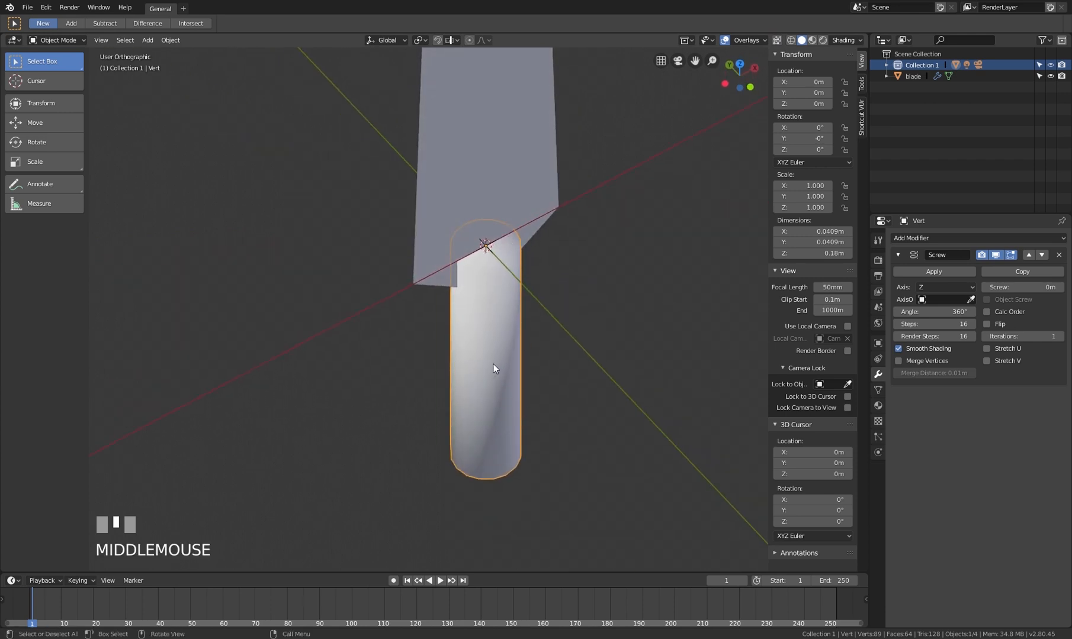
Toggle the Screw modifier's Smooth Shading off and on and try Shade Smooth on the grip, leaving Smooth Shading enabled
{"action": "left_click", "coordinate": [898, 348]}
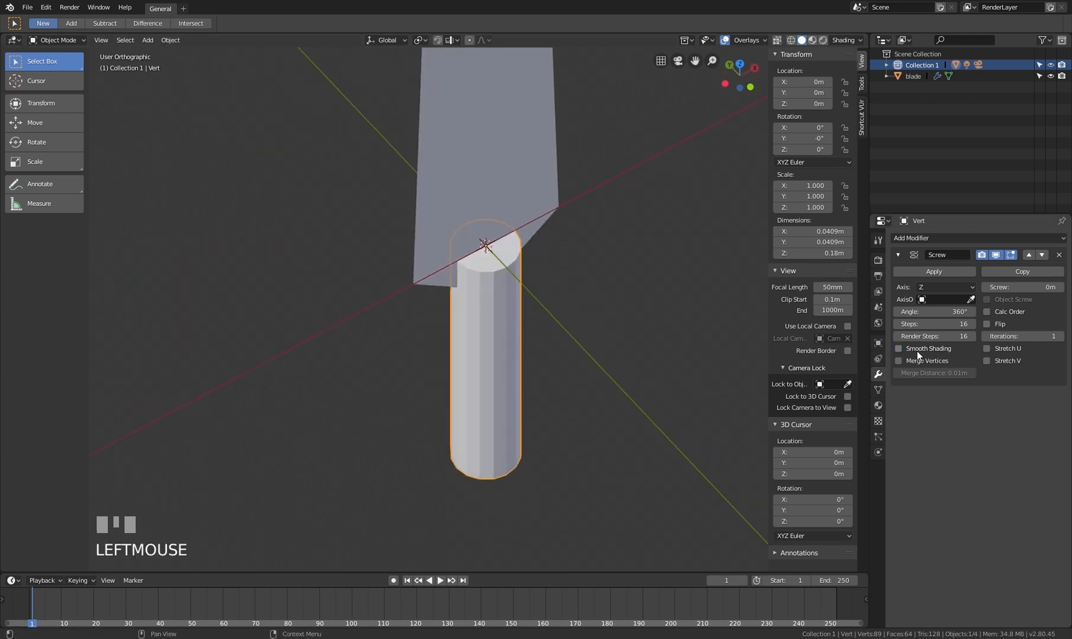
{"action": "left_click", "coordinate": [908, 350]}
{"action": "left_click", "coordinate": [908, 351]}
{"action": "left_click", "coordinate": [908, 351]}
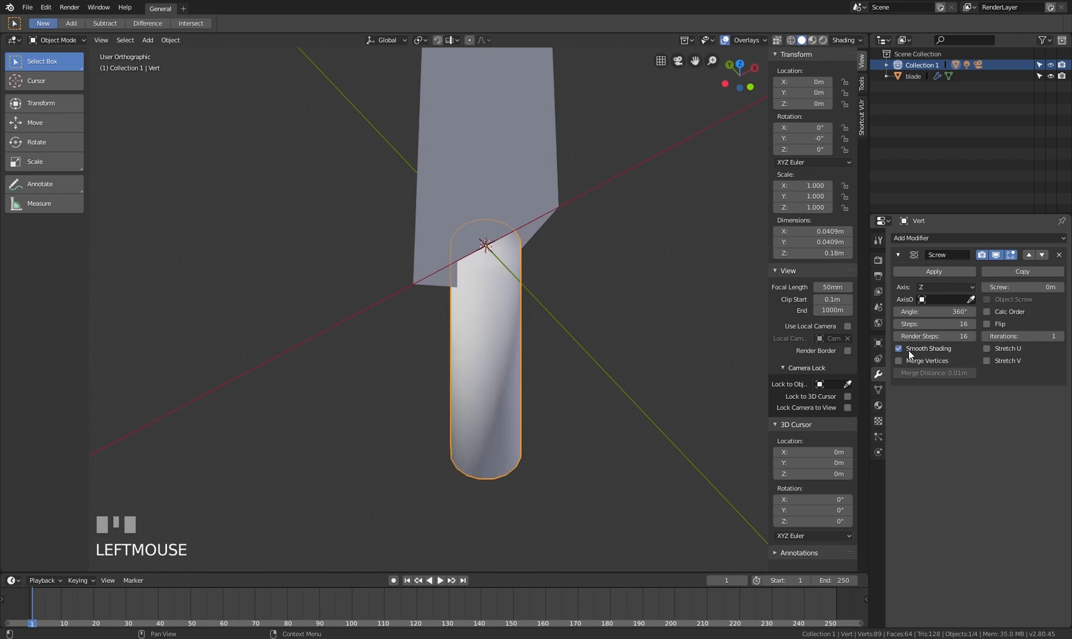
{"action": "left_click", "coordinate": [908, 351]}
{"action": "right_click", "coordinate": [492, 291]}
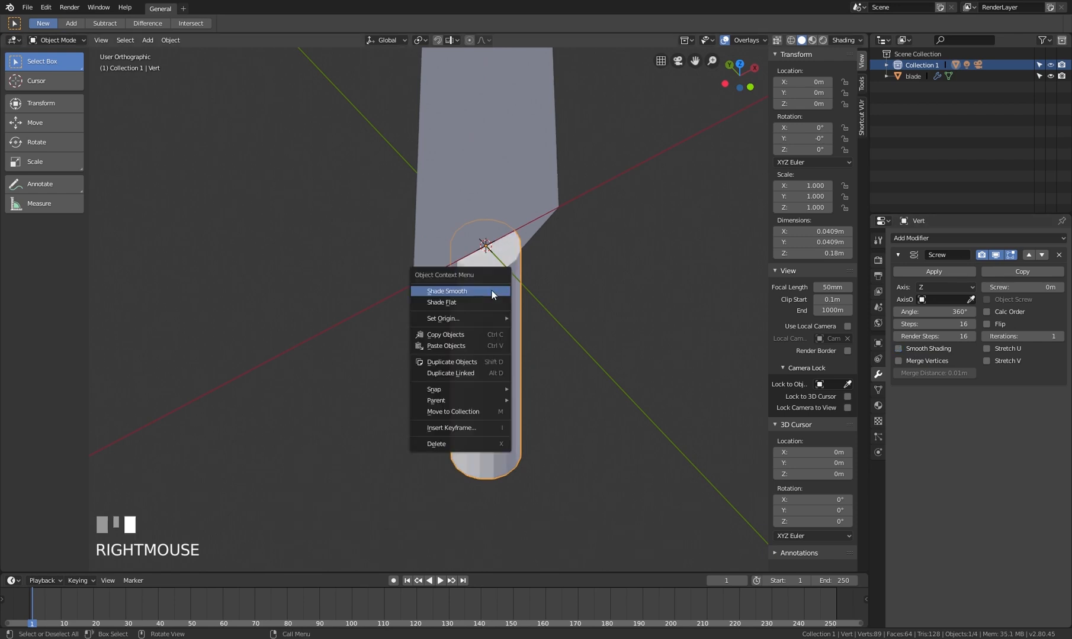
{"action": "left_click", "coordinate": [502, 289]}
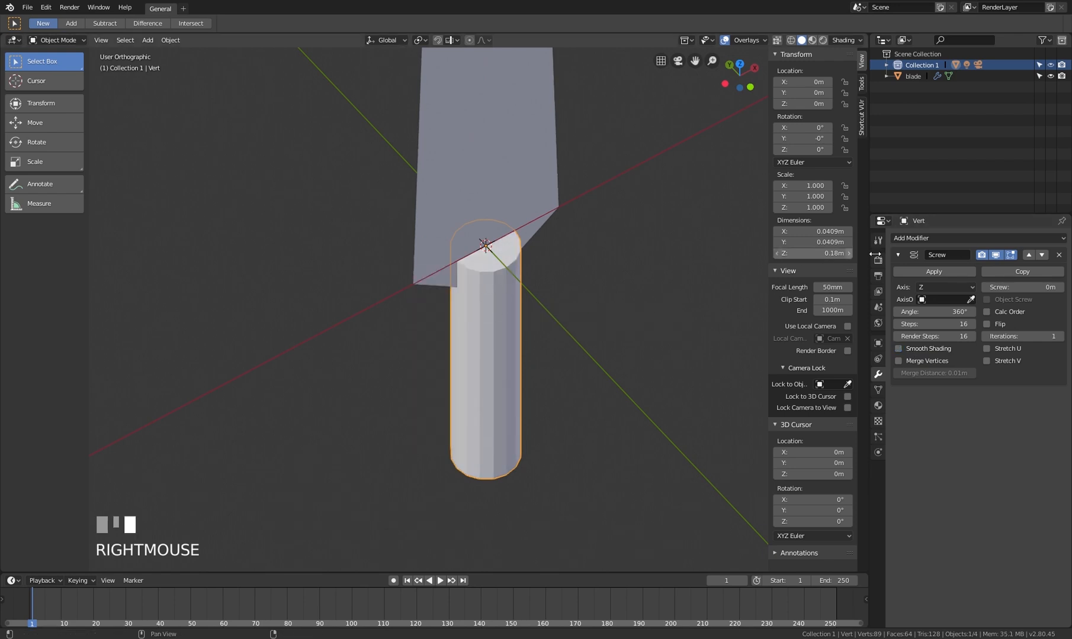
{"action": "left_click", "coordinate": [921, 350]}
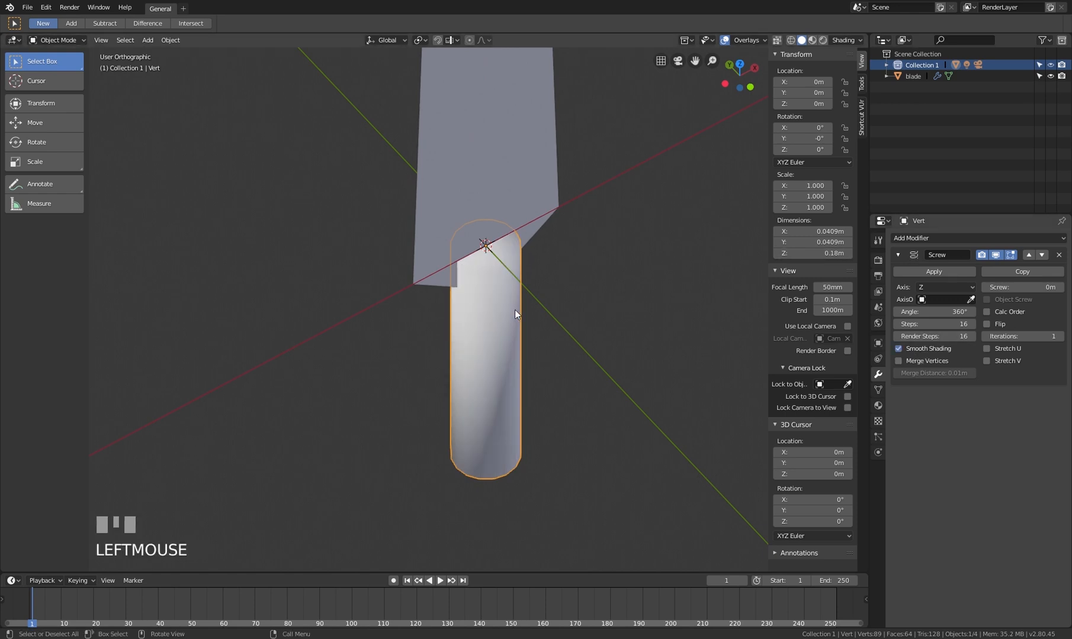
Enable Merge Vertices in the grip's Screw modifier and check its shading from other angles
{"action": "left_click", "coordinate": [906, 364]}
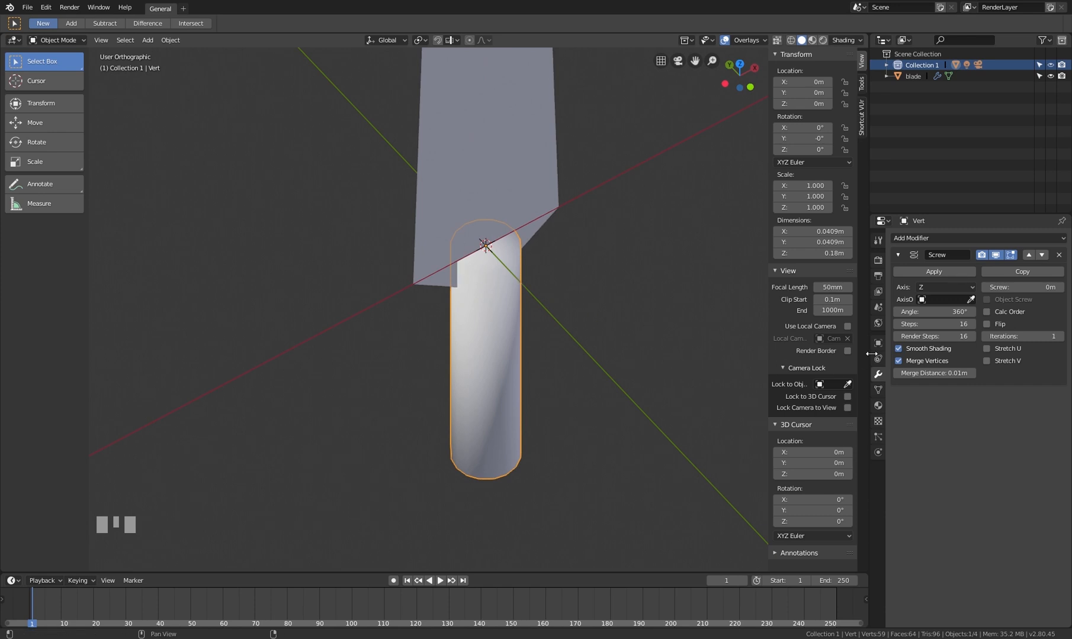
{"action": "middle_click_drag", "start_coordinate": [545, 284], "coordinate": [487, 248]}
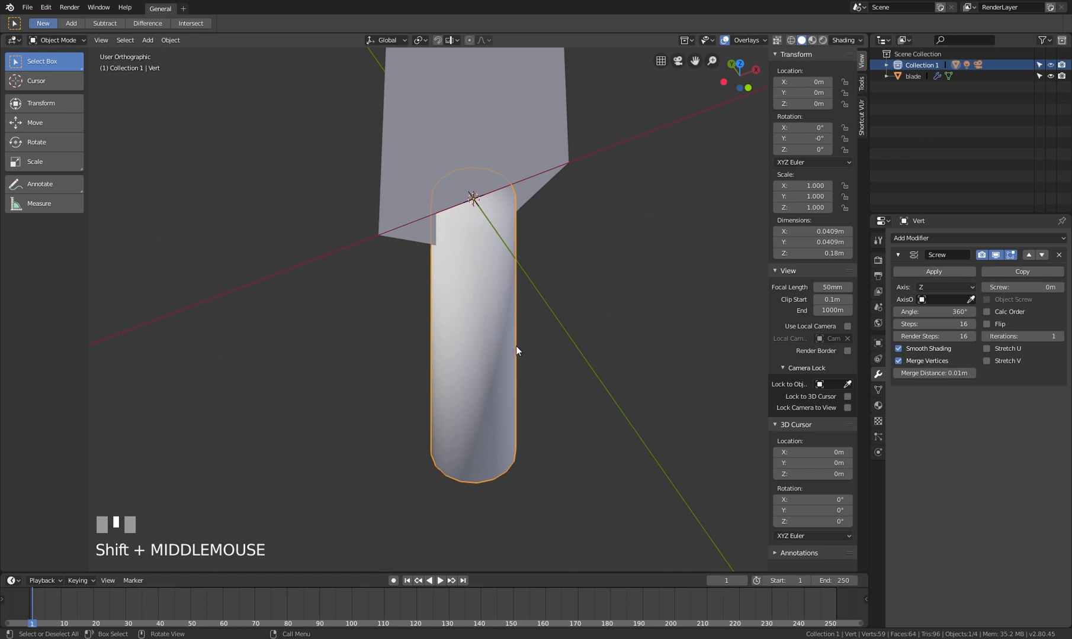
{"action": "middle_click_drag", "start_coordinate": [503, 354], "coordinate": [518, 299]}
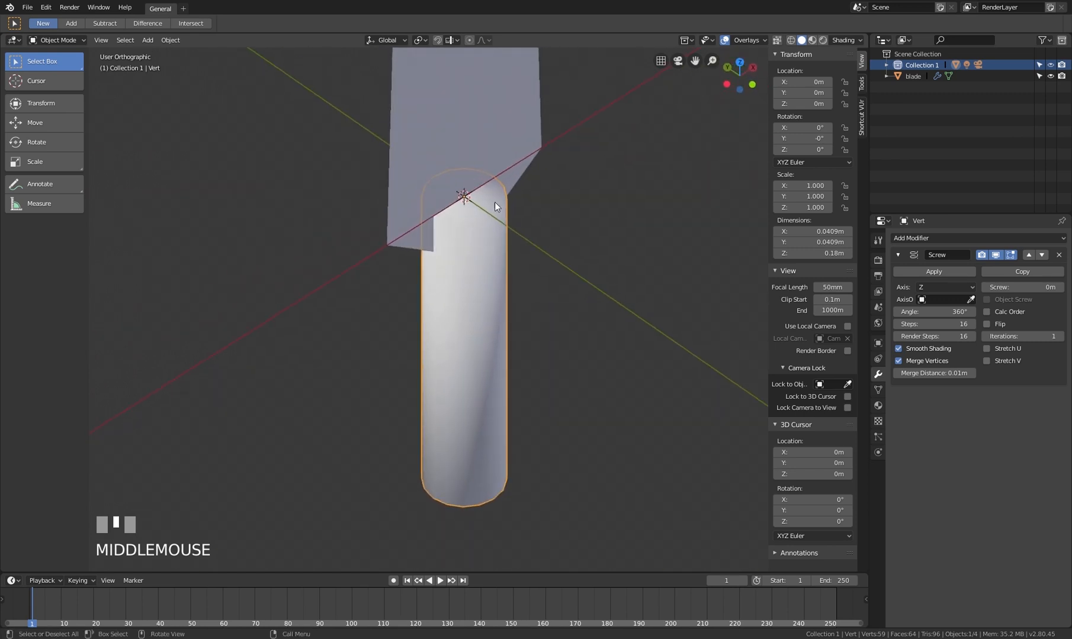
Enable Auto Smooth in the Normals settings of the grip's mesh, keeping the angle at 30°
{"action": "left_click", "coordinate": [878, 390]}
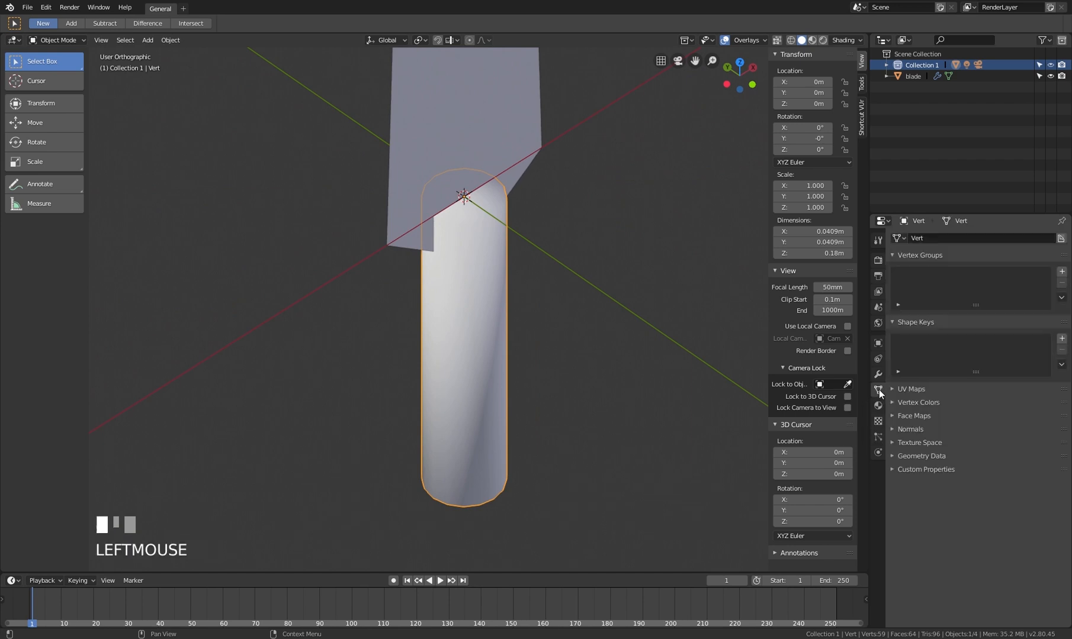
{"action": "left_click", "coordinate": [912, 431]}
{"action": "left_click", "coordinate": [910, 463]}
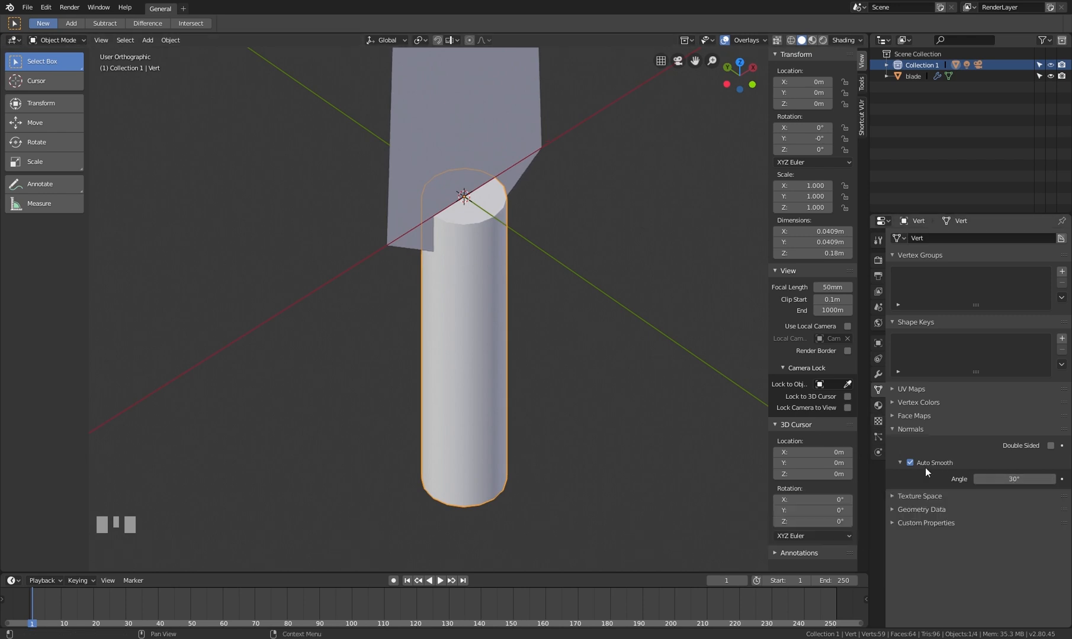
{"action": "left_click_drag", "start_coordinate": [1013, 479], "coordinate": [1011, 483]}
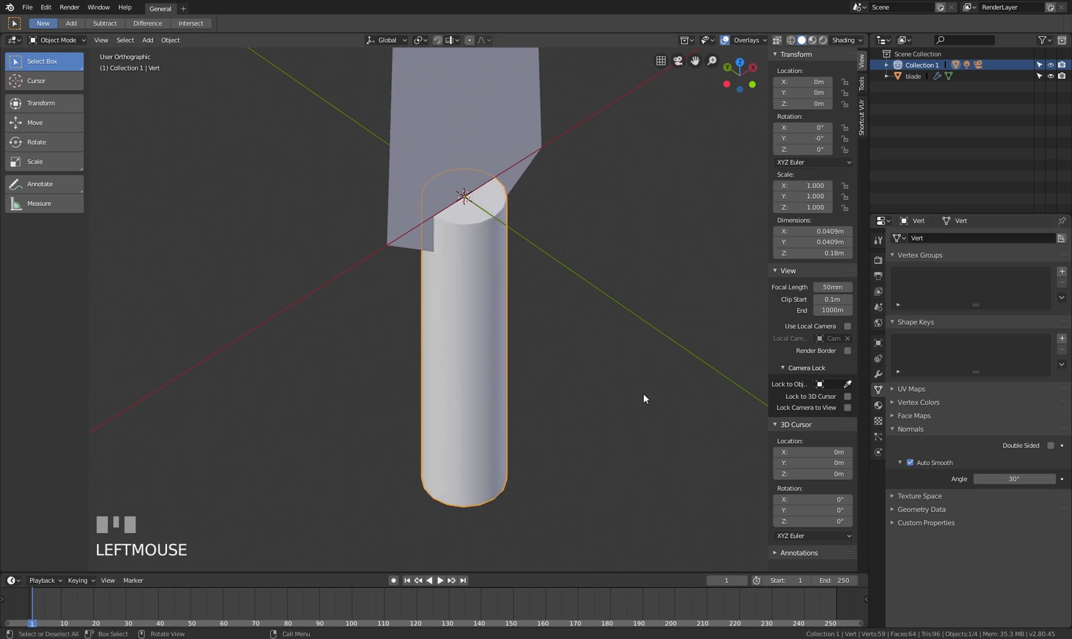
{"action": "middle_click_drag", "start_coordinate": [503, 284], "coordinate": [533, 408]}
{"action": "scroll", "coordinate": [500, 389], "scroll_direction": "down", "scroll_amount": 6}
{"action": "scroll", "coordinate": [477, 342], "scroll_direction": "up", "scroll_amount": 3}
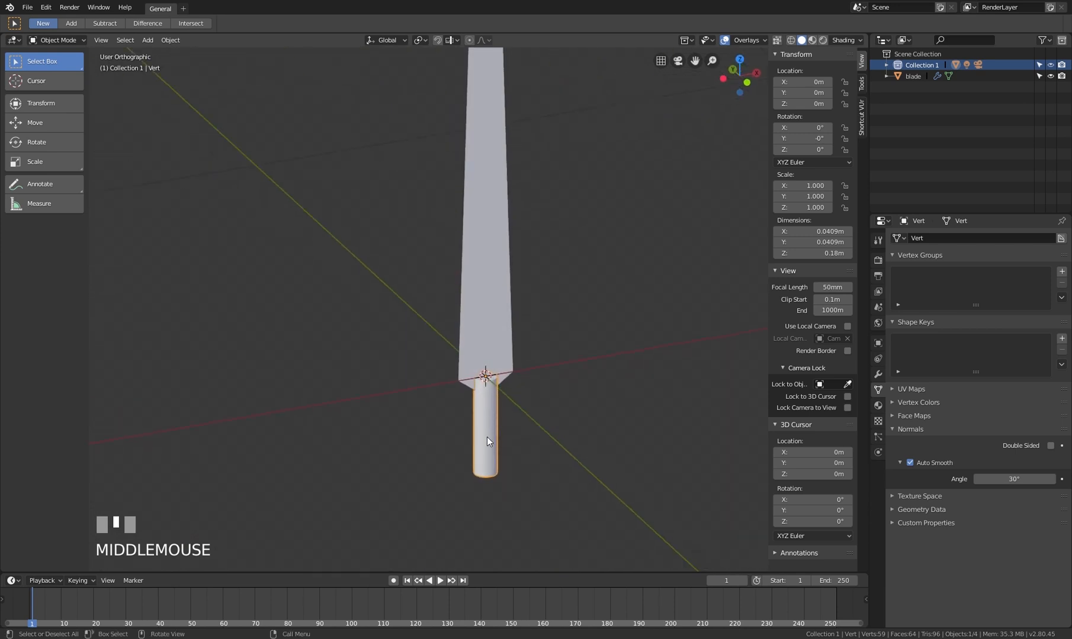
Enter Edit Mode on the grip in front Wireframe view and select the upper outer vertex of its profile
{"action": "key", "text": "KP_1"}
{"action": "scroll", "coordinate": [486, 439], "scroll_direction": "up", "scroll_amount": 3}
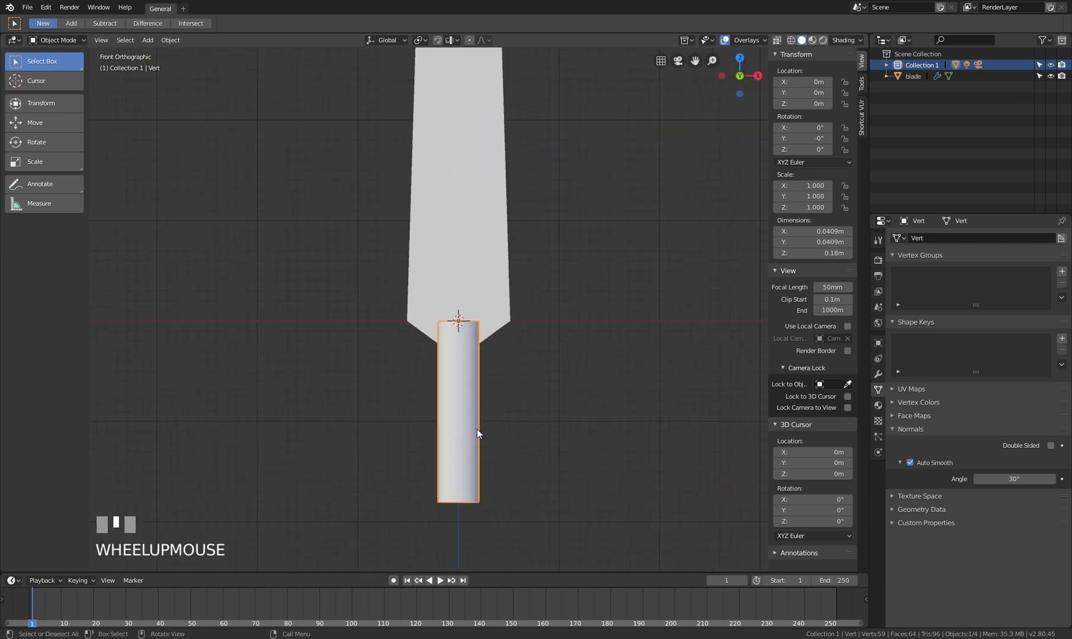
{"action": "middle_click_drag", "start_coordinate": [477, 431], "coordinate": [506, 359], "text": "shift"}
{"action": "scroll", "coordinate": [473, 376], "scroll_direction": "up", "scroll_amount": 2}
{"action": "key", "text": "z"}
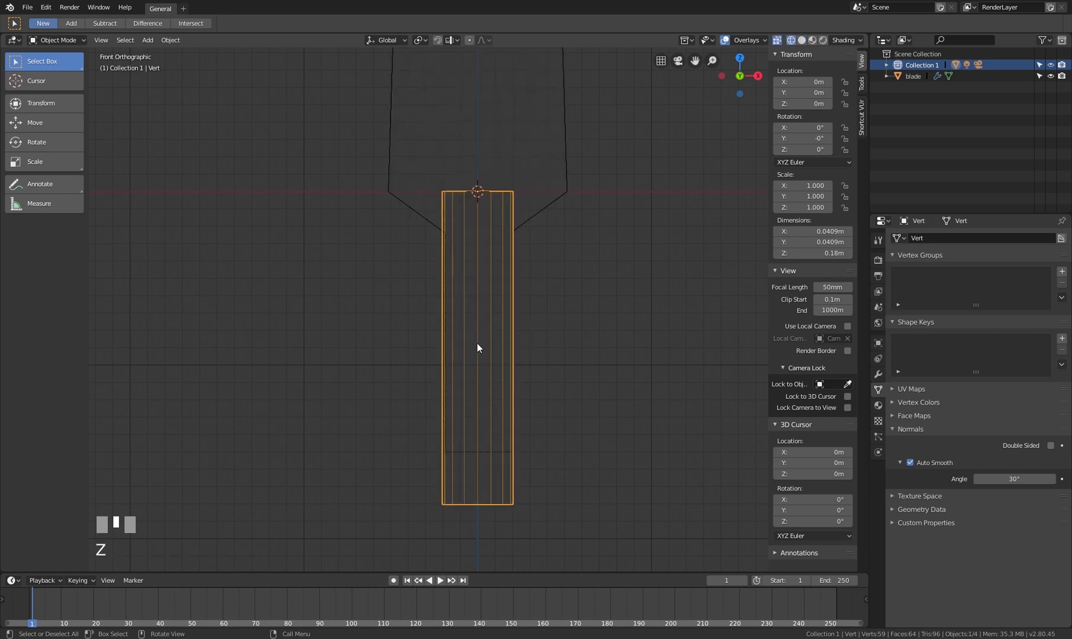
{"action": "key", "text": "Tab"}
{"action": "left_click", "coordinate": [513, 191]}
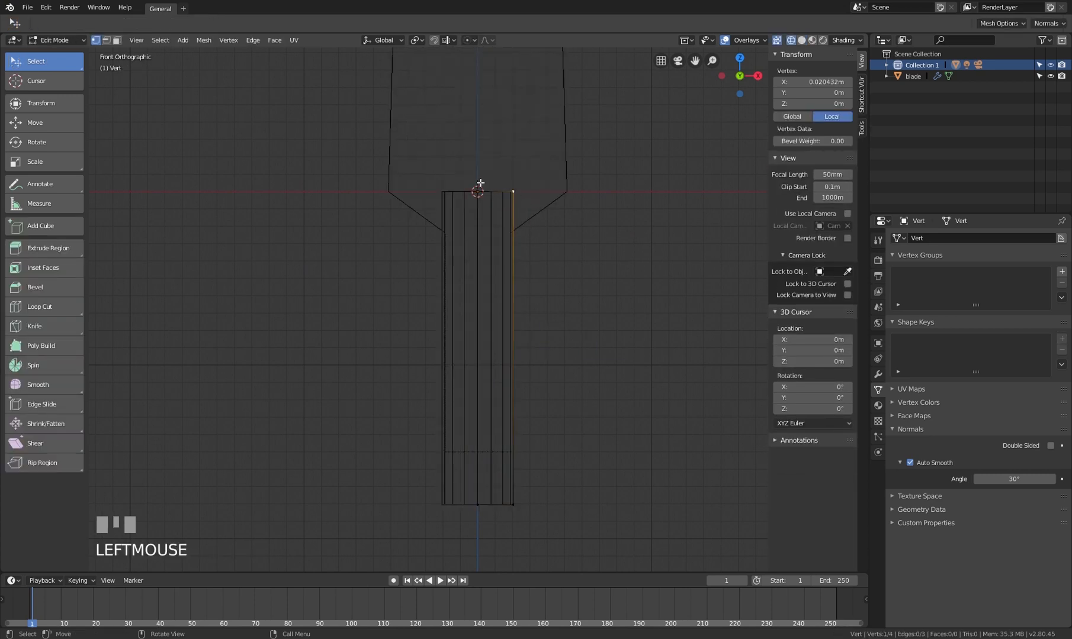
{"action": "left_click", "coordinate": [512, 503]}
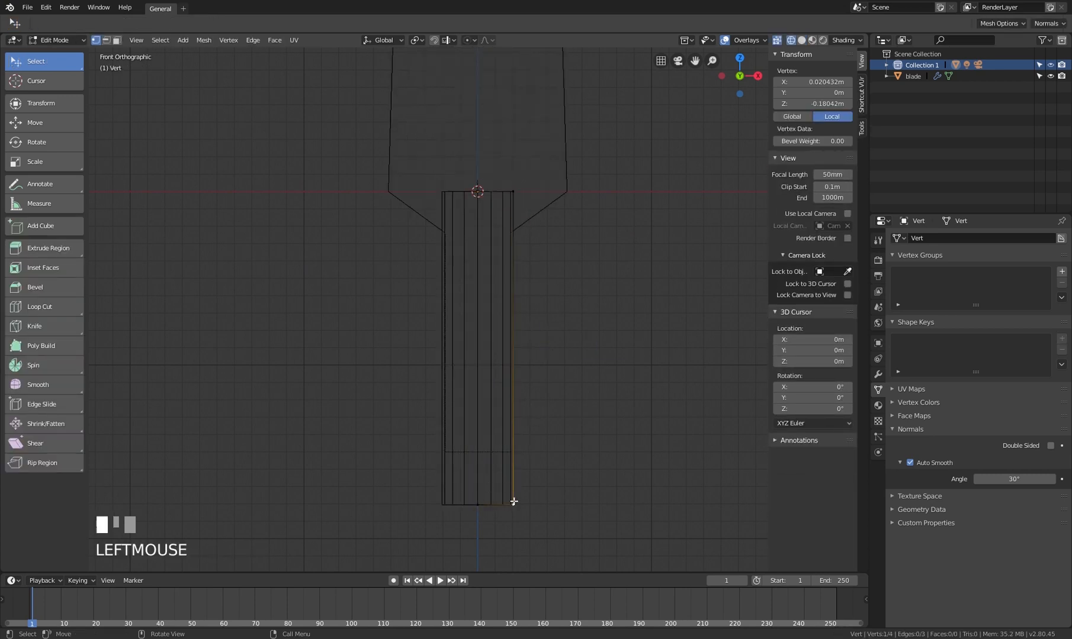
{"action": "left_click", "coordinate": [515, 191]}
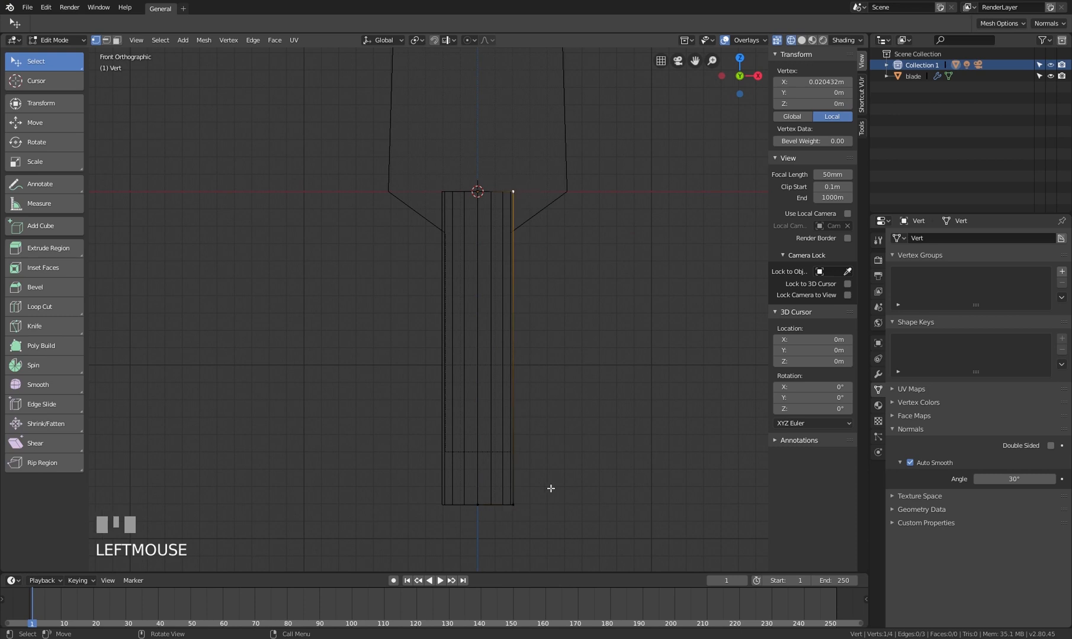
{"action": "left_click", "coordinate": [522, 503], "text": "shift"}
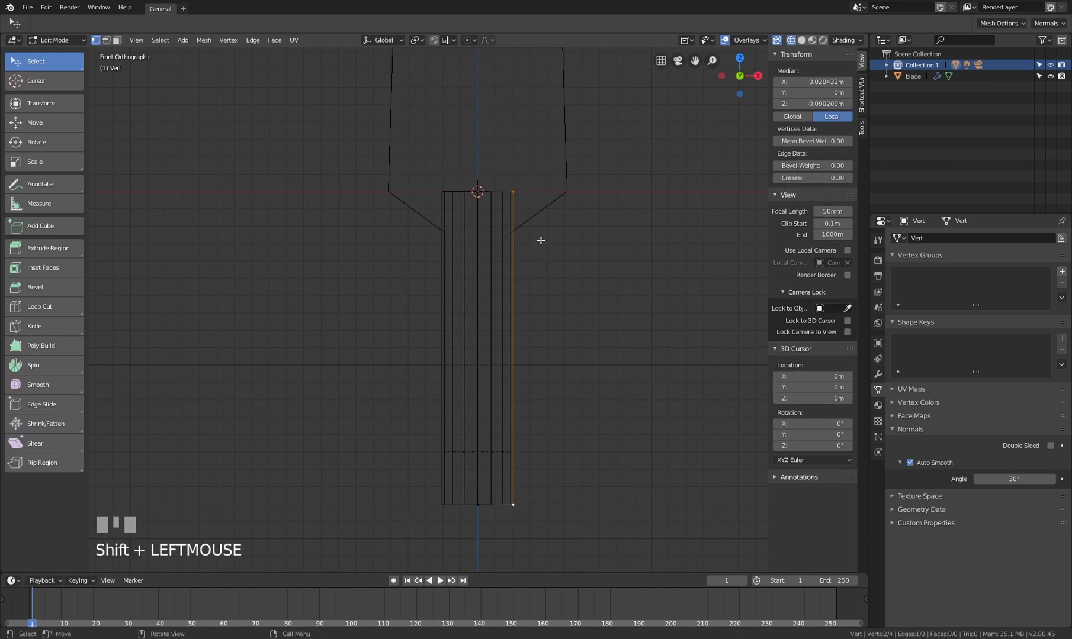
{"action": "left_click", "coordinate": [530, 197]}
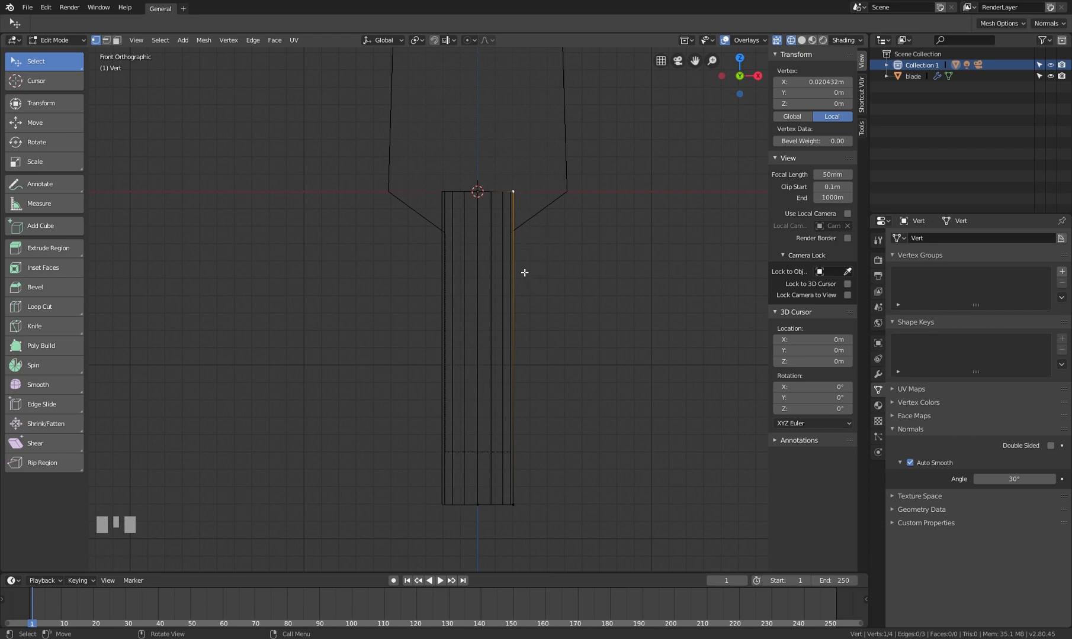
{"action": "right_click", "coordinate": [516, 195]}
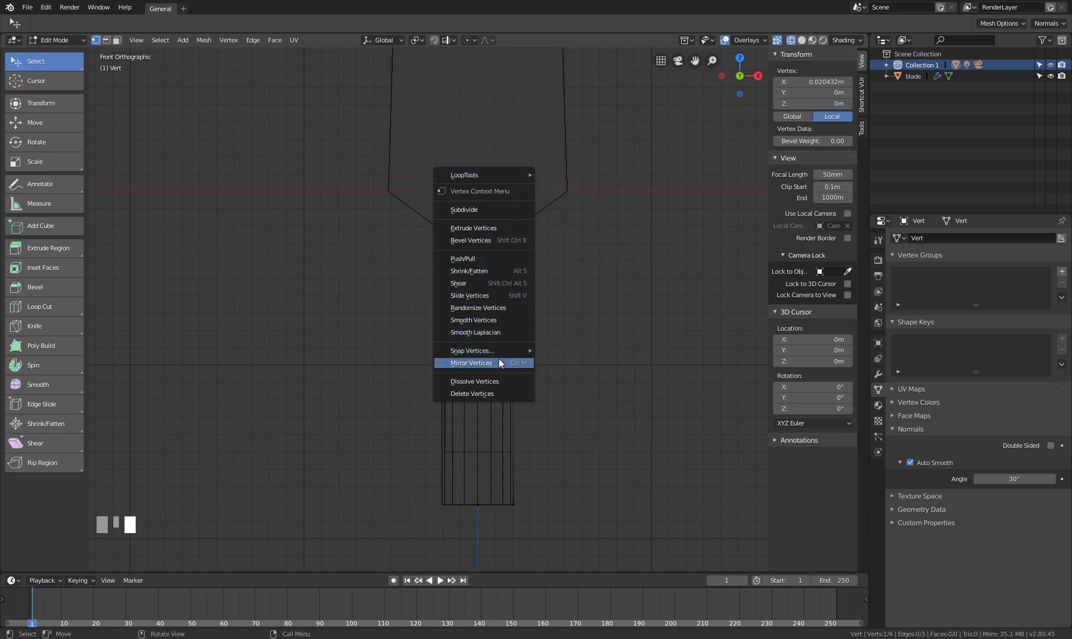
{"action": "left_click", "coordinate": [203, 39]}
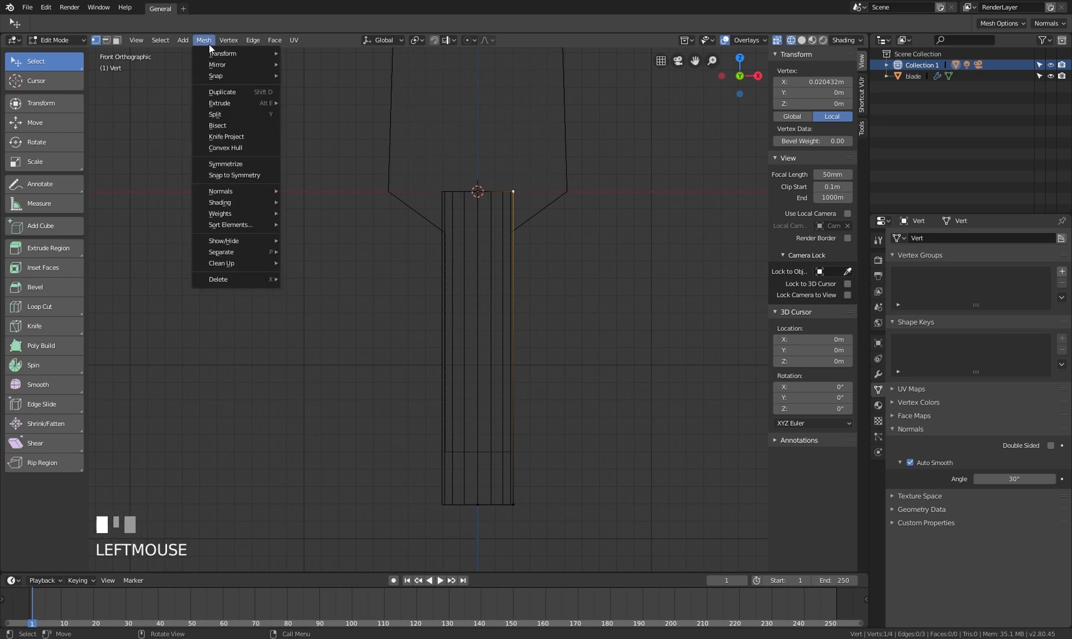
{"action": "mouse_move", "coordinate": [222, 54]}
{"action": "mouse_move", "coordinate": [260, 193]}
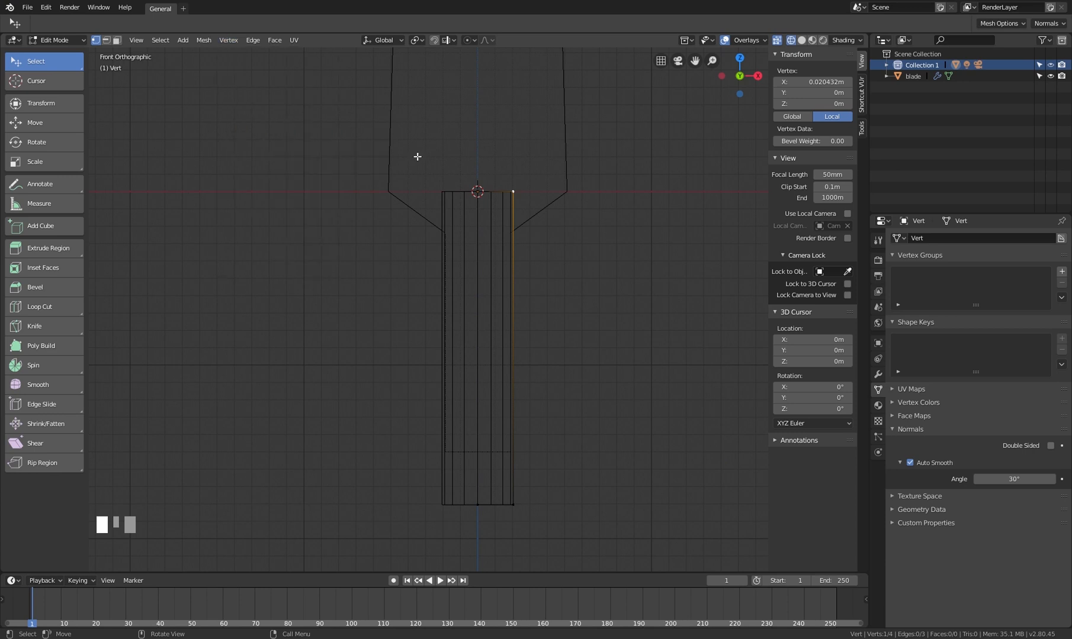
{"action": "right_click", "coordinate": [512, 191]}
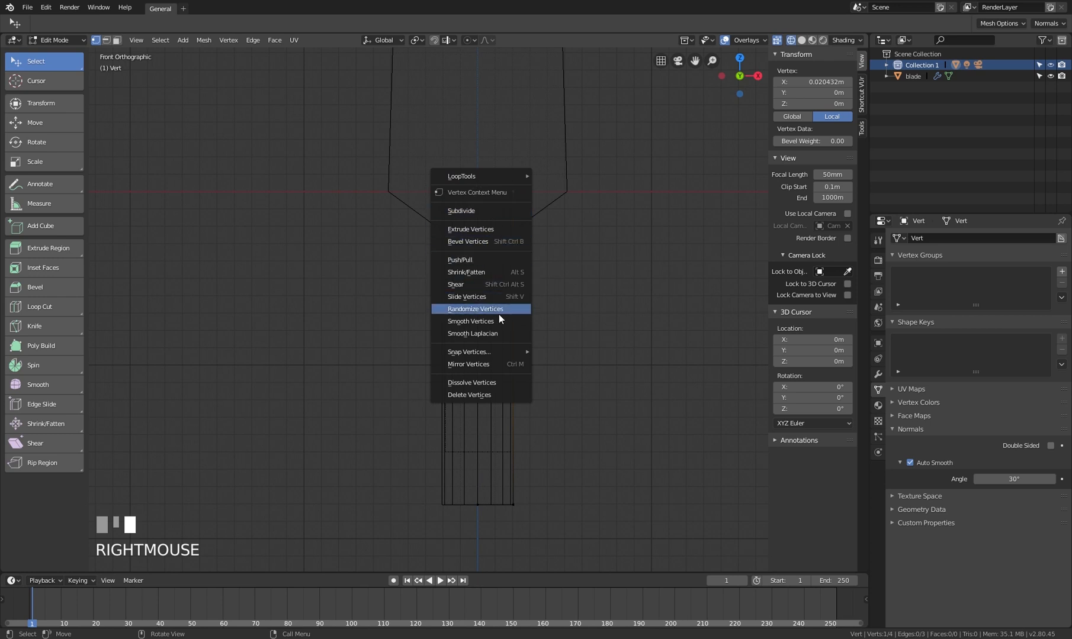
Try Rip Vertices and Fill on the upper outer vertex, moving it down along Z, and undo the rip
{"action": "key", "text": "ctrl+v"}
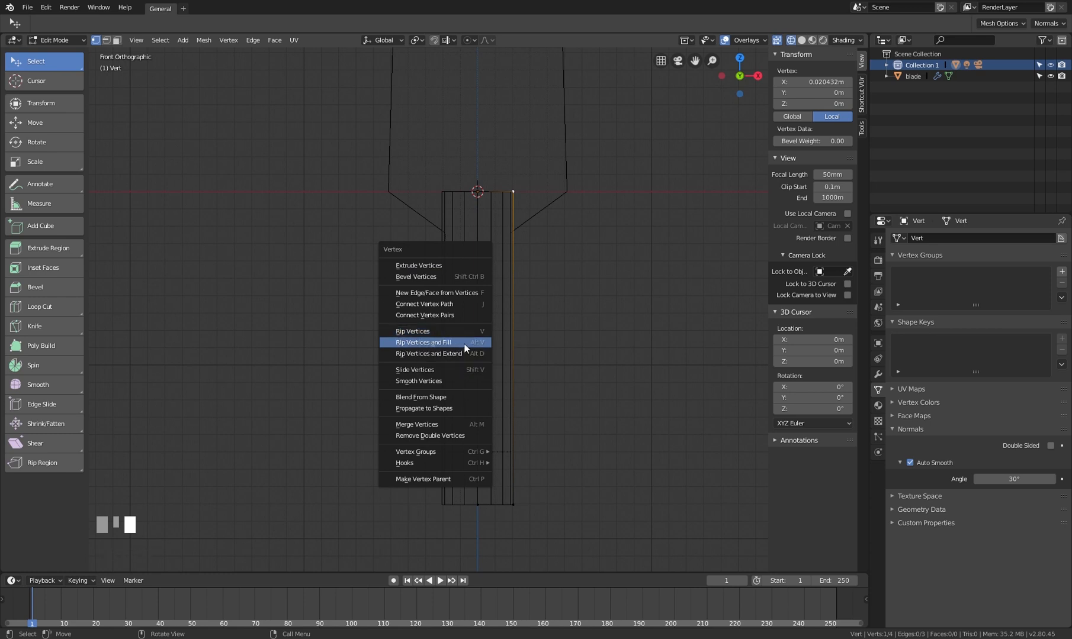
{"action": "left_click", "coordinate": [442, 342]}
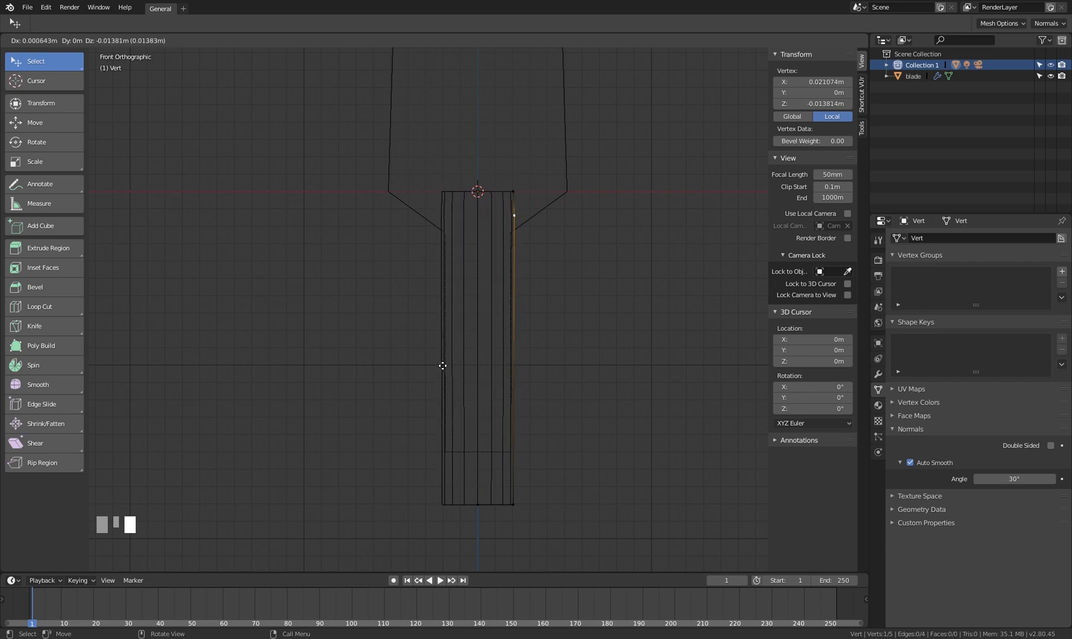
{"action": "key", "text": "z"}
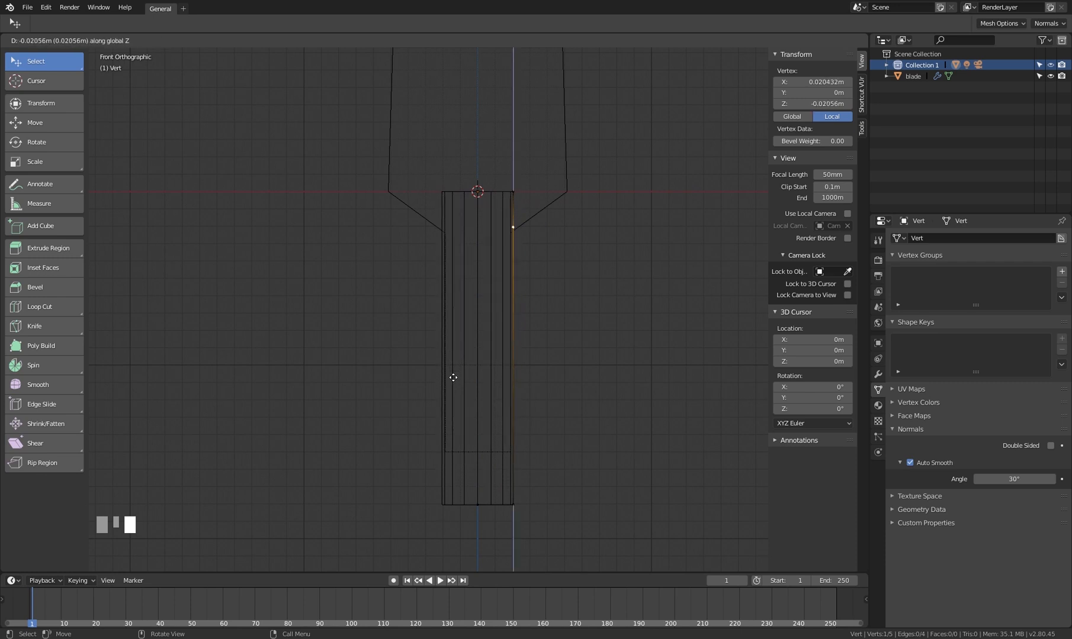
{"action": "left_click", "coordinate": [455, 375]}
{"action": "key", "text": "ctrl+z"}
Rip and fill the upper outer vertex of the grip profile, moving the new vertex -0.01 m along Z with snapping
{"action": "left_click_drag", "start_coordinate": [514, 191], "coordinate": [570, 238]}
{"action": "right_click", "coordinate": [570, 218]}
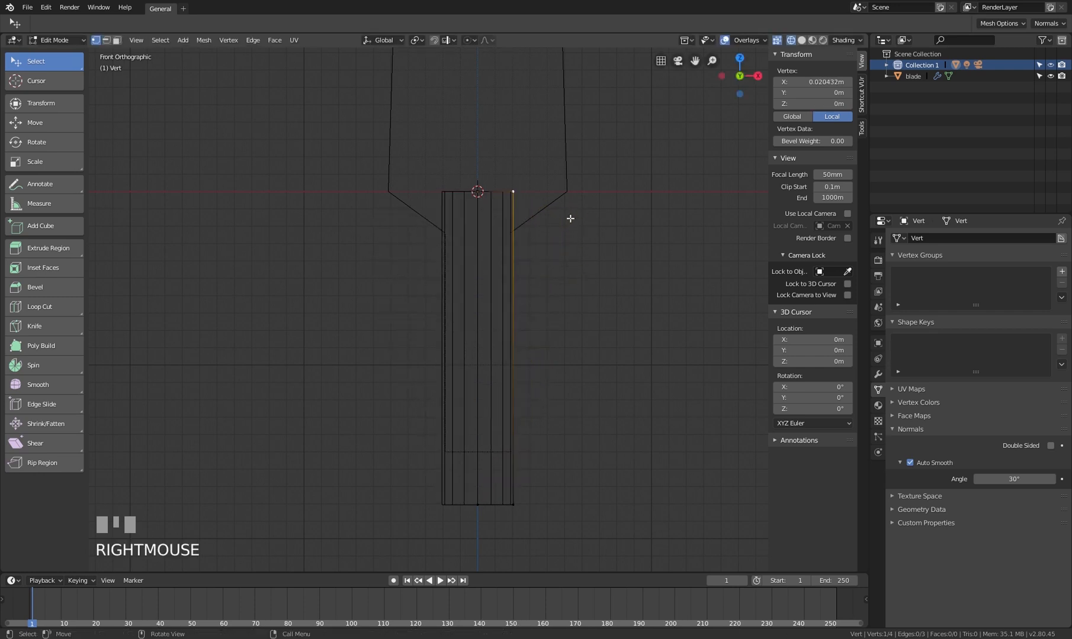
{"action": "key", "text": "alt+v"}
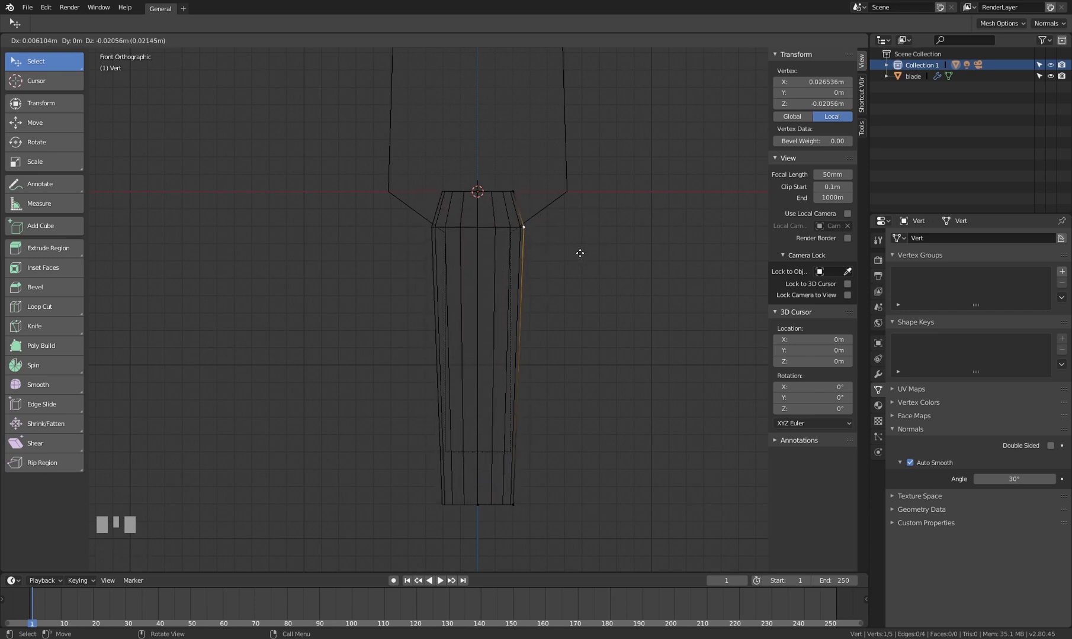
{"action": "key", "text": "z"}
{"action": "key", "text": "ctrl"}
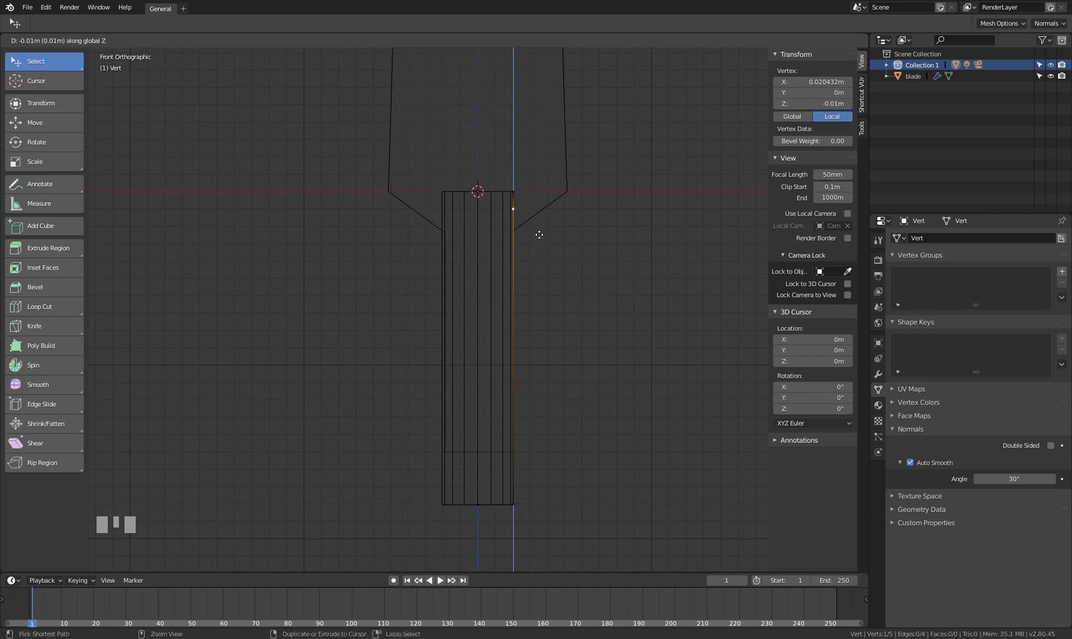
{"action": "left_click", "coordinate": [539, 235]}
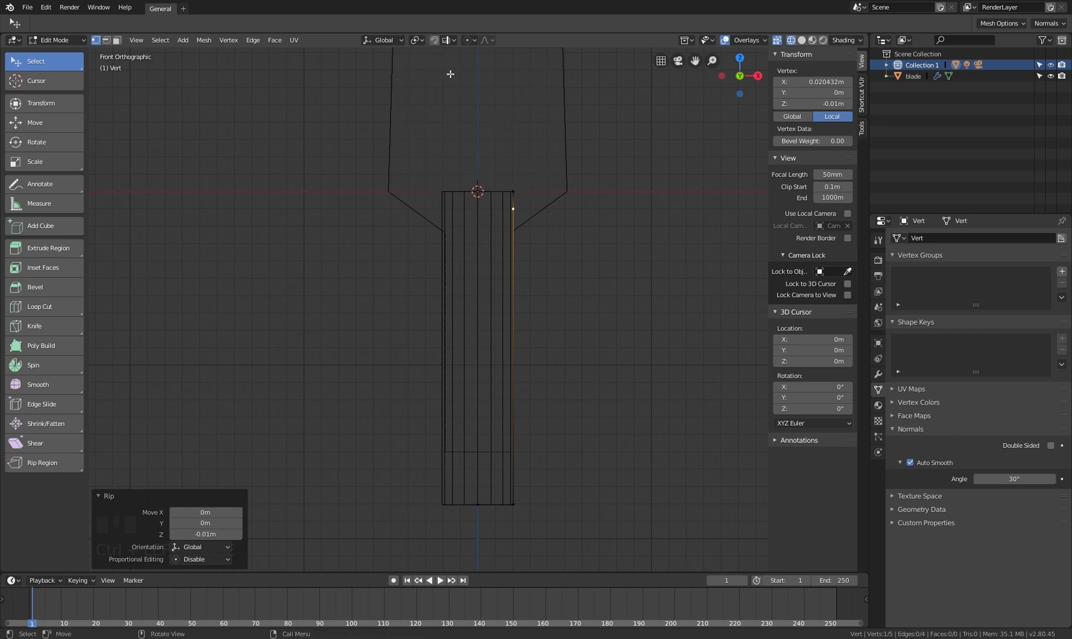
{"action": "left_click", "coordinate": [449, 44]}
Subdivide the long outer edge between the ripped vertex and the lower outer vertex with one cut
{"action": "left_click", "coordinate": [520, 505], "text": "shift"}
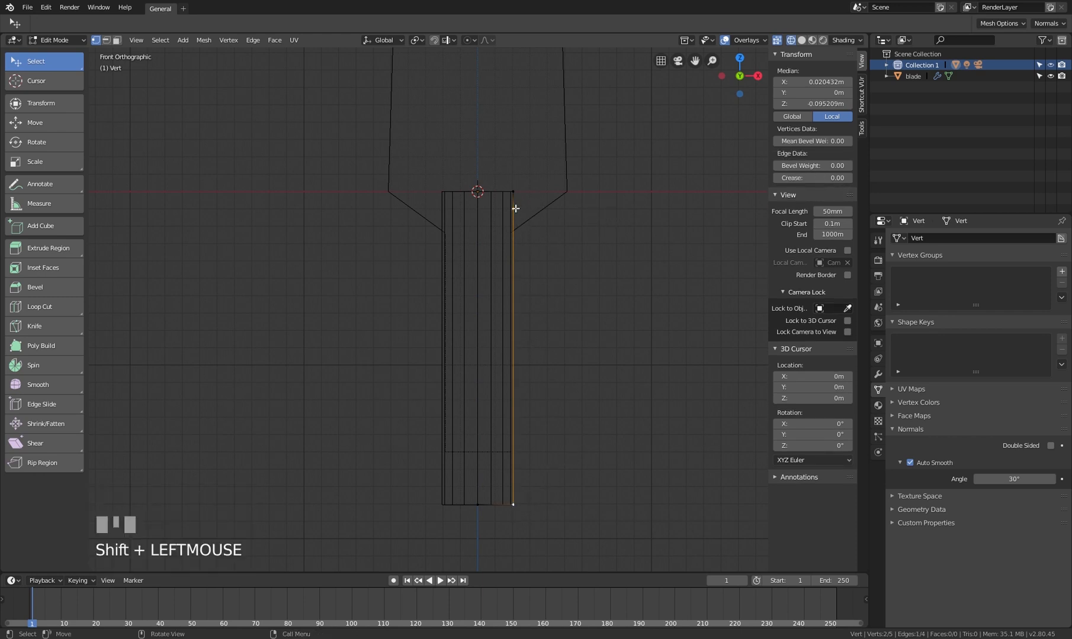
{"action": "right_click", "coordinate": [511, 311]}
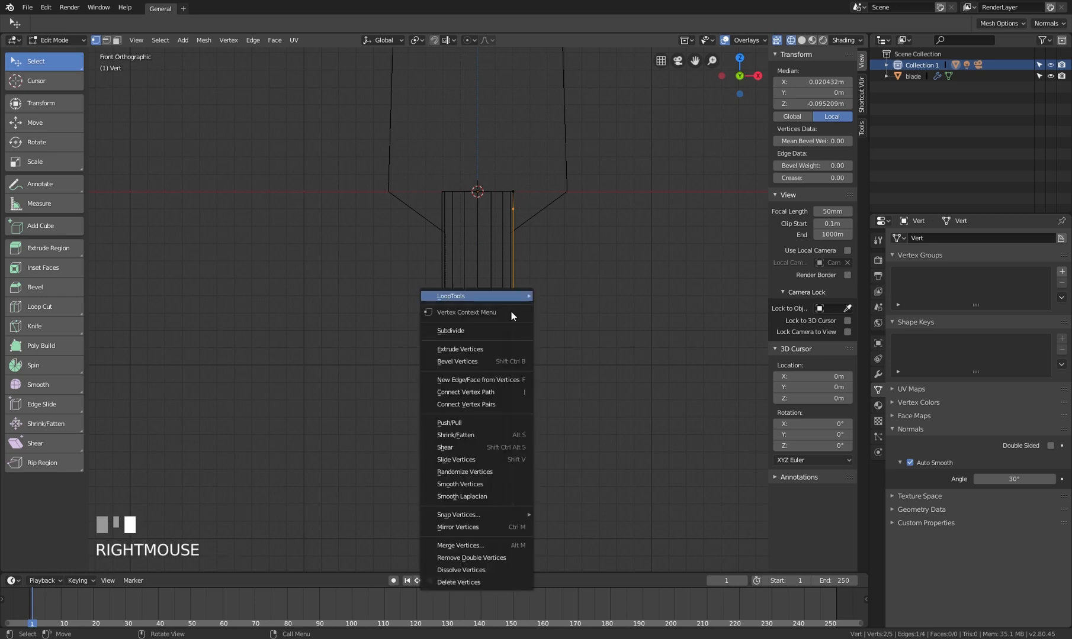
{"action": "left_click", "coordinate": [468, 331]}
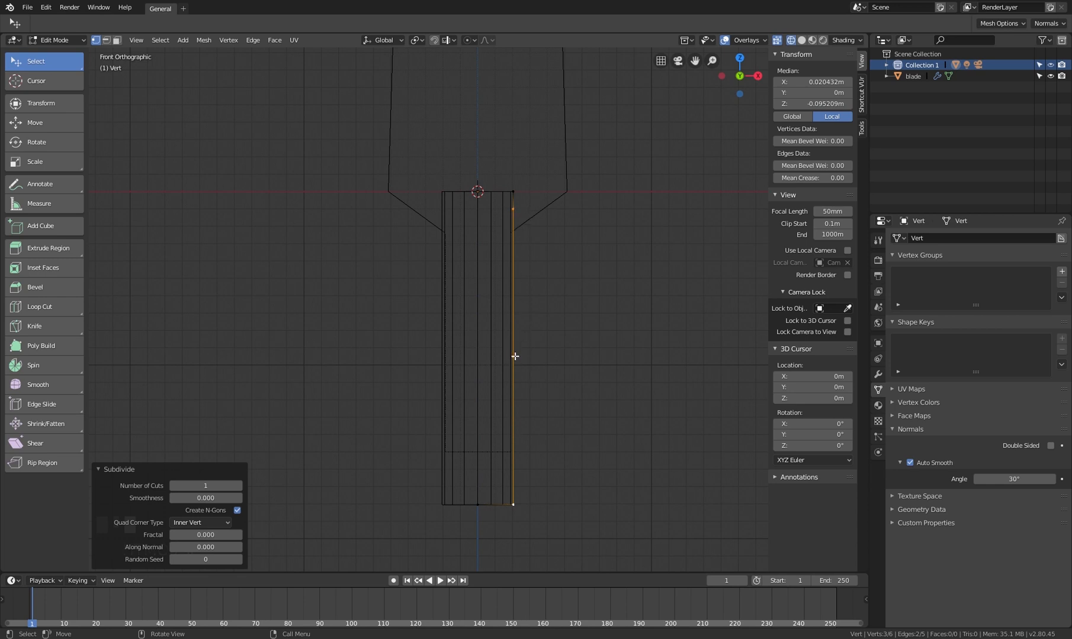
Move the grip profile's new middle vertex inward about 0.011 m along X
{"action": "left_click", "coordinate": [514, 357]}
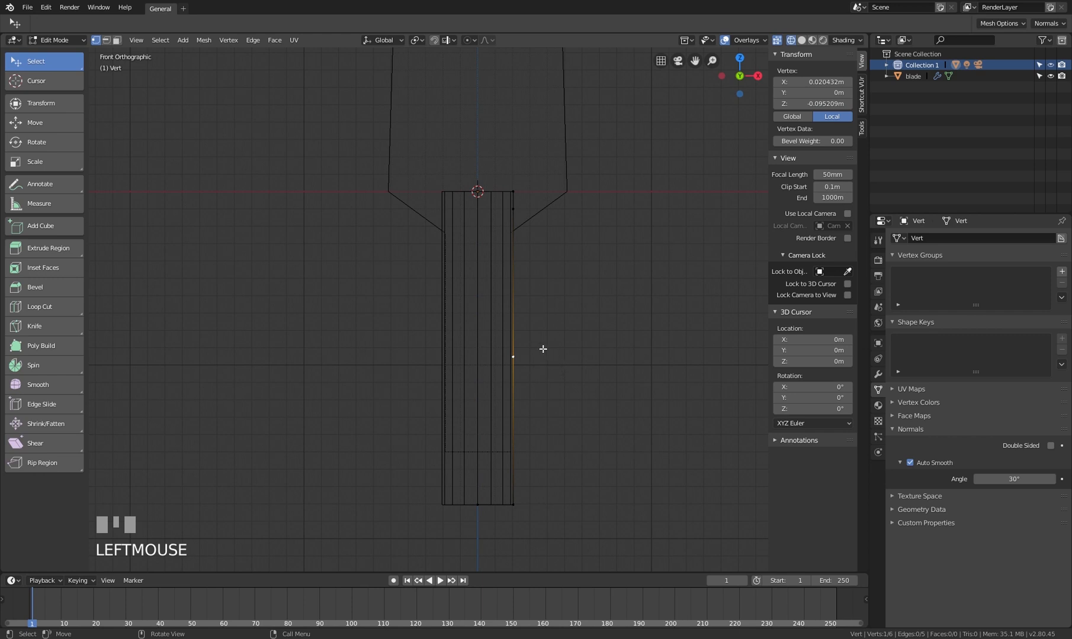
{"action": "key", "text": "g"}
{"action": "key", "text": "x"}
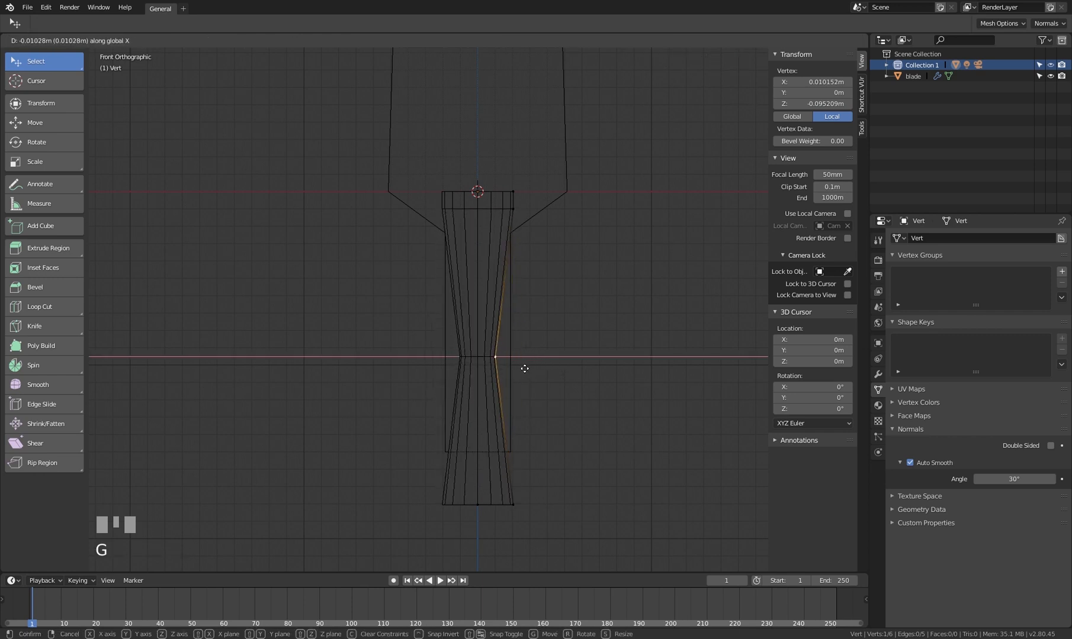
{"action": "left_click", "coordinate": [524, 369]}
{"action": "scroll", "coordinate": [522, 405], "scroll_direction": "up", "scroll_amount": 1}
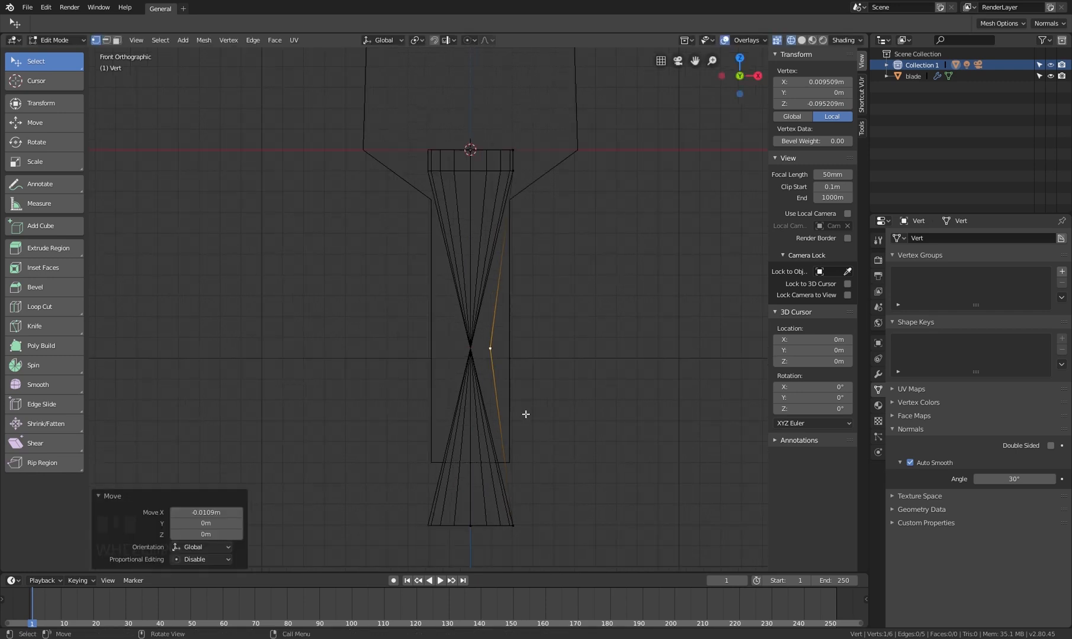
{"action": "middle_click_drag", "start_coordinate": [503, 330], "coordinate": [492, 309], "text": "shift"}
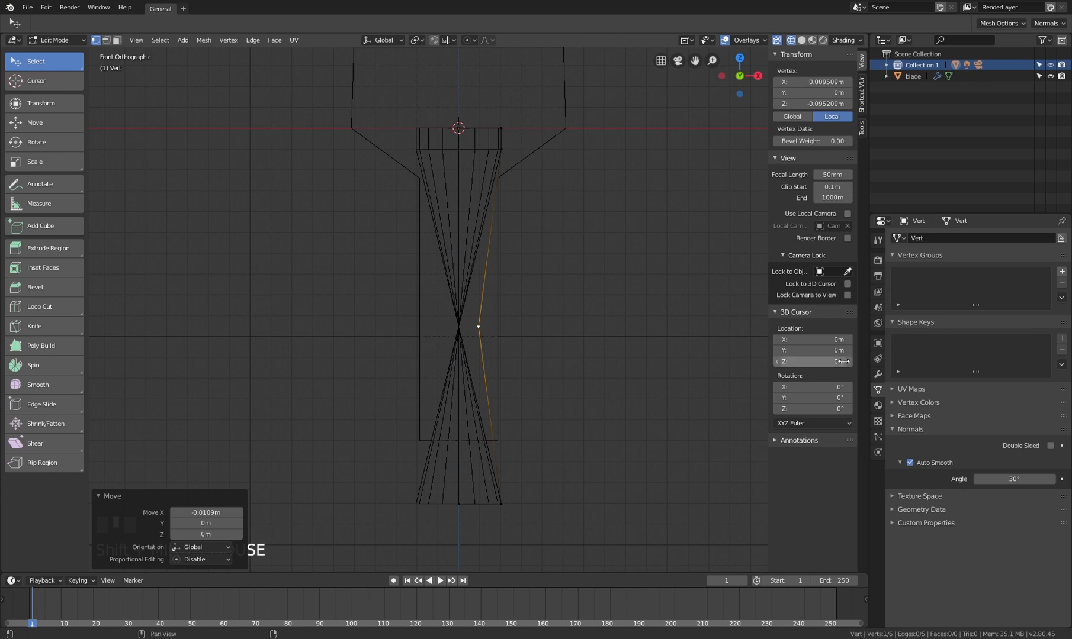
Set the Screw modifier's merge distance on the grip to 0.001 m, viewing it in solid shading
{"action": "left_click", "coordinate": [878, 374]}
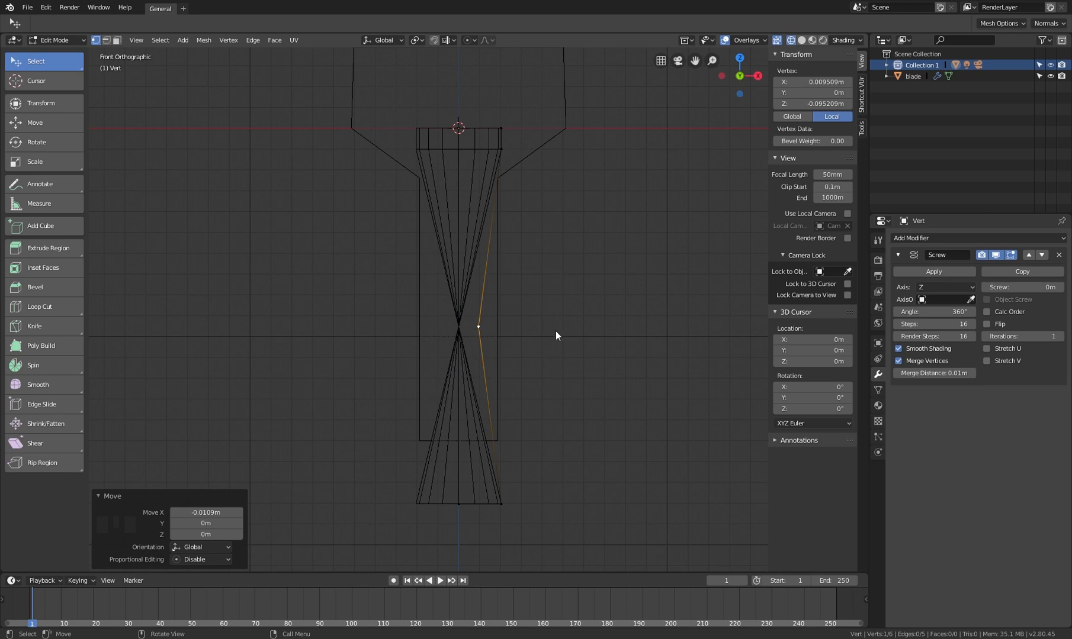
{"action": "key", "text": "z"}
{"action": "mouse_move", "coordinate": [576, 325]}
{"action": "middle_mouse_down"}
{"action": "mouse_move", "coordinate": [612, 343]}
{"action": "mouse_move", "coordinate": [579, 327]}
{"action": "middle_mouse_up"}
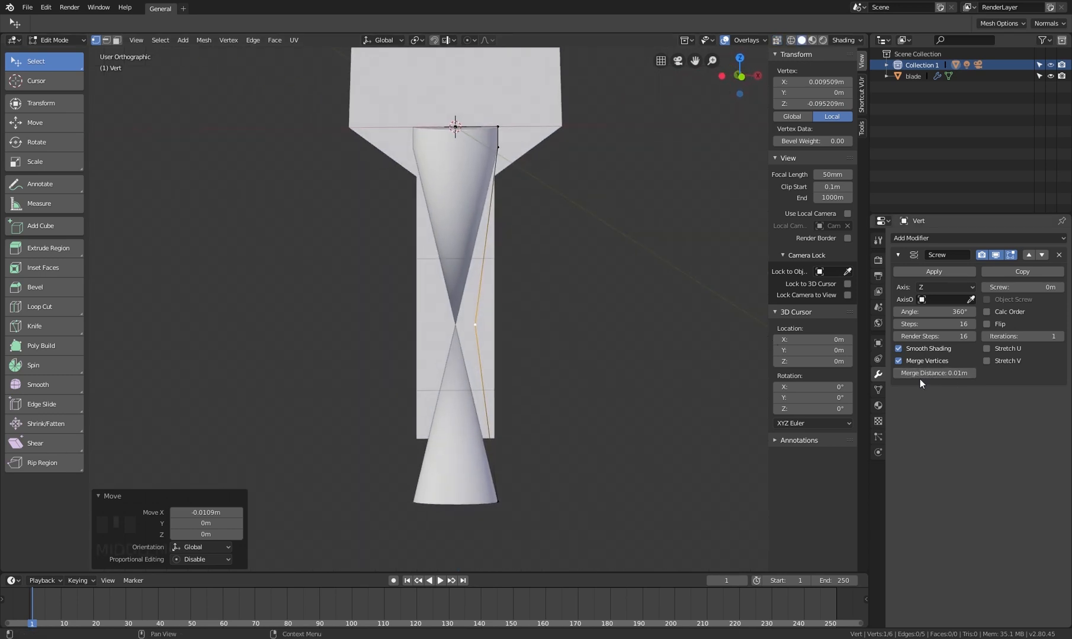
{"action": "left_click", "coordinate": [939, 376]}
{"action": "left_click", "coordinate": [951, 377]}
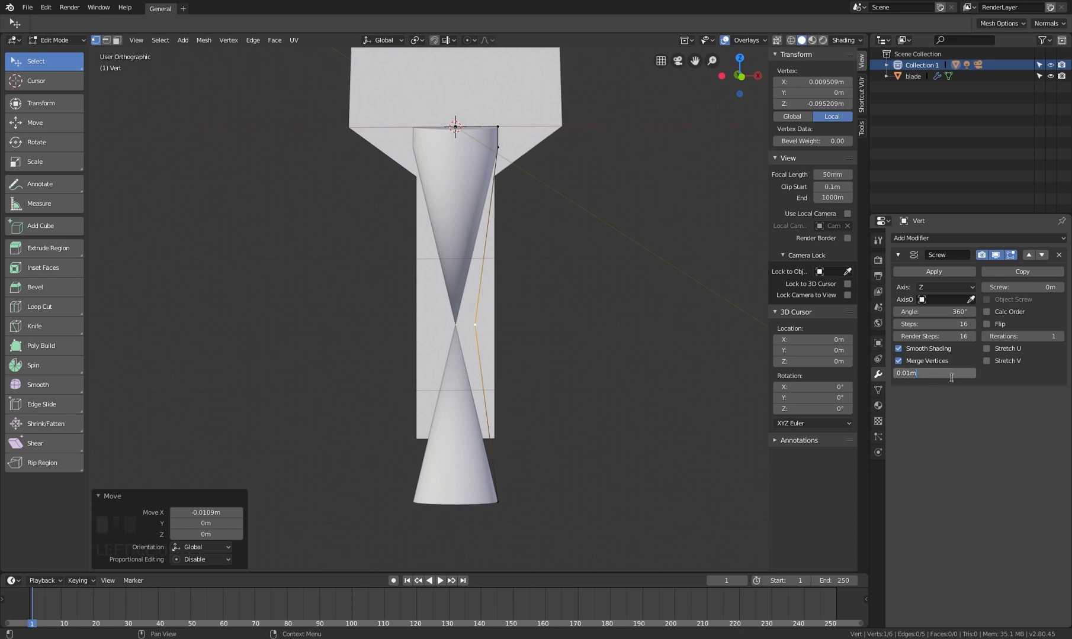
{"action": "key", "text": "Left"}
{"action": "key", "text": "BackSpace"}
{"action": "type", "text": "01"}
{"action": "key", "text": "Return"}
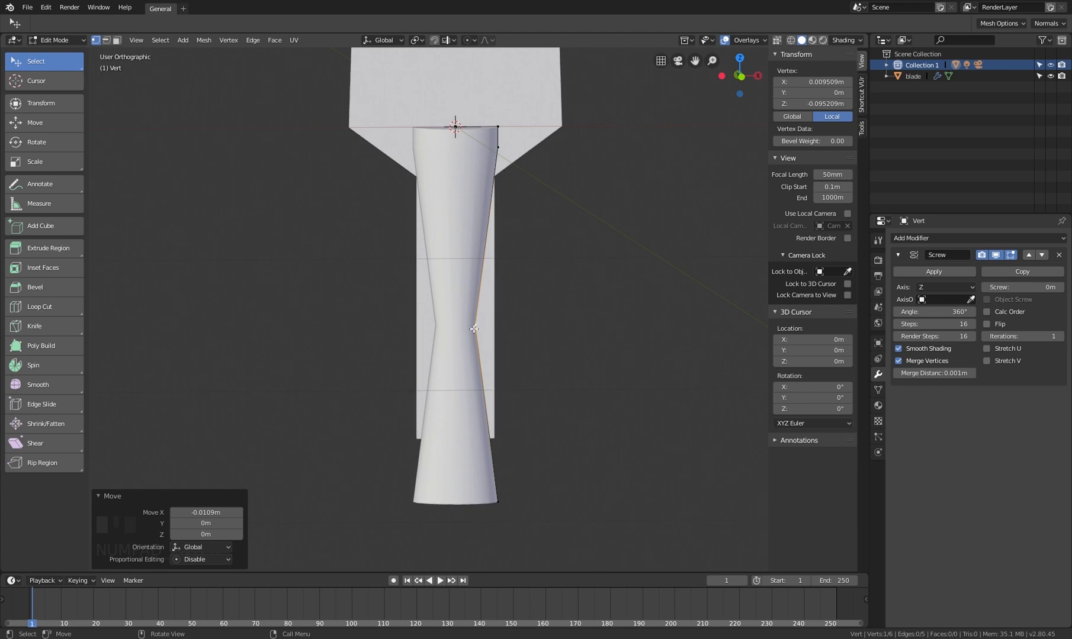
Return to the front view in wireframe shading around the grip profile's middle vertex
{"action": "key", "text": "KP_1"}
{"action": "key", "text": "z"}
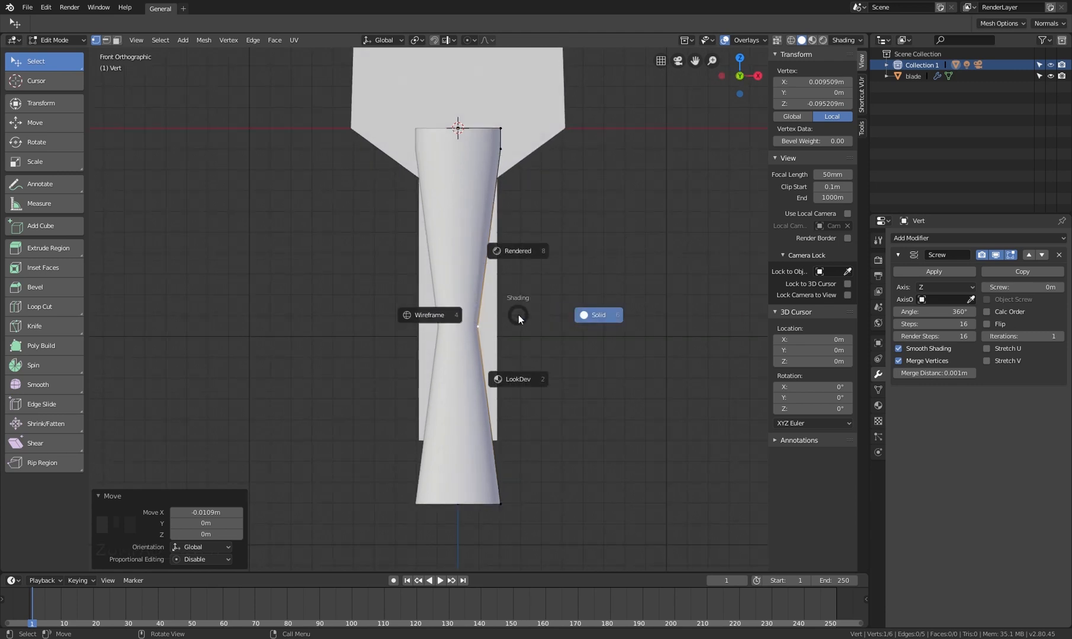
{"action": "left_click", "coordinate": [455, 314]}
{"action": "scroll", "coordinate": [502, 349], "scroll_direction": "up", "scroll_amount": 2}
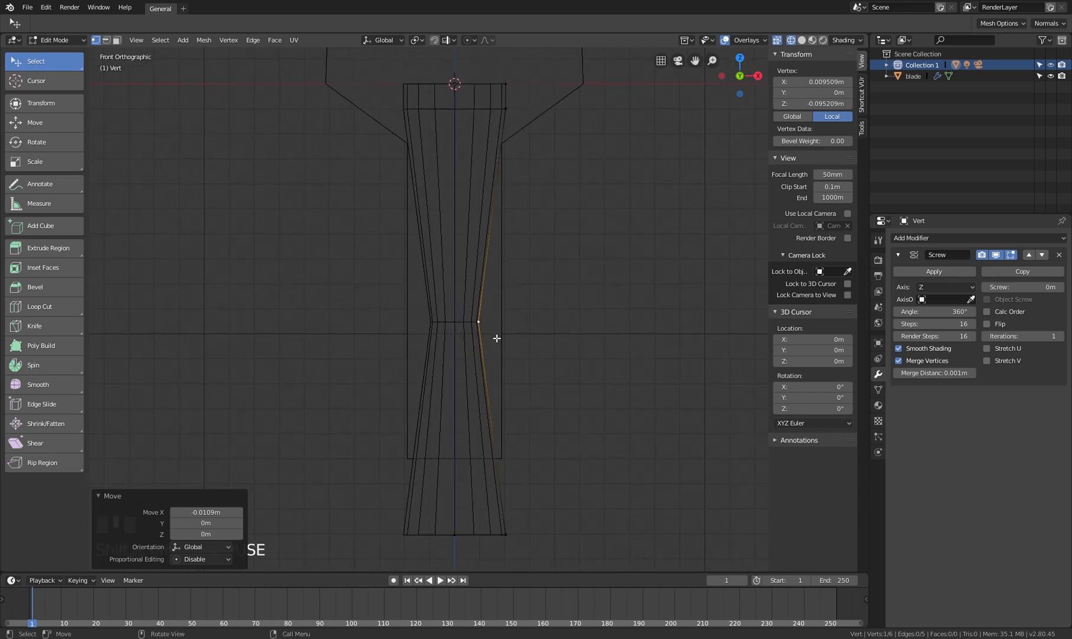
{"action": "scroll", "coordinate": [496, 338], "scroll_direction": "down", "scroll_amount": 1}
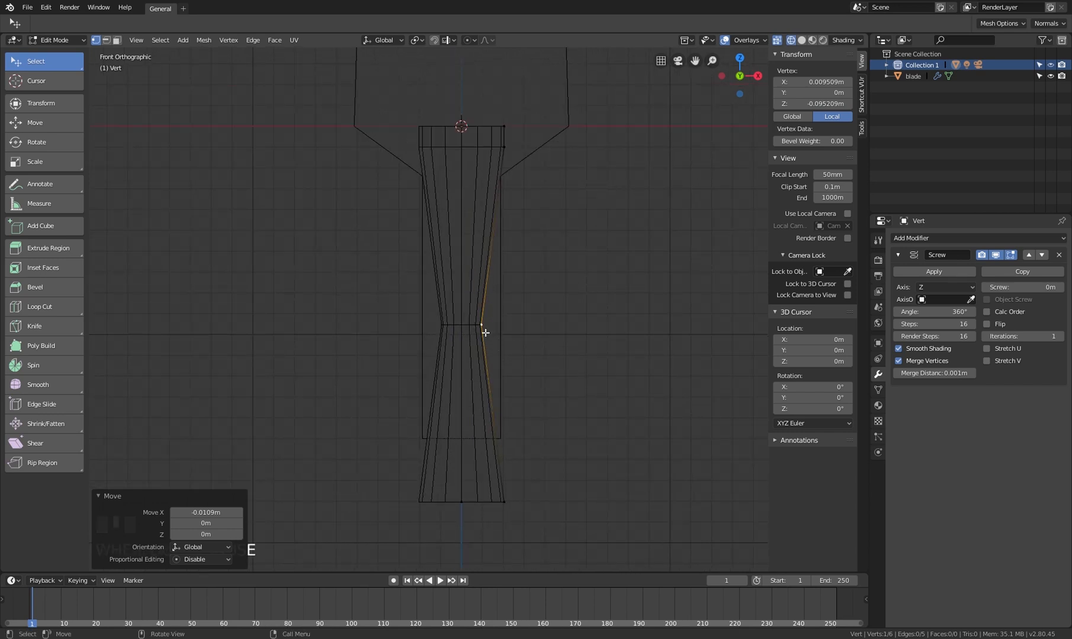
{"action": "left_click", "coordinate": [495, 326]}
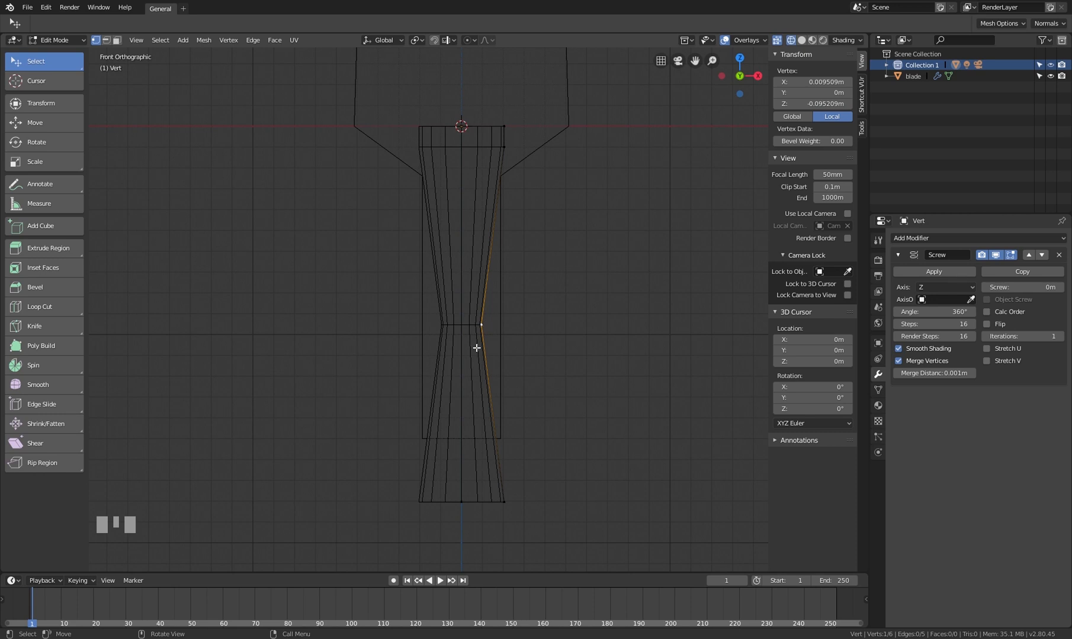
{"action": "right_click", "coordinate": [481, 325]}
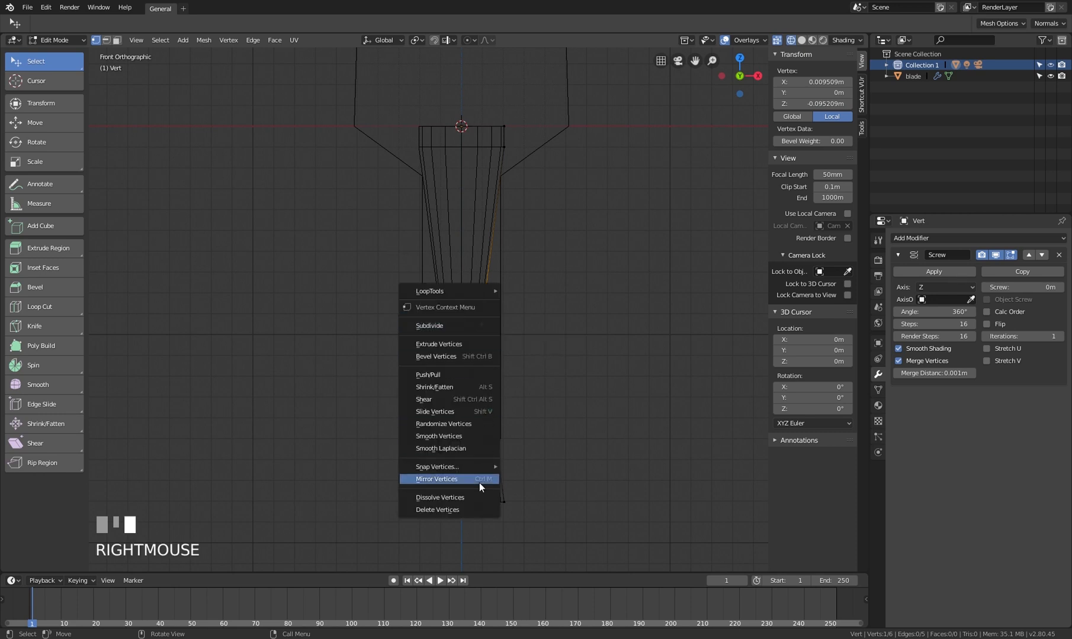
{"action": "key", "text": "Escape"}
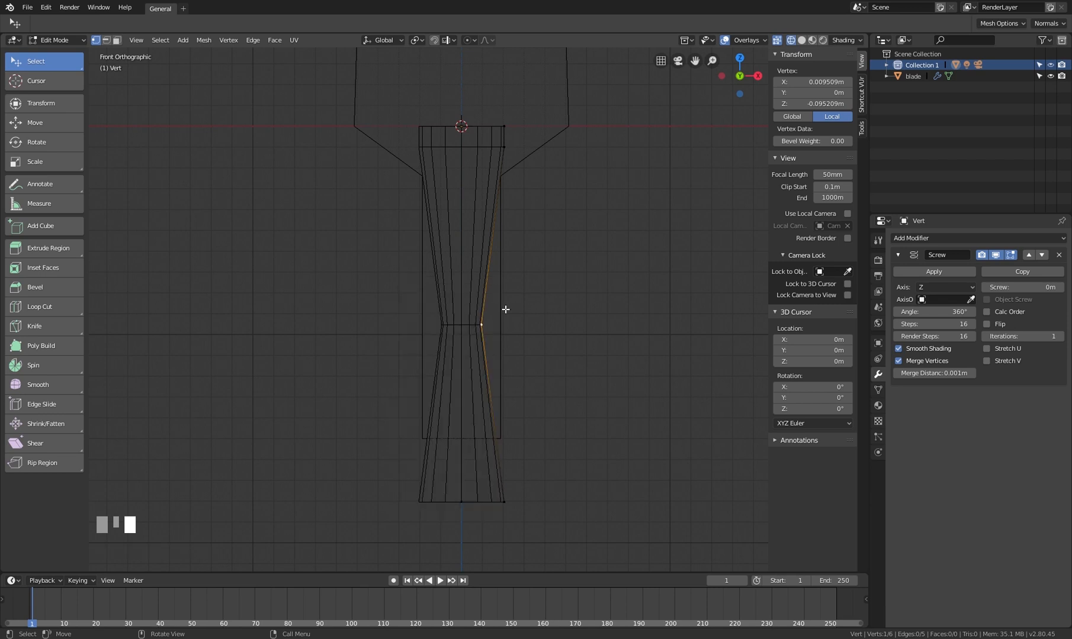
{"action": "right_click", "coordinate": [480, 326]}
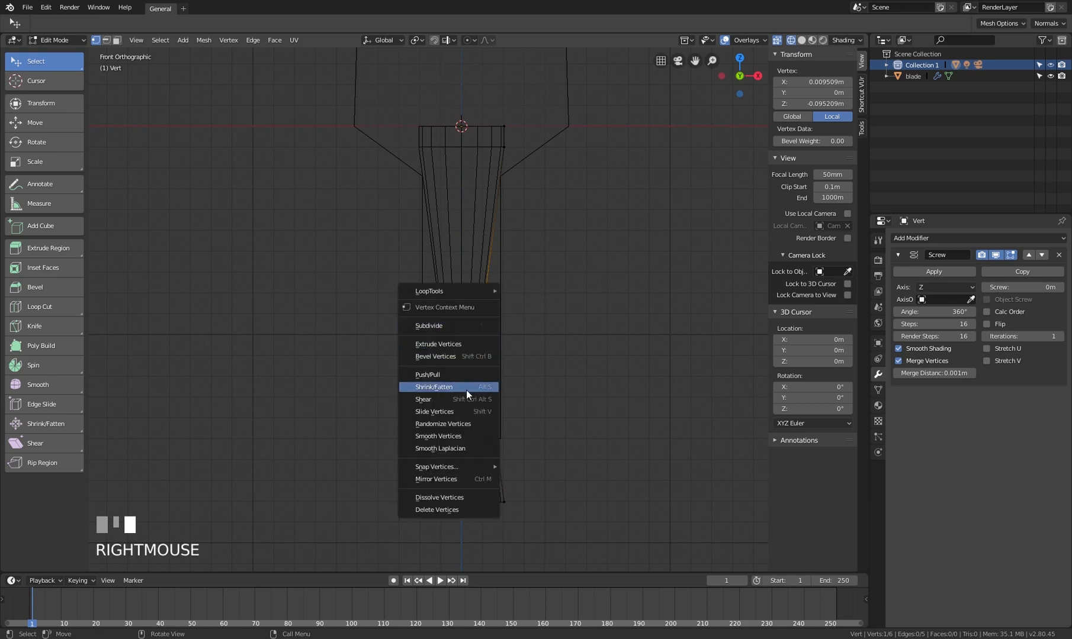
{"action": "left_click", "coordinate": [451, 356]}
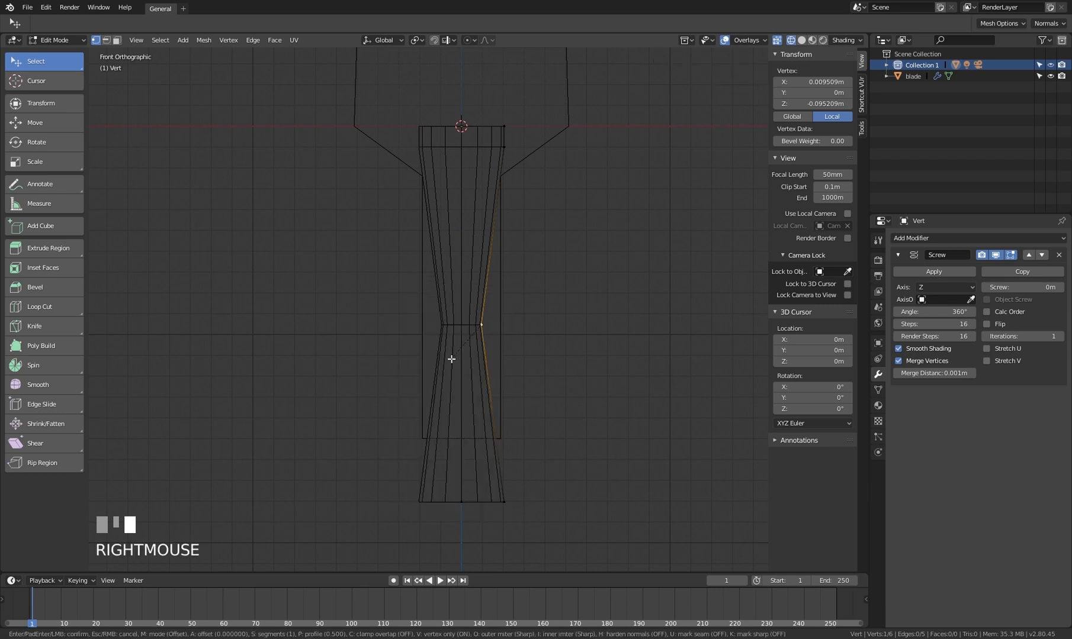
{"action": "scroll", "coordinate": [537, 422], "scroll_direction": "up", "scroll_amount": 3}
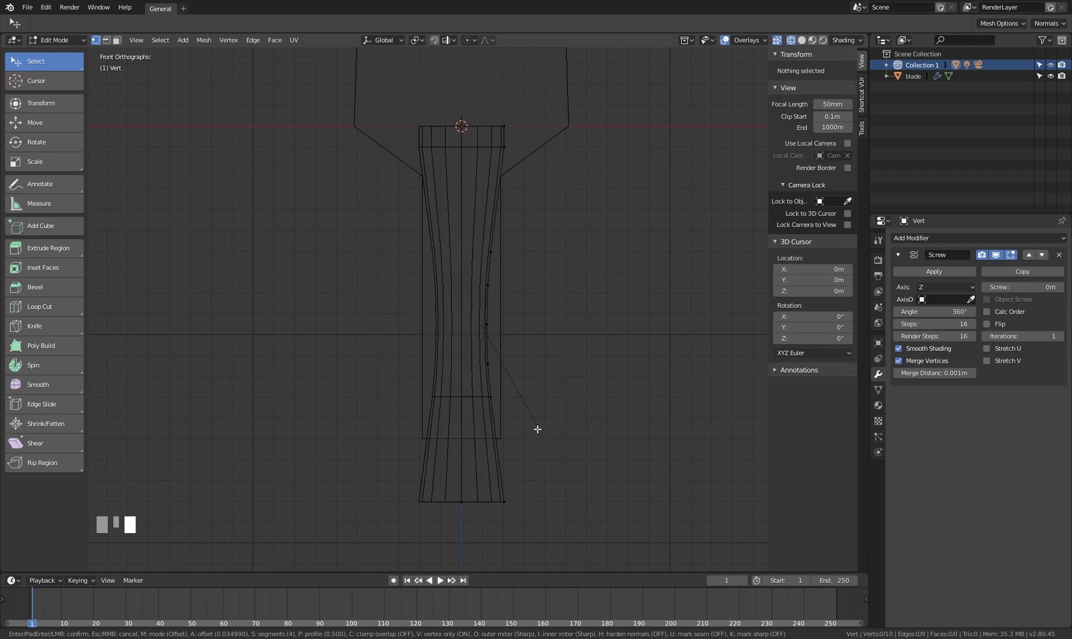
{"action": "right_click", "coordinate": [543, 440]}
{"action": "left_click_drag", "start_coordinate": [484, 327], "coordinate": [546, 345]}
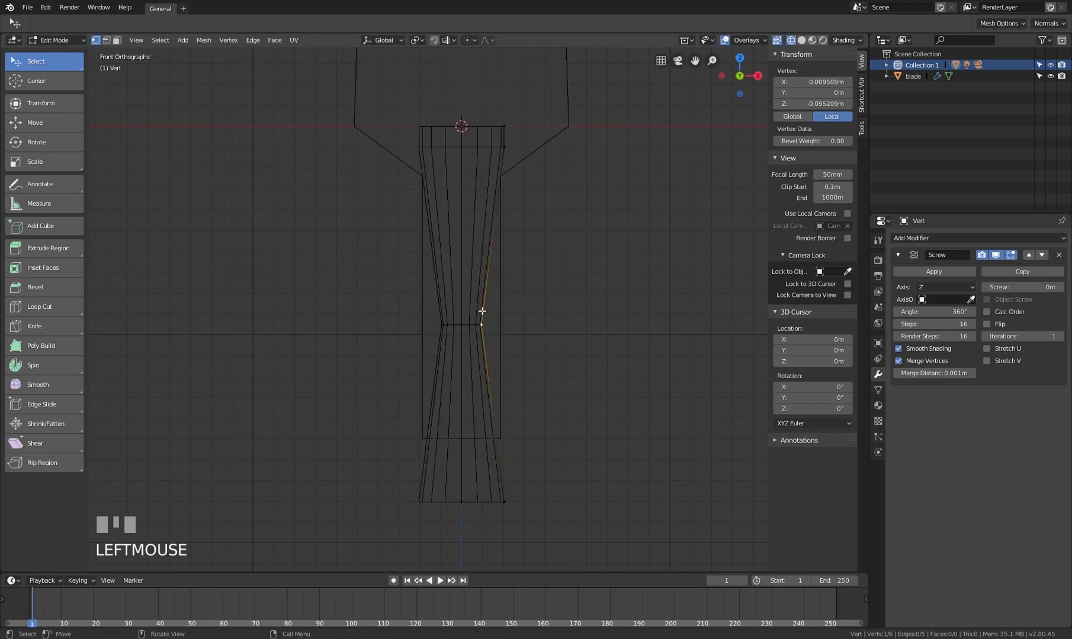
{"action": "left_click", "coordinate": [228, 41]}
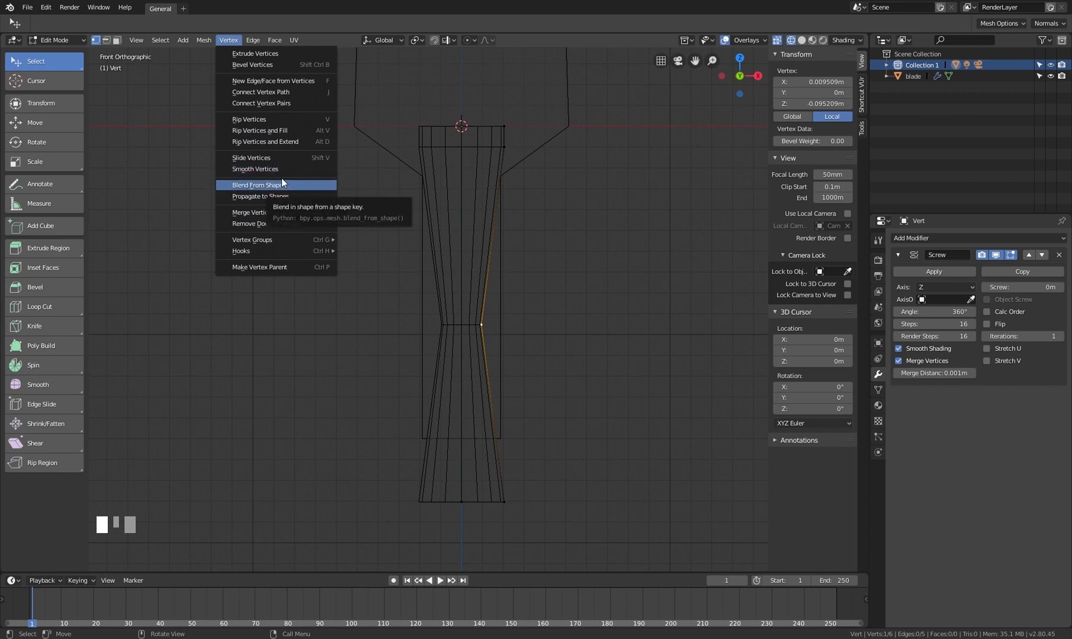
{"action": "left_click", "coordinate": [275, 63]}
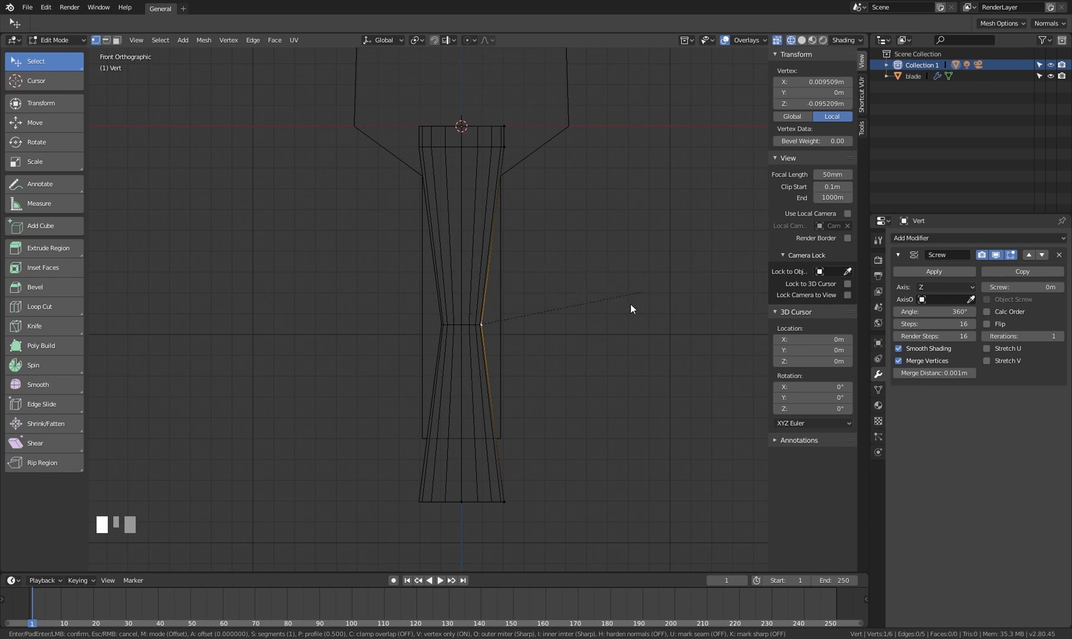
{"action": "right_click", "coordinate": [374, 203]}
{"action": "left_click", "coordinate": [227, 40]}
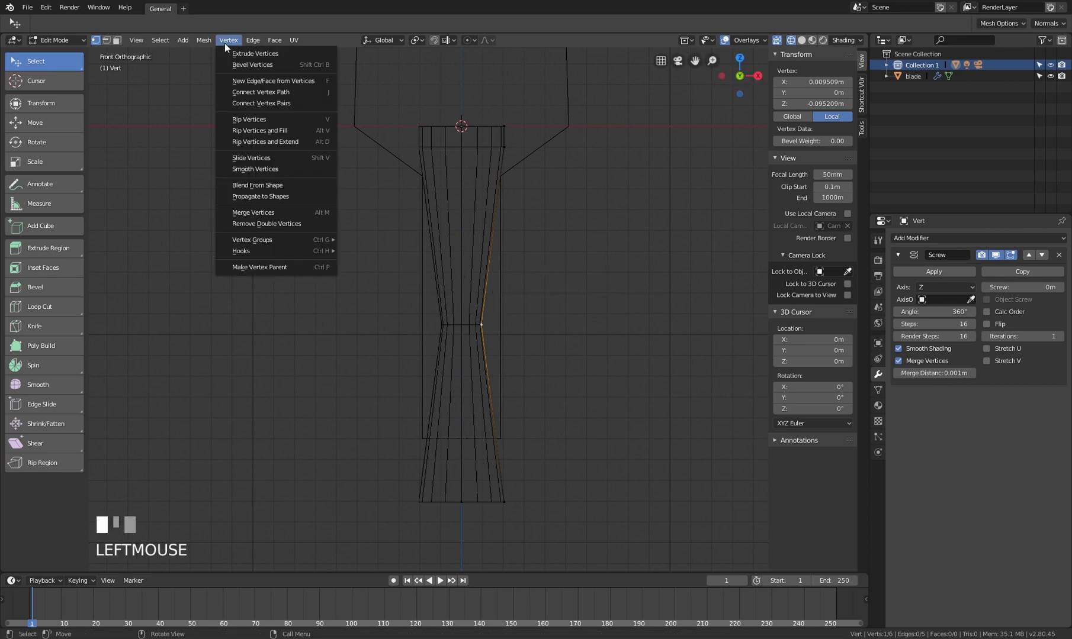
{"action": "left_click", "coordinate": [240, 64]}
{"action": "right_click", "coordinate": [553, 242]}
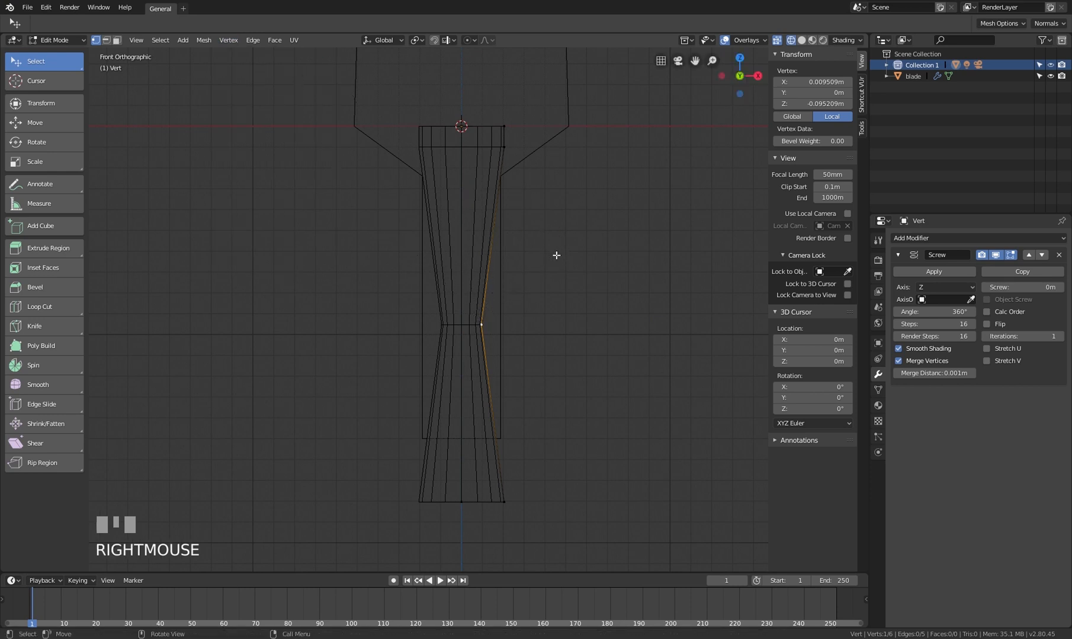
{"action": "left_click_drag", "start_coordinate": [557, 254], "coordinate": [568, 354]}
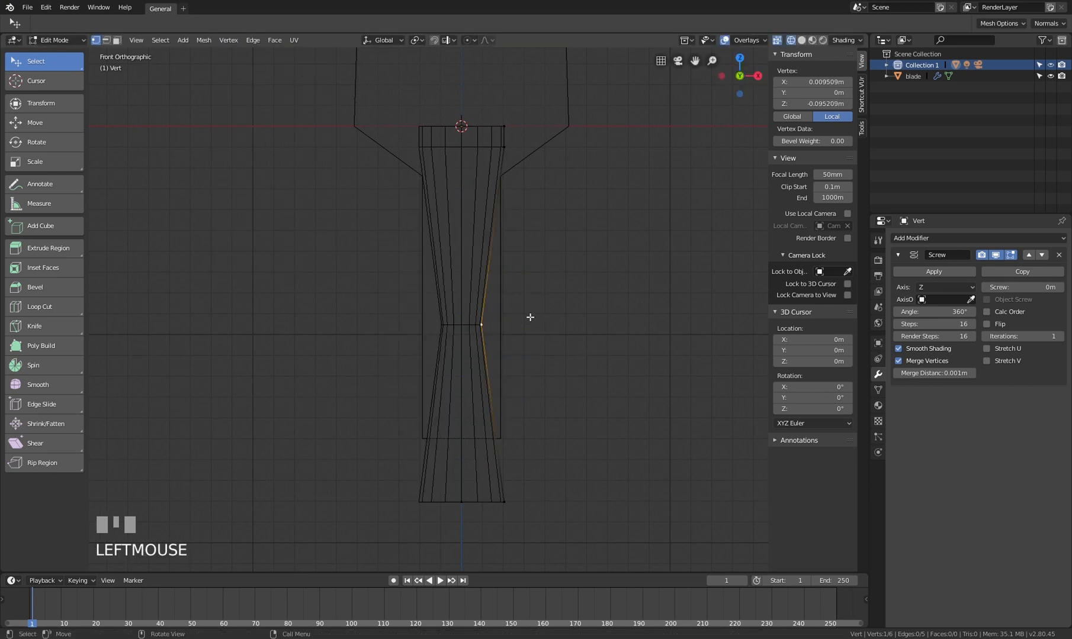
Bevel the grip profile's middle vertex with Vertex Only, 8 segments and an amount of about 0.072 to curve the grip inward
{"action": "key", "text": "ctrl+shift+b"}
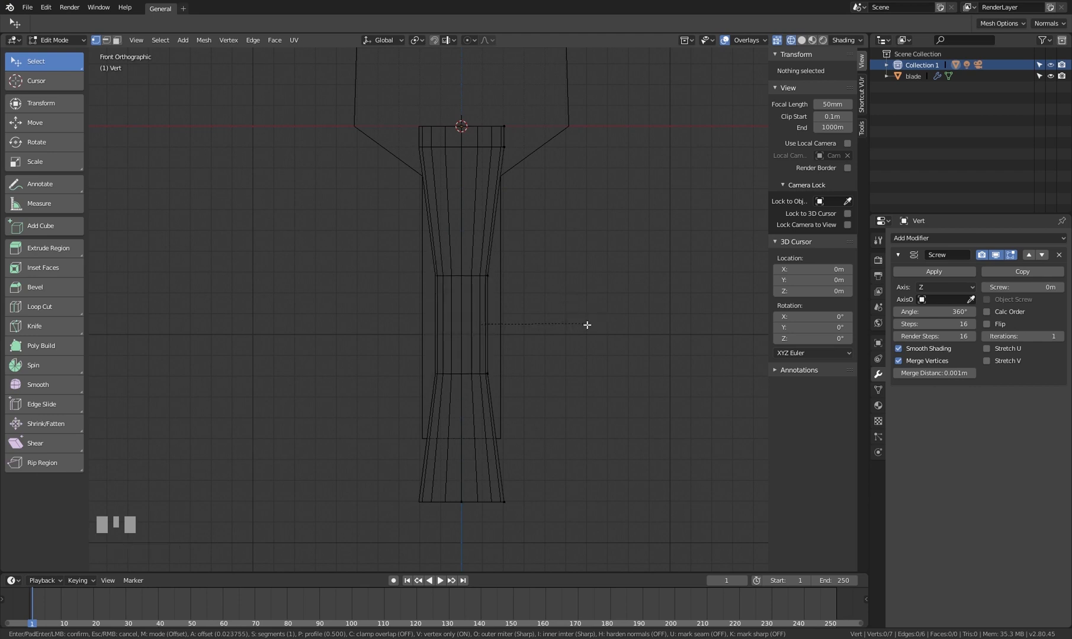
{"action": "scroll", "coordinate": [613, 328], "scroll_direction": "up", "scroll_amount": 2}
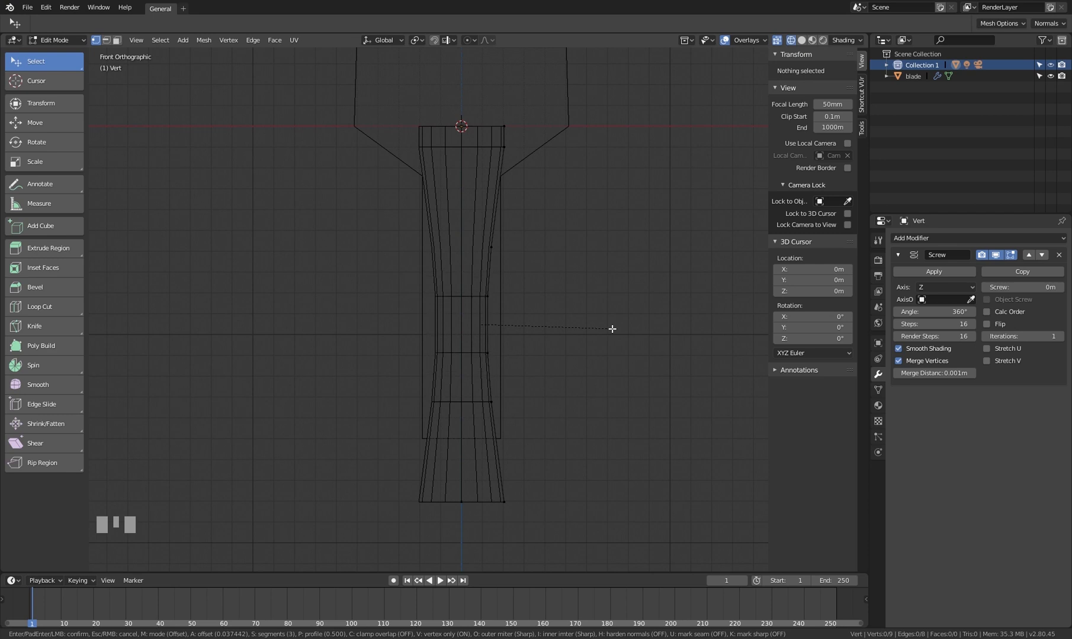
{"action": "scroll", "coordinate": [612, 328], "scroll_direction": "up", "scroll_amount": 2}
{"action": "scroll", "coordinate": [661, 317], "scroll_direction": "up", "scroll_amount": 1}
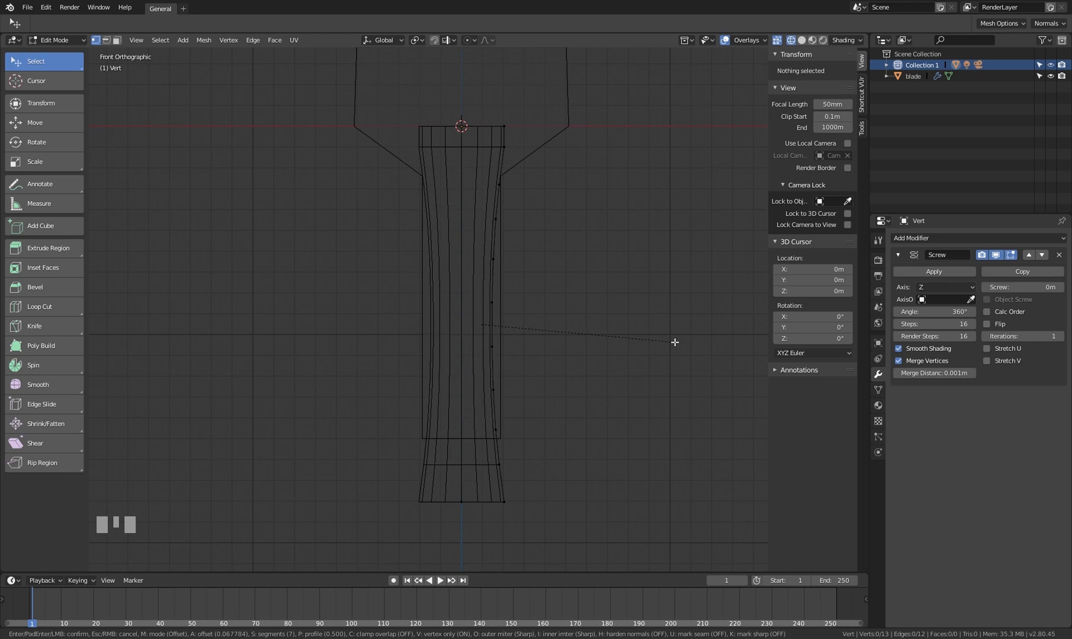
{"action": "left_click", "coordinate": [683, 341]}
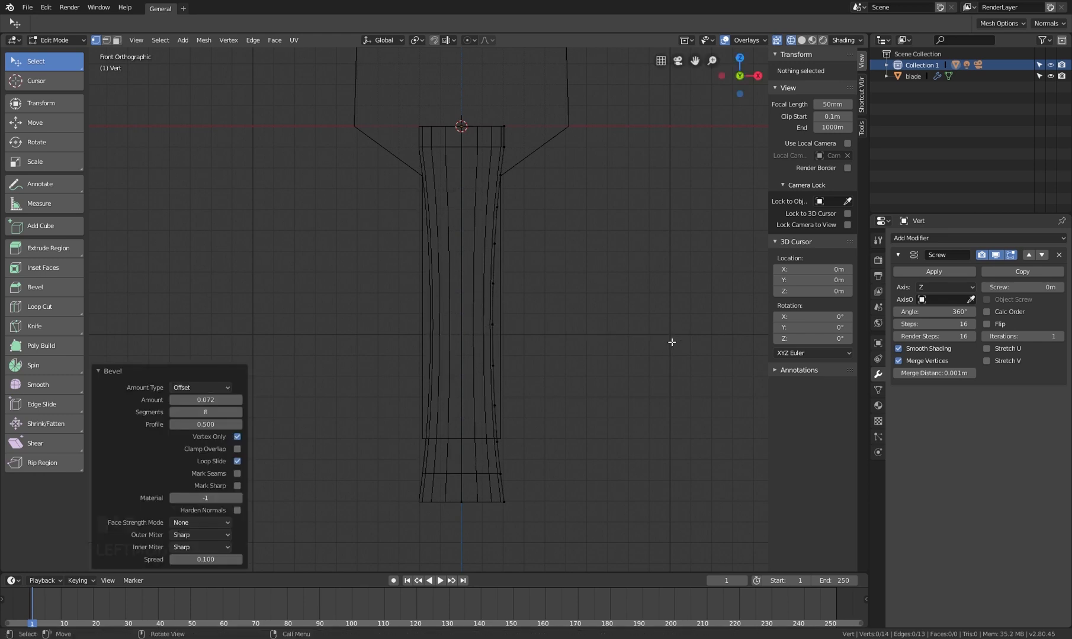
Switch to solid shading and leave Edit Mode to check the curved grip's faces from below
{"action": "key", "text": "z"}
{"action": "left_click", "coordinate": [626, 297]}
{"action": "mouse_move", "coordinate": [627, 296]}
{"action": "middle_mouse_down"}
{"action": "mouse_move", "coordinate": [560, 308]}
{"action": "mouse_move", "coordinate": [599, 378]}
{"action": "mouse_move", "coordinate": [533, 390]}
{"action": "mouse_move", "coordinate": [440, 294]}
{"action": "mouse_move", "coordinate": [439, 322]}
{"action": "middle_mouse_up"}
{"action": "key", "text": "Tab"}
{"action": "key", "text": "Tab"}
{"action": "middle_click_drag", "start_coordinate": [468, 276], "coordinate": [484, 228]}
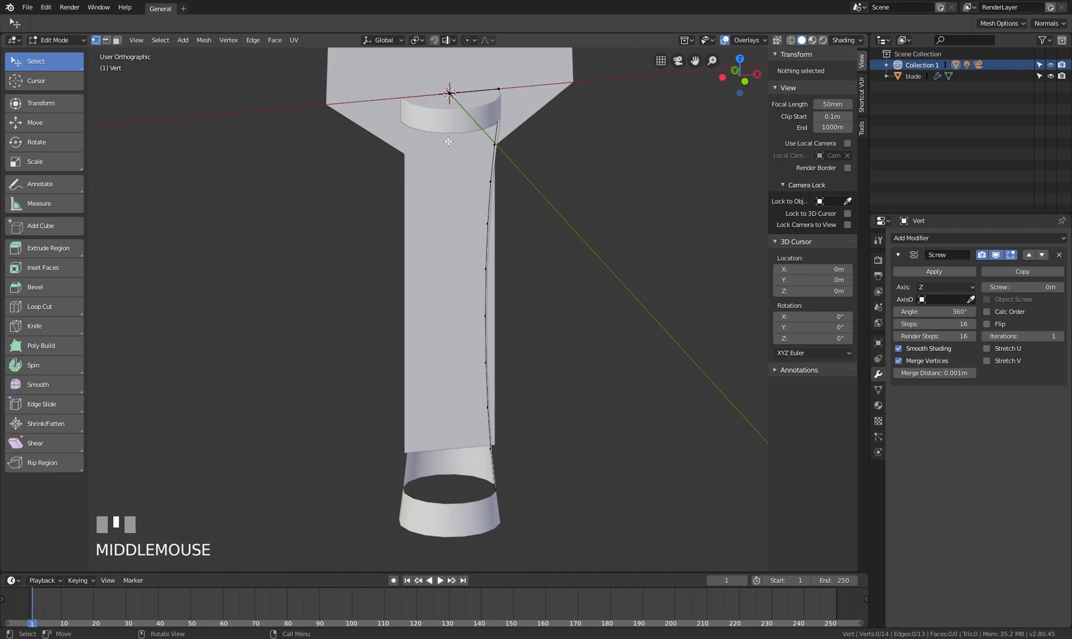
{"action": "middle_click_drag", "start_coordinate": [490, 361], "coordinate": [514, 178]}
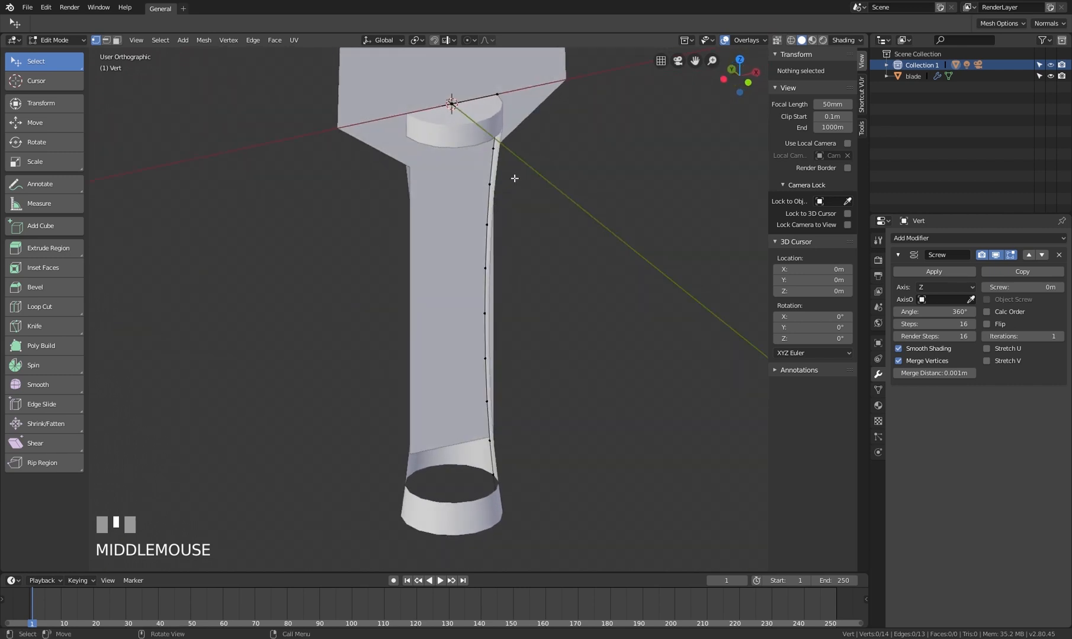
{"action": "key", "text": "Tab"}
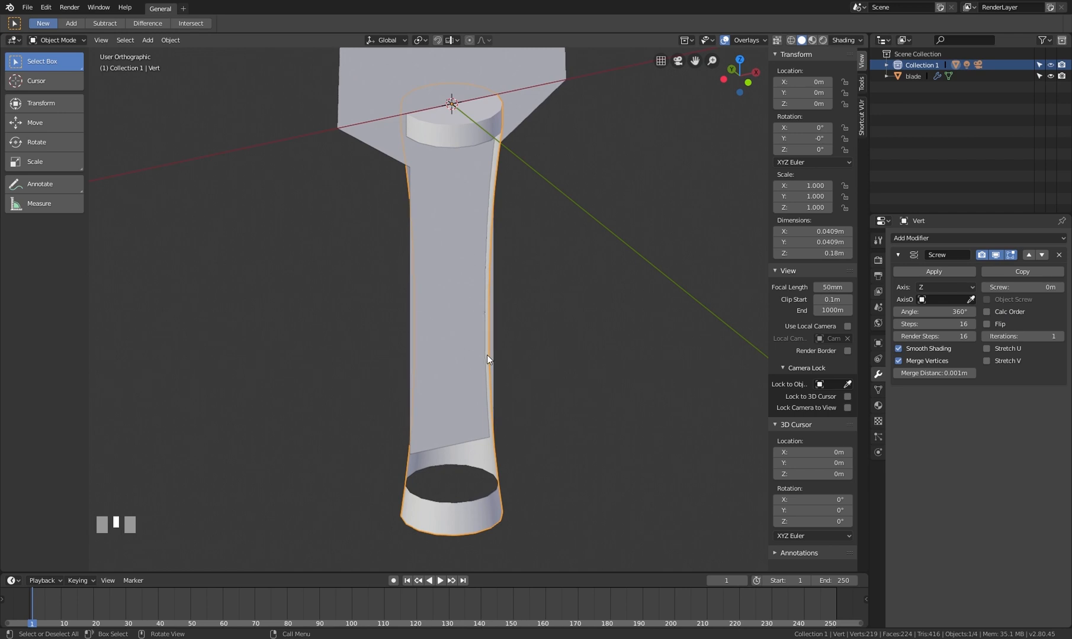
Enable Calc Order and Flip in the grip's Screw modifier to correct its face normals
{"action": "mouse_move", "coordinate": [512, 312]}
{"action": "middle_mouse_down"}
{"action": "mouse_move", "coordinate": [458, 314]}
{"action": "mouse_move", "coordinate": [459, 335]}
{"action": "mouse_move", "coordinate": [485, 302]}
{"action": "mouse_move", "coordinate": [497, 311]}
{"action": "middle_mouse_up"}
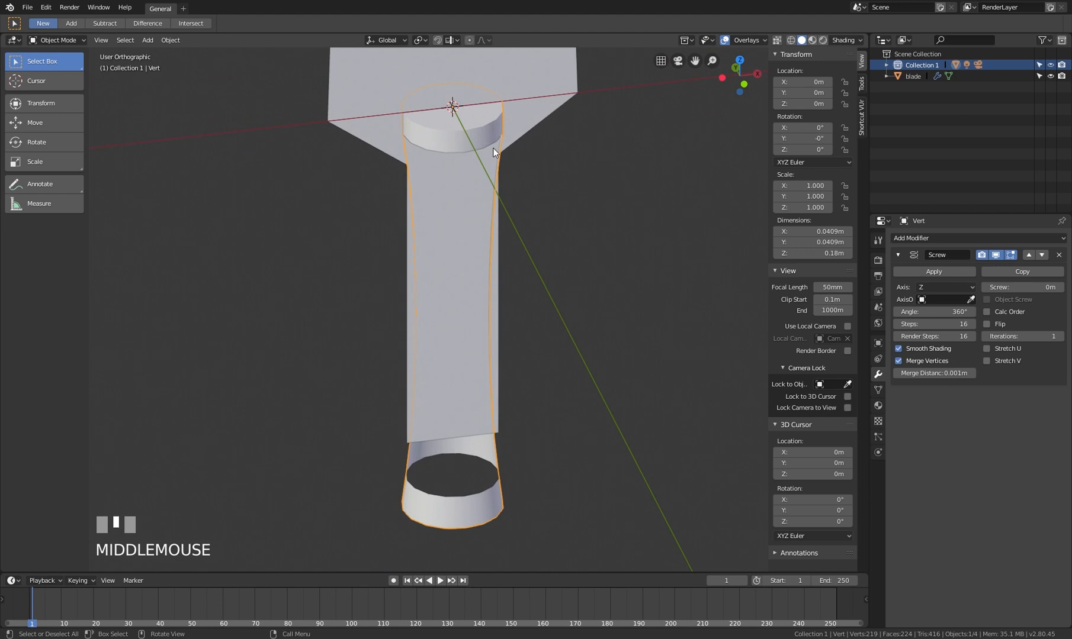
{"action": "left_click", "coordinate": [1004, 312]}
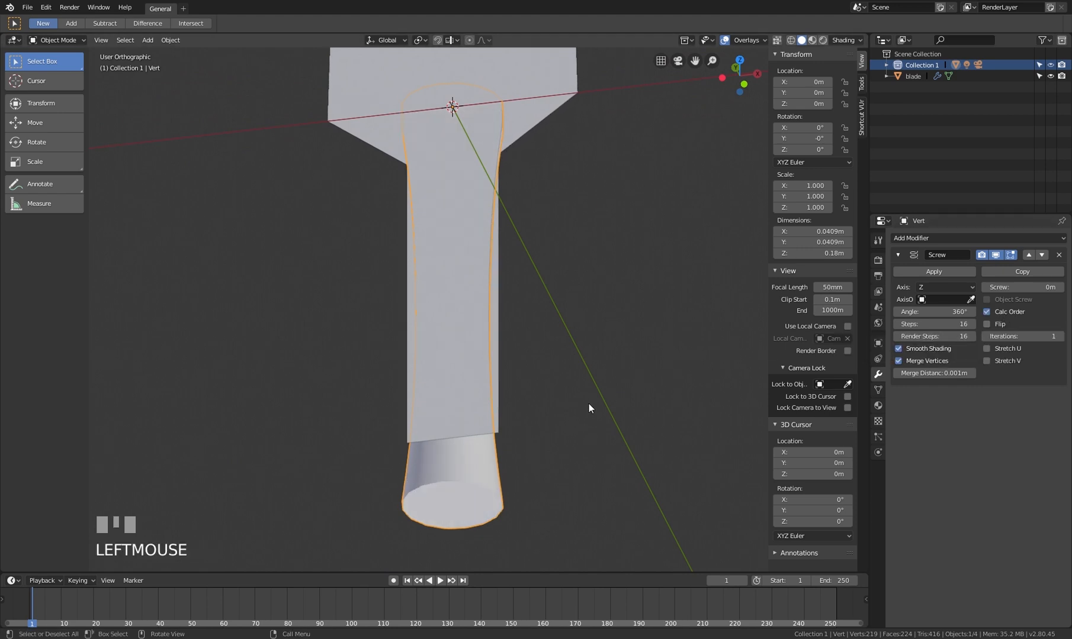
{"action": "middle_click_drag", "start_coordinate": [589, 407], "coordinate": [495, 354], "text": "shift"}
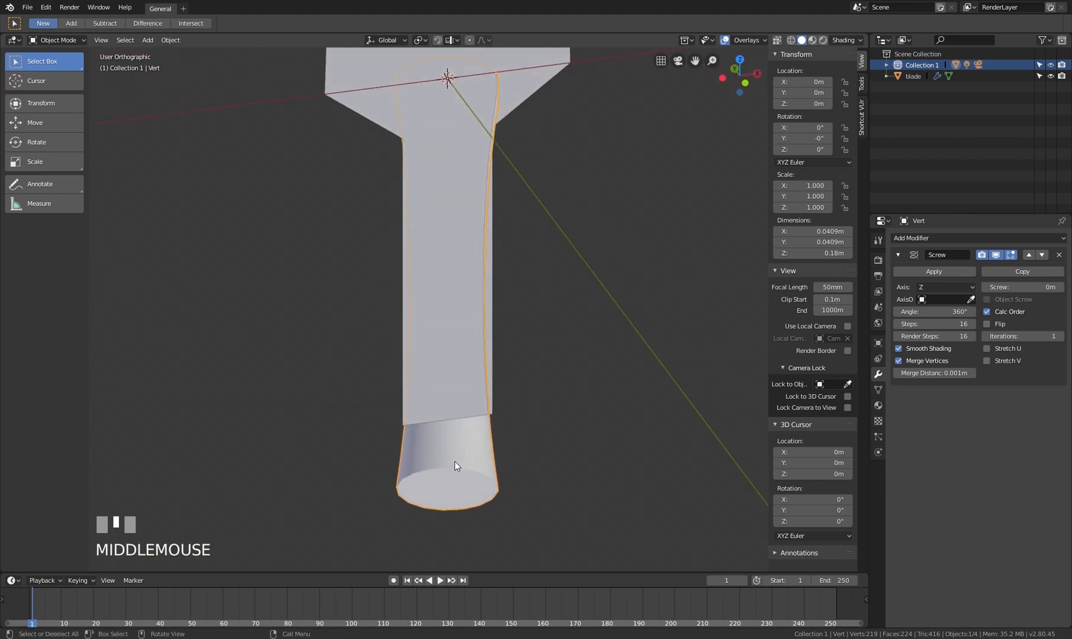
{"action": "mouse_move", "coordinate": [455, 463]}
{"action": "middle_mouse_down"}
{"action": "mouse_move", "coordinate": [452, 486]}
{"action": "mouse_move", "coordinate": [443, 400]}
{"action": "mouse_move", "coordinate": [445, 450]}
{"action": "middle_mouse_up"}
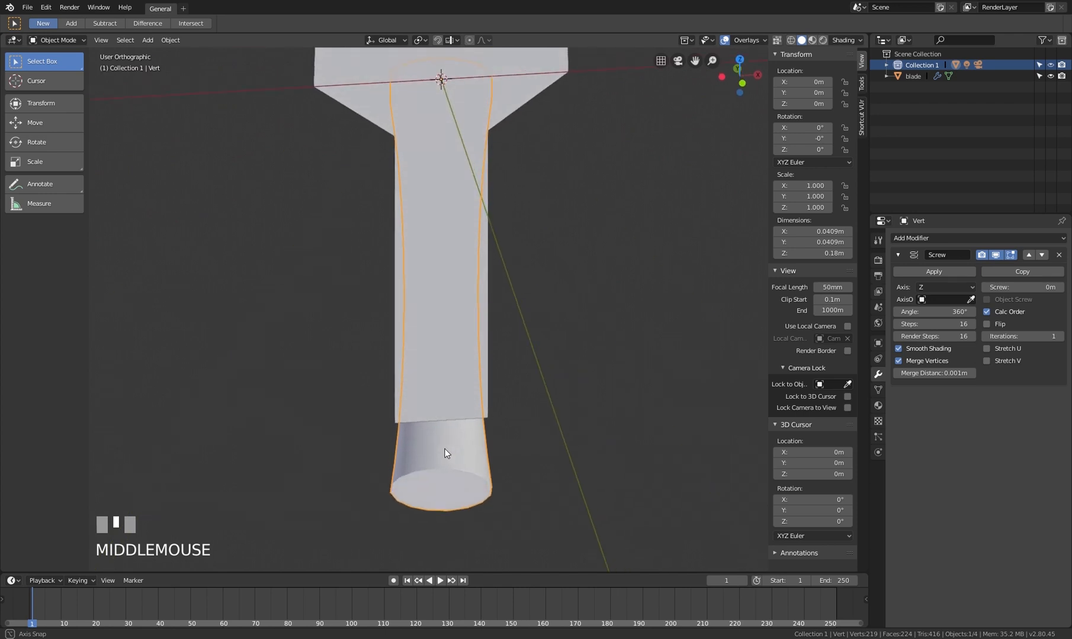
{"action": "left_click", "coordinate": [989, 324]}
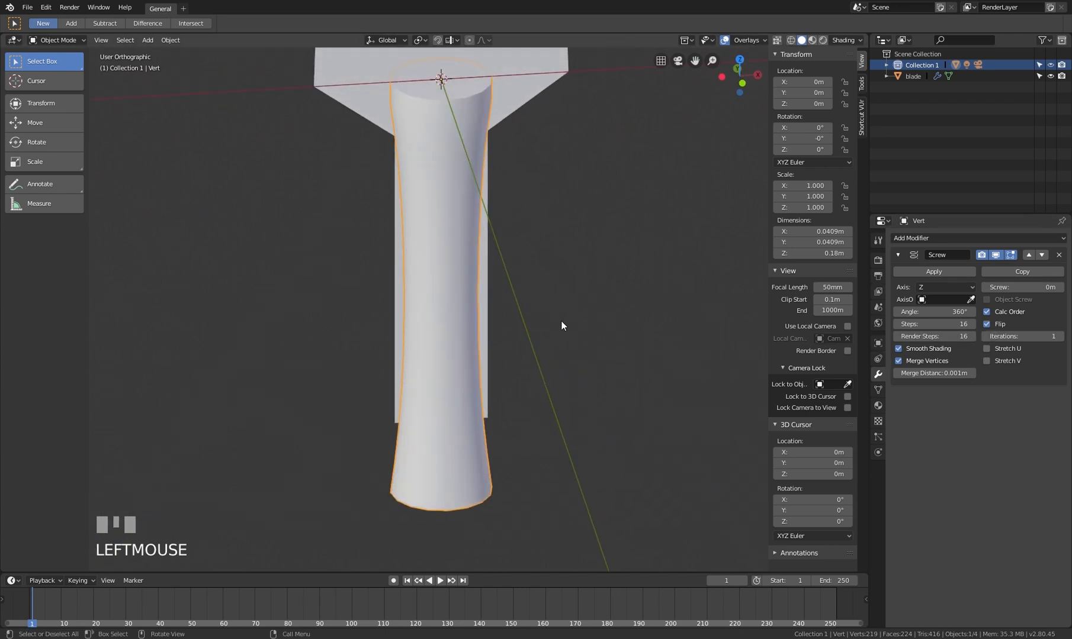
Examine the grip's shape and proportions against the blade at several zoom levels and from the front
{"action": "mouse_move", "coordinate": [533, 311]}
{"action": "middle_mouse_down"}
{"action": "mouse_move", "coordinate": [450, 285]}
{"action": "mouse_move", "coordinate": [436, 212]}
{"action": "mouse_move", "coordinate": [370, 270]}
{"action": "mouse_move", "coordinate": [424, 273]}
{"action": "middle_mouse_up"}
{"action": "scroll", "coordinate": [533, 328], "scroll_direction": "down", "scroll_amount": 4}
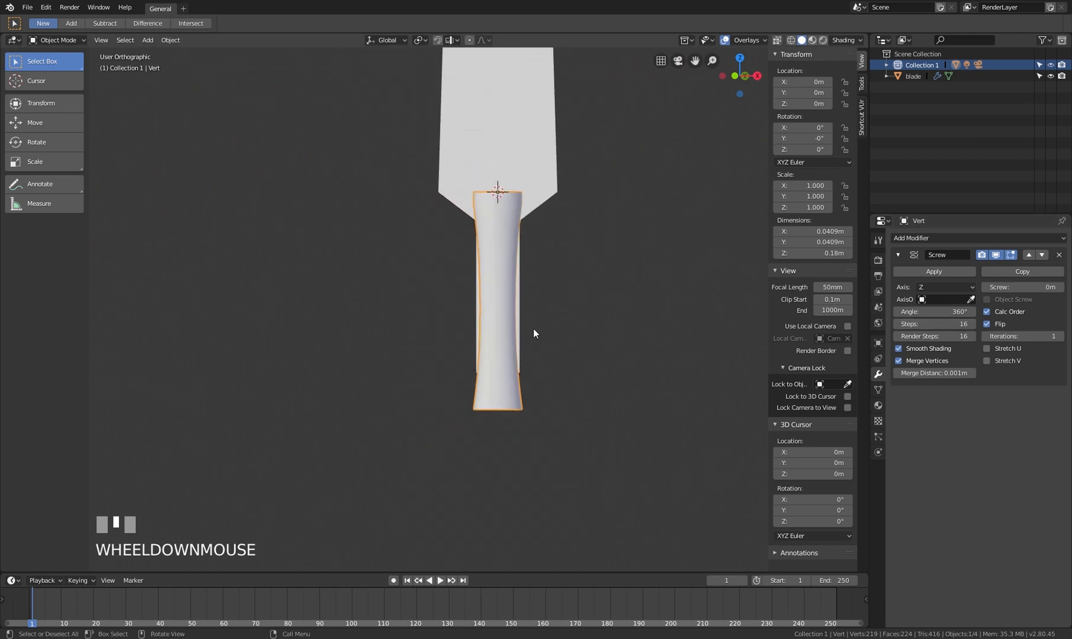
{"action": "middle_click_drag", "start_coordinate": [532, 328], "coordinate": [499, 303], "text": "shift"}
{"action": "scroll", "coordinate": [486, 342], "scroll_direction": "up", "scroll_amount": 2}
{"action": "scroll", "coordinate": [486, 343], "scroll_direction": "down", "scroll_amount": 2}
{"action": "scroll", "coordinate": [487, 352], "scroll_direction": "up", "scroll_amount": 4}
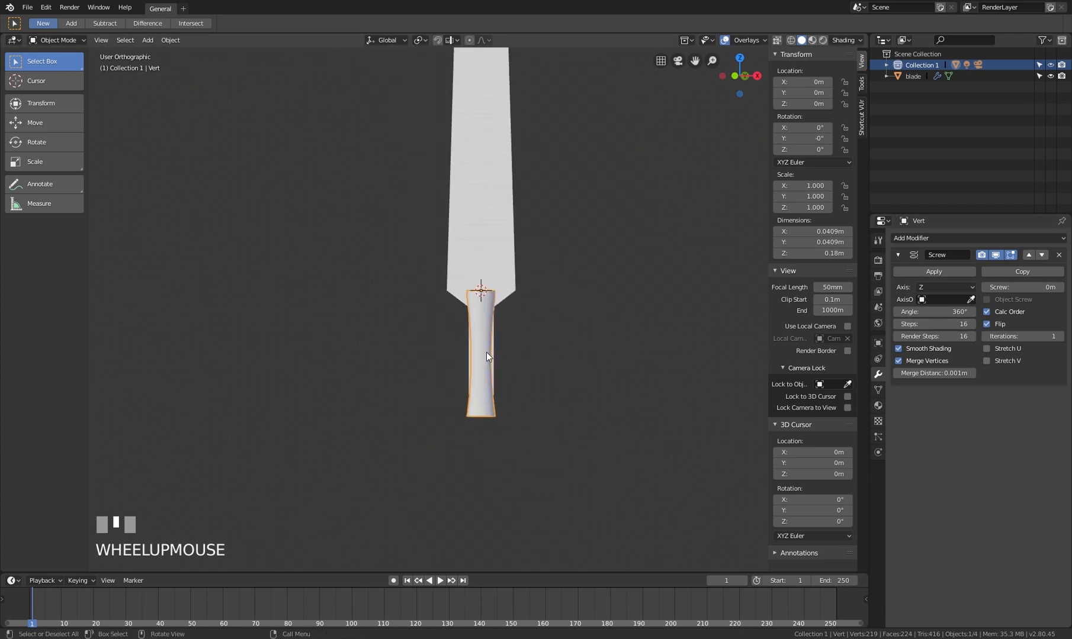
{"action": "key", "text": "KP_1"}
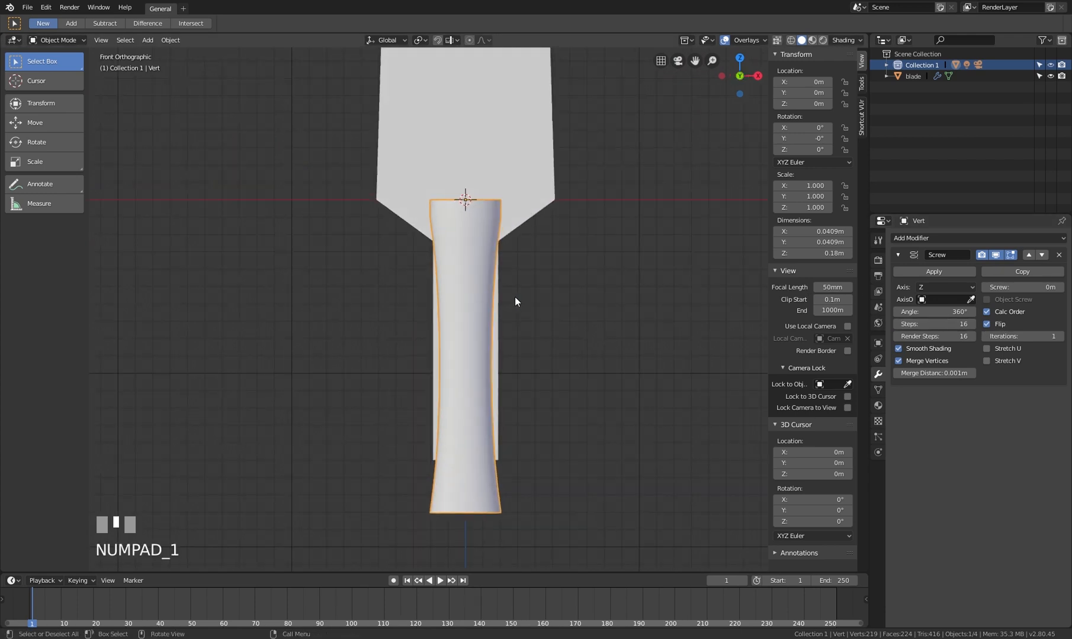
{"action": "scroll", "coordinate": [514, 284], "scroll_direction": "down", "scroll_amount": 1}
{"action": "middle_click_drag", "start_coordinate": [513, 283], "coordinate": [486, 342], "text": "shift"}
{"action": "scroll", "coordinate": [488, 383], "scroll_direction": "down", "scroll_amount": 6}
{"action": "middle_click_drag", "start_coordinate": [488, 384], "coordinate": [470, 361], "text": "shift"}
{"action": "scroll", "coordinate": [468, 414], "scroll_direction": "up", "scroll_amount": 5}
{"action": "scroll", "coordinate": [468, 391], "scroll_direction": "up", "scroll_amount": 1}
Show the grip profile in Edit Mode with wireframe shading and select its vertex path from the top centre to the bottom centre
{"action": "key", "text": "Tab"}
{"action": "key", "text": "z"}
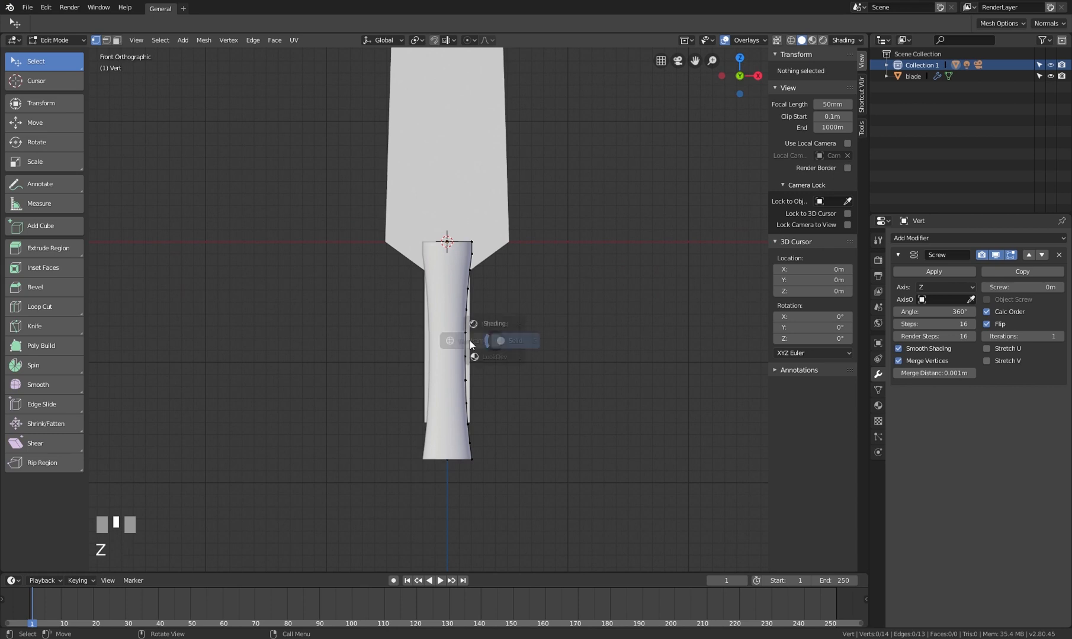
{"action": "scroll", "coordinate": [499, 243], "scroll_direction": "up", "scroll_amount": 1}
{"action": "left_click", "coordinate": [472, 223]}
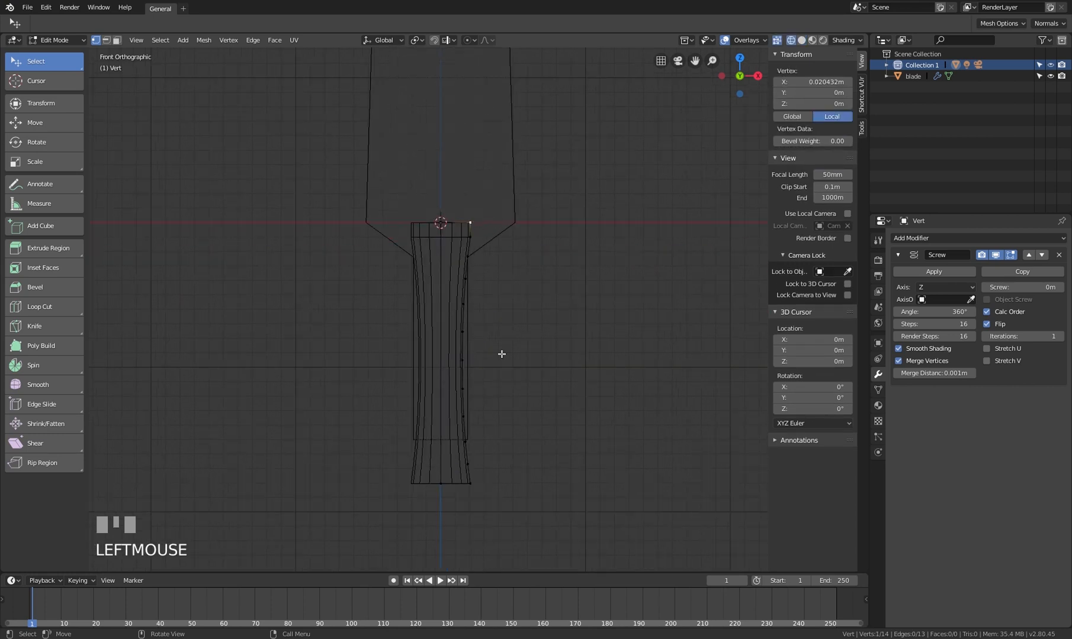
{"action": "left_click", "coordinate": [440, 484], "text": "ctrl"}
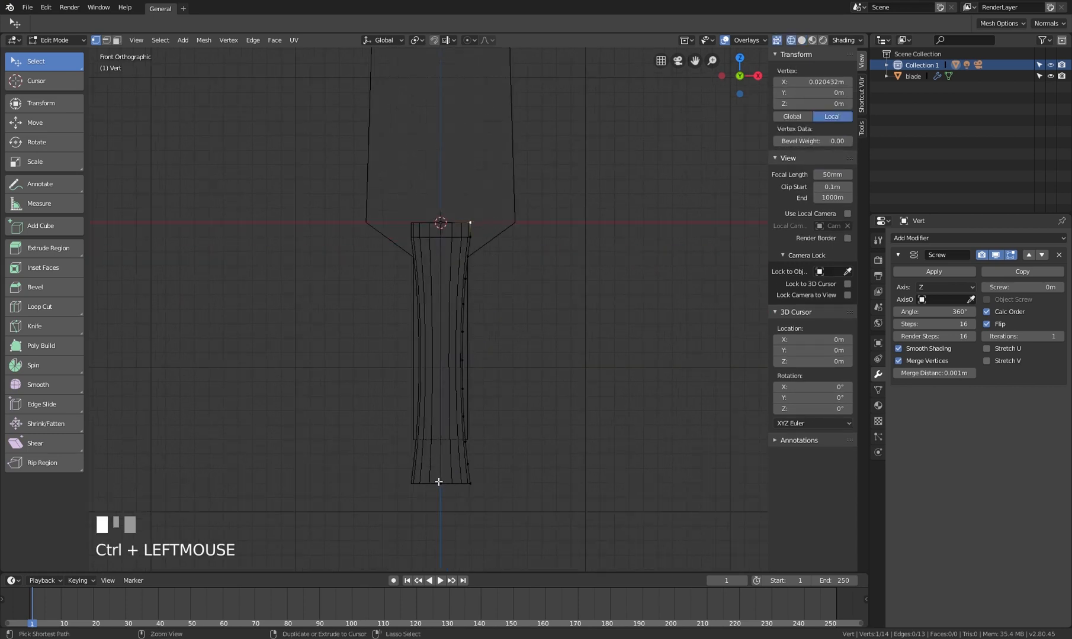
{"action": "left_click", "coordinate": [448, 228]}
{"action": "left_click", "coordinate": [441, 485], "text": "ctrl"}
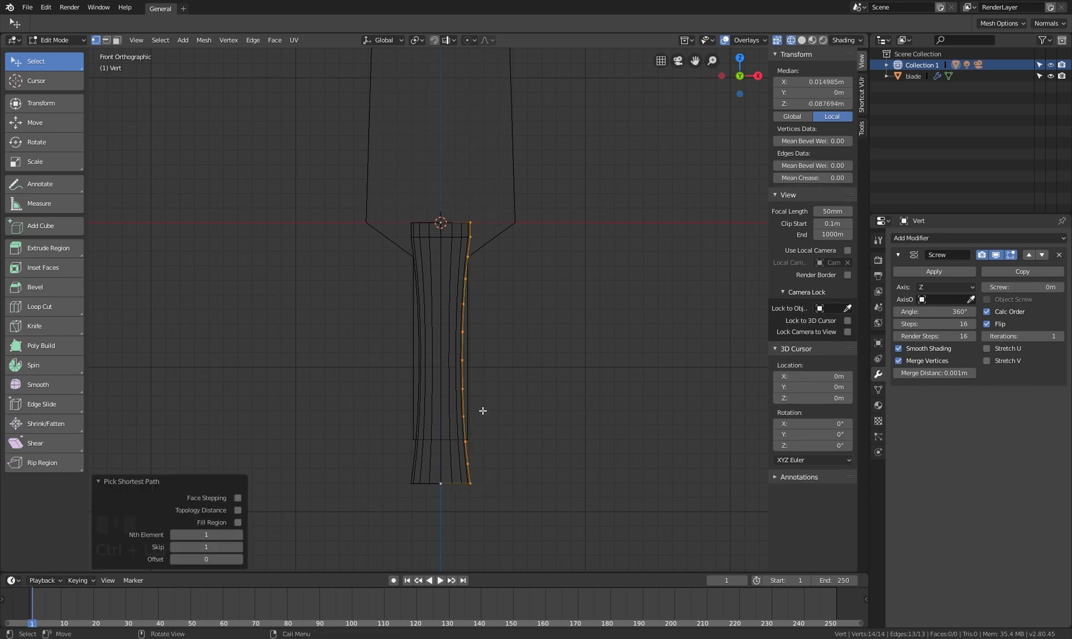
Toggle the selection of all grip profile vertices, leaving the whole profile selected
{"action": "key", "text": "a"}
{"action": "key", "text": "a"}
{"action": "key", "text": "a"}
{"action": "key", "text": "a"}
{"action": "key", "text": "a"}
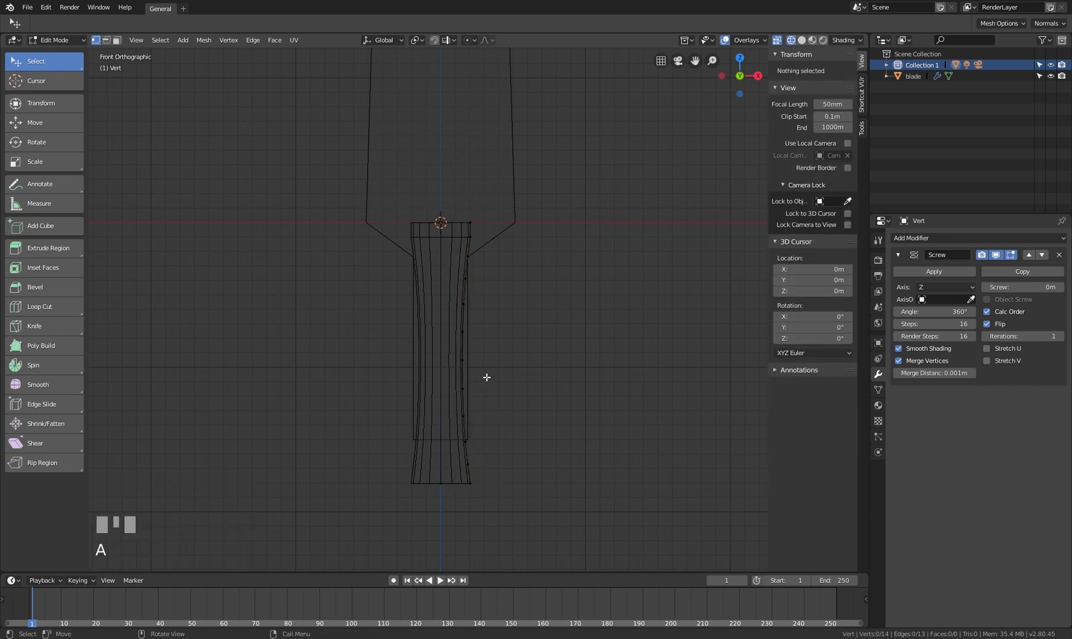
{"action": "key", "text": "a"}
Place the 3D cursor beside the grip and snap it back to the profile's selected top centre vertex
{"action": "scroll", "coordinate": [436, 223], "scroll_direction": "up", "scroll_amount": 4}
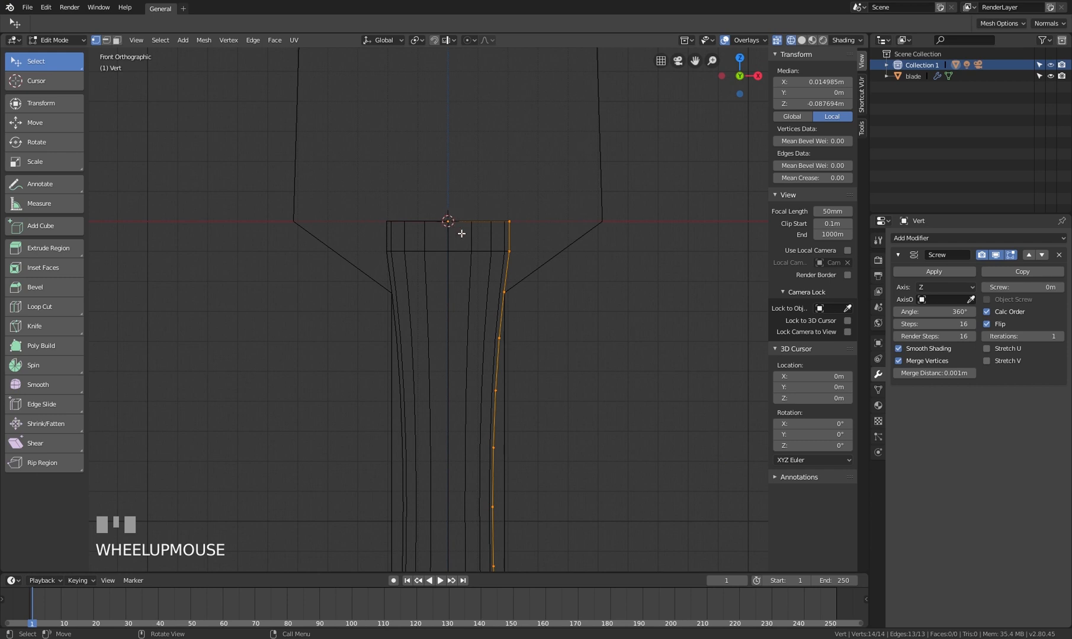
{"action": "right_click", "coordinate": [654, 335], "text": "shift"}
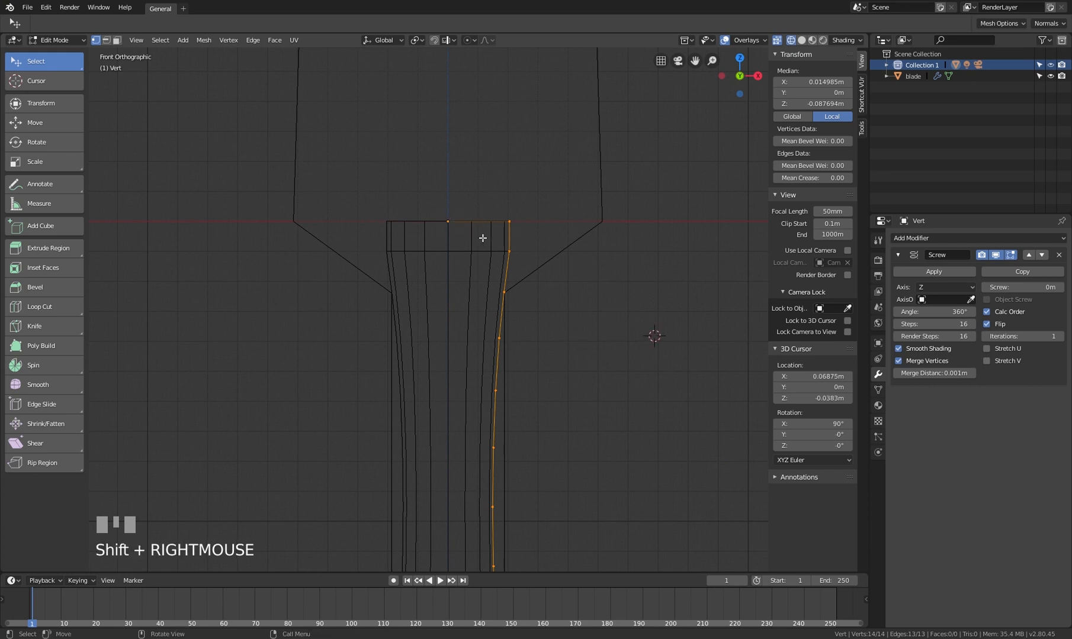
{"action": "left_click", "coordinate": [449, 224]}
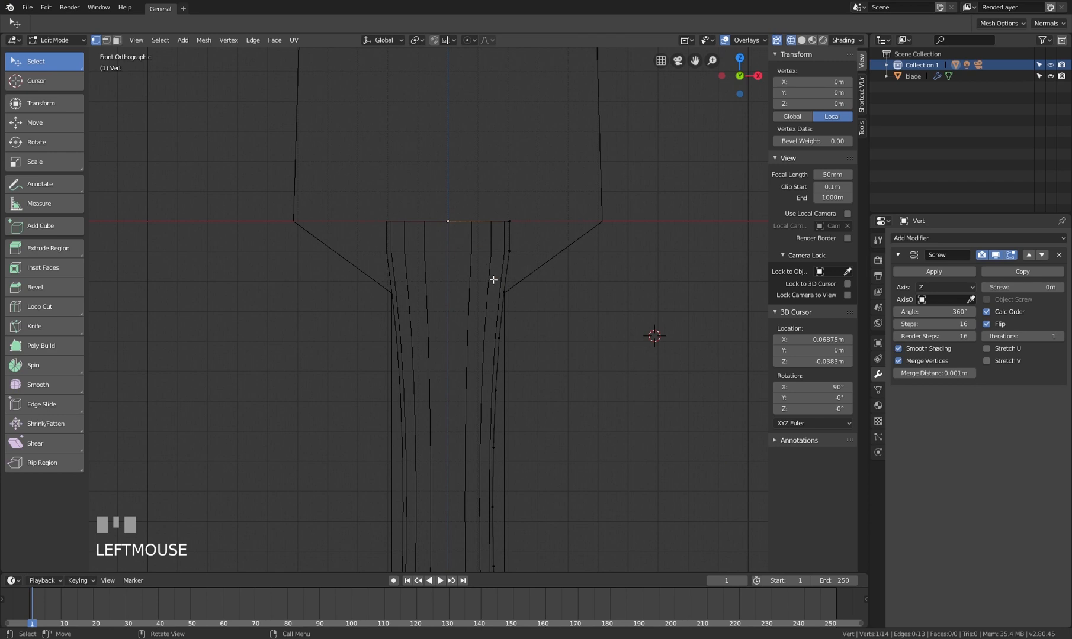
{"action": "key", "text": "shift+s"}
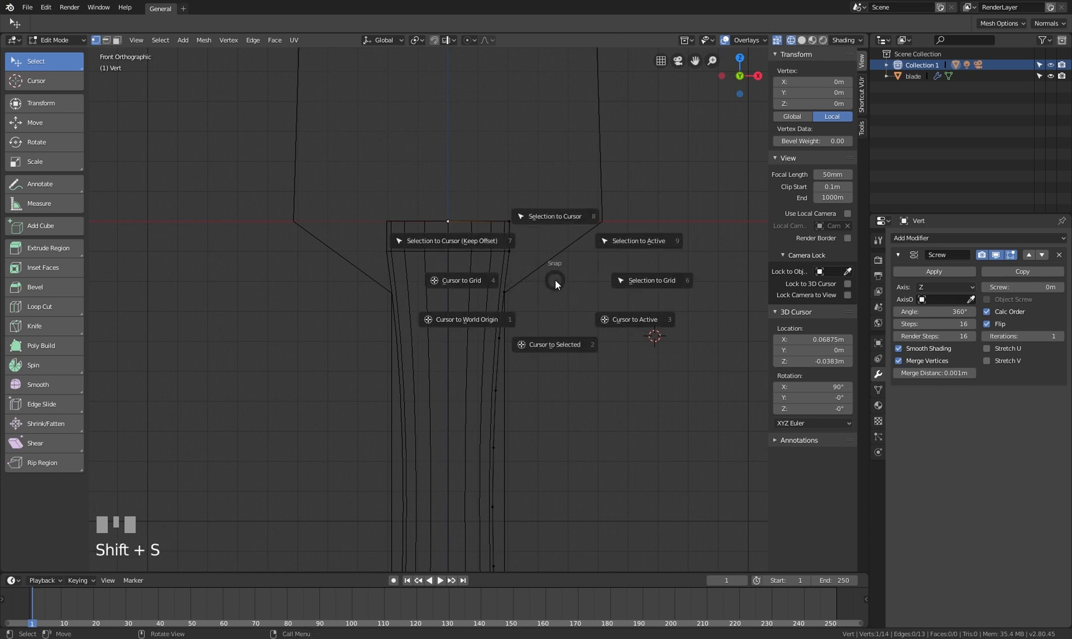
{"action": "key", "text": "Escape"}
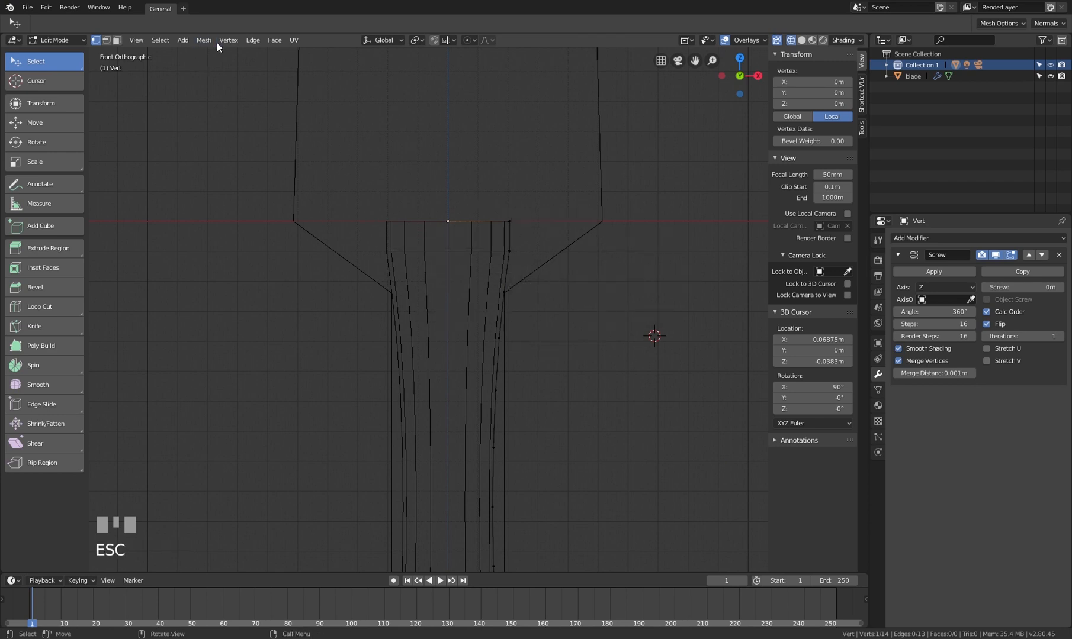
{"action": "left_click", "coordinate": [160, 41]}
{"action": "mouse_move", "coordinate": [204, 41]}
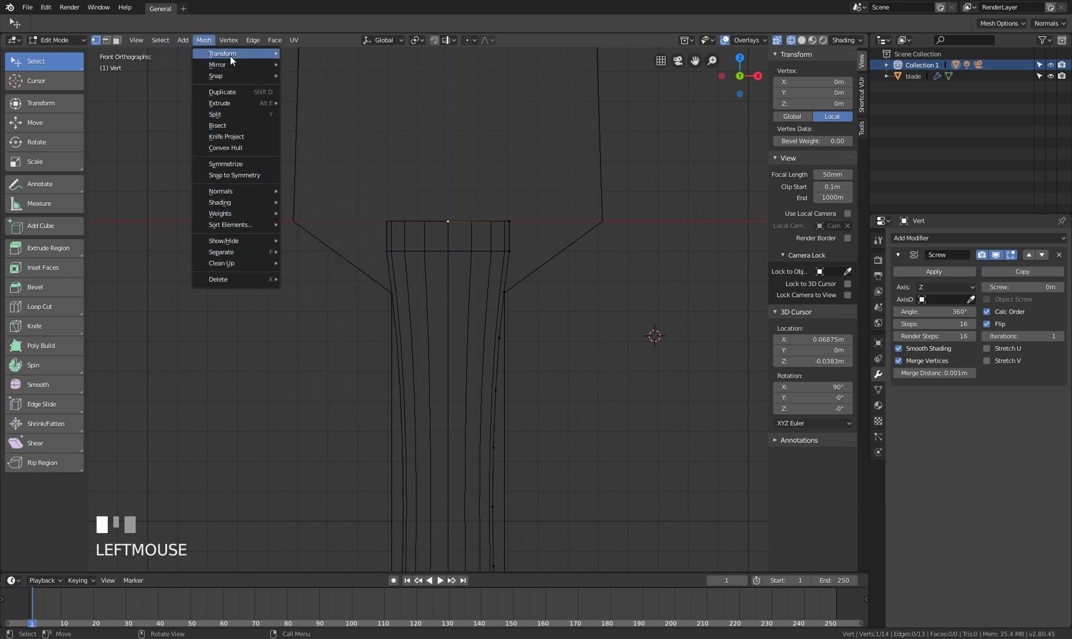
{"action": "mouse_move", "coordinate": [229, 53]}
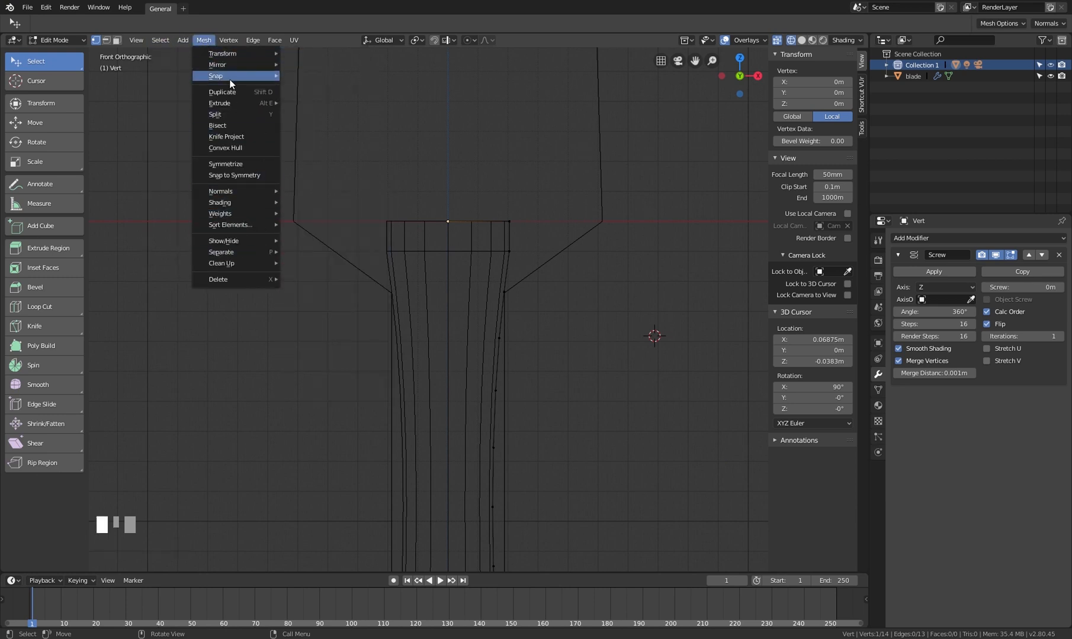
{"action": "mouse_move", "coordinate": [230, 80]}
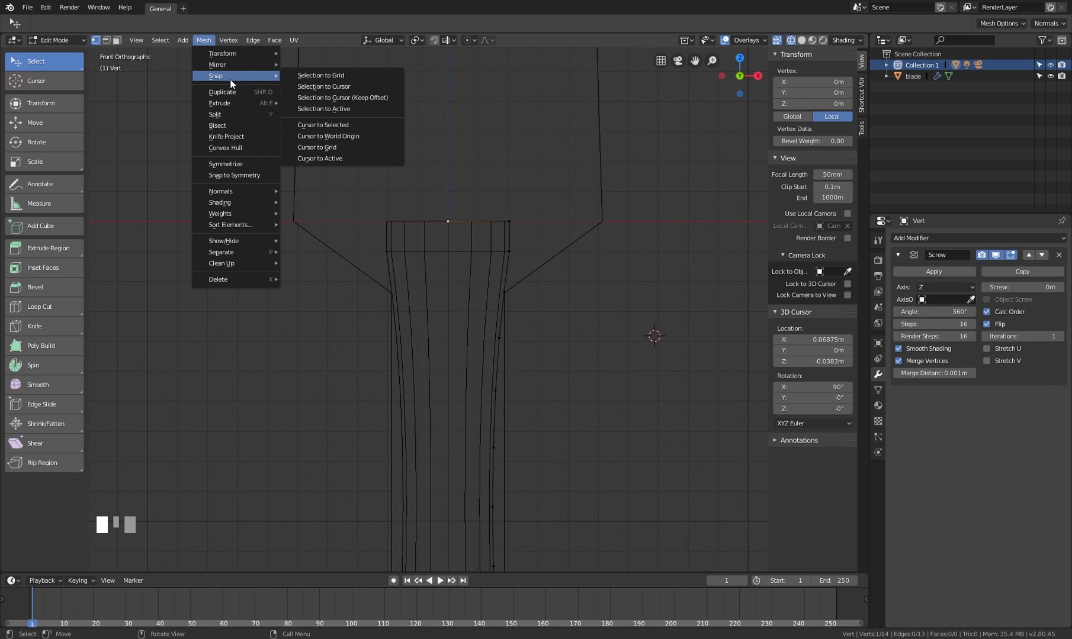
{"action": "left_click", "coordinate": [341, 127]}
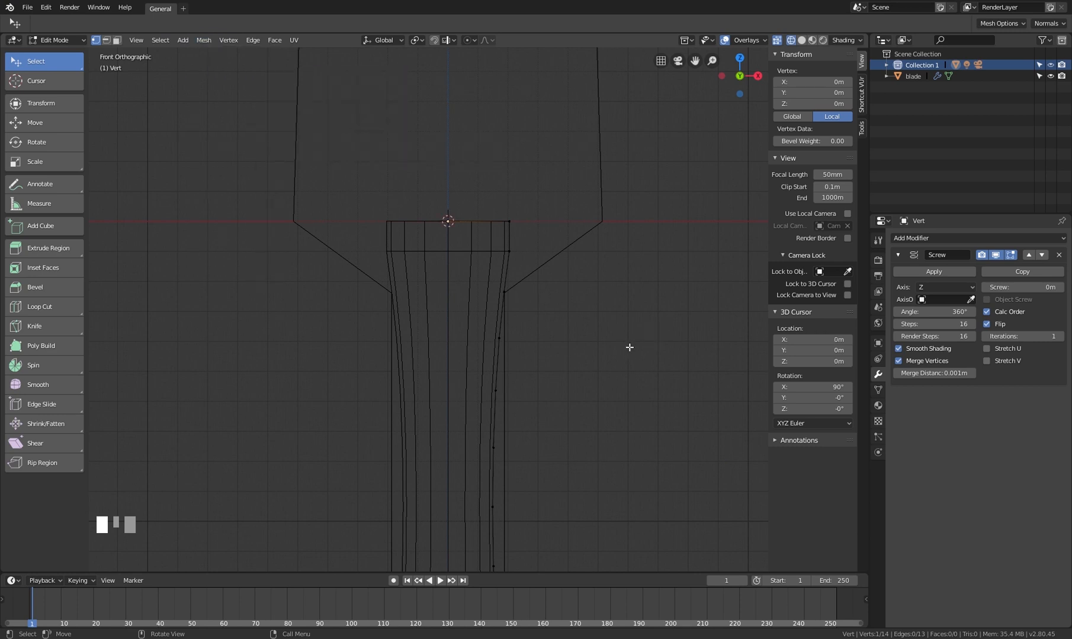
Select the entire grip profile by shortest path down to its bottom centre vertex and return to solid shading
{"action": "scroll", "coordinate": [509, 308], "scroll_direction": "down", "scroll_amount": 2}
{"action": "middle_click_drag", "start_coordinate": [509, 308], "coordinate": [457, 204], "text": "shift"}
{"action": "left_click", "coordinate": [415, 510], "text": "ctrl"}
{"action": "scroll", "coordinate": [490, 424], "scroll_direction": "down", "scroll_amount": 2}
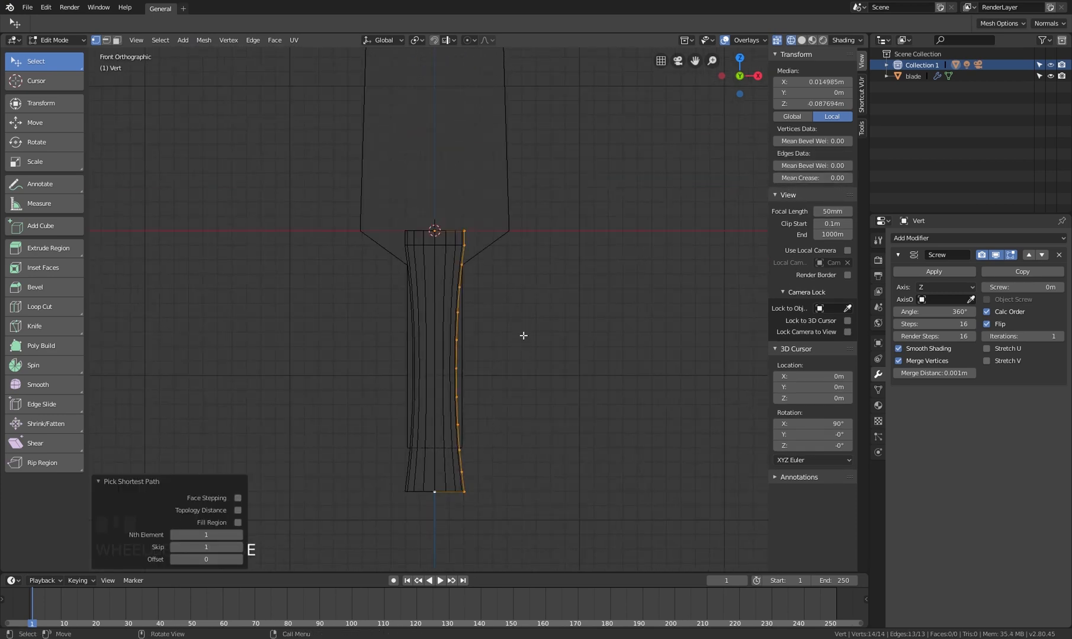
{"action": "key", "text": "z"}
{"action": "scroll", "coordinate": [500, 340], "scroll_direction": "down", "scroll_amount": 1}
{"action": "middle_click_drag", "start_coordinate": [496, 319], "coordinate": [495, 312], "text": "shift"}
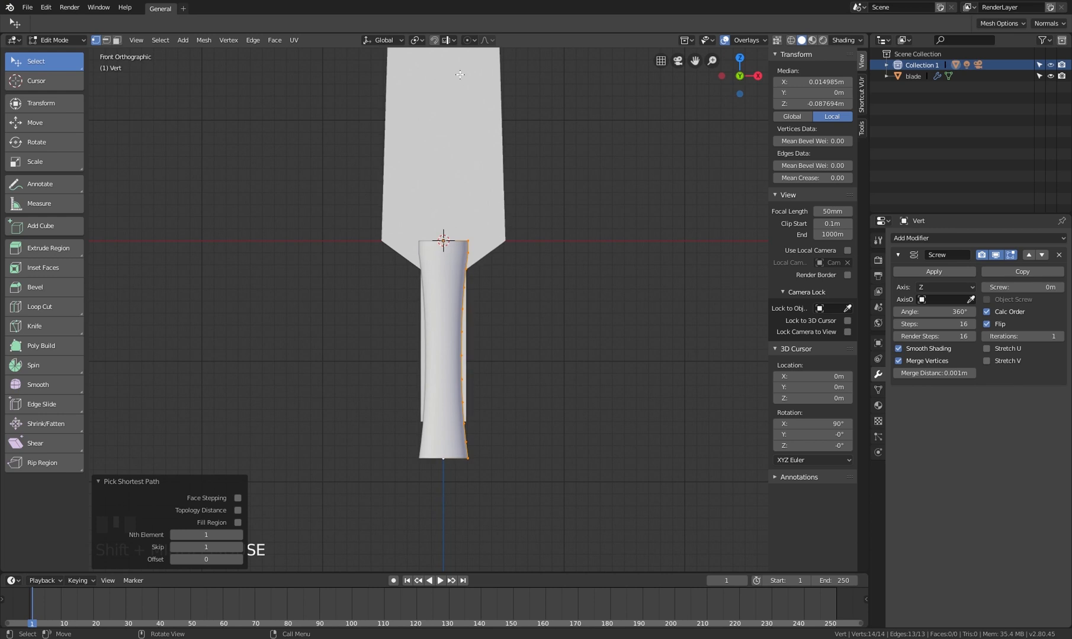
Set the pivot point to 3D Cursor and scale the grip profile uniformly by about 1.33
{"action": "left_click", "coordinate": [420, 40]}
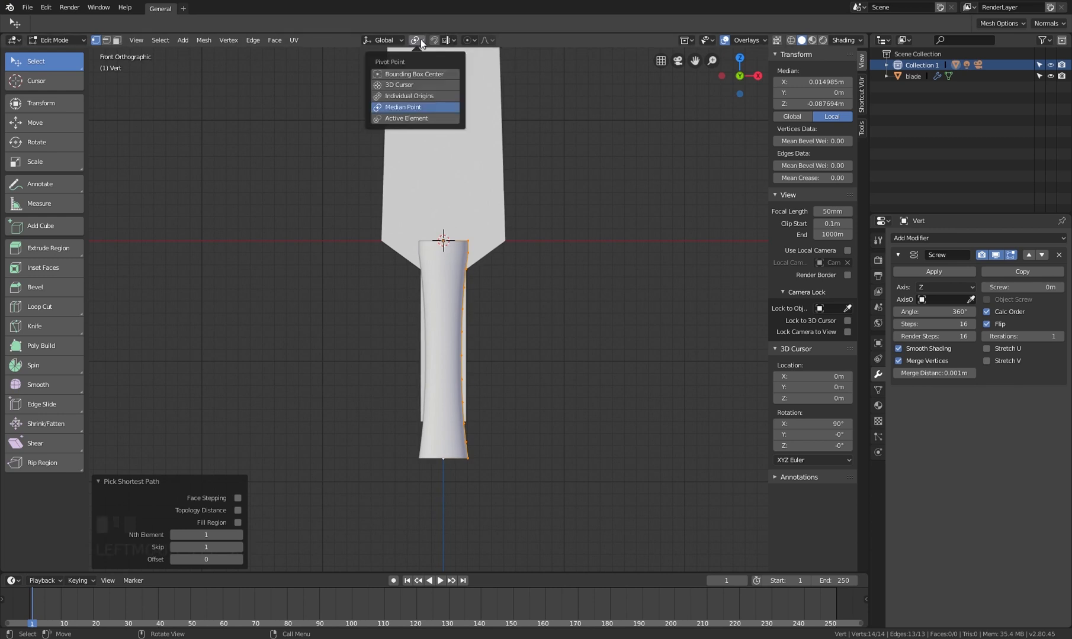
{"action": "left_click", "coordinate": [405, 84]}
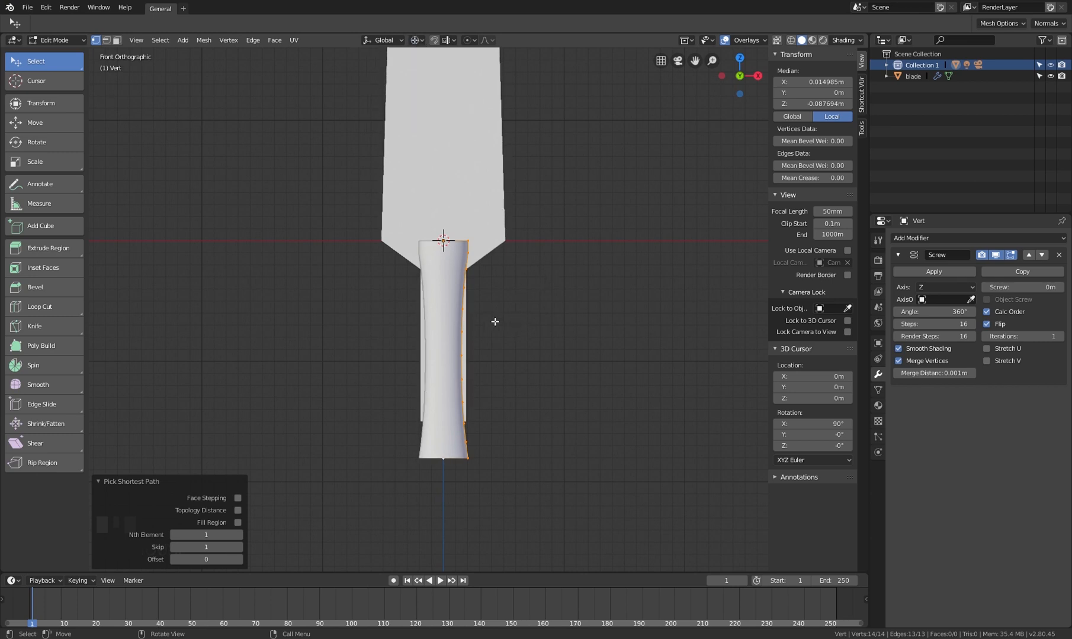
{"action": "key", "text": "s"}
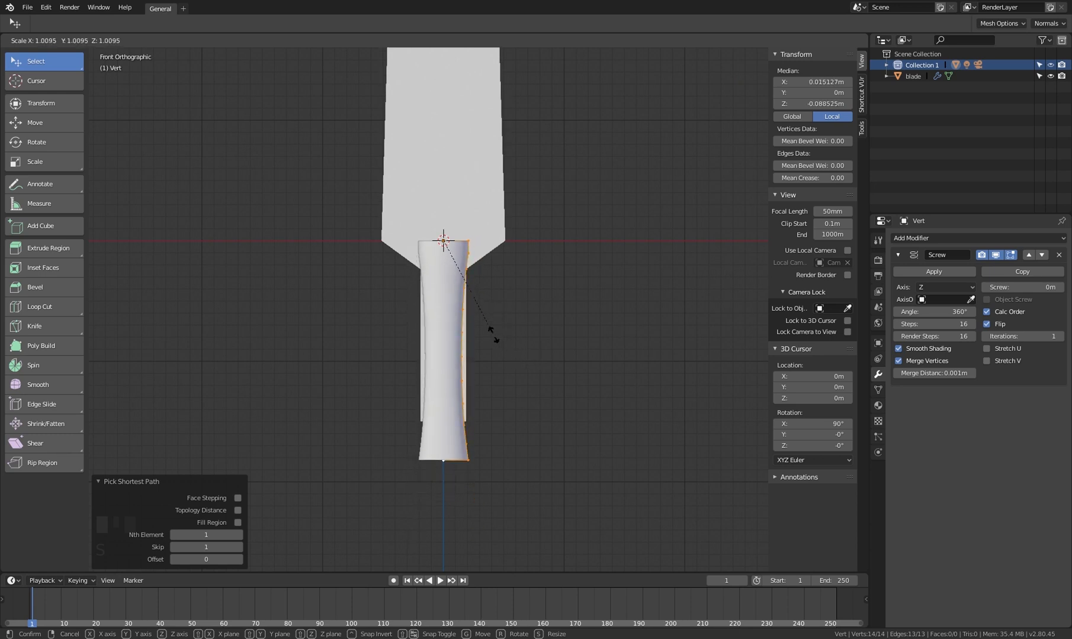
{"action": "left_click", "coordinate": [517, 360]}
{"action": "scroll", "coordinate": [516, 359], "scroll_direction": "down", "scroll_amount": 8}
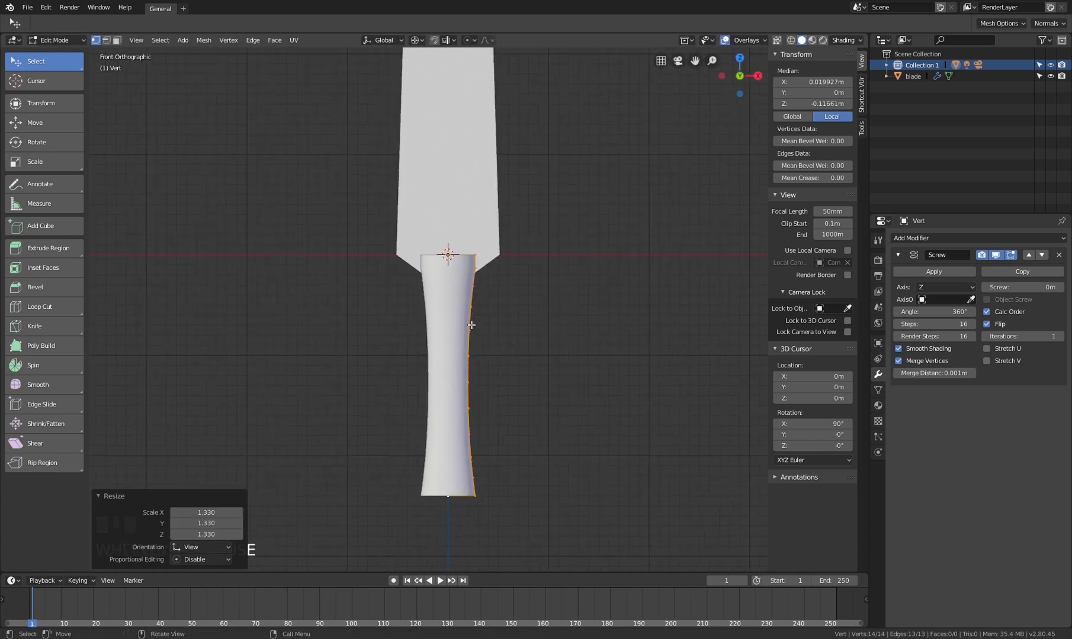
Leave Edit Mode and set the pivot point back to Median Point
{"action": "scroll", "coordinate": [478, 318], "scroll_direction": "up", "scroll_amount": 4}
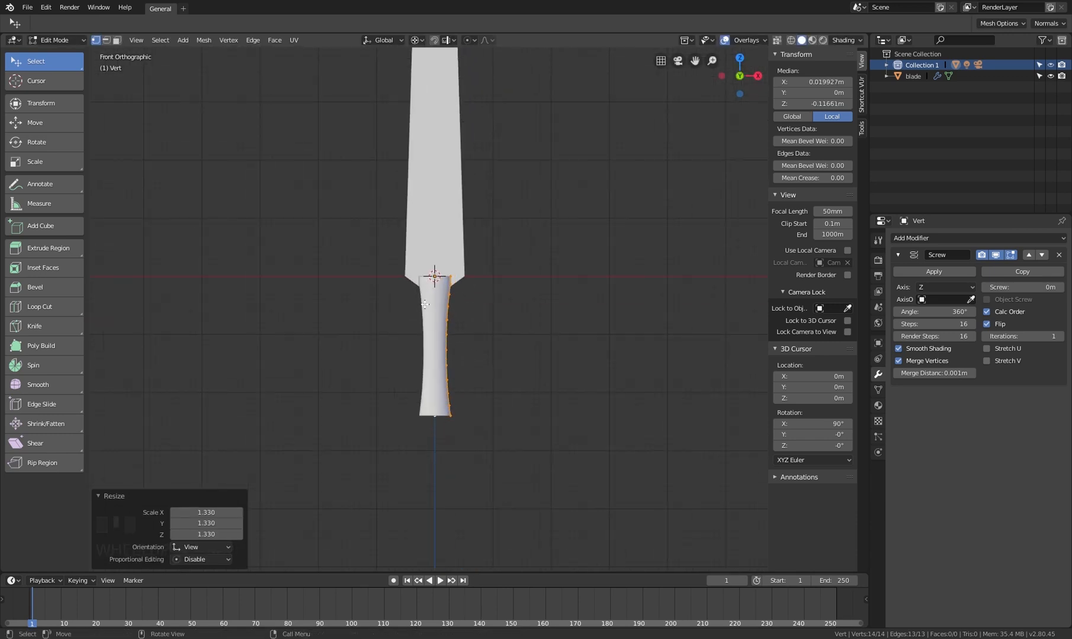
{"action": "key", "text": "Tab"}
{"action": "scroll", "coordinate": [467, 305], "scroll_direction": "up", "scroll_amount": 3}
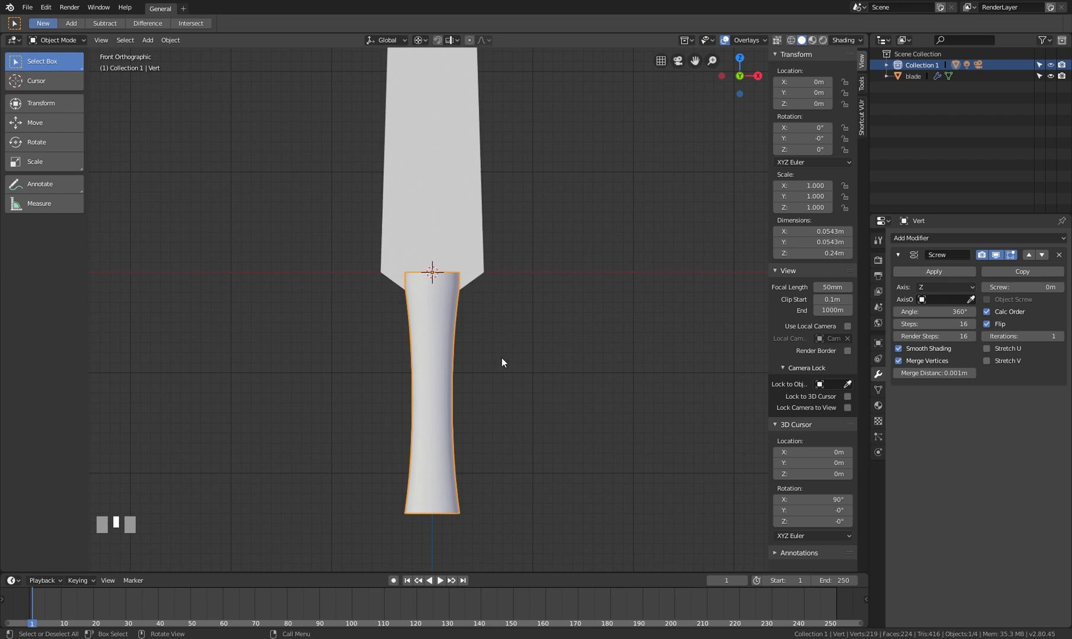
{"action": "left_click", "coordinate": [419, 40]}
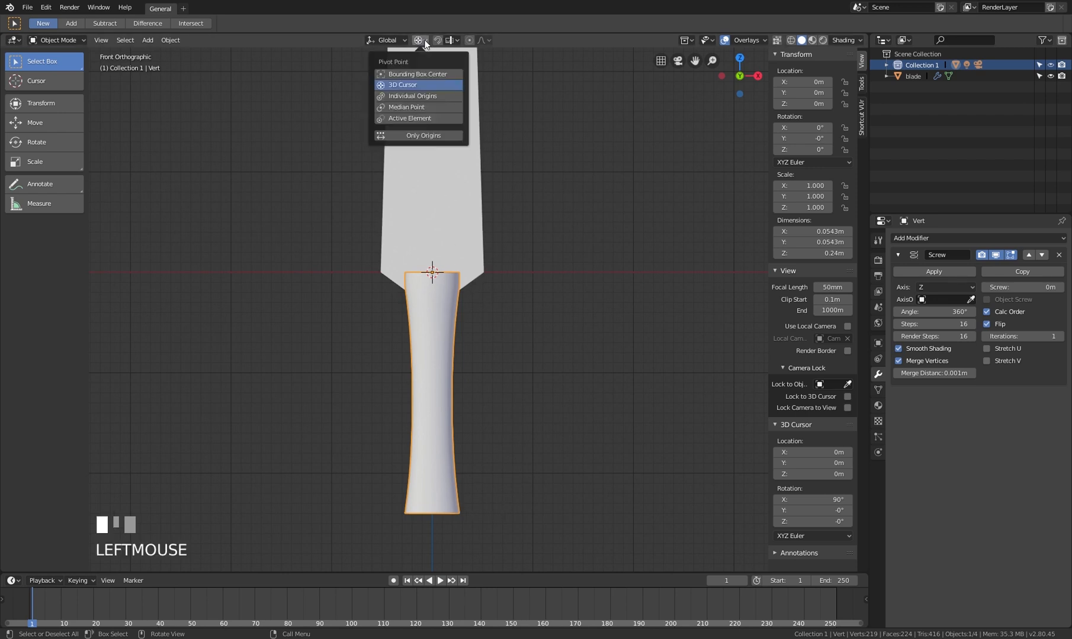
{"action": "left_click", "coordinate": [408, 107]}
Examine the enlarged grip's proportions against the blade from the front at several zoom levels
{"action": "scroll", "coordinate": [496, 391], "scroll_direction": "up", "scroll_amount": 2}
{"action": "middle_click_drag", "start_coordinate": [497, 391], "coordinate": [432, 320], "text": "shift"}
{"action": "scroll", "coordinate": [474, 350], "scroll_direction": "down", "scroll_amount": 2}
{"action": "key", "text": "KP_1"}
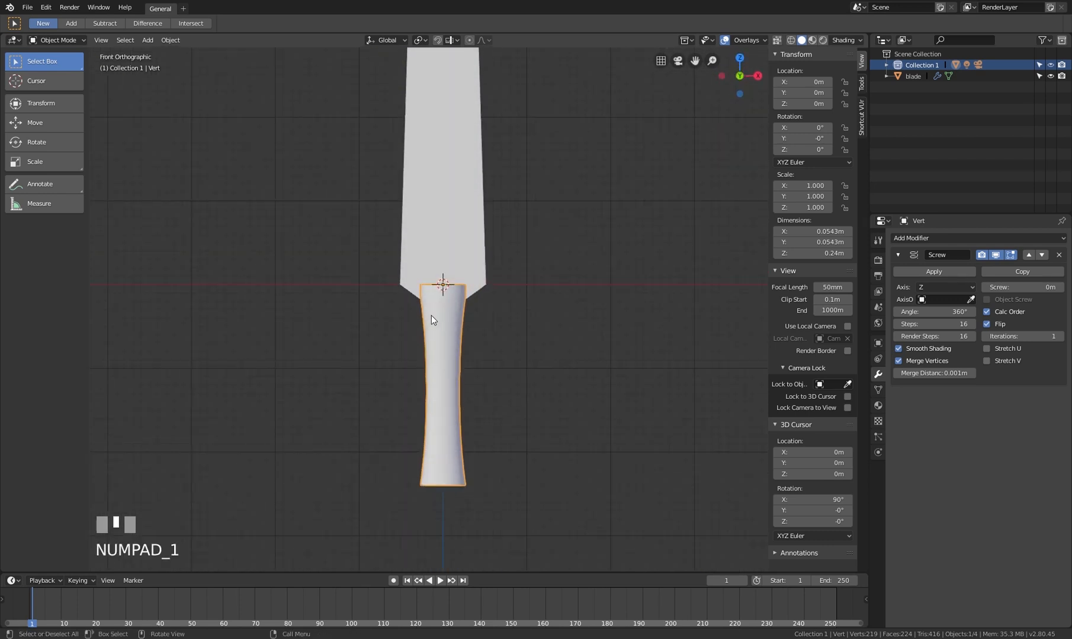
{"action": "scroll", "coordinate": [473, 324], "scroll_direction": "up", "scroll_amount": 2}
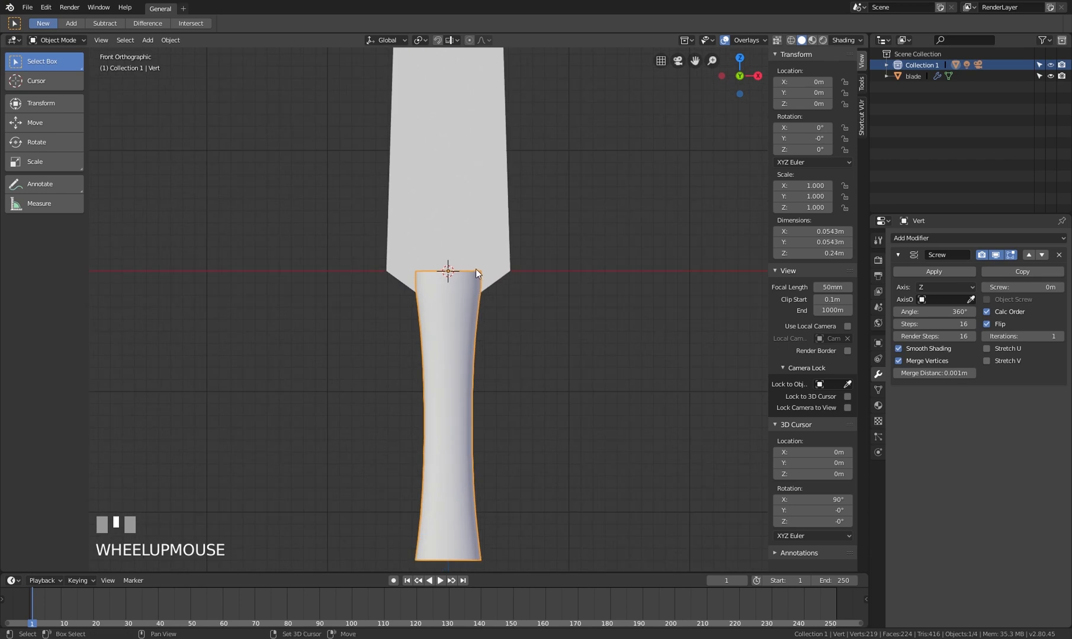
{"action": "middle_click_drag", "start_coordinate": [475, 269], "coordinate": [468, 312], "text": "shift"}
{"action": "scroll", "coordinate": [467, 315], "scroll_direction": "down", "scroll_amount": 2}
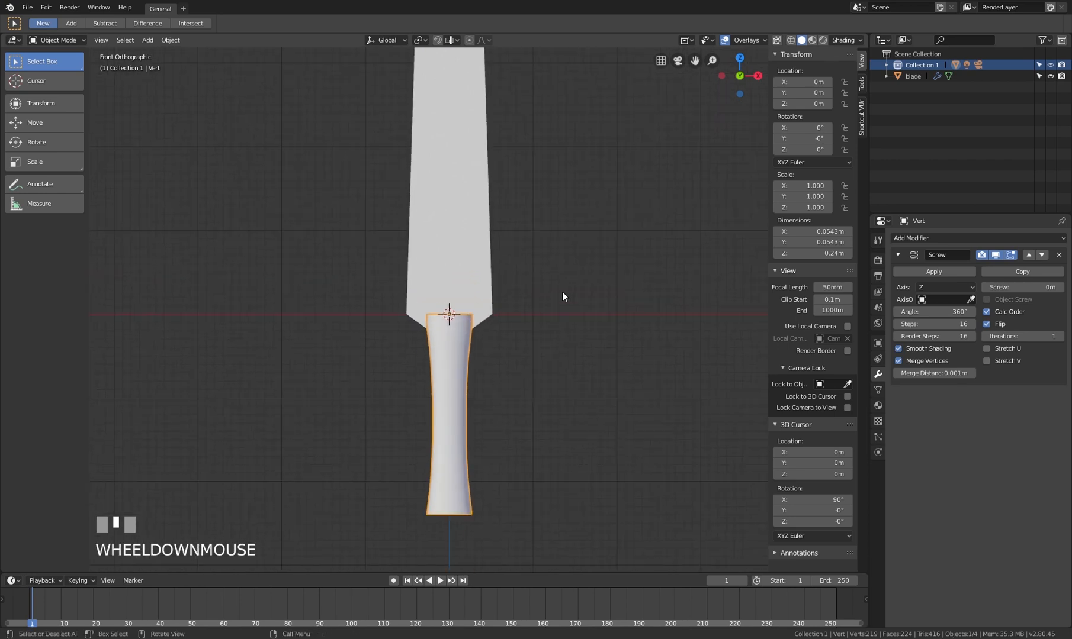
{"action": "scroll", "coordinate": [464, 320], "scroll_direction": "up", "scroll_amount": 1}
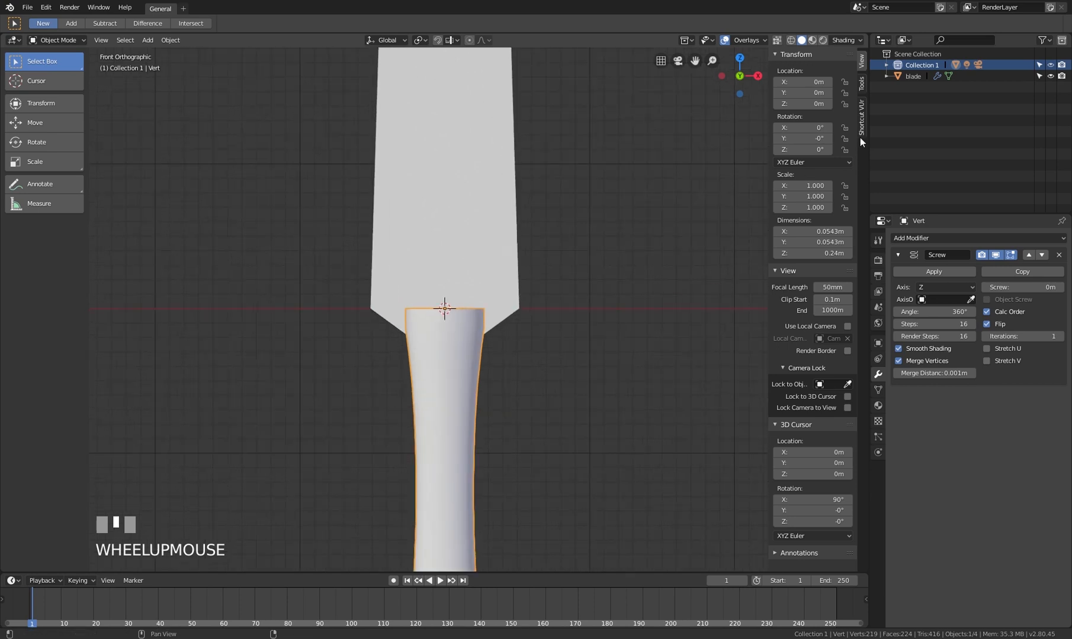
Expand Collection 1 in the scene hierarchy and move the blade object into it
{"action": "left_click", "coordinate": [490, 348]}
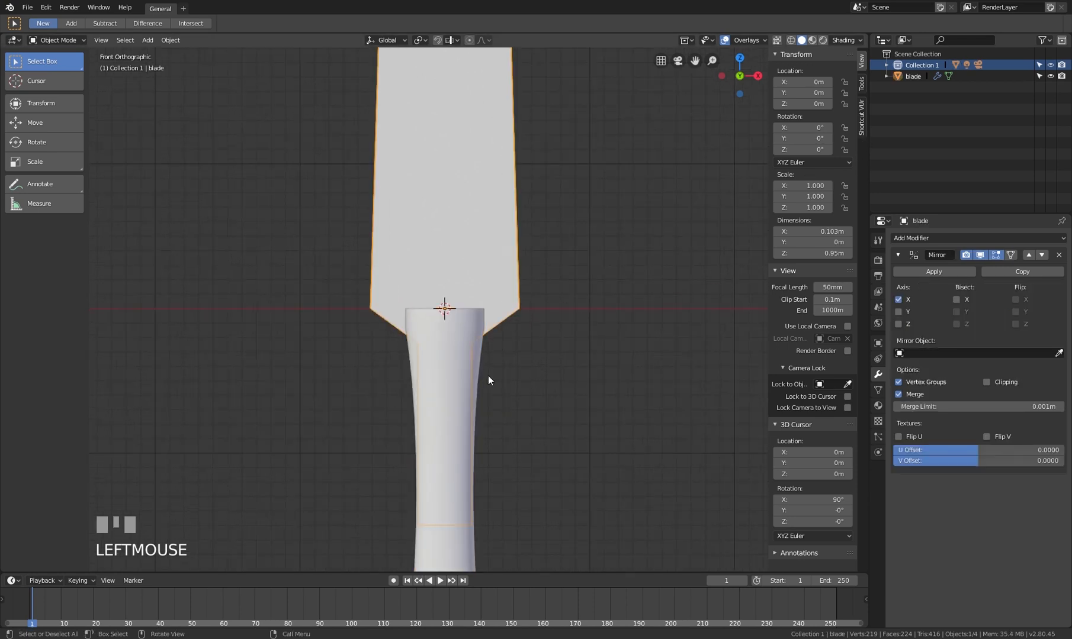
{"action": "left_click", "coordinate": [886, 65]}
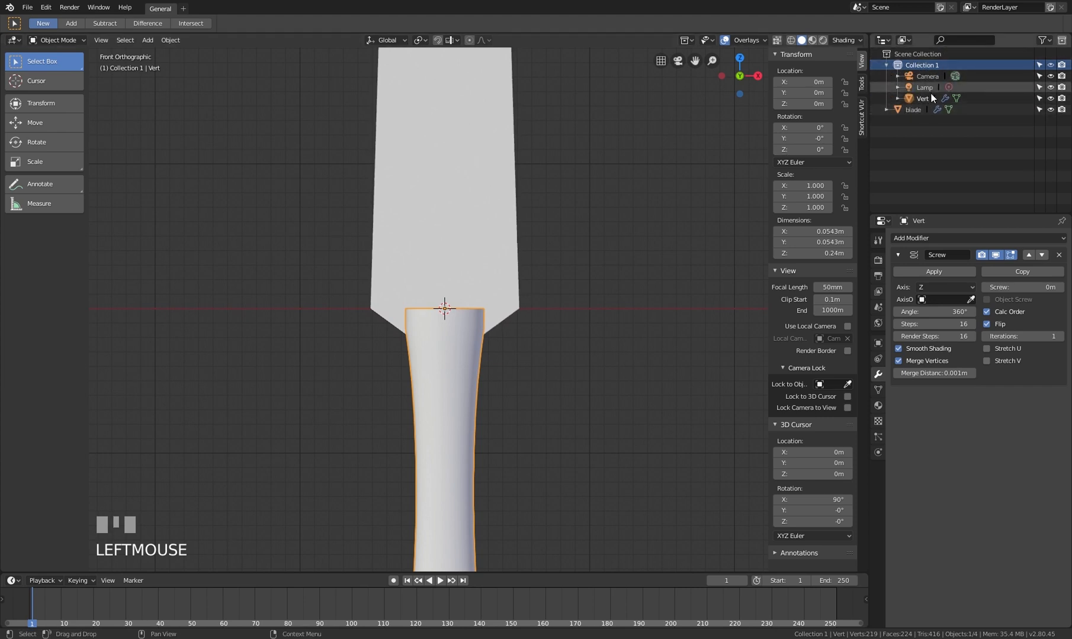
{"action": "left_click_drag", "start_coordinate": [894, 110], "coordinate": [919, 65]}
Rename the Vert object as Grip
{"action": "left_click", "coordinate": [921, 98]}
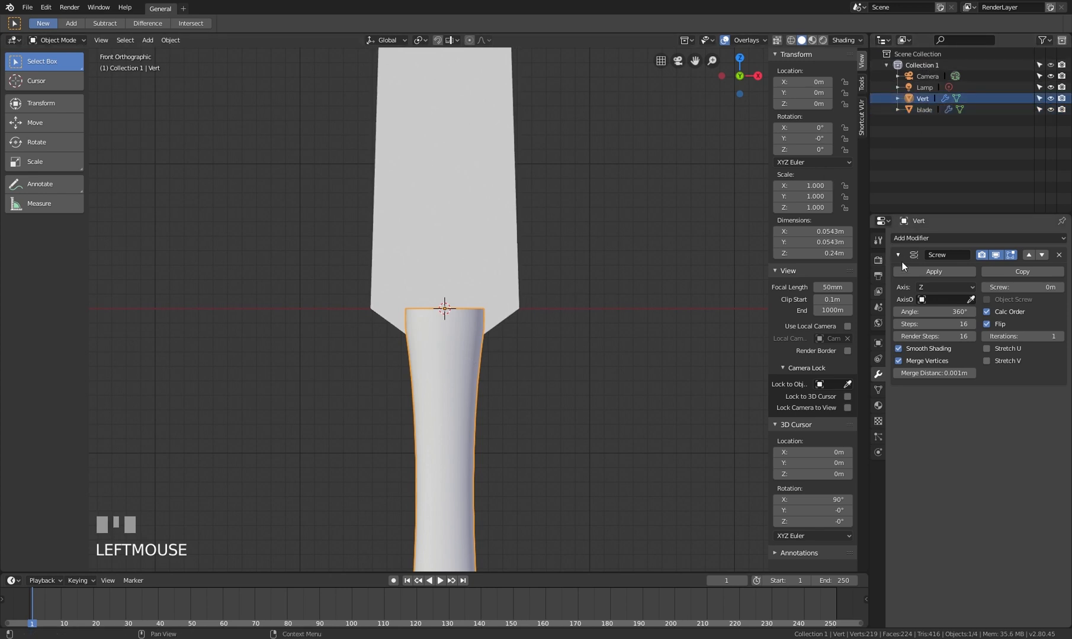
{"action": "left_click", "coordinate": [877, 344]}
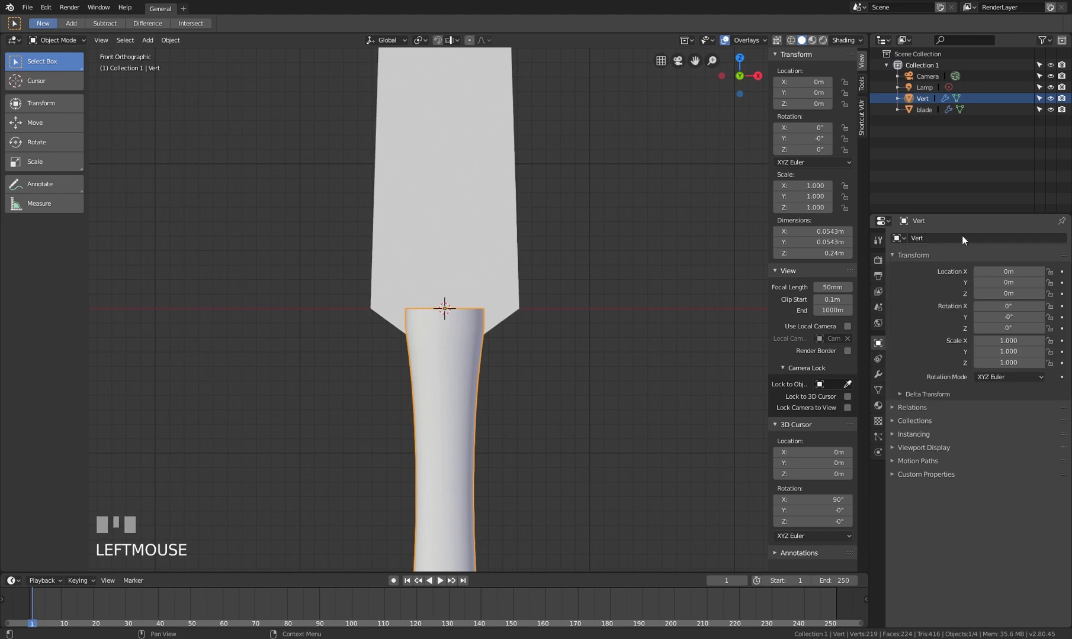
{"action": "left_click", "coordinate": [942, 237]}
{"action": "type", "text": "Grip"}
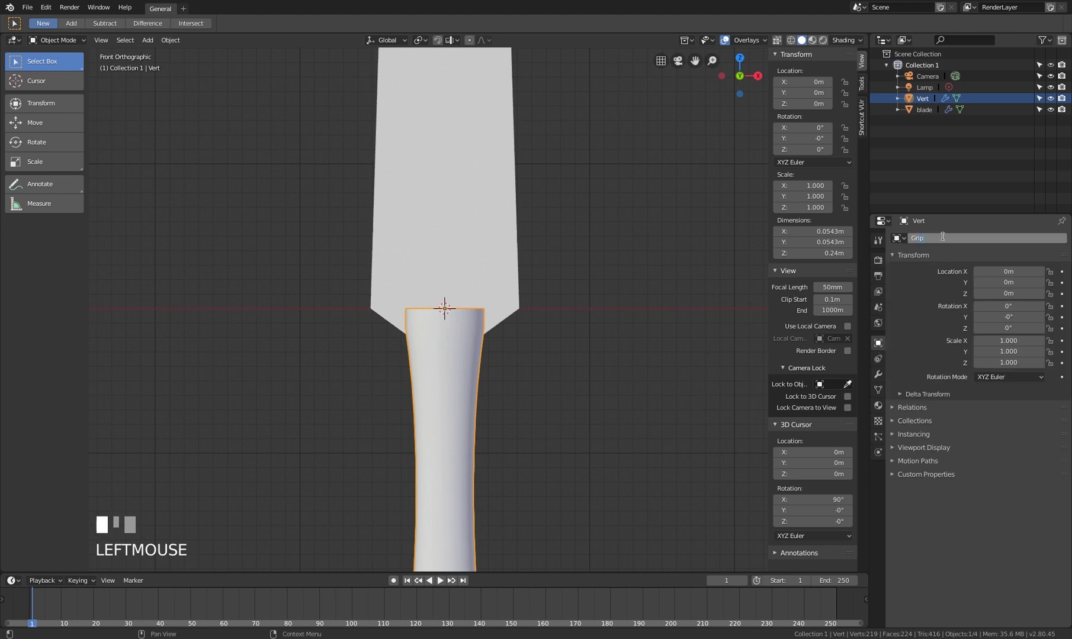
{"action": "key", "text": "Return"}
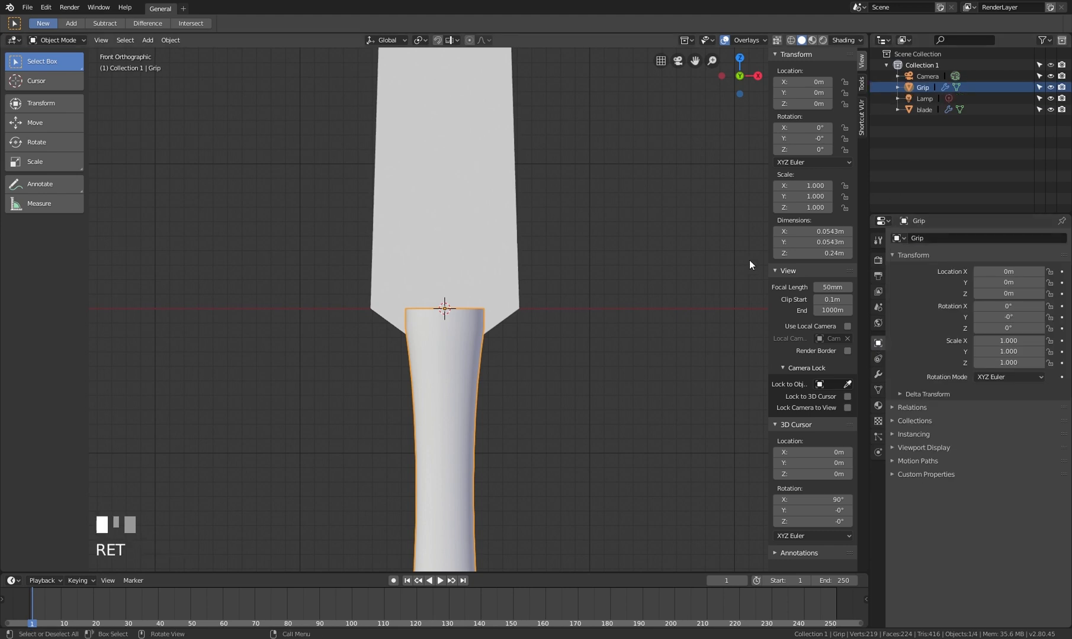
Rename the Grip object as sword_Grip
{"action": "scroll", "coordinate": [532, 338], "scroll_direction": "down", "scroll_amount": 1}
{"action": "middle_click_drag", "start_coordinate": [552, 375], "coordinate": [552, 317], "text": "shift"}
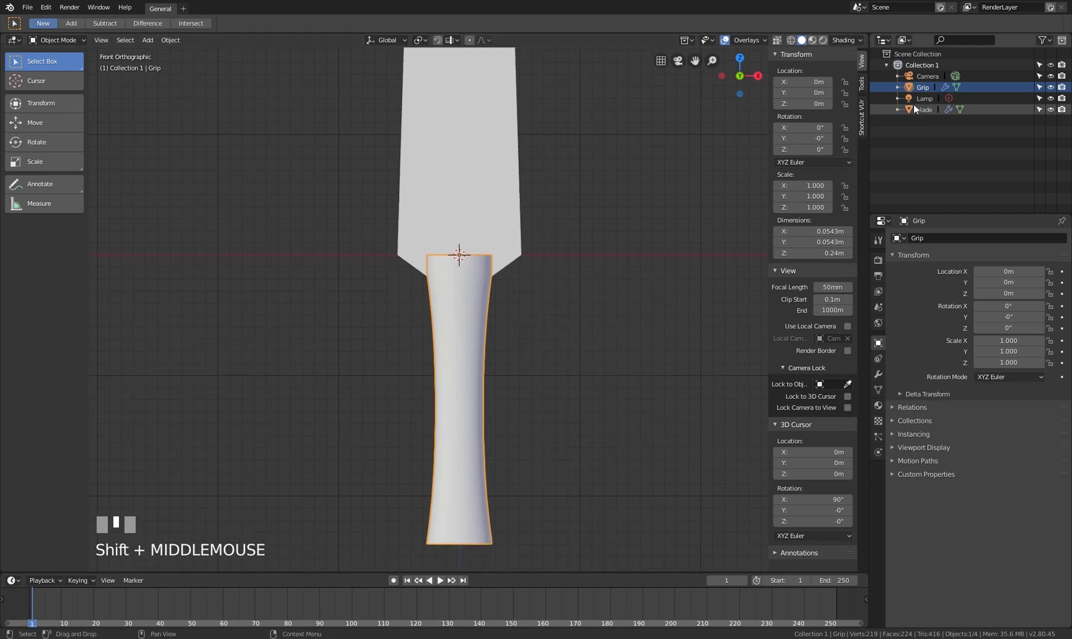
{"action": "left_click", "coordinate": [921, 88]}
{"action": "double_click", "coordinate": [920, 89]}
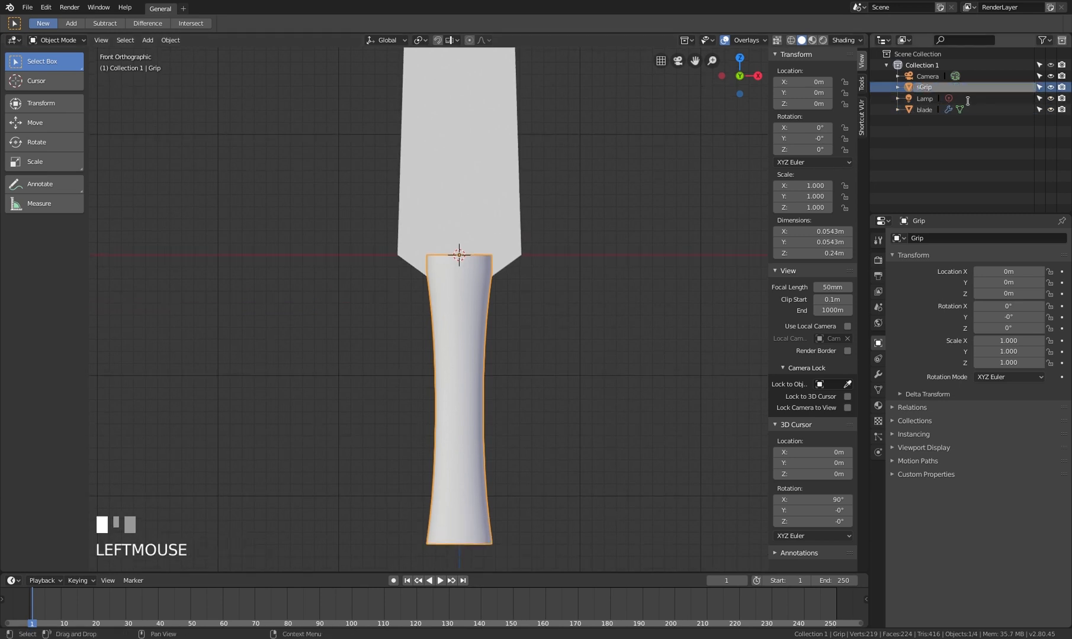
{"action": "type", "text": "swod_"}
{"action": "key", "text": "Return"}
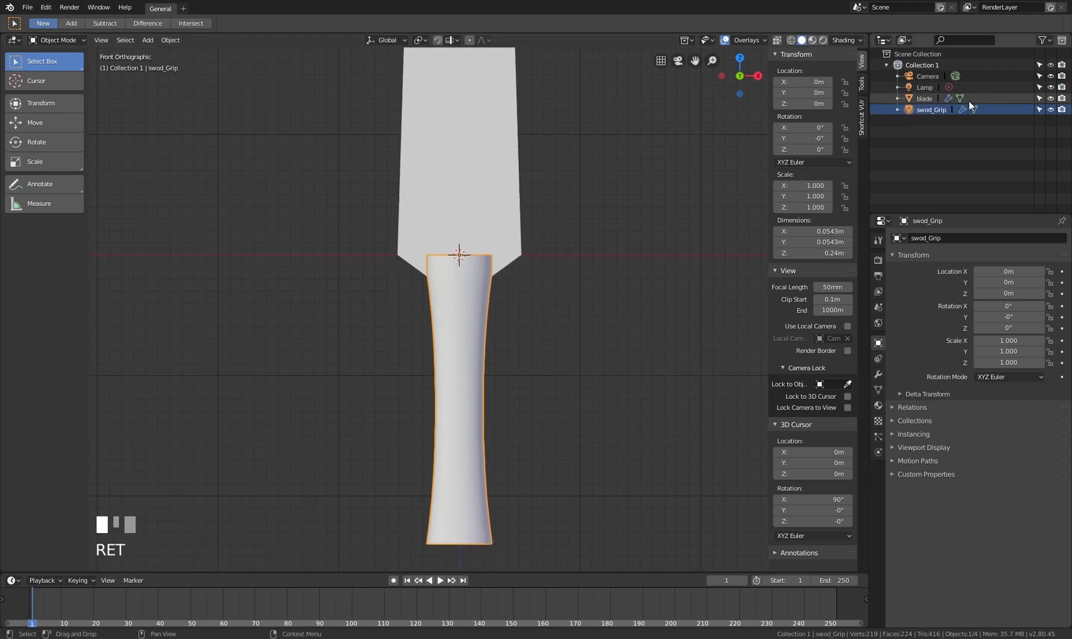
{"action": "double_click", "coordinate": [966, 111]}
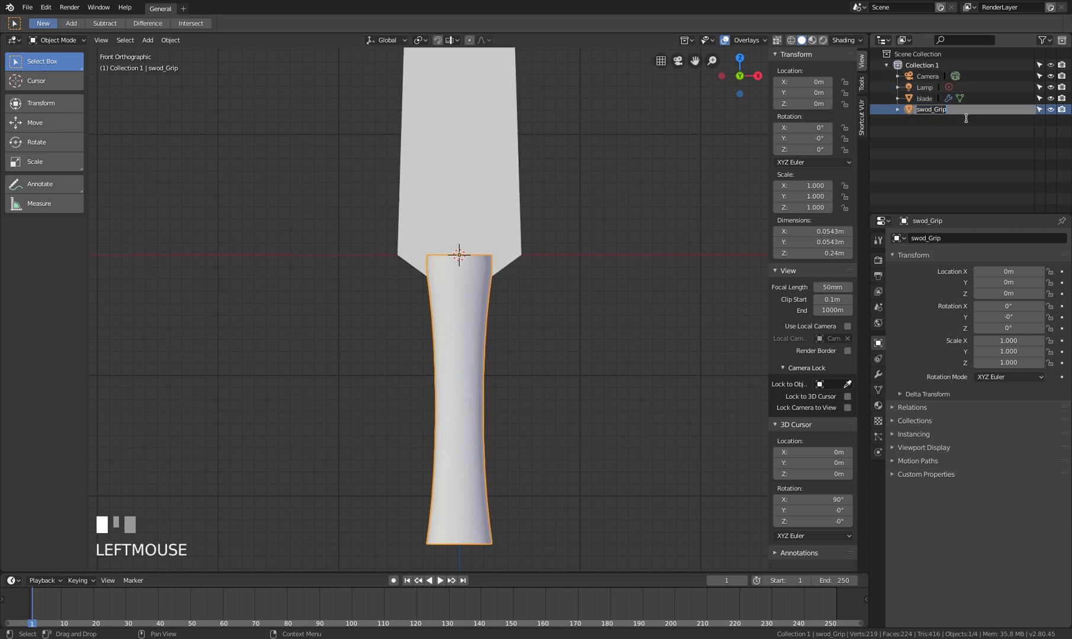
{"action": "left_click", "coordinate": [965, 118]}
{"action": "key", "text": "Right"}
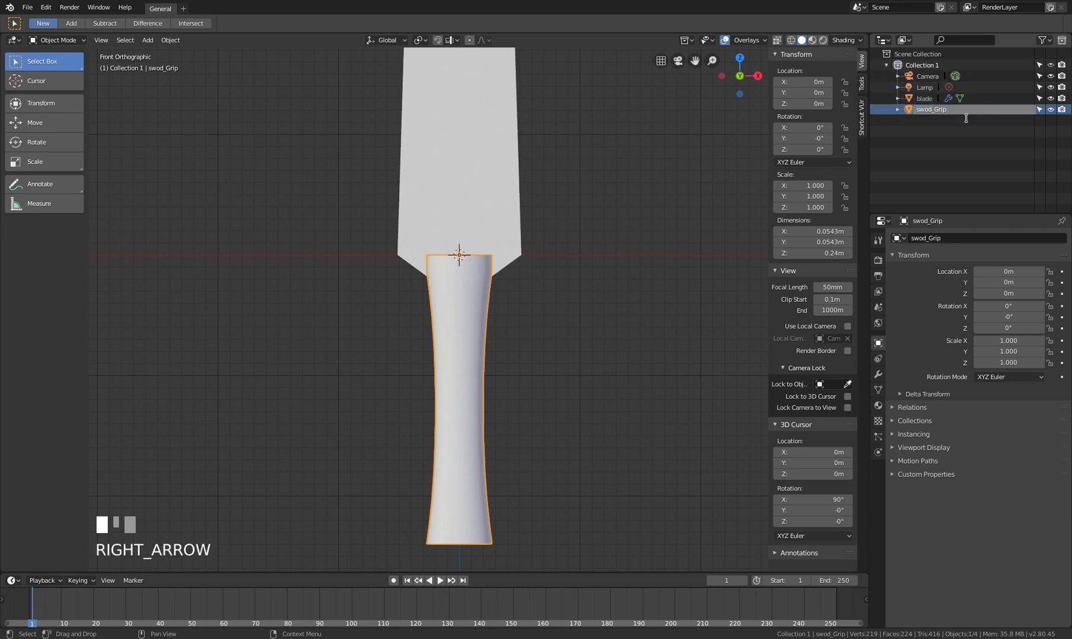
{"action": "type", "text": "r"}
{"action": "key", "text": "Return"}
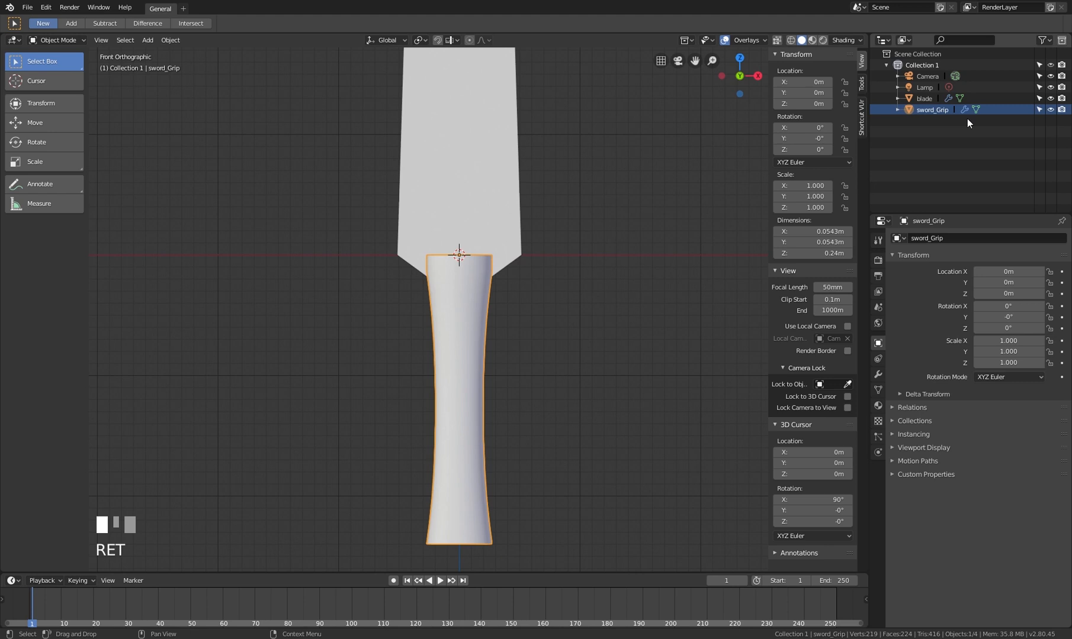
Rename the blade object as sword_blade
{"action": "double_click", "coordinate": [929, 98]}
{"action": "key", "text": "Left"}
{"action": "type", "text": "s"}
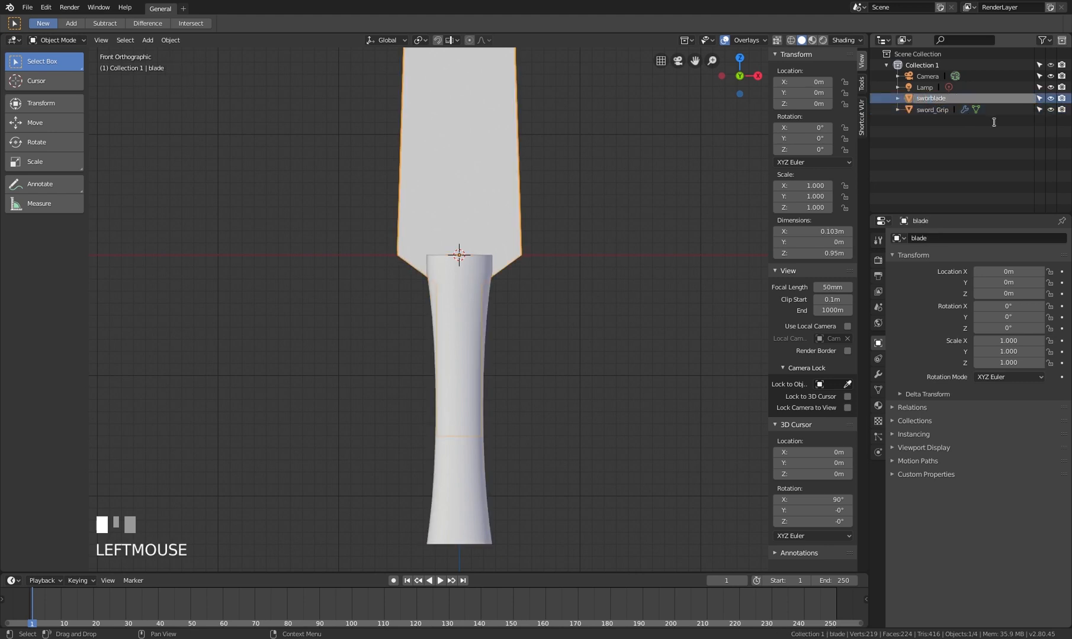
{"action": "key", "text": "Return"}
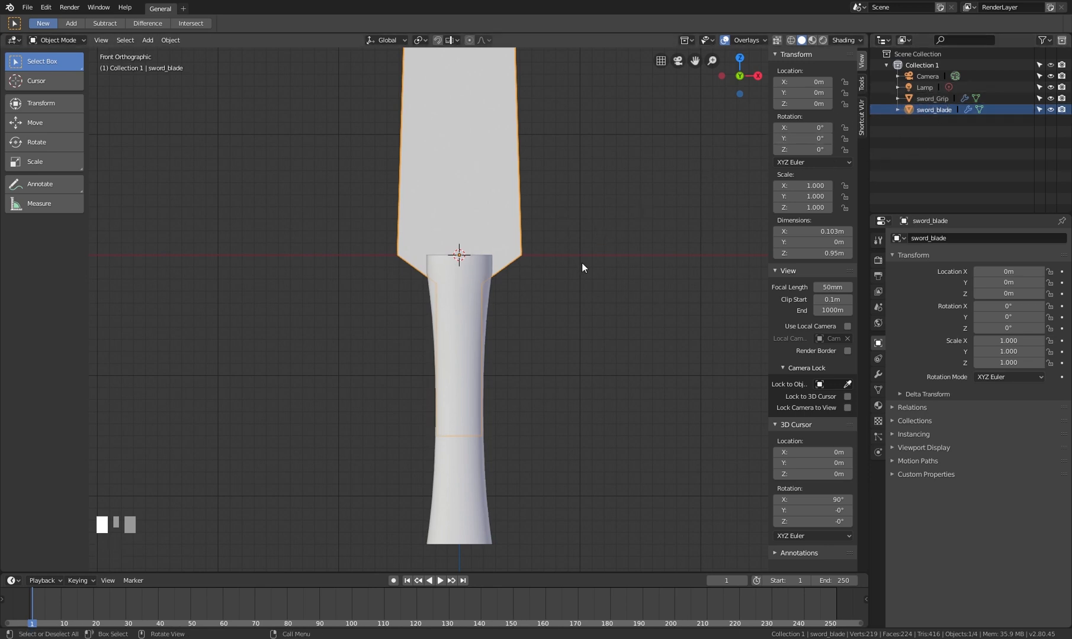
Switch to wireframe shading and add a mirrored single vertex with its origin at the junction of blade and grip
{"action": "middle_click_drag", "start_coordinate": [579, 264], "coordinate": [555, 247], "text": "shift"}
{"action": "scroll", "coordinate": [502, 253], "scroll_direction": "up", "scroll_amount": 1}
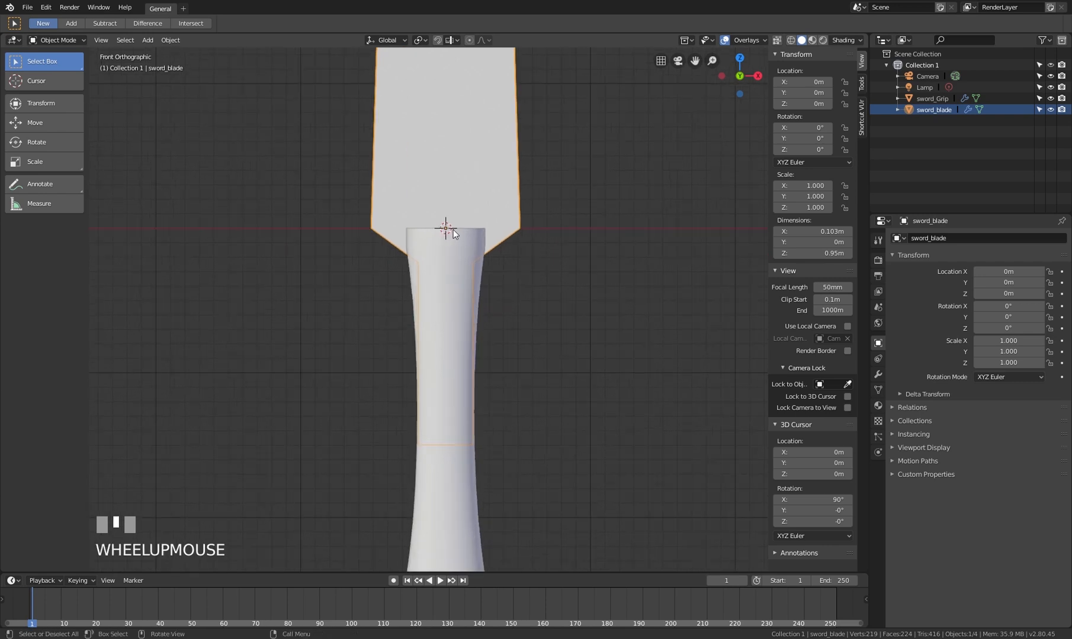
{"action": "middle_click_drag", "start_coordinate": [562, 226], "coordinate": [553, 269], "text": "shift"}
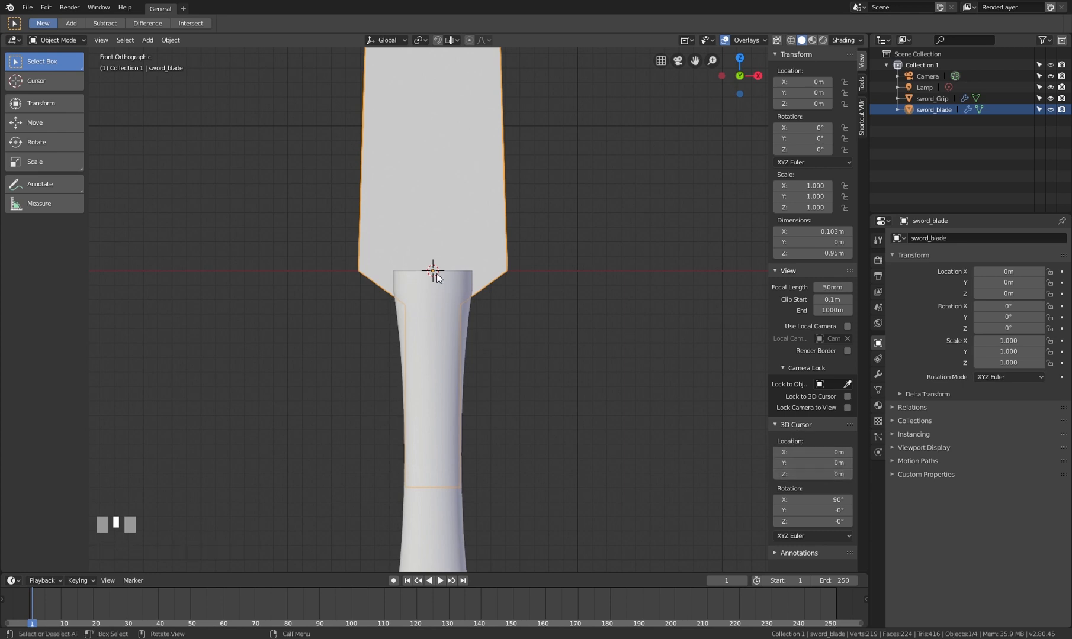
{"action": "key", "text": "z"}
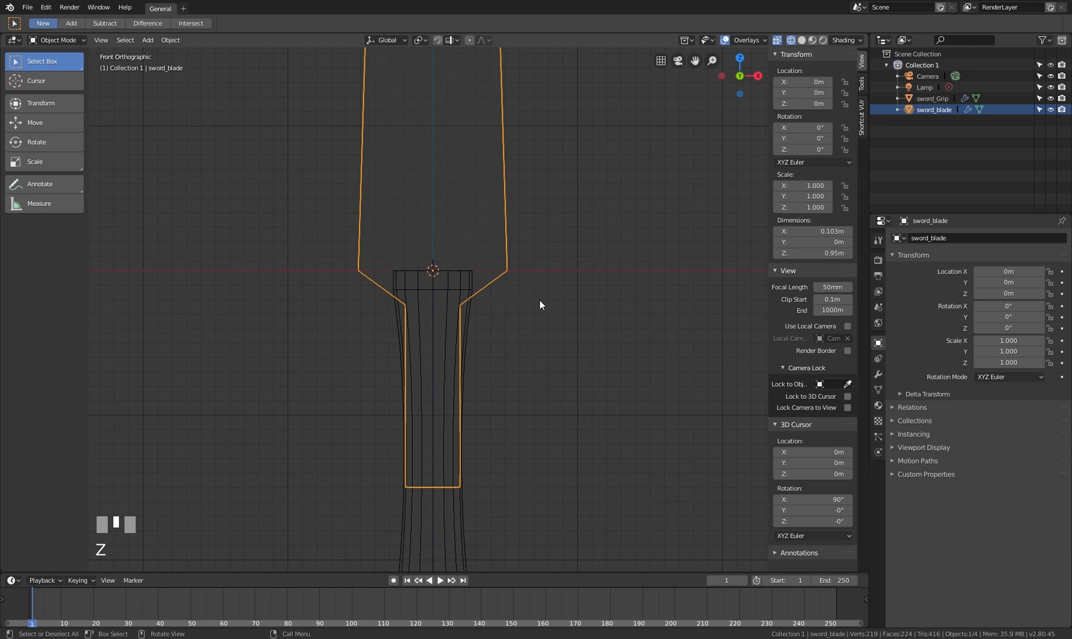
{"action": "key", "text": "shift+a"}
{"action": "mouse_move", "coordinate": [526, 307]}
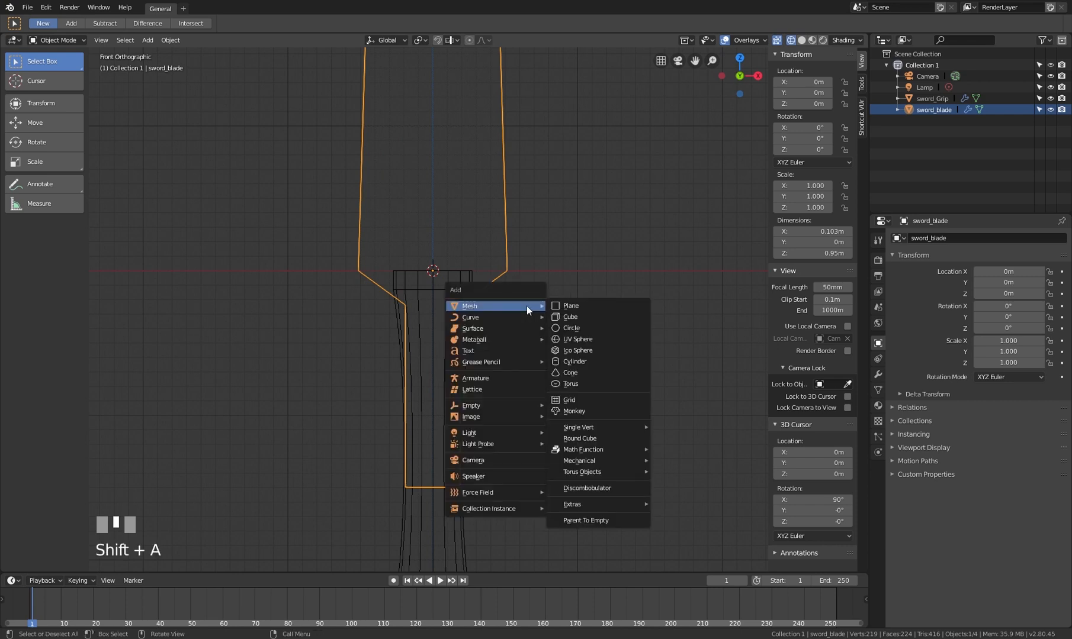
{"action": "mouse_move", "coordinate": [627, 426]}
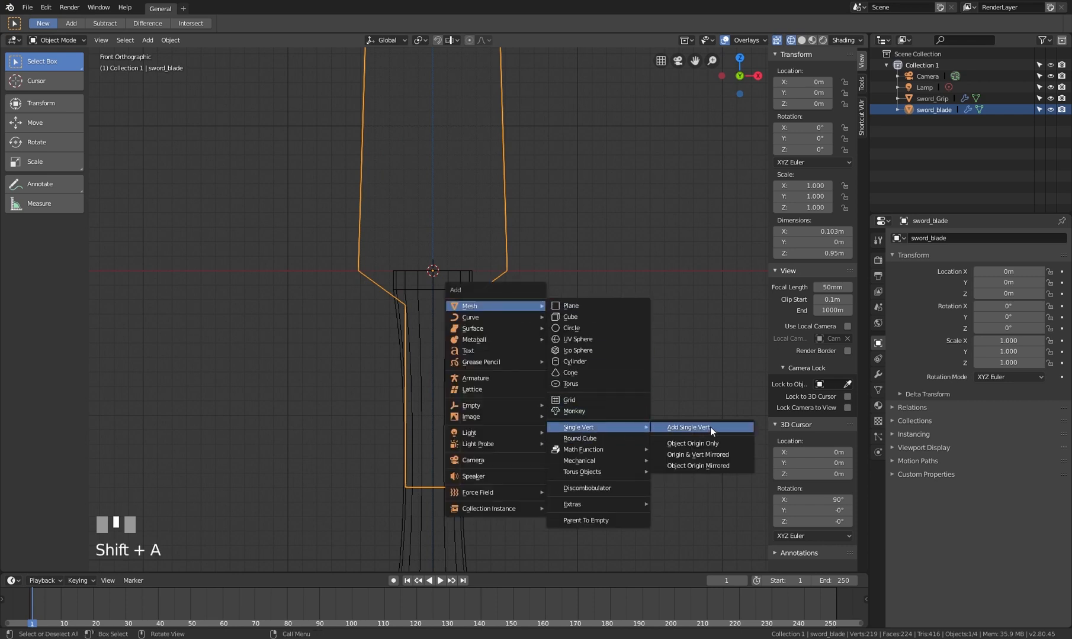
{"action": "left_click", "coordinate": [708, 457]}
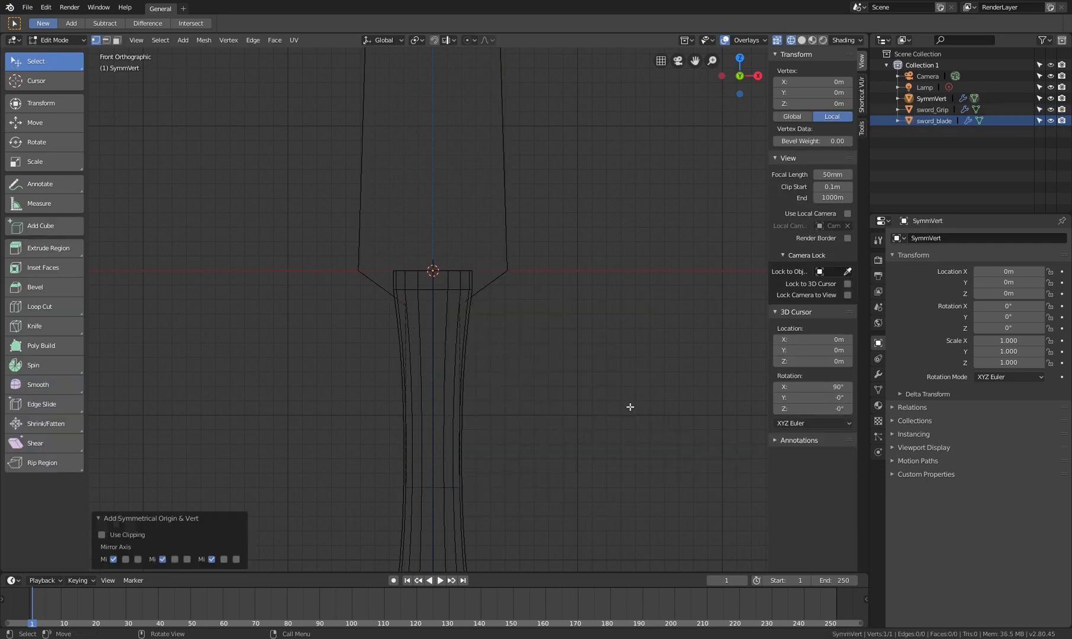
Extrude the new vertex about 0.1 m along the negative X axis to start the cross guard
{"action": "middle_click_drag", "start_coordinate": [630, 407], "coordinate": [536, 308], "text": "ctrl"}
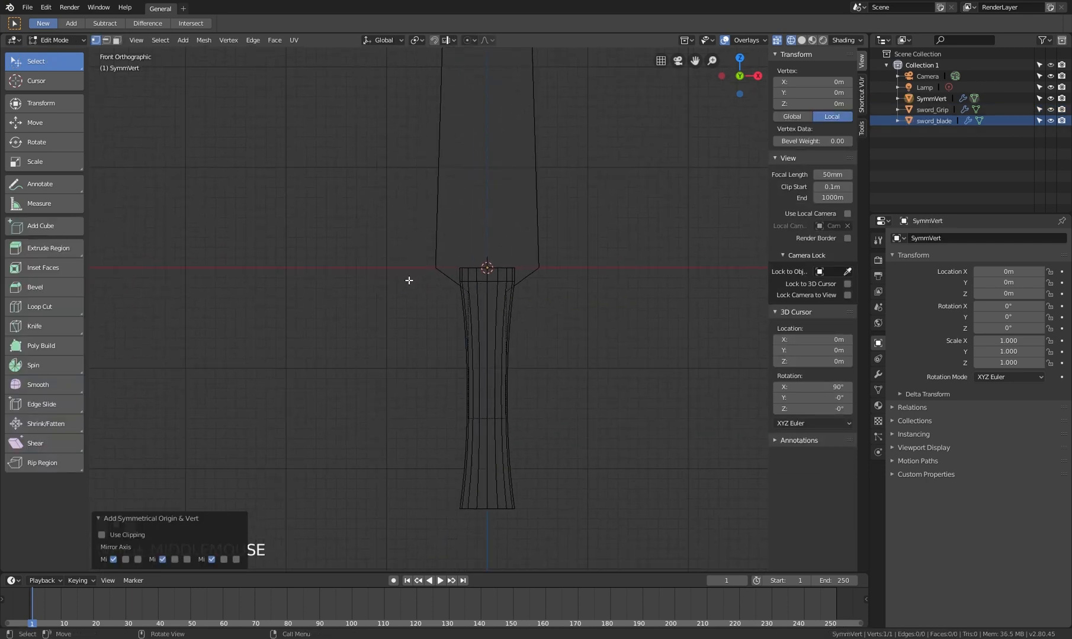
{"action": "key", "text": "e"}
{"action": "key", "text": "x"}
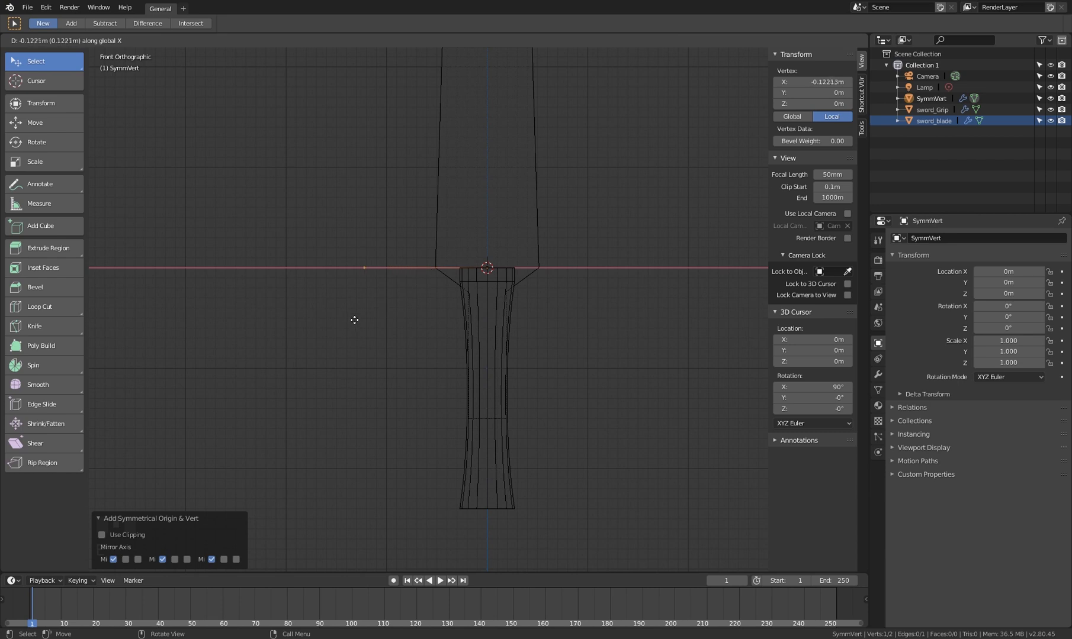
{"action": "left_click", "coordinate": [375, 322]}
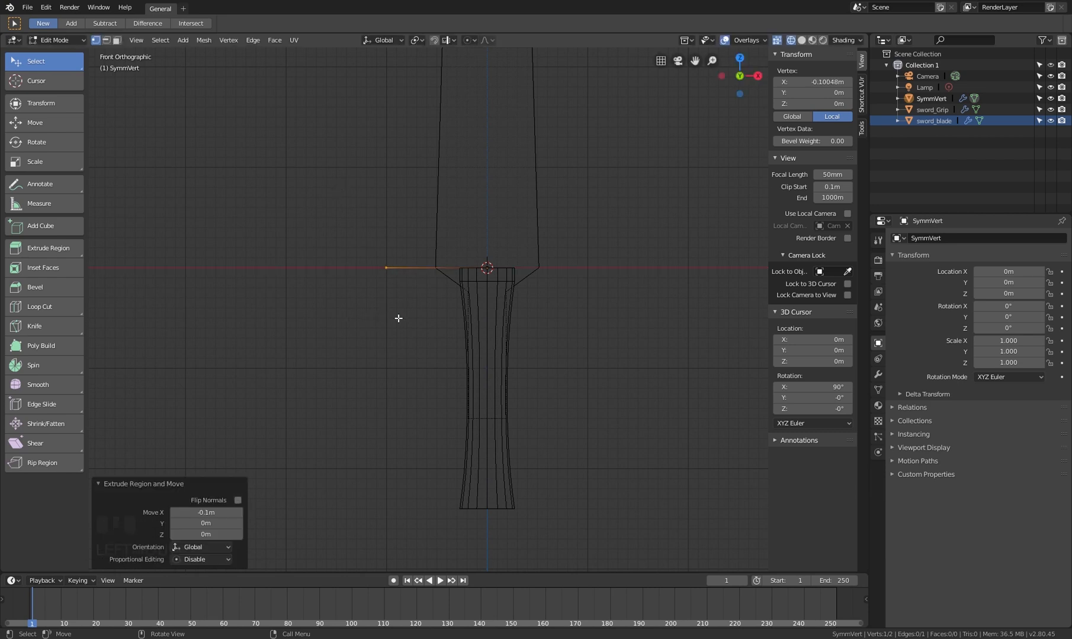
Extrude the guard's end vertex upward and move it outward to about X -0.145 m, Z 0.05 m
{"action": "key", "text": "e"}
{"action": "key", "text": "z"}
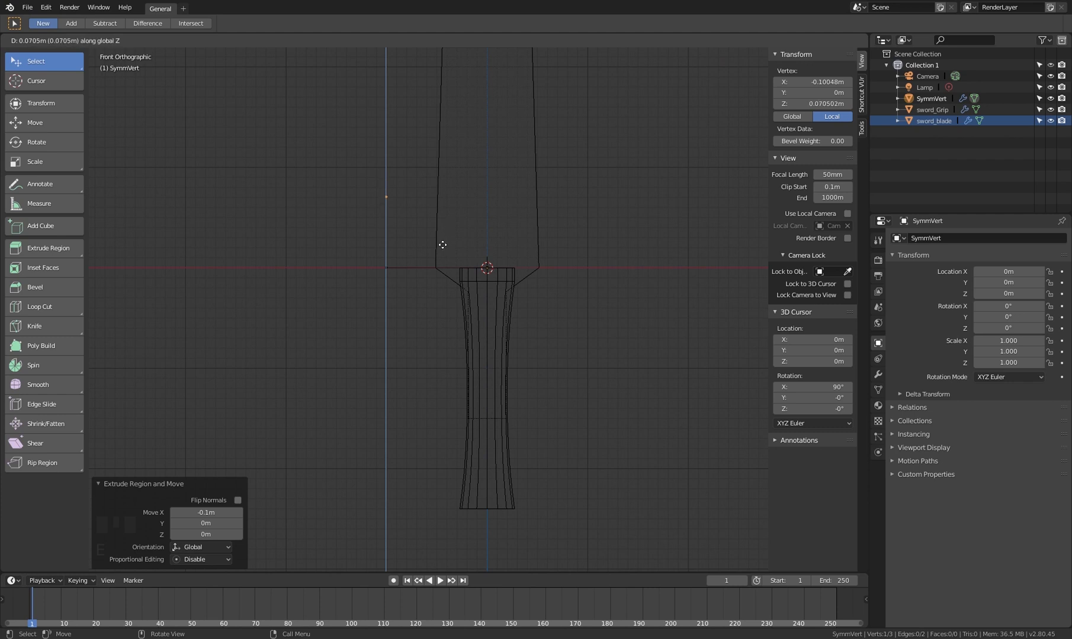
{"action": "left_click", "coordinate": [444, 245]}
{"action": "key", "text": "g"}
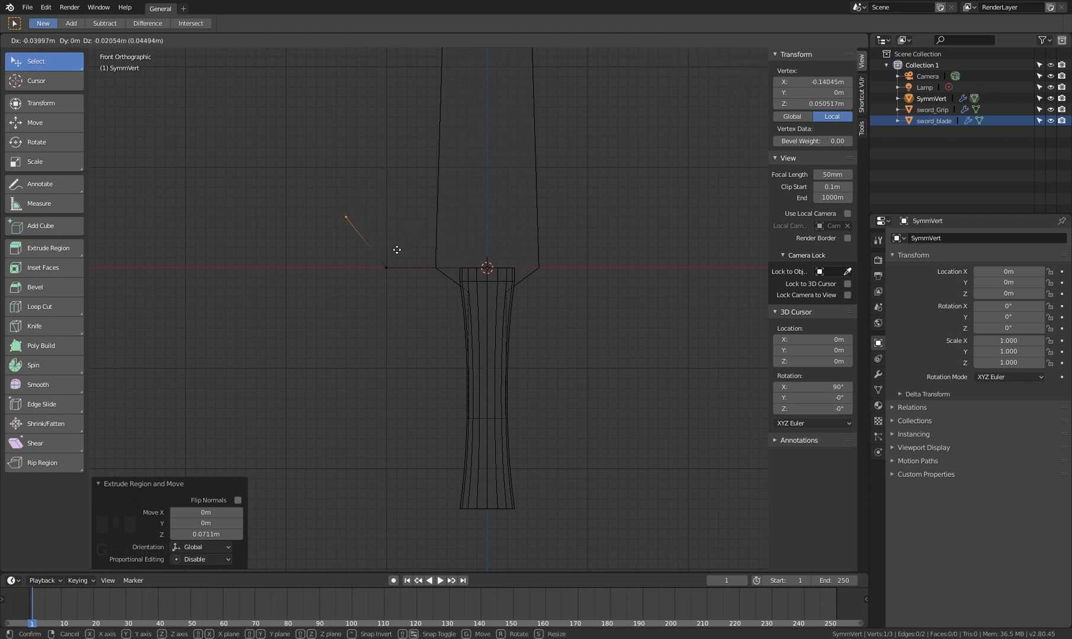
{"action": "left_click", "coordinate": [352, 248]}
Leave Edit Mode, return to solid shading and add a Skin modifier to the guard profile
{"action": "key", "text": "Tab"}
{"action": "mouse_move", "coordinate": [512, 273]}
{"action": "middle_mouse_down"}
{"action": "mouse_move", "coordinate": [597, 297]}
{"action": "mouse_move", "coordinate": [507, 300]}
{"action": "mouse_move", "coordinate": [511, 267]}
{"action": "mouse_move", "coordinate": [521, 293]}
{"action": "middle_mouse_up"}
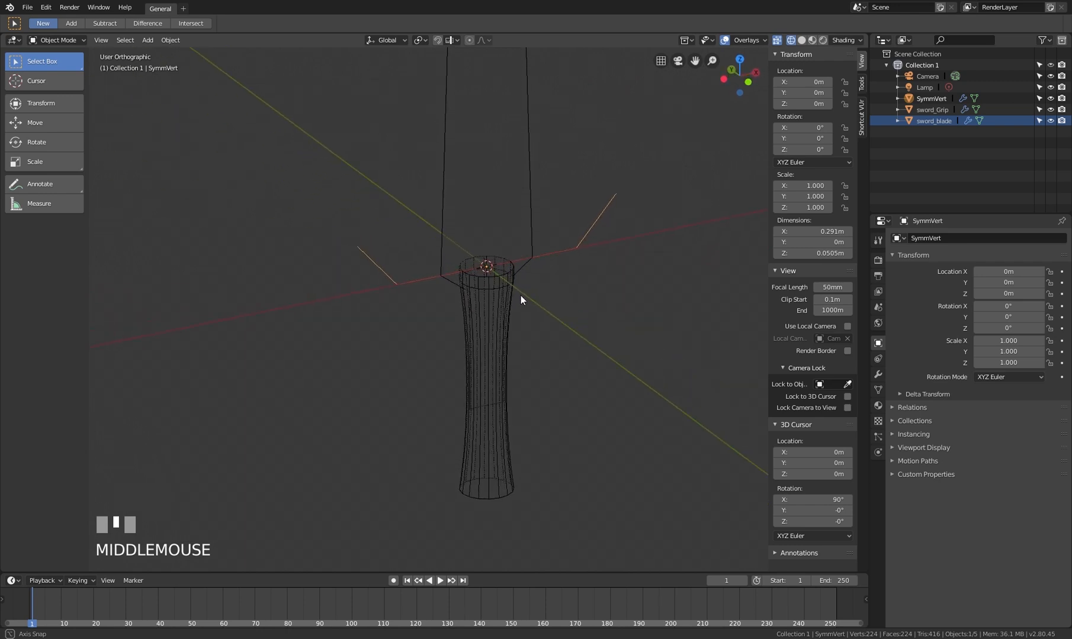
{"action": "scroll", "coordinate": [521, 295], "scroll_direction": "up", "scroll_amount": 1}
{"action": "key", "text": "z"}
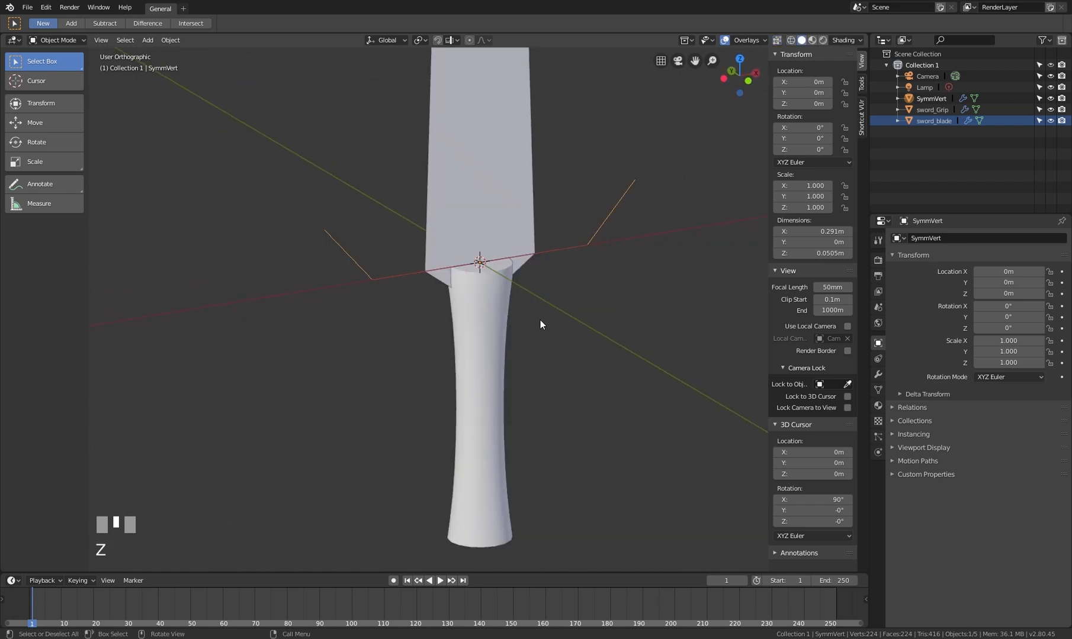
{"action": "mouse_move", "coordinate": [539, 319]}
{"action": "middle_mouse_down"}
{"action": "mouse_move", "coordinate": [565, 224]}
{"action": "mouse_move", "coordinate": [494, 269]}
{"action": "mouse_move", "coordinate": [566, 246]}
{"action": "mouse_move", "coordinate": [600, 261]}
{"action": "middle_mouse_up"}
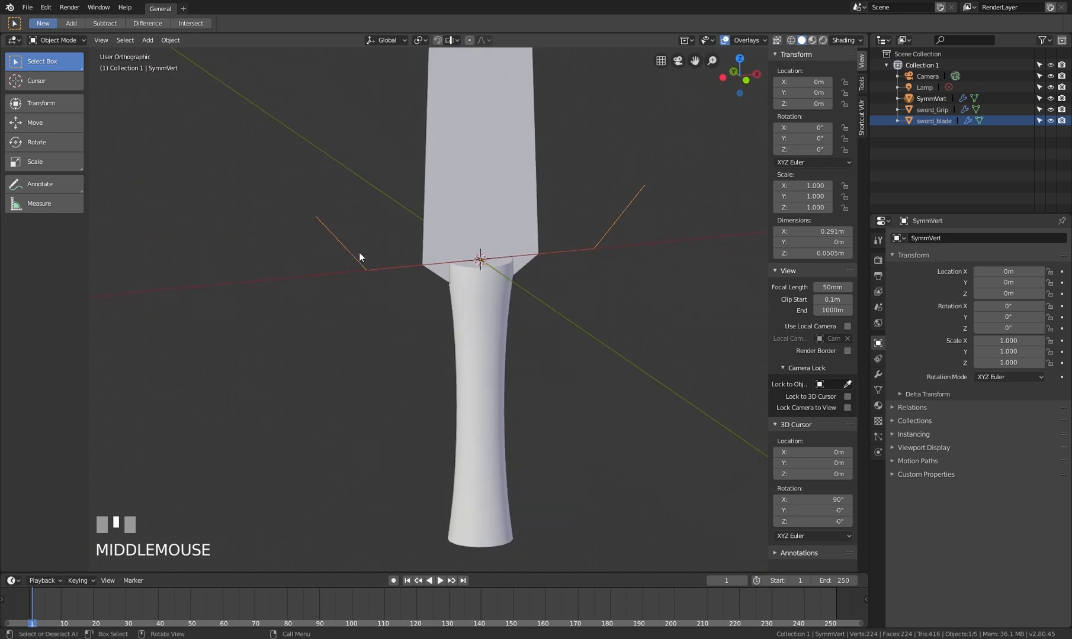
{"action": "left_click", "coordinate": [878, 375]}
{"action": "left_click", "coordinate": [912, 239]}
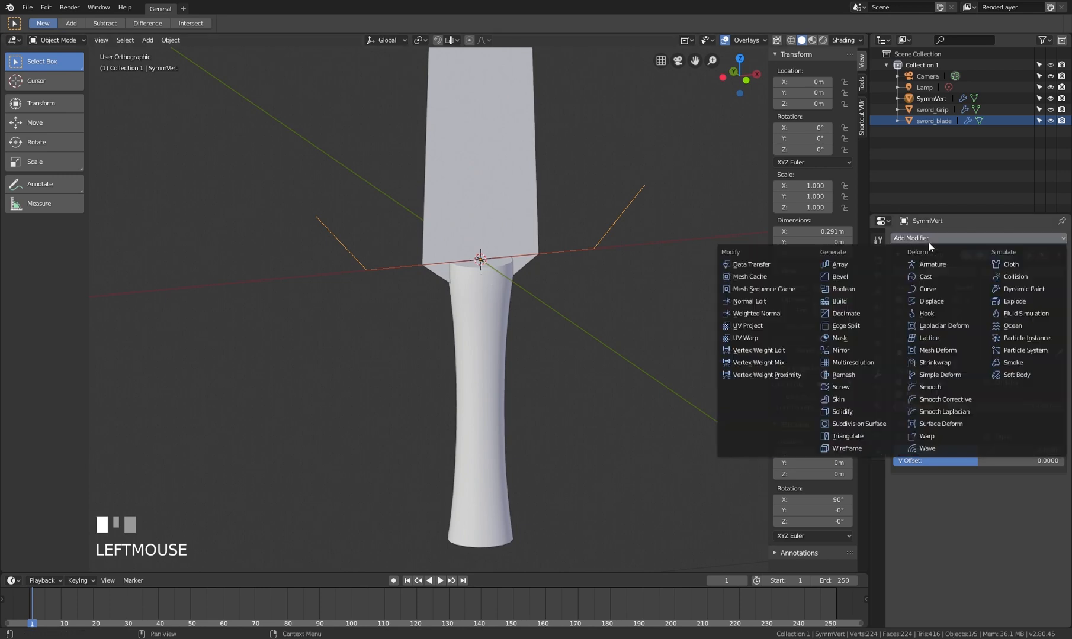
{"action": "left_click", "coordinate": [844, 401]}
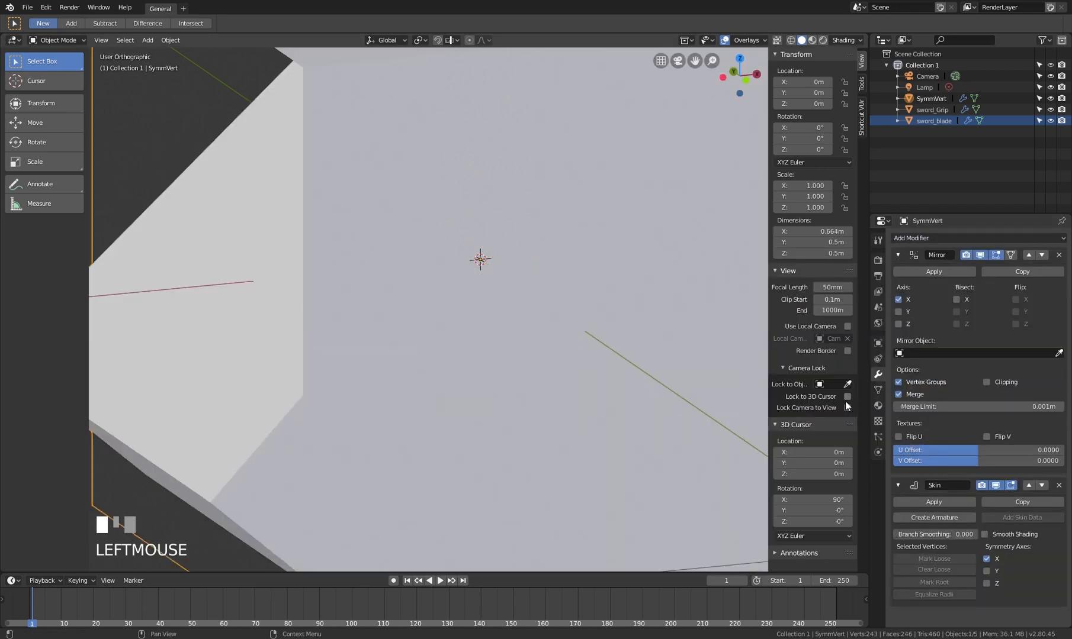
Enter Edit Mode on the skinned guard in wireframe shading and select all its vertices
{"action": "scroll", "coordinate": [566, 367], "scroll_direction": "down", "scroll_amount": 3}
{"action": "scroll", "coordinate": [505, 329], "scroll_direction": "down", "scroll_amount": 2}
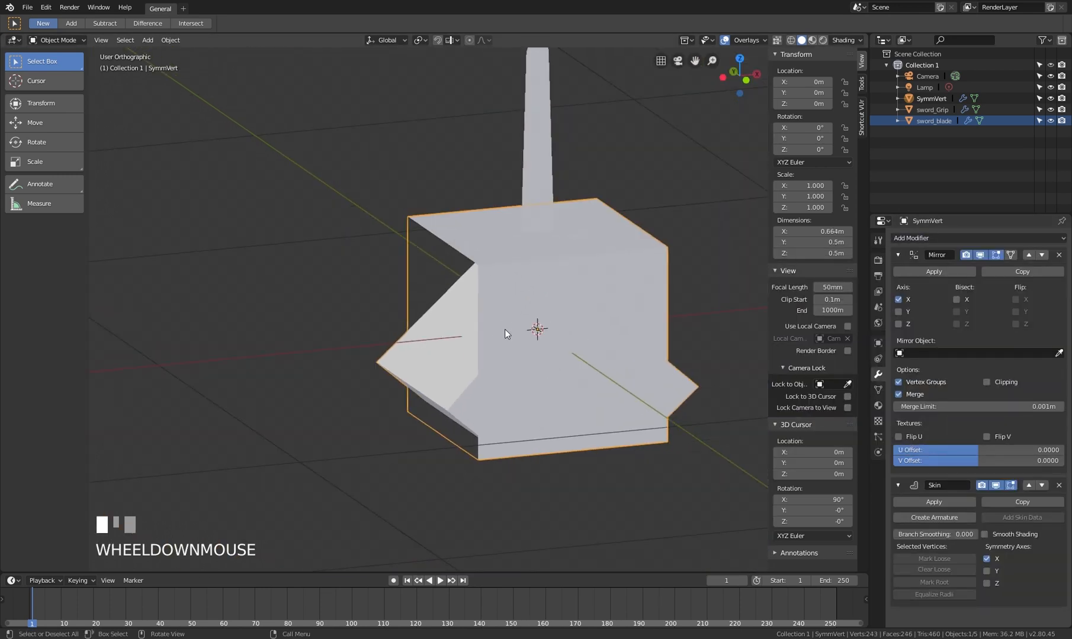
{"action": "mouse_move", "coordinate": [505, 329]}
{"action": "middle_mouse_down"}
{"action": "mouse_move", "coordinate": [612, 311]}
{"action": "mouse_move", "coordinate": [494, 315]}
{"action": "middle_mouse_up"}
{"action": "scroll", "coordinate": [571, 339], "scroll_direction": "up", "scroll_amount": 4}
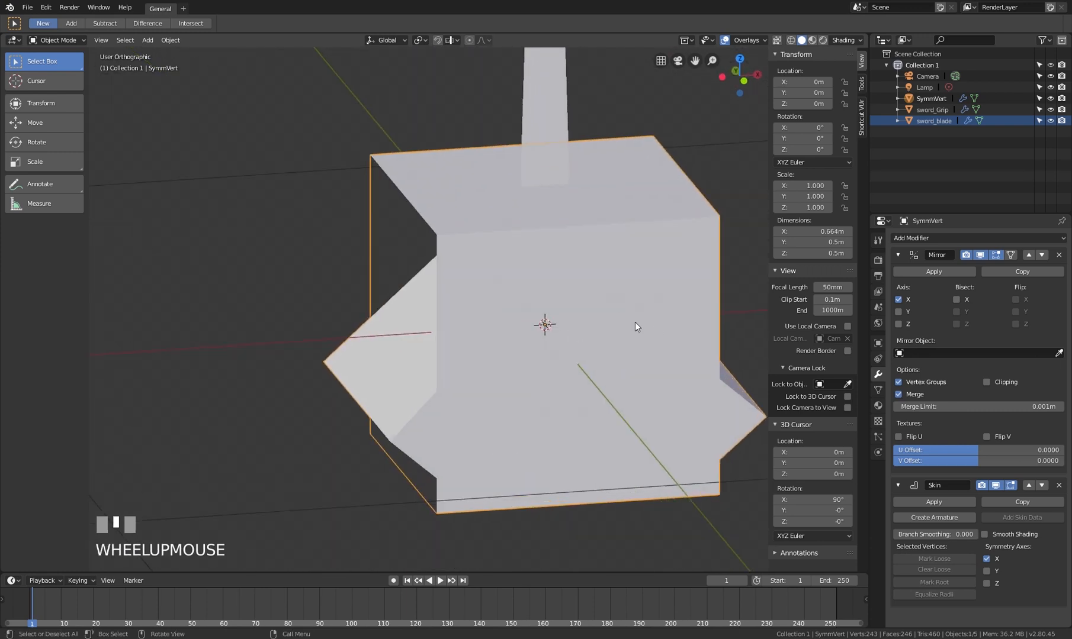
{"action": "middle_click_drag", "start_coordinate": [635, 322], "coordinate": [641, 305]}
{"action": "key", "text": "Tab"}
{"action": "scroll", "coordinate": [535, 353], "scroll_direction": "up", "scroll_amount": 3}
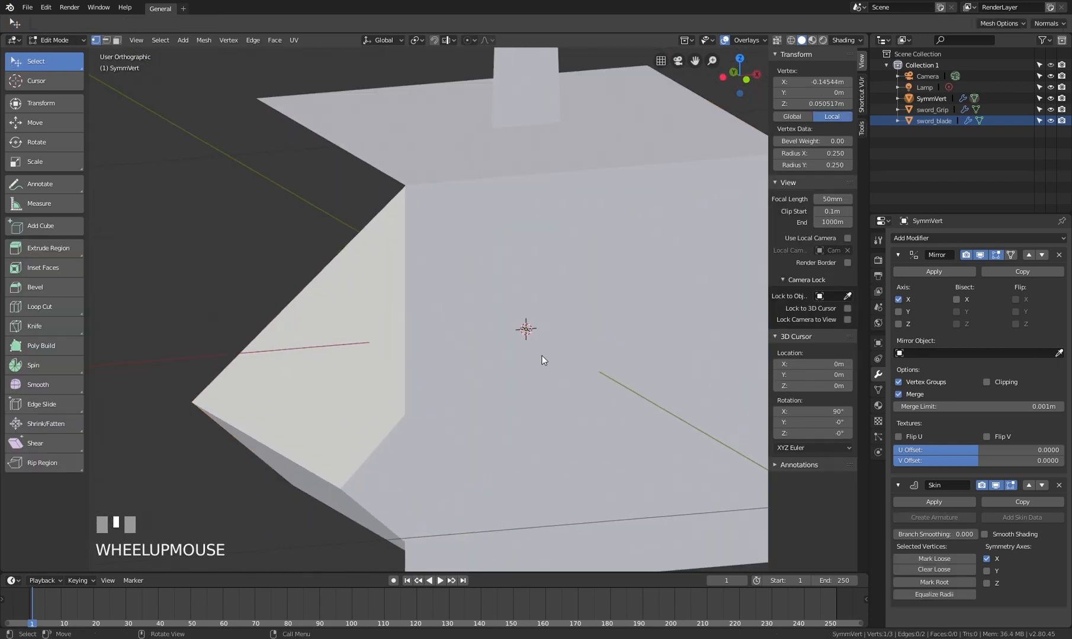
{"action": "key", "text": "z"}
{"action": "left_click", "coordinate": [478, 355]}
{"action": "scroll", "coordinate": [477, 355], "scroll_direction": "up", "scroll_amount": 2}
{"action": "key", "text": "a"}
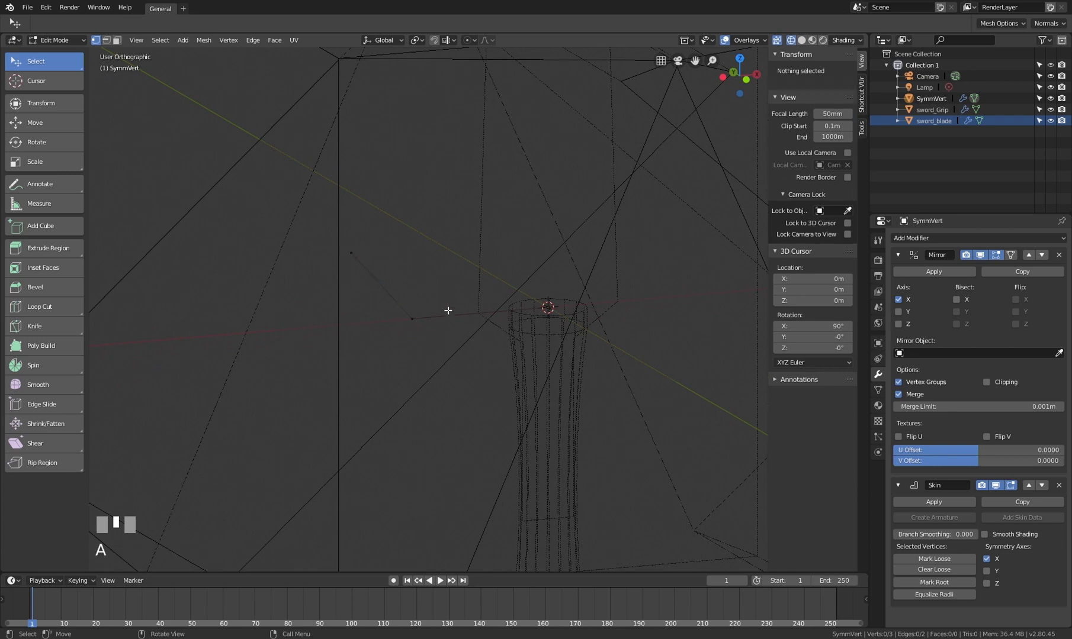
{"action": "key", "text": "a"}
{"action": "scroll", "coordinate": [485, 322], "scroll_direction": "down", "scroll_amount": 4}
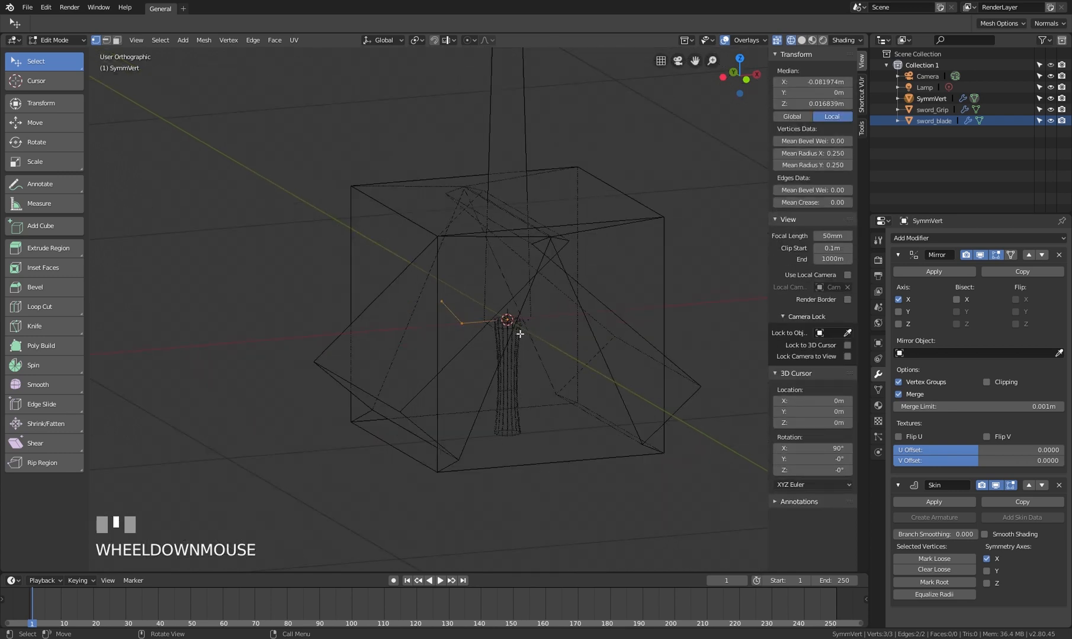
{"action": "scroll", "coordinate": [509, 319], "scroll_direction": "up", "scroll_amount": 1}
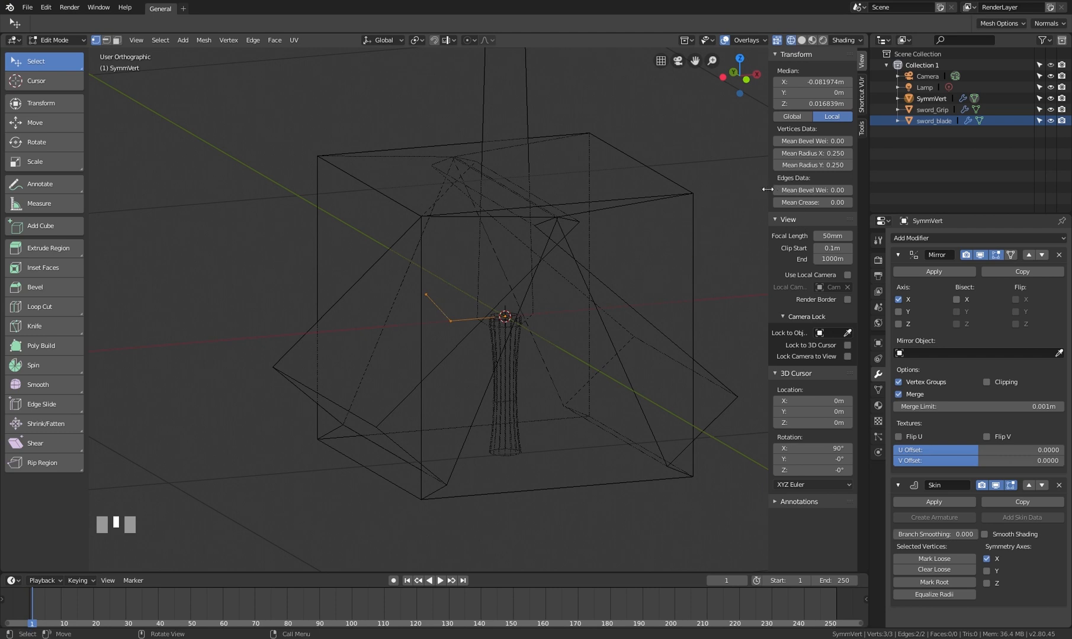
Set the selected vertices' mean skin radius X and Y to 0, restore solid shading and collapse the Mirror modifier's settings
{"action": "left_click_drag", "start_coordinate": [770, 190], "coordinate": [707, 193]}
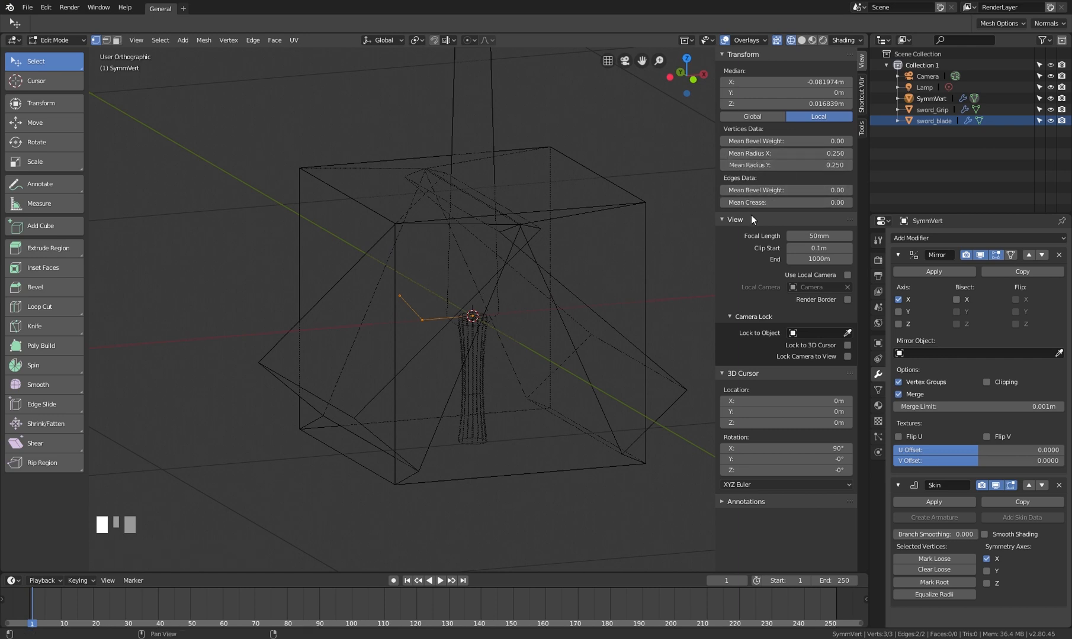
{"action": "left_click", "coordinate": [769, 153]}
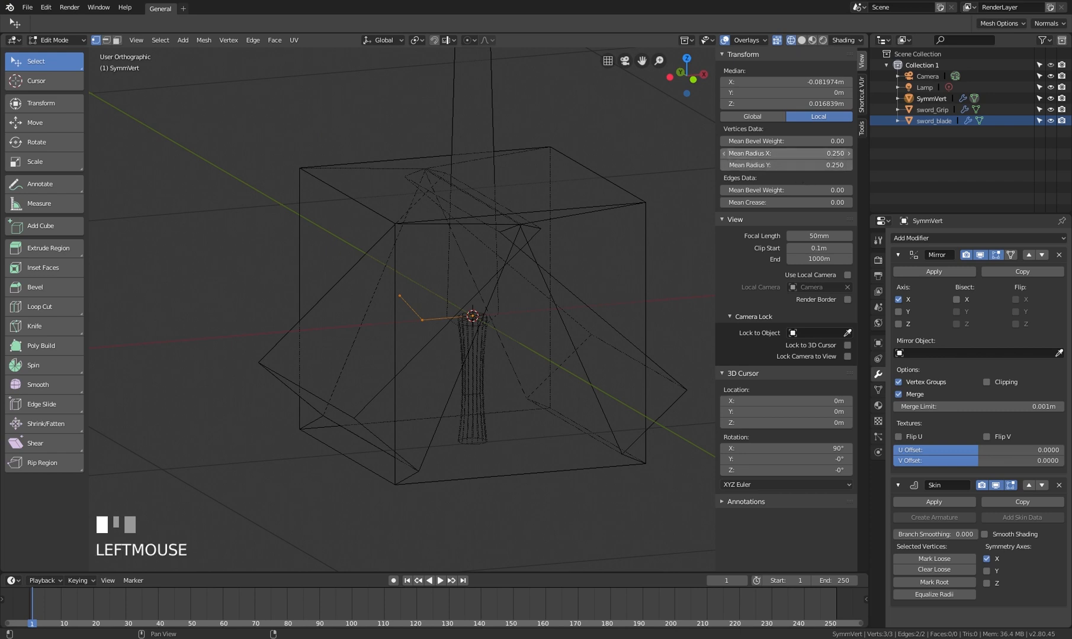
{"action": "left_click_drag", "start_coordinate": [769, 153], "coordinate": [815, 161]}
{"action": "key", "text": "KP_Enter"}
{"action": "scroll", "coordinate": [469, 332], "scroll_direction": "up", "scroll_amount": 2}
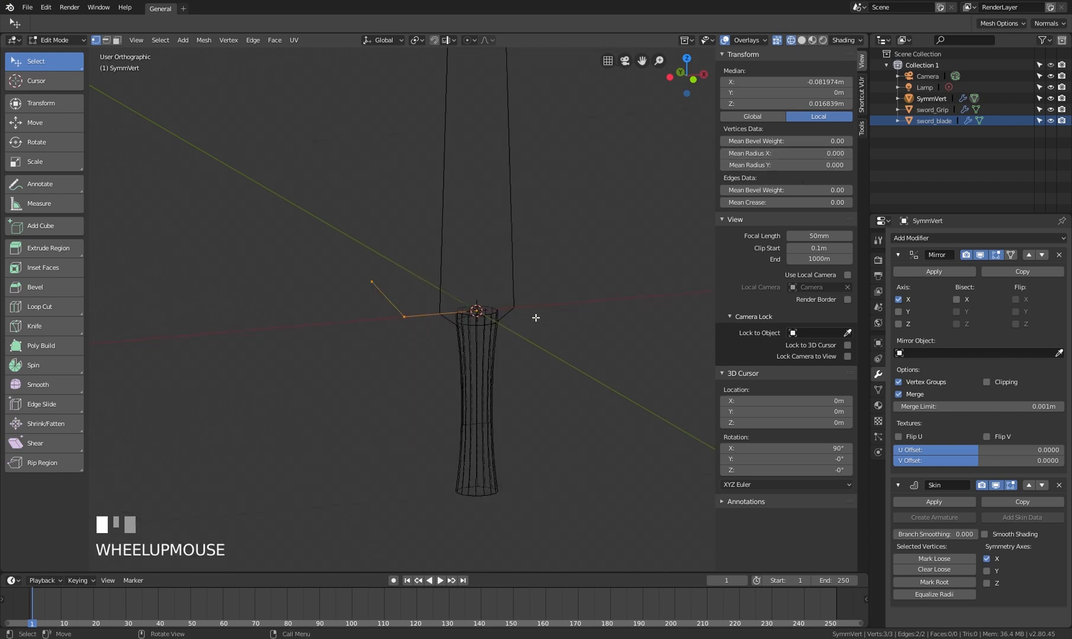
{"action": "key", "text": "z"}
{"action": "middle_click_drag", "start_coordinate": [488, 316], "coordinate": [412, 269], "text": "shift"}
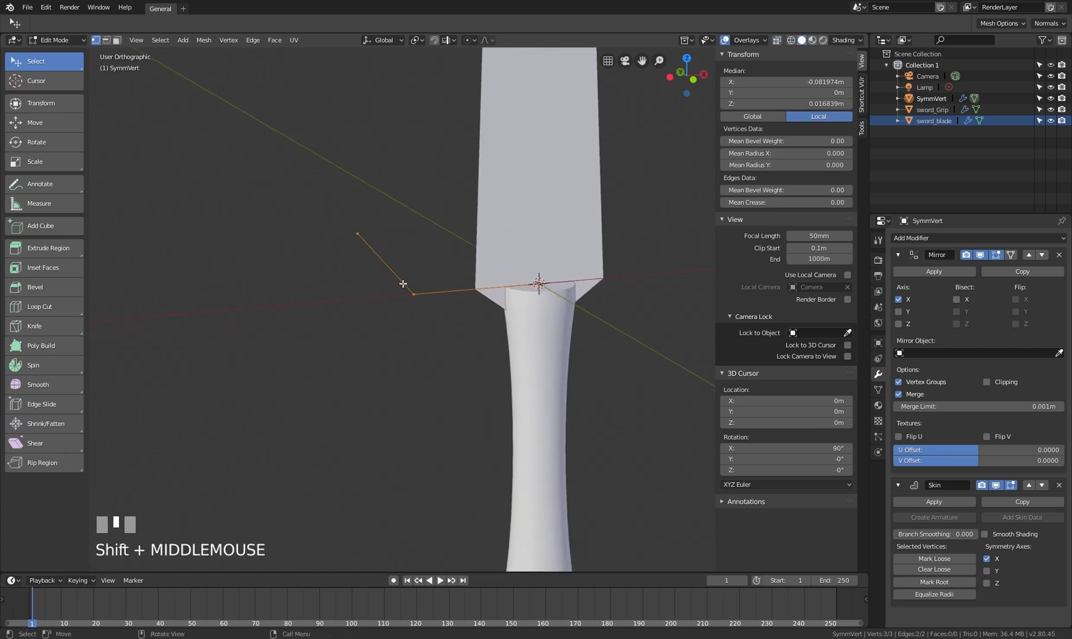
{"action": "left_click", "coordinate": [898, 254]}
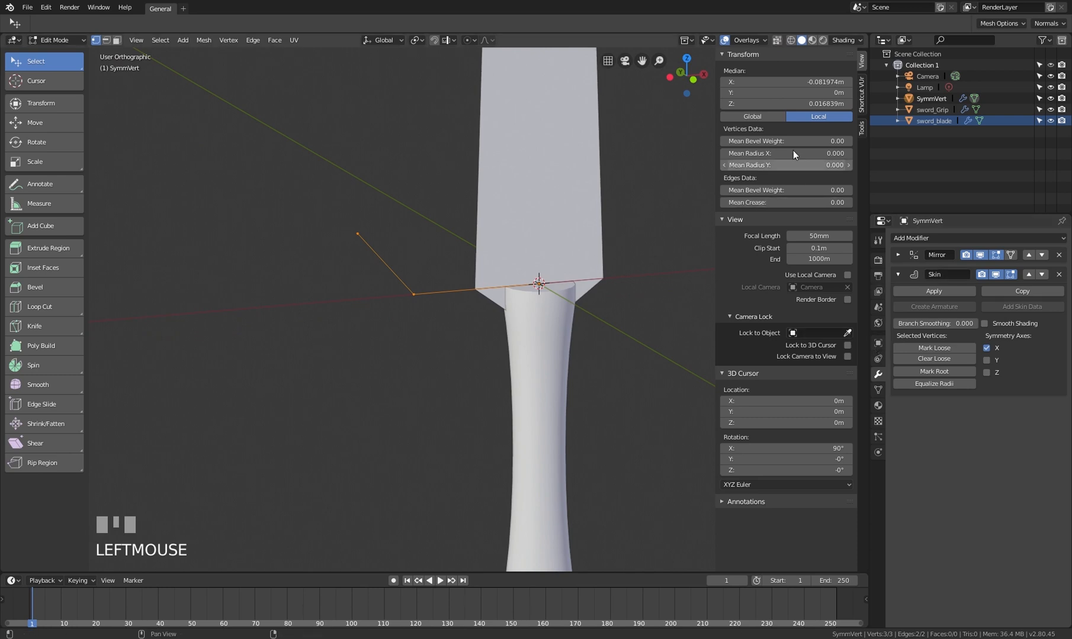
Set the mean skin radius X and Y of all the guard's selected vertices to 0.015
{"action": "mouse_move", "coordinate": [794, 152]}
{"action": "left_mouse_down"}
{"action": "mouse_move", "coordinate": [795, 166]}
{"action": "mouse_move", "coordinate": [829, 165]}
{"action": "mouse_move", "coordinate": [790, 165]}
{"action": "mouse_move", "coordinate": [823, 165]}
{"action": "mouse_move", "coordinate": [794, 165]}
{"action": "mouse_move", "coordinate": [802, 166]}
{"action": "left_mouse_up"}
{"action": "mouse_move", "coordinate": [516, 273]}
{"action": "middle_mouse_down"}
{"action": "mouse_move", "coordinate": [540, 286]}
{"action": "mouse_move", "coordinate": [510, 289]}
{"action": "middle_mouse_up"}
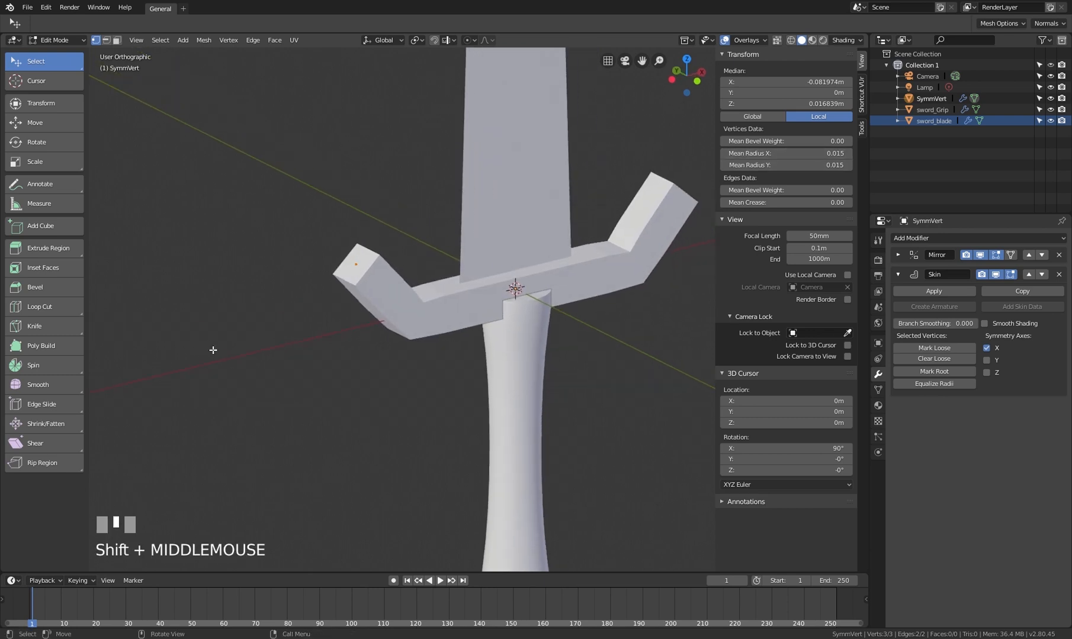
{"action": "middle_click_drag", "start_coordinate": [445, 260], "coordinate": [440, 262]}
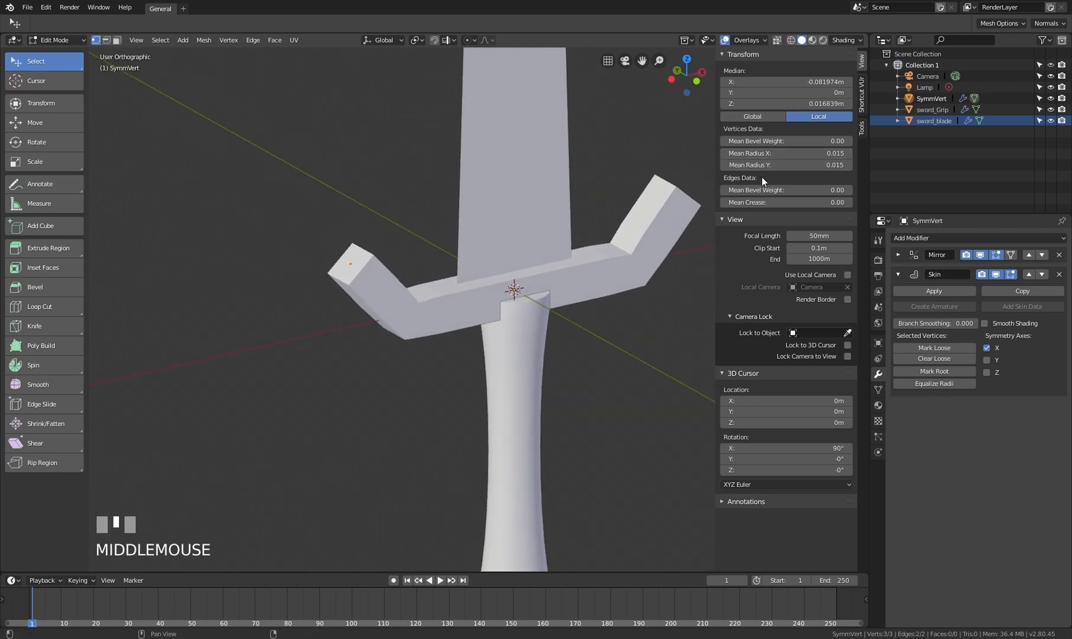
{"action": "left_click_drag", "start_coordinate": [811, 153], "coordinate": [811, 164]}
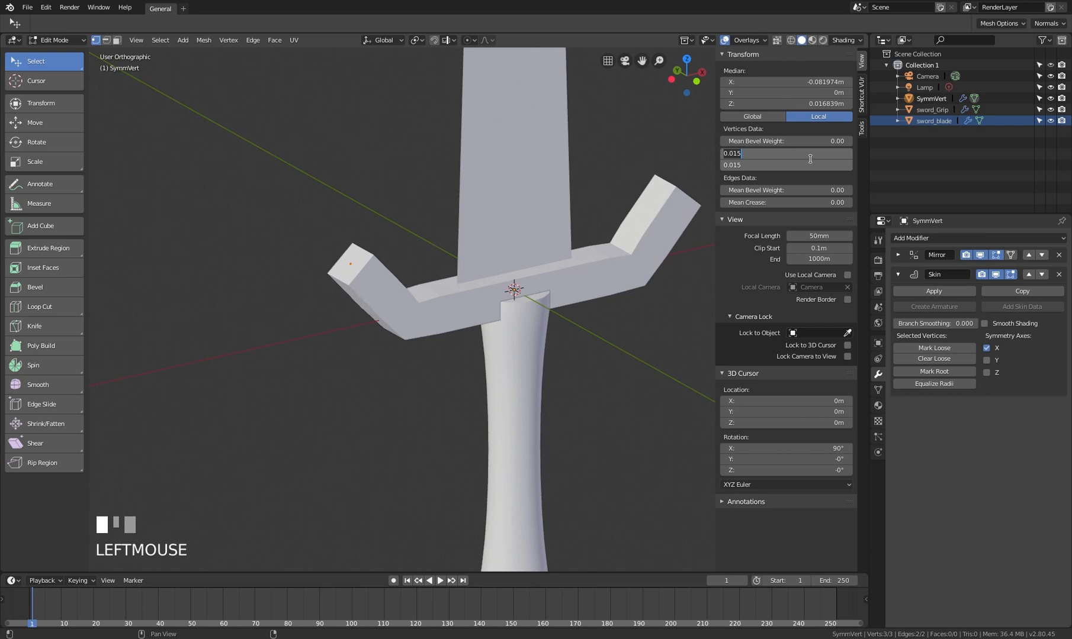
{"action": "key", "text": "KP_Enter"}
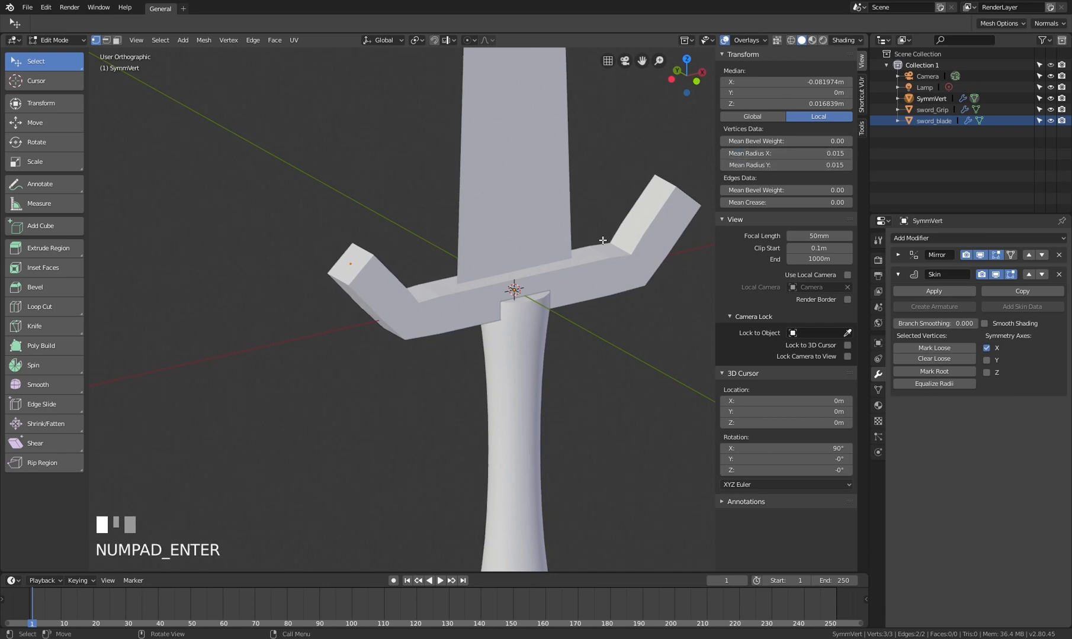
{"action": "middle_click_drag", "start_coordinate": [602, 240], "coordinate": [513, 273], "text": "shift"}
{"action": "middle_click_drag", "start_coordinate": [422, 275], "coordinate": [482, 280], "text": "shift"}
{"action": "middle_click_drag", "start_coordinate": [641, 222], "coordinate": [602, 224], "text": "shift"}
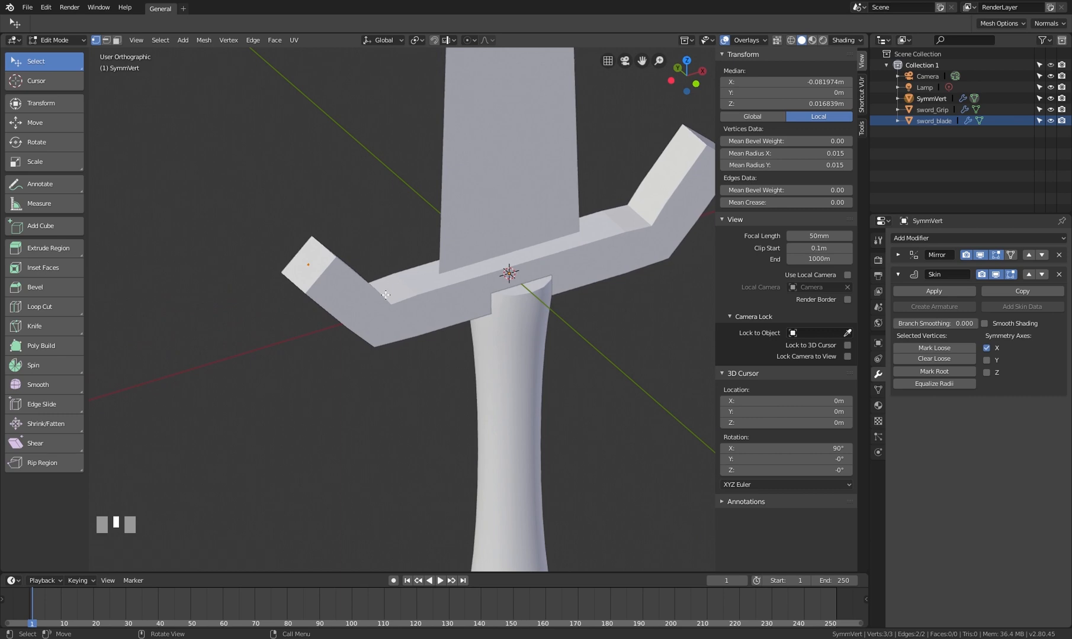
Select the guard's outer tip vertex in wireframe shading and return to solid shading
{"action": "key", "text": "Tab"}
{"action": "key", "text": "Tab"}
{"action": "key", "text": "z"}
{"action": "left_click", "coordinate": [312, 262]}
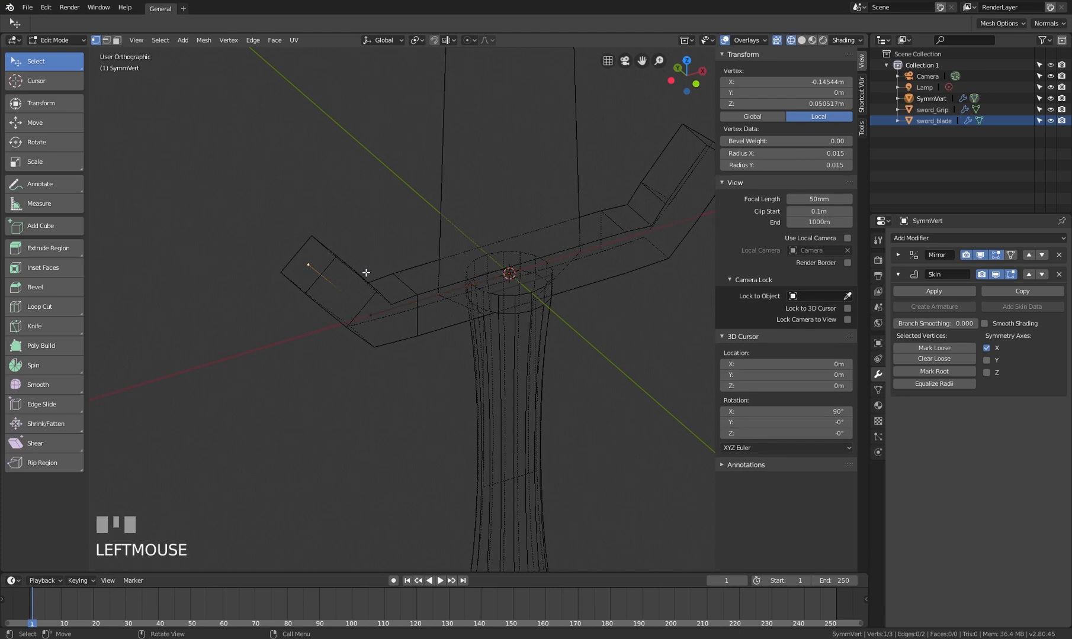
{"action": "middle_click_drag", "start_coordinate": [366, 273], "coordinate": [393, 273]}
{"action": "key", "text": "z"}
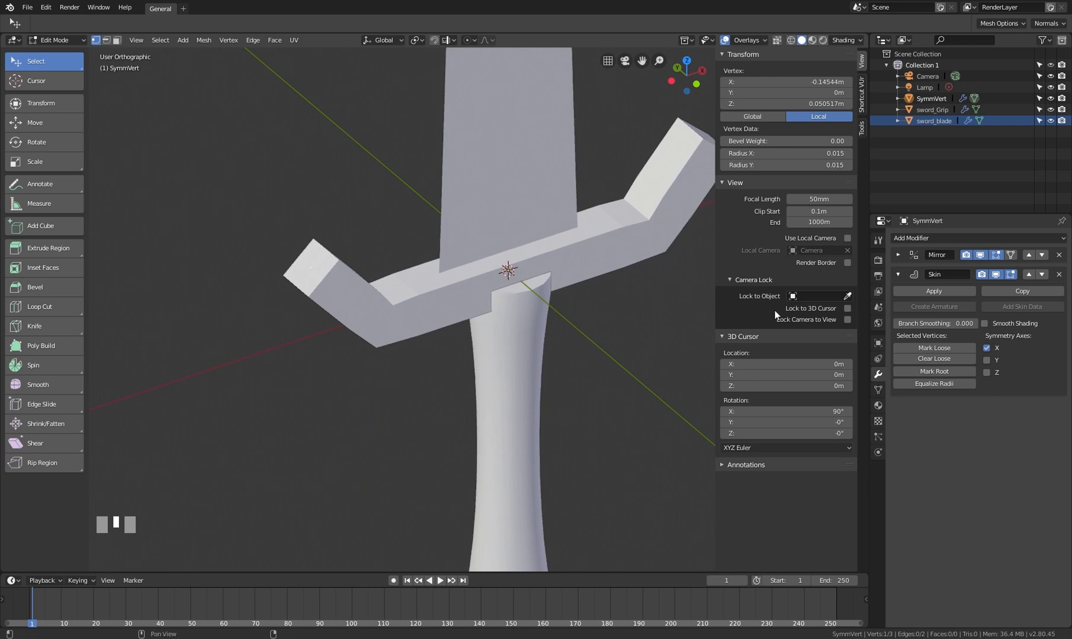
Try the In Front and All Edges viewport display options on the guard and switch both off again
{"action": "left_click", "coordinate": [879, 342]}
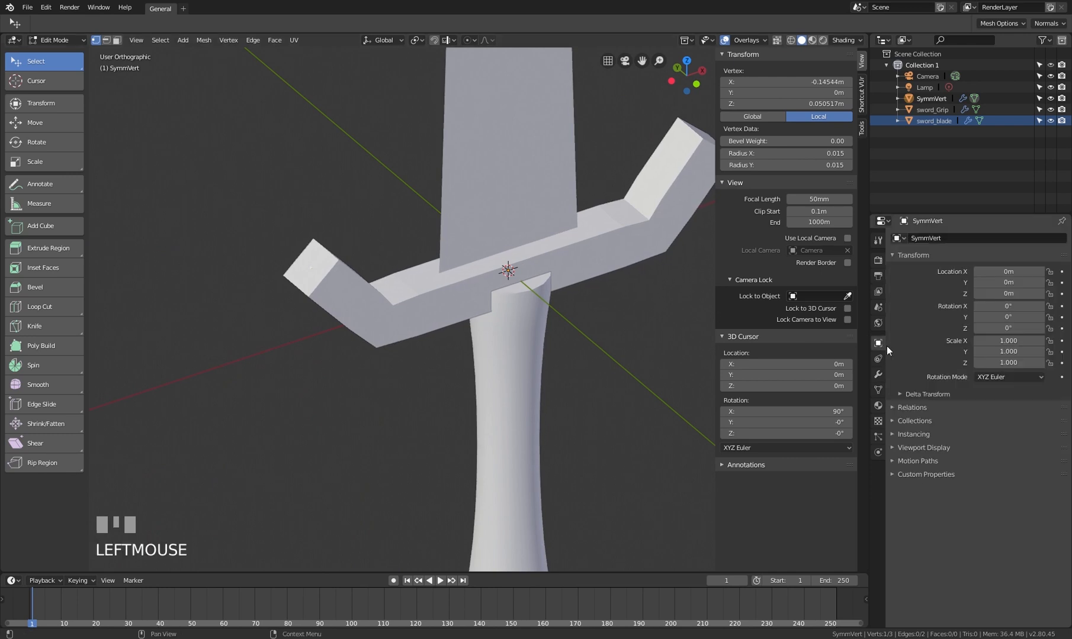
{"action": "left_click", "coordinate": [892, 448]}
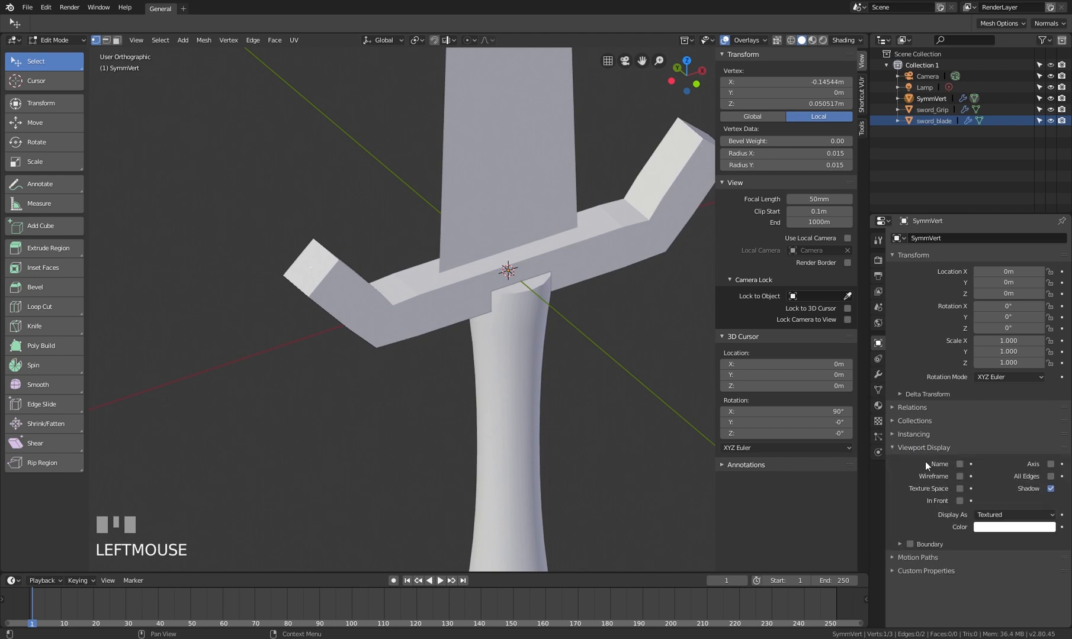
{"action": "left_click", "coordinate": [959, 502]}
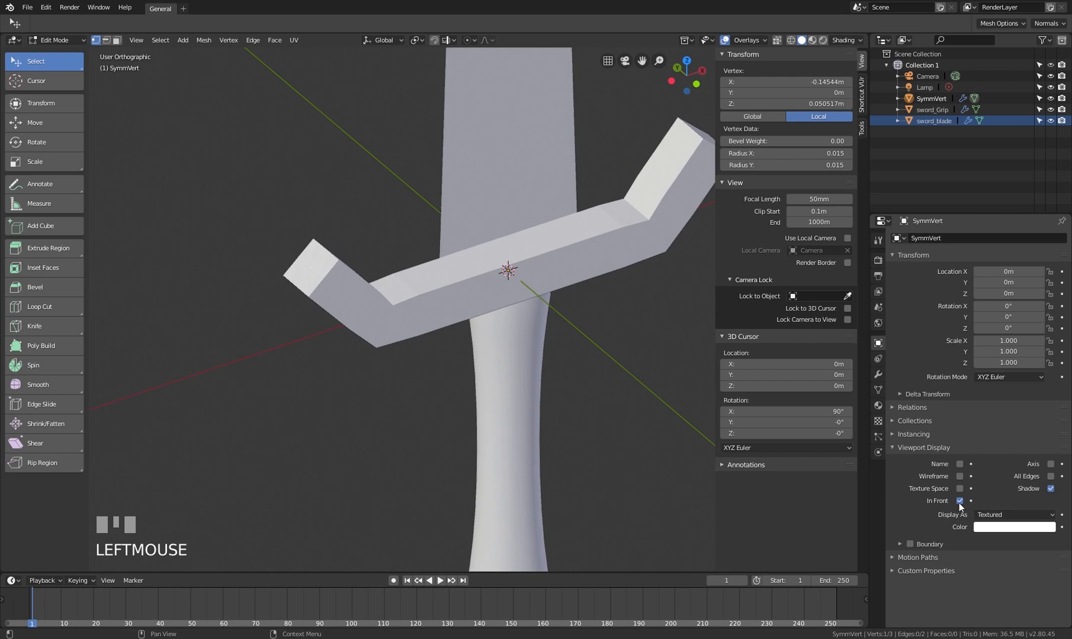
{"action": "left_click", "coordinate": [1051, 478]}
{"action": "left_click", "coordinate": [1051, 478]}
{"action": "left_click", "coordinate": [961, 501]}
{"action": "left_click", "coordinate": [962, 502]}
{"action": "left_click", "coordinate": [962, 502]}
{"action": "left_click", "coordinate": [961, 502]}
{"action": "left_click", "coordinate": [962, 502]}
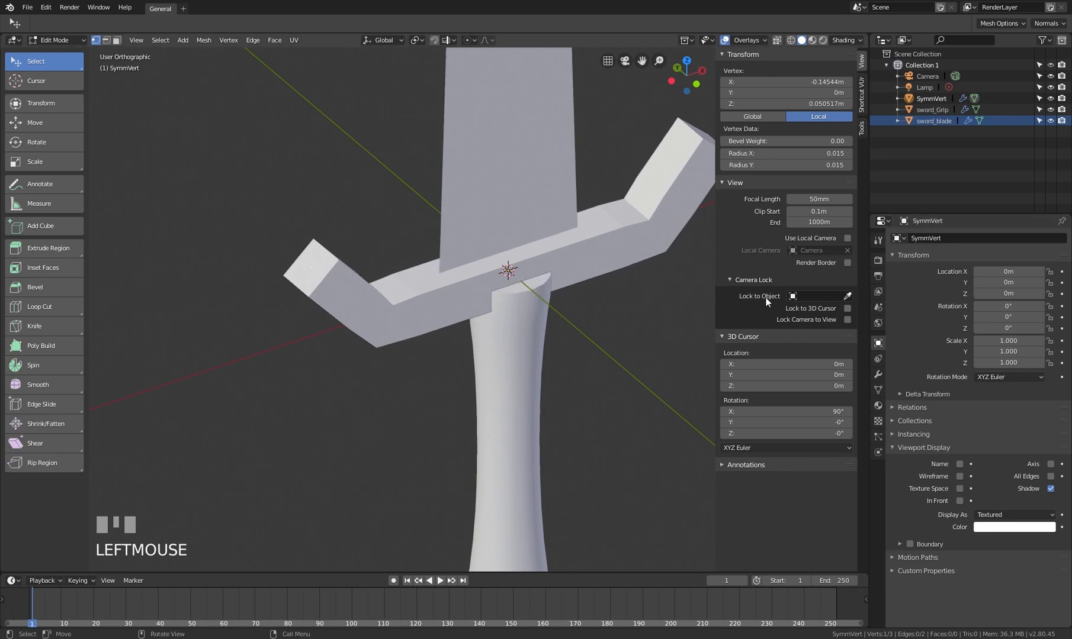
Reselect the guard's outer tip vertex and taper it with skin radius X 0.003 and radius Y 0.002
{"action": "left_click", "coordinate": [878, 374]}
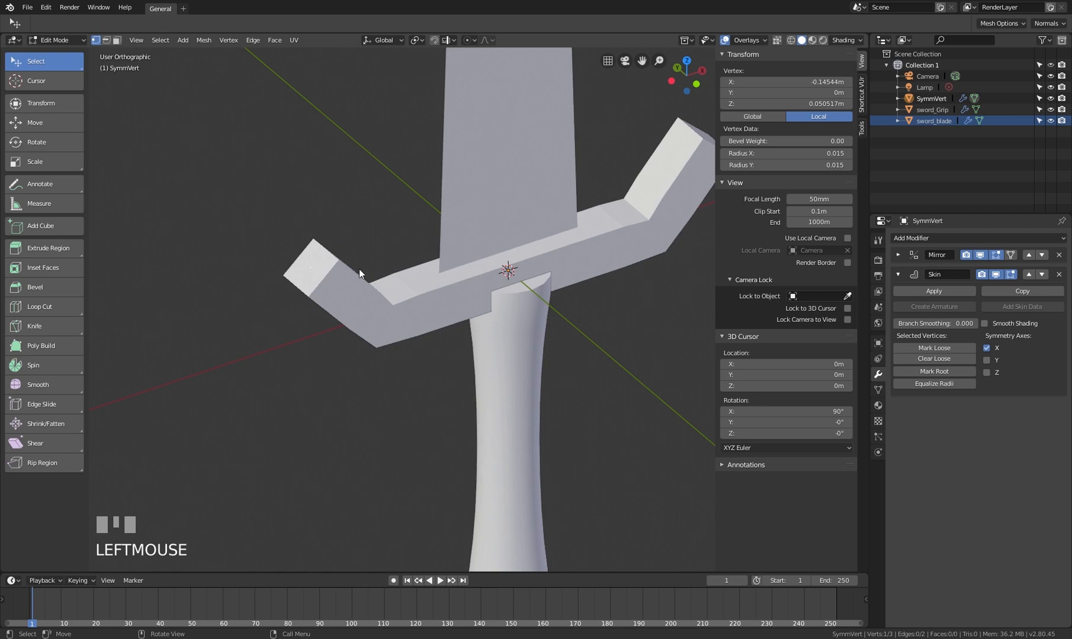
{"action": "key", "text": "z"}
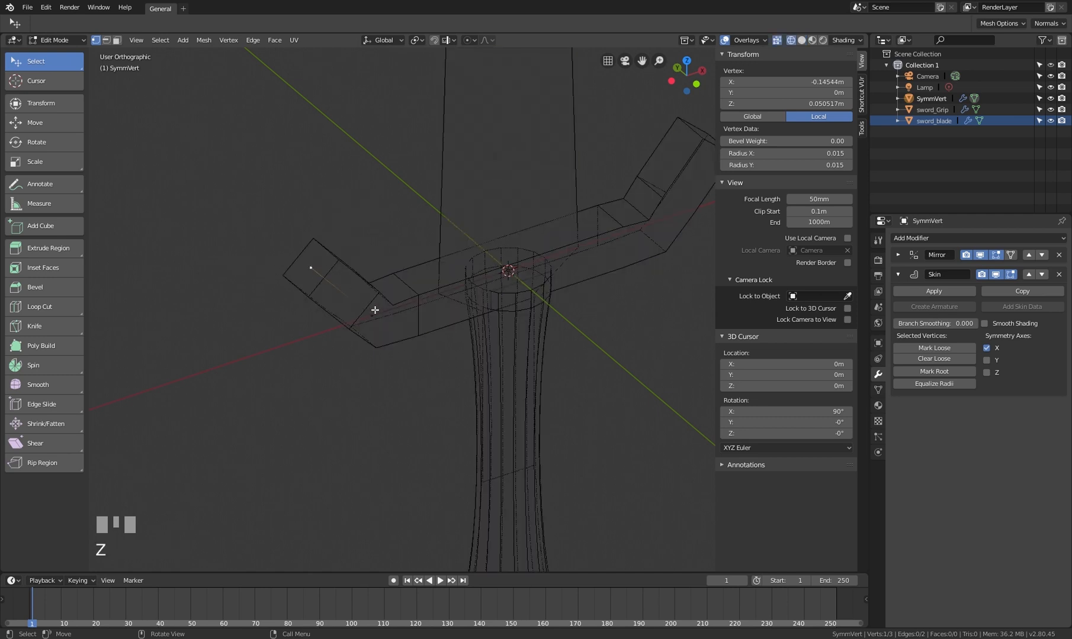
{"action": "left_click", "coordinate": [309, 263]}
{"action": "key", "text": "z"}
{"action": "middle_click_drag", "start_coordinate": [295, 264], "coordinate": [333, 255], "text": "shift"}
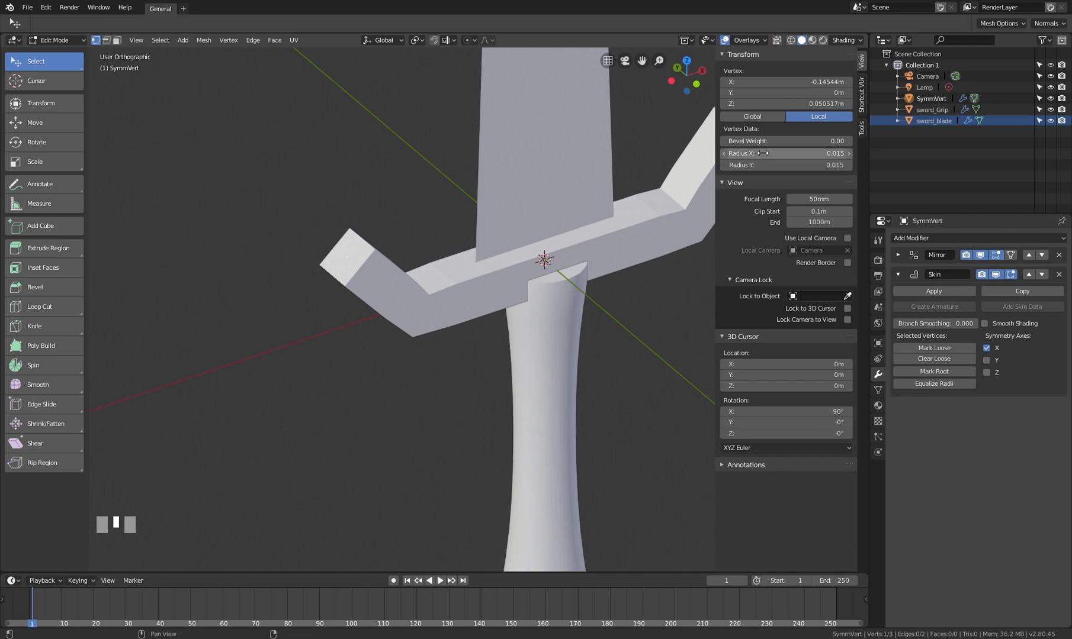
{"action": "mouse_move", "coordinate": [766, 157]}
{"action": "left_mouse_down"}
{"action": "mouse_move", "coordinate": [788, 157]}
{"action": "mouse_move", "coordinate": [766, 157]}
{"action": "left_mouse_up"}
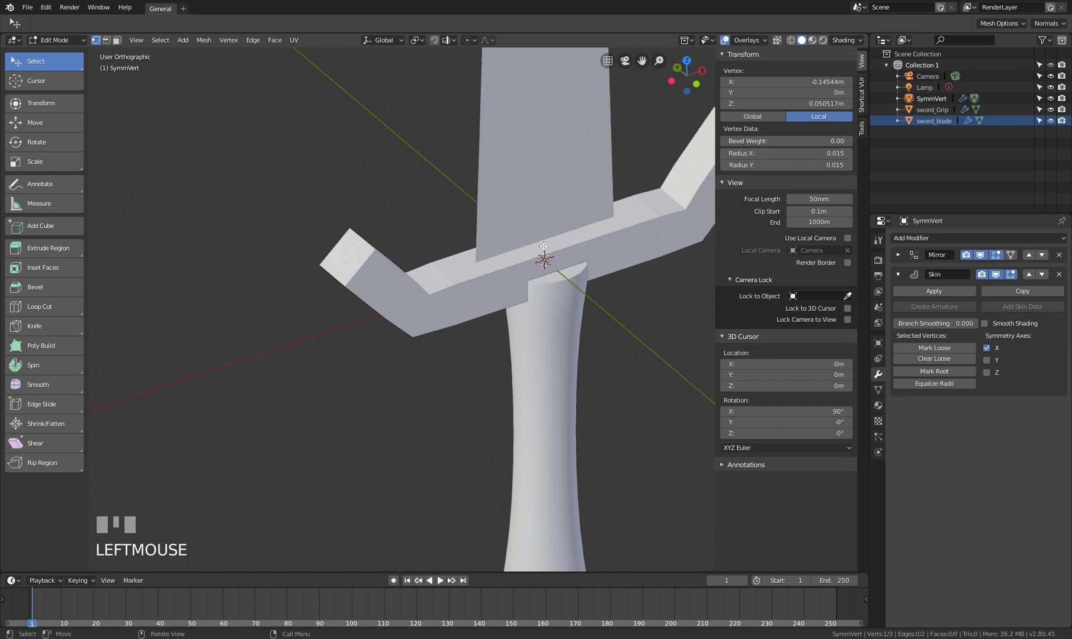
{"action": "middle_click_drag", "start_coordinate": [663, 225], "coordinate": [595, 221]}
{"action": "left_click_drag", "start_coordinate": [770, 153], "coordinate": [748, 165], "text": "shift"}
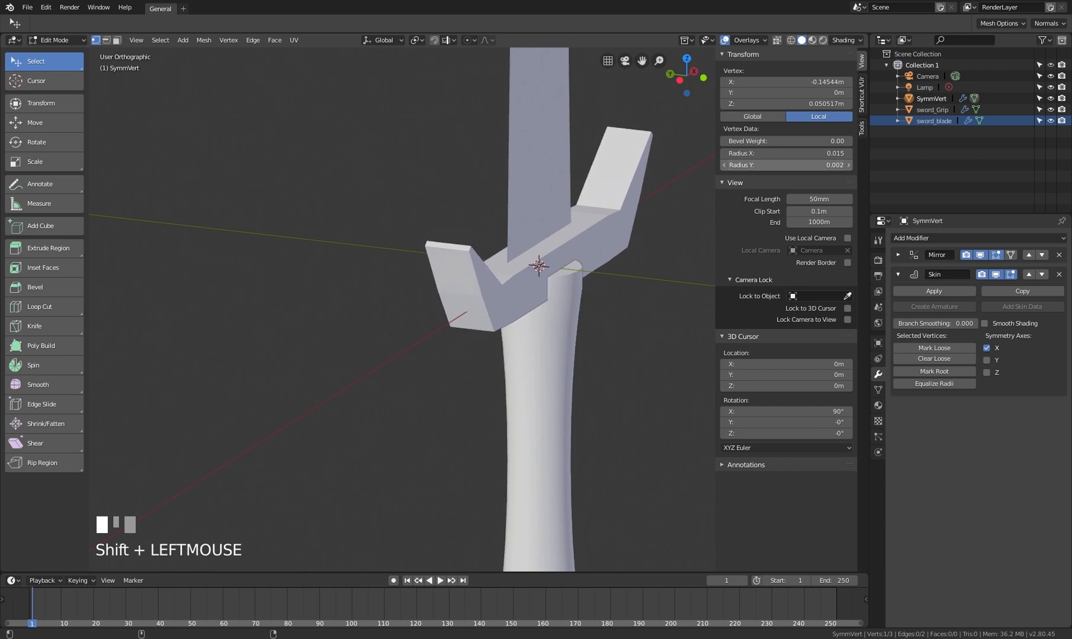
{"action": "middle_click_drag", "start_coordinate": [572, 240], "coordinate": [539, 253], "text": "shift"}
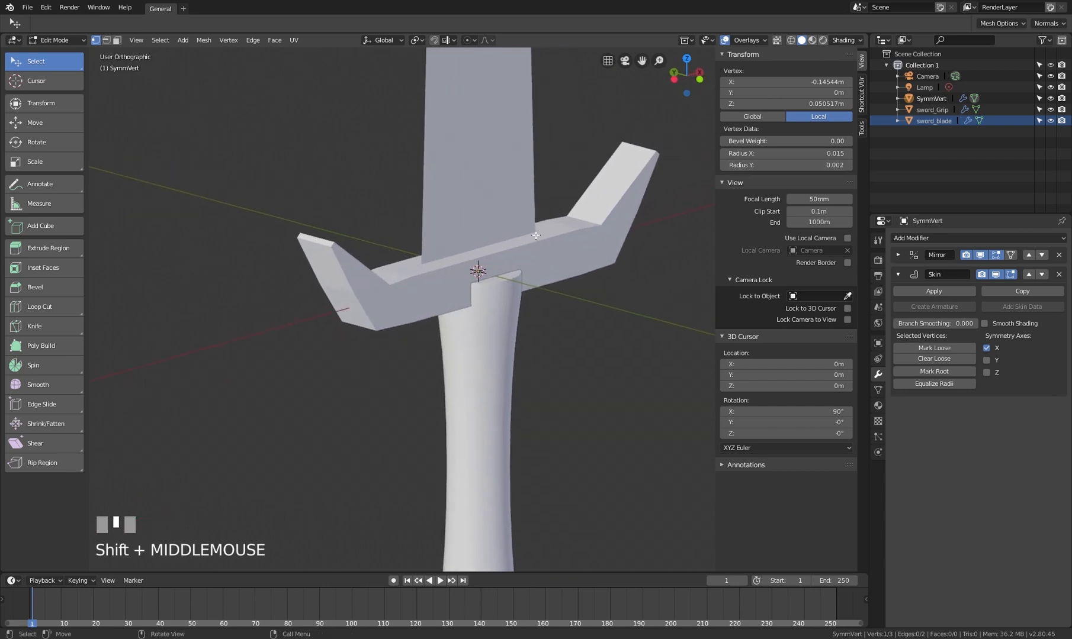
{"action": "left_click_drag", "start_coordinate": [817, 153], "coordinate": [775, 153], "text": "shift"}
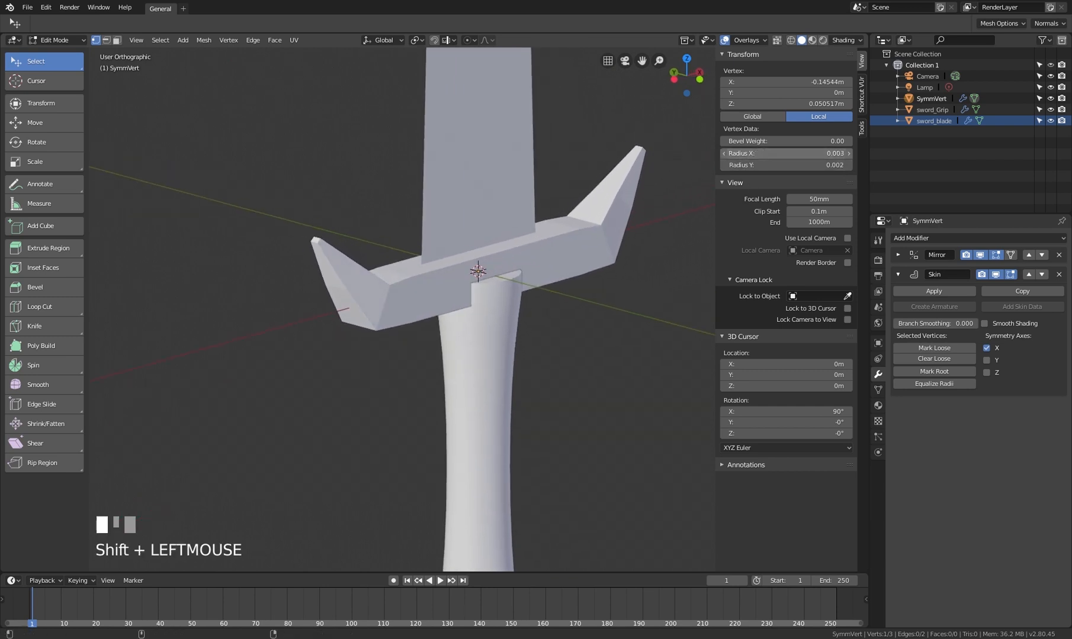
Select the guard's centre vertex at the origin and set its skin radius X to 0.030
{"action": "middle_click_drag", "start_coordinate": [473, 270], "coordinate": [445, 283]}
{"action": "scroll", "coordinate": [445, 283], "scroll_direction": "up", "scroll_amount": 2}
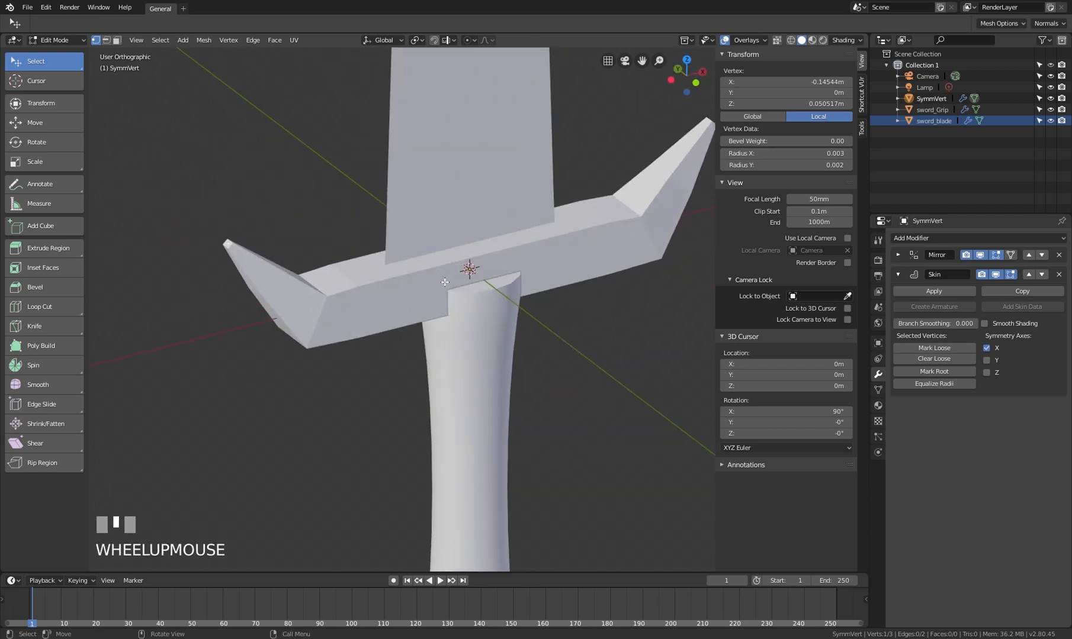
{"action": "key", "text": "z"}
{"action": "left_click", "coordinate": [475, 267]}
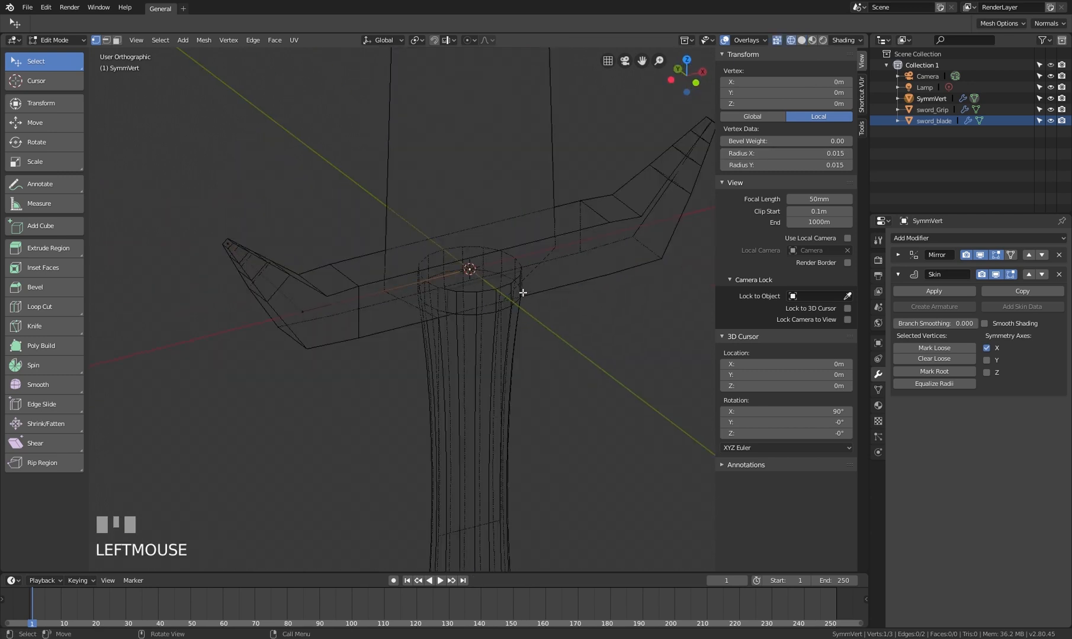
{"action": "key", "text": "z"}
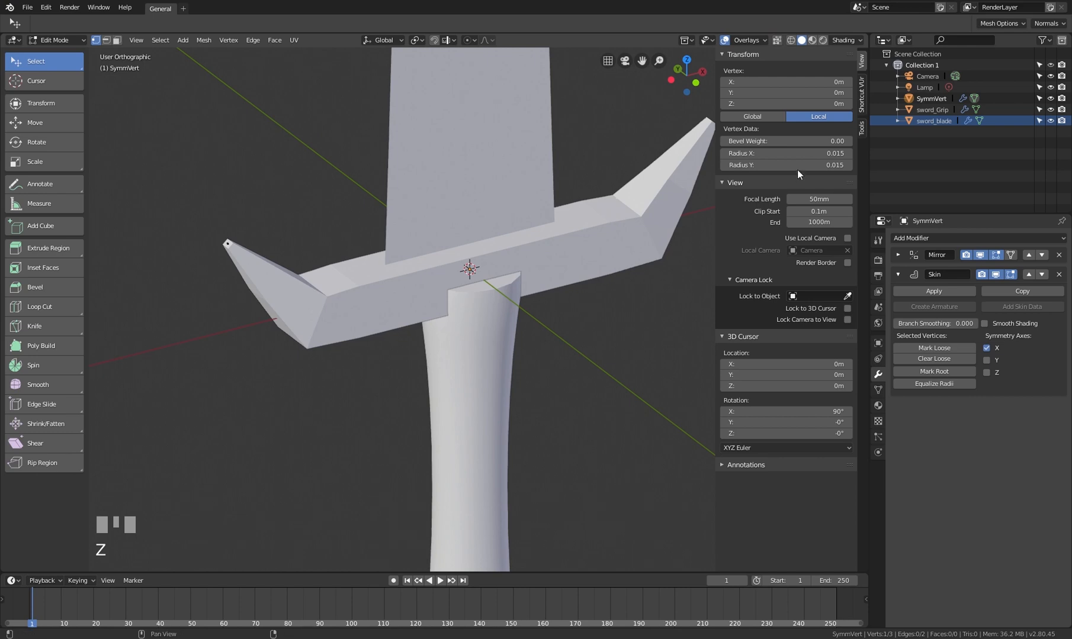
{"action": "left_click_drag", "start_coordinate": [793, 153], "coordinate": [843, 154], "text": "shift"}
Select the guard's bend vertex, between the centre and the tip, in wireframe shading
{"action": "middle_click_drag", "start_coordinate": [567, 268], "coordinate": [517, 278]}
{"action": "scroll", "coordinate": [517, 279], "scroll_direction": "up", "scroll_amount": 2}
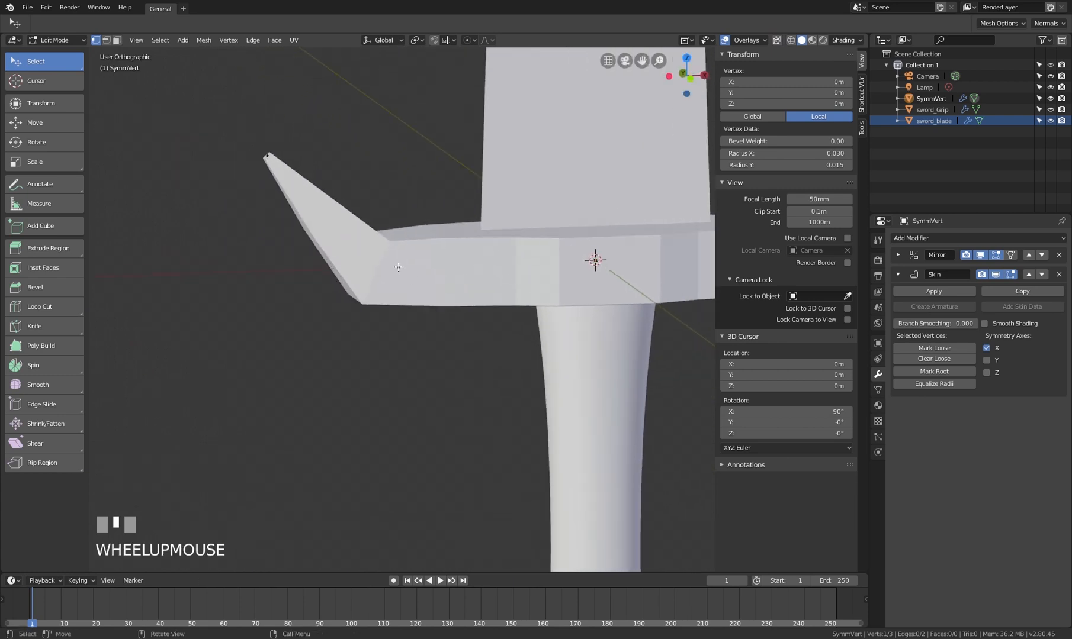
{"action": "key", "text": "t"}
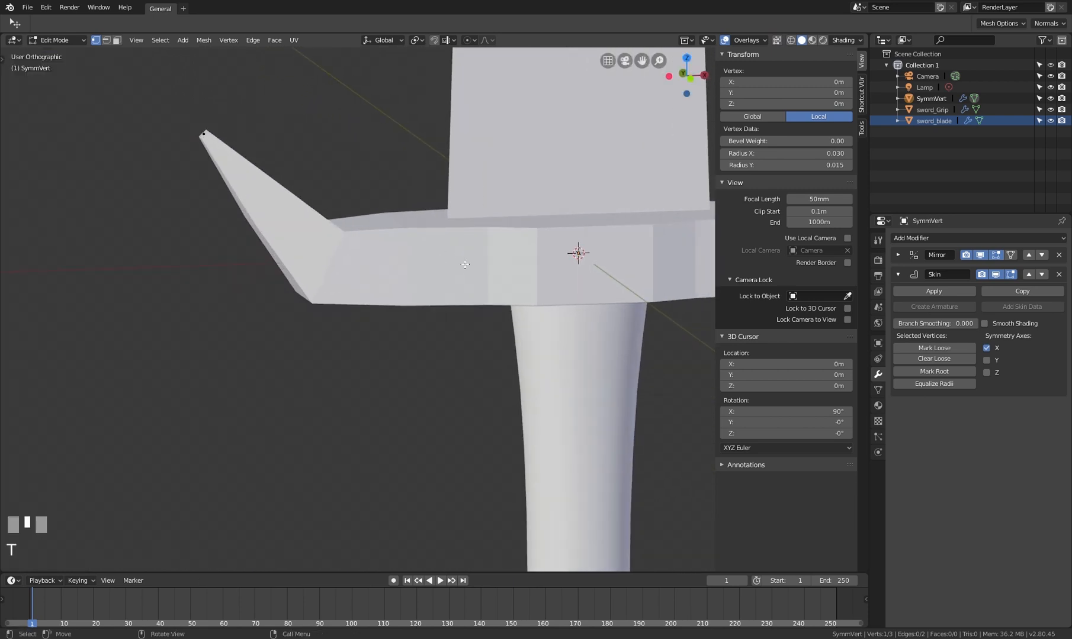
{"action": "key", "text": "z"}
{"action": "left_click", "coordinate": [391, 270]}
{"action": "key", "text": "Tab"}
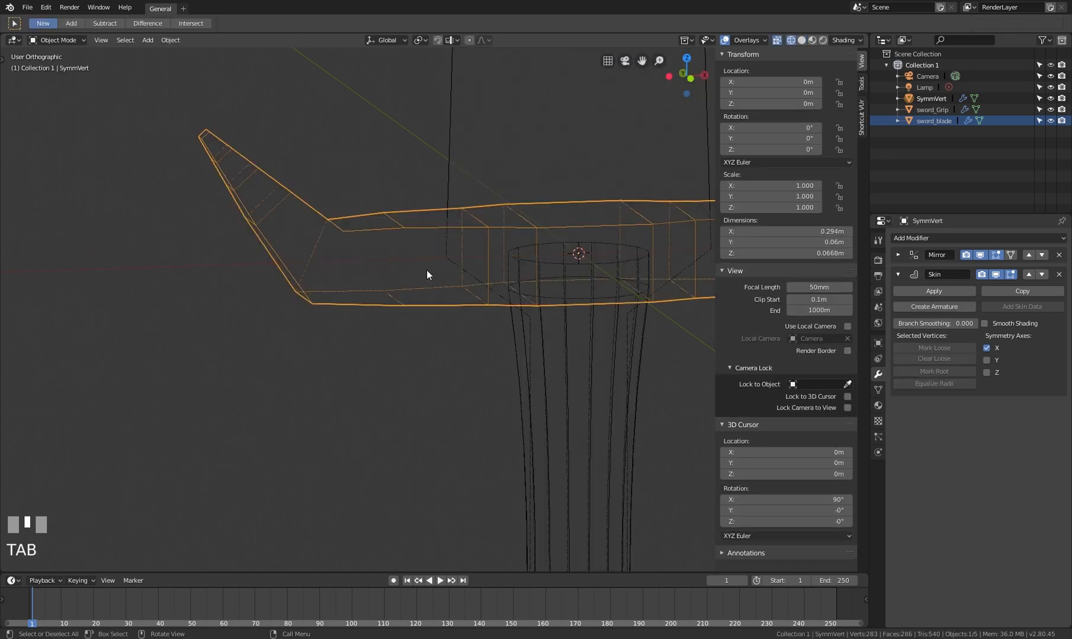
{"action": "key", "text": "t"}
{"action": "key", "text": "Tab"}
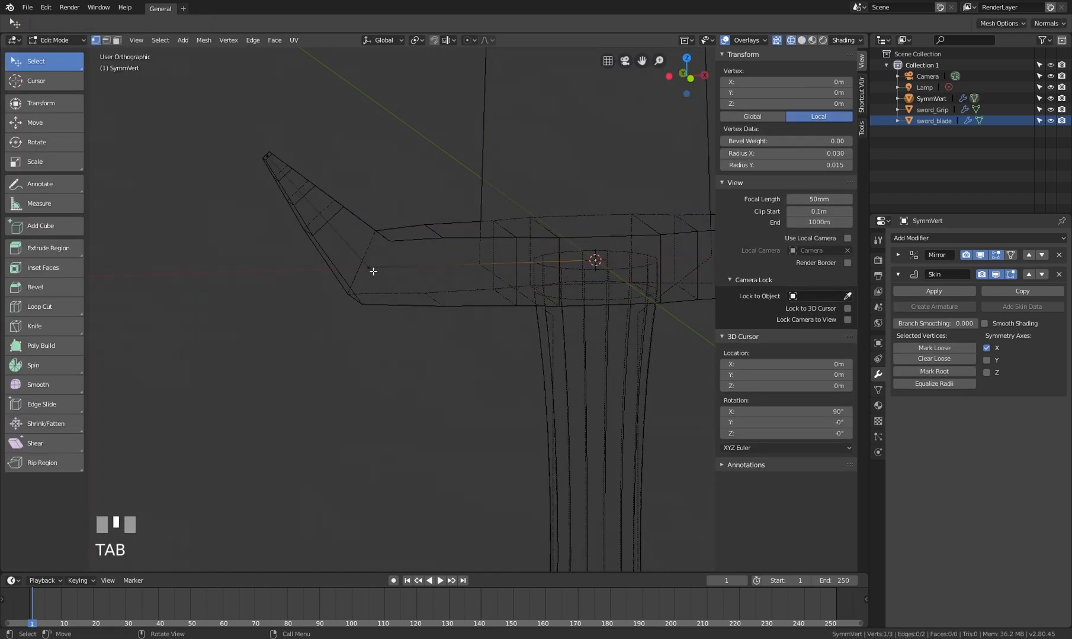
{"action": "left_click", "coordinate": [373, 269]}
Bevel the bend vertex in front view as Vertex Only with 8 segments and an amount of about 0.027, and check it in solid shading
{"action": "middle_click_drag", "start_coordinate": [438, 261], "coordinate": [410, 235]}
{"action": "scroll", "coordinate": [466, 267], "scroll_direction": "down", "scroll_amount": 2}
{"action": "middle_click_drag", "start_coordinate": [466, 268], "coordinate": [462, 278], "text": "shift"}
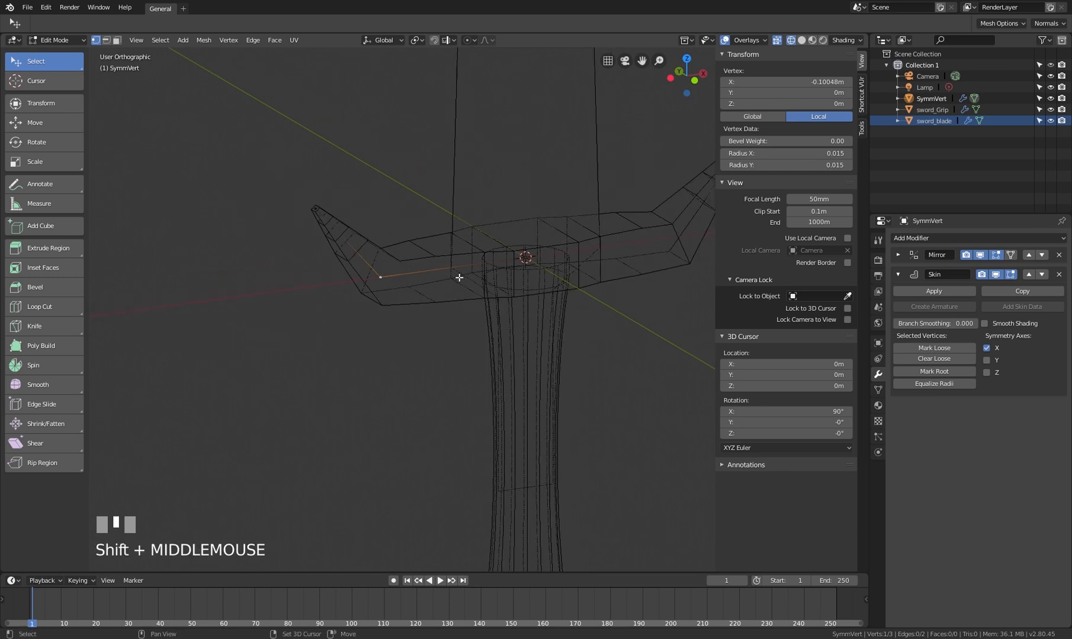
{"action": "scroll", "coordinate": [420, 269], "scroll_direction": "up", "scroll_amount": 2}
{"action": "key", "text": "KP_1"}
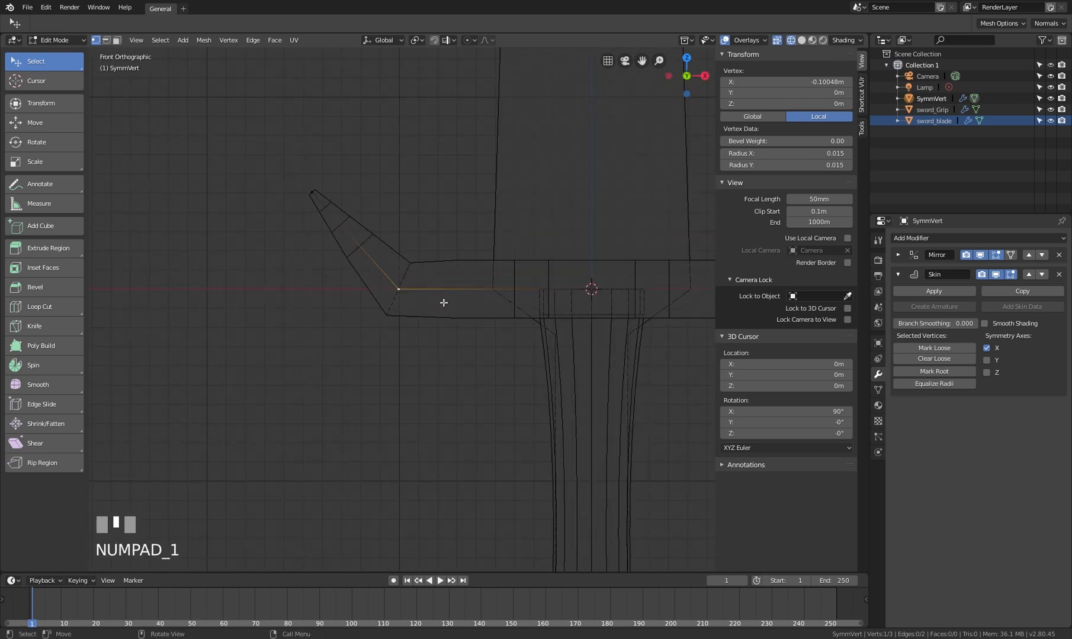
{"action": "key", "text": "shift+ctrl+b"}
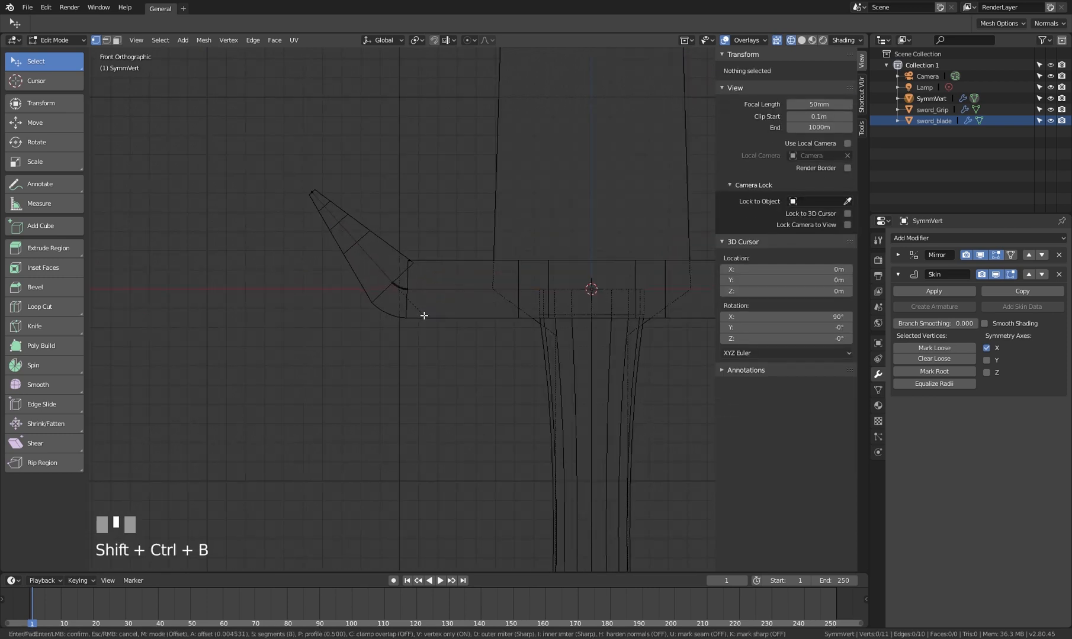
{"action": "left_click", "coordinate": [461, 337]}
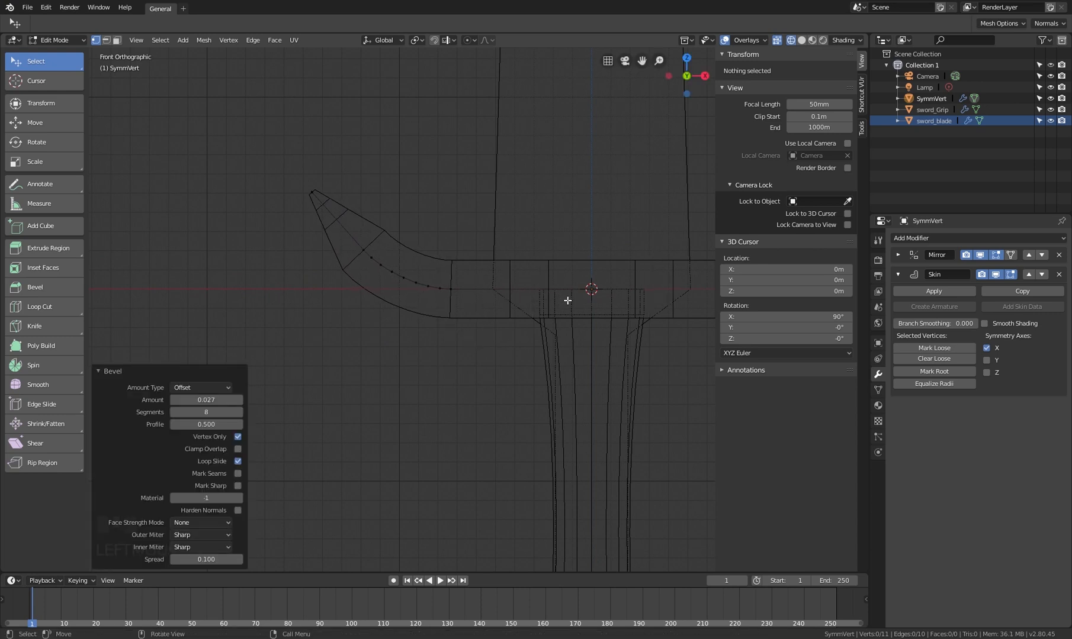
{"action": "key", "text": "shift+z"}
{"action": "mouse_move", "coordinate": [567, 301]}
{"action": "middle_mouse_down"}
{"action": "mouse_move", "coordinate": [510, 278]}
{"action": "mouse_move", "coordinate": [484, 286]}
{"action": "middle_mouse_up"}
{"action": "key", "text": "KP_1"}
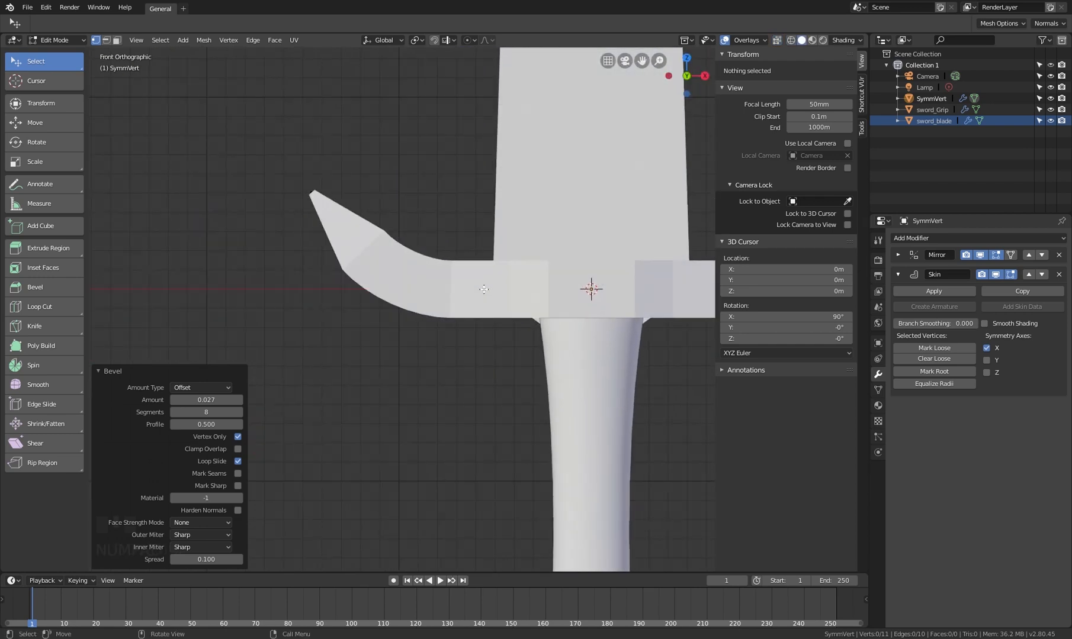
Select the bevelled curve's upper end vertex in wireframe shading and set its skin radius X and Y to 0.010
{"action": "key", "text": "shift+z"}
{"action": "scroll", "coordinate": [373, 273], "scroll_direction": "up", "scroll_amount": 2}
{"action": "left_click", "coordinate": [375, 254]}
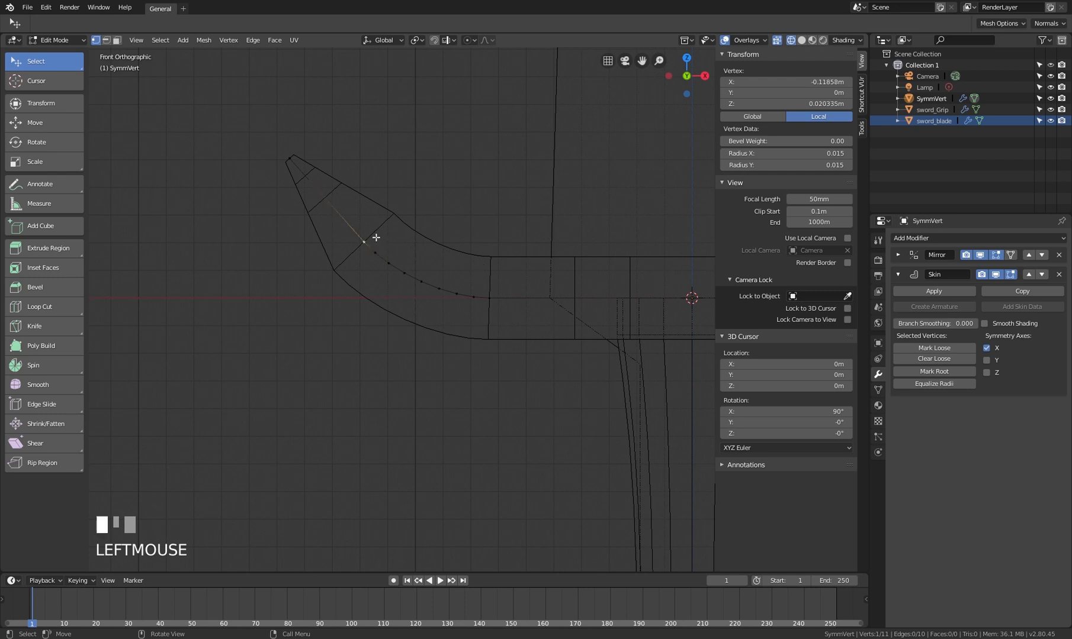
{"action": "left_click_drag", "start_coordinate": [762, 154], "coordinate": [733, 165]}
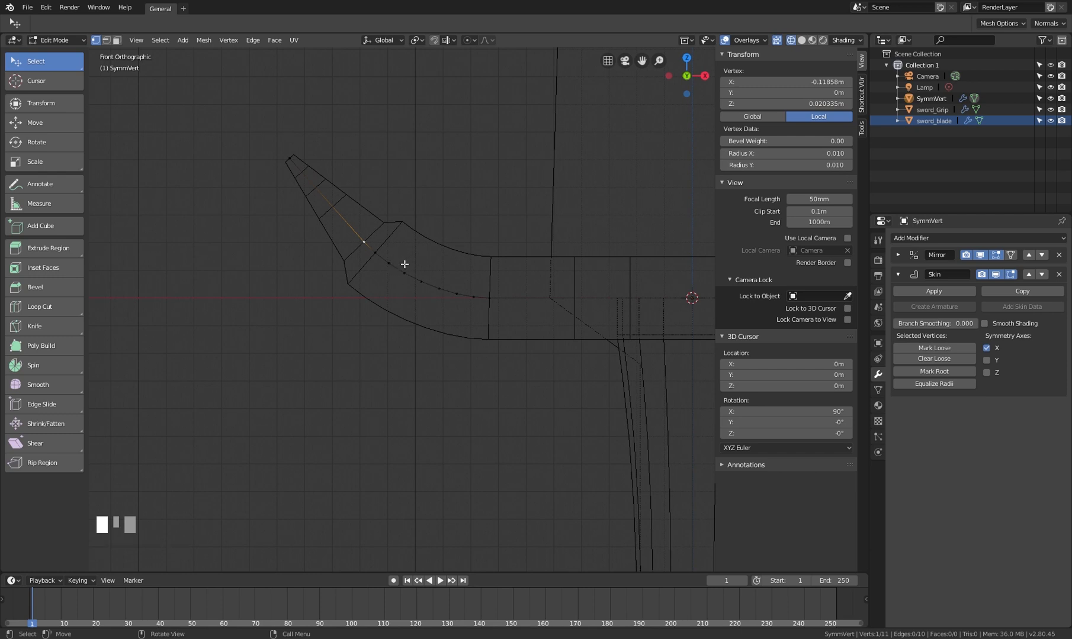
Enlarge the selected curve-end vertex's skin radius X and Y to 0.021 and return to solid shading
{"action": "middle_click_drag", "start_coordinate": [648, 172], "coordinate": [627, 202]}
{"action": "left_click_drag", "start_coordinate": [793, 154], "coordinate": [811, 165]}
{"action": "right_click", "coordinate": [829, 165]}
{"action": "left_click", "coordinate": [792, 153]}
{"action": "key", "text": "z"}
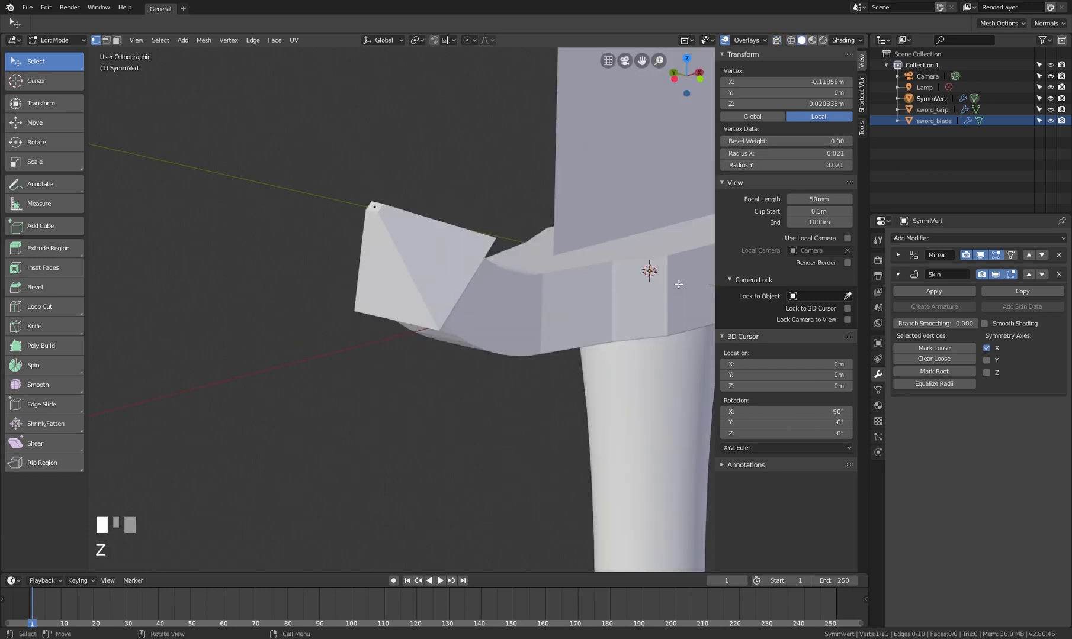
Set the selected curve-end vertex's skin radius X to 0.008 and Y to 0.034, and check the mirrored guard in Object Mode
{"action": "scroll", "coordinate": [583, 284], "scroll_direction": "down", "scroll_amount": 2}
{"action": "middle_click_drag", "start_coordinate": [729, 225], "coordinate": [750, 205], "text": "shift"}
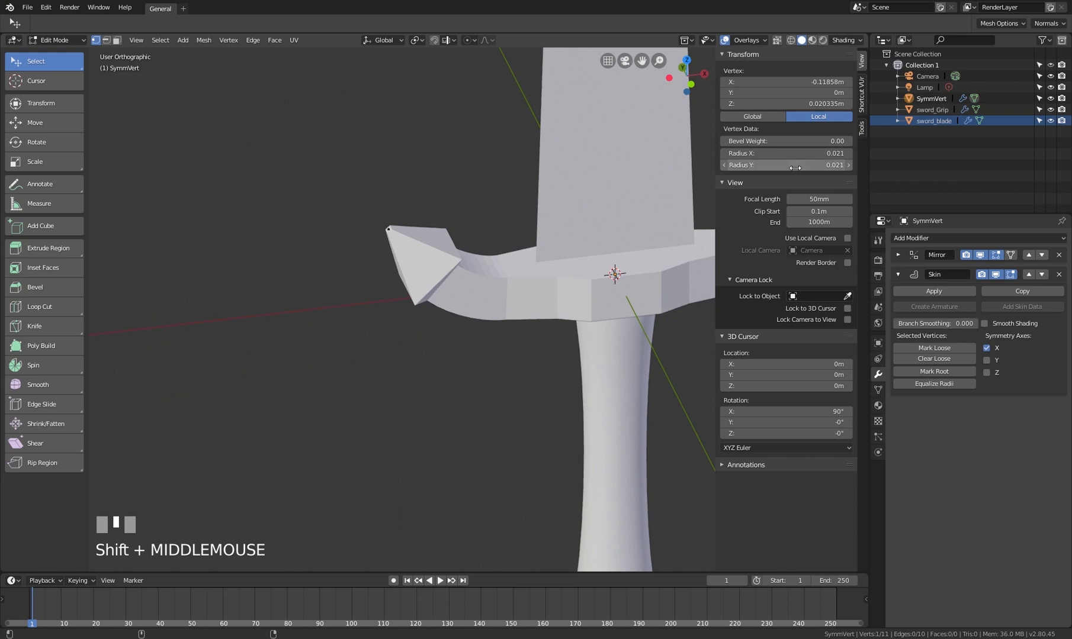
{"action": "left_click_drag", "start_coordinate": [792, 164], "coordinate": [764, 153], "text": "shift"}
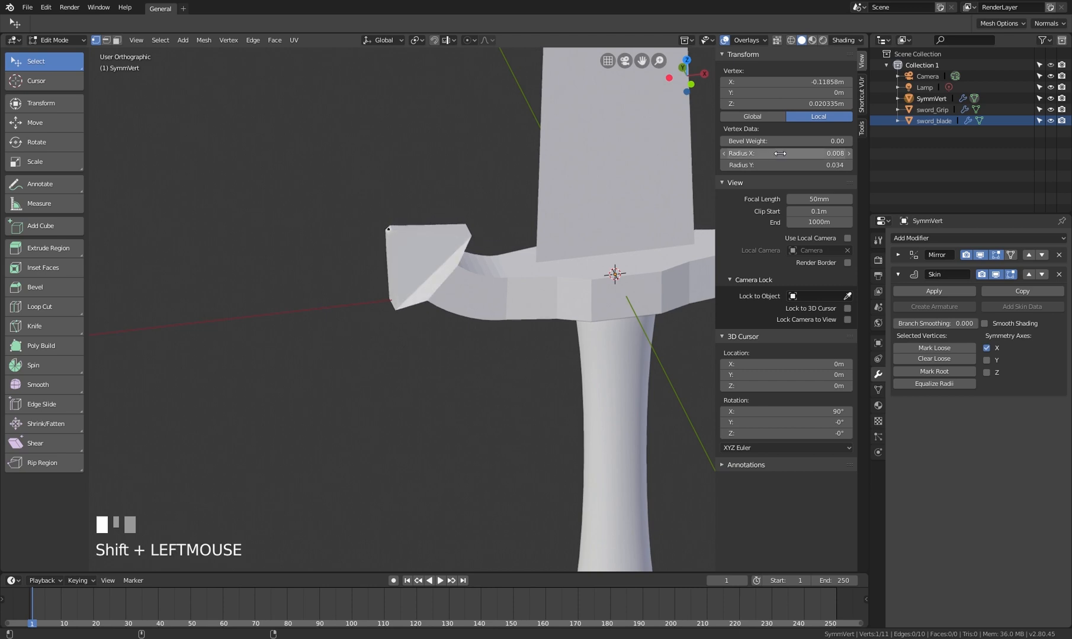
{"action": "middle_click_drag", "start_coordinate": [628, 172], "coordinate": [615, 218]}
{"action": "key", "text": "Tab"}
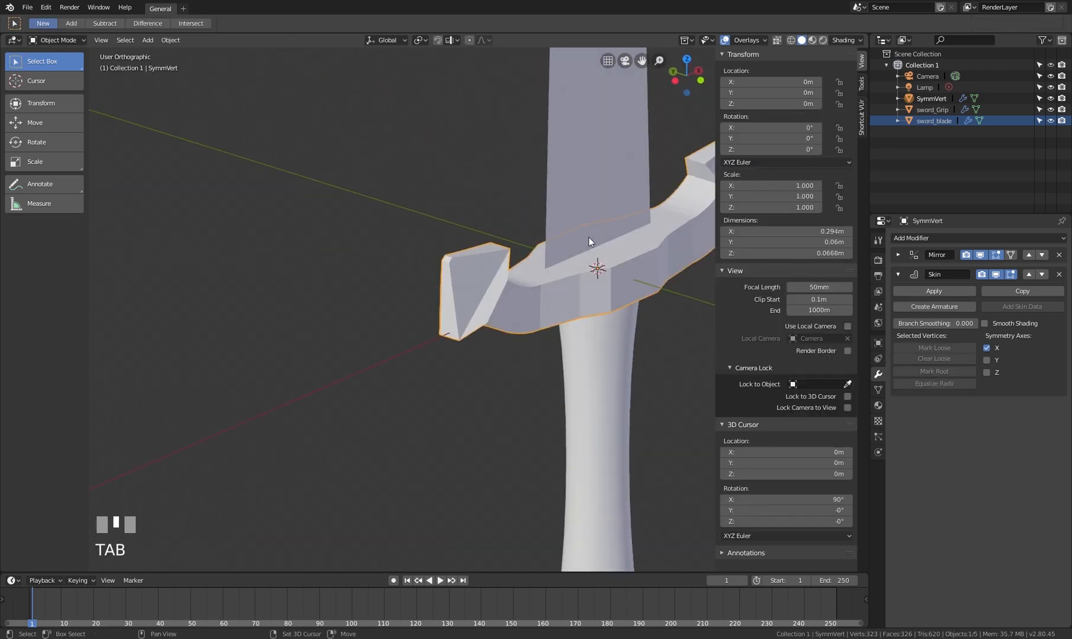
{"action": "scroll", "coordinate": [589, 238], "scroll_direction": "down", "scroll_amount": 2}
{"action": "scroll", "coordinate": [568, 243], "scroll_direction": "up", "scroll_amount": 5}
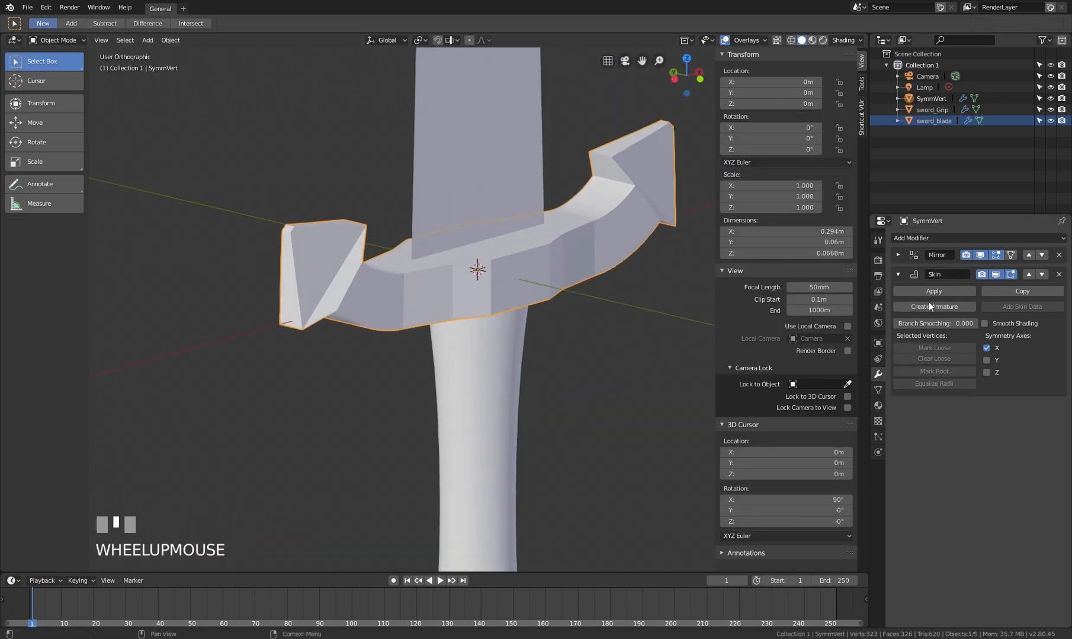
Enable Smooth Shading in the cross guard's Skin modifier and inspect the shaded surface
{"action": "left_click", "coordinate": [898, 274]}
{"action": "left_click", "coordinate": [945, 238]}
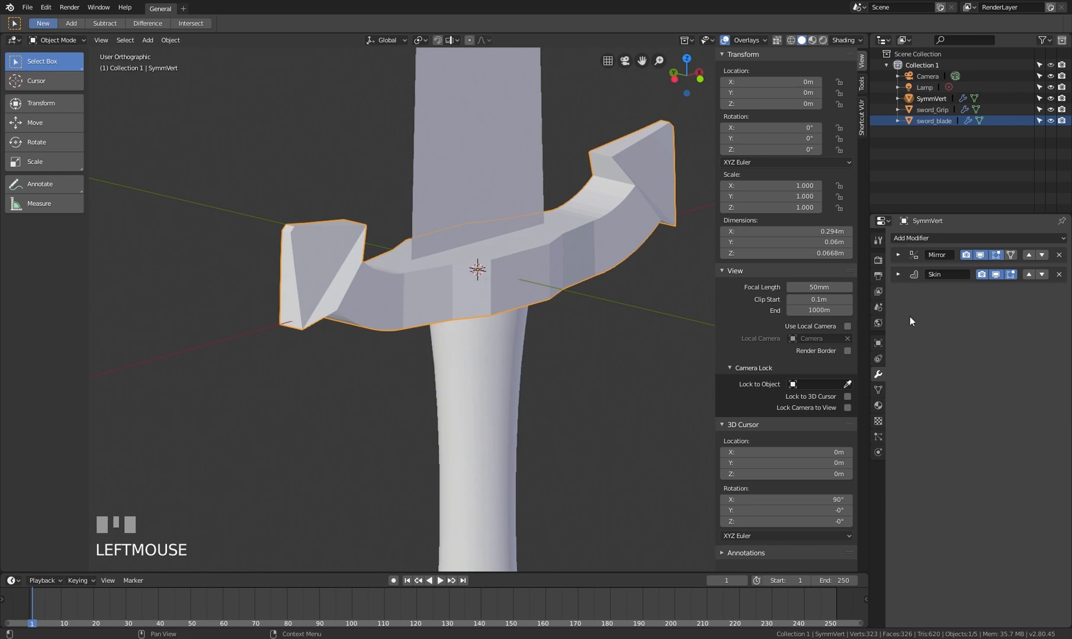
{"action": "left_click", "coordinate": [898, 274]}
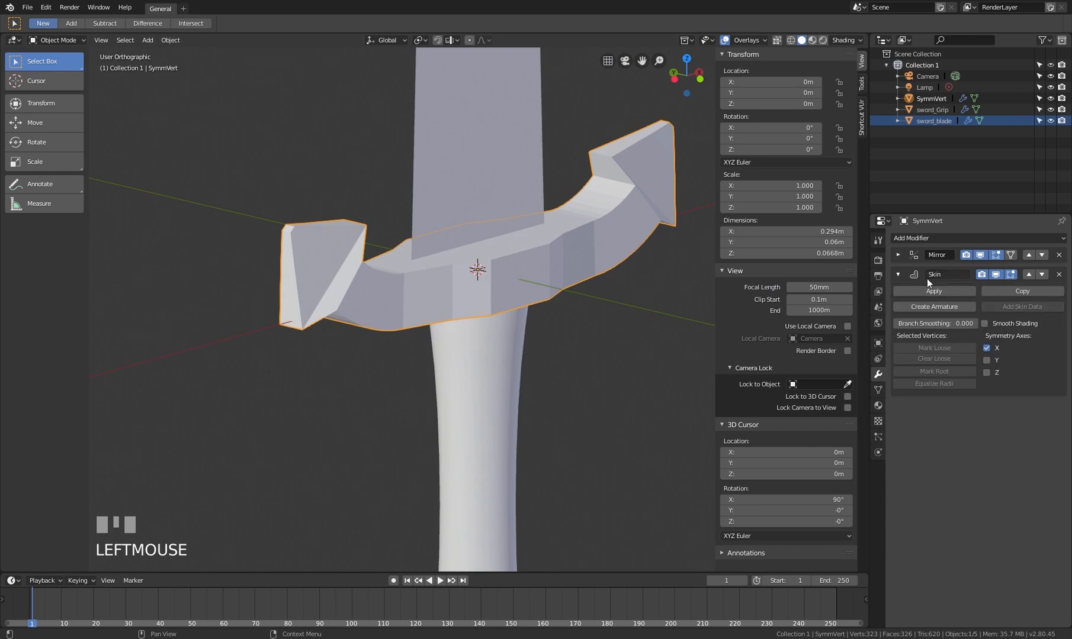
{"action": "left_click", "coordinate": [999, 323]}
{"action": "middle_click_drag", "start_coordinate": [591, 309], "coordinate": [625, 278]}
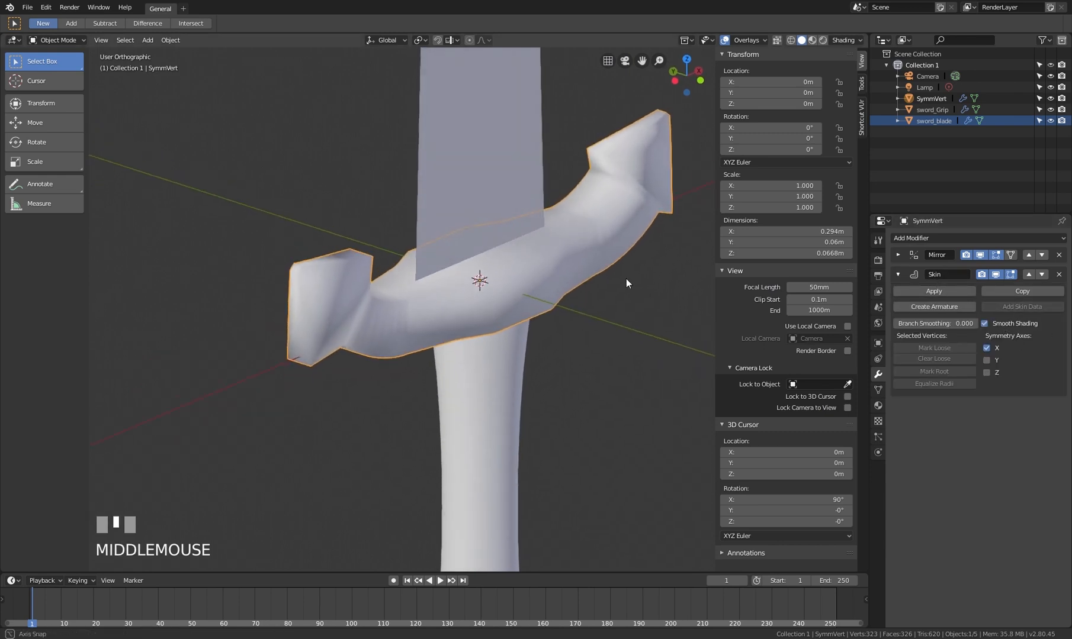
Enable Auto Smooth for the cross guard's mesh normals at a 30° angle and check the edges up close
{"action": "left_click", "coordinate": [877, 390]}
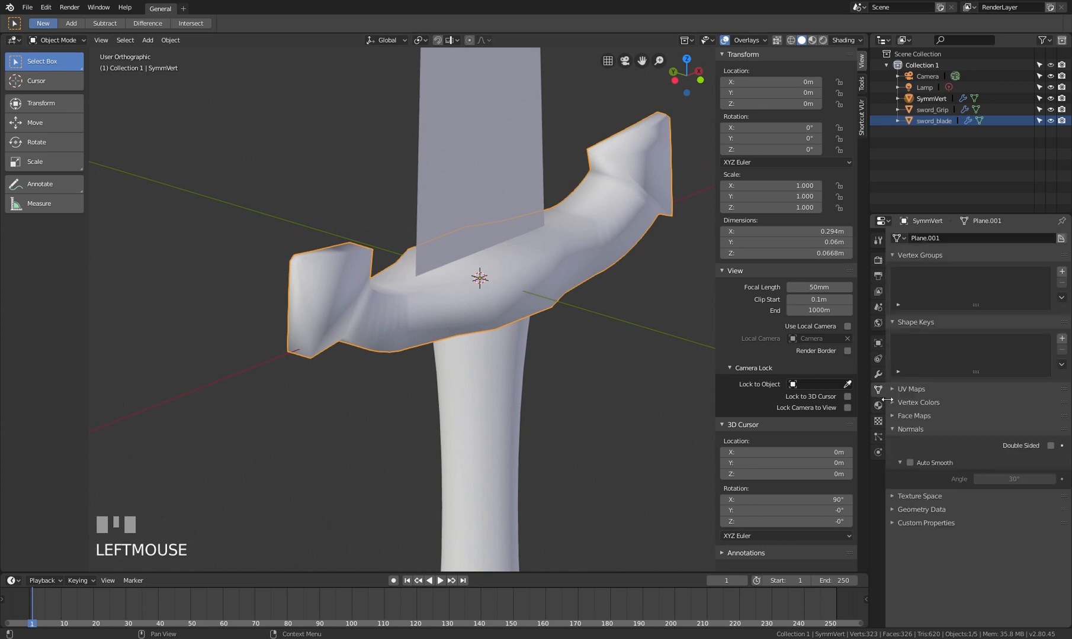
{"action": "left_click", "coordinate": [910, 462]}
{"action": "middle_click_drag", "start_coordinate": [673, 301], "coordinate": [387, 280]}
{"action": "key", "text": "Tab"}
{"action": "key", "text": "Tab"}
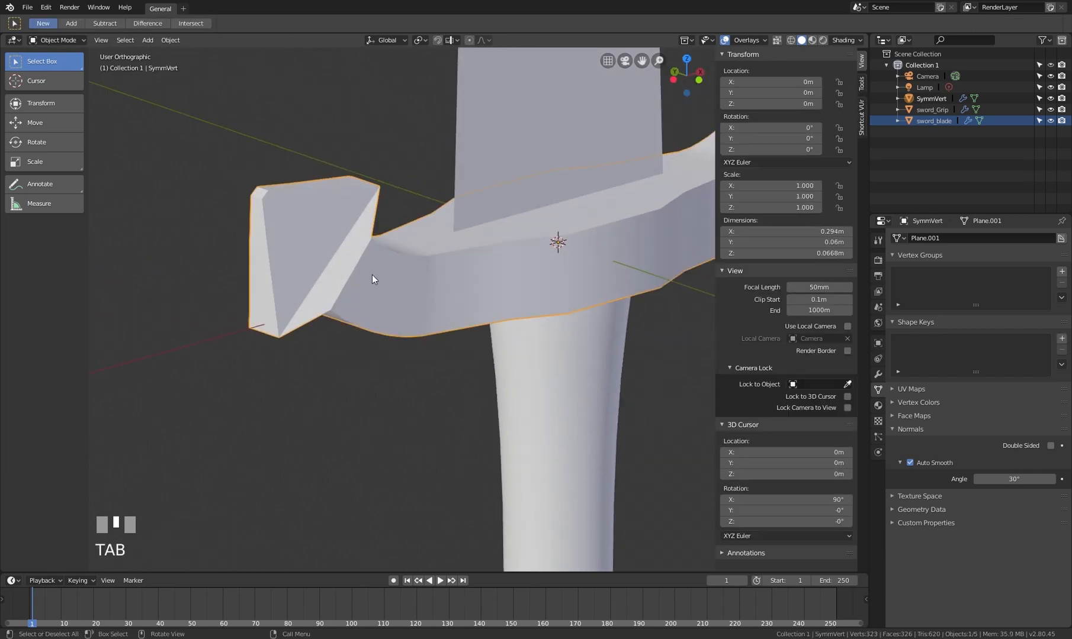
Select the bevelled curve's second vertex from its upper end in wireframe shading and try to adjust its skin radius X
{"action": "key", "text": "z"}
{"action": "key", "text": "Tab"}
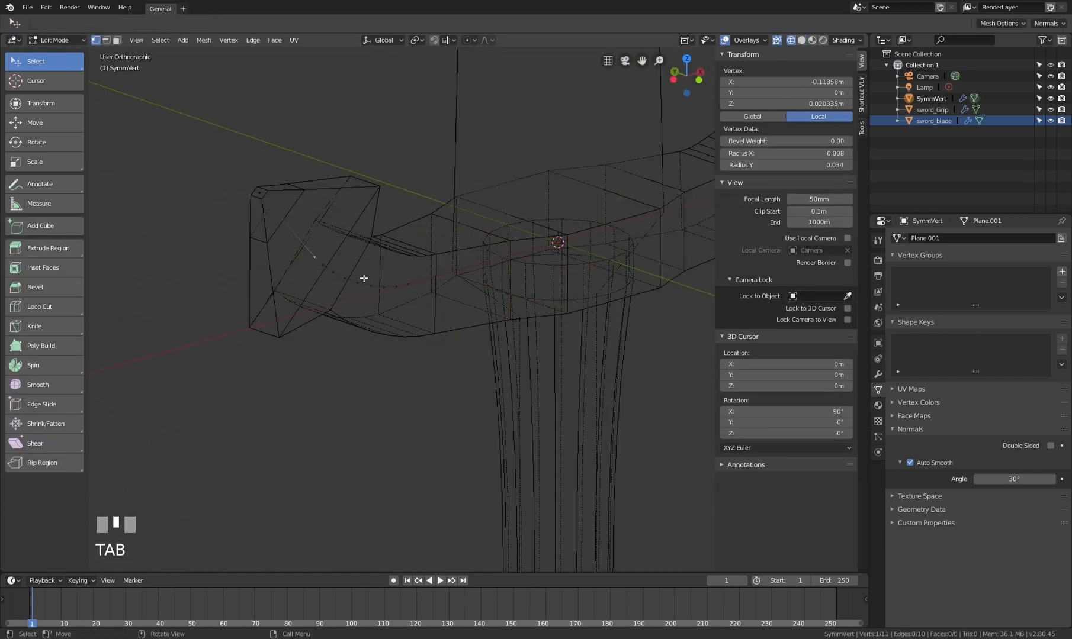
{"action": "left_click", "coordinate": [325, 264]}
{"action": "middle_click_drag", "start_coordinate": [325, 264], "coordinate": [262, 295]}
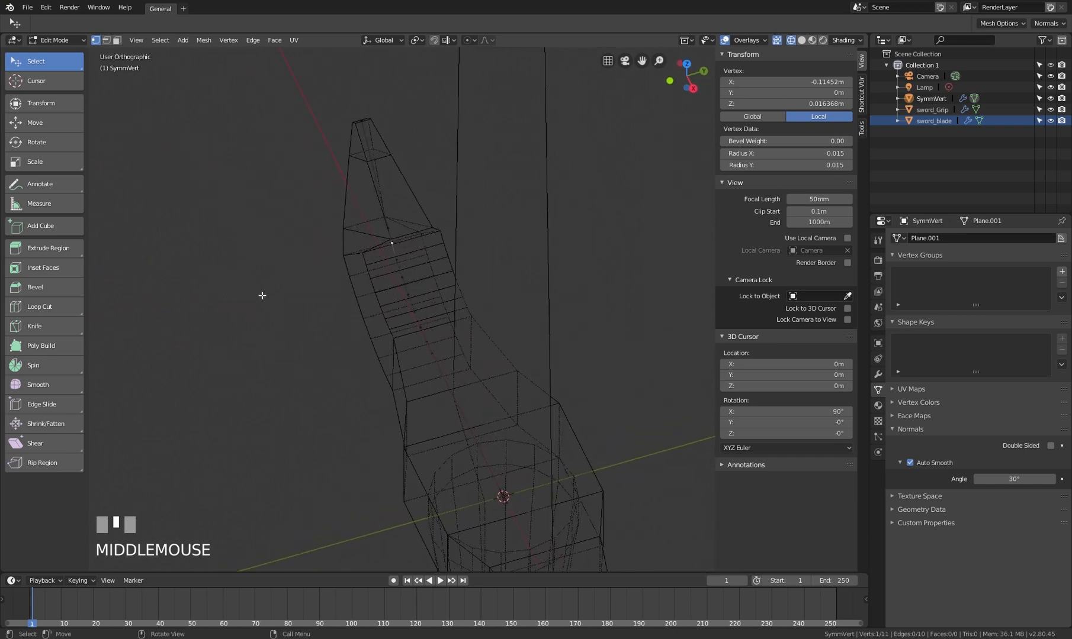
{"action": "left_click_drag", "start_coordinate": [790, 154], "coordinate": [793, 154], "text": "shift"}
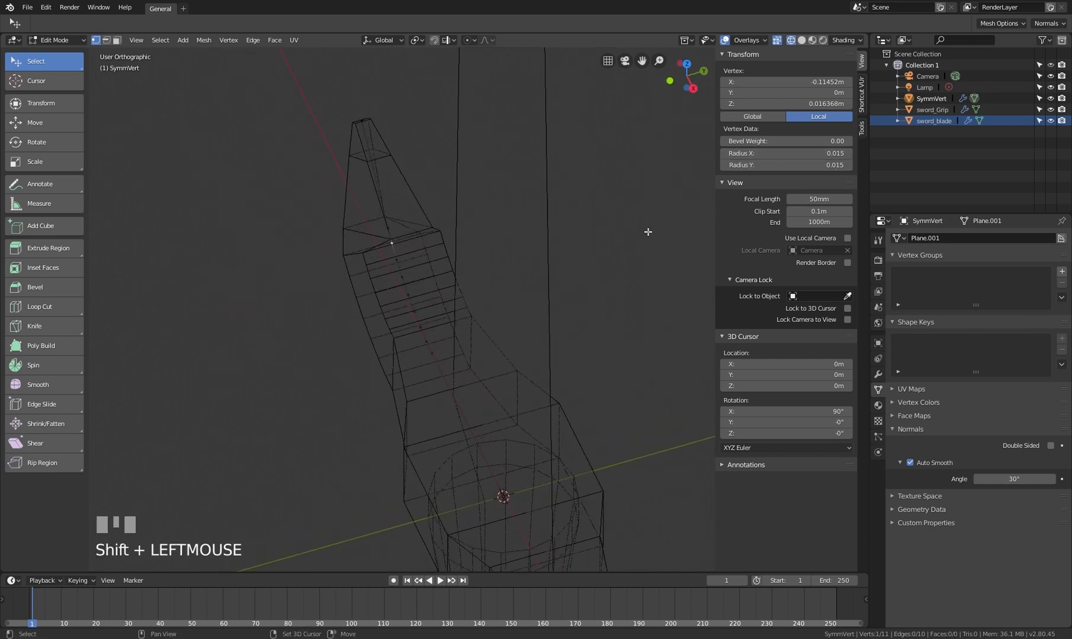
Thin the crossguard arm by setting the mean Radius X of the skin vertices along its curve behind the arrowhead to 0.007
{"action": "left_click", "coordinate": [398, 259]}
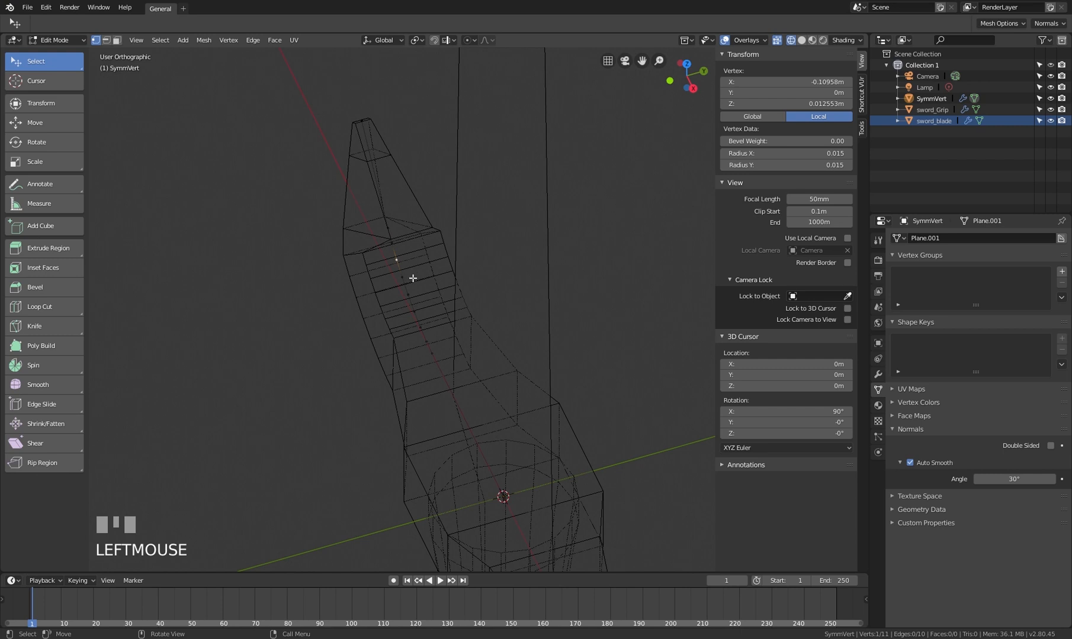
{"action": "left_click", "coordinate": [434, 349], "text": "ctrl"}
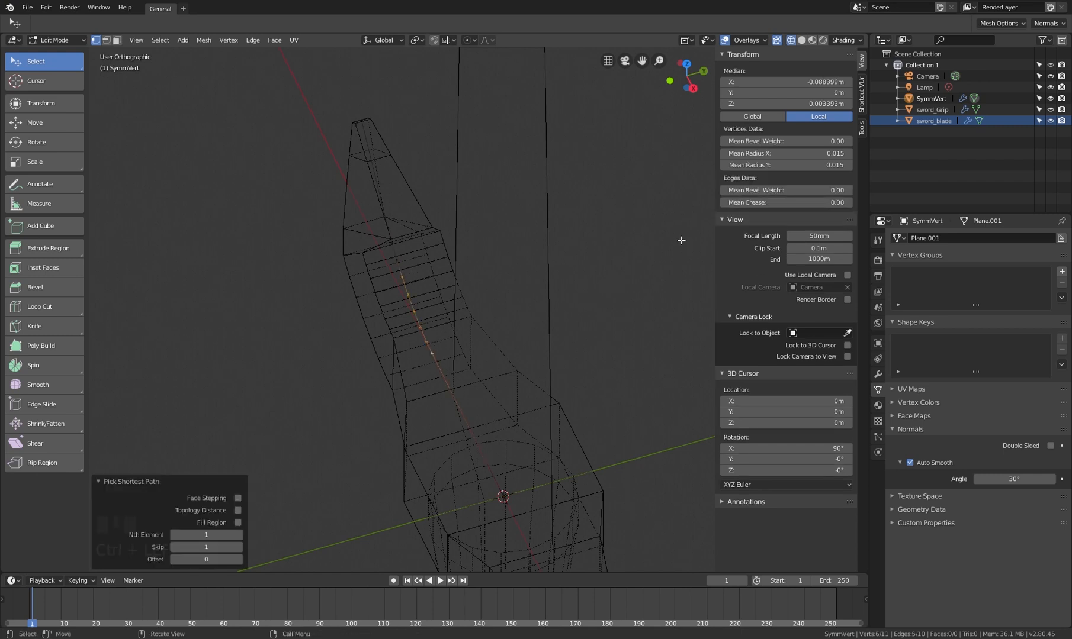
{"action": "left_click_drag", "start_coordinate": [787, 154], "coordinate": [764, 153], "text": "shift"}
{"action": "key", "text": "z"}
{"action": "left_click", "coordinate": [572, 309]}
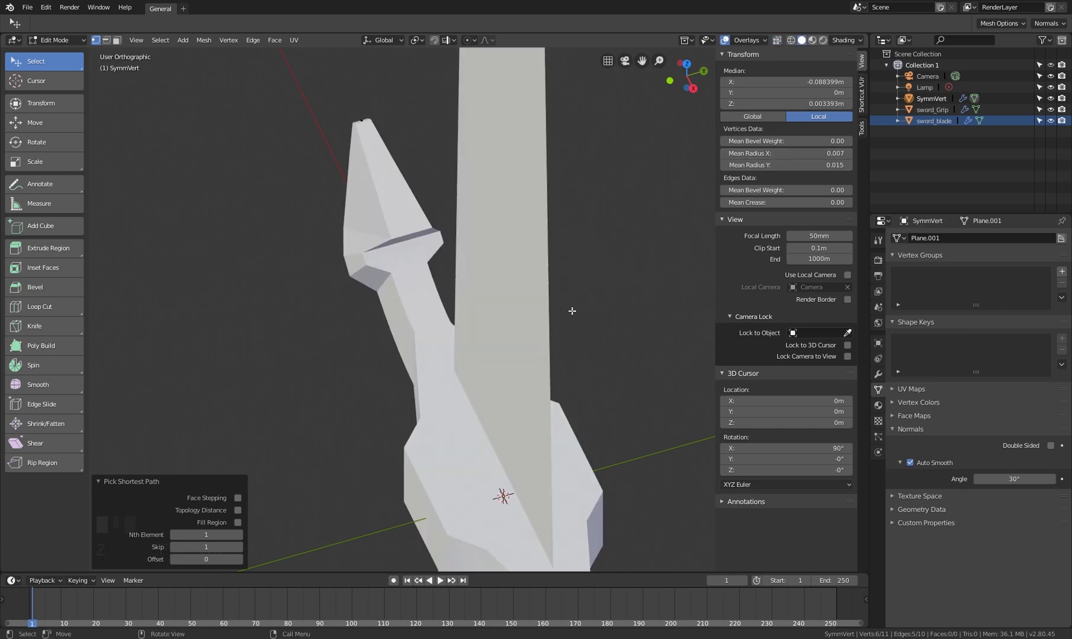
{"action": "middle_click_drag", "start_coordinate": [572, 308], "coordinate": [645, 255]}
{"action": "scroll", "coordinate": [515, 361], "scroll_direction": "down", "scroll_amount": 2}
{"action": "middle_click_drag", "start_coordinate": [503, 370], "coordinate": [255, 328], "text": "shift"}
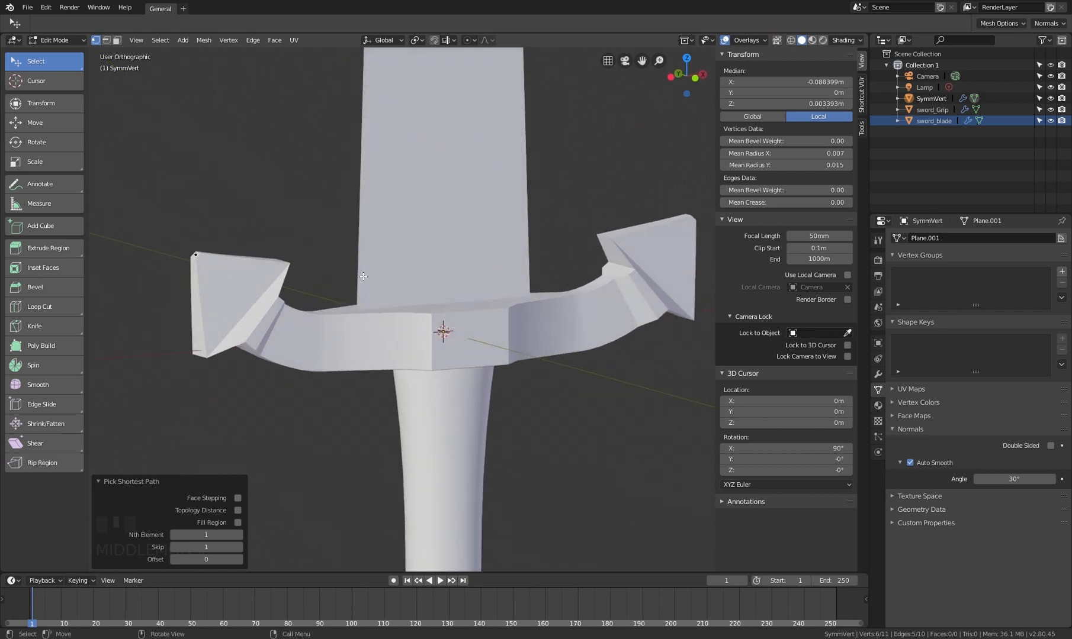
Set Radius Y of the skin vertex at the base of the crossguard's arrowhead tip to 0.024
{"action": "key", "text": "Tab"}
{"action": "key", "text": "shift+z"}
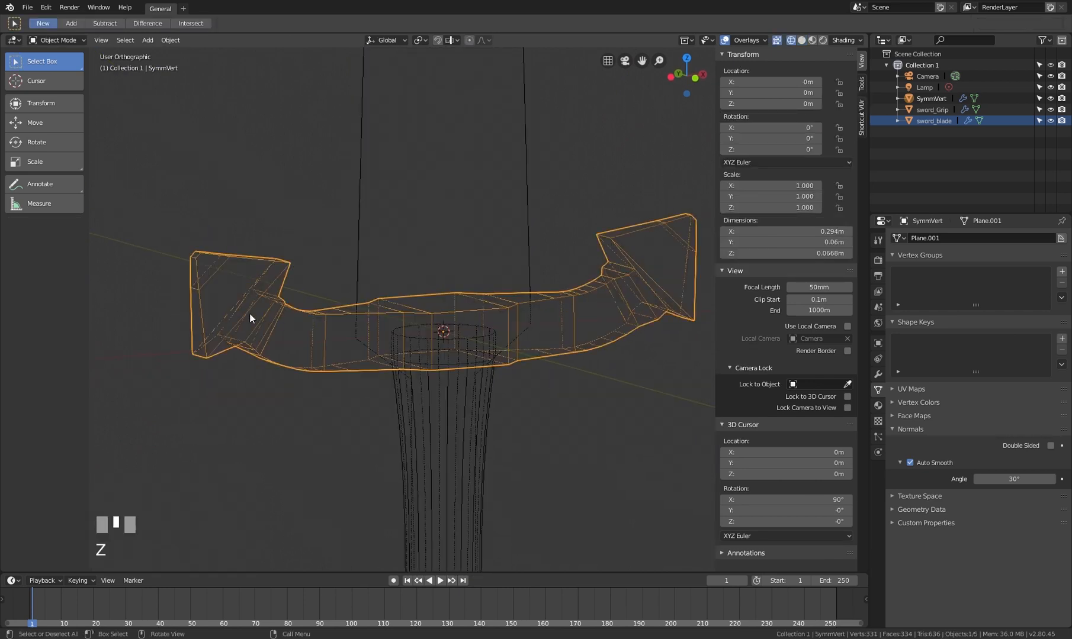
{"action": "key", "text": "shift+z"}
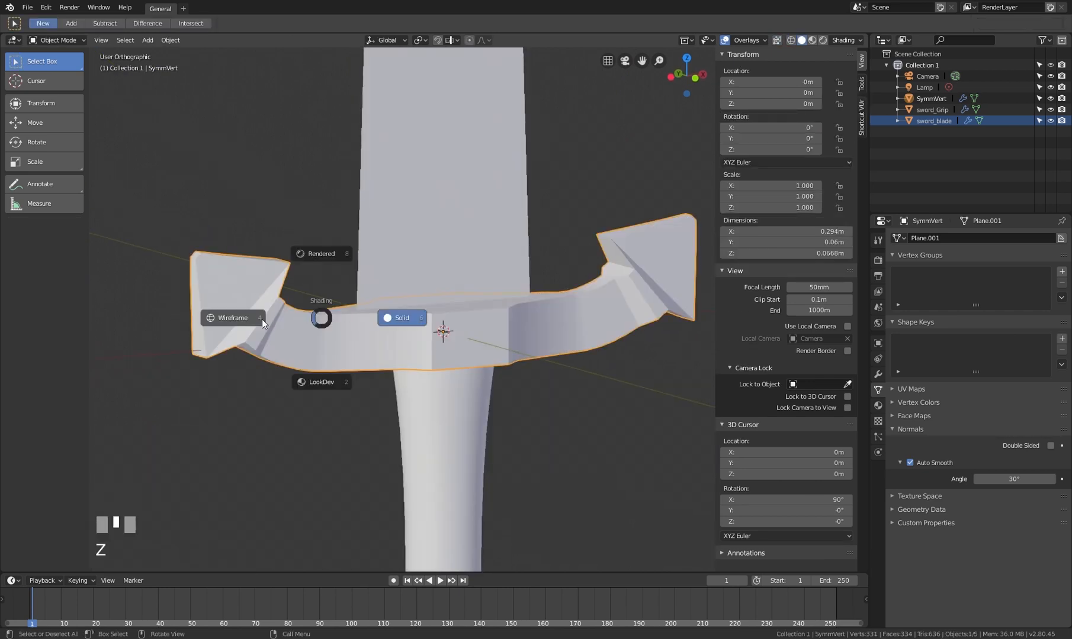
{"action": "left_click", "coordinate": [260, 318]}
{"action": "key", "text": "Tab"}
{"action": "left_click", "coordinate": [243, 307]}
{"action": "middle_click_drag", "start_coordinate": [242, 307], "coordinate": [290, 265]}
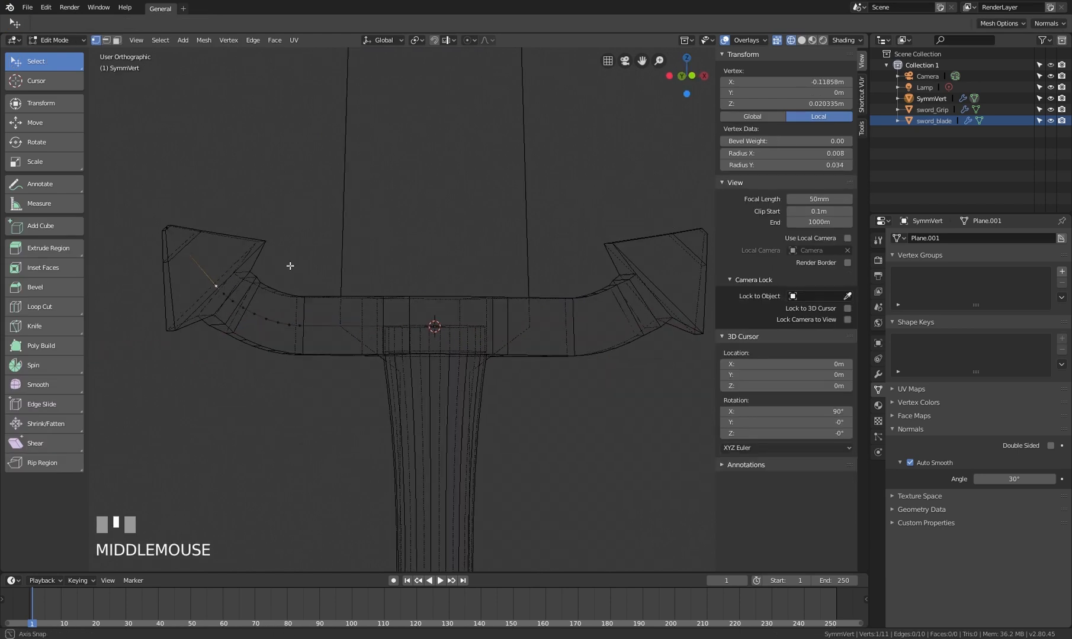
{"action": "scroll", "coordinate": [220, 290], "scroll_direction": "up", "scroll_amount": 3}
{"action": "middle_click_drag", "start_coordinate": [220, 289], "coordinate": [232, 284], "text": "shift"}
{"action": "key", "text": "KP_1"}
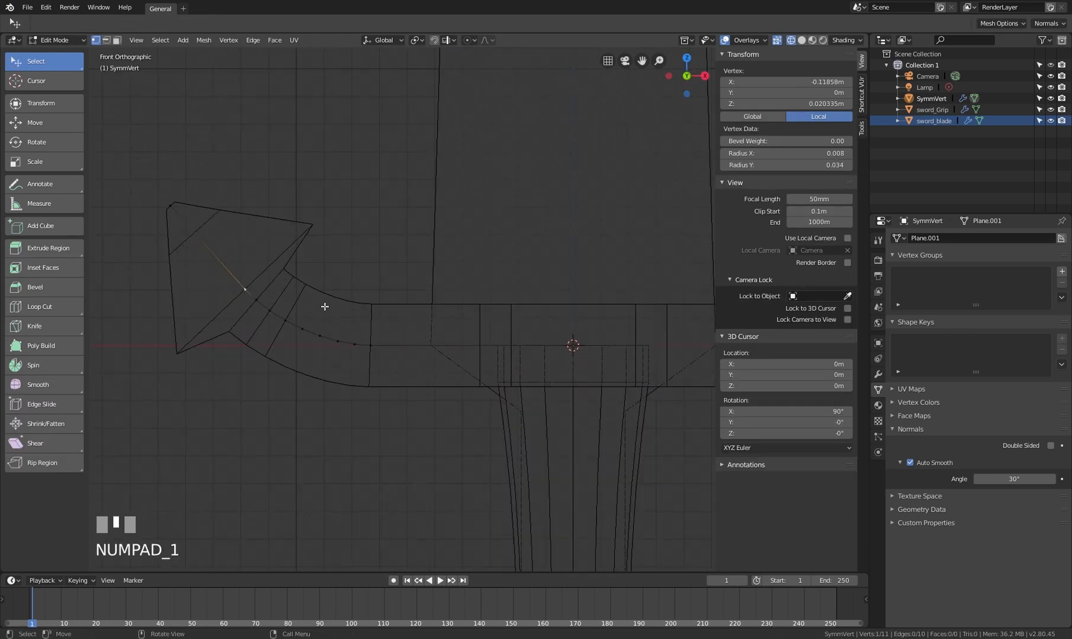
{"action": "mouse_move", "coordinate": [787, 165]}
{"action": "left_mouse_down", "text": "shift"}
{"action": "mouse_move", "coordinate": [753, 165]}
{"action": "mouse_move", "coordinate": [776, 164]}
{"action": "left_mouse_up", "text": "shift"}
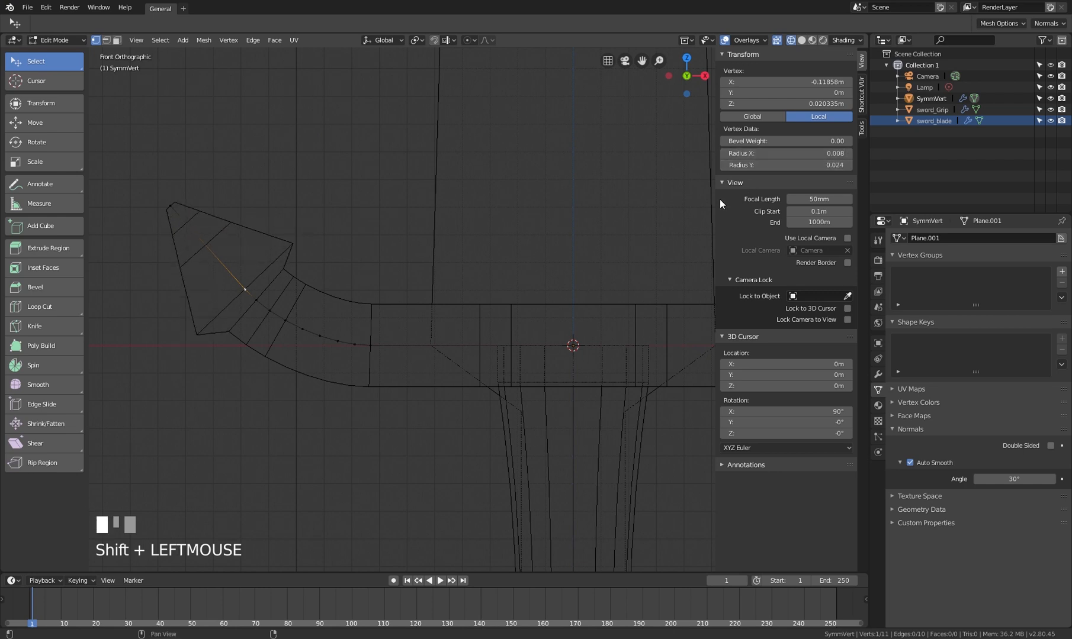
Narrow the neck just behind the crossguard's arrowhead by setting that skin vertex's Radius X to 0.003
{"action": "middle_click_drag", "start_coordinate": [450, 249], "coordinate": [514, 270]}
{"action": "key", "text": "z"}
{"action": "scroll", "coordinate": [569, 329], "scroll_direction": "down", "scroll_amount": 1}
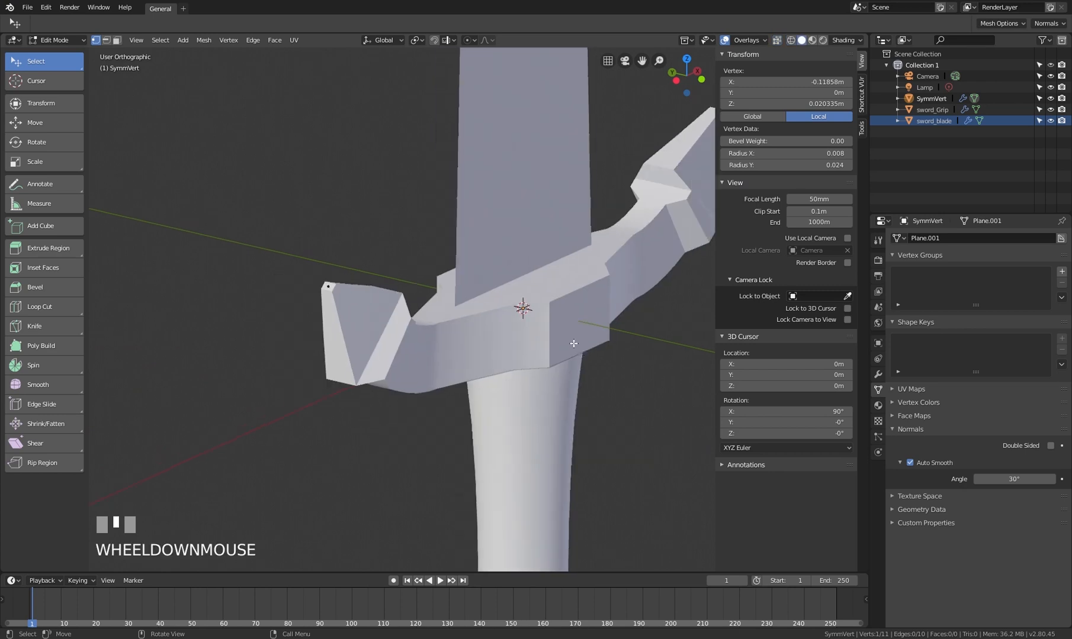
{"action": "scroll", "coordinate": [533, 341], "scroll_direction": "down", "scroll_amount": 1}
{"action": "middle_click_drag", "start_coordinate": [574, 342], "coordinate": [351, 258], "text": "shift"}
{"action": "scroll", "coordinate": [486, 336], "scroll_direction": "up", "scroll_amount": 2}
{"action": "scroll", "coordinate": [351, 257], "scroll_direction": "up", "scroll_amount": 3}
{"action": "key", "text": "Tab"}
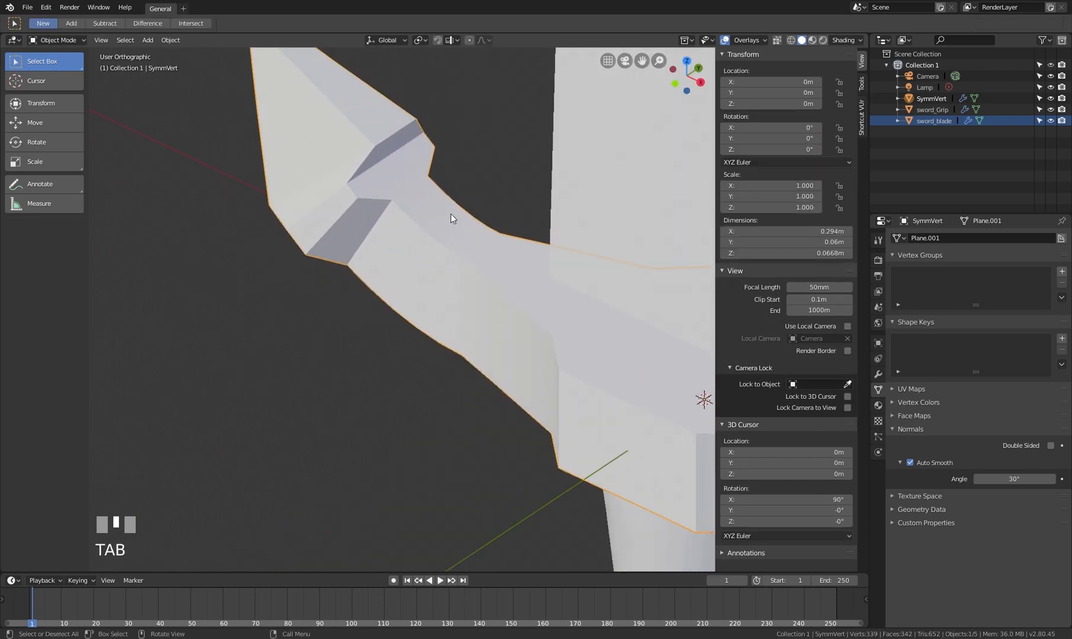
{"action": "key", "text": "Tab"}
{"action": "key", "text": "z"}
{"action": "left_click", "coordinate": [381, 208]}
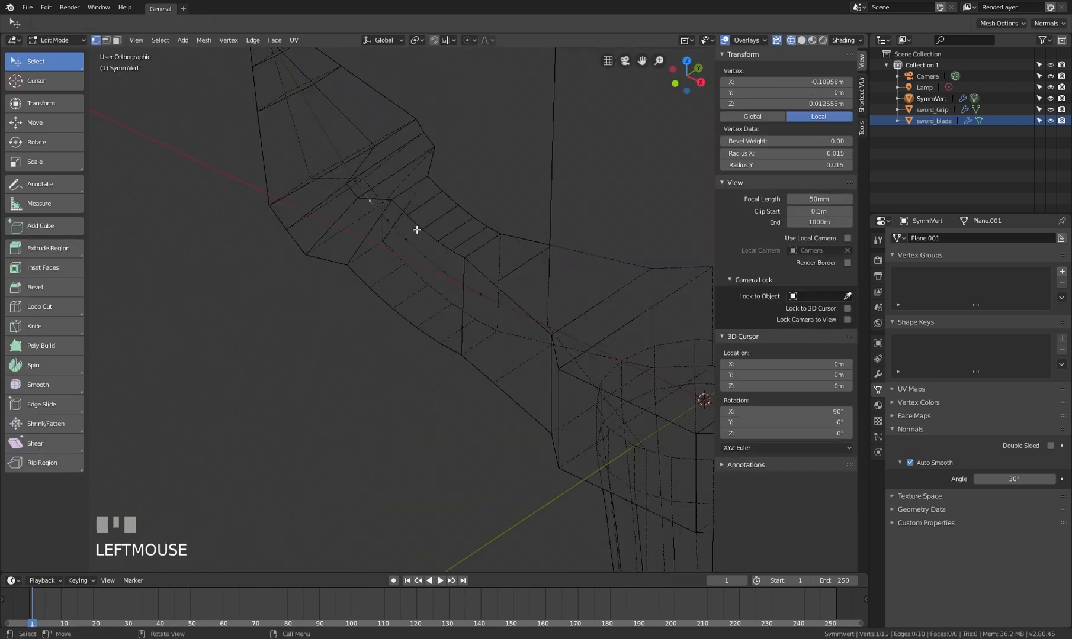
{"action": "left_click_drag", "start_coordinate": [788, 154], "coordinate": [763, 153], "text": "shift"}
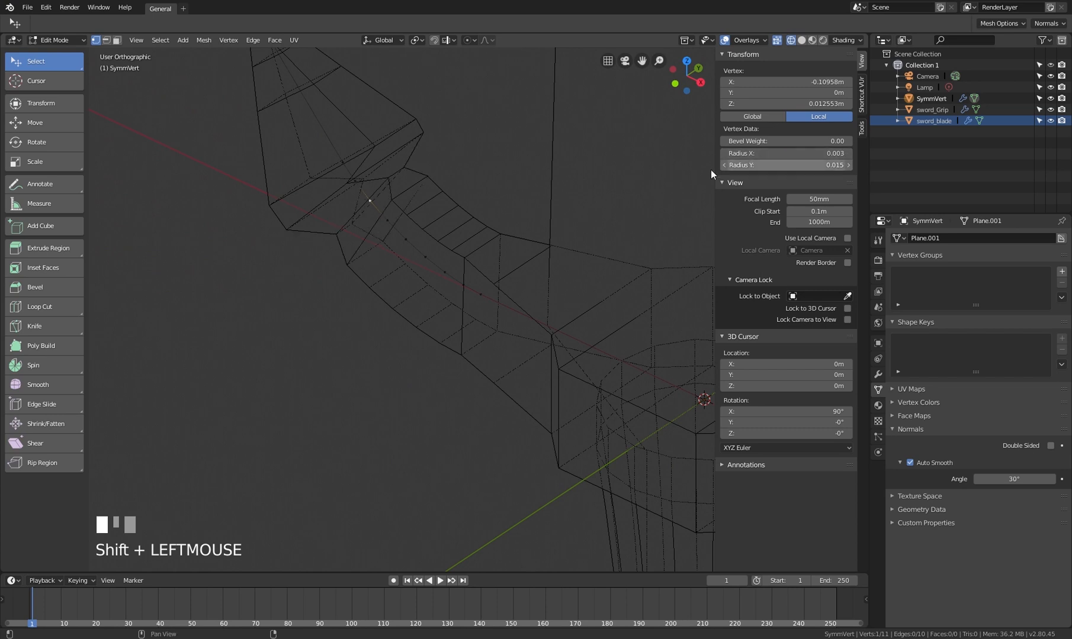
Return to Object Mode with solid shading and add a Bevel modifier to the crossguard after its Skin modifier
{"action": "key", "text": "Tab"}
{"action": "key", "text": "shift+z"}
{"action": "scroll", "coordinate": [546, 361], "scroll_direction": "down", "scroll_amount": 2}
{"action": "middle_click_drag", "start_coordinate": [546, 361], "coordinate": [569, 322]}
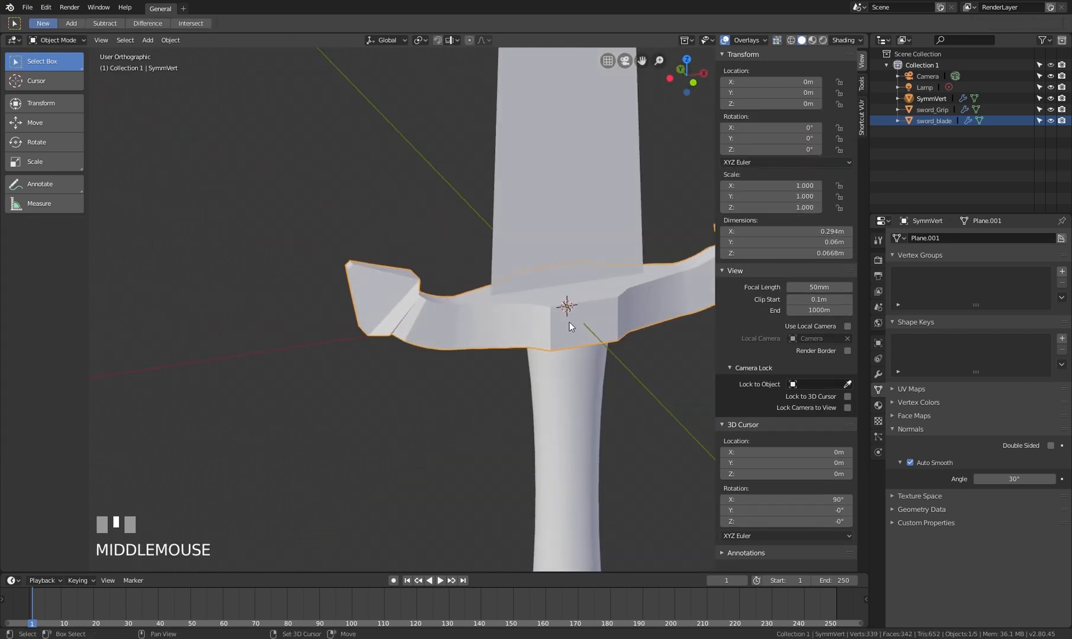
{"action": "scroll", "coordinate": [645, 302], "scroll_direction": "up", "scroll_amount": 2}
{"action": "left_click", "coordinate": [878, 374]}
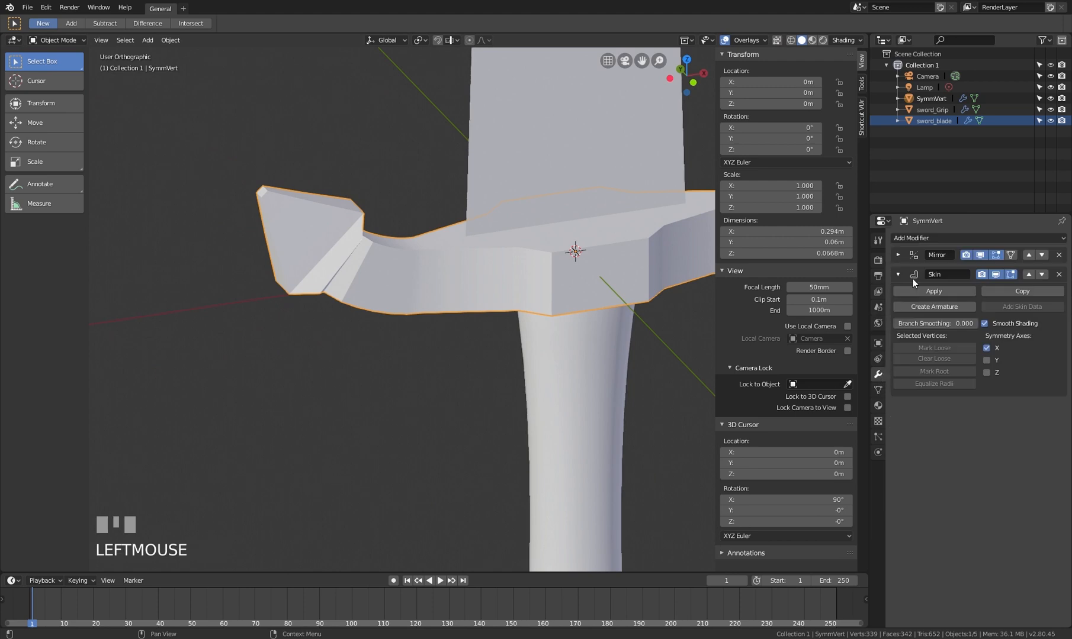
{"action": "left_click", "coordinate": [897, 275]}
{"action": "left_click", "coordinate": [927, 238]}
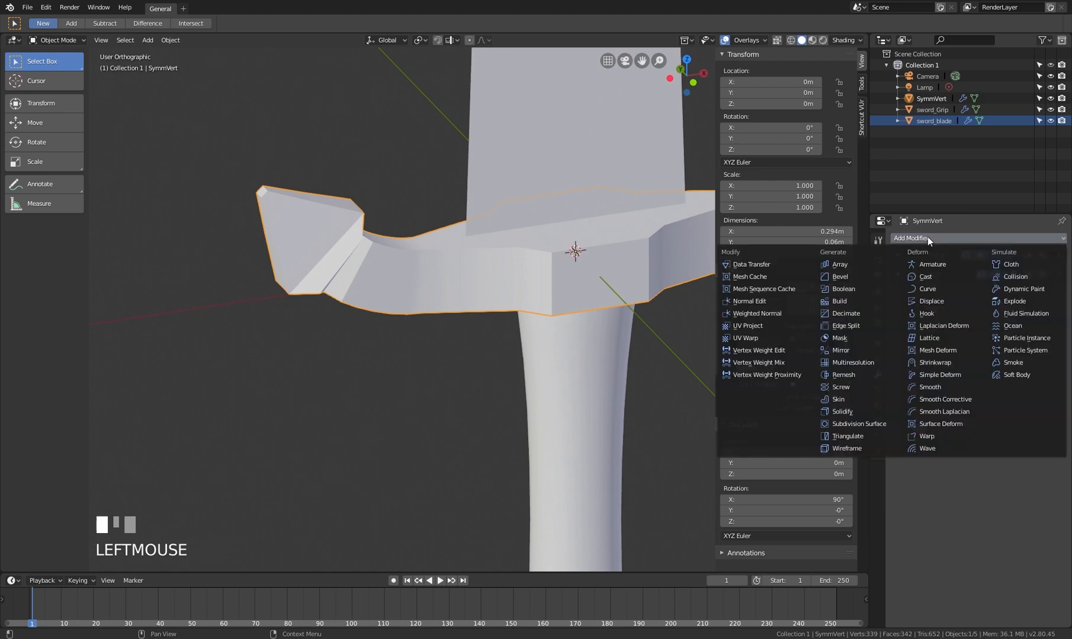
{"action": "left_click", "coordinate": [853, 278]}
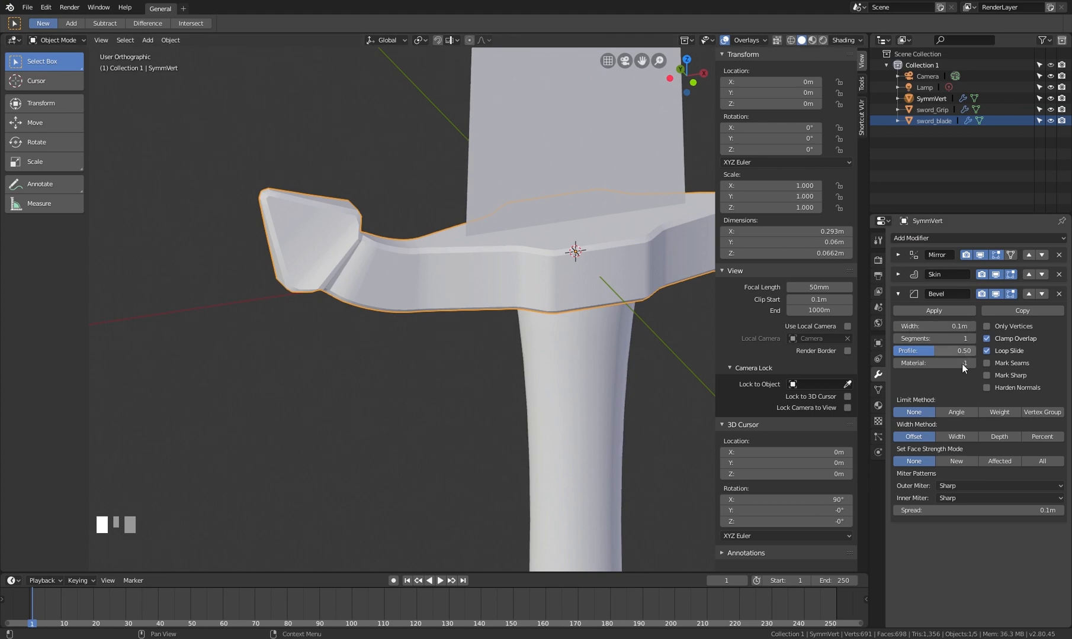
Turn off Clamp Overlap on the crossguard's Bevel modifier and set its width to 0.001 m
{"action": "scroll", "coordinate": [596, 245], "scroll_direction": "up", "scroll_amount": 2}
{"action": "middle_click_drag", "start_coordinate": [597, 245], "coordinate": [574, 273], "text": "shift"}
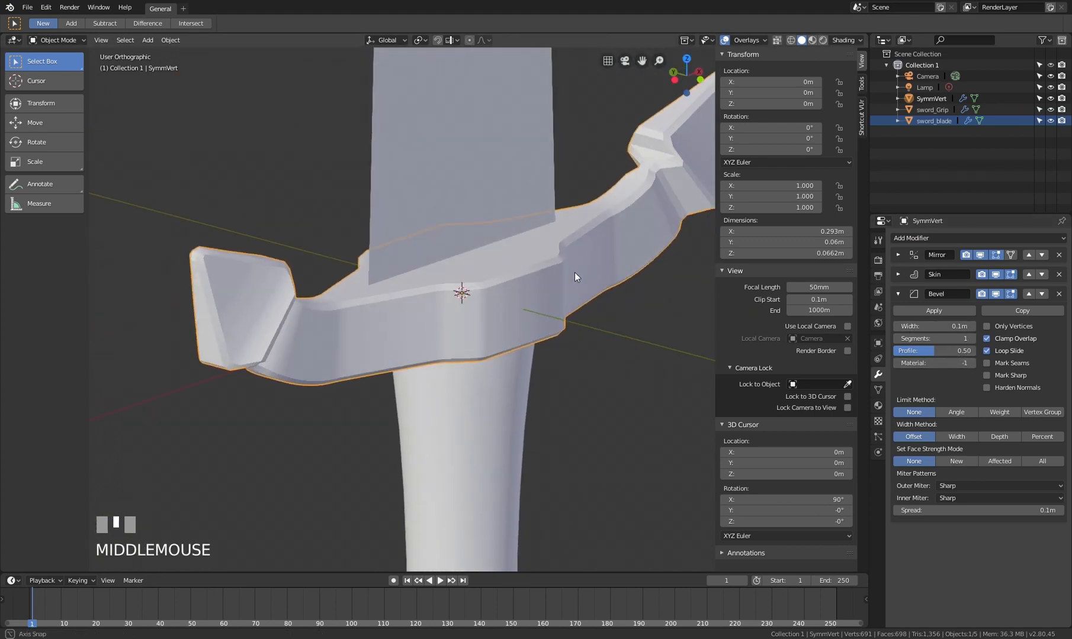
{"action": "left_click", "coordinate": [986, 339]}
{"action": "left_click", "coordinate": [942, 327]}
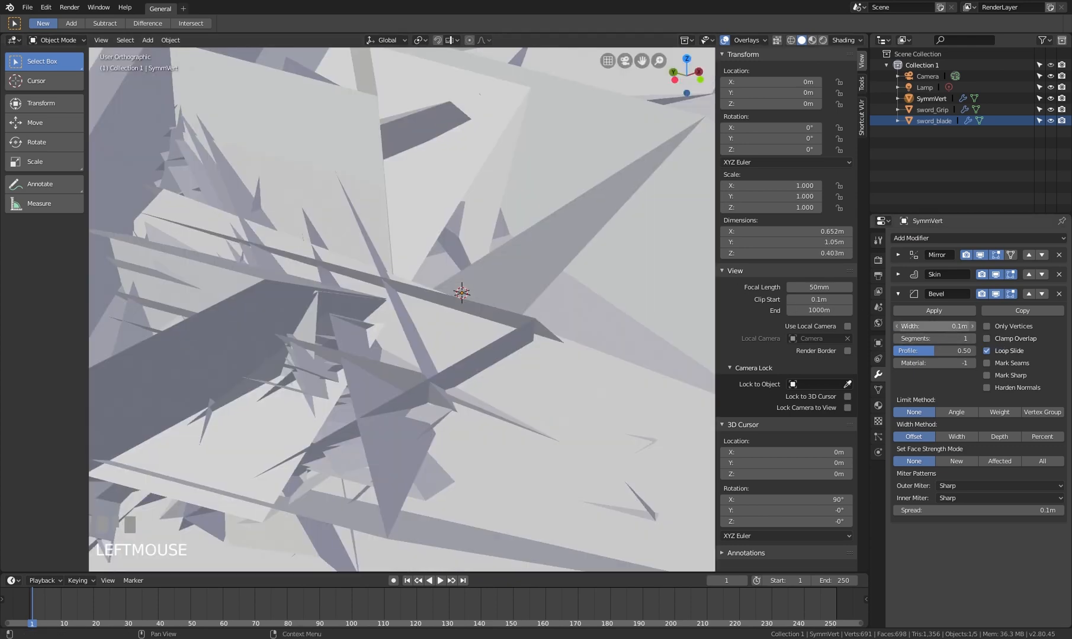
{"action": "key", "text": "KP_Enter"}
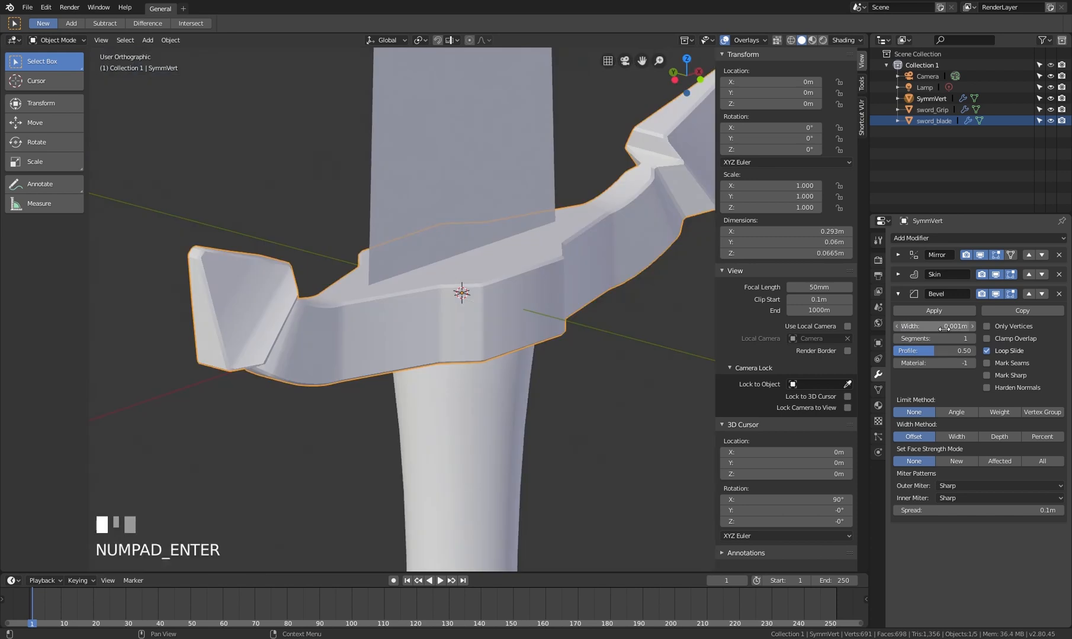
Try 3 segments on the crossguard's bevel and return it to 1 segment
{"action": "left_click", "coordinate": [972, 339]}
{"action": "left_click", "coordinate": [972, 339]}
{"action": "left_click", "coordinate": [971, 339]}
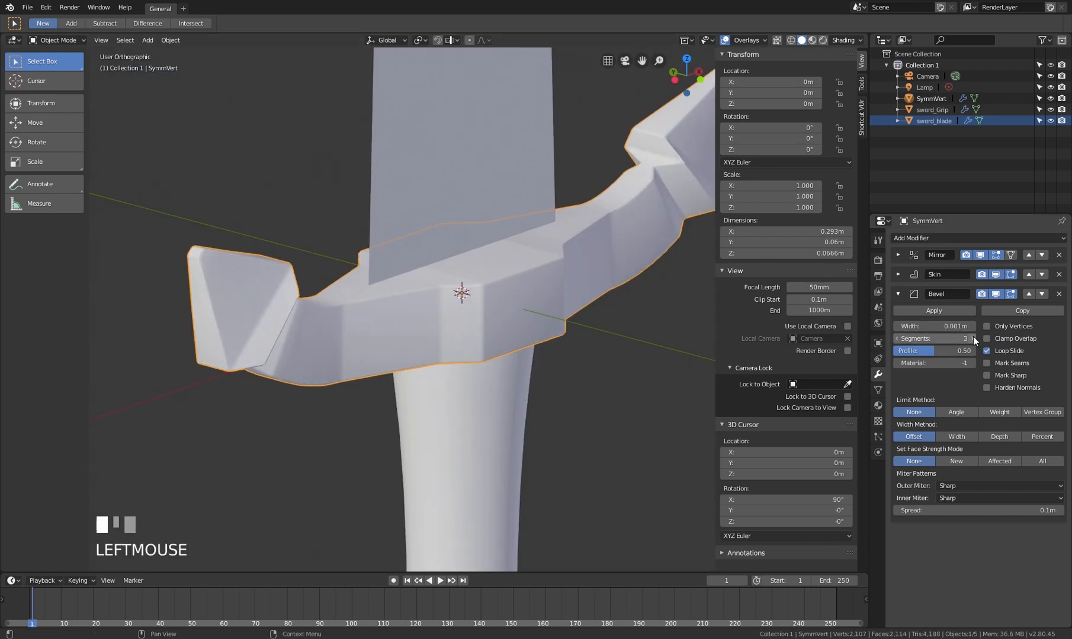
{"action": "middle_click_drag", "start_coordinate": [655, 249], "coordinate": [611, 256]}
{"action": "left_click", "coordinate": [896, 339]}
{"action": "left_click", "coordinate": [896, 339]}
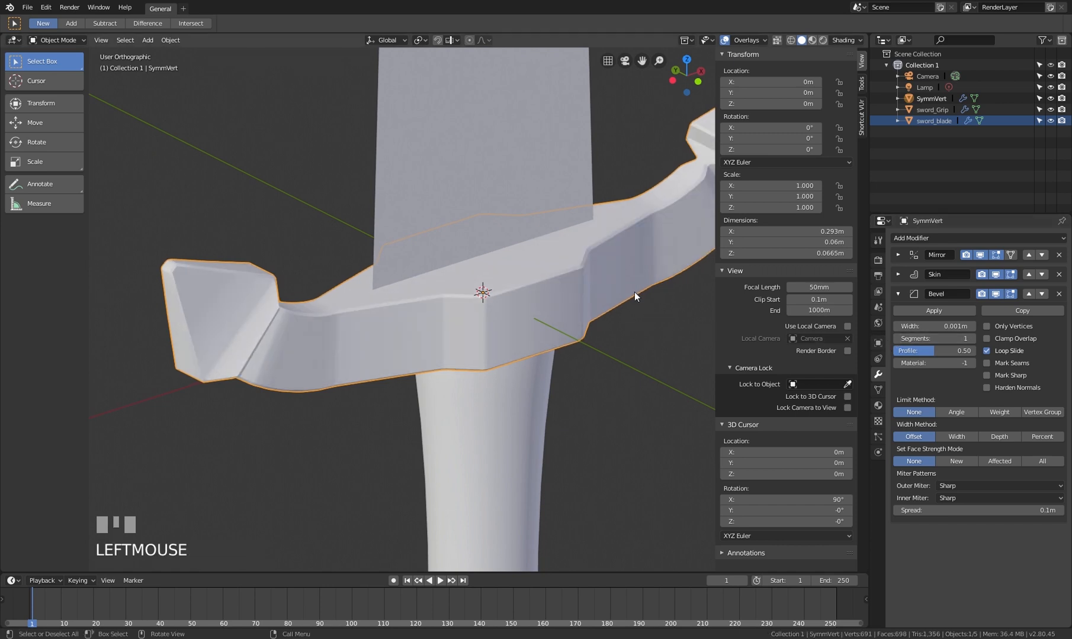
Add a Subdivision Surface modifier to the crossguard and set its viewport subdivisions to 2
{"action": "left_click", "coordinate": [897, 294]}
{"action": "left_click", "coordinate": [924, 239]}
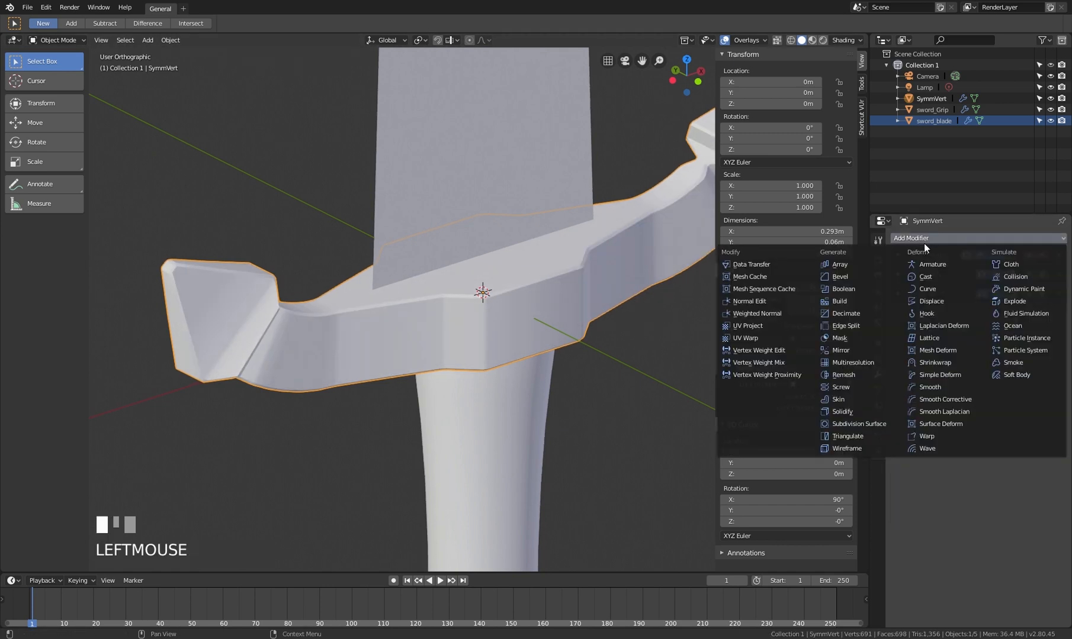
{"action": "left_click", "coordinate": [875, 423]}
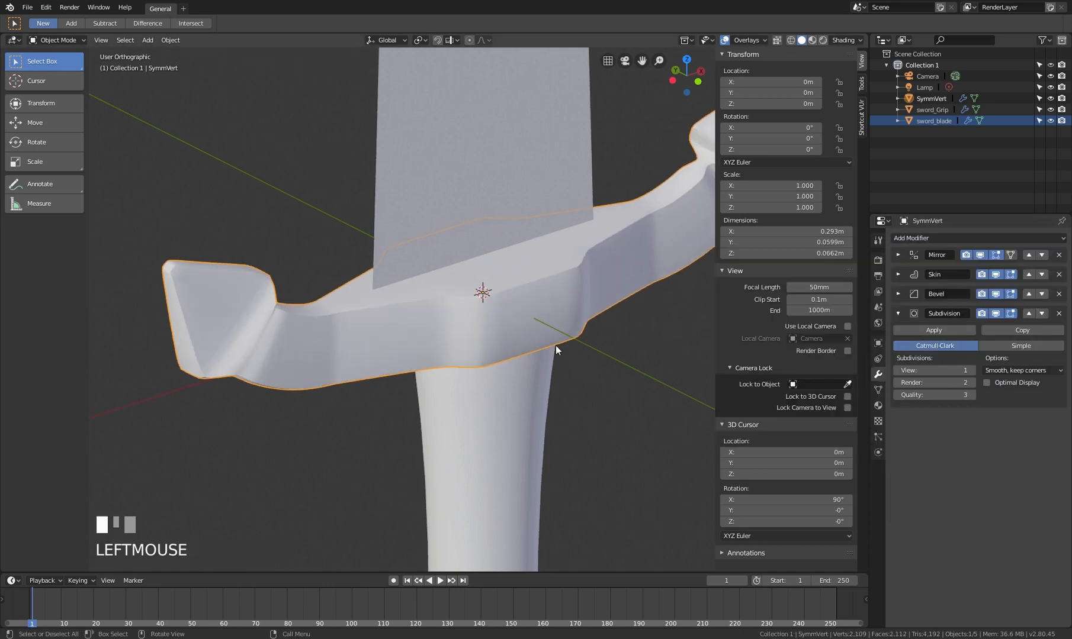
{"action": "middle_click_drag", "start_coordinate": [555, 345], "coordinate": [546, 333]}
{"action": "scroll", "coordinate": [586, 298], "scroll_direction": "down", "scroll_amount": 2}
{"action": "middle_click_drag", "start_coordinate": [586, 298], "coordinate": [610, 307]}
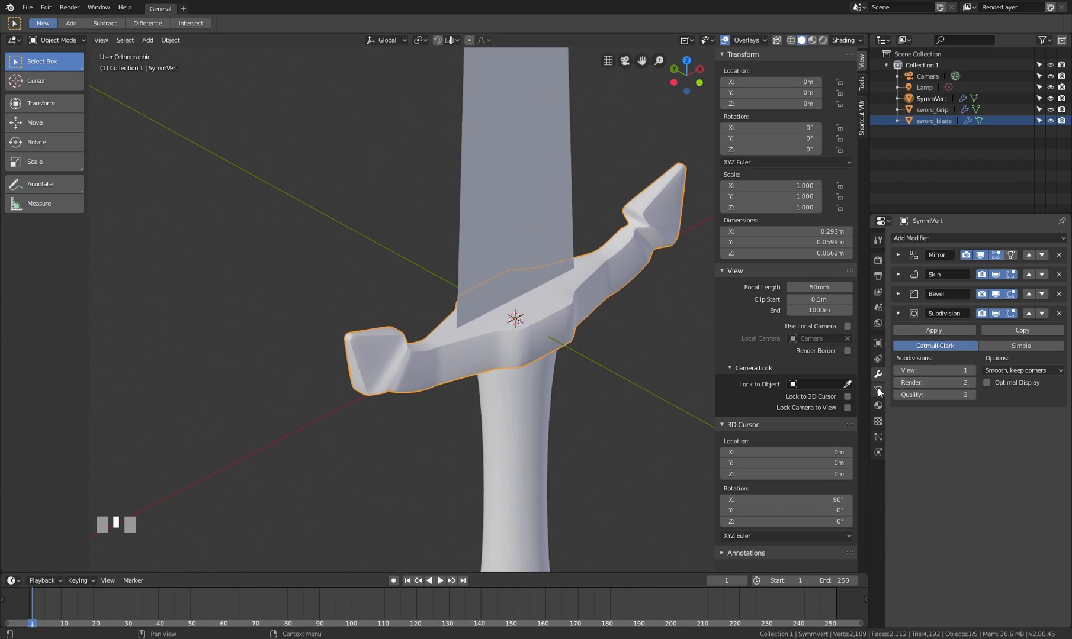
{"action": "left_click", "coordinate": [971, 370]}
Set the crossguard's Bevel modifier to 2 segments to sharpen its subdivided edges
{"action": "scroll", "coordinate": [643, 353], "scroll_direction": "up", "scroll_amount": 4}
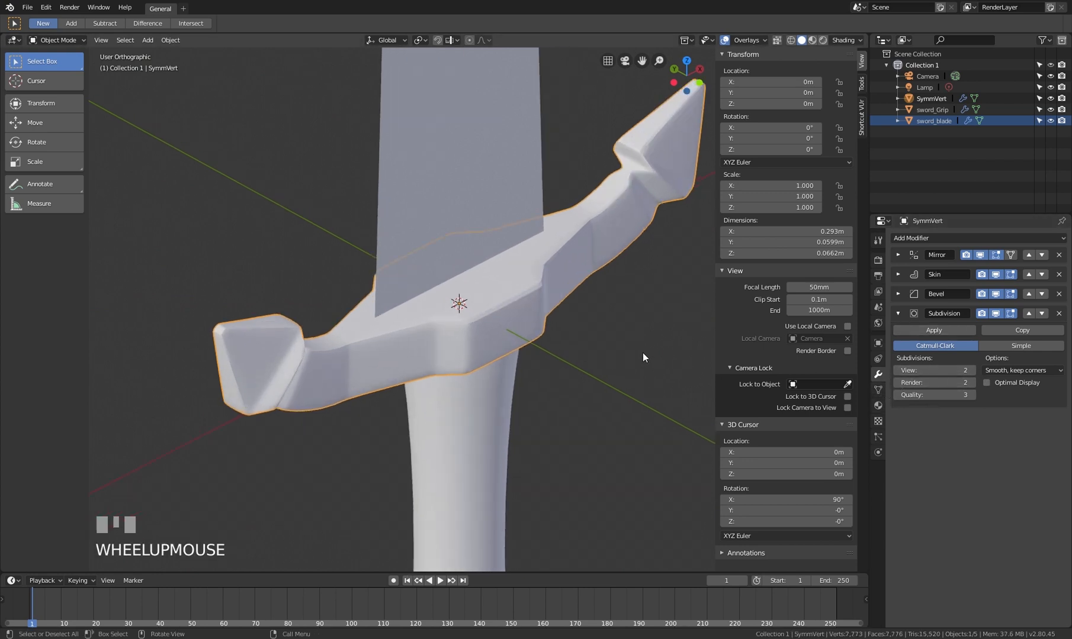
{"action": "middle_click_drag", "start_coordinate": [505, 280], "coordinate": [461, 277]}
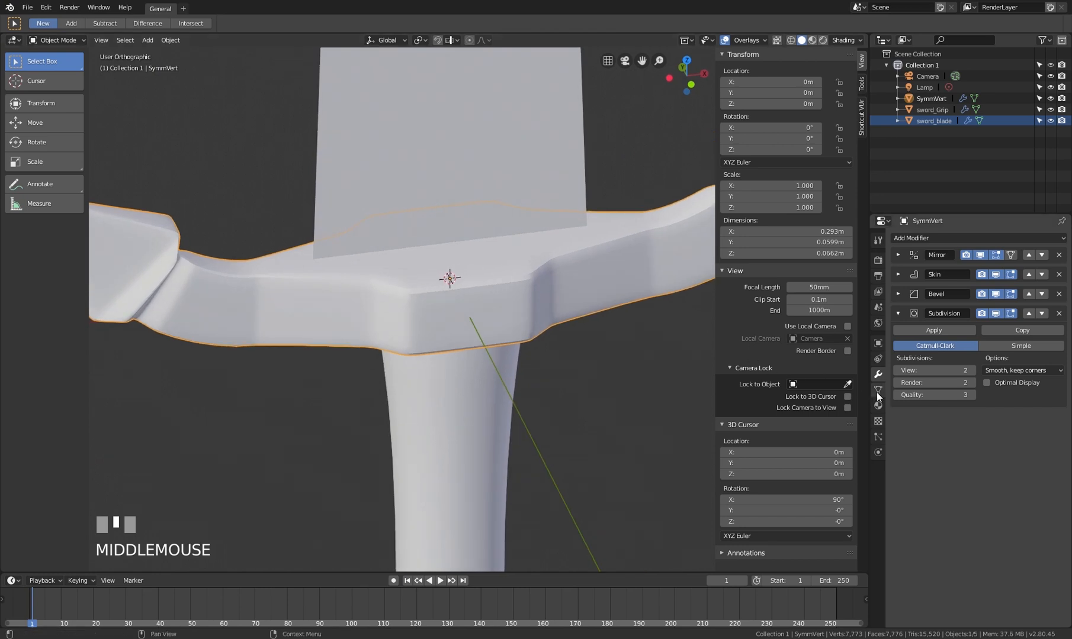
{"action": "left_click", "coordinate": [898, 294]}
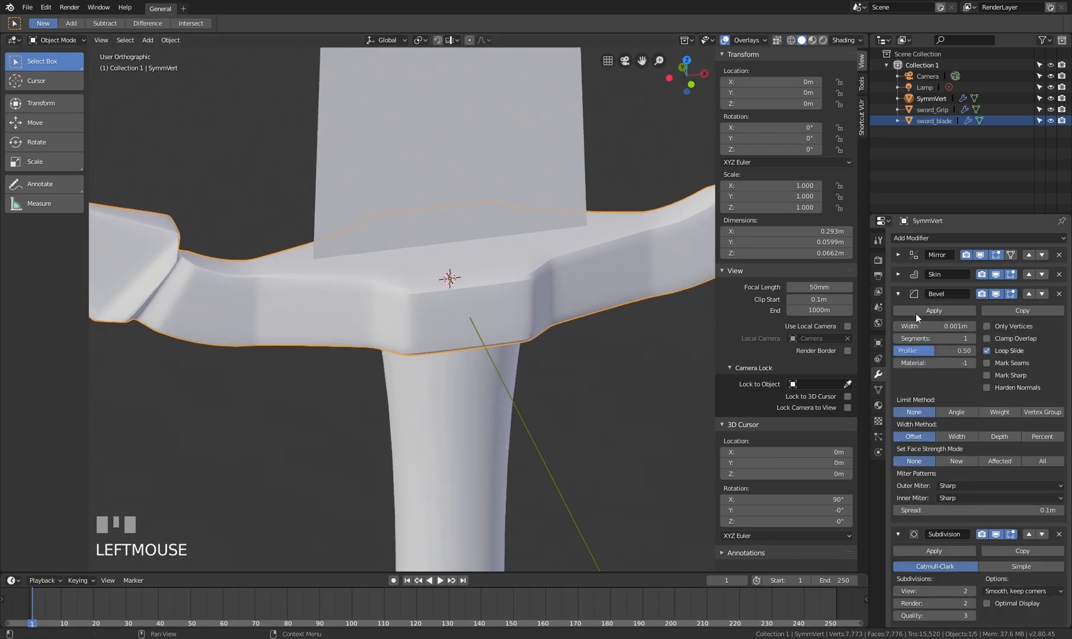
{"action": "left_click", "coordinate": [973, 337]}
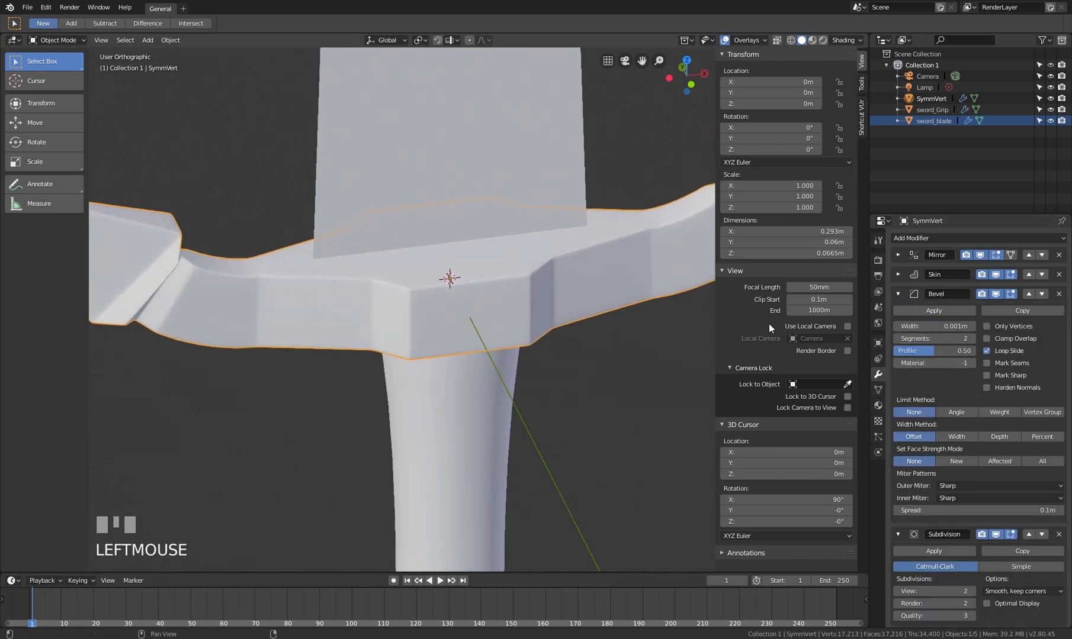
{"action": "left_click", "coordinate": [898, 293]}
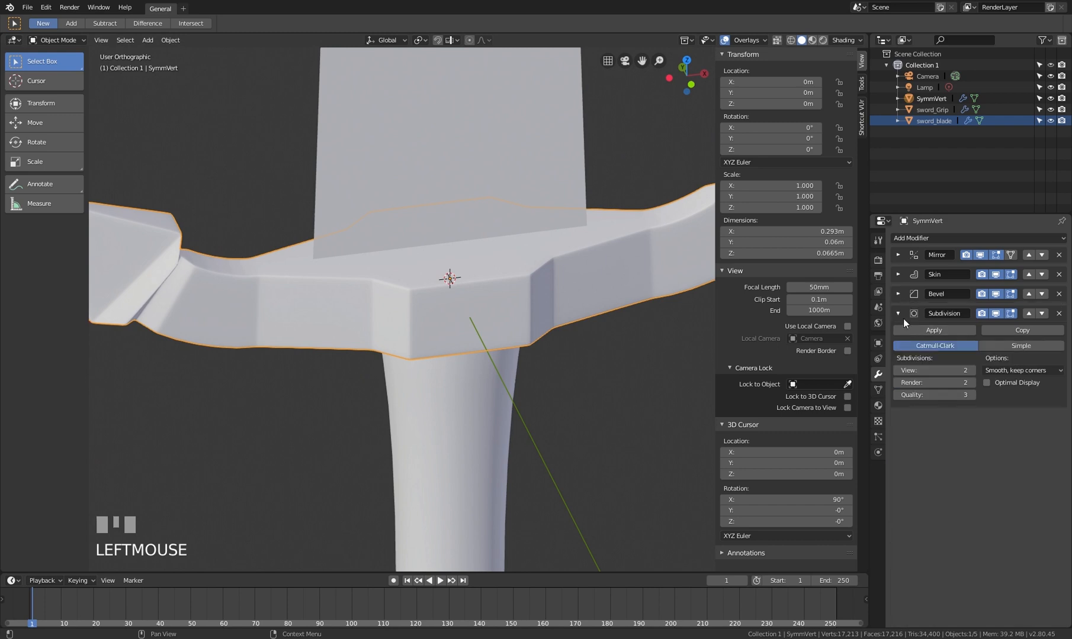
Deselect everything and examine the crossguard's shape and its fit with the blade and grip from several angles
{"action": "scroll", "coordinate": [600, 328], "scroll_direction": "down", "scroll_amount": 3}
{"action": "middle_click_drag", "start_coordinate": [601, 328], "coordinate": [550, 290]}
{"action": "key", "text": "a"}
{"action": "scroll", "coordinate": [541, 354], "scroll_direction": "up", "scroll_amount": 3}
{"action": "middle_click_drag", "start_coordinate": [540, 354], "coordinate": [528, 247]}
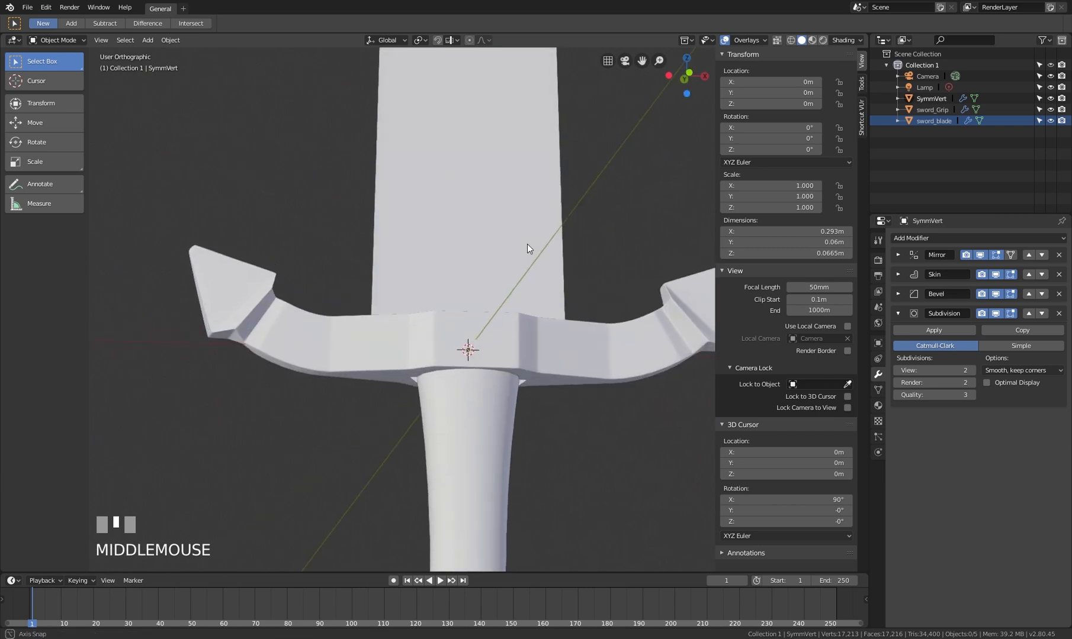
{"action": "scroll", "coordinate": [546, 312], "scroll_direction": "down", "scroll_amount": 5}
{"action": "middle_click_drag", "start_coordinate": [550, 417], "coordinate": [520, 341], "text": "shift"}
{"action": "scroll", "coordinate": [518, 385], "scroll_direction": "up", "scroll_amount": 3}
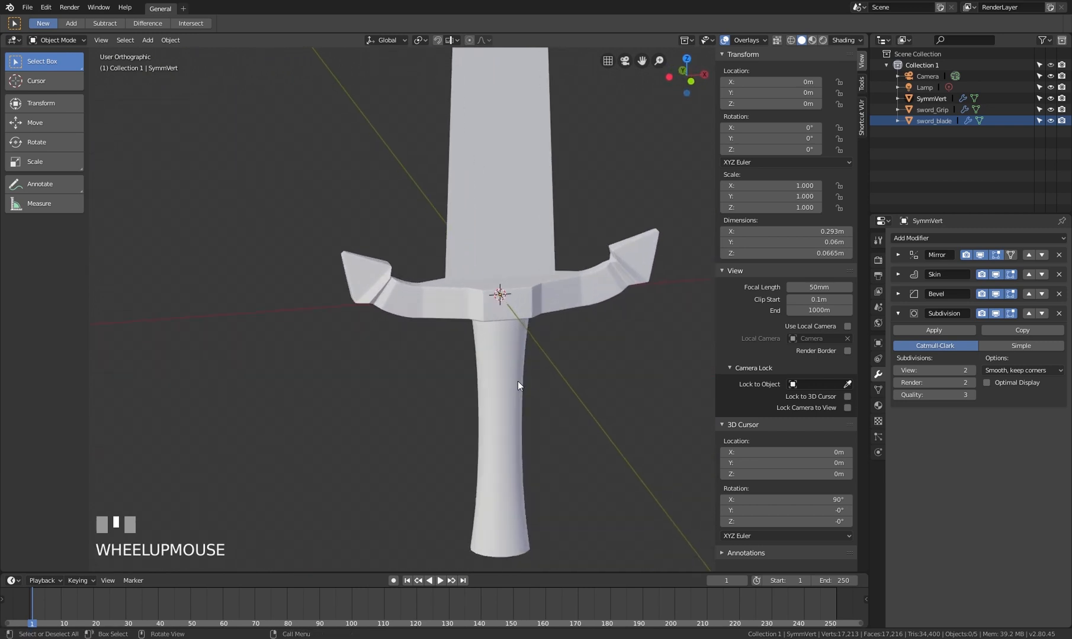
Move every second vertex of the grip's side profile outward along X by about 0.0065 m to form ridges
{"action": "left_click", "coordinate": [509, 398]}
{"action": "key", "text": "KP_1"}
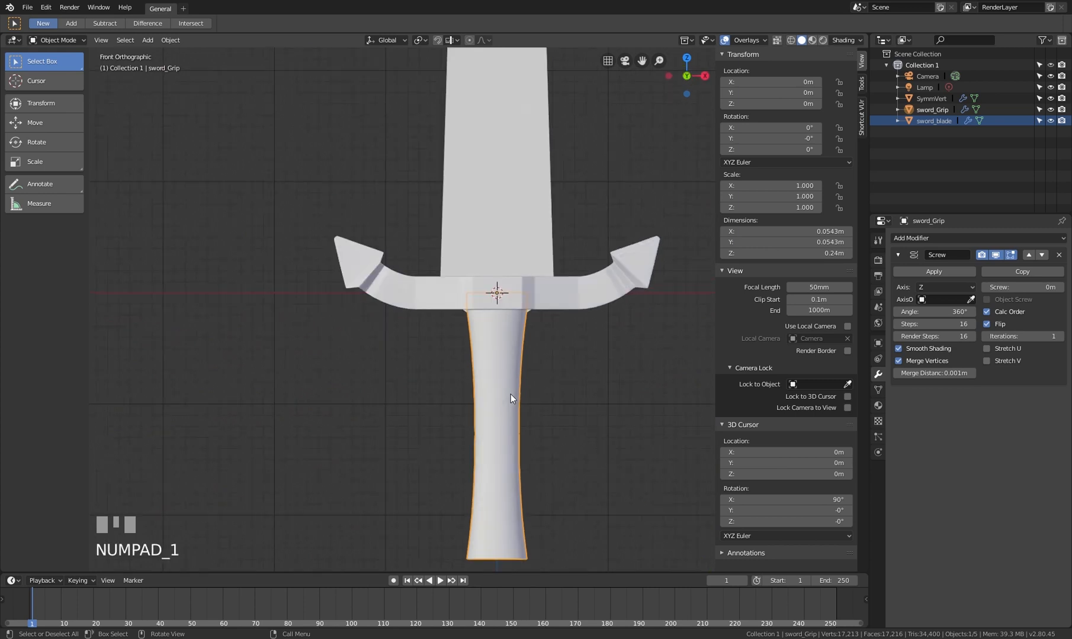
{"action": "key", "text": "Tab"}
{"action": "left_click", "coordinate": [529, 328]}
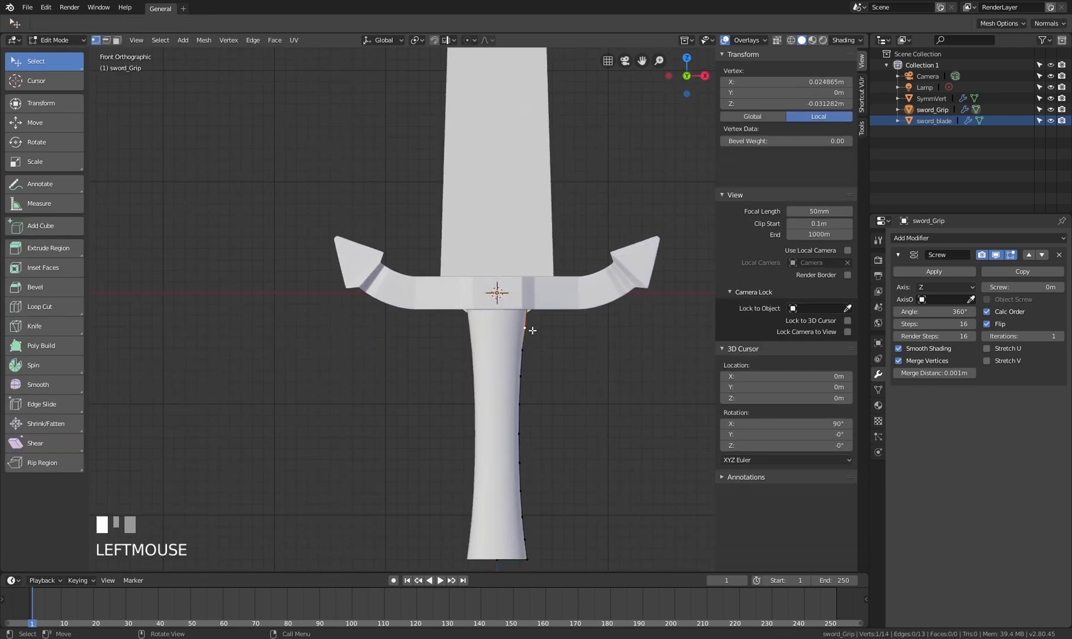
{"action": "left_click", "coordinate": [537, 376], "text": "ctrl"}
{"action": "left_click", "coordinate": [523, 434], "text": "ctrl"}
{"action": "left_click", "coordinate": [529, 330]}
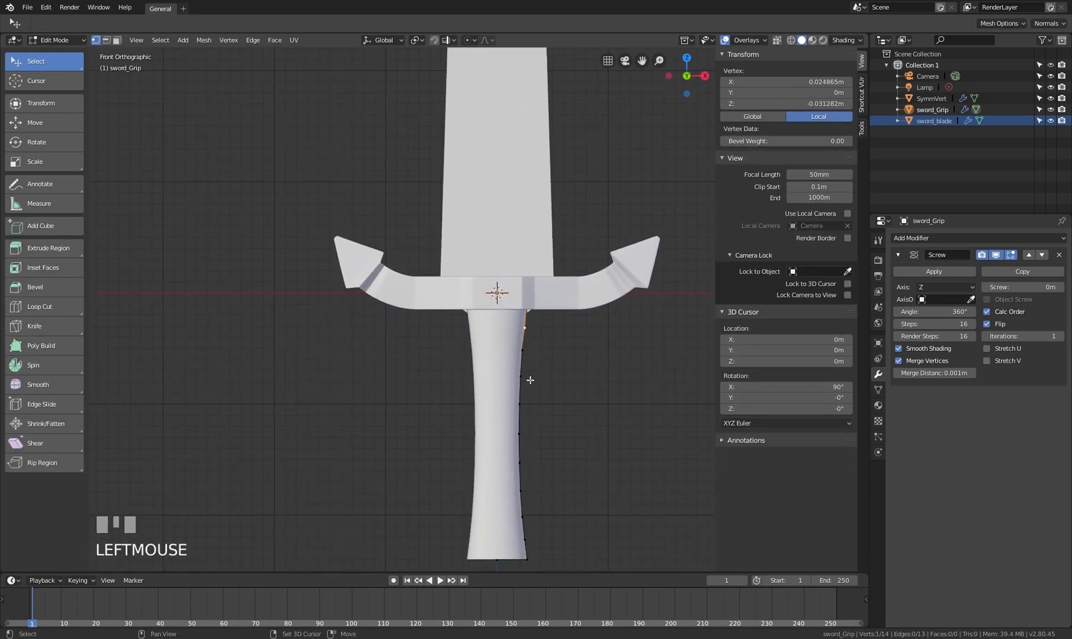
{"action": "left_click", "coordinate": [528, 377], "text": "shift"}
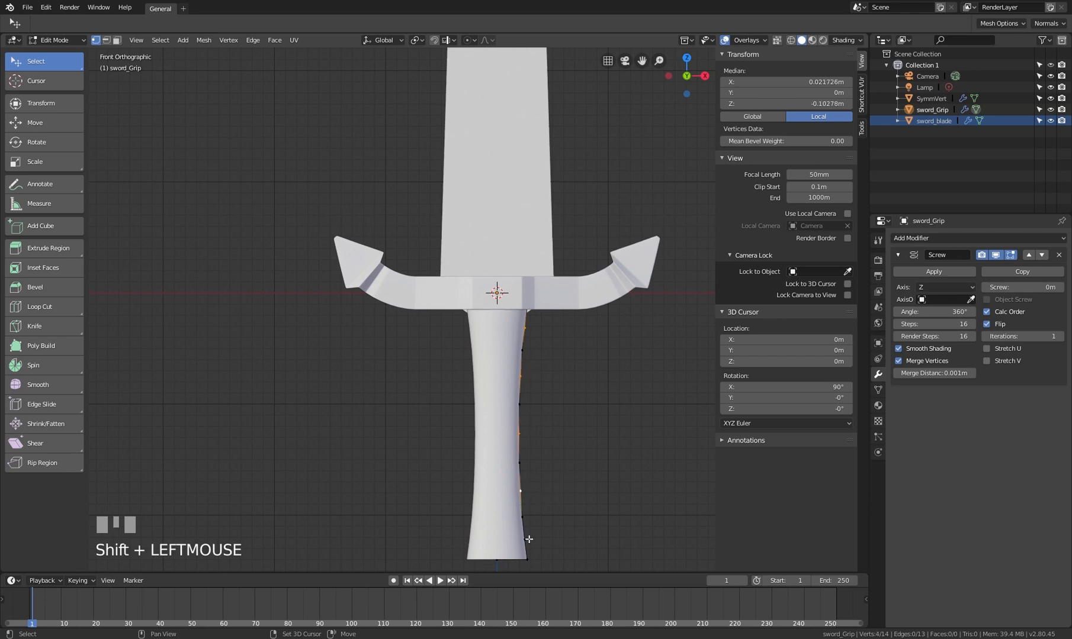
{"action": "key", "text": "g"}
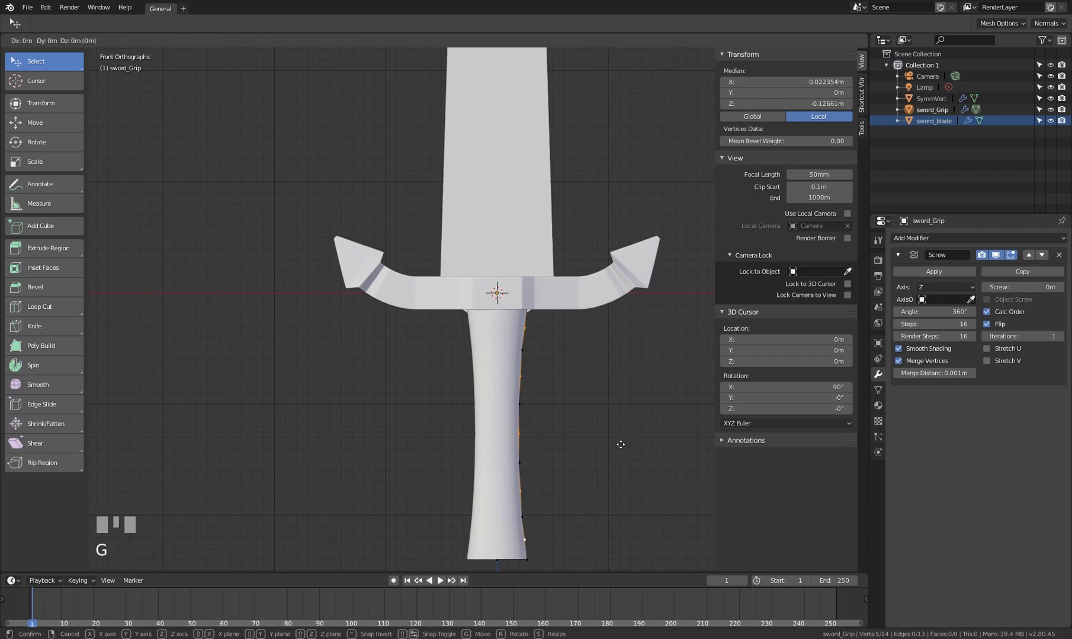
{"action": "key", "text": "x"}
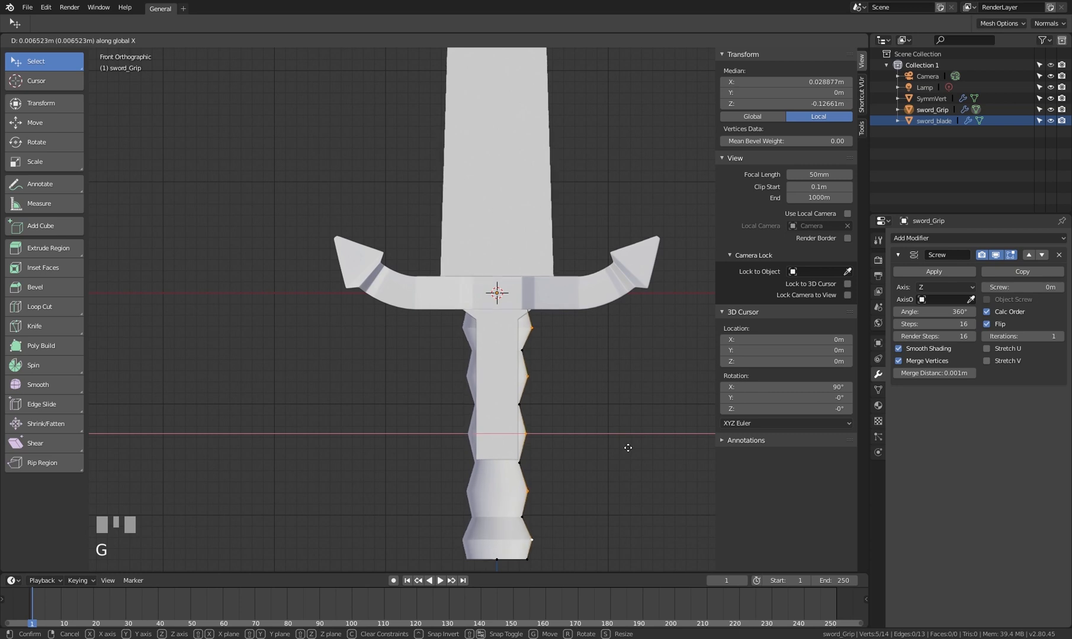
{"action": "left_click", "coordinate": [627, 447]}
Turn off Flip in the grip's Screw modifier, then leave Edit Mode and check the ridged grip's surface
{"action": "left_click", "coordinate": [987, 325]}
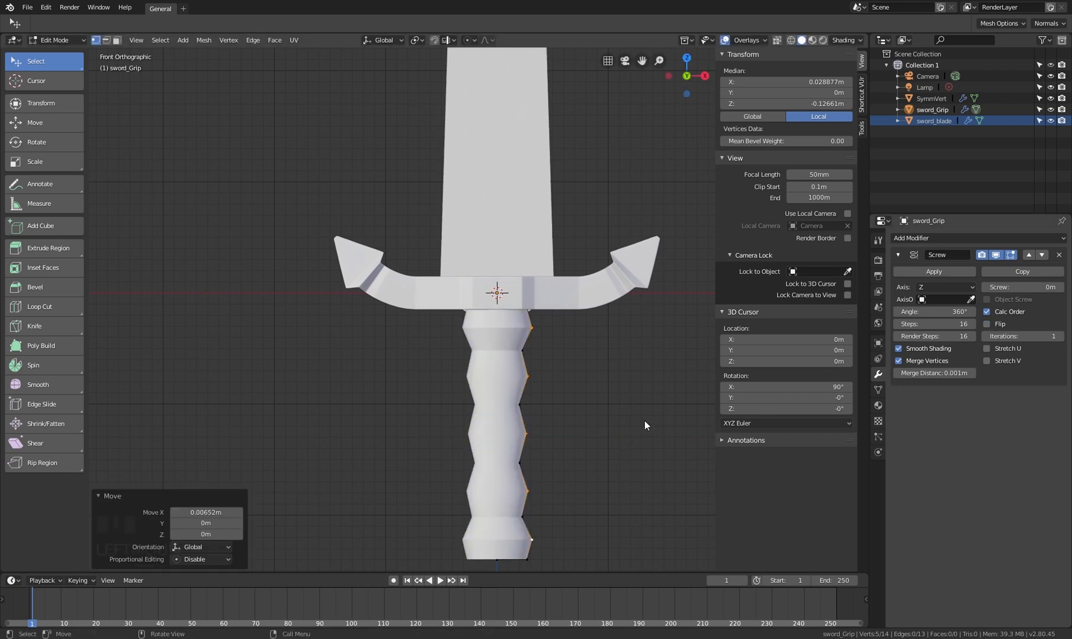
{"action": "key", "text": "Tab"}
{"action": "mouse_move", "coordinate": [521, 393]}
{"action": "middle_mouse_down"}
{"action": "mouse_move", "coordinate": [529, 413]}
{"action": "mouse_move", "coordinate": [592, 382]}
{"action": "mouse_move", "coordinate": [538, 379]}
{"action": "middle_mouse_up"}
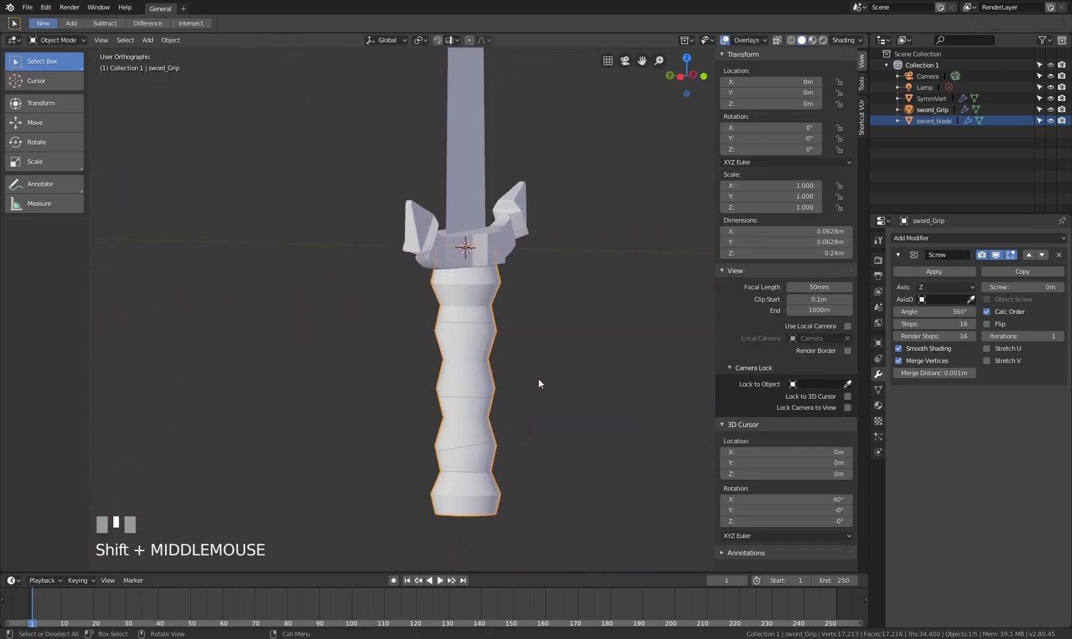
{"action": "scroll", "coordinate": [515, 367], "scroll_direction": "up", "scroll_amount": 3}
{"action": "scroll", "coordinate": [488, 355], "scroll_direction": "down", "scroll_amount": 1}
{"action": "middle_click_drag", "start_coordinate": [488, 356], "coordinate": [497, 331]}
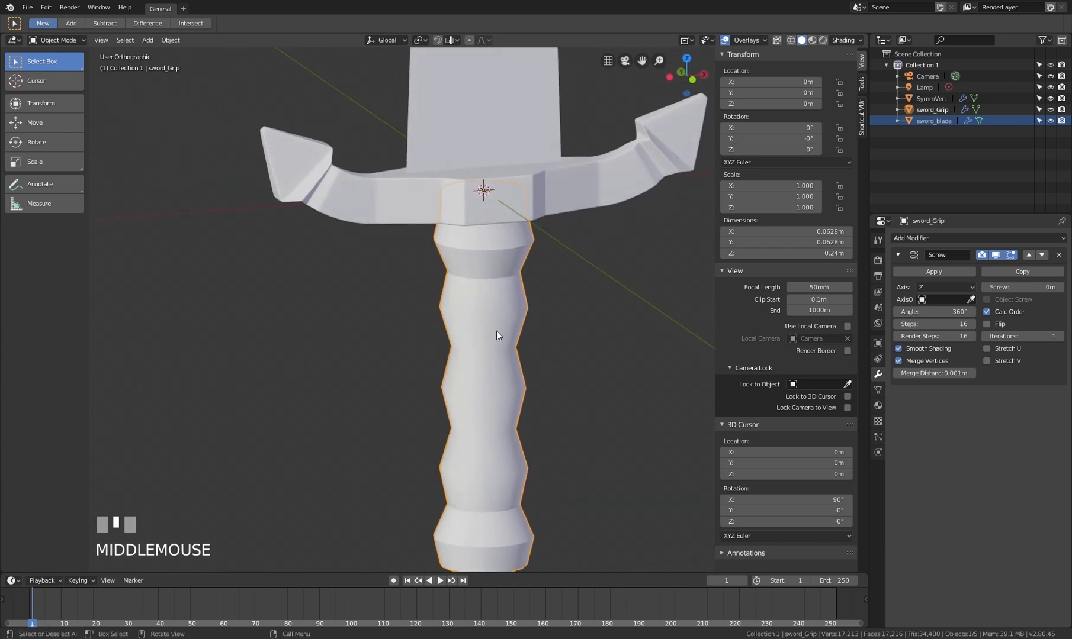
Try an Auto Smooth angle of 20° on the grip's mesh, and settle on 25°
{"action": "left_click", "coordinate": [878, 390]}
{"action": "left_click", "coordinate": [1023, 478]}
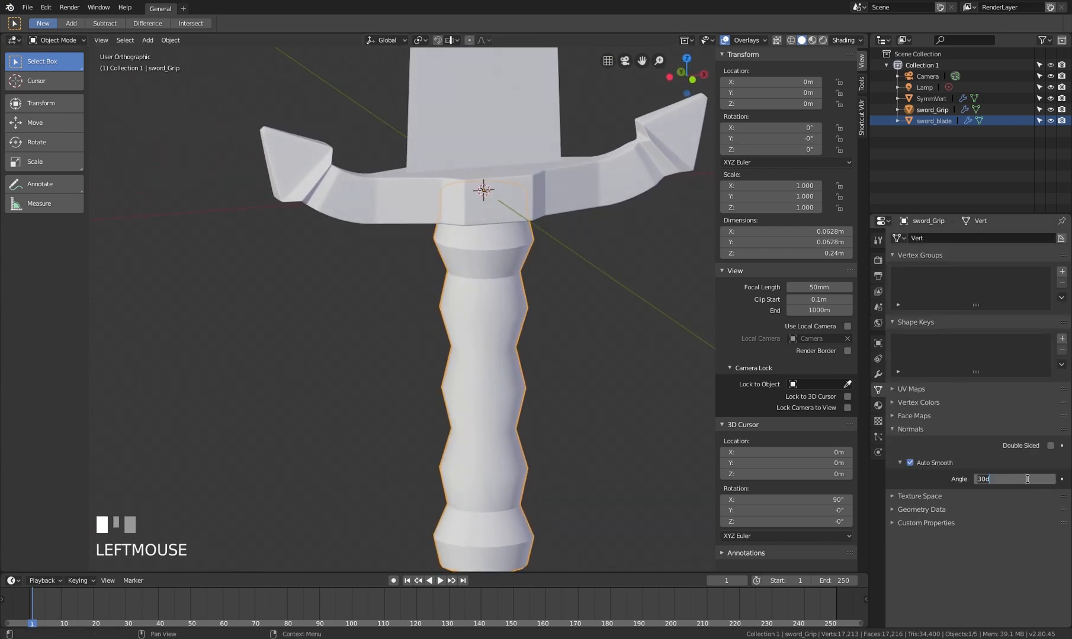
{"action": "type", "text": "20"}
{"action": "key", "text": "KP_Enter"}
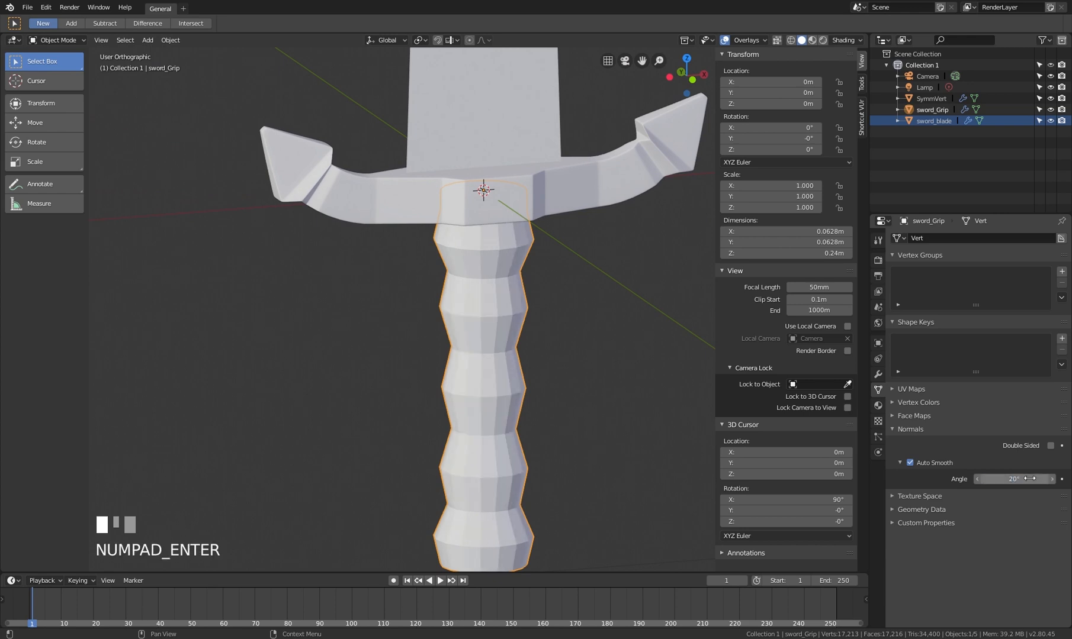
{"action": "left_click", "coordinate": [1002, 479]}
{"action": "type", "text": "25"}
{"action": "key", "text": "KP_Enter"}
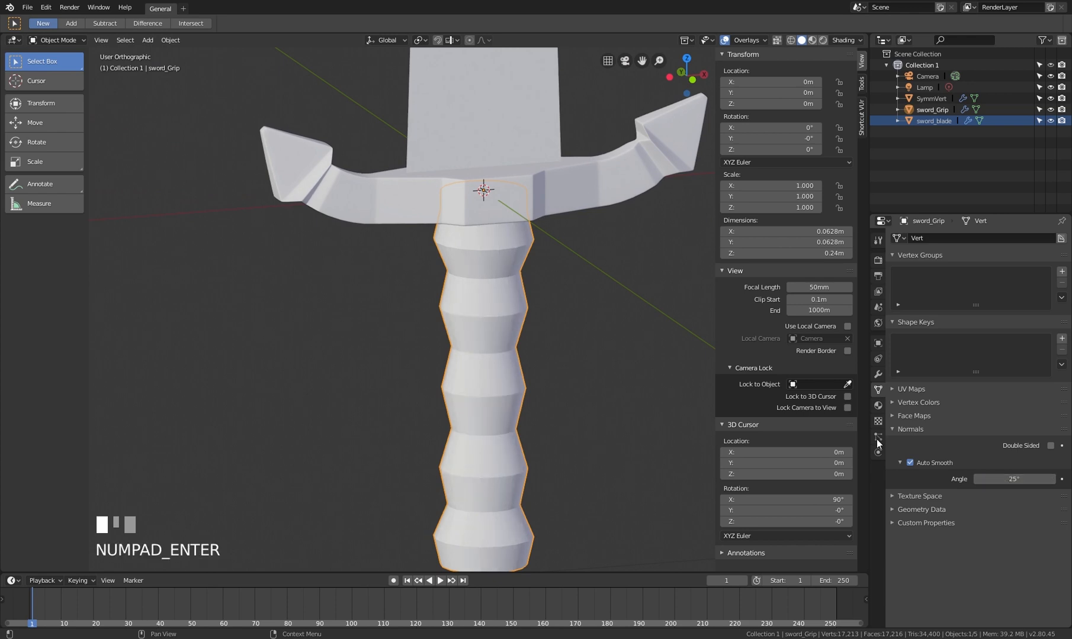
Add a Bevel modifier to the grip with Clamp Overlap off and a width of 0.001 m
{"action": "scroll", "coordinate": [567, 413], "scroll_direction": "down", "scroll_amount": 2}
{"action": "middle_click_drag", "start_coordinate": [567, 413], "coordinate": [497, 350], "text": "shift"}
{"action": "scroll", "coordinate": [527, 341], "scroll_direction": "up", "scroll_amount": 2}
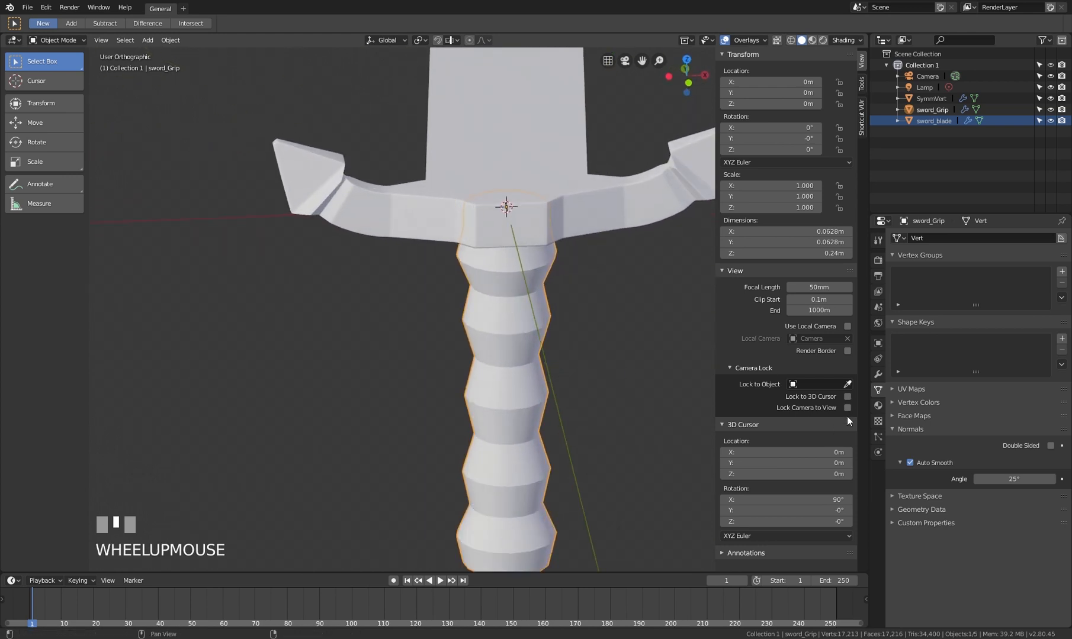
{"action": "left_click", "coordinate": [878, 374]}
{"action": "left_click", "coordinate": [936, 238]}
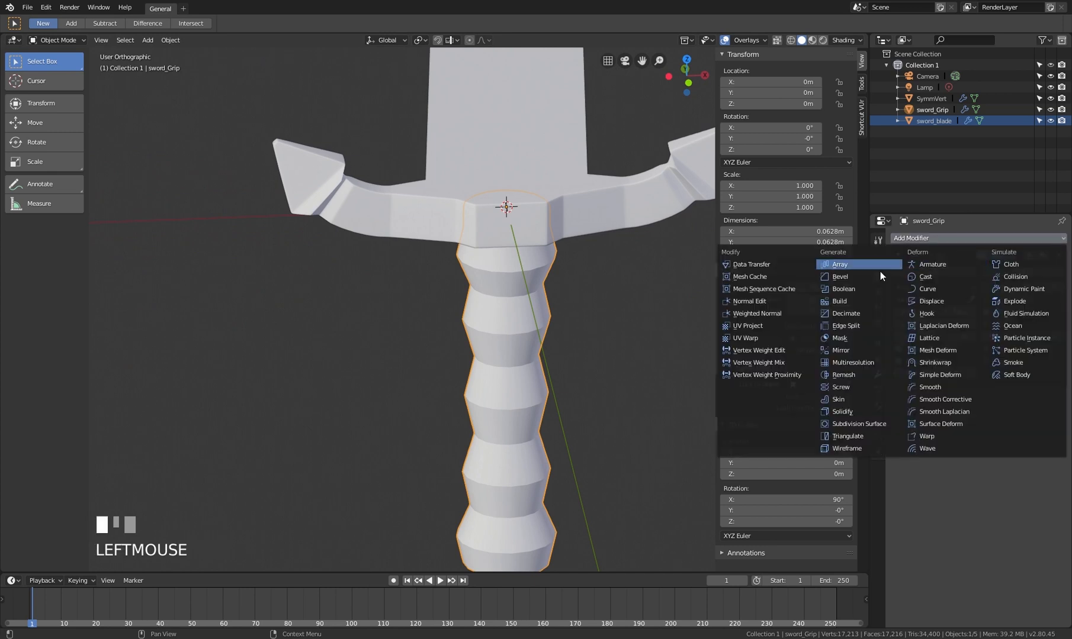
{"action": "left_click", "coordinate": [859, 276]}
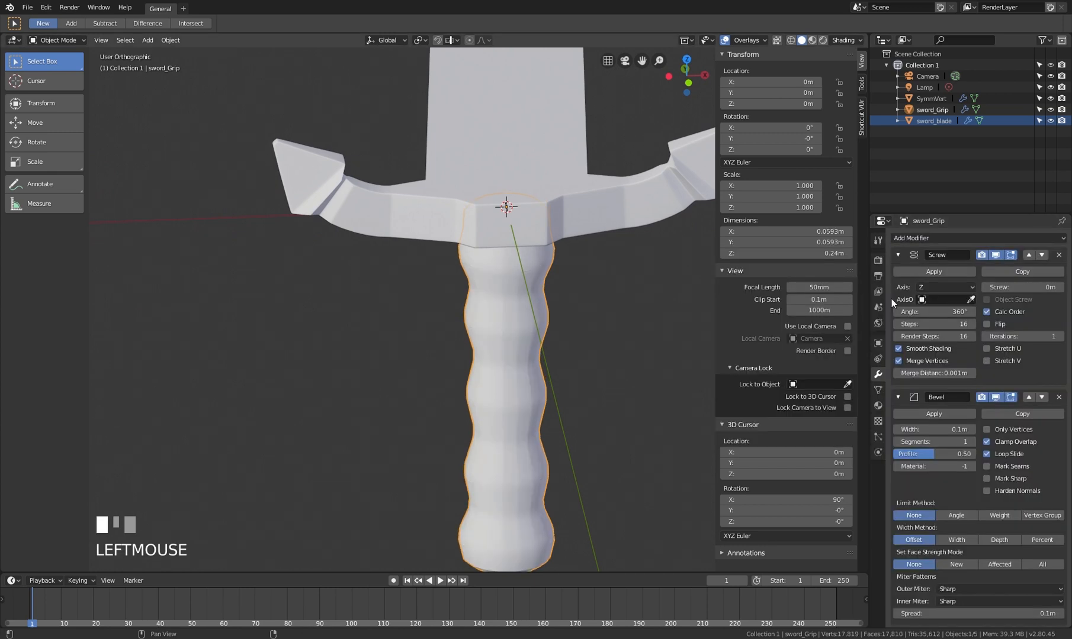
{"action": "left_click", "coordinate": [942, 430]}
{"action": "type", "text": "0.001"}
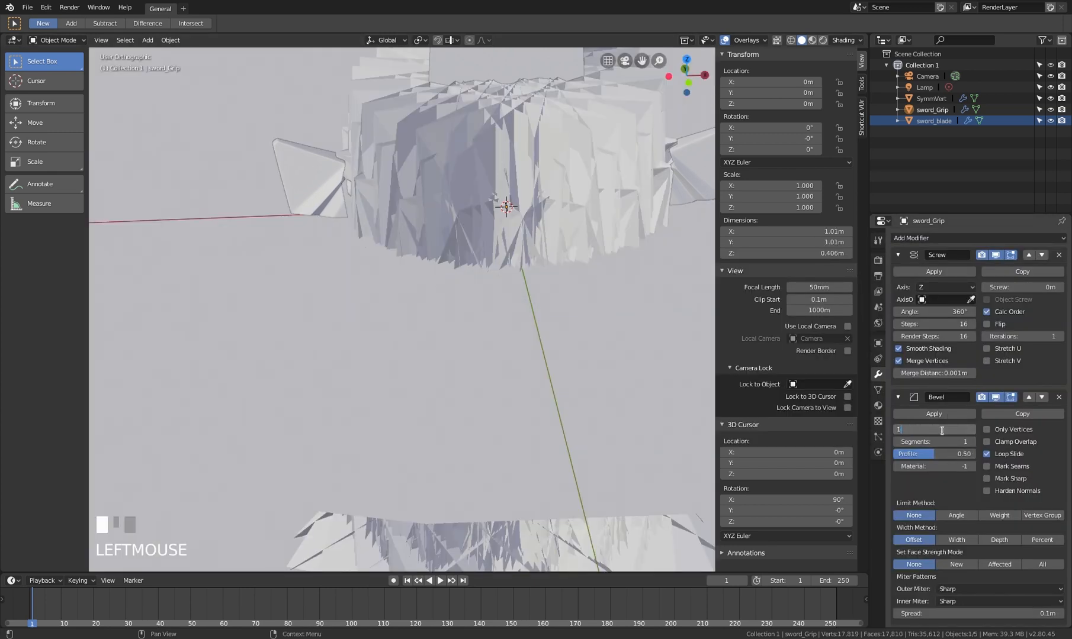
{"action": "key", "text": "KP_Enter"}
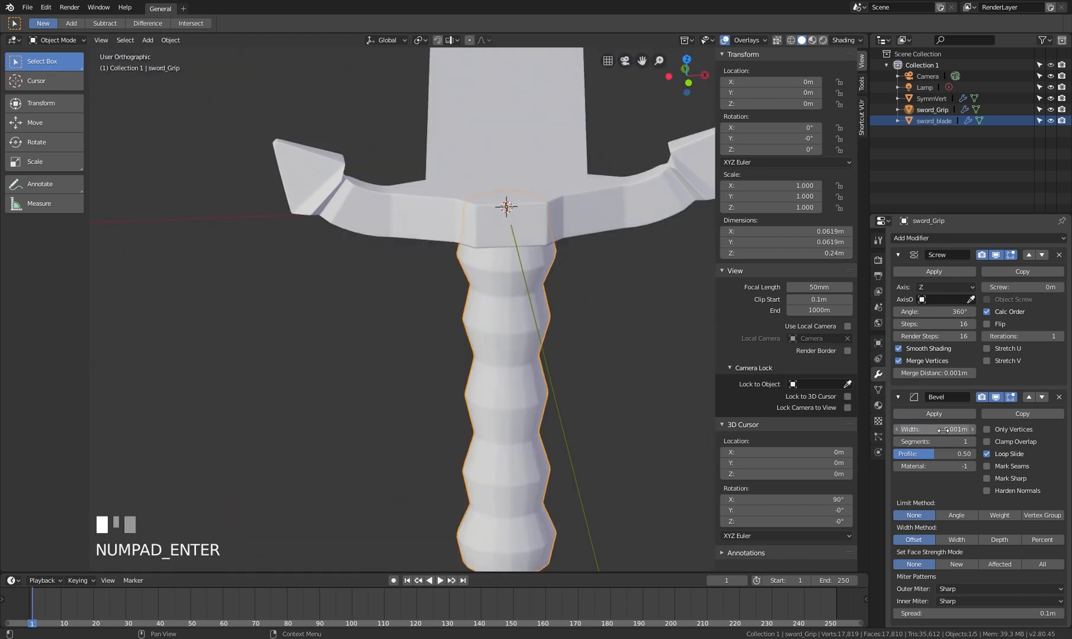
Set the grip's Bevel modifier to 3 segments and limit it by Angle
{"action": "left_click", "coordinate": [972, 443]}
{"action": "left_click", "coordinate": [972, 442]}
{"action": "middle_click_drag", "start_coordinate": [564, 416], "coordinate": [556, 367], "text": "shift"}
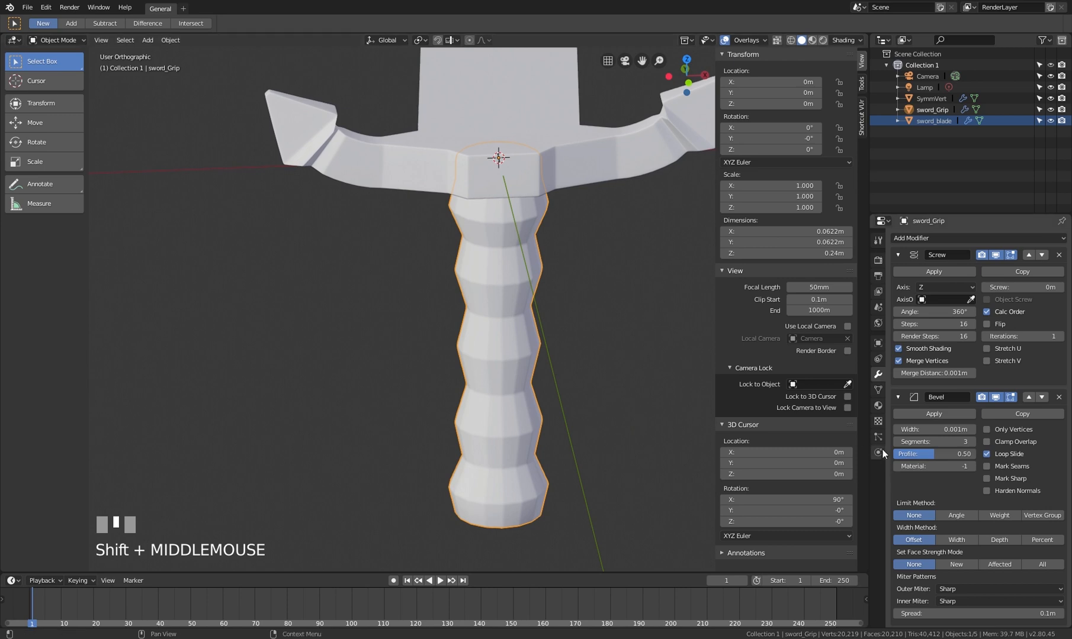
{"action": "left_click", "coordinate": [955, 515]}
{"action": "middle_click_drag", "start_coordinate": [630, 291], "coordinate": [618, 373], "text": "shift"}
{"action": "scroll", "coordinate": [474, 354], "scroll_direction": "up", "scroll_amount": 3}
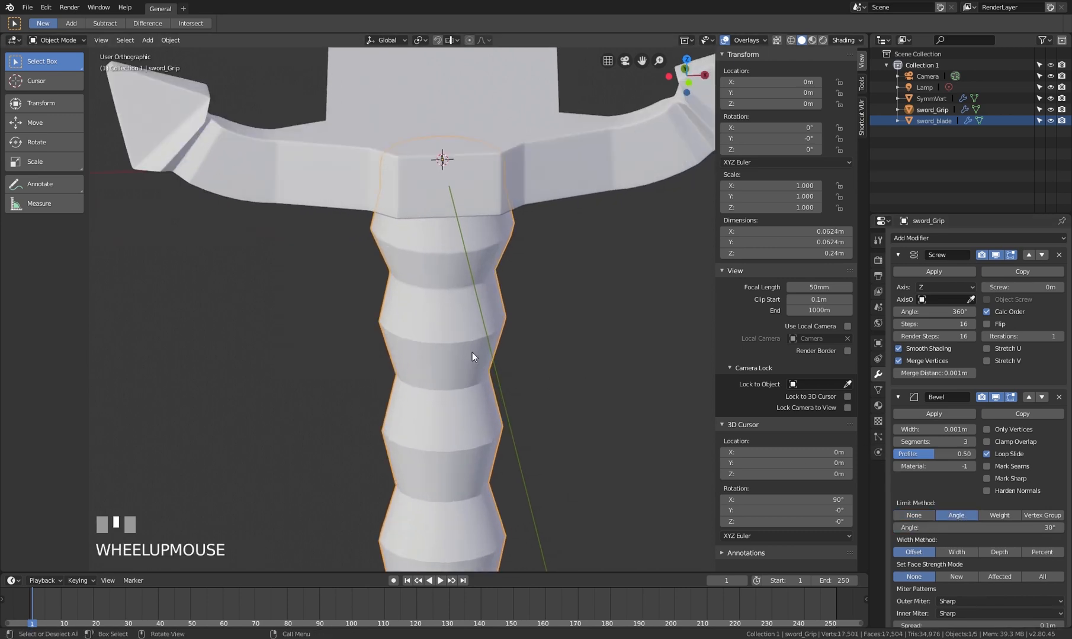
{"action": "middle_click_drag", "start_coordinate": [474, 354], "coordinate": [511, 370]}
{"action": "scroll", "coordinate": [511, 371], "scroll_direction": "down", "scroll_amount": 2}
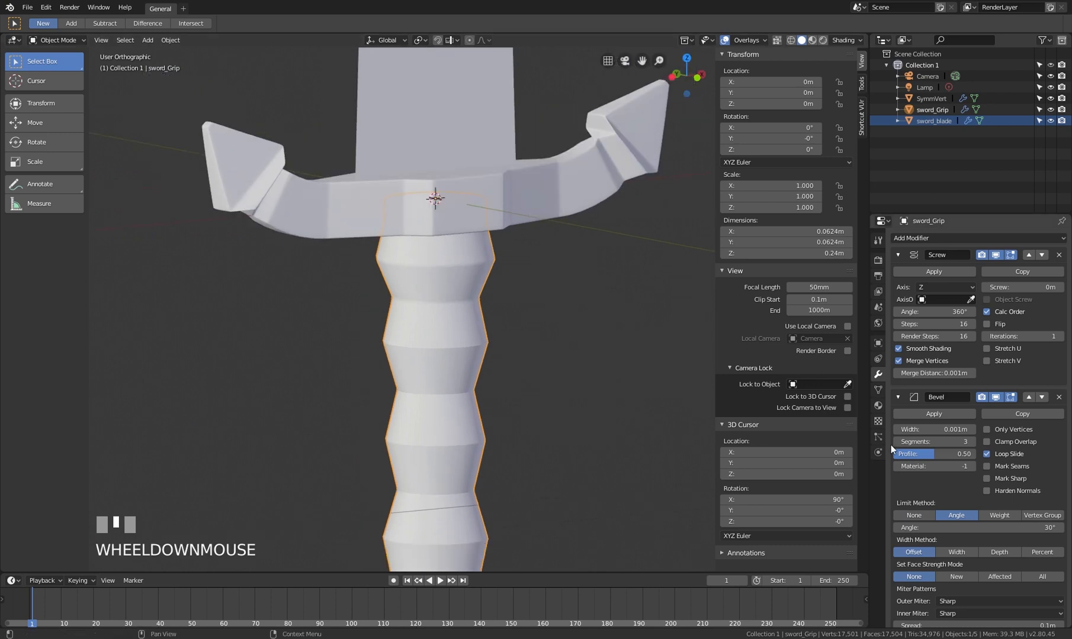
Try a 20° angle limit on the grip's Bevel modifier, and settle on 25°
{"action": "left_click", "coordinate": [1017, 527], "text": "shift"}
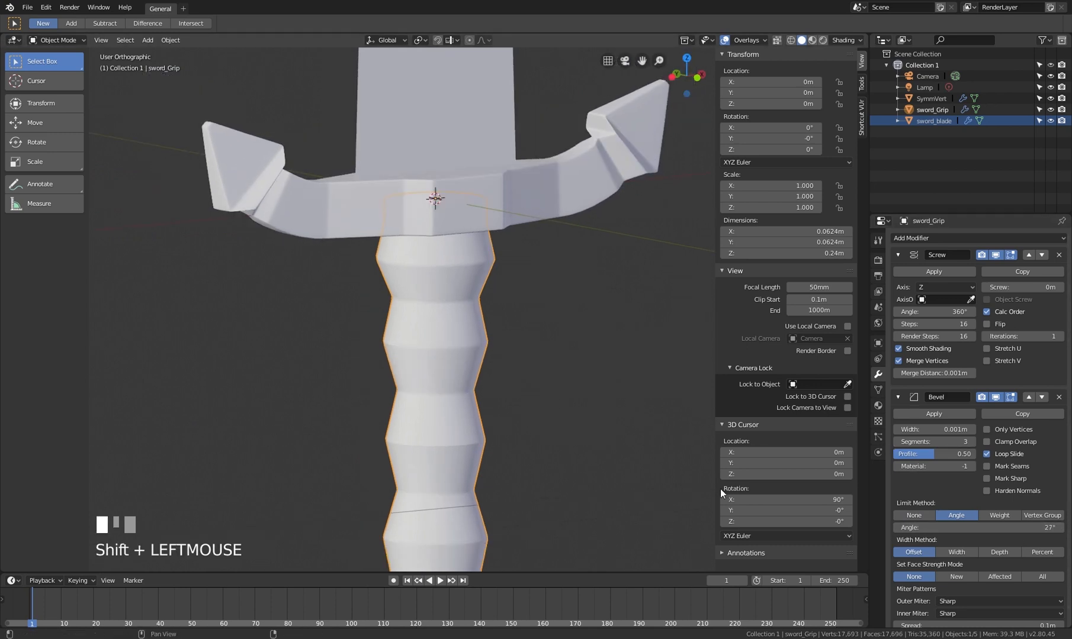
{"action": "left_click", "coordinate": [987, 527]}
{"action": "type", "text": "20"}
{"action": "key", "text": "KP_Enter"}
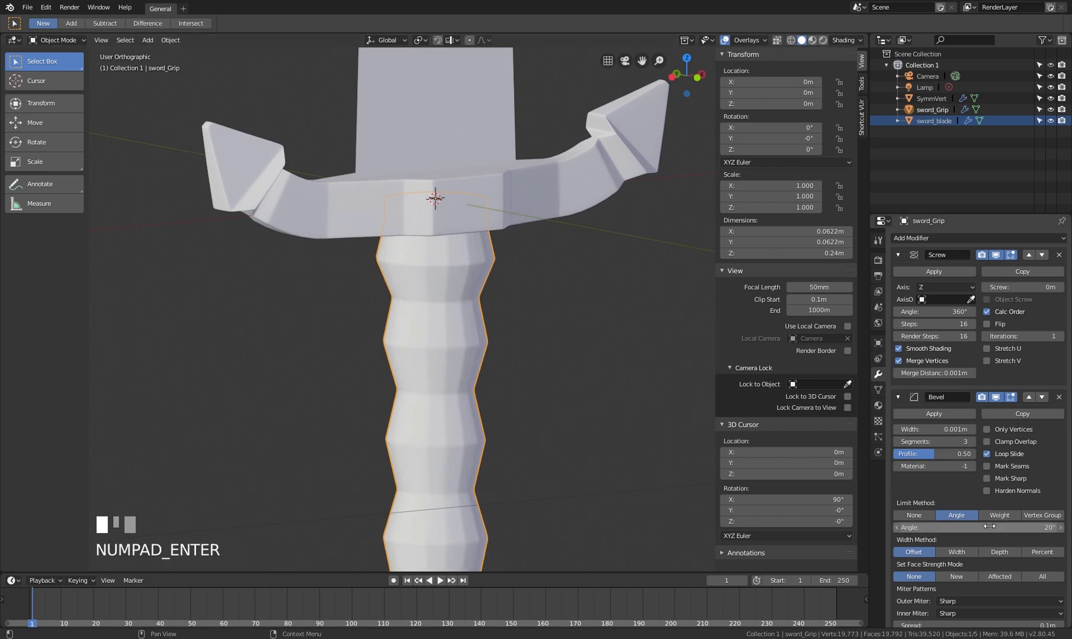
{"action": "left_click", "coordinate": [993, 530]}
{"action": "type", "text": "25"}
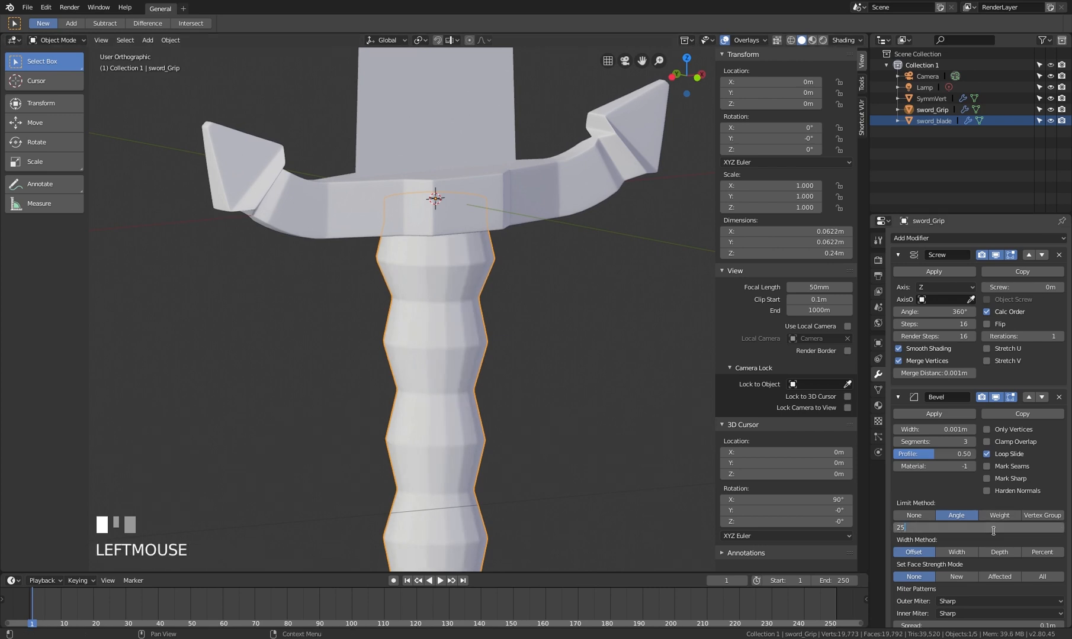
{"action": "key", "text": "KP_Enter"}
Select the crossguard and set its Bevel modifier's limit method to Angle
{"action": "scroll", "coordinate": [625, 471], "scroll_direction": "down", "scroll_amount": 2}
{"action": "middle_click_drag", "start_coordinate": [625, 470], "coordinate": [561, 294], "text": "shift"}
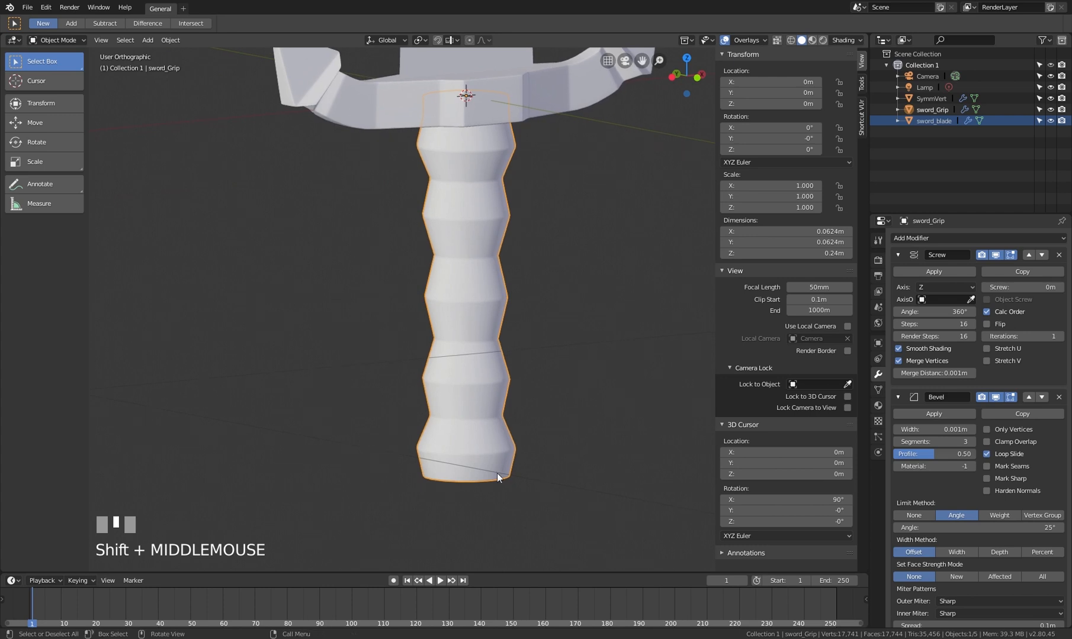
{"action": "middle_click_drag", "start_coordinate": [497, 473], "coordinate": [482, 421]}
{"action": "scroll", "coordinate": [497, 270], "scroll_direction": "up", "scroll_amount": 2}
{"action": "middle_click_drag", "start_coordinate": [496, 269], "coordinate": [471, 412], "text": "shift"}
{"action": "left_click", "coordinate": [580, 303]}
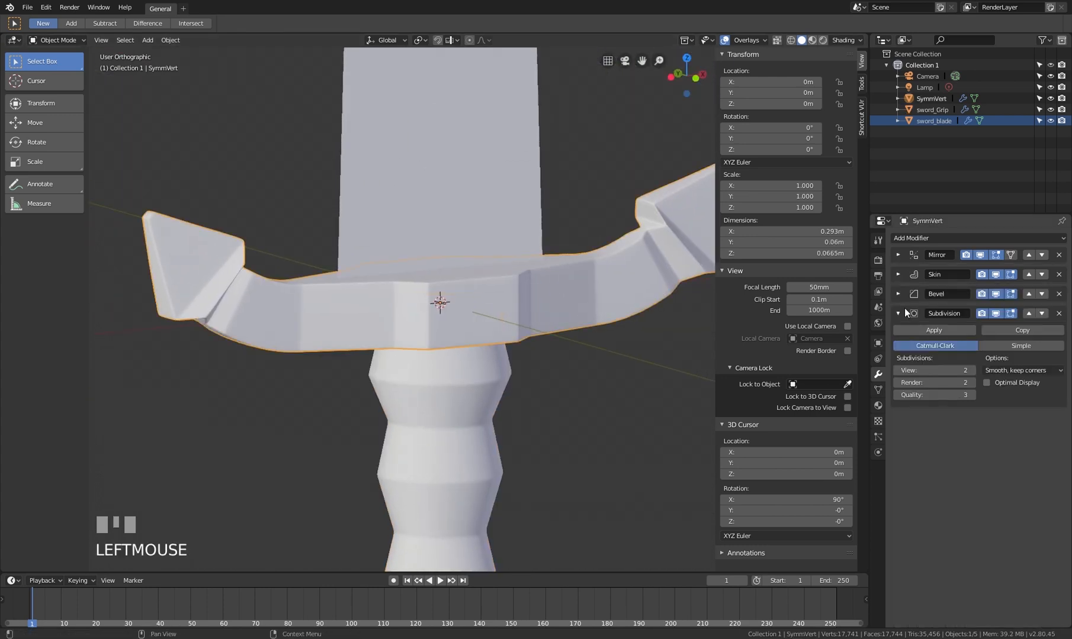
{"action": "left_click", "coordinate": [898, 294]}
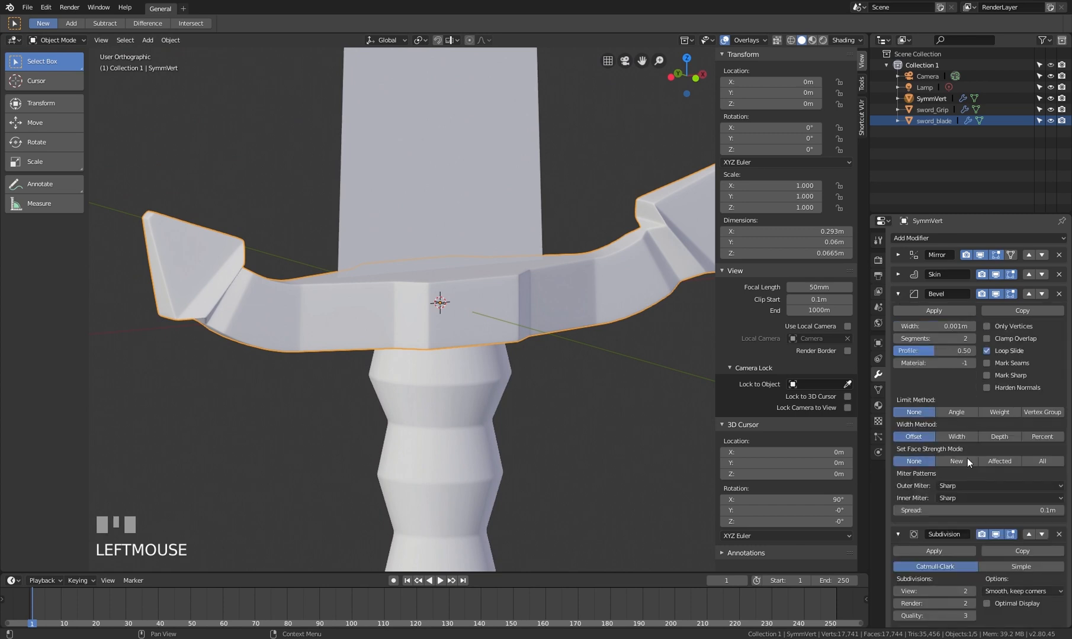
{"action": "left_click", "coordinate": [963, 412]}
Reduce the skin Radius X to 0.003 at the crossguard vertex where the arrow-shaped tip meets the arm, then leave Edit Mode
{"action": "middle_click_drag", "start_coordinate": [698, 385], "coordinate": [629, 322]}
{"action": "scroll", "coordinate": [414, 256], "scroll_direction": "up", "scroll_amount": 3}
{"action": "middle_click_drag", "start_coordinate": [414, 256], "coordinate": [312, 293], "text": "shift"}
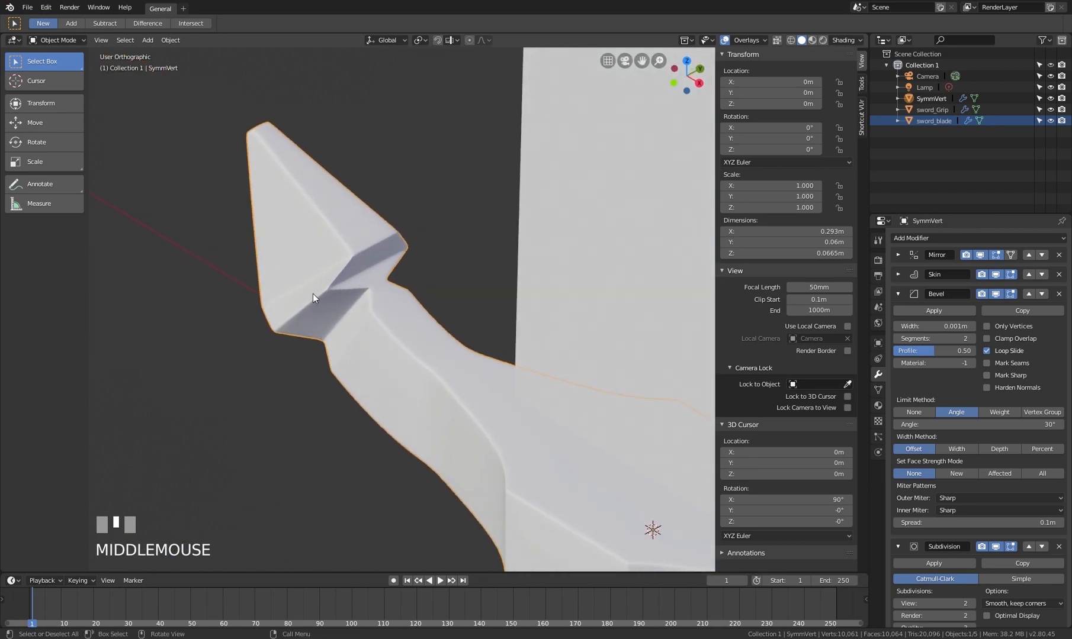
{"action": "key", "text": "Tab"}
{"action": "key", "text": "z"}
{"action": "key", "text": "Tab"}
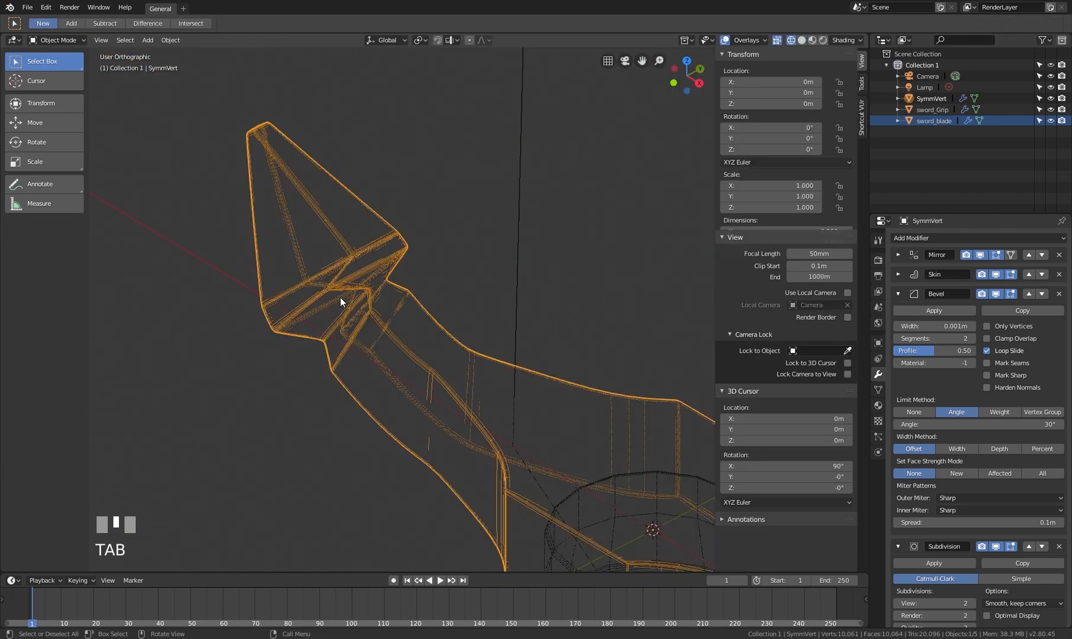
{"action": "key", "text": "Tab"}
{"action": "left_click", "coordinate": [351, 284]}
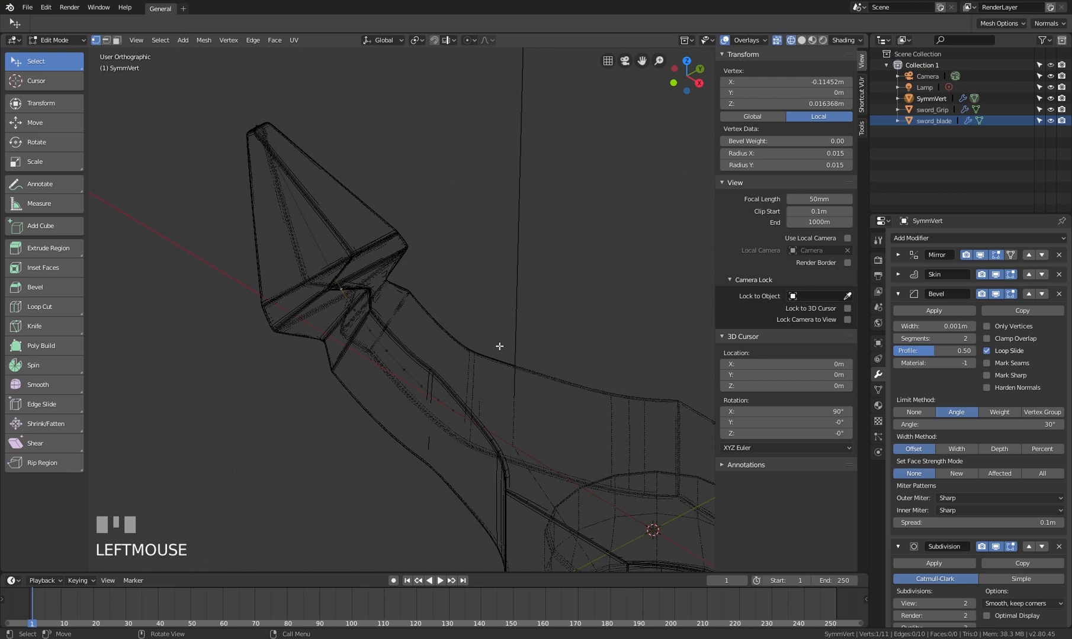
{"action": "left_click_drag", "start_coordinate": [788, 154], "coordinate": [753, 153], "text": "shift"}
{"action": "key", "text": "z"}
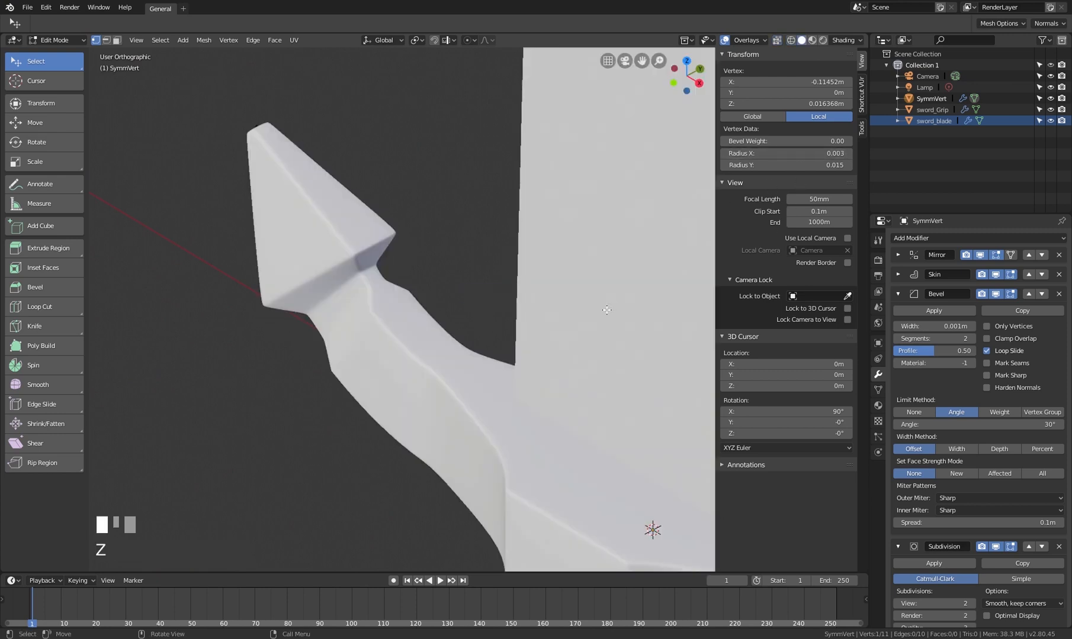
{"action": "scroll", "coordinate": [607, 310], "scroll_direction": "down", "scroll_amount": 4}
{"action": "middle_click_drag", "start_coordinate": [592, 326], "coordinate": [559, 396]}
{"action": "key", "text": "Tab"}
Examine the reshaped crossguard and how it meets the blade and the ridged grip
{"action": "scroll", "coordinate": [559, 396], "scroll_direction": "down", "scroll_amount": 2}
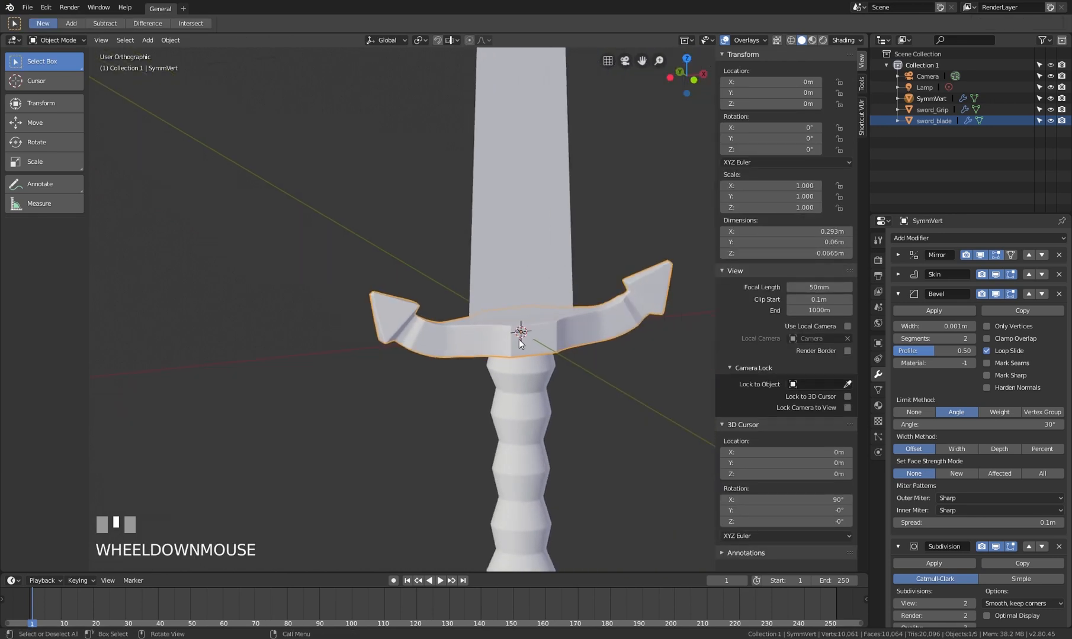
{"action": "scroll", "coordinate": [518, 340], "scroll_direction": "up", "scroll_amount": 3}
{"action": "middle_click_drag", "start_coordinate": [519, 313], "coordinate": [592, 278]}
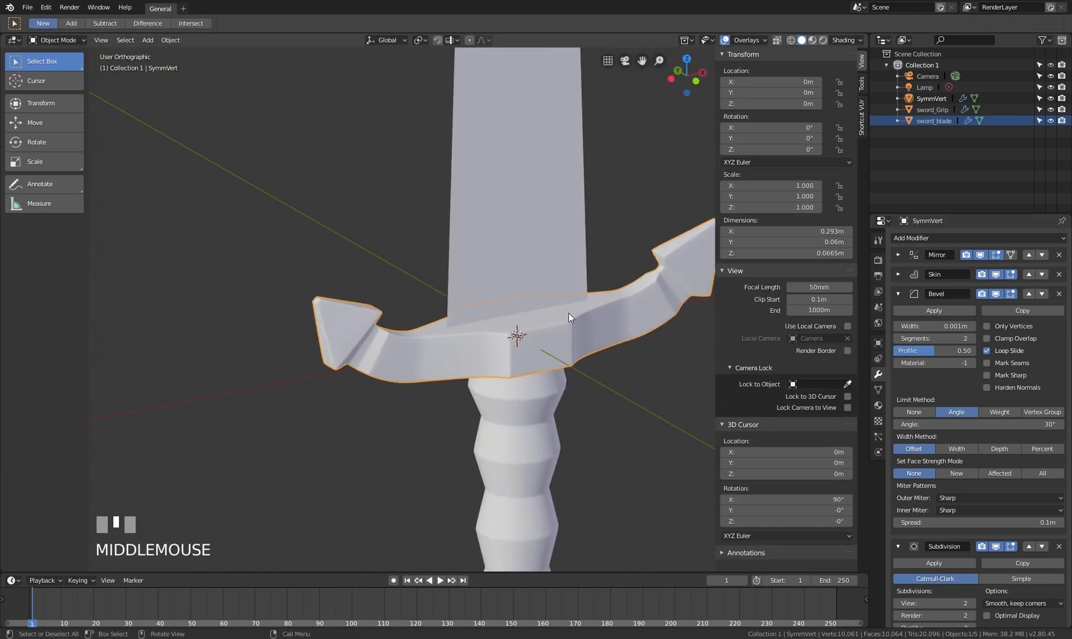
{"action": "middle_click_drag", "start_coordinate": [643, 305], "coordinate": [610, 249]}
{"action": "scroll", "coordinate": [601, 327], "scroll_direction": "down", "scroll_amount": 2}
{"action": "middle_click_drag", "start_coordinate": [601, 327], "coordinate": [550, 335], "text": "shift"}
{"action": "scroll", "coordinate": [525, 255], "scroll_direction": "up", "scroll_amount": 2}
{"action": "middle_click_drag", "start_coordinate": [525, 255], "coordinate": [516, 363], "text": "shift"}
Add a Solidify modifier to the sword blade and check its thickness from the side
{"action": "left_click", "coordinate": [508, 224]}
{"action": "scroll", "coordinate": [482, 337], "scroll_direction": "down", "scroll_amount": 2}
{"action": "middle_click_drag", "start_coordinate": [447, 343], "coordinate": [497, 354]}
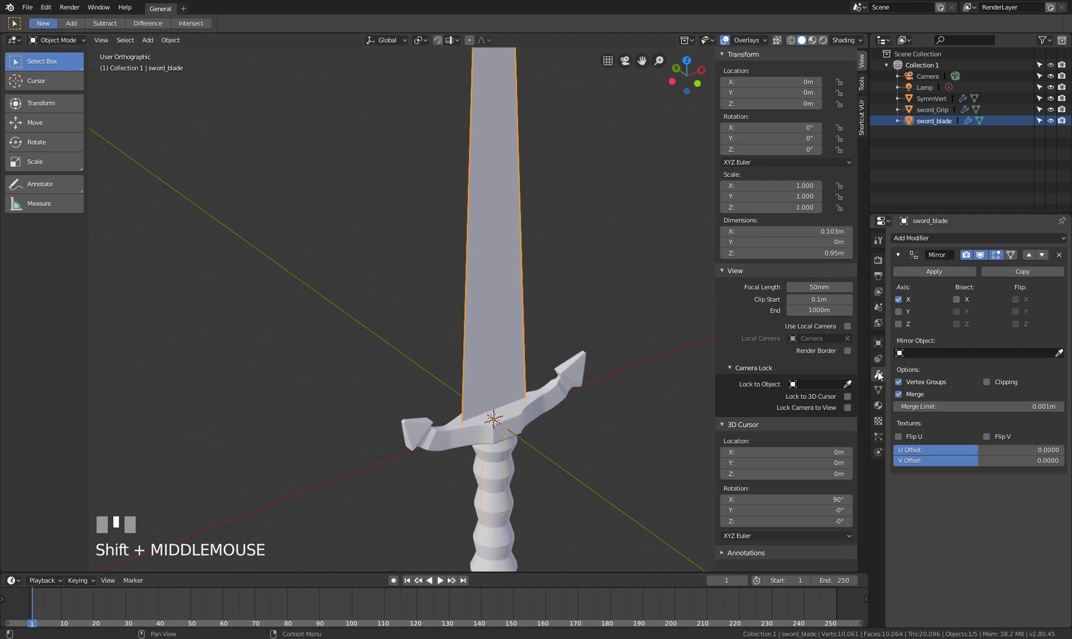
{"action": "left_click", "coordinate": [958, 239]}
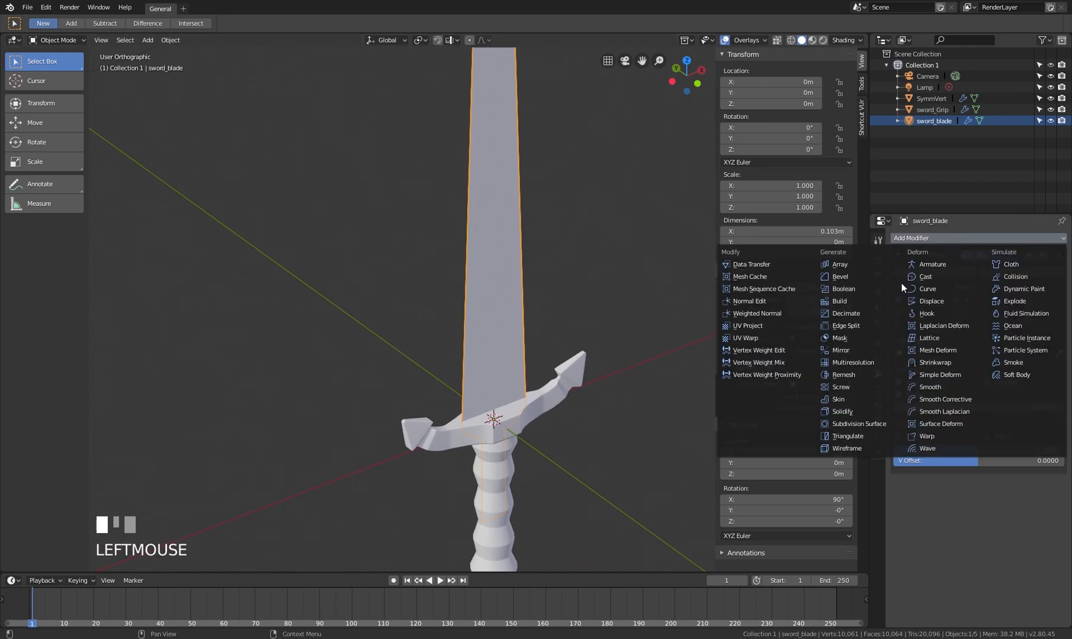
{"action": "left_click", "coordinate": [858, 414]}
{"action": "middle_click_drag", "start_coordinate": [497, 373], "coordinate": [546, 374]}
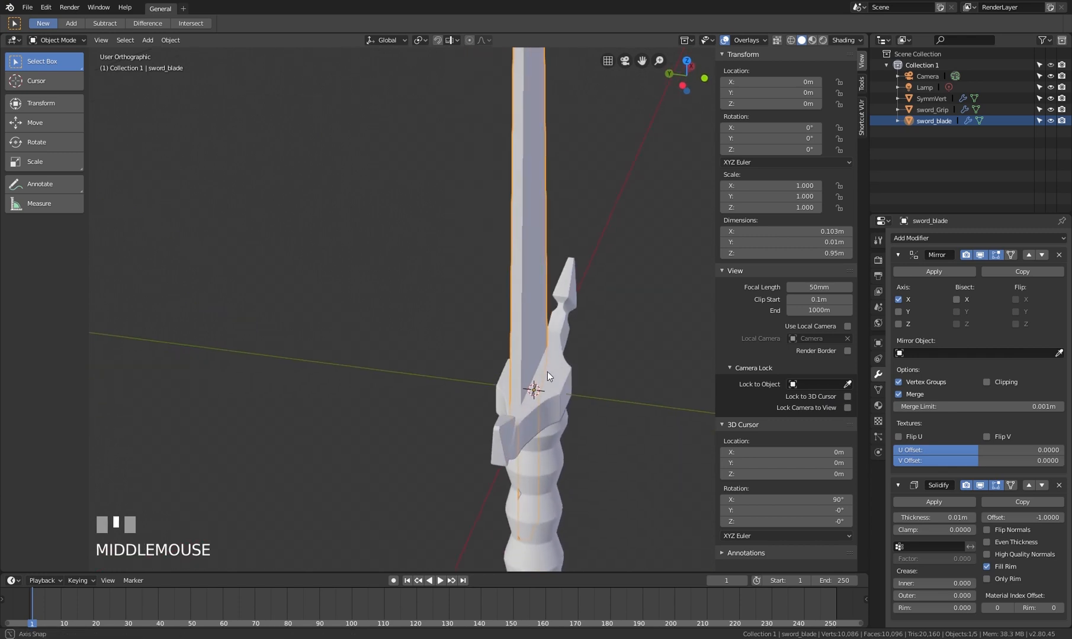
Collapse the Mirror modifier's settings and set the blade's Solidify Offset to 0
{"action": "scroll", "coordinate": [548, 360], "scroll_direction": "up", "scroll_amount": 2}
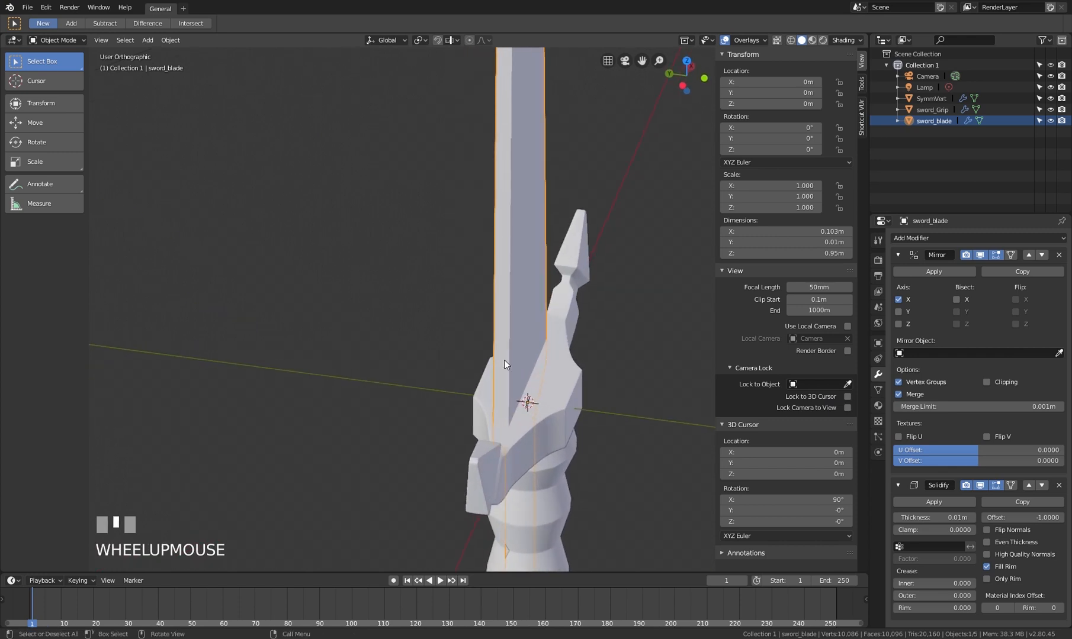
{"action": "left_click", "coordinate": [898, 255]}
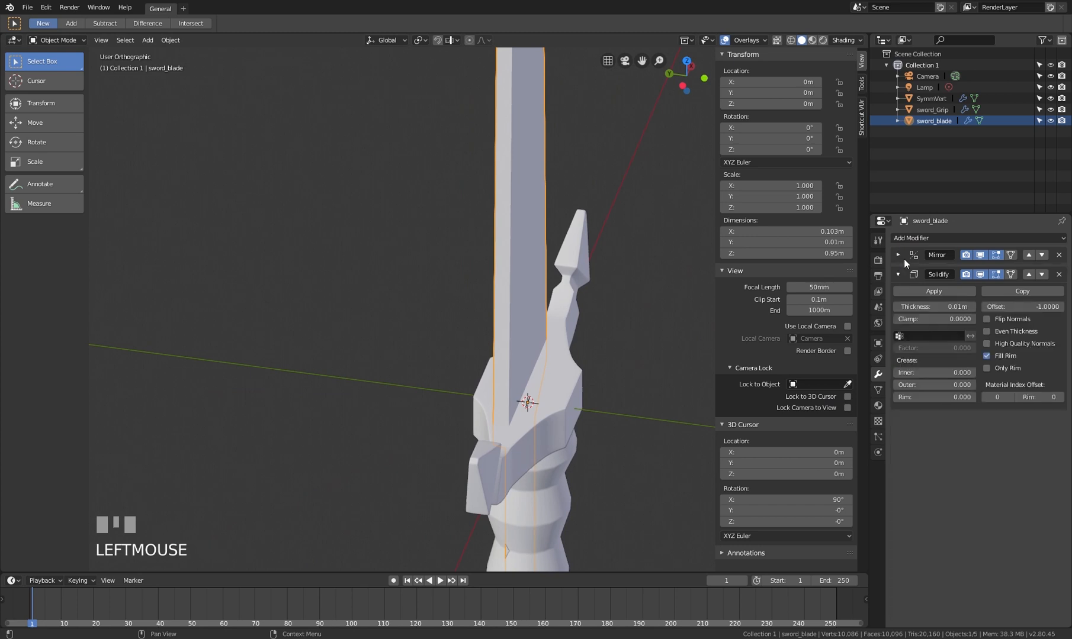
{"action": "left_click_drag", "start_coordinate": [934, 307], "coordinate": [961, 307], "text": "shift"}
{"action": "right_click", "coordinate": [960, 307], "text": "shift"}
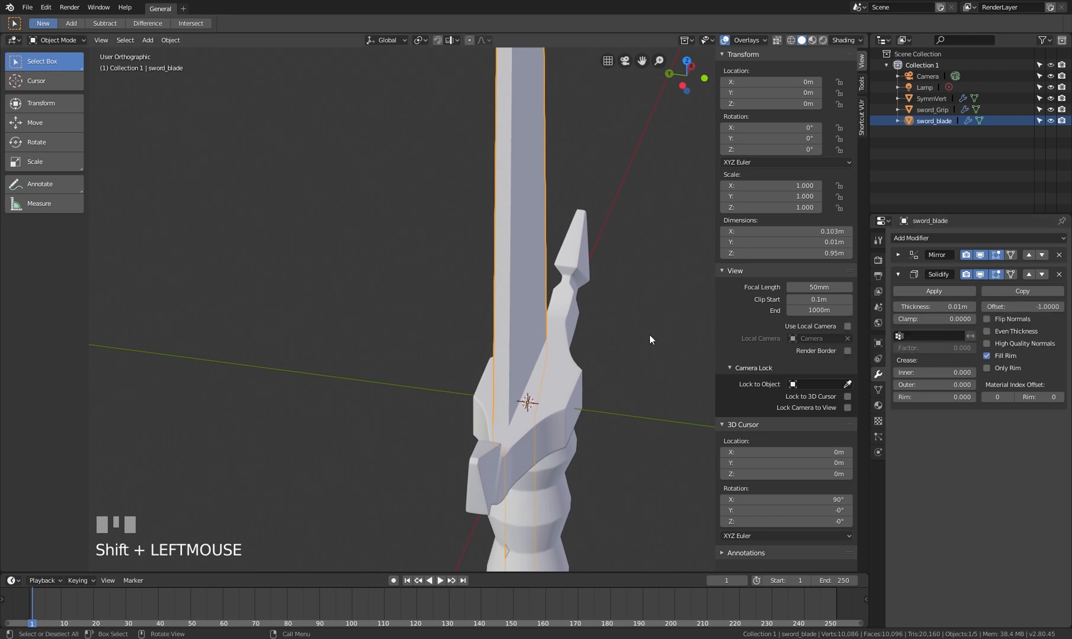
{"action": "middle_click_drag", "start_coordinate": [615, 349], "coordinate": [554, 375]}
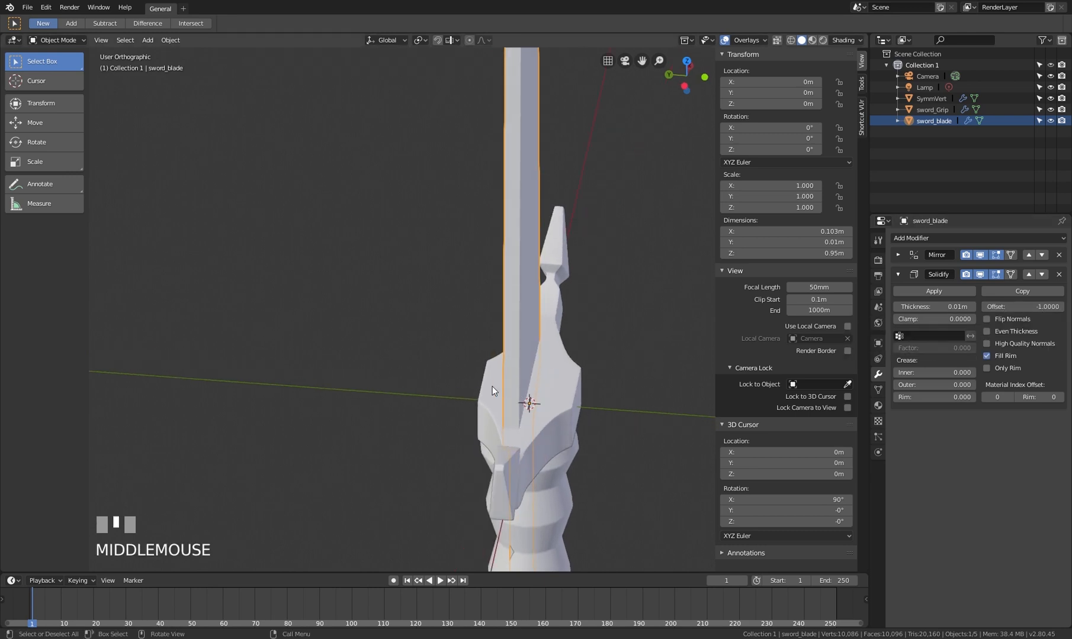
{"action": "left_click_drag", "start_coordinate": [1002, 306], "coordinate": [1048, 307]}
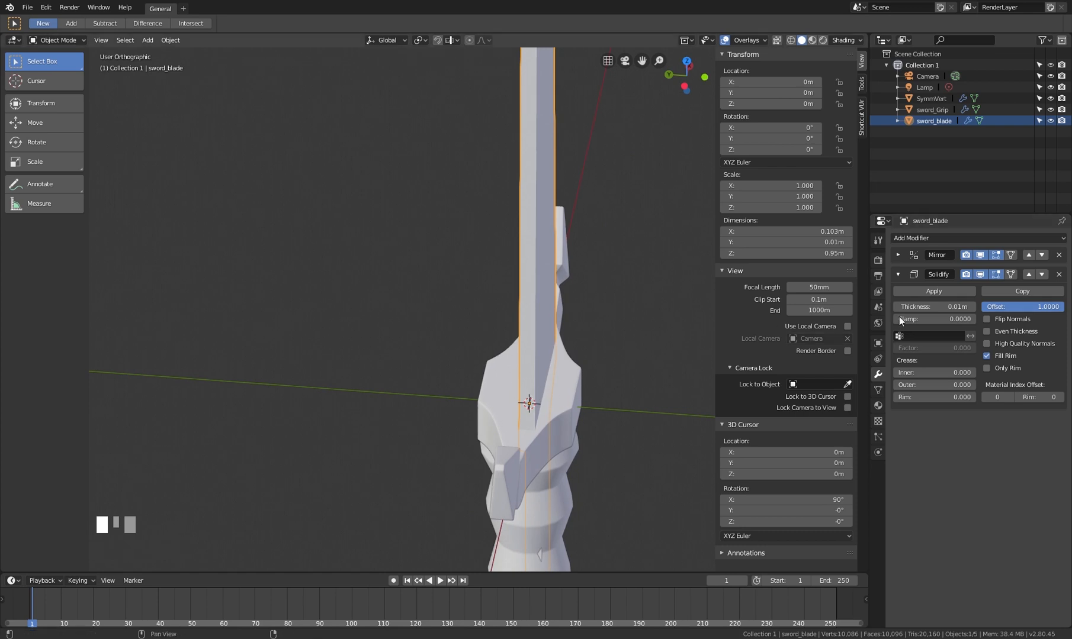
{"action": "left_click", "coordinate": [1006, 307]}
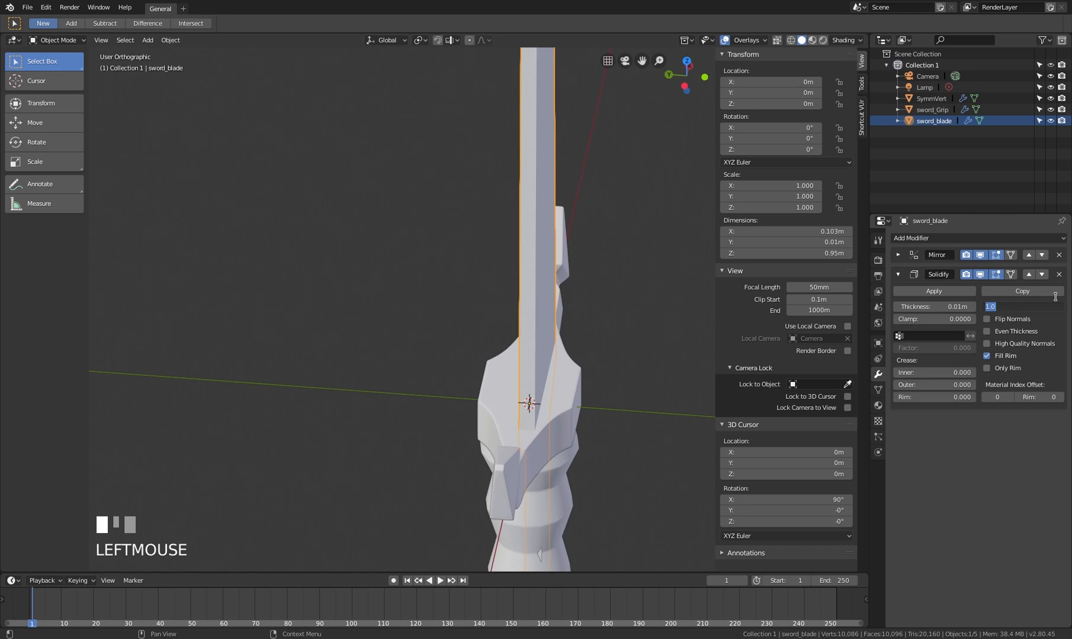
{"action": "type", "text": "0"}
{"action": "key", "text": "KP_Enter"}
Try a Solidify Thickness of 0.005 m on the blade and check it where it meets the crossguard
{"action": "mouse_move", "coordinate": [936, 307]}
{"action": "left_mouse_down", "text": "shift"}
{"action": "mouse_move", "coordinate": [967, 306]}
{"action": "mouse_move", "coordinate": [947, 307]}
{"action": "left_mouse_up", "text": "shift"}
{"action": "left_click", "coordinate": [934, 307]}
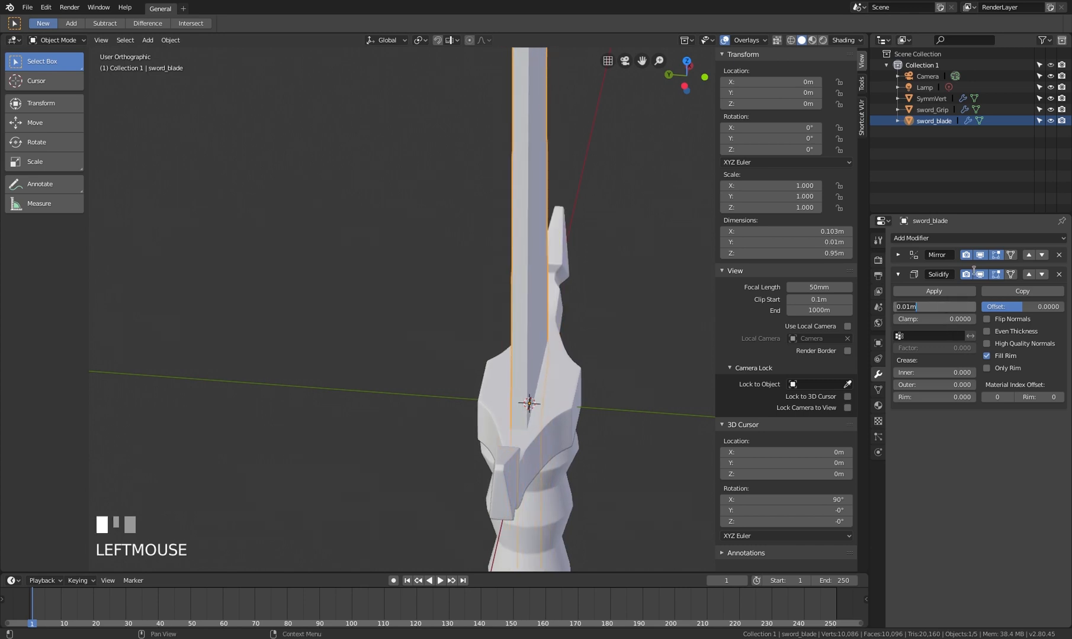
{"action": "type", "text": "0.005m"}
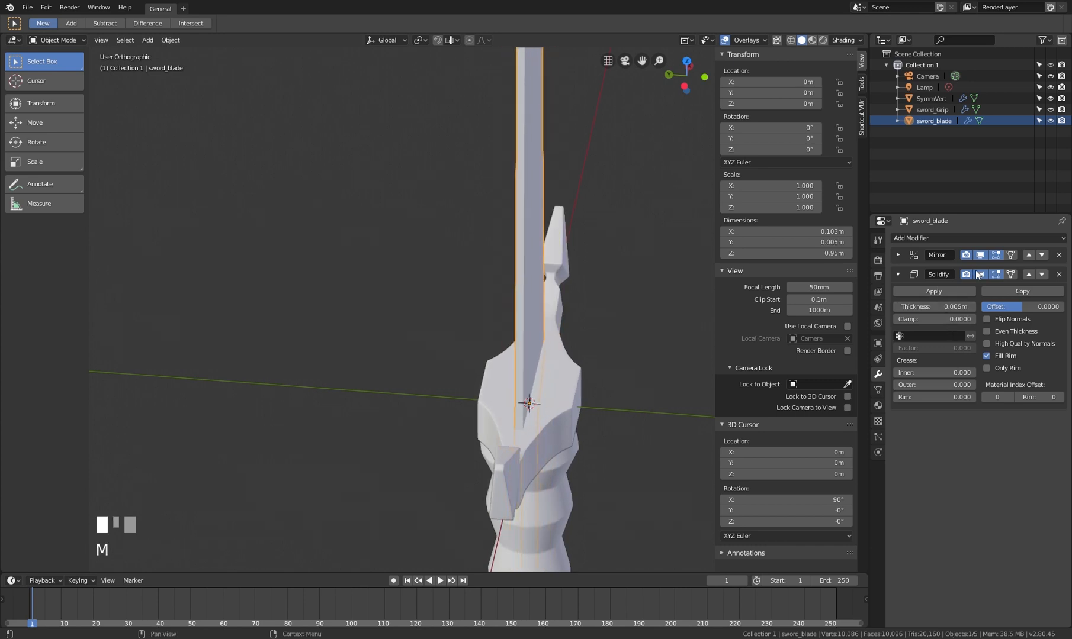
{"action": "key", "text": "KP_Enter"}
{"action": "scroll", "coordinate": [566, 333], "scroll_direction": "up", "scroll_amount": 1}
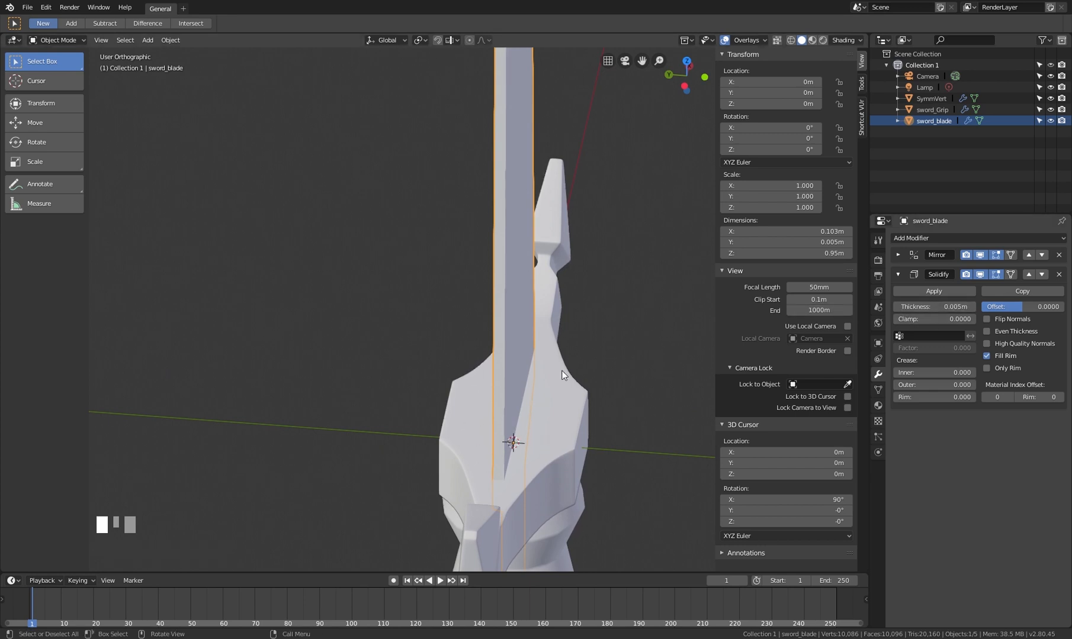
{"action": "middle_click_drag", "start_coordinate": [525, 371], "coordinate": [507, 336]}
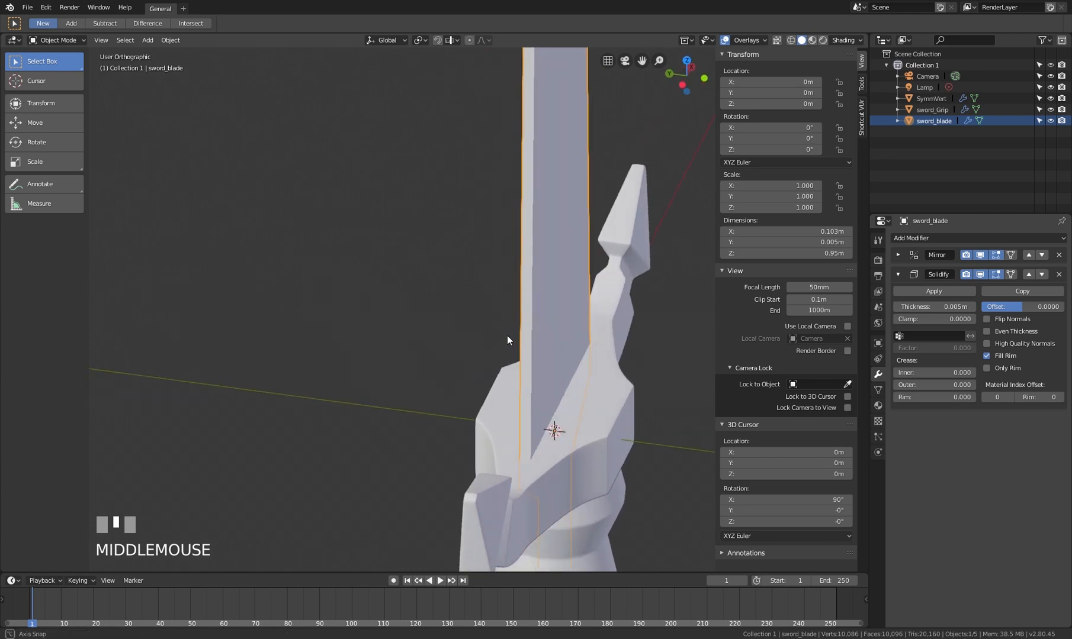
Set the blade's Solidify Thickness to 1 cm
{"action": "left_click", "coordinate": [959, 309]}
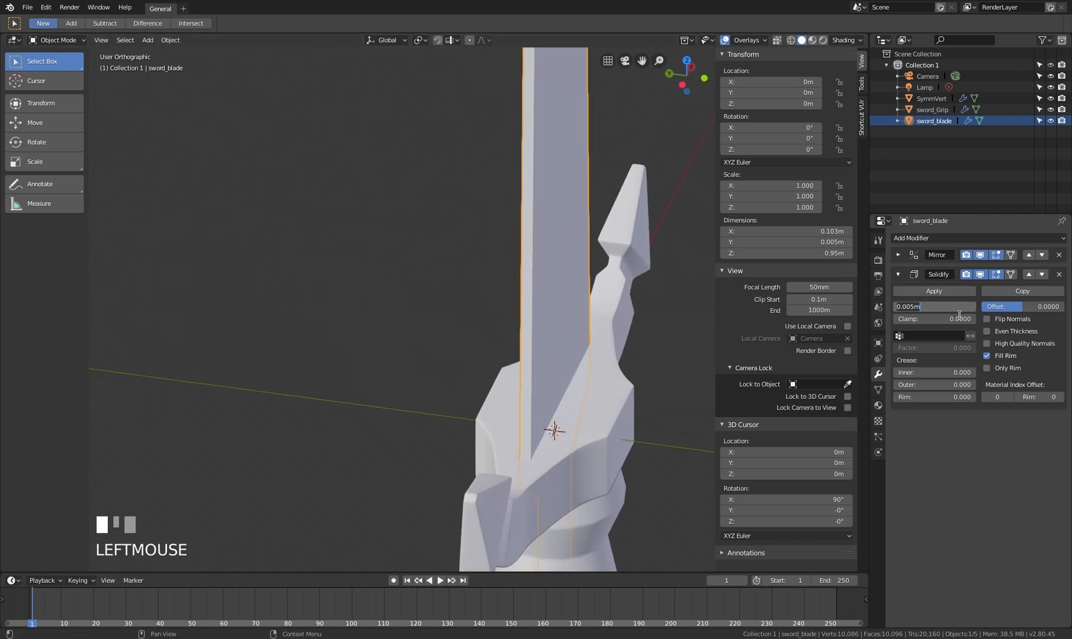
{"action": "type", "text": "1cm"}
{"action": "key", "text": "Return"}
Examine the thickened blade from several angles, from the pointed tip down to the crossguard and grip
{"action": "scroll", "coordinate": [587, 273], "scroll_direction": "down", "scroll_amount": 5}
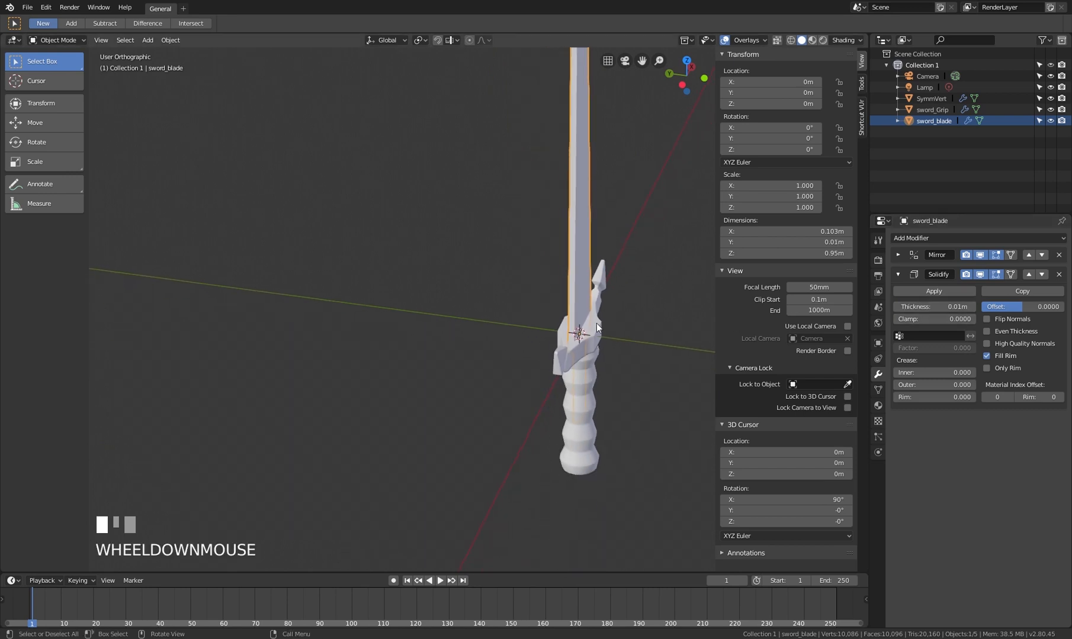
{"action": "middle_click_drag", "start_coordinate": [596, 327], "coordinate": [545, 345], "text": "shift"}
{"action": "scroll", "coordinate": [532, 258], "scroll_direction": "up", "scroll_amount": 1}
{"action": "middle_click_drag", "start_coordinate": [532, 259], "coordinate": [540, 165]}
{"action": "scroll", "coordinate": [520, 262], "scroll_direction": "up", "scroll_amount": 5}
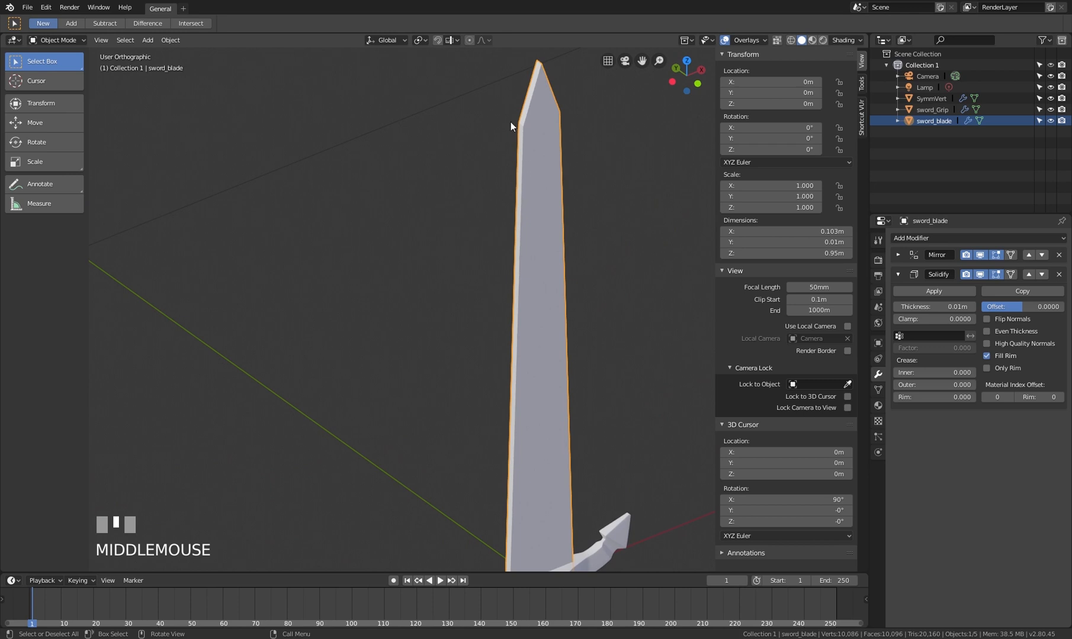
{"action": "middle_click_drag", "start_coordinate": [524, 216], "coordinate": [567, 276]}
{"action": "scroll", "coordinate": [516, 242], "scroll_direction": "down", "scroll_amount": 2}
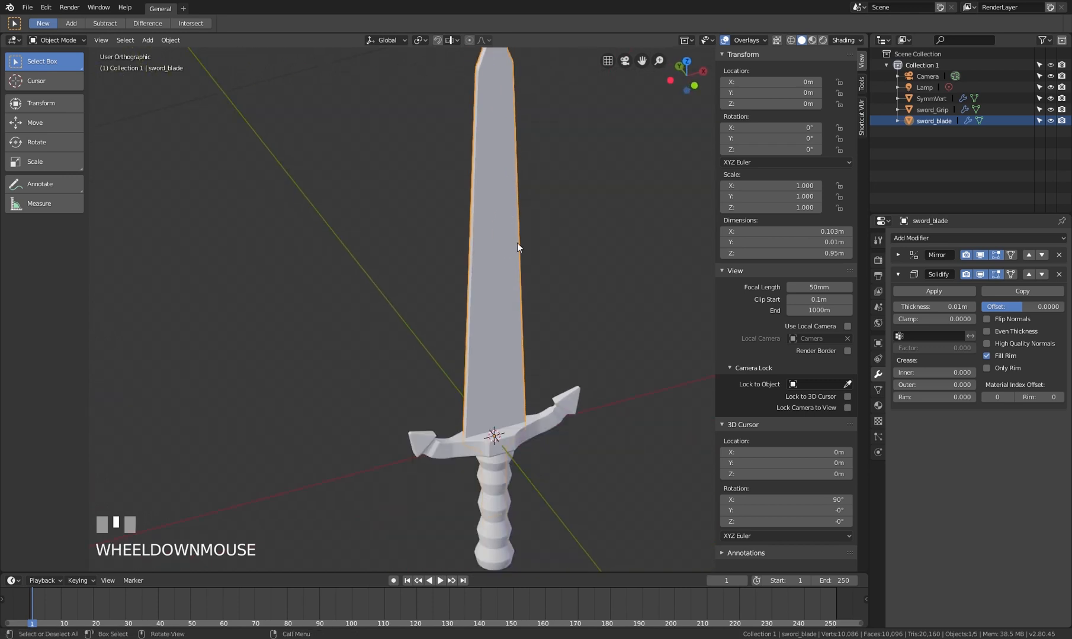
{"action": "middle_click_drag", "start_coordinate": [516, 243], "coordinate": [778, 271], "text": "shift"}
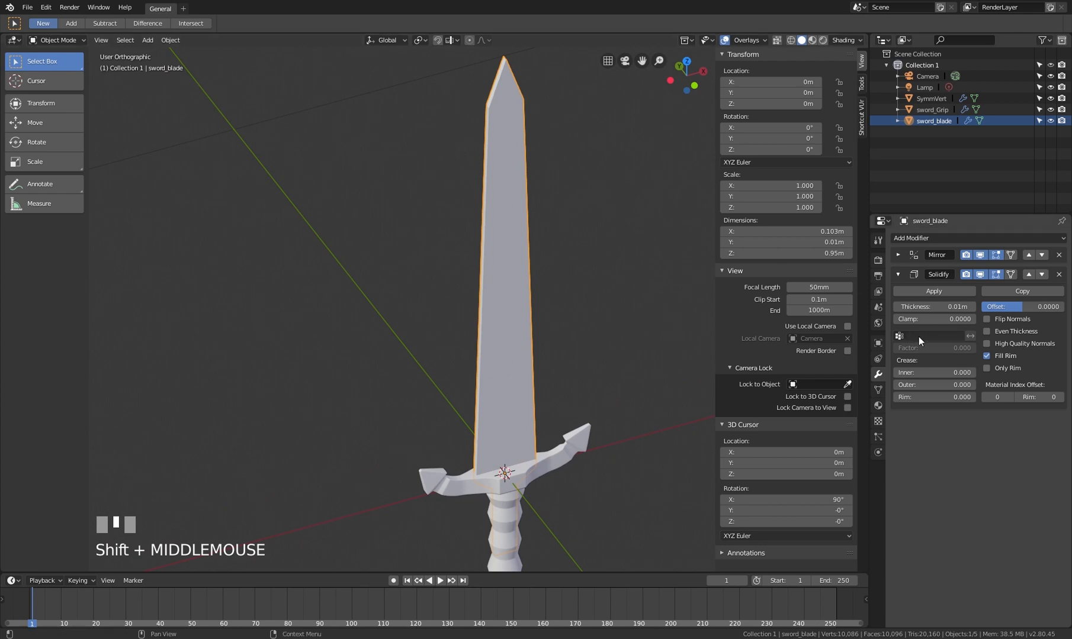
{"action": "middle_click_drag", "start_coordinate": [581, 232], "coordinate": [390, 211]}
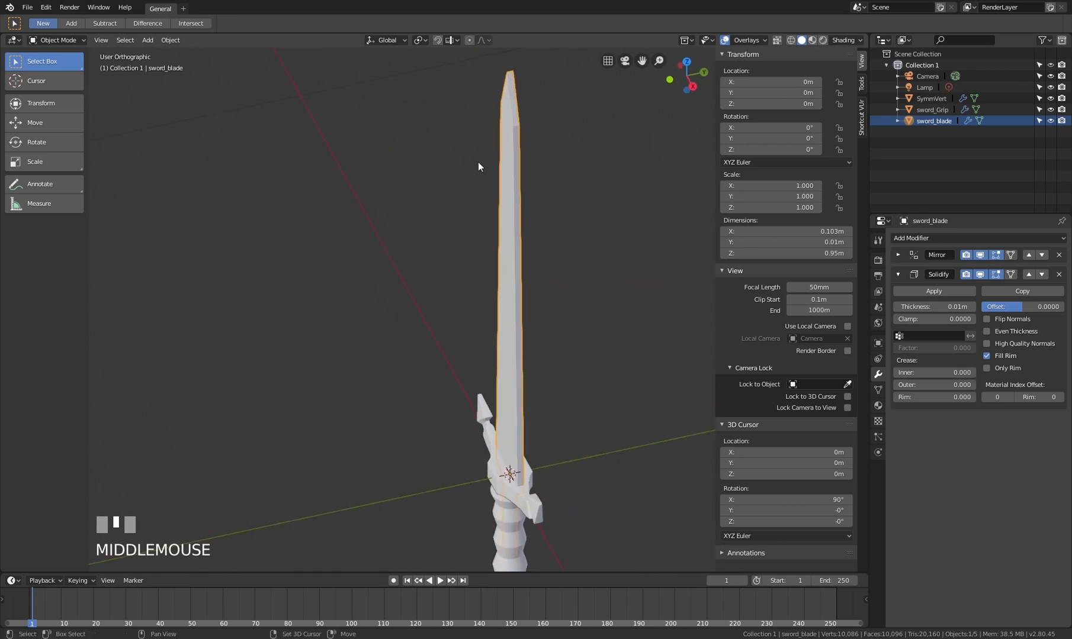
{"action": "middle_click_drag", "start_coordinate": [478, 162], "coordinate": [470, 201], "text": "shift"}
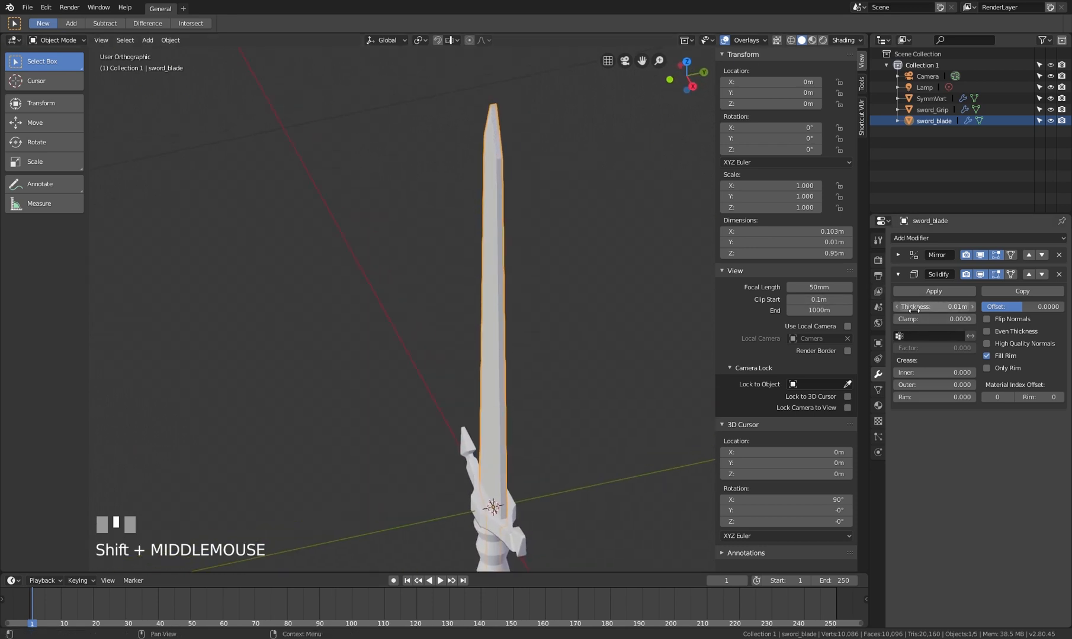
{"action": "mouse_move", "coordinate": [506, 196]}
{"action": "middle_mouse_down"}
{"action": "mouse_move", "coordinate": [592, 180]}
{"action": "mouse_move", "coordinate": [520, 186]}
{"action": "mouse_move", "coordinate": [495, 206]}
{"action": "middle_mouse_up"}
Enter Edit Mode on the blade, switch to wireframe shading and select all of its vertices
{"action": "key", "text": "Tab"}
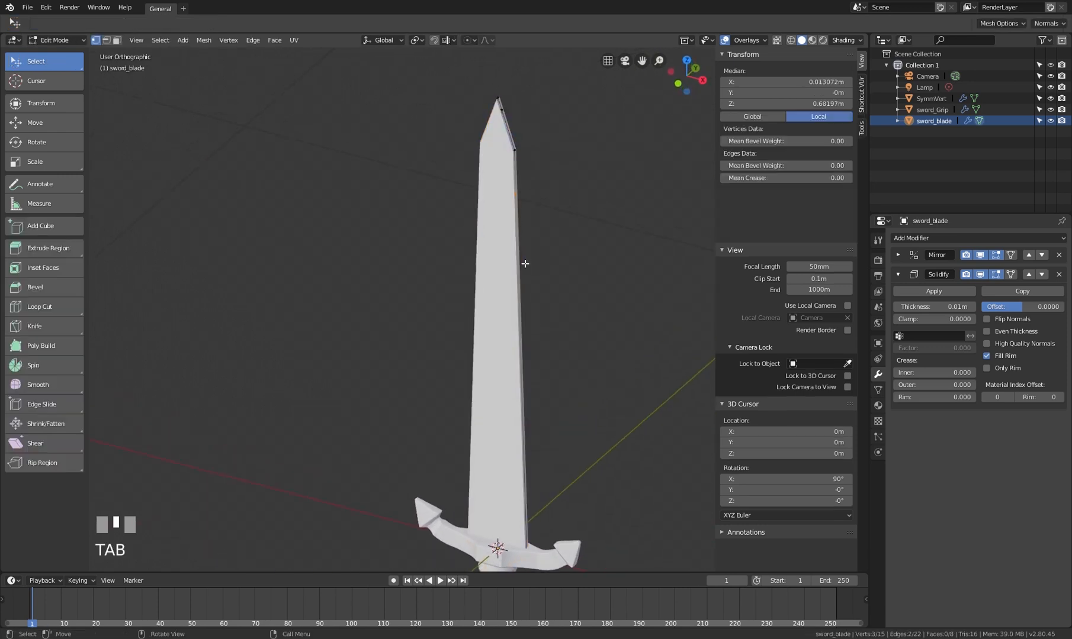
{"action": "key", "text": "z"}
{"action": "middle_click_drag", "start_coordinate": [500, 330], "coordinate": [499, 248], "text": "shift"}
{"action": "key", "text": "a"}
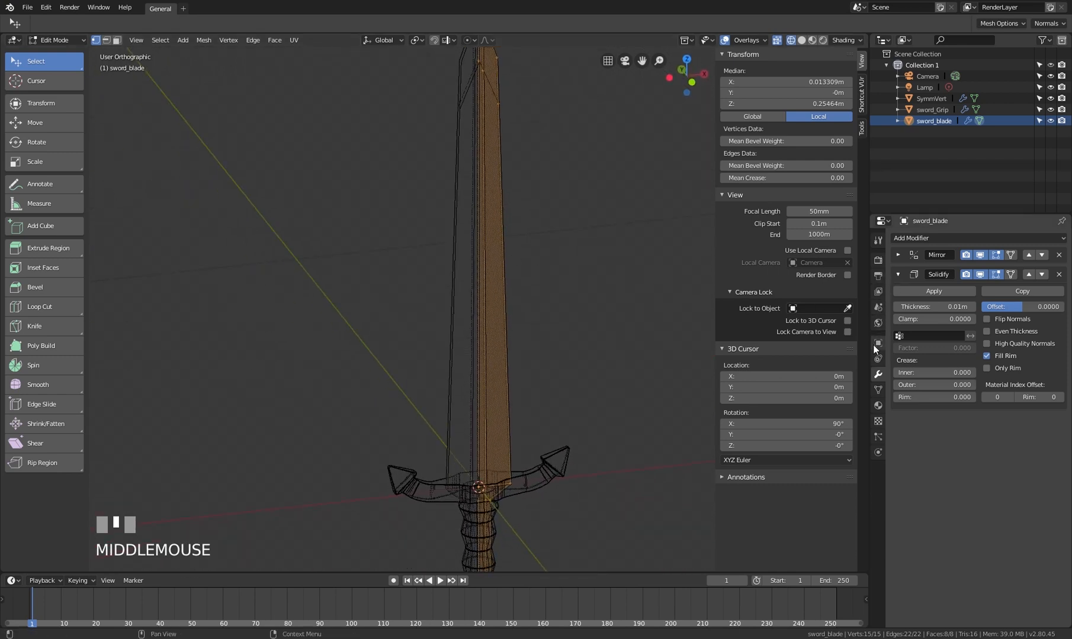
Create a vertex group named solid on the blade mesh and assign the selected vertices to it with weight 1.000
{"action": "left_click", "coordinate": [879, 390]}
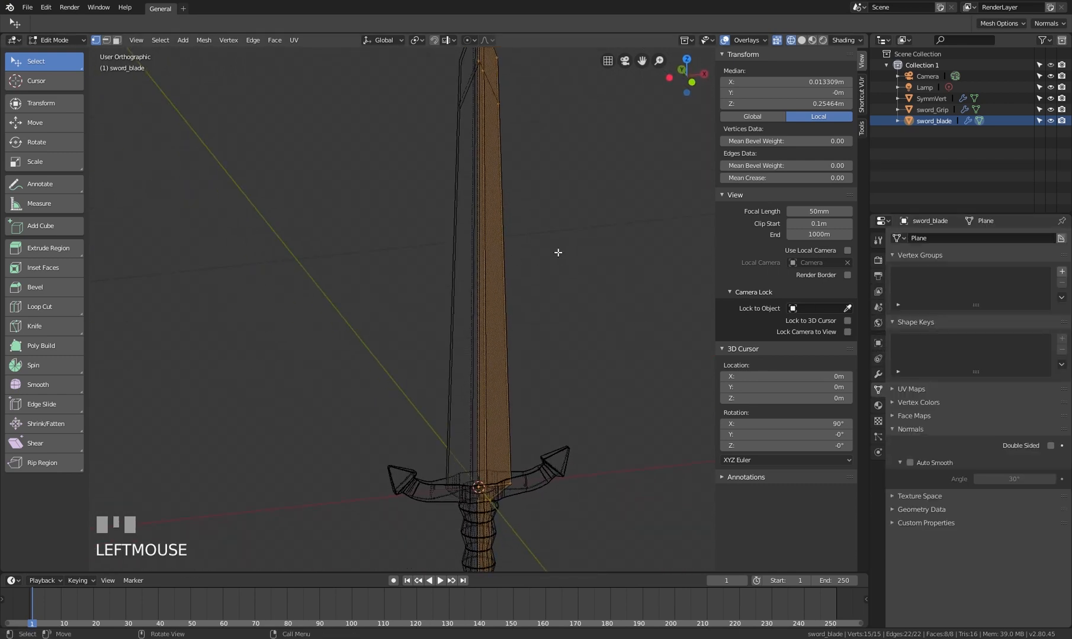
{"action": "left_click", "coordinate": [1061, 271]}
{"action": "double_click", "coordinate": [920, 275]}
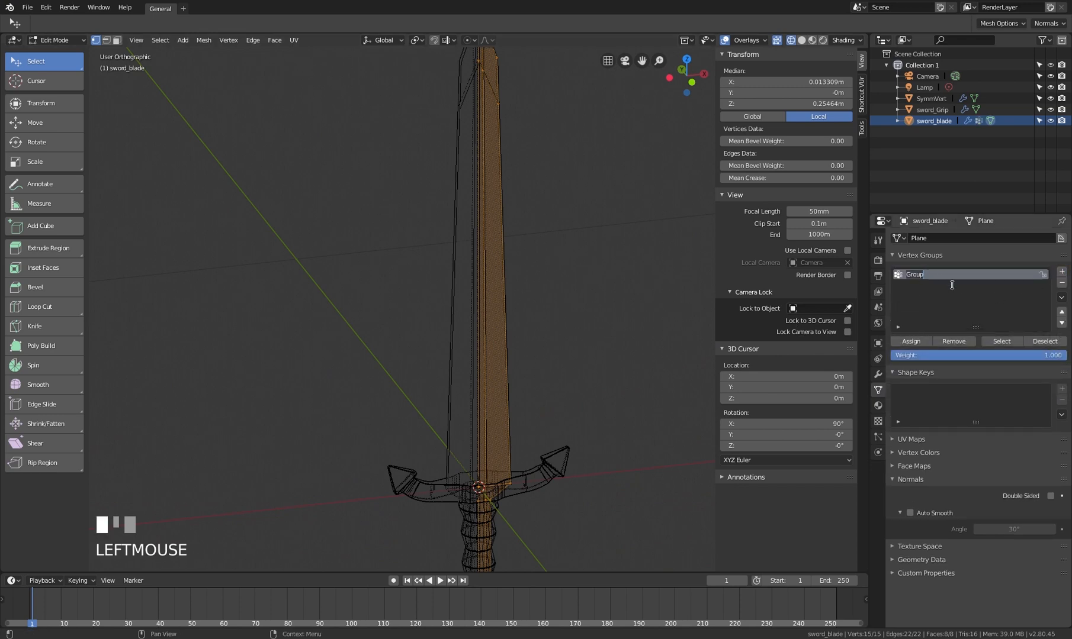
{"action": "type", "text": "solid"}
{"action": "key", "text": "Return"}
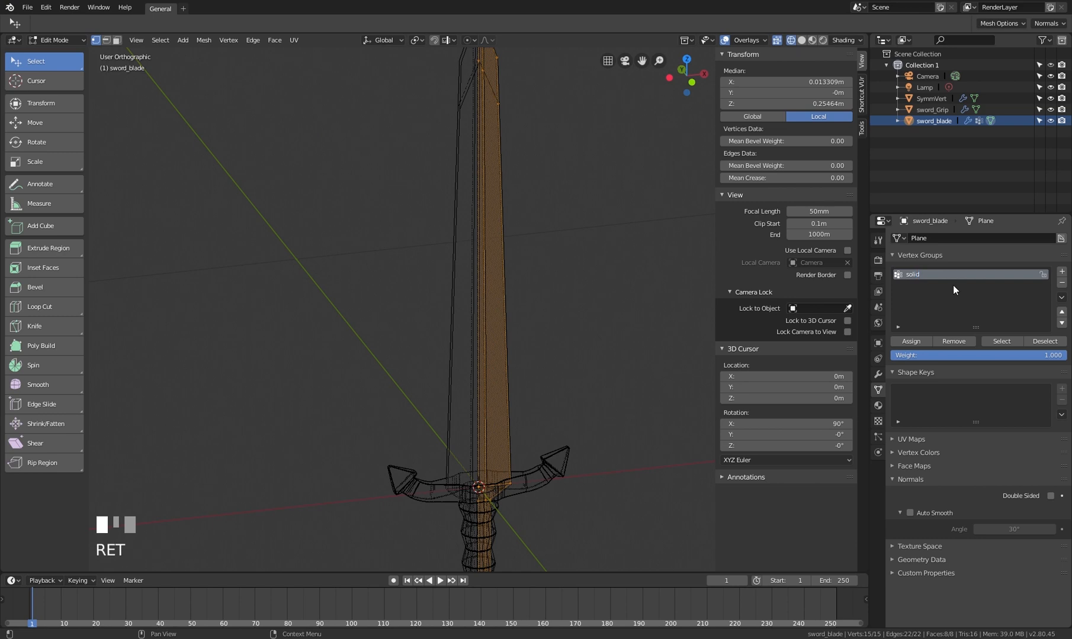
{"action": "middle_click_drag", "start_coordinate": [634, 267], "coordinate": [547, 278], "text": "shift"}
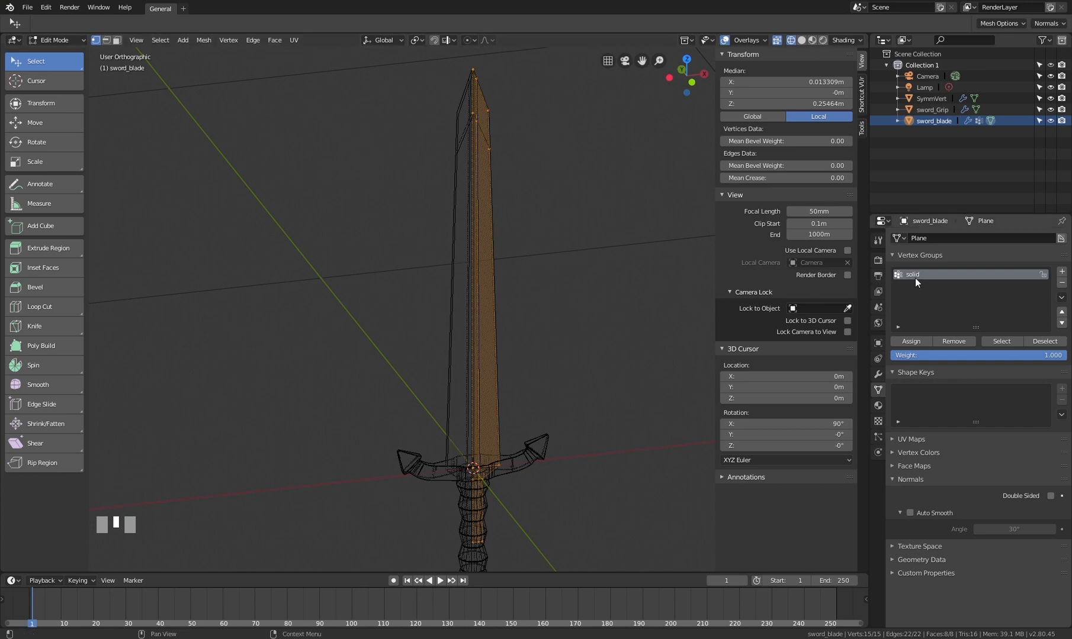
{"action": "left_click", "coordinate": [914, 342]}
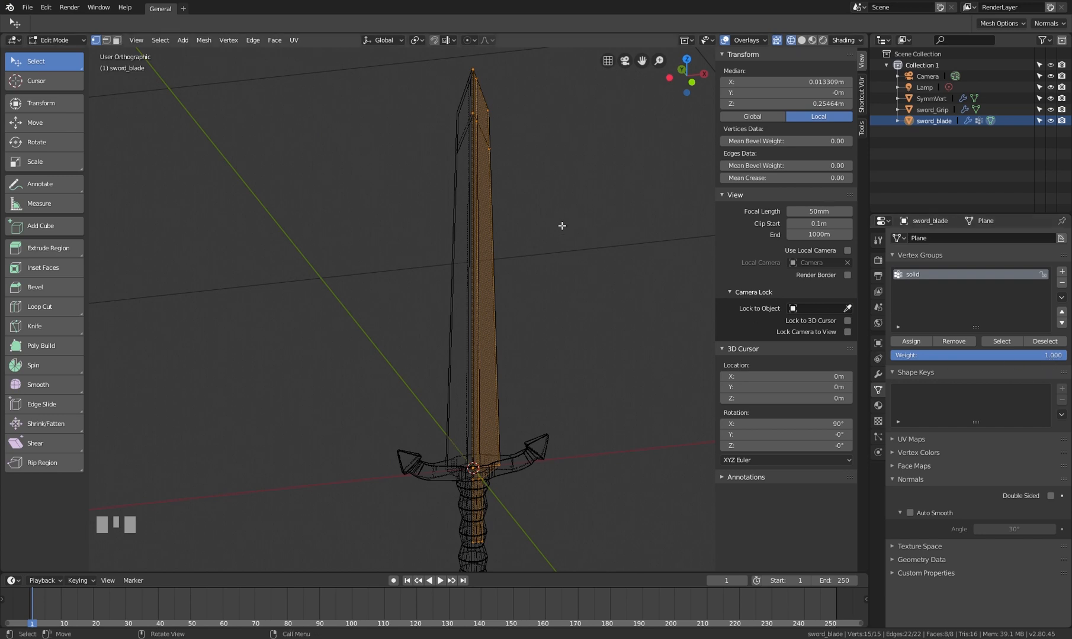
Return to Object Mode with solid shading, set the Solidify modifier's vertex group to solid and check the blade's thickness
{"action": "key", "text": "Tab"}
{"action": "middle_click_drag", "start_coordinate": [499, 228], "coordinate": [465, 214]}
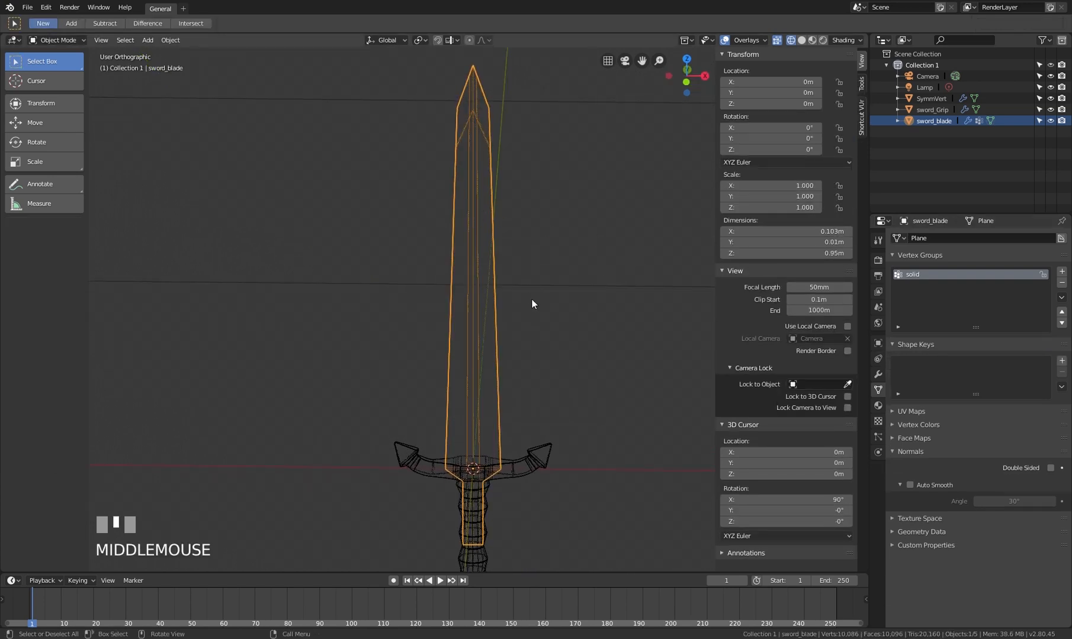
{"action": "key", "text": "z"}
{"action": "left_click", "coordinate": [878, 374]}
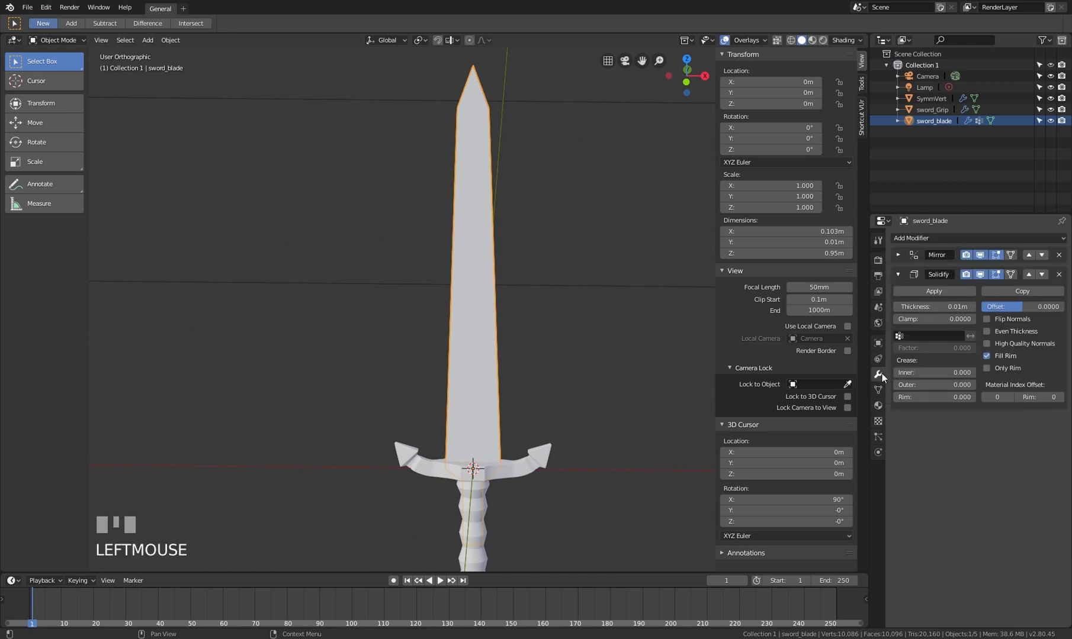
{"action": "left_click", "coordinate": [938, 336]}
{"action": "left_click", "coordinate": [921, 352]}
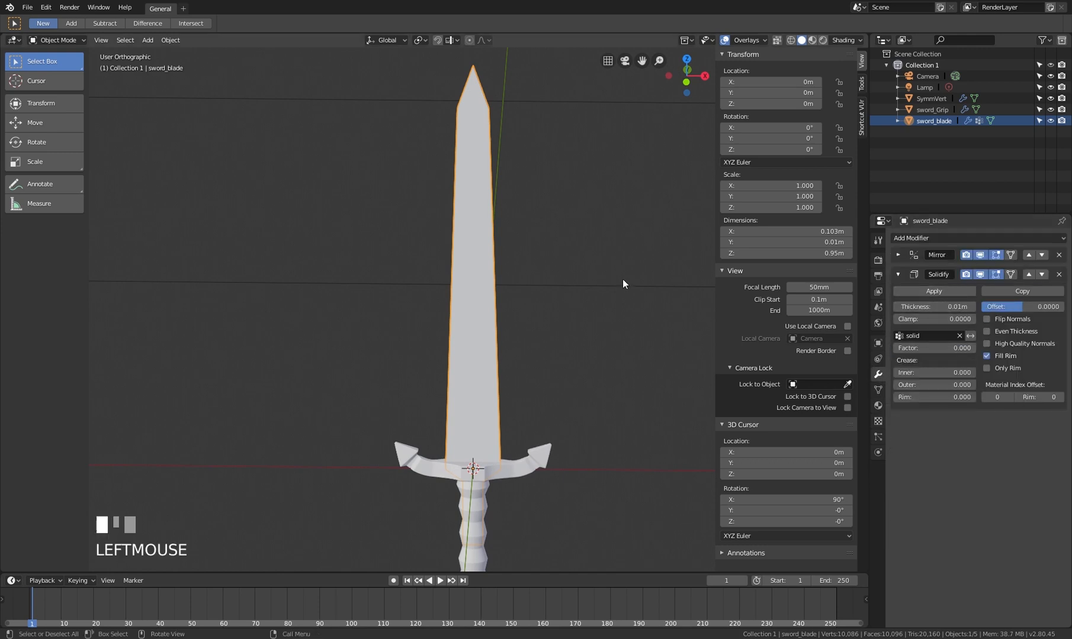
{"action": "middle_click_drag", "start_coordinate": [623, 279], "coordinate": [635, 233]}
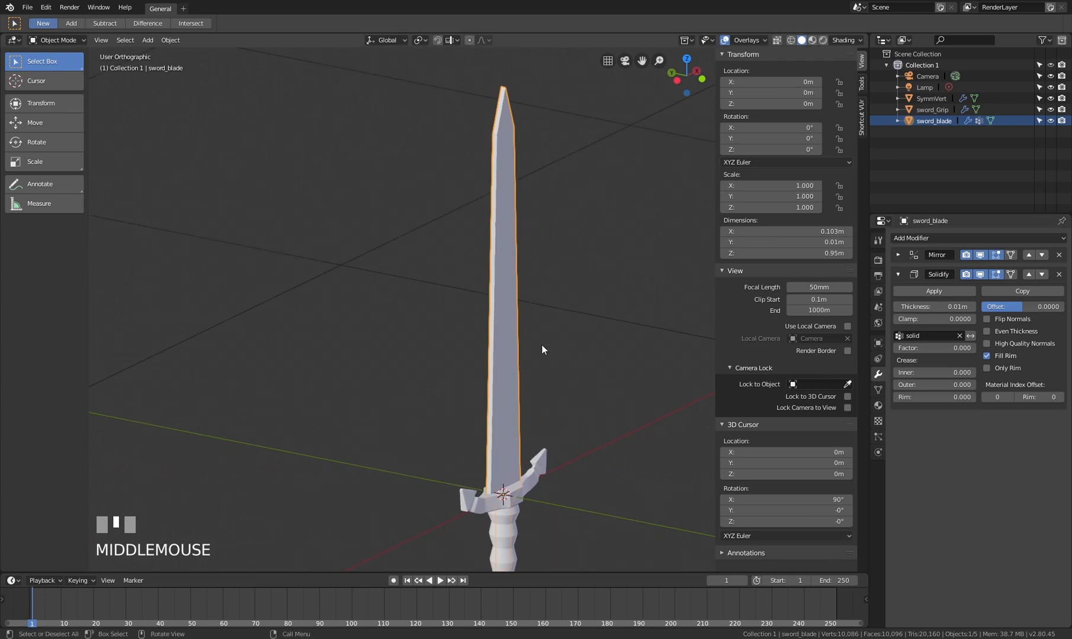
{"action": "middle_click_drag", "start_coordinate": [541, 350], "coordinate": [535, 339], "text": "shift"}
Enter Edit Mode on the blade and select the single vertex at its very tip
{"action": "key", "text": "Tab"}
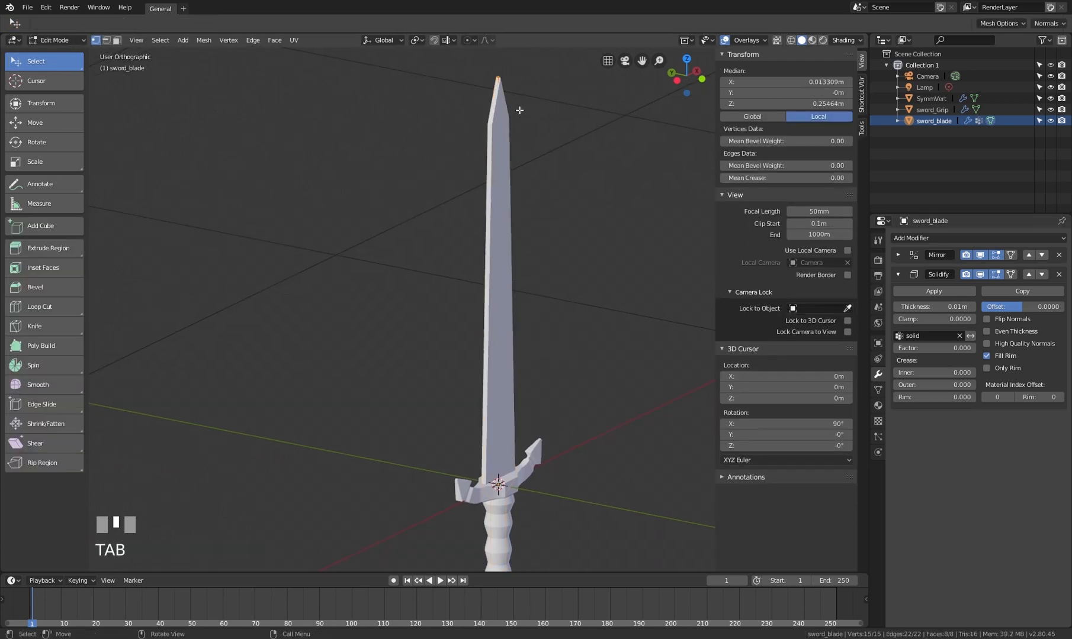
{"action": "left_click", "coordinate": [501, 70]}
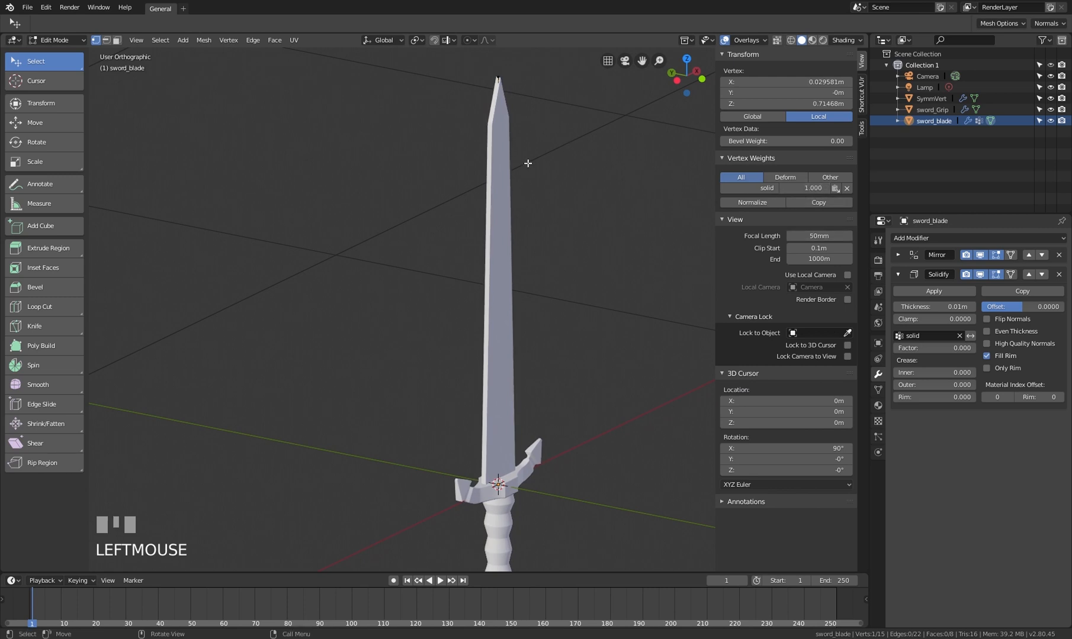
{"action": "middle_click_drag", "start_coordinate": [528, 163], "coordinate": [512, 191], "text": "shift"}
{"action": "scroll", "coordinate": [505, 301], "scroll_direction": "up", "scroll_amount": 2}
{"action": "middle_click_drag", "start_coordinate": [504, 302], "coordinate": [517, 179], "text": "shift"}
{"action": "scroll", "coordinate": [534, 256], "scroll_direction": "up", "scroll_amount": 2}
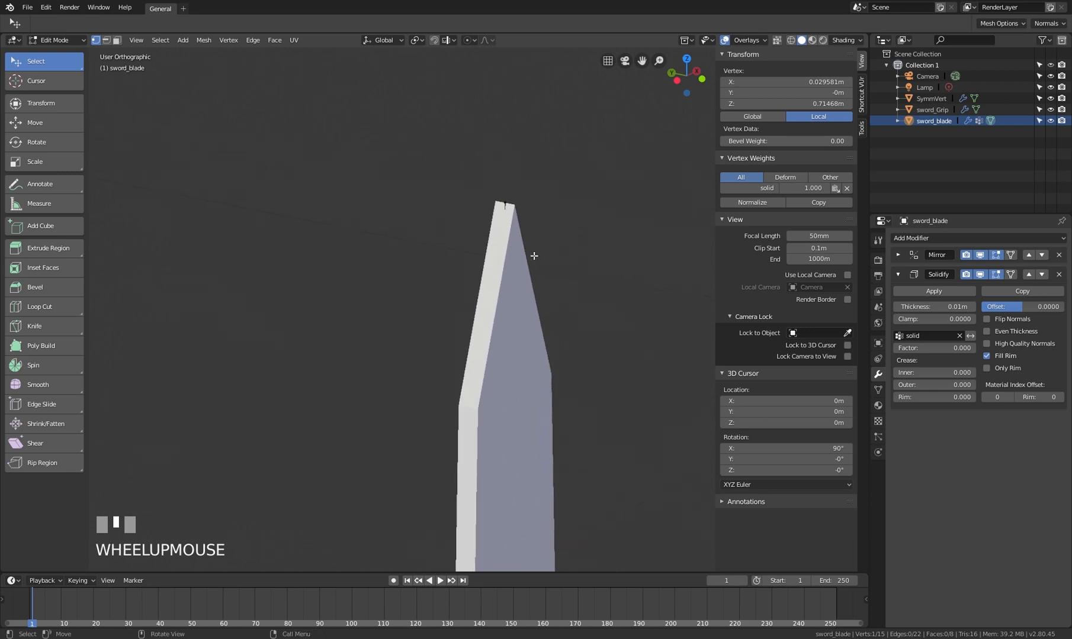
{"action": "left_click", "coordinate": [516, 202]}
{"action": "mouse_move", "coordinate": [536, 223]}
{"action": "middle_mouse_down"}
{"action": "mouse_move", "coordinate": [543, 234]}
{"action": "mouse_move", "coordinate": [632, 217]}
{"action": "mouse_move", "coordinate": [528, 201]}
{"action": "mouse_move", "coordinate": [516, 229]}
{"action": "middle_mouse_up"}
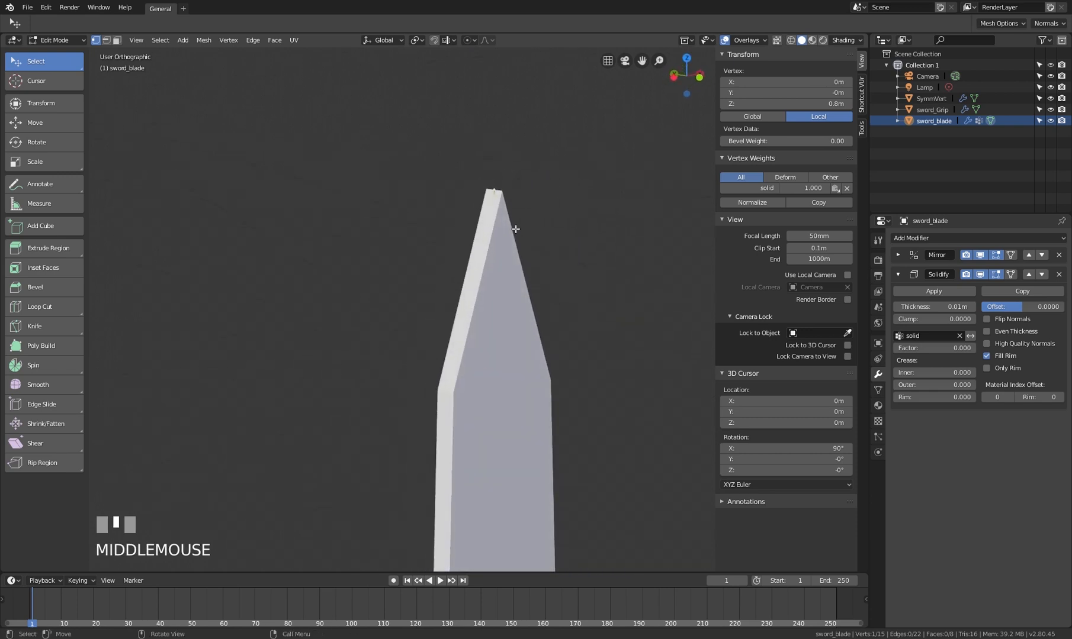
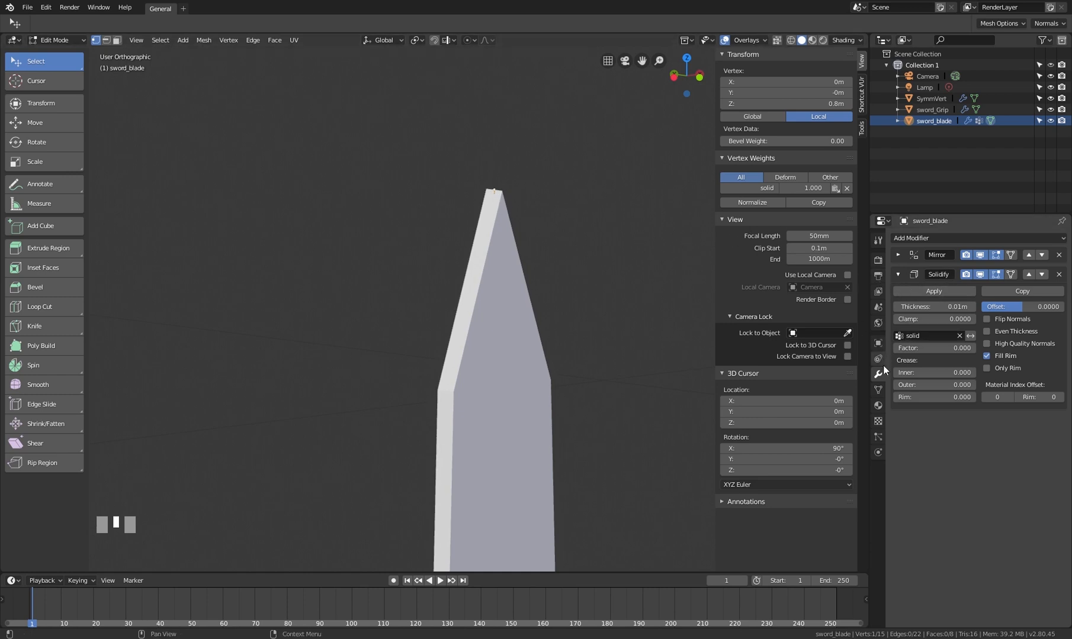
Assign the tip vertex to the solid vertex group with a weight of 0.5
{"action": "left_click", "coordinate": [878, 390]}
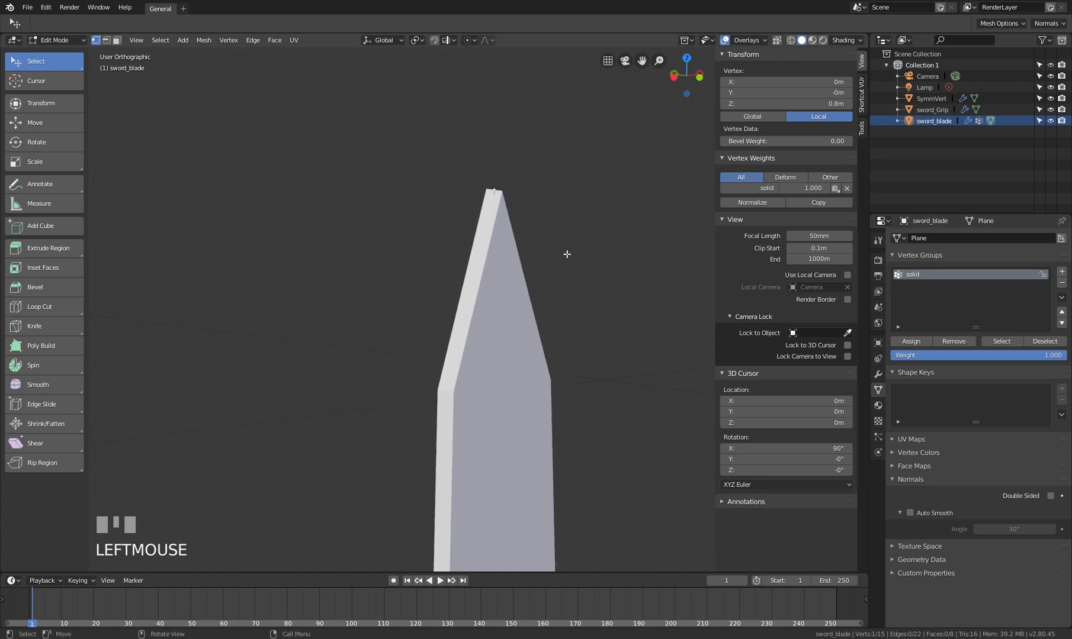
{"action": "key", "text": "z"}
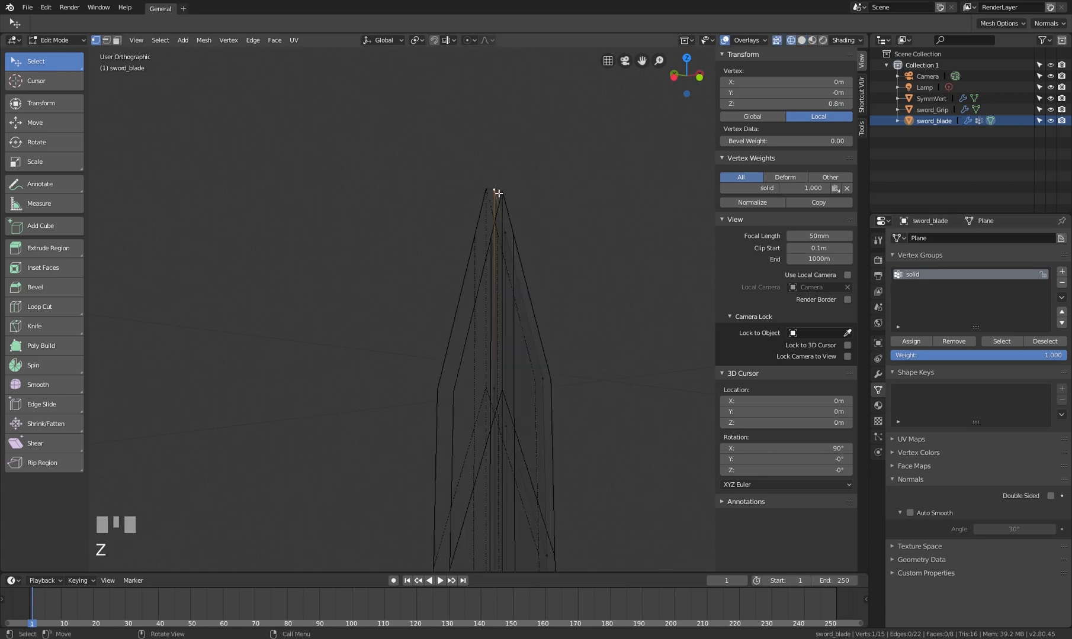
{"action": "left_click", "coordinate": [510, 215]}
{"action": "key", "text": "z"}
{"action": "left_click", "coordinate": [946, 356]}
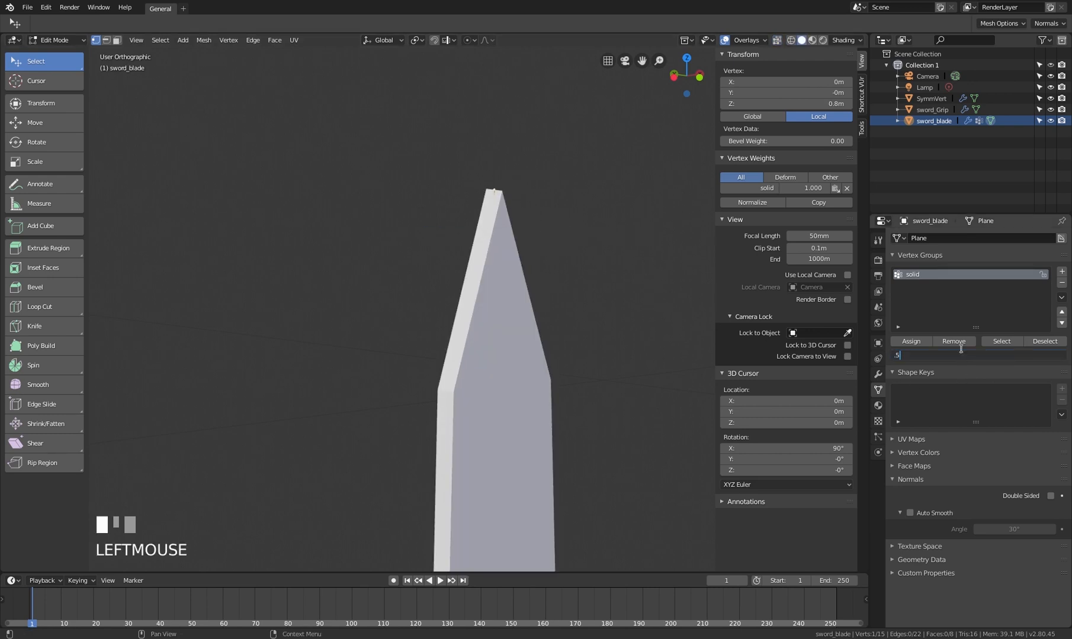
{"action": "type", "text": ".5"}
{"action": "key", "text": "KP_Enter"}
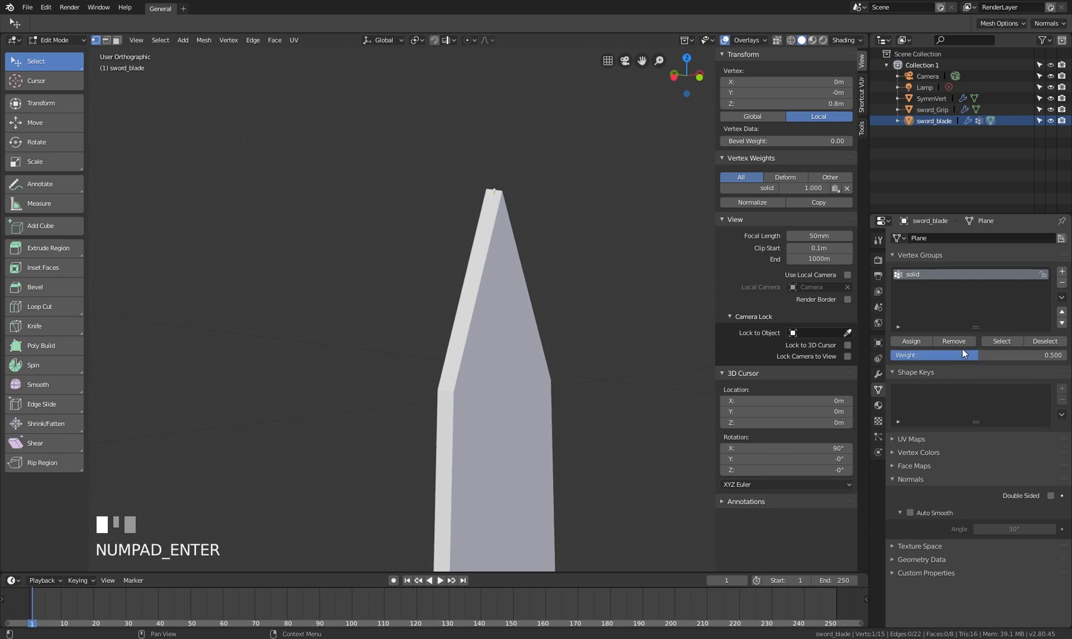
{"action": "left_click", "coordinate": [912, 342]}
Select the outer edge vertex just below the tip and assign it to the solid group with the same 0.5 weight
{"action": "middle_click_drag", "start_coordinate": [519, 236], "coordinate": [461, 247]}
{"action": "left_click", "coordinate": [494, 221]}
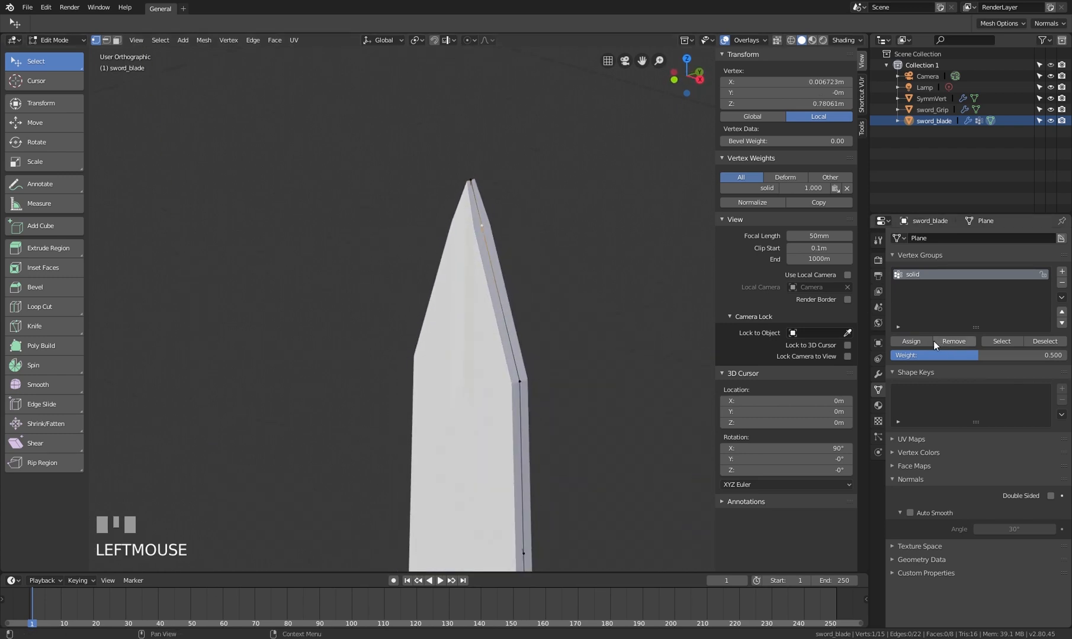
{"action": "left_click", "coordinate": [911, 342]}
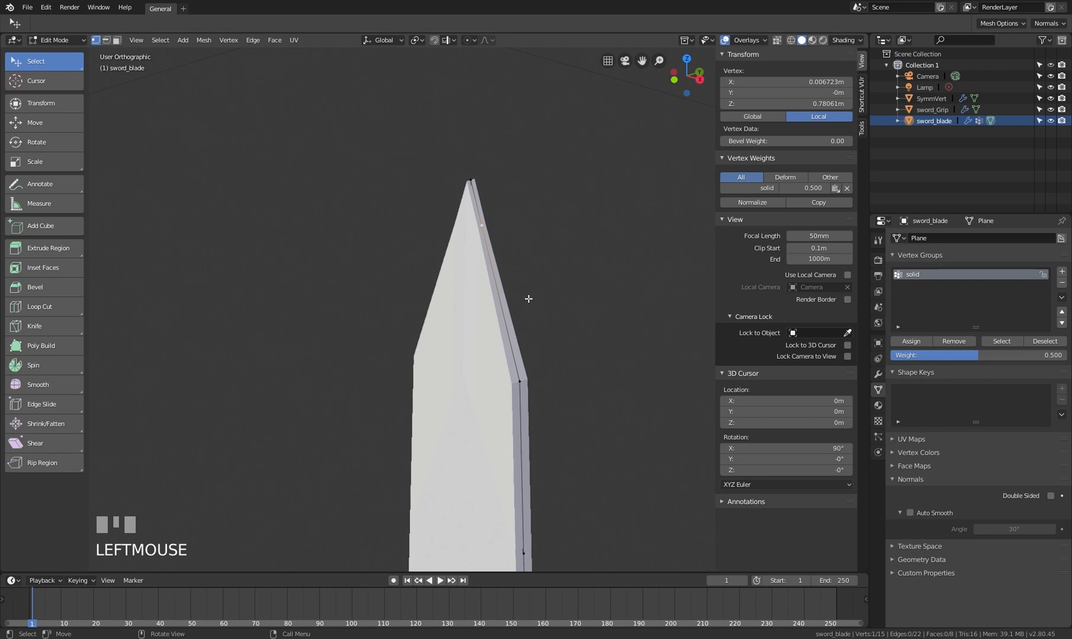
Try out other solid group weights on the tip vertex and on the edge vertex just below it
{"action": "scroll", "coordinate": [532, 319], "scroll_direction": "down", "scroll_amount": 1}
{"action": "scroll", "coordinate": [532, 319], "scroll_direction": "up", "scroll_amount": 1}
{"action": "middle_click_drag", "start_coordinate": [533, 319], "coordinate": [474, 195]}
{"action": "left_click", "coordinate": [468, 184]}
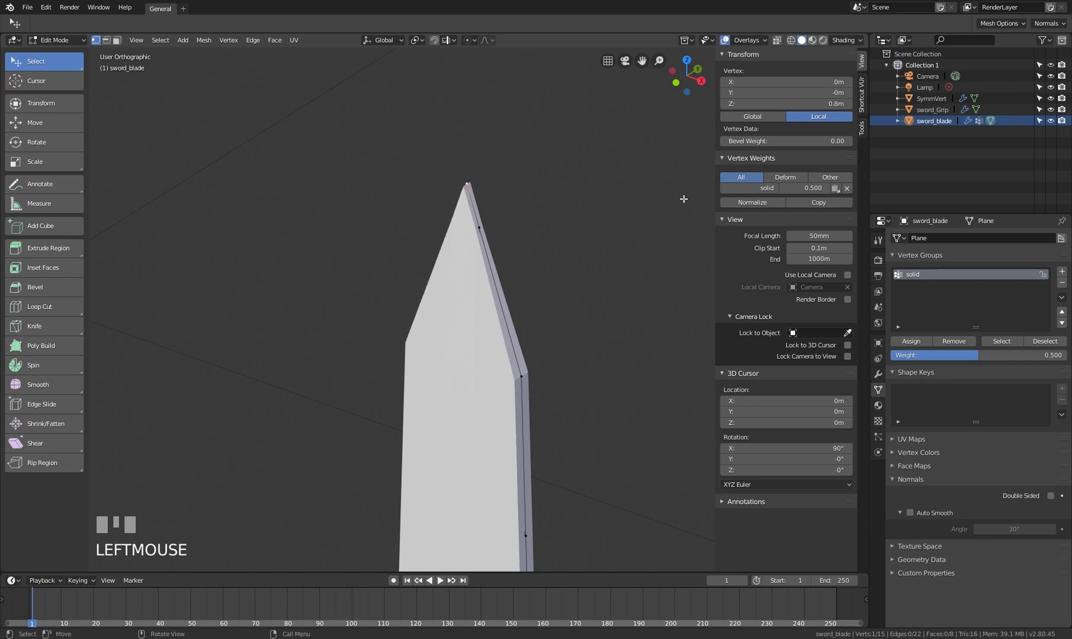
{"action": "left_click", "coordinate": [765, 189]}
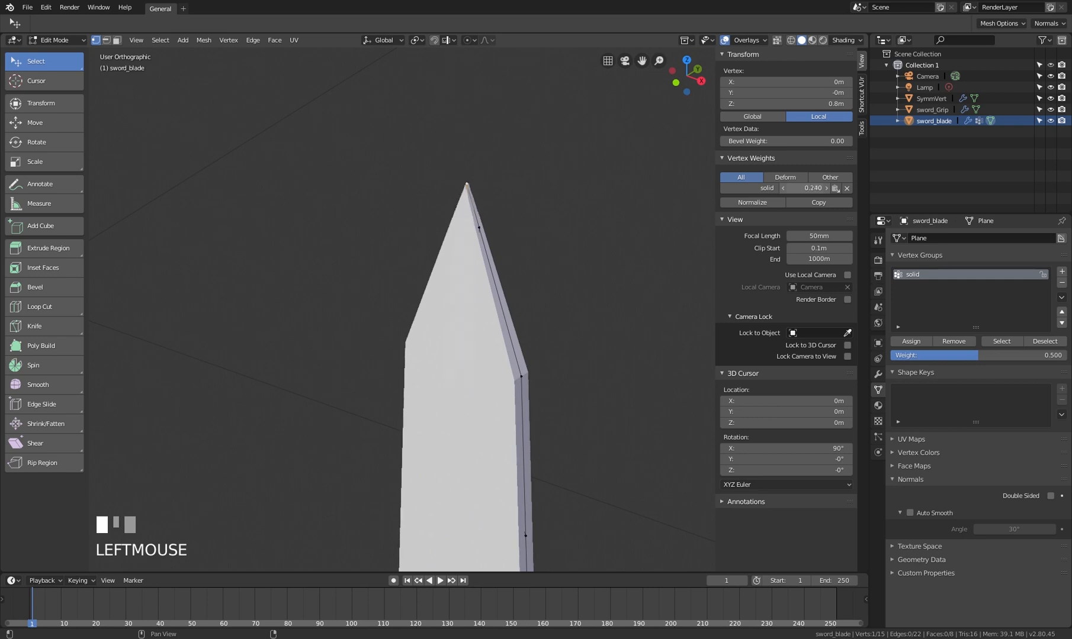
{"action": "left_click", "coordinate": [480, 225]}
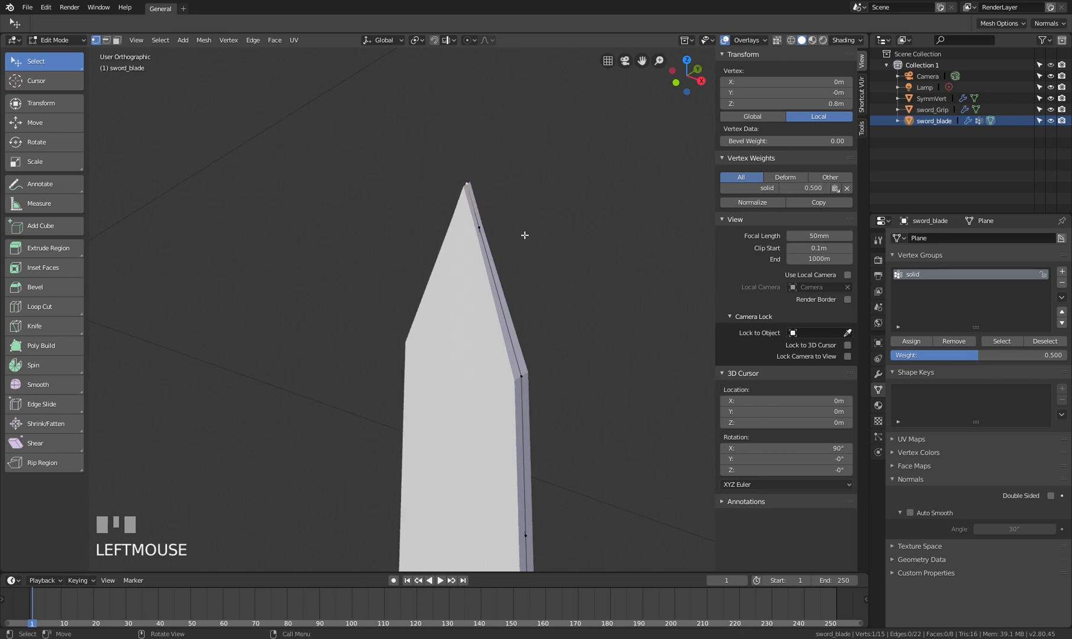
{"action": "left_click_drag", "start_coordinate": [813, 189], "coordinate": [871, 188]}
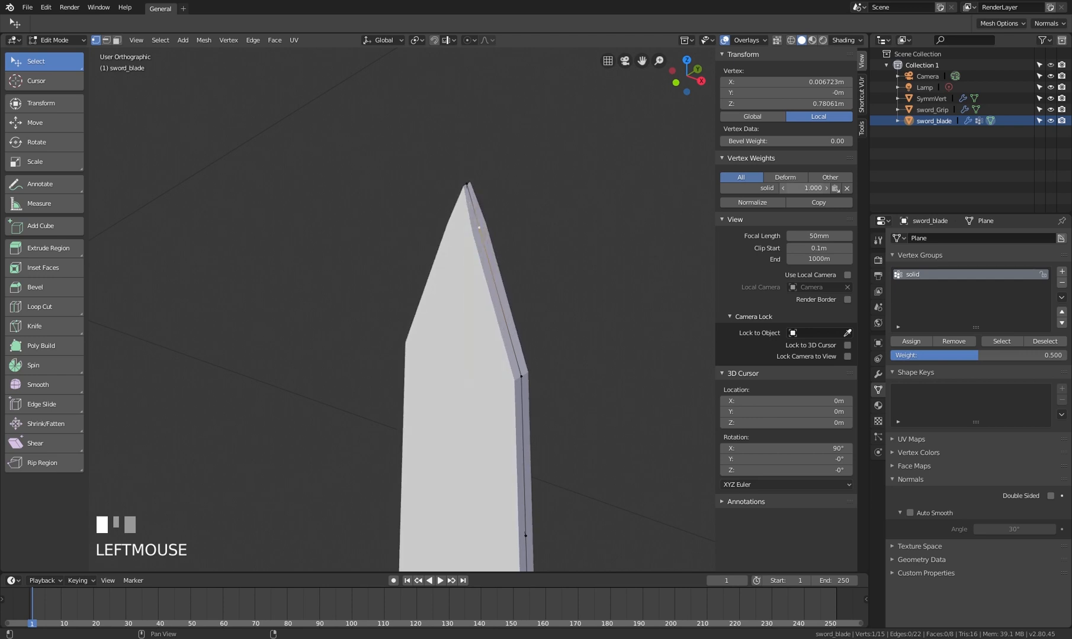
{"action": "right_click", "coordinate": [795, 187]}
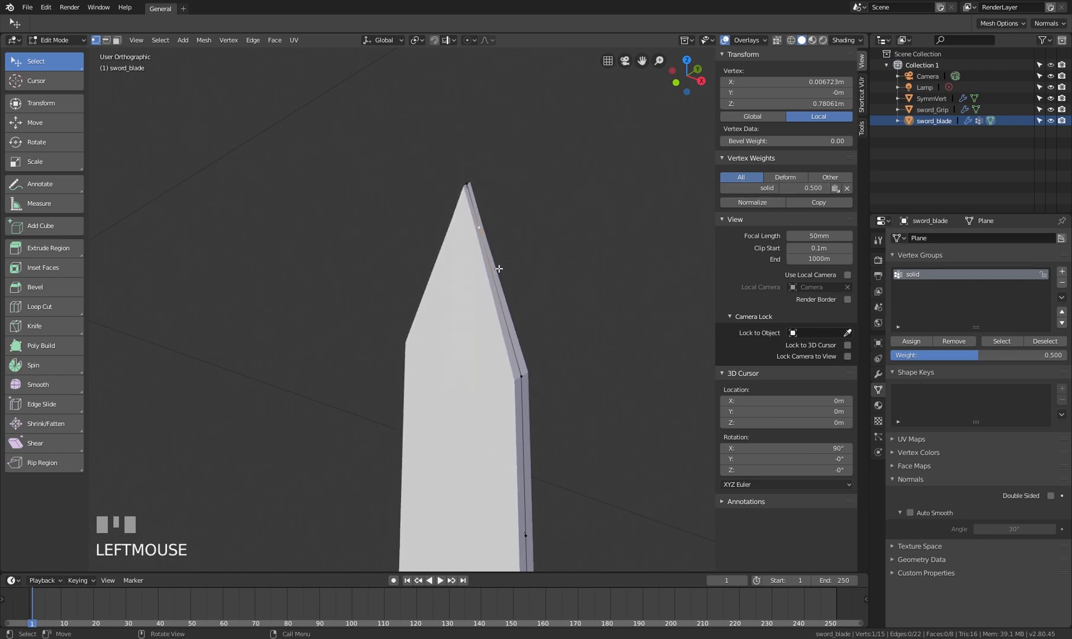
Select the tip vertex and lower its solid group weight to 0
{"action": "left_click", "coordinate": [476, 182]}
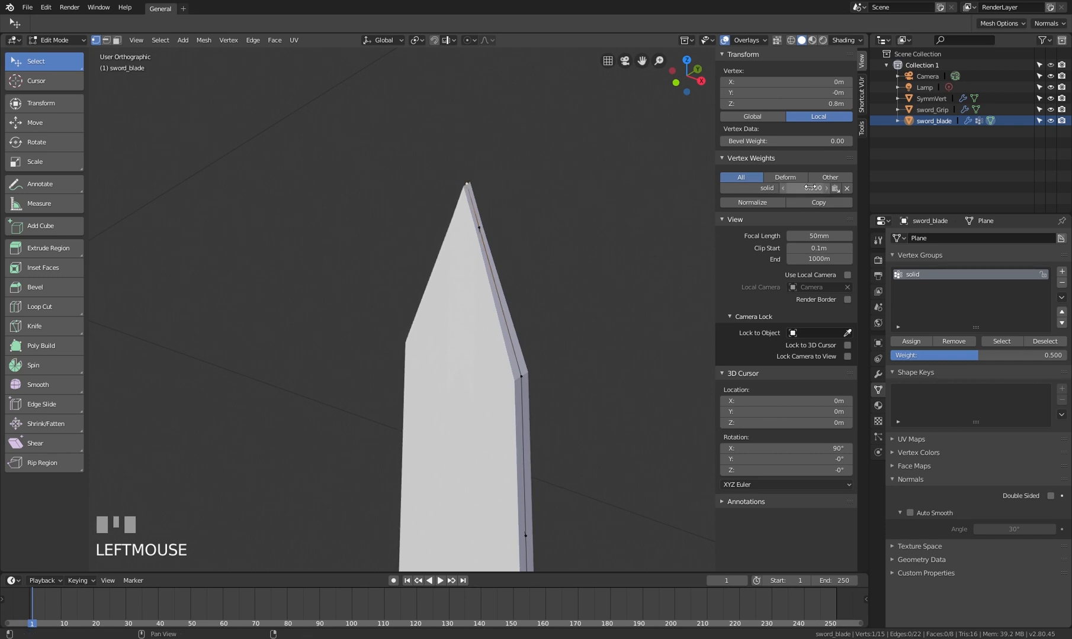
{"action": "left_click_drag", "start_coordinate": [808, 188], "coordinate": [787, 188]}
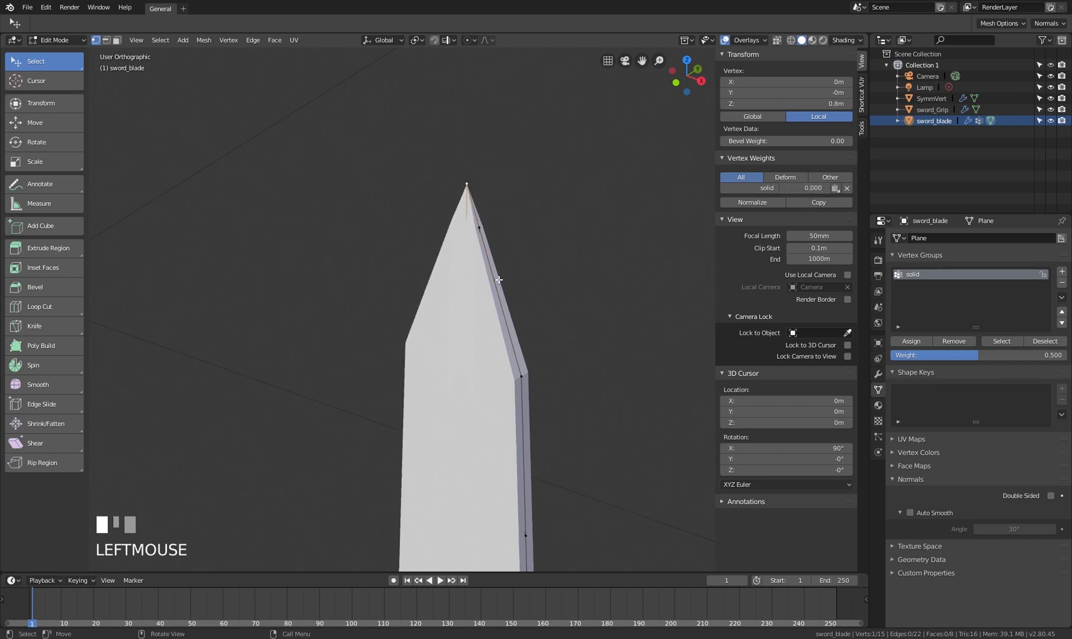
Switch to wireframe shading and select the blade's outer edge path from the tip down to the crossguard
{"action": "scroll", "coordinate": [501, 294], "scroll_direction": "down", "scroll_amount": 2}
{"action": "scroll", "coordinate": [510, 227], "scroll_direction": "down", "scroll_amount": 4, "text": "shift"}
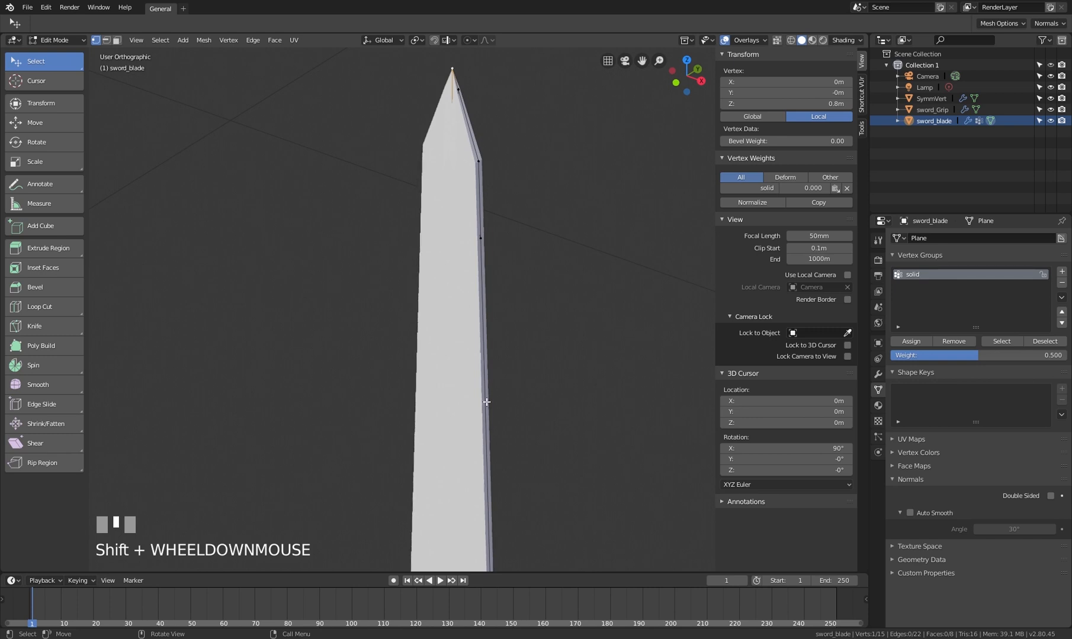
{"action": "scroll", "coordinate": [494, 341], "scroll_direction": "down", "scroll_amount": 1}
{"action": "key", "text": "z"}
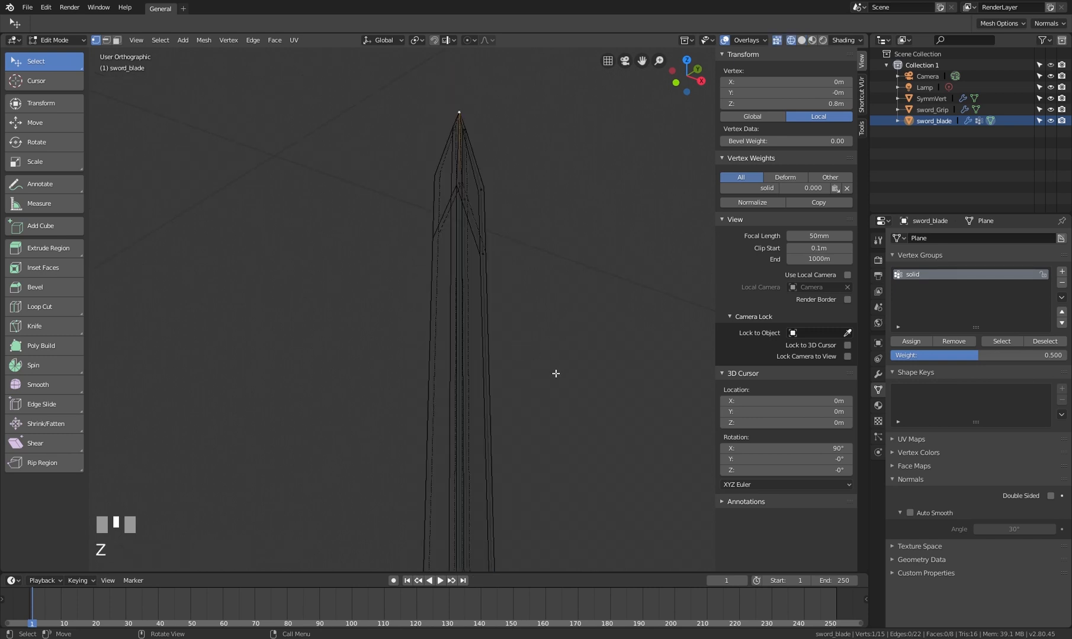
{"action": "middle_click_drag", "start_coordinate": [557, 371], "coordinate": [550, 228], "text": "shift"}
{"action": "scroll", "coordinate": [550, 227], "scroll_direction": "down", "scroll_amount": 2}
{"action": "middle_click_drag", "start_coordinate": [557, 411], "coordinate": [534, 377], "text": "shift"}
{"action": "scroll", "coordinate": [534, 379], "scroll_direction": "up", "scroll_amount": 1}
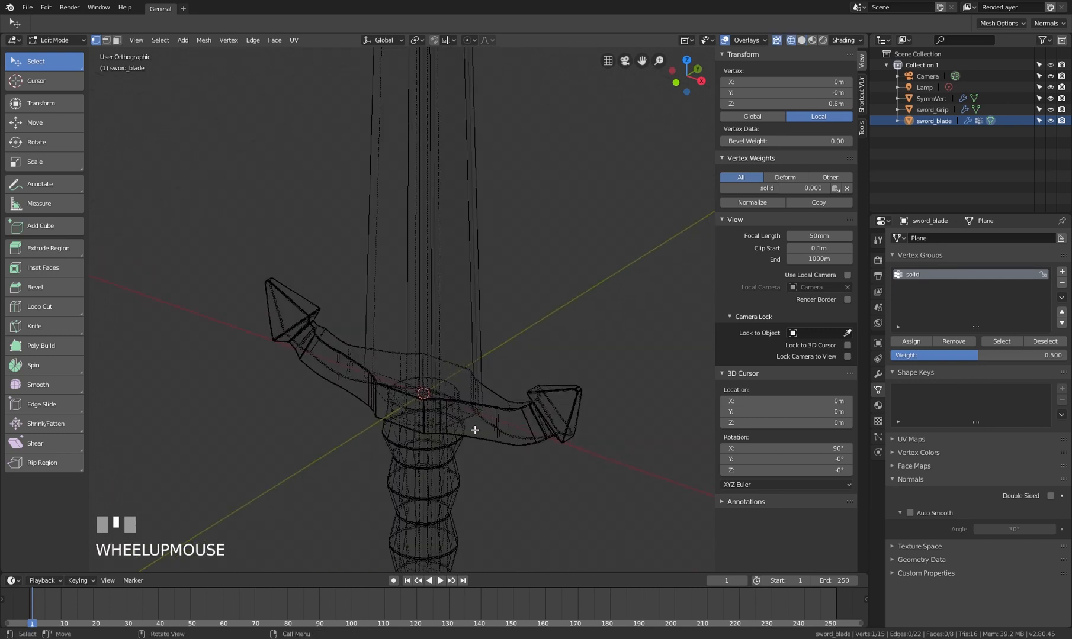
{"action": "left_click", "coordinate": [474, 430], "text": "ctrl"}
{"action": "scroll", "coordinate": [535, 248], "scroll_direction": "down", "scroll_amount": 1}
{"action": "scroll", "coordinate": [535, 248], "scroll_direction": "down", "scroll_amount": 5, "text": "shift"}
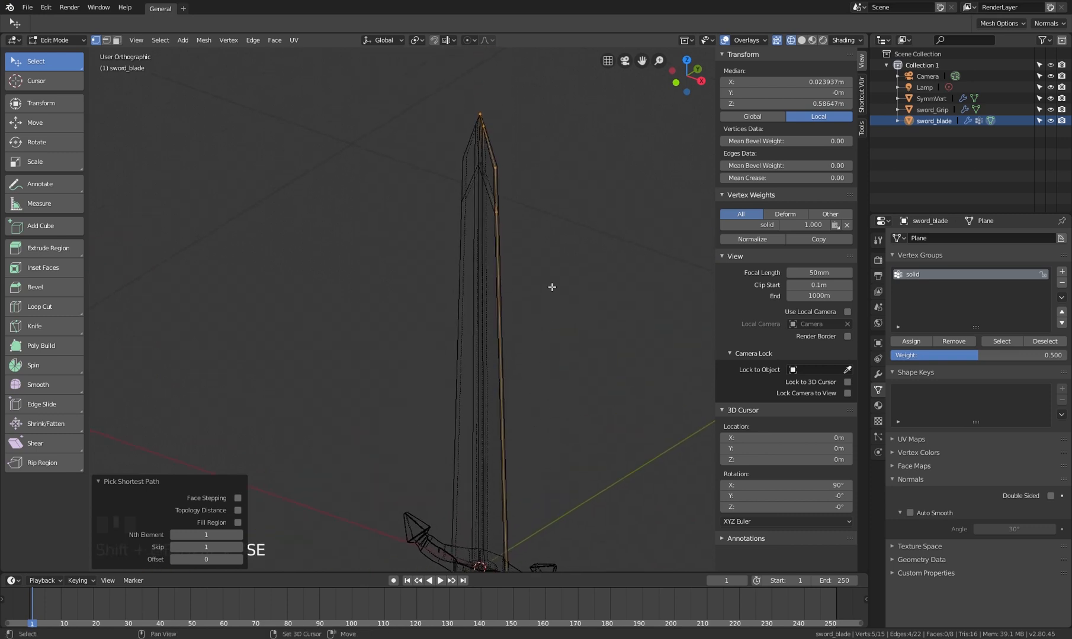
Restart the selection from the tip vertex and pick the shortest path along the outer edge to the blade's base
{"action": "left_click", "coordinate": [480, 130]}
{"action": "left_click", "coordinate": [481, 140], "text": "shift"}
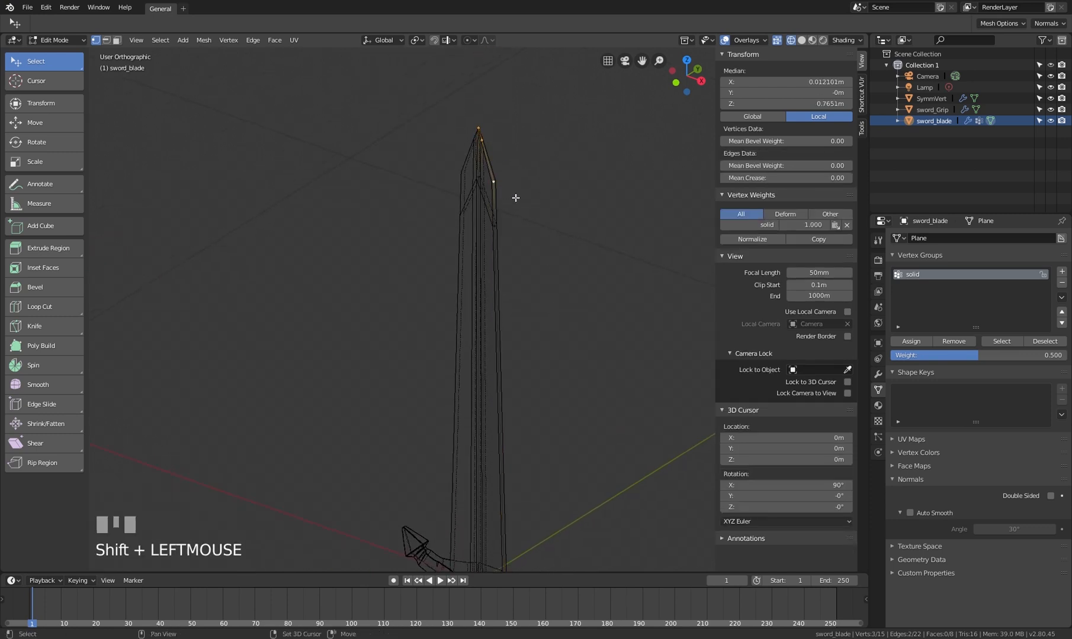
{"action": "left_click", "coordinate": [479, 127]}
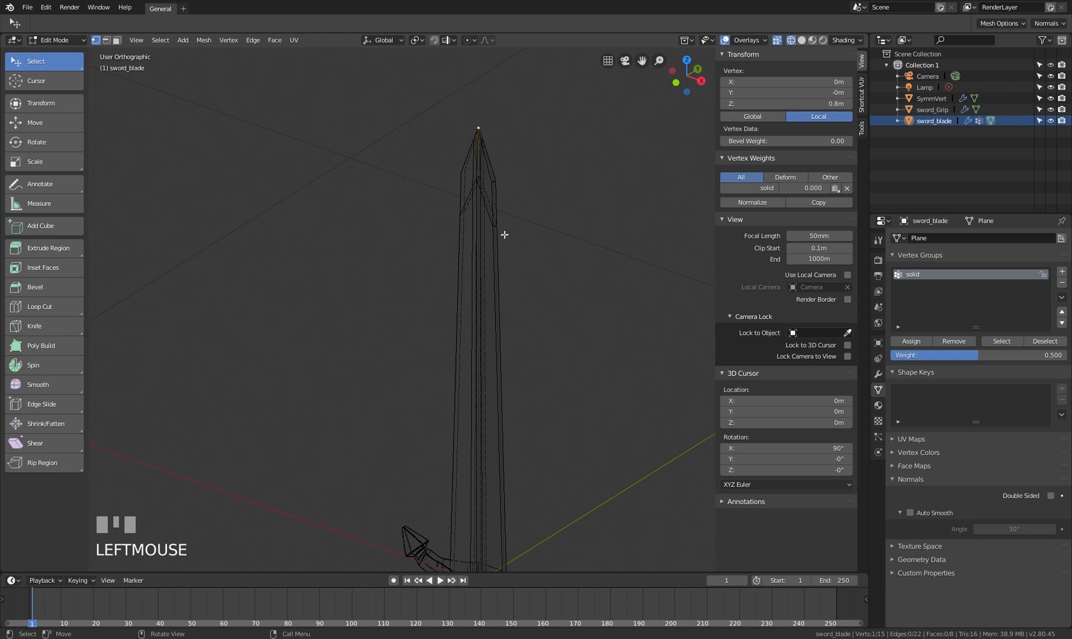
{"action": "left_click", "coordinate": [482, 126]}
{"action": "middle_click_drag", "start_coordinate": [514, 289], "coordinate": [522, 318], "text": "shift"}
{"action": "left_click", "coordinate": [490, 425], "text": "ctrl"}
{"action": "scroll", "coordinate": [540, 275], "scroll_direction": "down", "scroll_amount": 4}
{"action": "scroll", "coordinate": [546, 239], "scroll_direction": "up", "scroll_amount": 3}
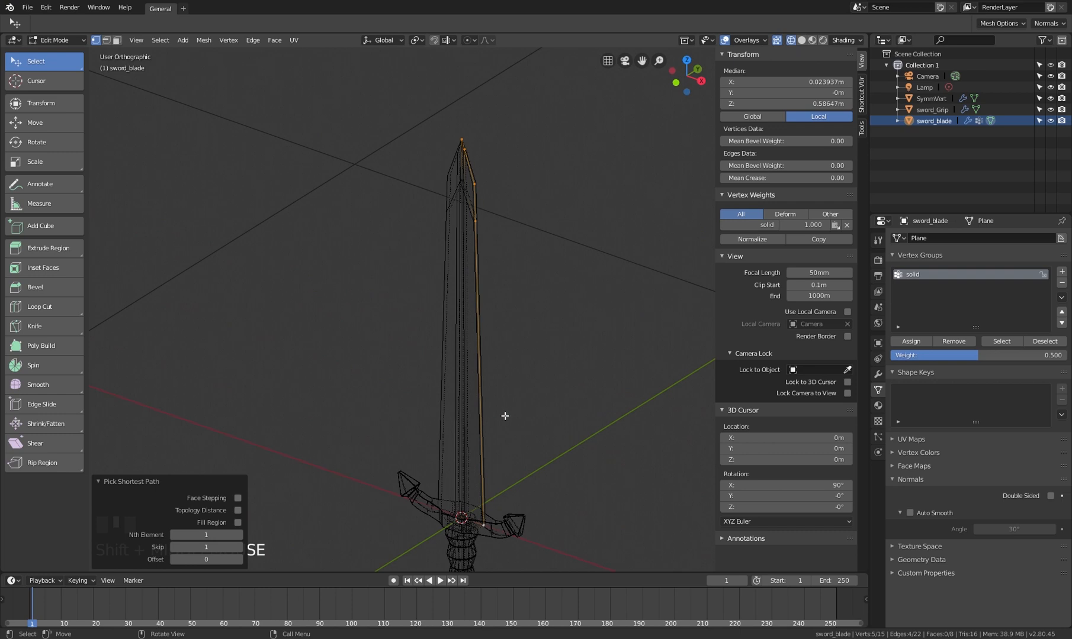
Return to solid shading, set the active edge vertex's solid weight to 0 and copy it to all selected vertices
{"action": "scroll", "coordinate": [504, 417], "scroll_direction": "up", "scroll_amount": 5}
{"action": "key", "text": "shift+z"}
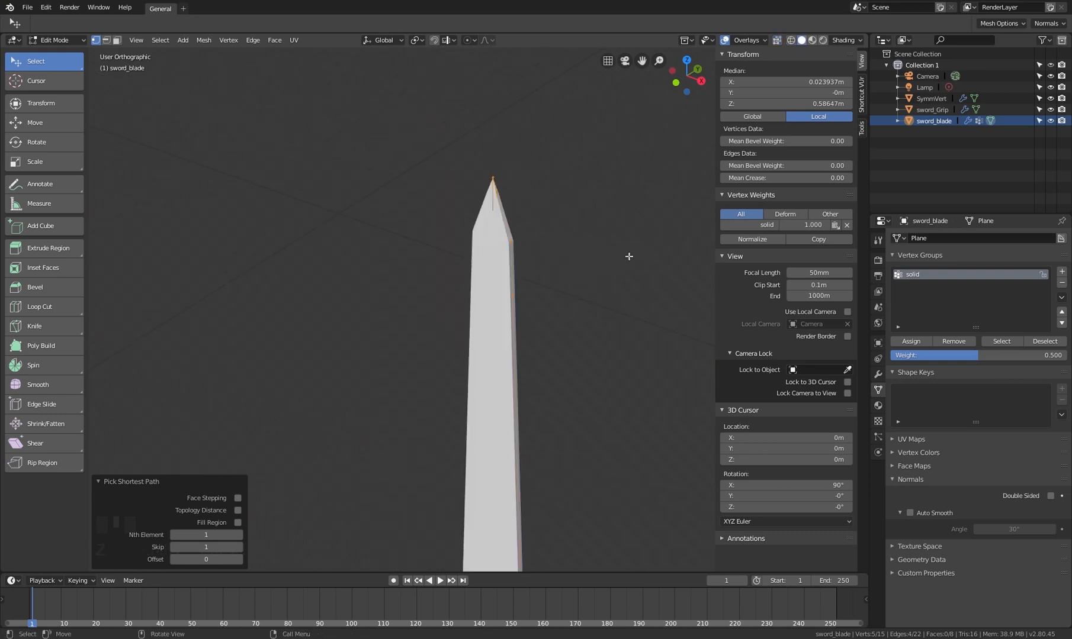
{"action": "scroll", "coordinate": [527, 238], "scroll_direction": "up", "scroll_amount": 4}
{"action": "middle_click_drag", "start_coordinate": [526, 237], "coordinate": [502, 218]}
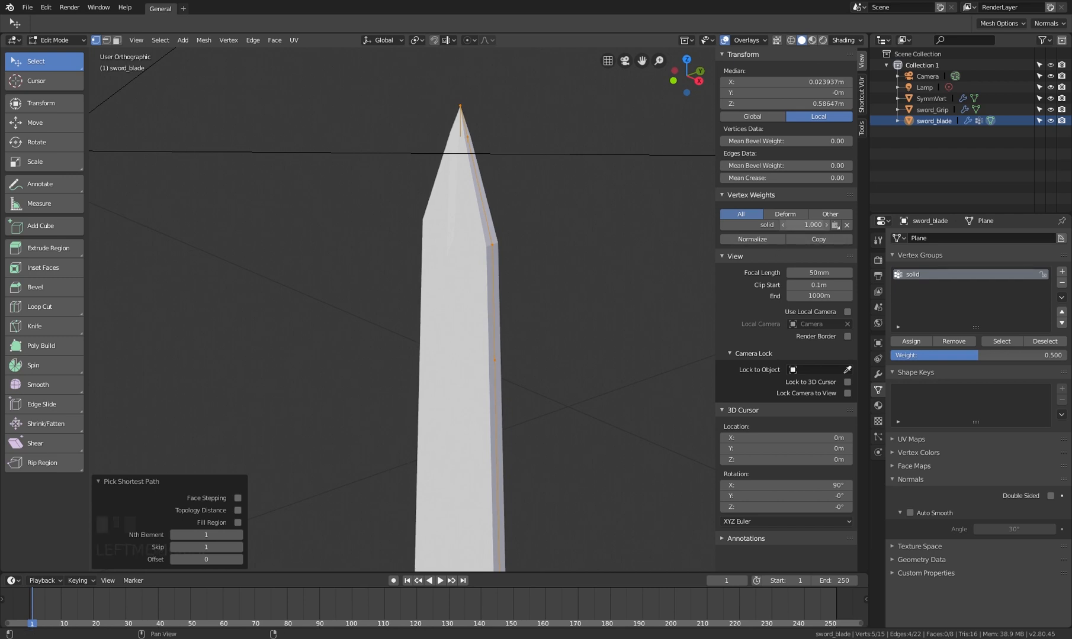
{"action": "left_click", "coordinate": [817, 226]}
{"action": "type", "text": "0"}
{"action": "key", "text": "Return"}
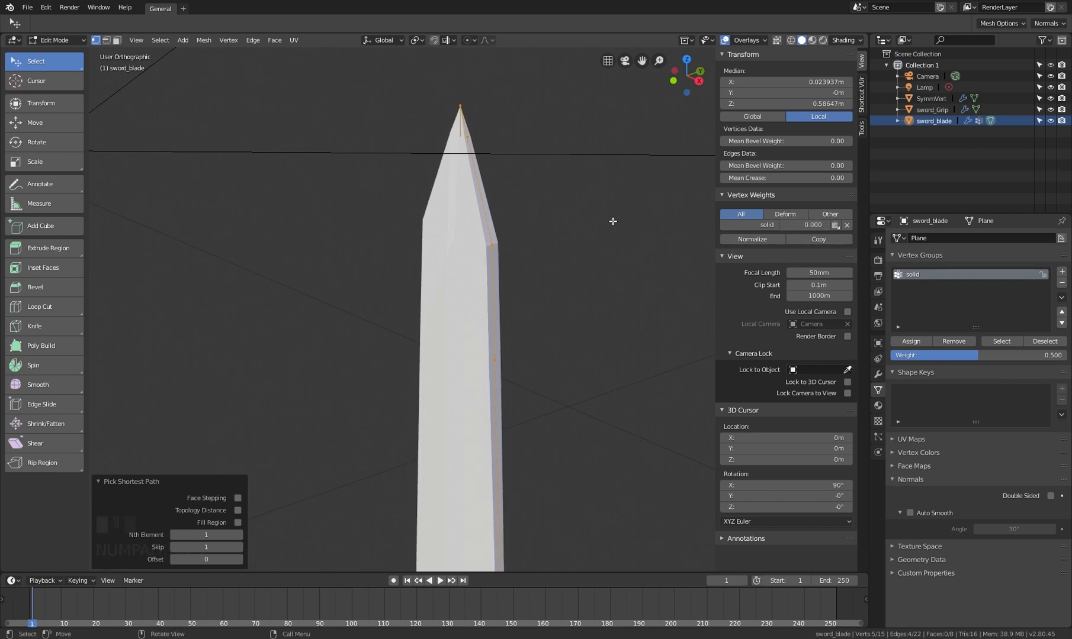
{"action": "left_click", "coordinate": [827, 239]}
Return to Object Mode and check the blade's tapered edges from the crossguard up to the tip
{"action": "scroll", "coordinate": [491, 148], "scroll_direction": "down", "scroll_amount": 1}
{"action": "middle_click_drag", "start_coordinate": [491, 148], "coordinate": [526, 416], "text": "shift"}
{"action": "scroll", "coordinate": [529, 376], "scroll_direction": "down", "scroll_amount": 1}
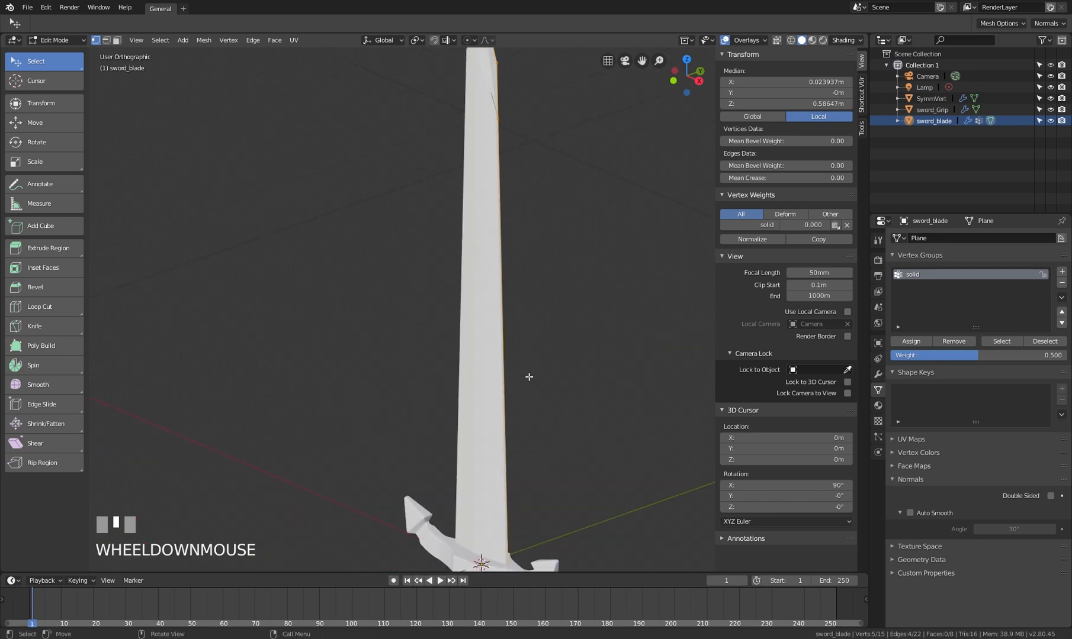
{"action": "middle_click_drag", "start_coordinate": [549, 229], "coordinate": [592, 283], "text": "shift"}
{"action": "key", "text": "Tab"}
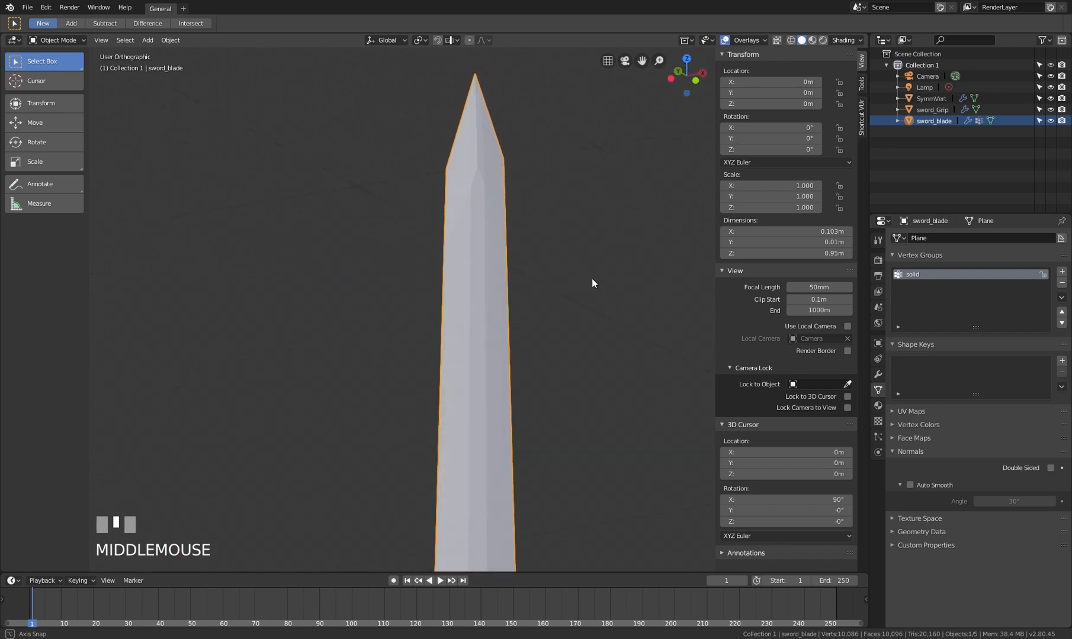
{"action": "scroll", "coordinate": [502, 230], "scroll_direction": "down", "scroll_amount": 1}
{"action": "scroll", "coordinate": [543, 212], "scroll_direction": "up", "scroll_amount": 1}
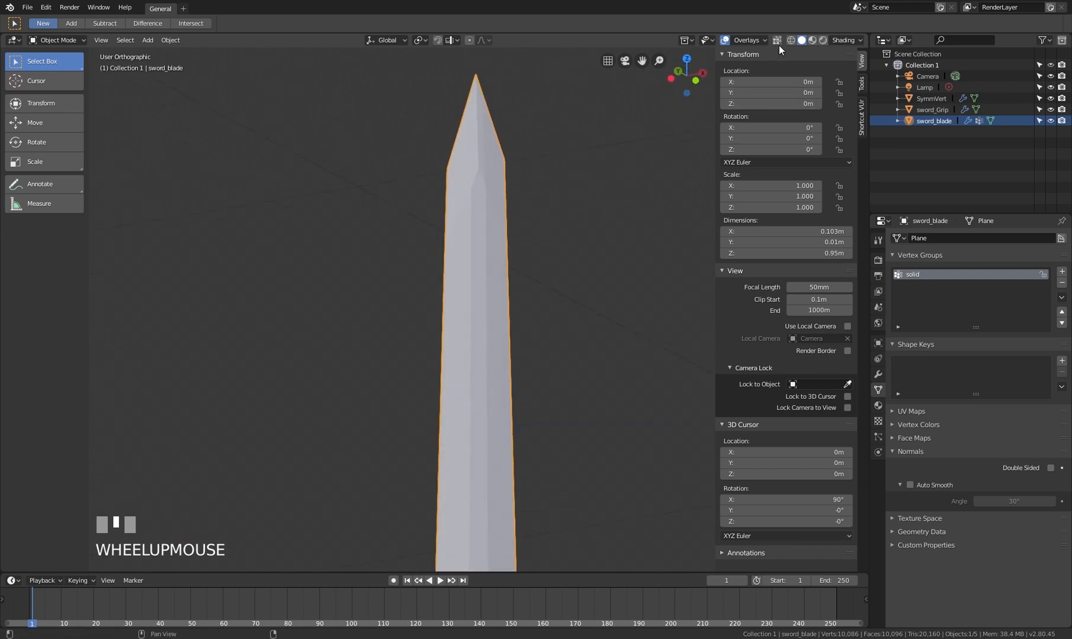
Preview the blade in LookDev viewport shading and open its environment lighting choices
{"action": "left_click", "coordinate": [811, 40]}
{"action": "mouse_move", "coordinate": [536, 223]}
{"action": "middle_mouse_down"}
{"action": "mouse_move", "coordinate": [487, 157]}
{"action": "mouse_move", "coordinate": [436, 197]}
{"action": "mouse_move", "coordinate": [529, 218]}
{"action": "mouse_move", "coordinate": [505, 249]}
{"action": "mouse_move", "coordinate": [466, 167]}
{"action": "mouse_move", "coordinate": [497, 148]}
{"action": "middle_mouse_up"}
{"action": "left_click", "coordinate": [847, 40]}
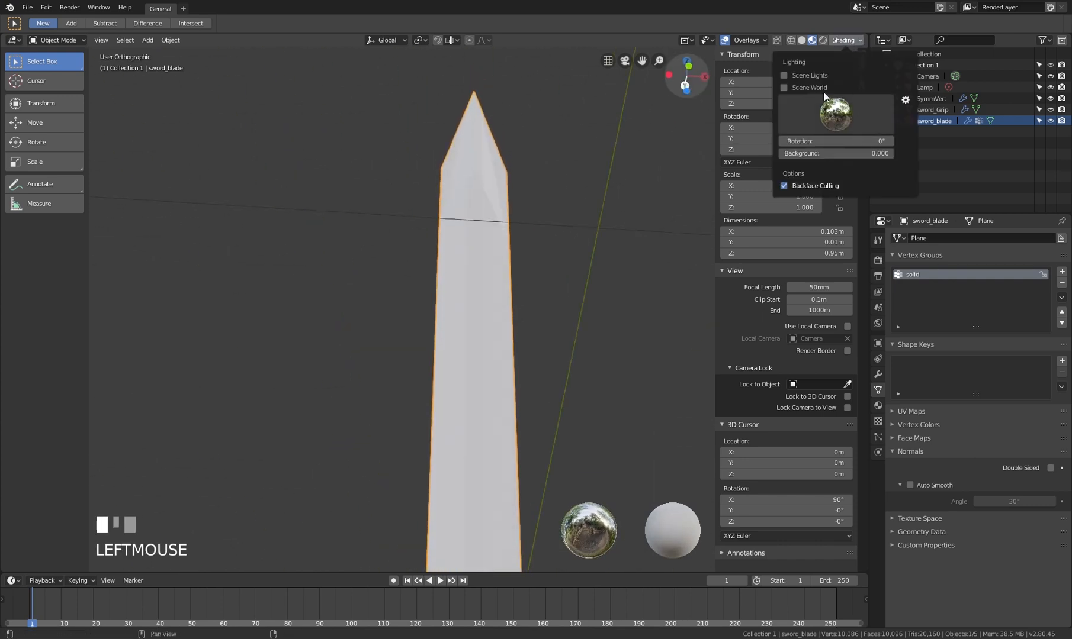
{"action": "left_click", "coordinate": [839, 117]}
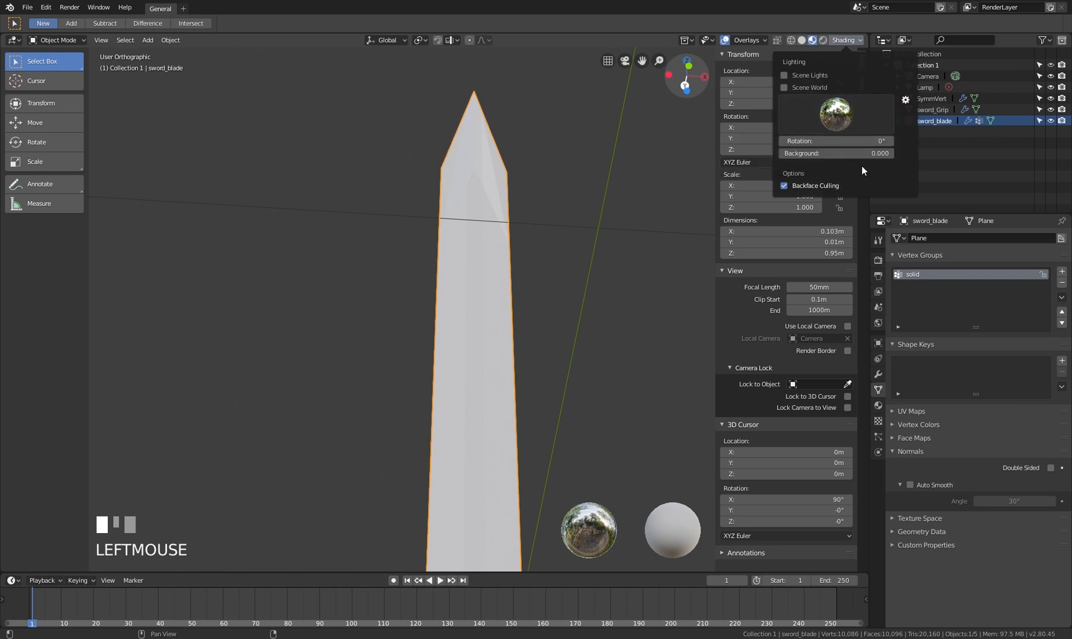
Switch the viewport back to solid shading and set its lighting to MatCap
{"action": "left_click", "coordinate": [803, 43]}
{"action": "left_click", "coordinate": [853, 39]}
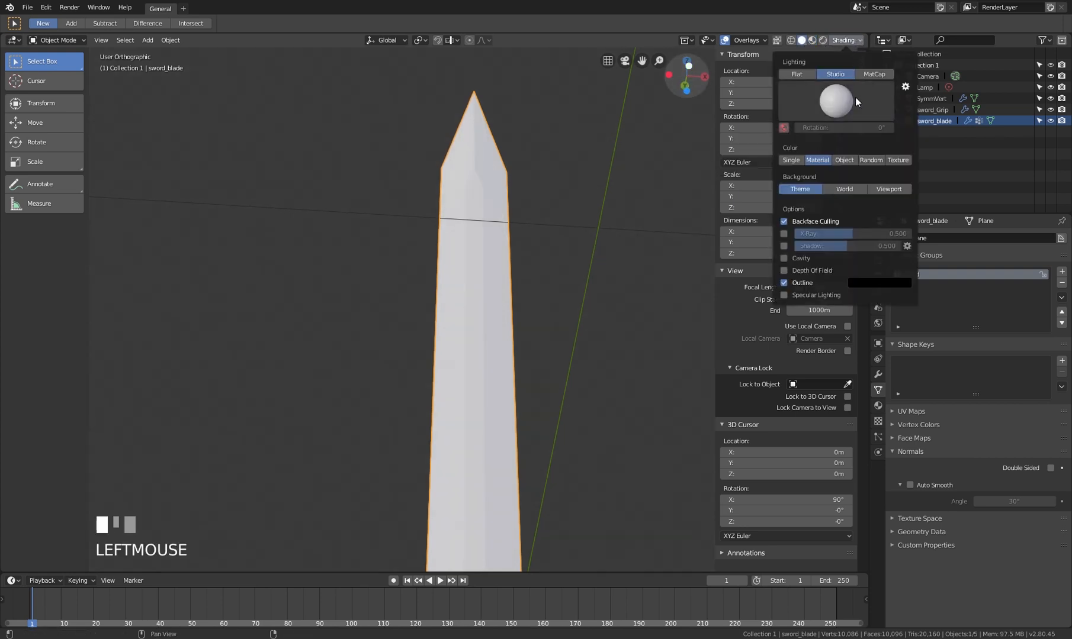
{"action": "left_click", "coordinate": [881, 75]}
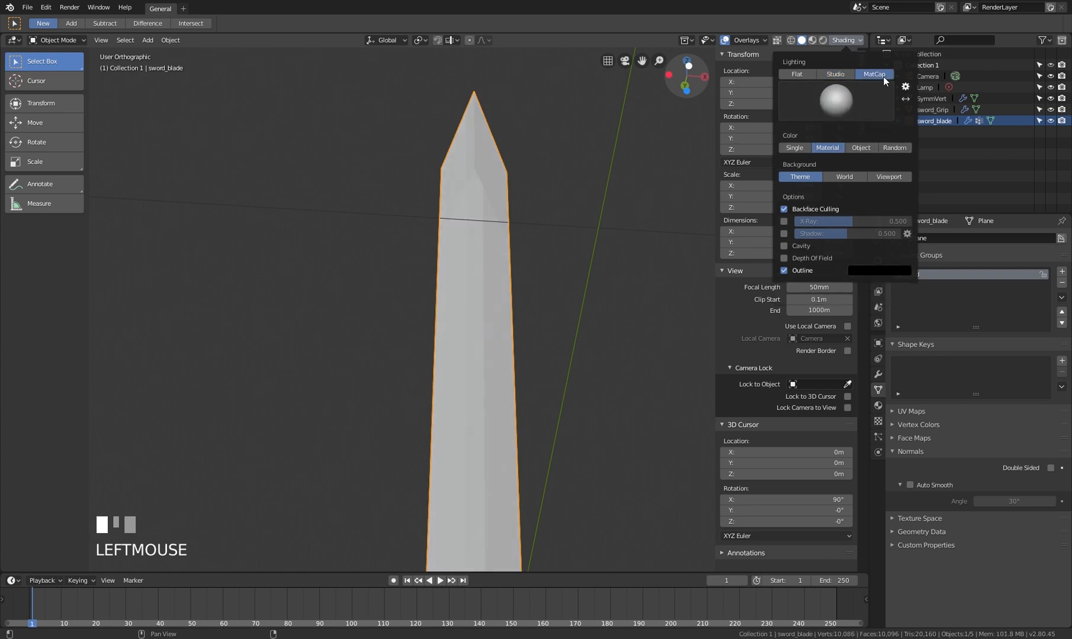
Set the viewport MatCap to the light brown clay sphere and check the sword from blade to grip
{"action": "left_click", "coordinate": [841, 40]}
{"action": "left_click", "coordinate": [835, 104]}
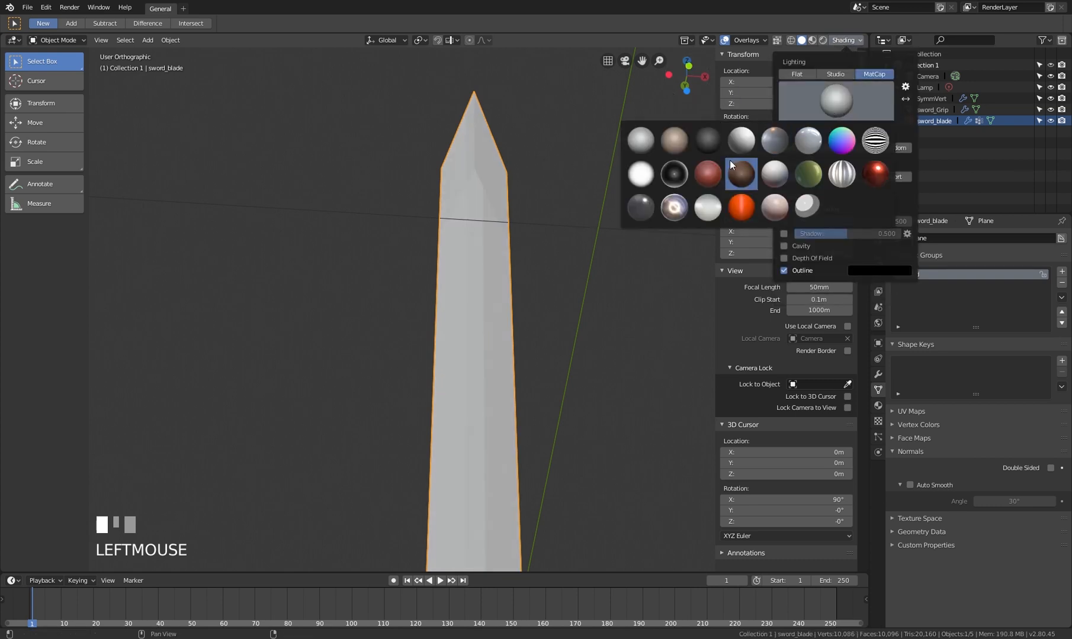
{"action": "left_click", "coordinate": [672, 148]}
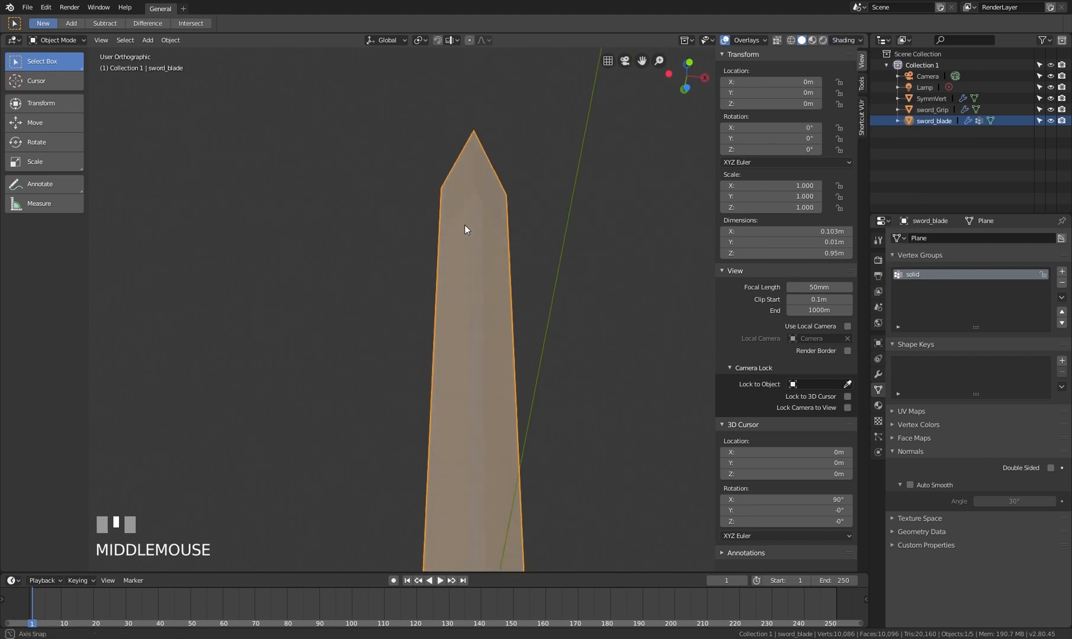
{"action": "middle_click_drag", "start_coordinate": [463, 225], "coordinate": [496, 400]}
{"action": "scroll", "coordinate": [474, 509], "scroll_direction": "down", "scroll_amount": 3}
{"action": "middle_click_drag", "start_coordinate": [473, 509], "coordinate": [479, 272], "text": "shift"}
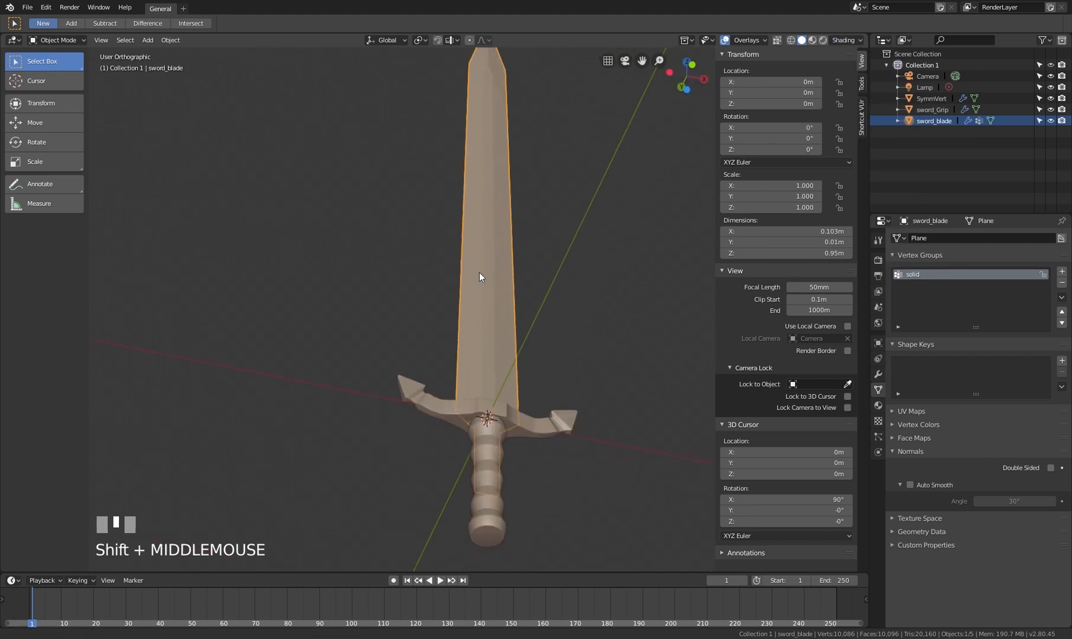
{"action": "scroll", "coordinate": [498, 439], "scroll_direction": "up", "scroll_amount": 4}
{"action": "middle_click_drag", "start_coordinate": [498, 439], "coordinate": [514, 544]}
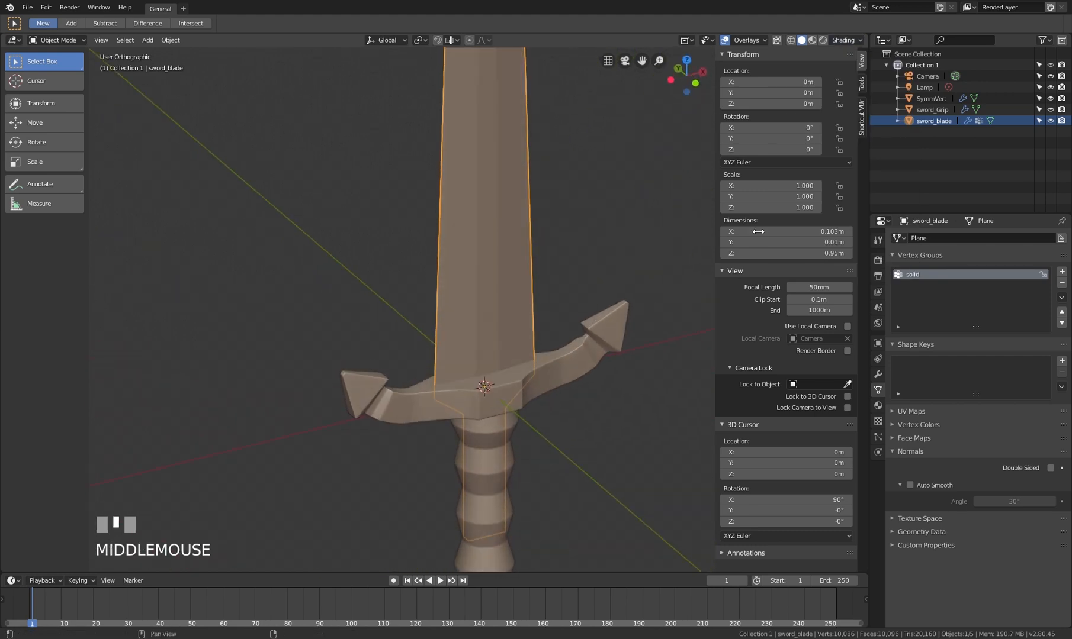
Enable the Cavity option in the viewport shading settings and check the blade up to its tip
{"action": "left_click", "coordinate": [843, 41]}
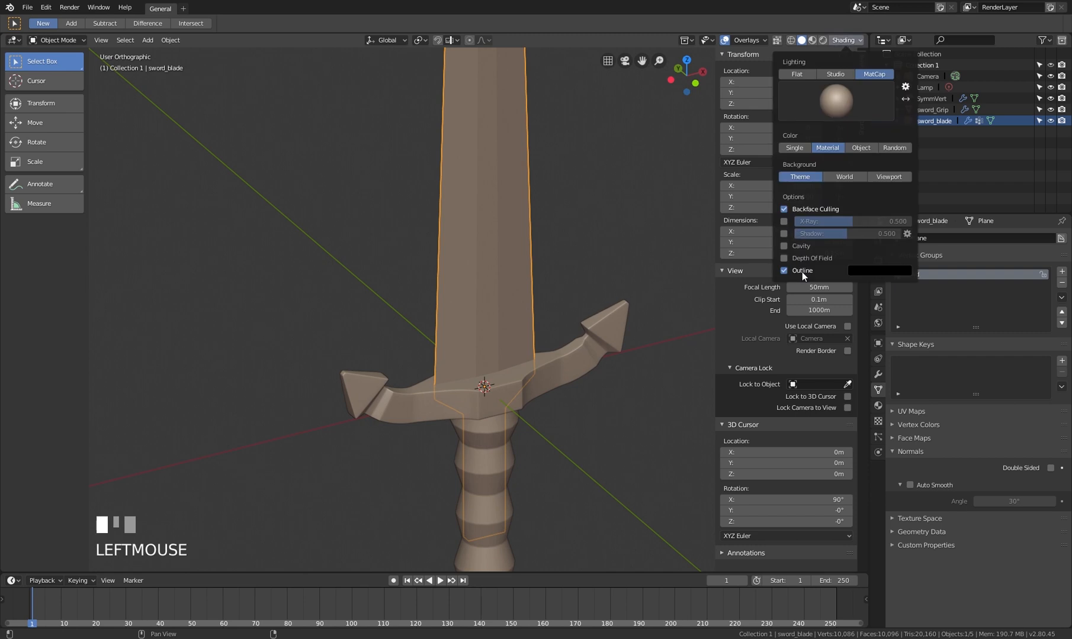
{"action": "left_click", "coordinate": [784, 246]}
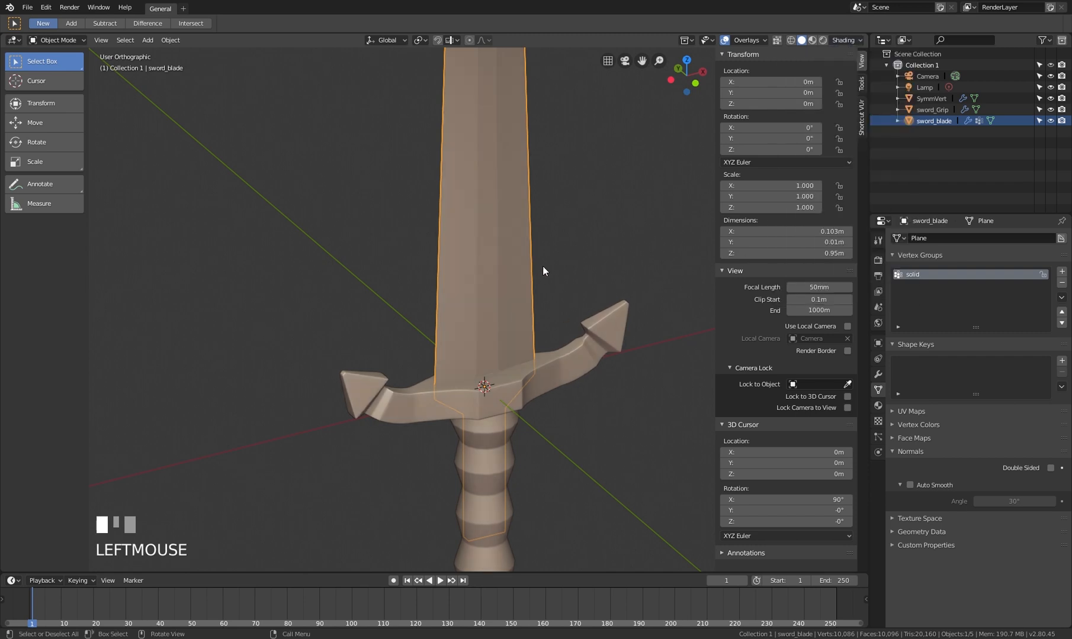
{"action": "mouse_move", "coordinate": [542, 266]}
{"action": "middle_mouse_down"}
{"action": "mouse_move", "coordinate": [488, 249]}
{"action": "mouse_move", "coordinate": [440, 282]}
{"action": "mouse_move", "coordinate": [471, 155]}
{"action": "mouse_move", "coordinate": [516, 422]}
{"action": "mouse_move", "coordinate": [532, 388]}
{"action": "mouse_move", "coordinate": [484, 263]}
{"action": "middle_mouse_up"}
{"action": "scroll", "coordinate": [483, 229], "scroll_direction": "down", "scroll_amount": 3, "text": "shift"}
{"action": "scroll", "coordinate": [484, 296], "scroll_direction": "down", "scroll_amount": 4}
{"action": "scroll", "coordinate": [519, 419], "scroll_direction": "up", "scroll_amount": 5}
{"action": "mouse_move", "coordinate": [502, 175]}
{"action": "middle_mouse_down", "text": "shift"}
{"action": "mouse_move", "coordinate": [514, 278]}
{"action": "mouse_move", "coordinate": [481, 293]}
{"action": "mouse_move", "coordinate": [529, 263]}
{"action": "mouse_move", "coordinate": [502, 270]}
{"action": "mouse_move", "coordinate": [517, 171]}
{"action": "middle_mouse_up", "text": "shift"}
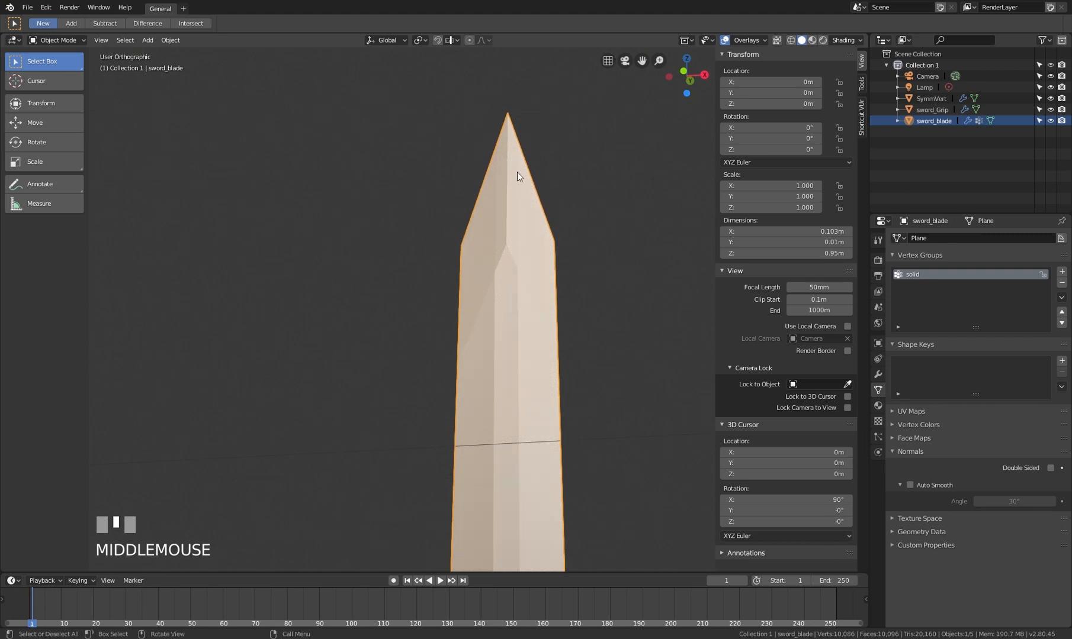
Apply Shade Smooth to the sword blade and check the shading along its length
{"action": "right_click", "coordinate": [518, 229]}
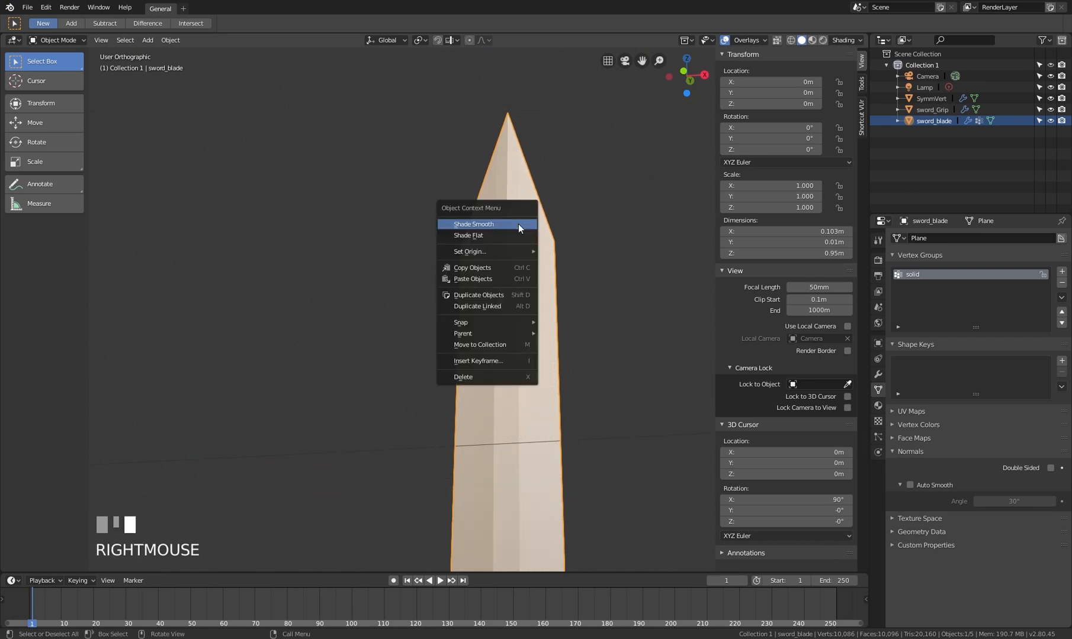
{"action": "left_click", "coordinate": [518, 224]}
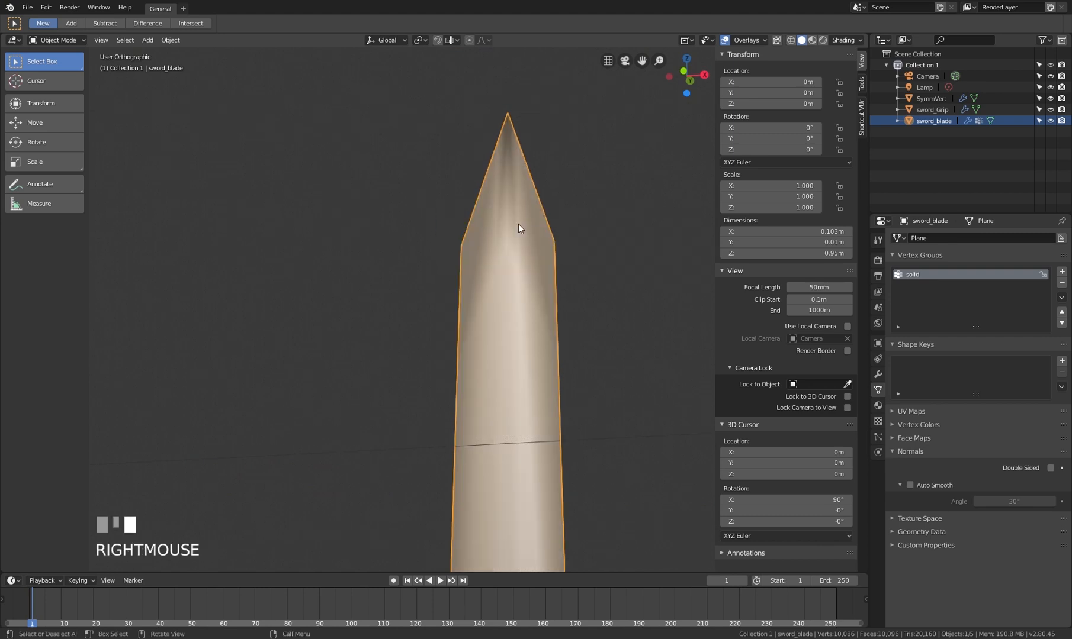
{"action": "middle_click_drag", "start_coordinate": [520, 278], "coordinate": [505, 317], "text": "shift"}
{"action": "scroll", "coordinate": [525, 418], "scroll_direction": "down", "scroll_amount": 2}
{"action": "scroll", "coordinate": [525, 418], "scroll_direction": "down", "scroll_amount": 5}
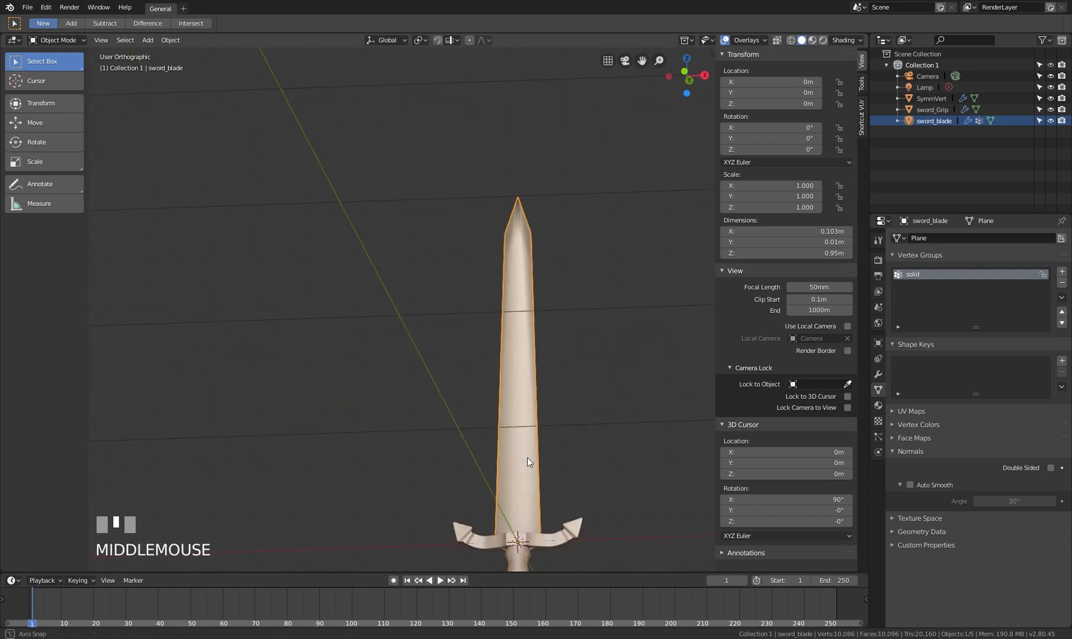
{"action": "middle_click_drag", "start_coordinate": [527, 458], "coordinate": [508, 498]}
{"action": "scroll", "coordinate": [522, 441], "scroll_direction": "up", "scroll_amount": 3}
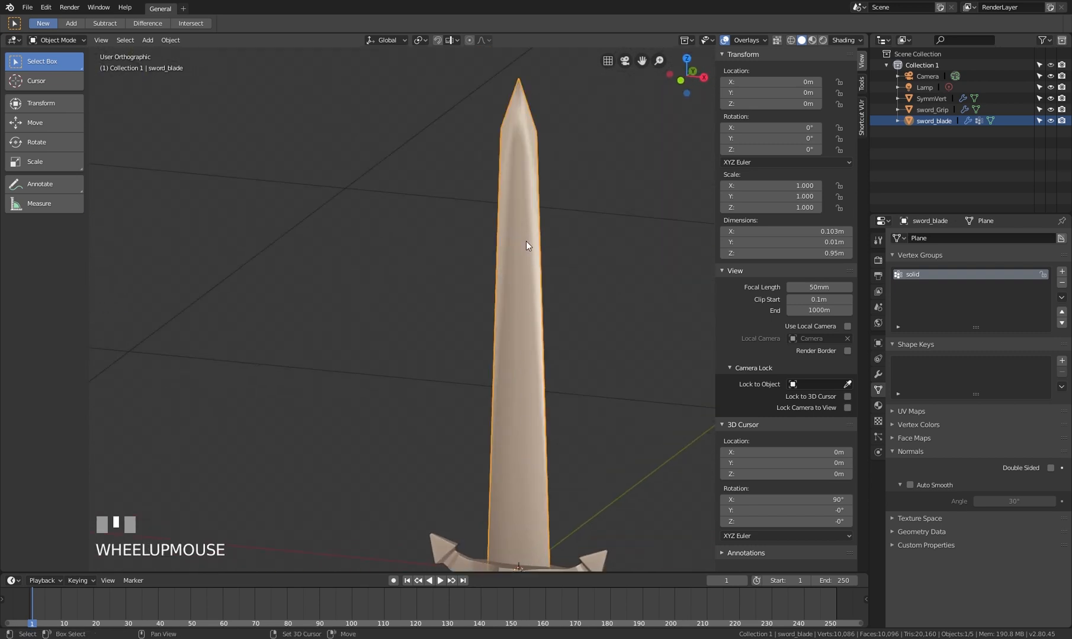
{"action": "middle_click_drag", "start_coordinate": [529, 241], "coordinate": [505, 376], "text": "shift"}
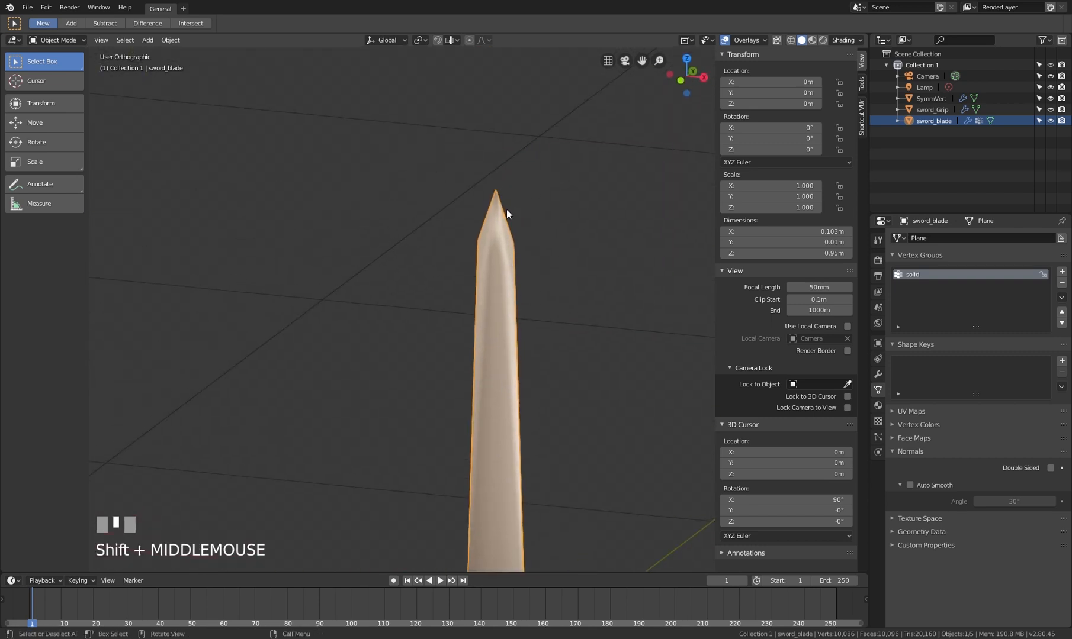
{"action": "scroll", "coordinate": [504, 279], "scroll_direction": "up", "scroll_amount": 3}
In Edit Mode with edge selection, mark the selected outer cutting edge from tip to crossguard as sharp
{"action": "key", "text": "Tab"}
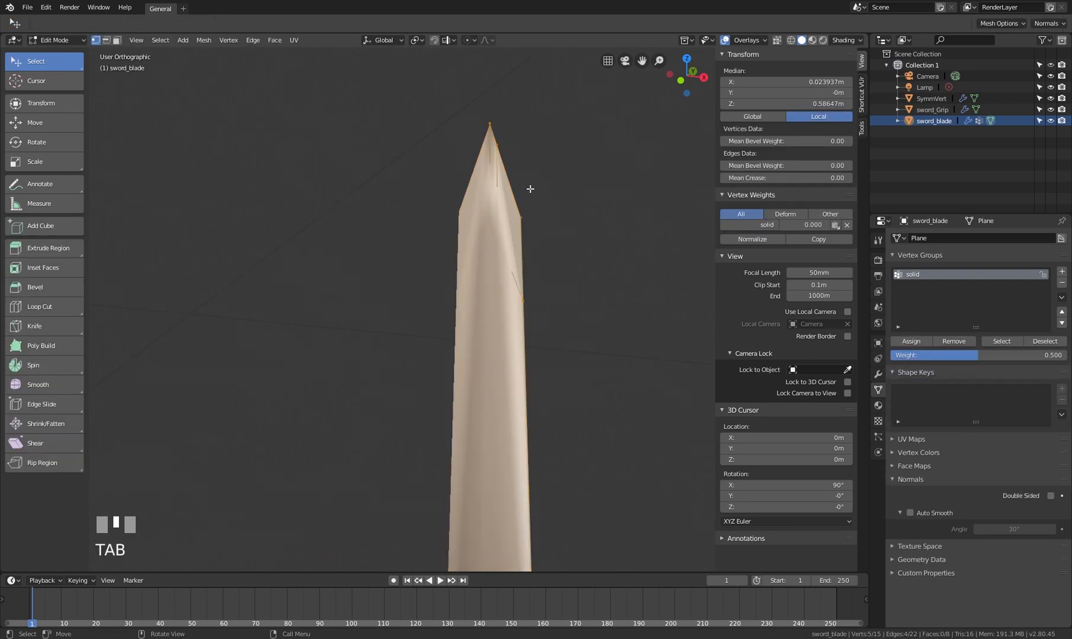
{"action": "key", "text": "z"}
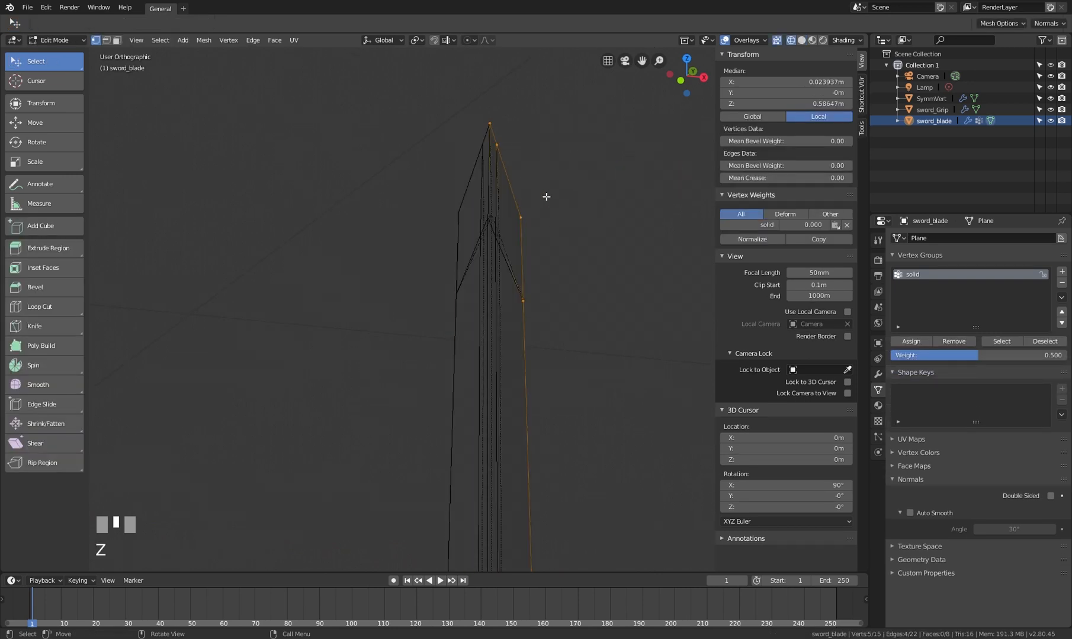
{"action": "key", "text": "2"}
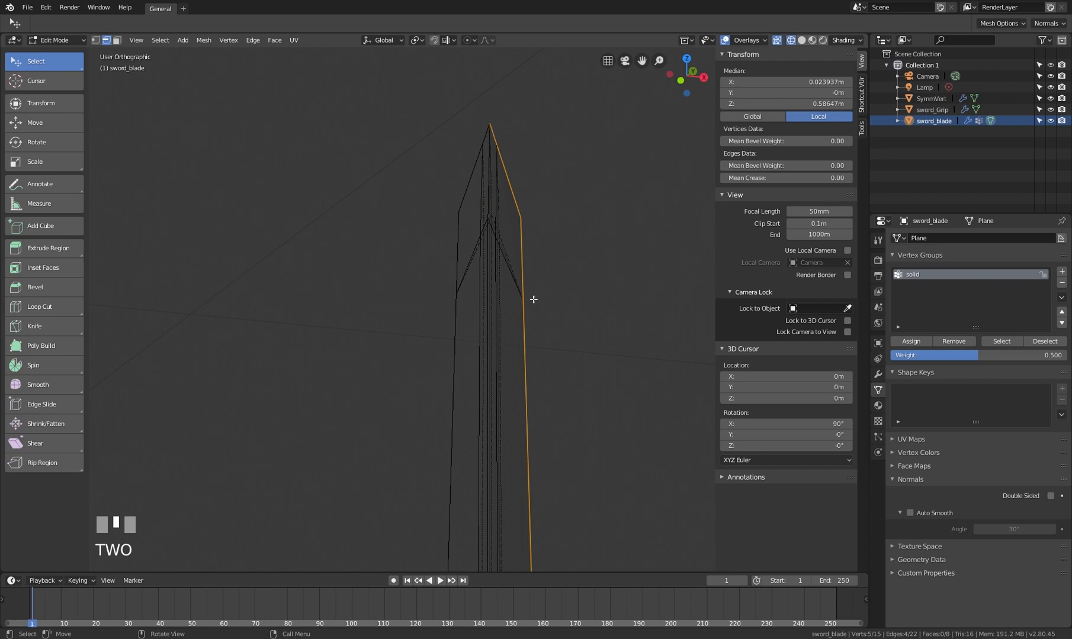
{"action": "scroll", "coordinate": [533, 299], "scroll_direction": "down", "scroll_amount": 4}
{"action": "middle_click_drag", "start_coordinate": [546, 356], "coordinate": [532, 171], "text": "shift"}
{"action": "middle_click_drag", "start_coordinate": [544, 217], "coordinate": [545, 299], "text": "shift"}
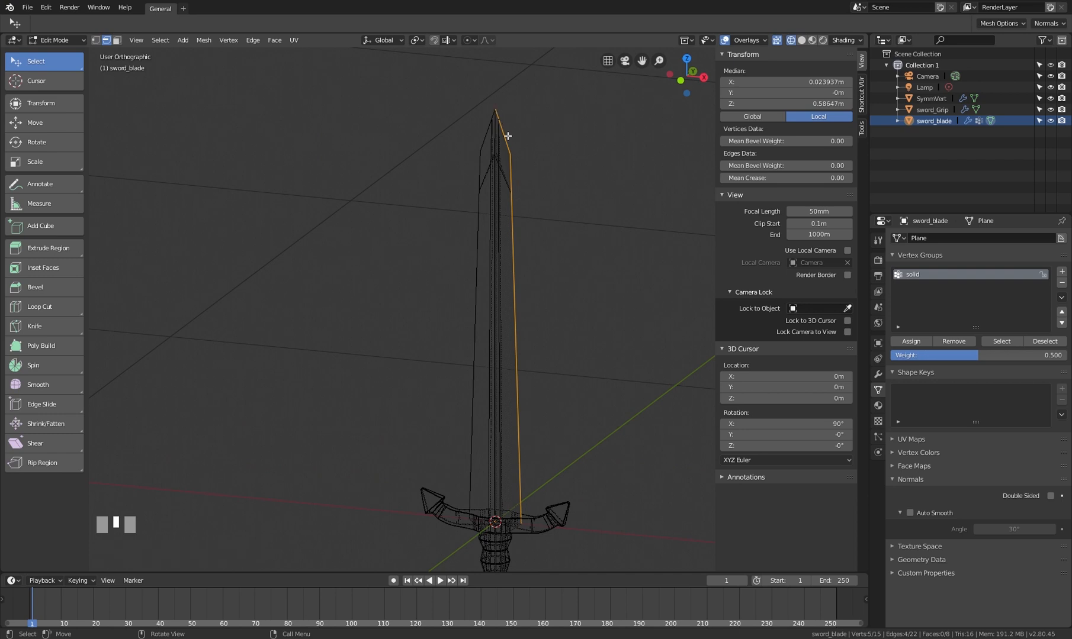
{"action": "right_click", "coordinate": [514, 283]}
{"action": "key", "text": "z"}
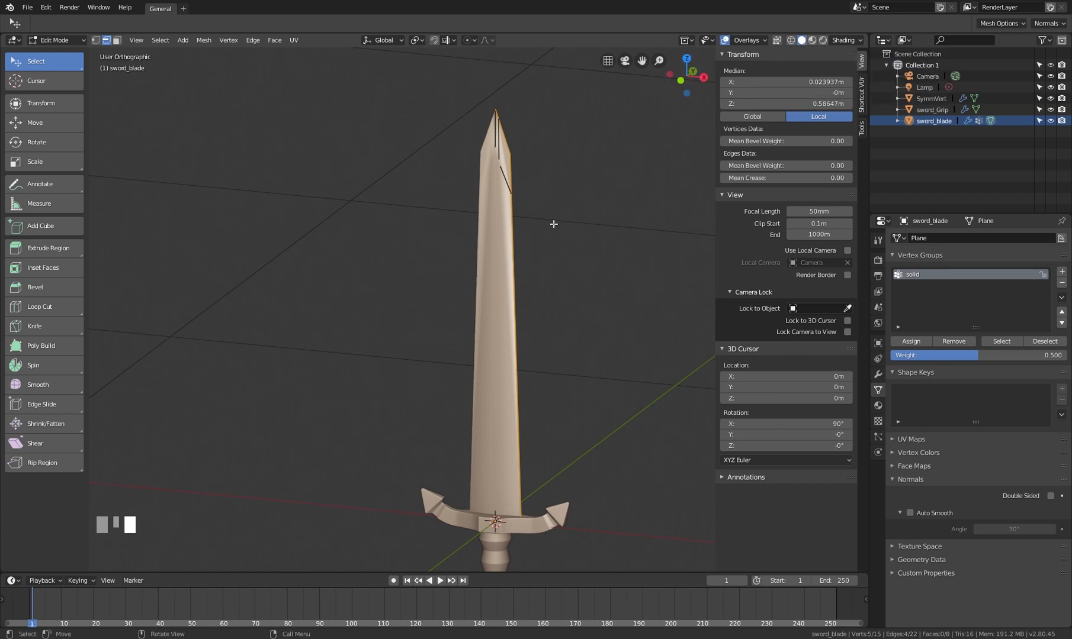
{"action": "right_click", "coordinate": [510, 302]}
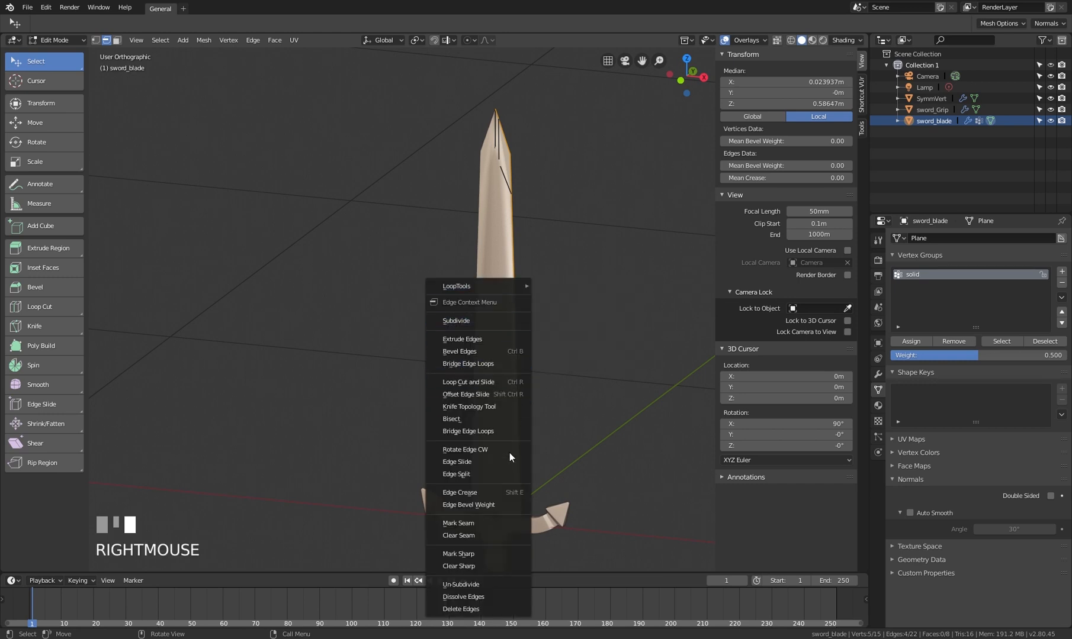
{"action": "left_click", "coordinate": [479, 554]}
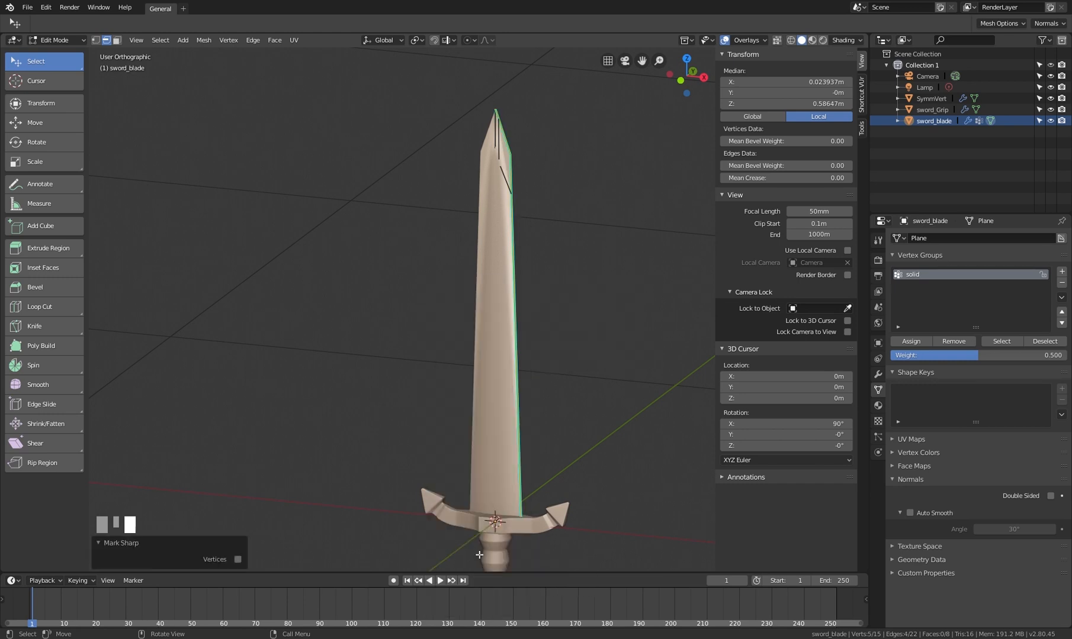
Compare the blade in Edit and Object Mode and examine the shading along its sharp-marked cutting edge
{"action": "key", "text": "Tab"}
{"action": "key", "text": "Tab"}
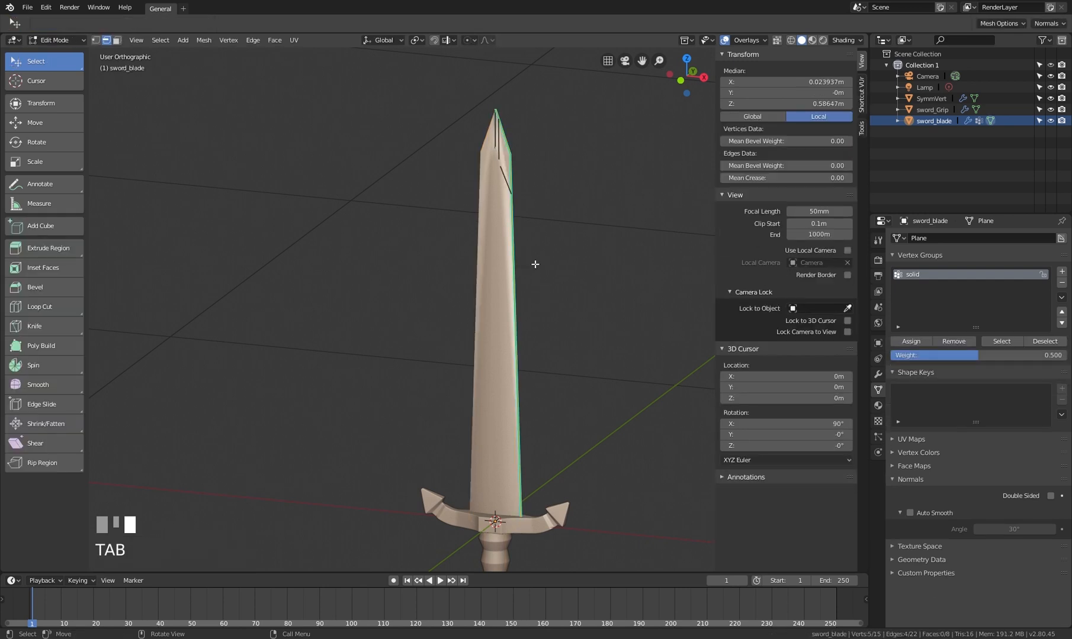
{"action": "key", "text": "Tab"}
{"action": "key", "text": "Tab"}
{"action": "key", "text": "Tab"}
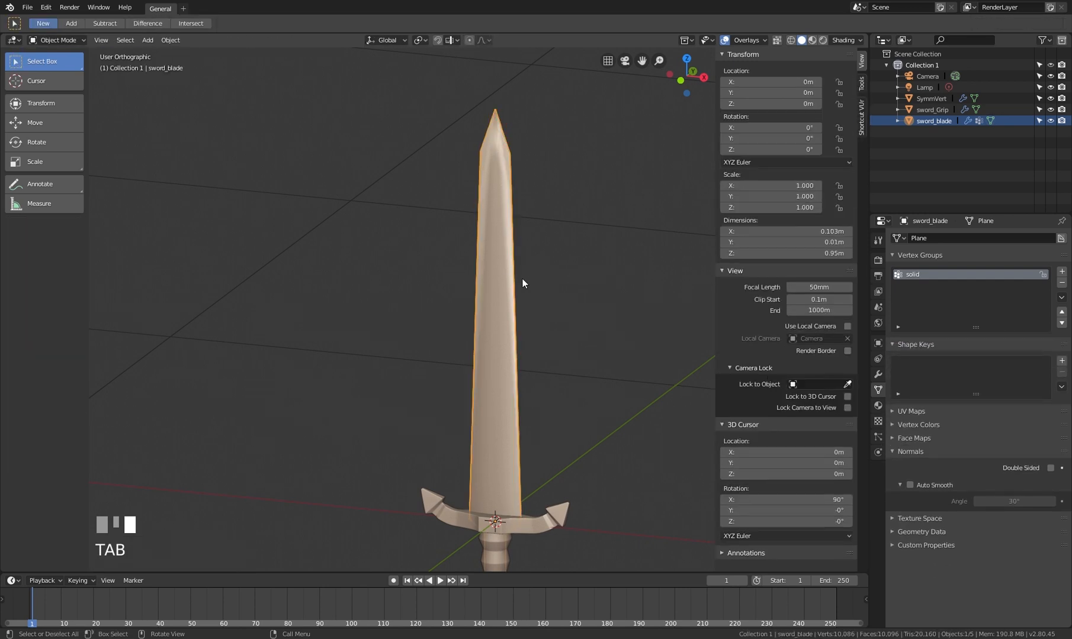
{"action": "middle_click_drag", "start_coordinate": [524, 283], "coordinate": [521, 193]}
{"action": "scroll", "coordinate": [521, 193], "scroll_direction": "up", "scroll_amount": 3}
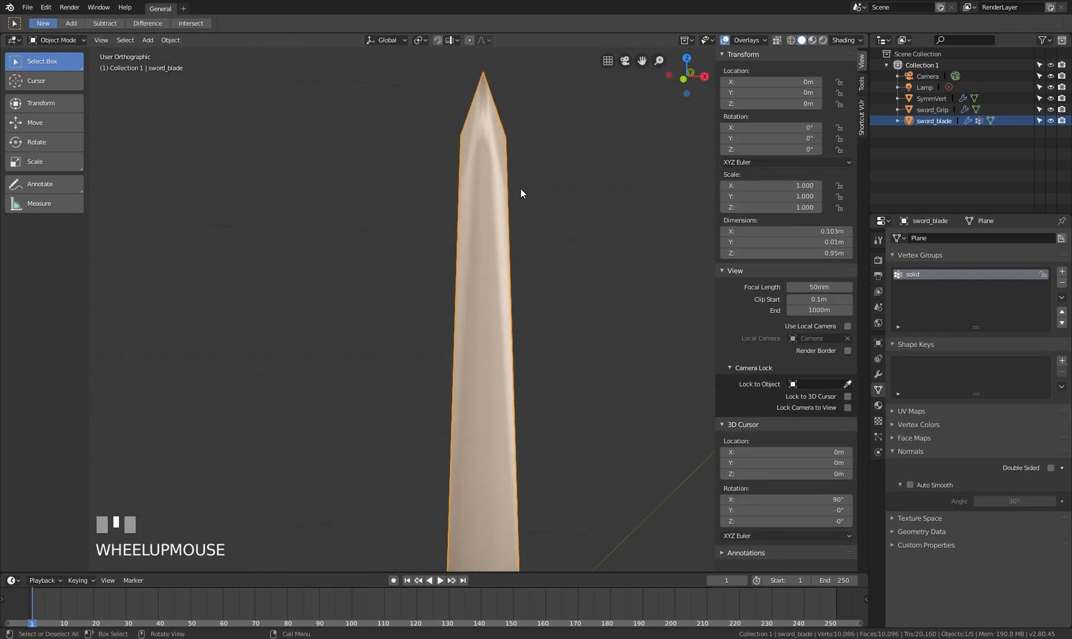
Select the blade's centre line edges from tip to crossguard in wireframe and mark them sharp
{"action": "key", "text": "Tab"}
{"action": "key", "text": "z"}
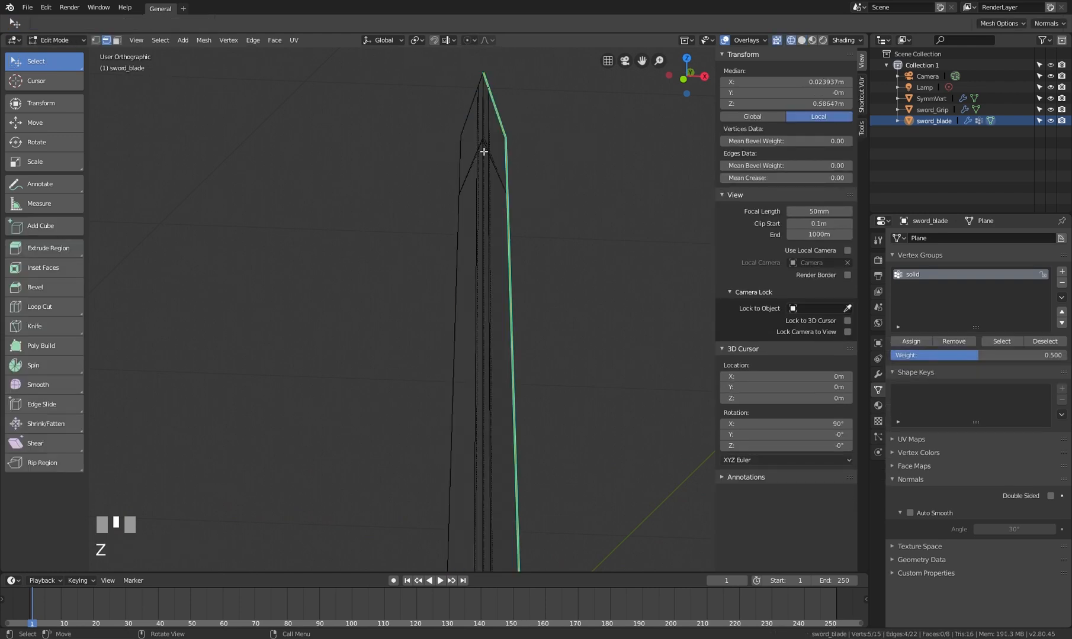
{"action": "scroll", "coordinate": [490, 146], "scroll_direction": "up", "scroll_amount": 2}
{"action": "left_click", "coordinate": [483, 98]}
{"action": "middle_click_drag", "start_coordinate": [502, 227], "coordinate": [516, 467], "text": "shift"}
{"action": "left_click", "coordinate": [492, 471], "text": "shift"}
{"action": "scroll", "coordinate": [545, 423], "scroll_direction": "up", "scroll_amount": 1}
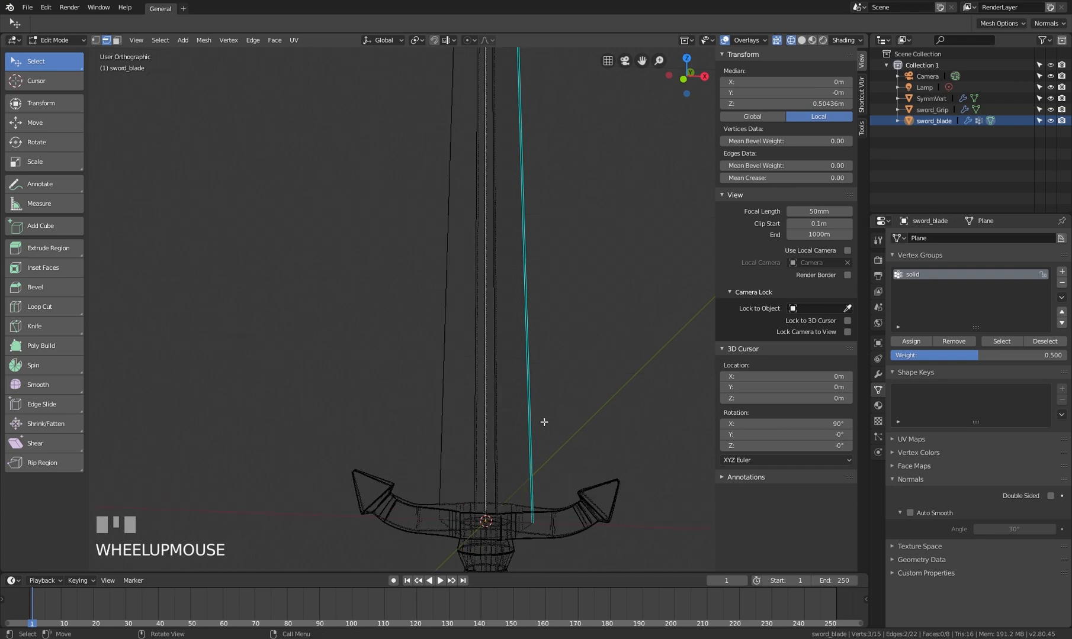
{"action": "scroll", "coordinate": [532, 308], "scroll_direction": "down", "scroll_amount": 1}
{"action": "middle_click_drag", "start_coordinate": [529, 268], "coordinate": [552, 347], "text": "shift"}
{"action": "key", "text": "z"}
{"action": "right_click", "coordinate": [505, 336]}
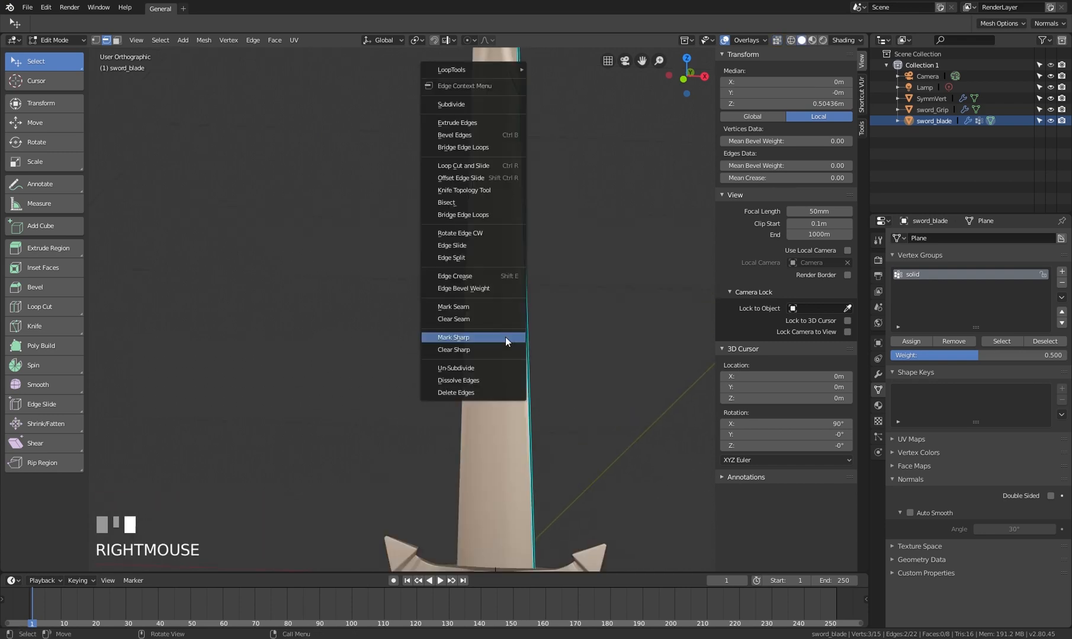
{"action": "left_click", "coordinate": [498, 337]}
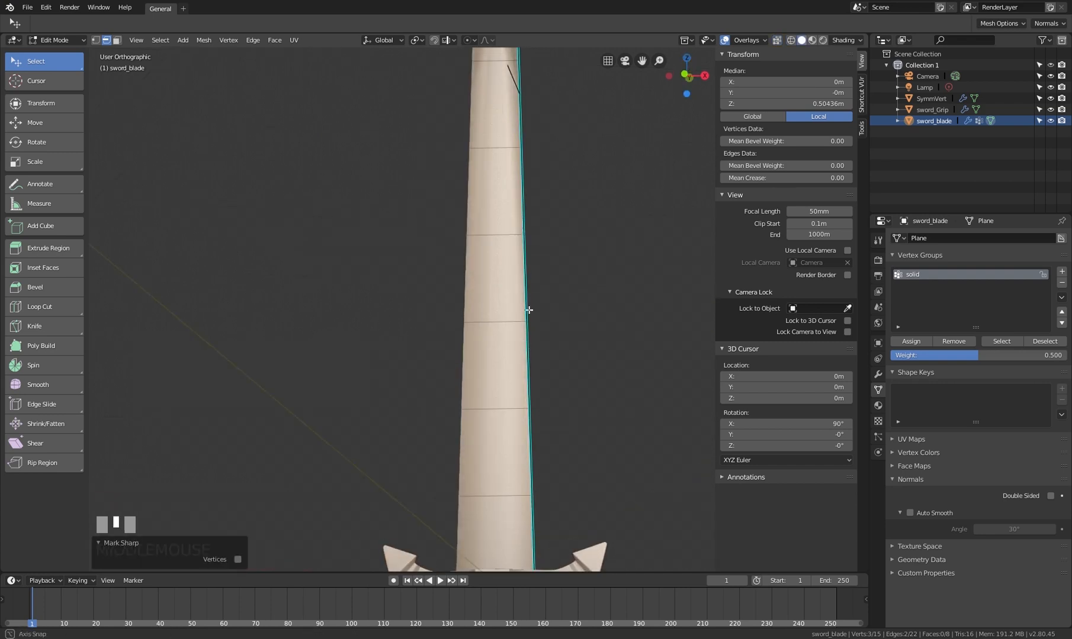
{"action": "scroll", "coordinate": [508, 290], "scroll_direction": "down", "scroll_amount": 2}
{"action": "scroll", "coordinate": [508, 290], "scroll_direction": "up", "scroll_amount": 3}
{"action": "middle_click_drag", "start_coordinate": [508, 290], "coordinate": [536, 263]}
{"action": "left_click", "coordinate": [534, 194]}
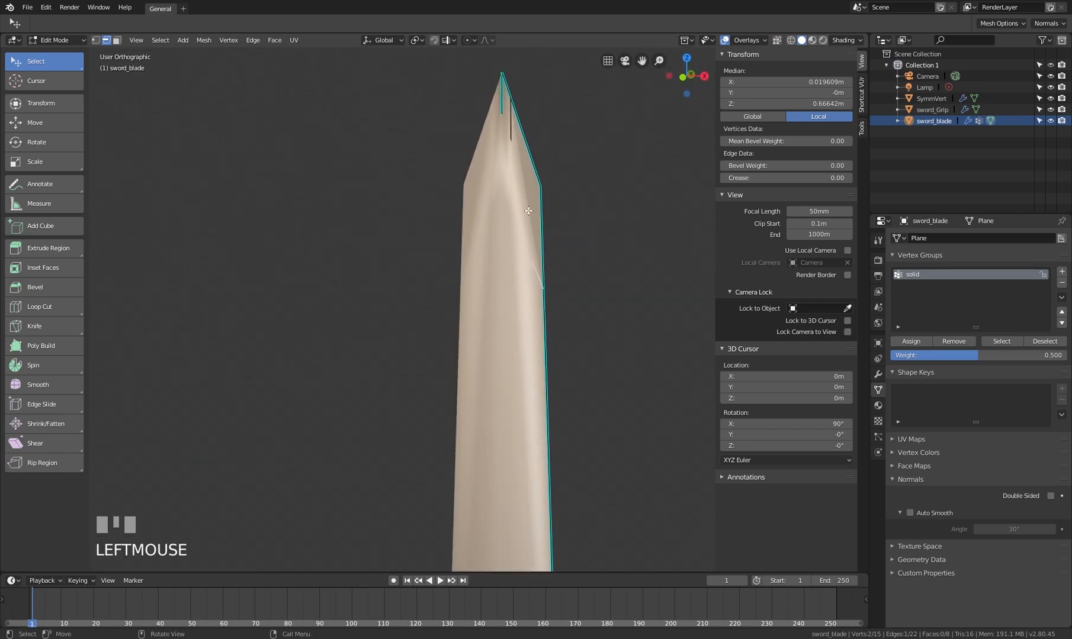
{"action": "middle_click", "coordinate": [528, 211]}
{"action": "key", "text": "z"}
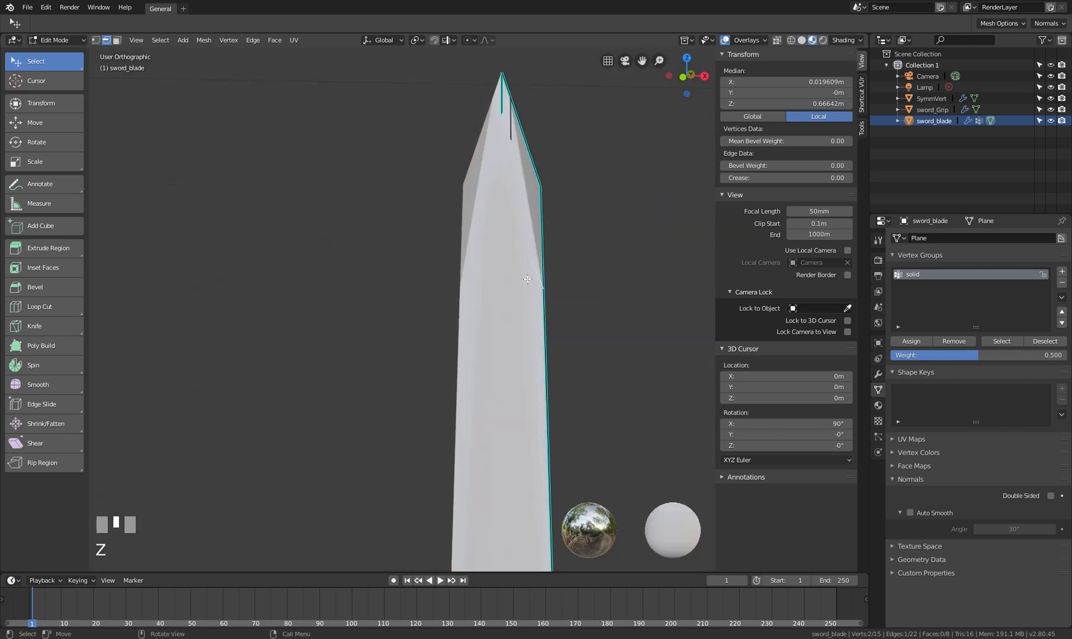
Select the short diagonal edge near the tip and the long edge beside the blade's centre line, and mark both sharp
{"action": "left_click", "coordinate": [517, 207]}
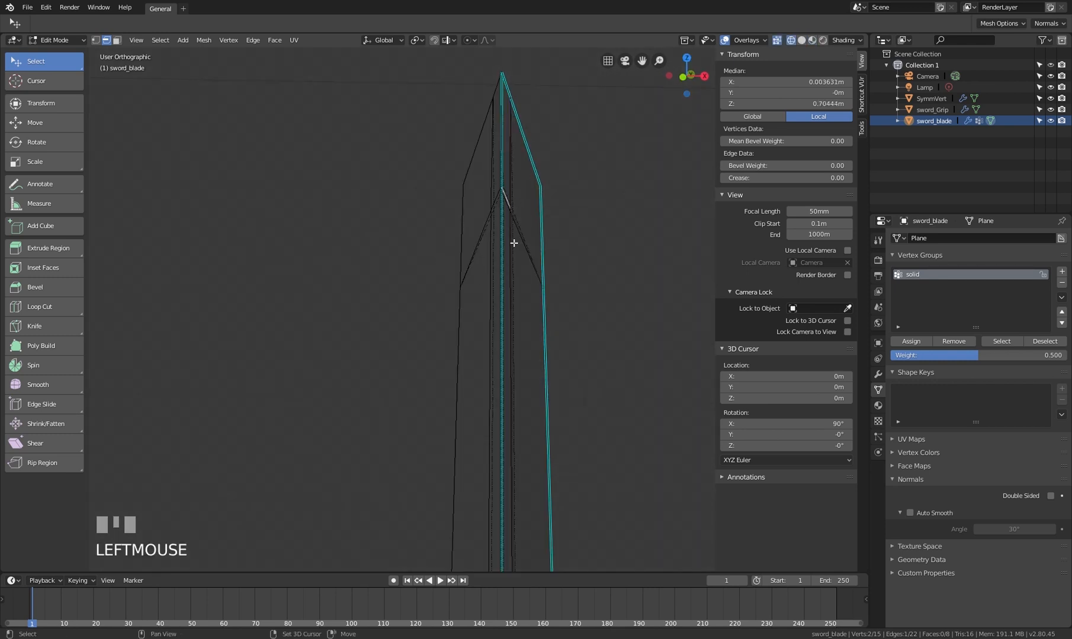
{"action": "left_click", "coordinate": [513, 243], "text": "shift"}
{"action": "middle_click_drag", "start_coordinate": [541, 342], "coordinate": [513, 368], "text": "shift"}
{"action": "left_click", "coordinate": [492, 348], "text": "shift"}
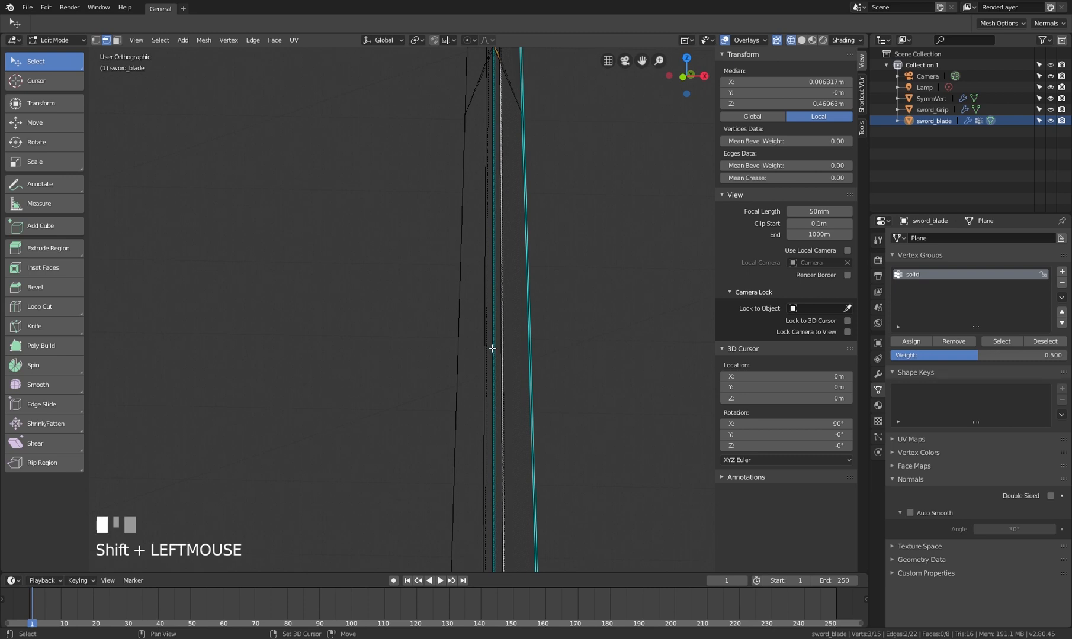
{"action": "left_click", "coordinate": [524, 158]}
{"action": "scroll", "coordinate": [521, 148], "scroll_direction": "down", "scroll_amount": 3}
{"action": "left_click", "coordinate": [519, 118]}
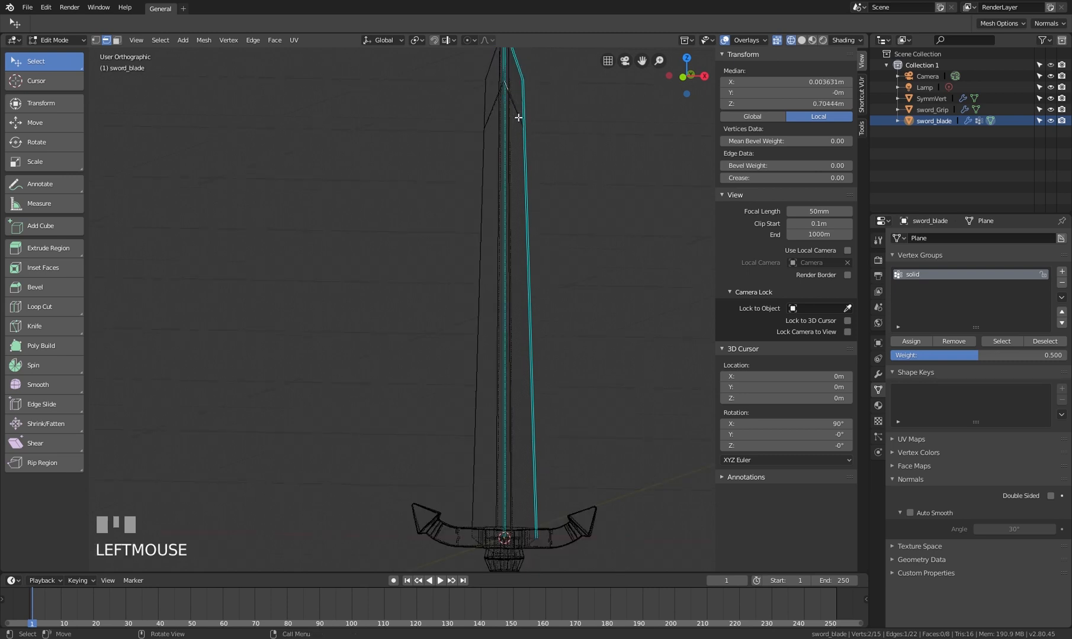
{"action": "left_click", "coordinate": [512, 284], "text": "shift"}
{"action": "key", "text": "z"}
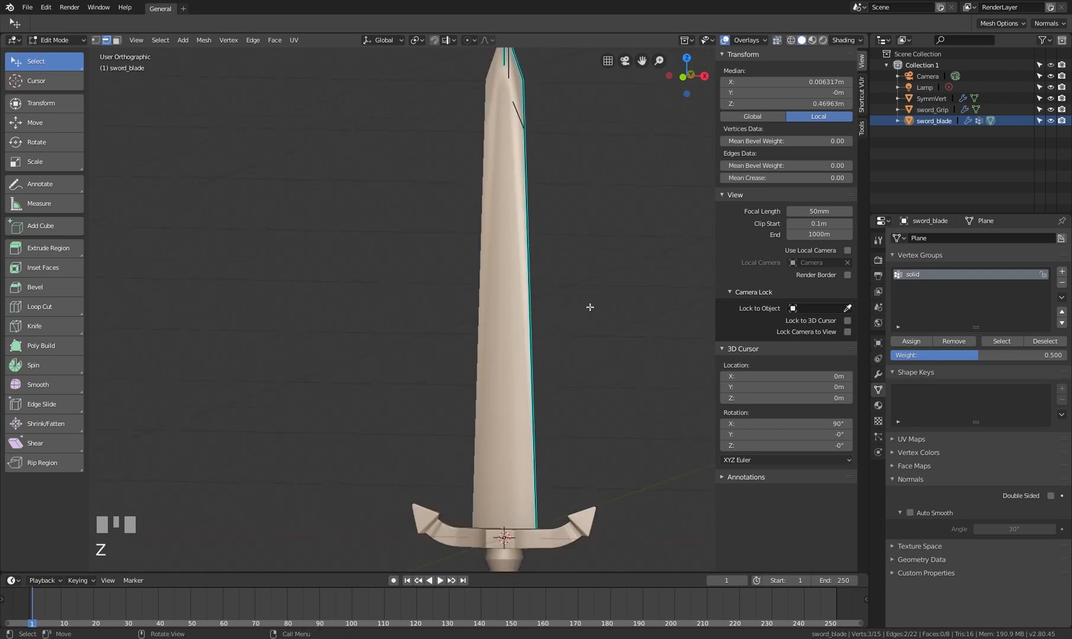
{"action": "right_click", "coordinate": [519, 313]}
{"action": "left_click", "coordinate": [510, 310]}
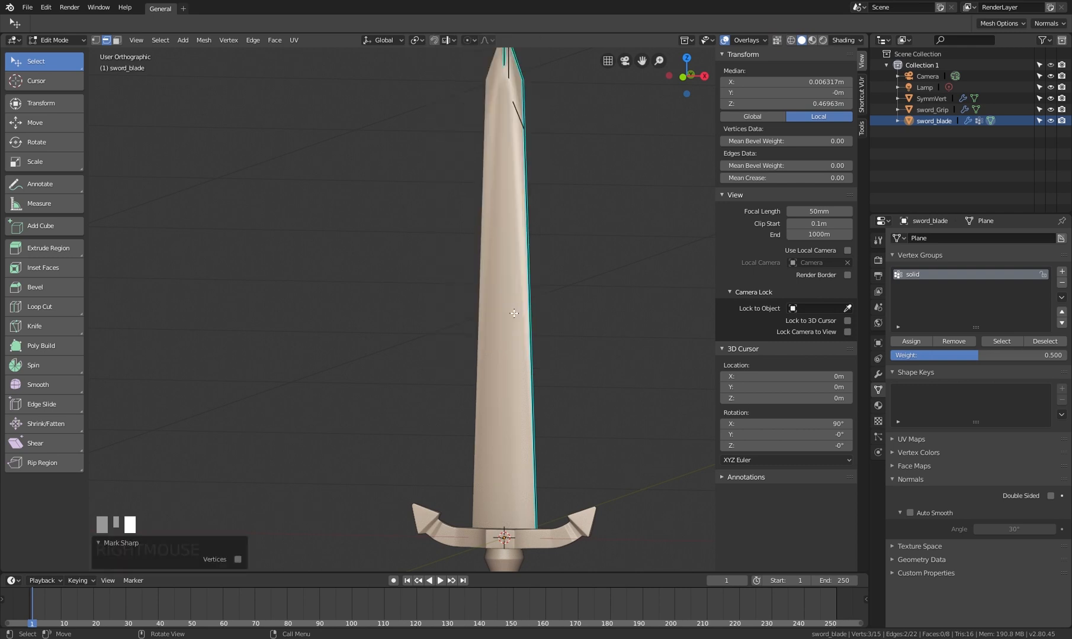
Return to Object Mode and check the smooth shading around the blade's tip
{"action": "middle_click_drag", "start_coordinate": [514, 204], "coordinate": [506, 253], "text": "shift"}
{"action": "scroll", "coordinate": [515, 238], "scroll_direction": "up", "scroll_amount": 2}
{"action": "key", "text": "Tab"}
{"action": "scroll", "coordinate": [527, 244], "scroll_direction": "down", "scroll_amount": 1}
{"action": "scroll", "coordinate": [503, 251], "scroll_direction": "down", "scroll_amount": 1}
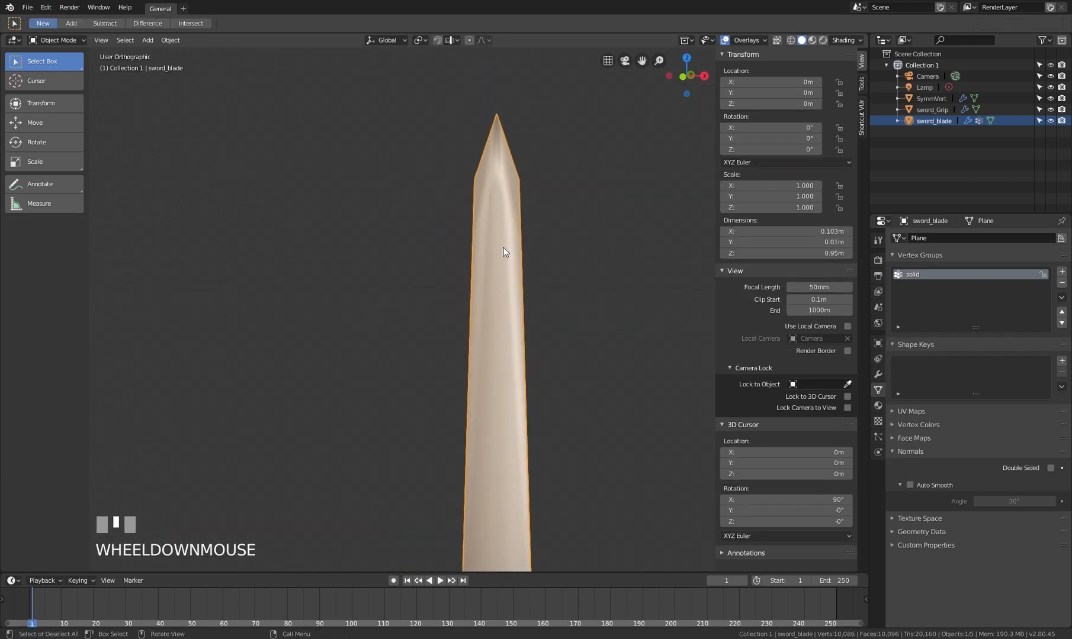
{"action": "middle_click_drag", "start_coordinate": [525, 208], "coordinate": [504, 182]}
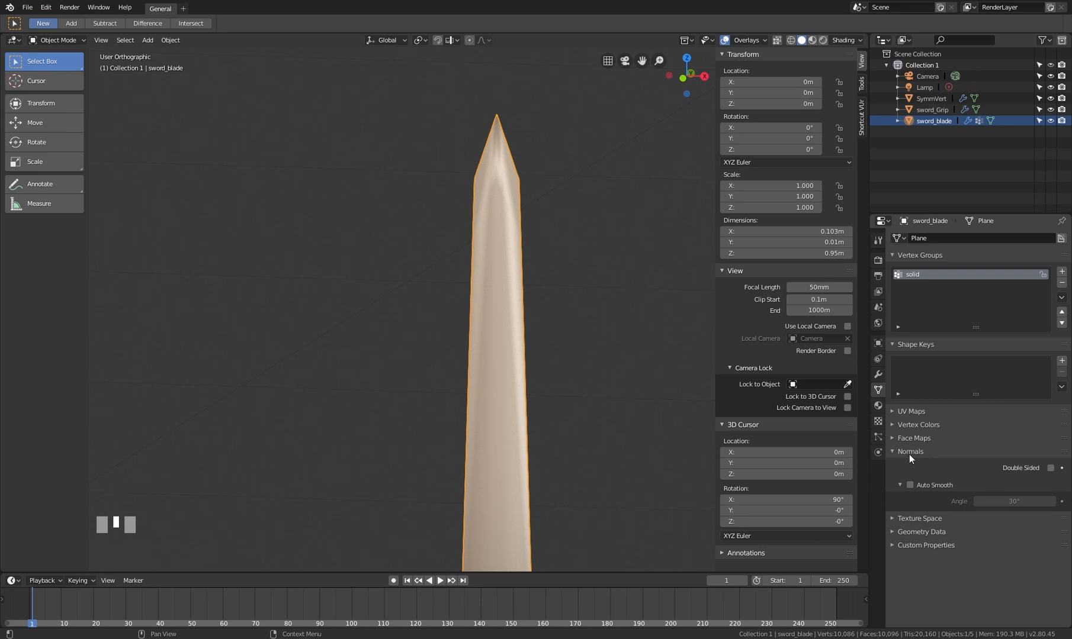
Switch Auto Smooth on and off for the blade and compare its shading around the tip
{"action": "left_click", "coordinate": [910, 485]}
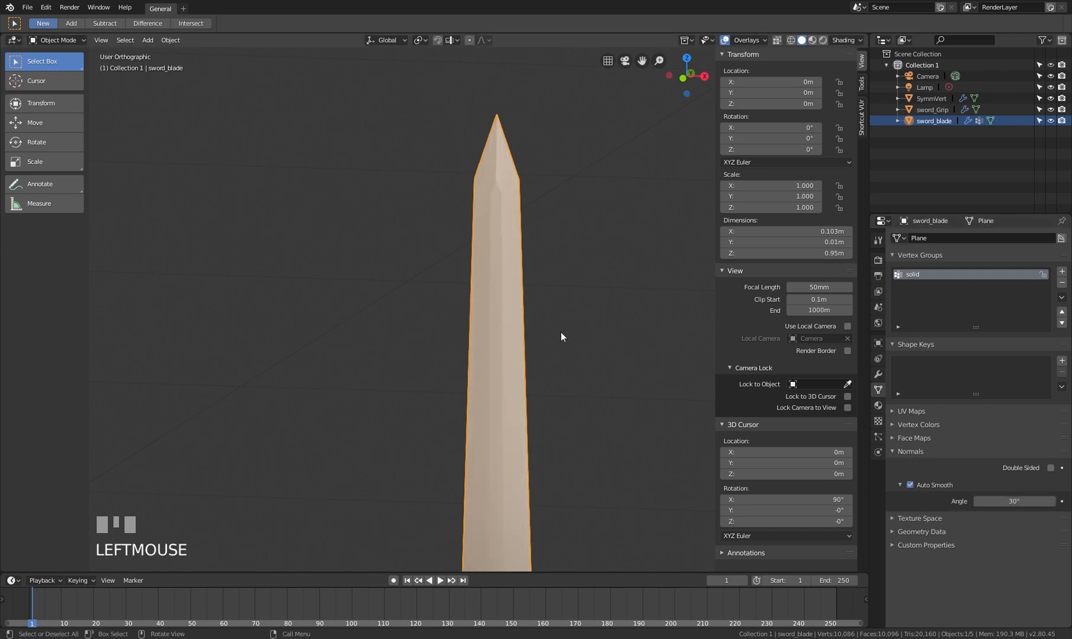
{"action": "mouse_move", "coordinate": [527, 248]}
{"action": "middle_mouse_down"}
{"action": "mouse_move", "coordinate": [531, 230]}
{"action": "mouse_move", "coordinate": [545, 230]}
{"action": "mouse_move", "coordinate": [558, 253]}
{"action": "middle_mouse_up"}
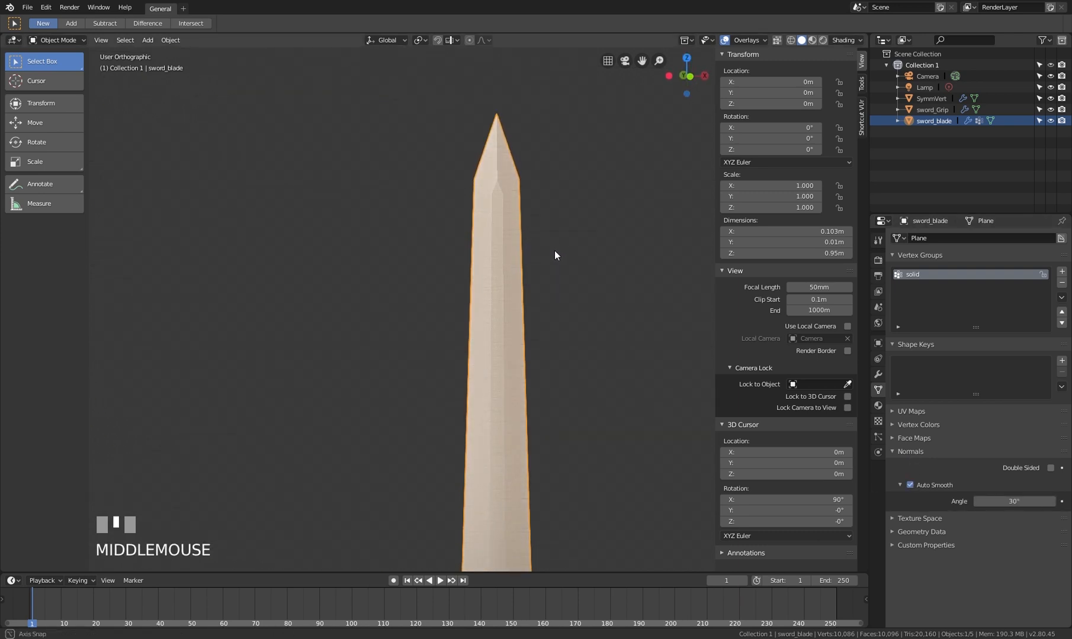
{"action": "left_click", "coordinate": [910, 485]}
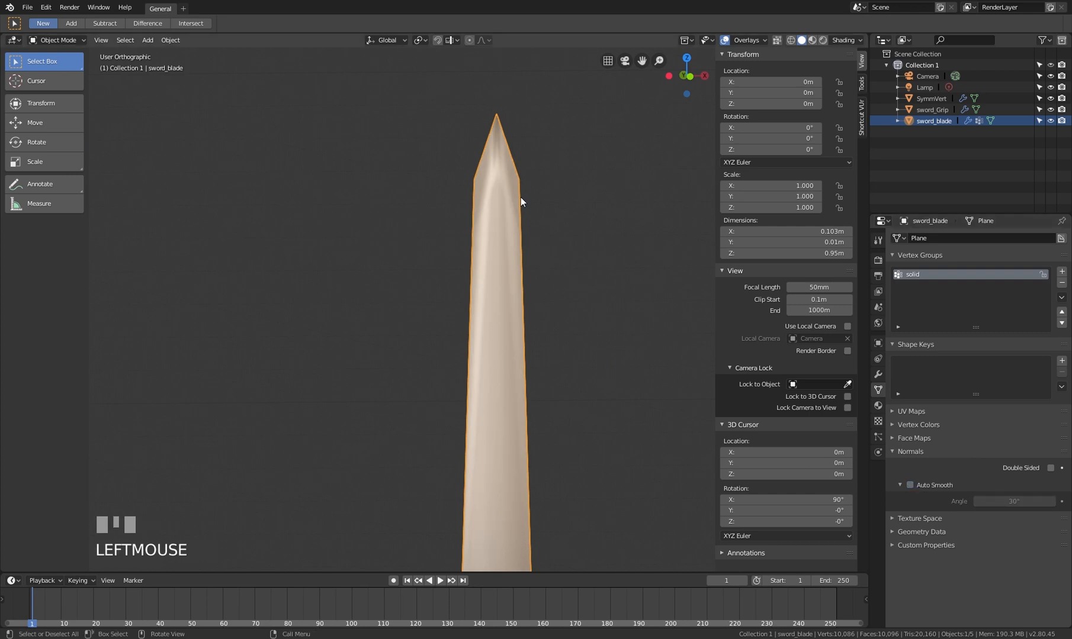
{"action": "key", "text": "Tab"}
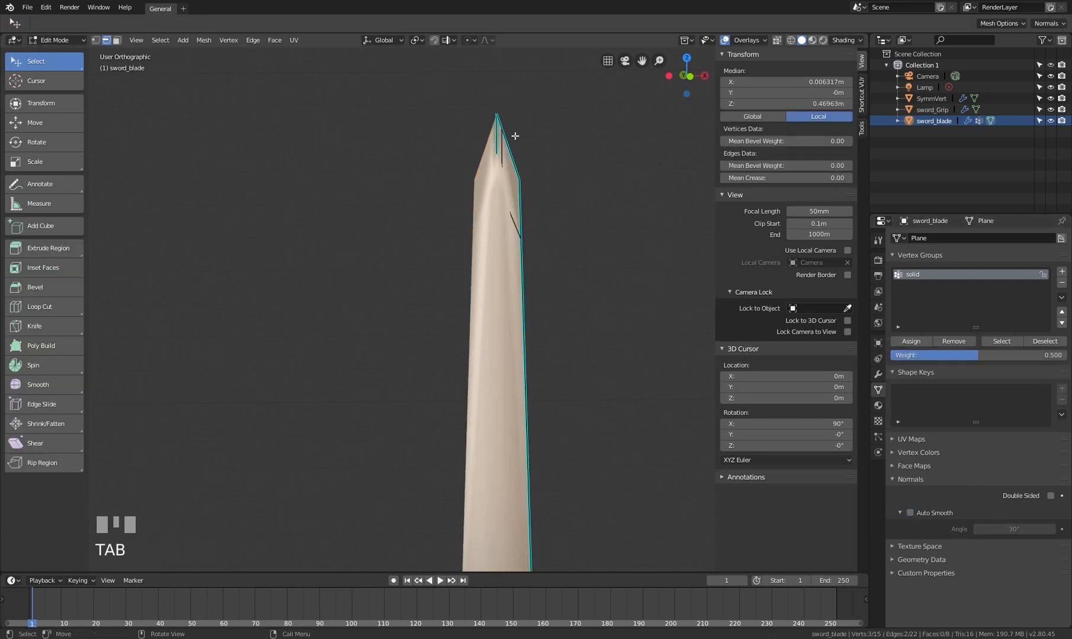
{"action": "key", "text": "Tab"}
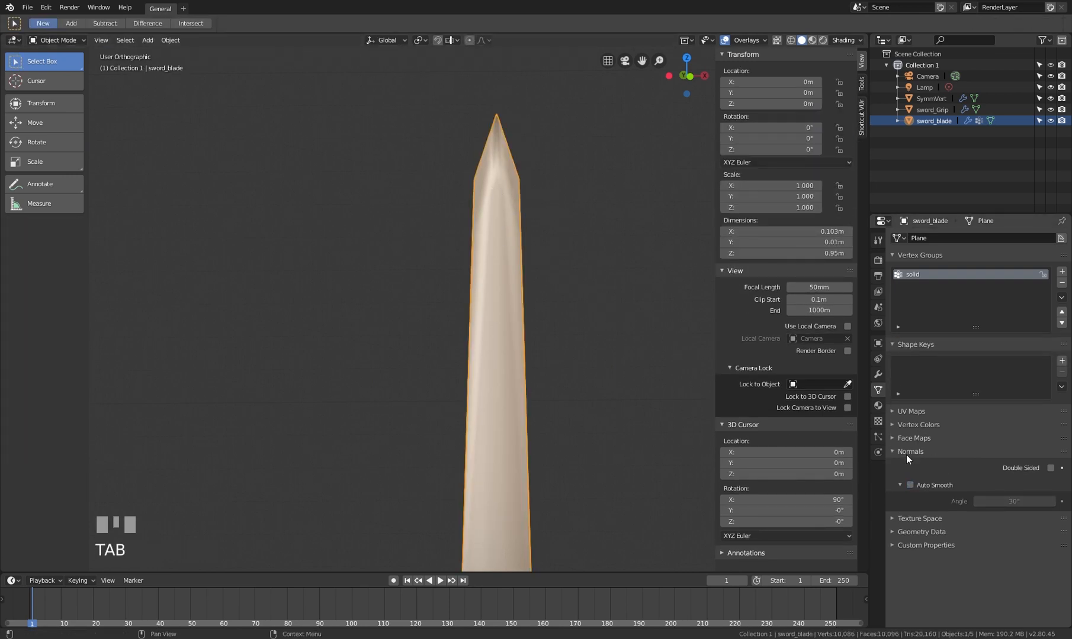
{"action": "left_click", "coordinate": [500, 222]}
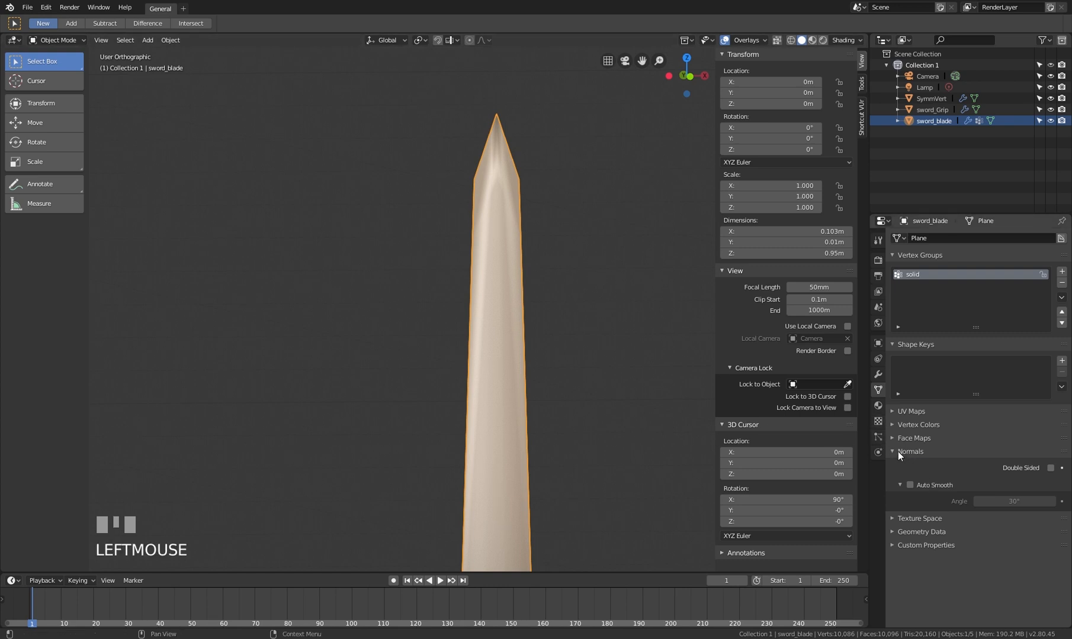
Enable Auto Smooth for the blade's normals and set its angle to 90°
{"action": "left_click", "coordinate": [910, 485]}
{"action": "mouse_move", "coordinate": [590, 334]}
{"action": "middle_mouse_down"}
{"action": "mouse_move", "coordinate": [492, 263]}
{"action": "mouse_move", "coordinate": [454, 274]}
{"action": "mouse_move", "coordinate": [519, 288]}
{"action": "middle_mouse_up"}
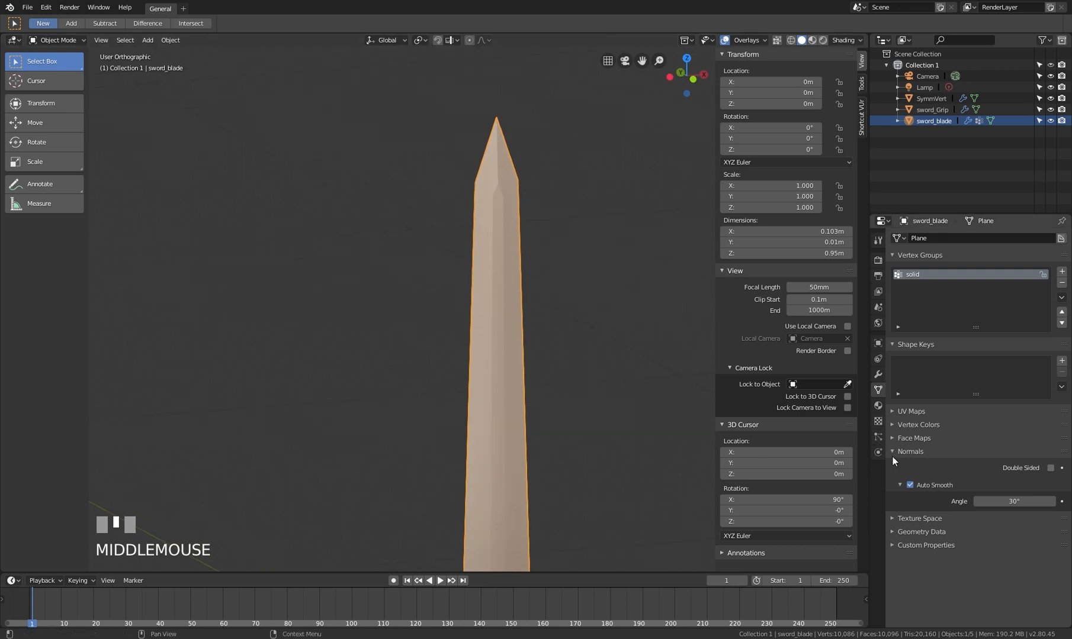
{"action": "left_click", "coordinate": [1013, 502]}
{"action": "type", "text": "90"}
{"action": "key", "text": "KP_Enter"}
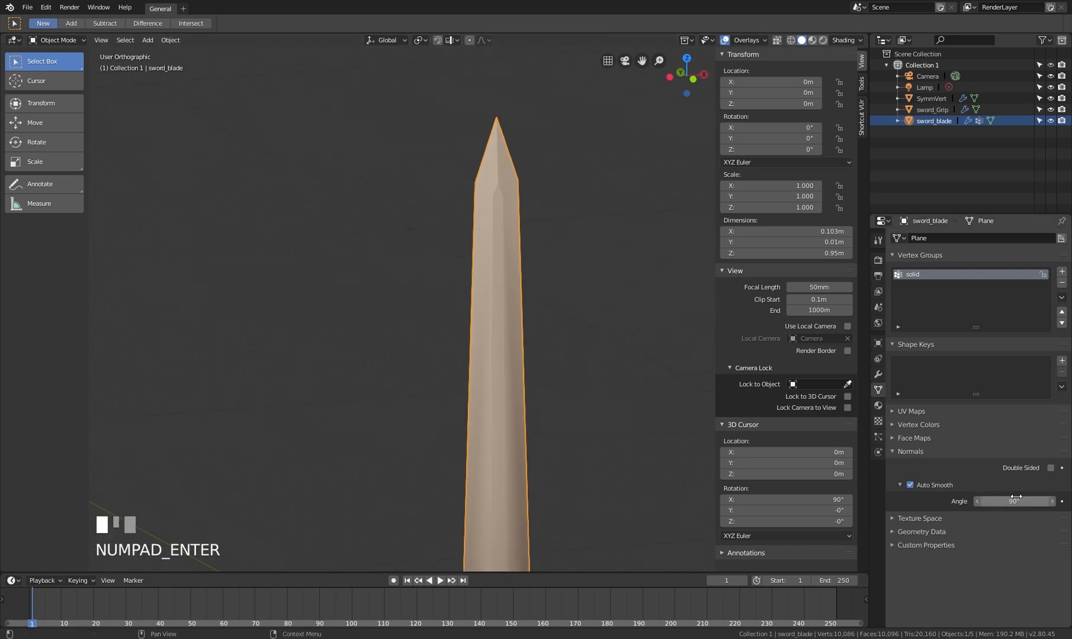
Look down to the base of the blade and isolate the blade in local view
{"action": "middle_click_drag", "start_coordinate": [502, 248], "coordinate": [469, 337], "text": "shift"}
{"action": "scroll", "coordinate": [495, 399], "scroll_direction": "down", "scroll_amount": 2}
{"action": "scroll", "coordinate": [476, 376], "scroll_direction": "up", "scroll_amount": 3}
{"action": "middle_click_drag", "start_coordinate": [477, 376], "coordinate": [472, 360]}
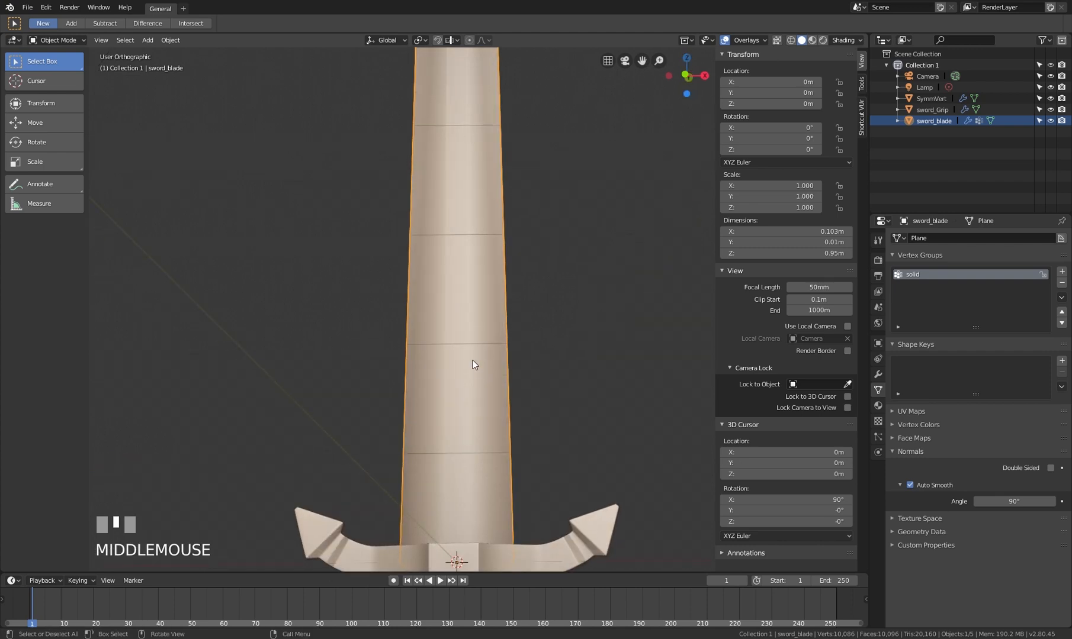
{"action": "key", "text": "KP_Divide"}
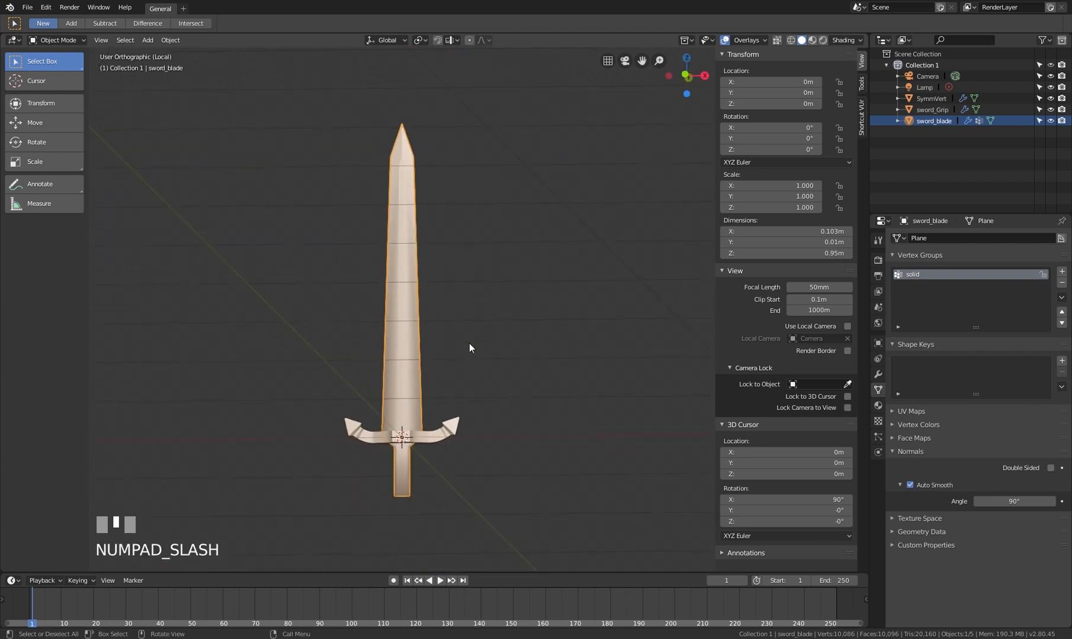
{"action": "key", "text": "KP_Divide"}
{"action": "left_click", "coordinate": [471, 342]}
{"action": "key", "text": "KP_Divide"}
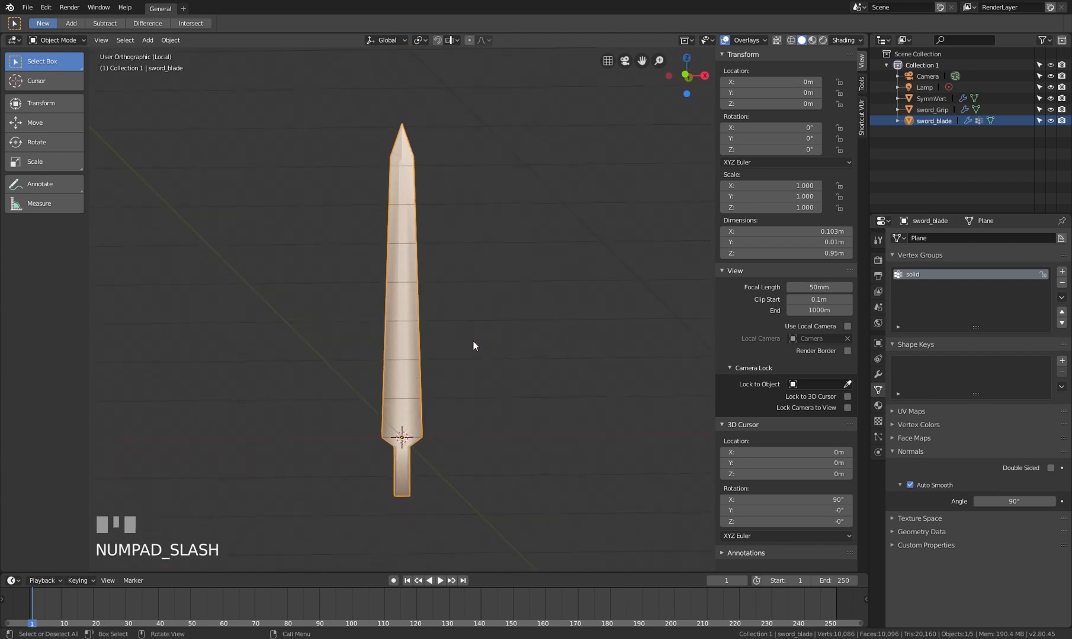
In Edit Mode wireframe, select the two short edges running from the blade's base centre to its outer corner and mark them sharp
{"action": "scroll", "coordinate": [423, 378], "scroll_direction": "up", "scroll_amount": 3}
{"action": "mouse_move", "coordinate": [423, 378]}
{"action": "middle_mouse_down", "text": "shift"}
{"action": "mouse_move", "coordinate": [446, 365]}
{"action": "mouse_move", "coordinate": [416, 390]}
{"action": "mouse_move", "coordinate": [434, 403]}
{"action": "mouse_move", "coordinate": [411, 425]}
{"action": "mouse_move", "coordinate": [460, 443]}
{"action": "mouse_move", "coordinate": [383, 376]}
{"action": "middle_mouse_up", "text": "shift"}
{"action": "key", "text": "Tab"}
{"action": "scroll", "coordinate": [434, 474], "scroll_direction": "up", "scroll_amount": 2}
{"action": "scroll", "coordinate": [434, 474], "scroll_direction": "up", "scroll_amount": 4}
{"action": "key", "text": "z"}
{"action": "left_click", "coordinate": [413, 366]}
{"action": "left_click", "coordinate": [390, 380], "text": "shift"}
{"action": "left_click", "coordinate": [425, 370], "text": "shift"}
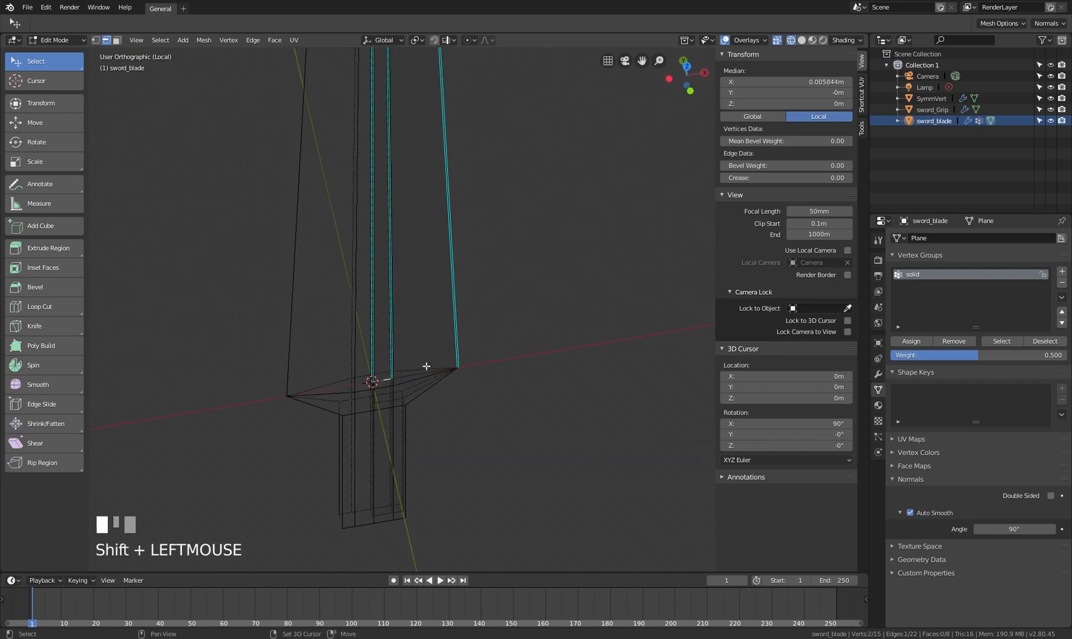
{"action": "right_click", "coordinate": [425, 378]}
{"action": "left_click", "coordinate": [424, 376]}
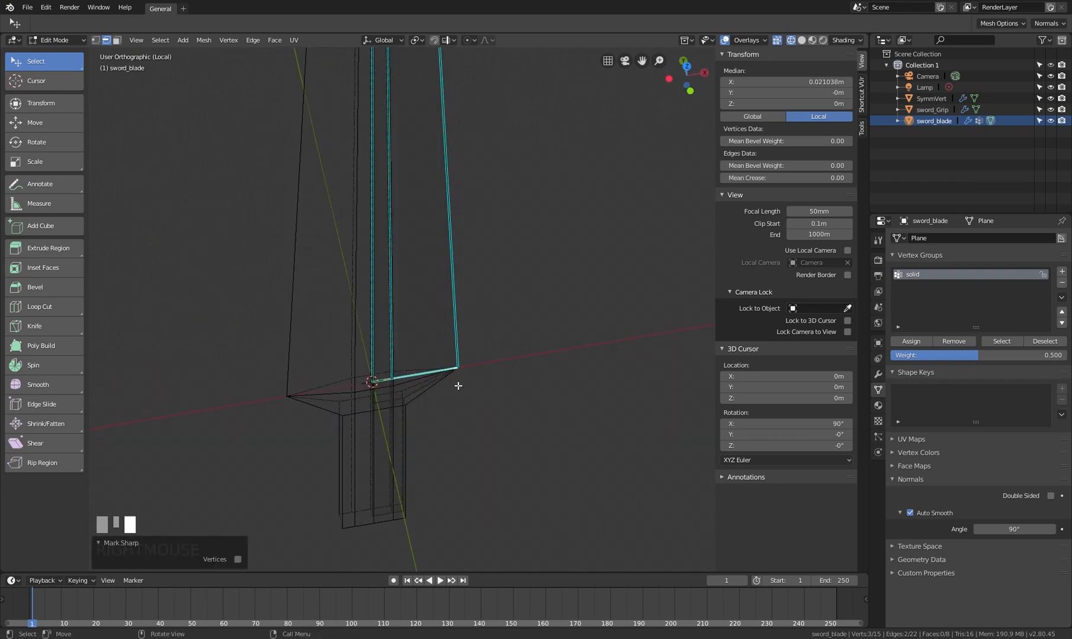
Return to solid shading and leave local view to show the whole sword
{"action": "key", "text": "z"}
{"action": "mouse_move", "coordinate": [550, 390]}
{"action": "middle_mouse_down"}
{"action": "mouse_move", "coordinate": [445, 366]}
{"action": "mouse_move", "coordinate": [395, 279]}
{"action": "mouse_move", "coordinate": [414, 251]}
{"action": "mouse_move", "coordinate": [495, 345]}
{"action": "middle_mouse_up"}
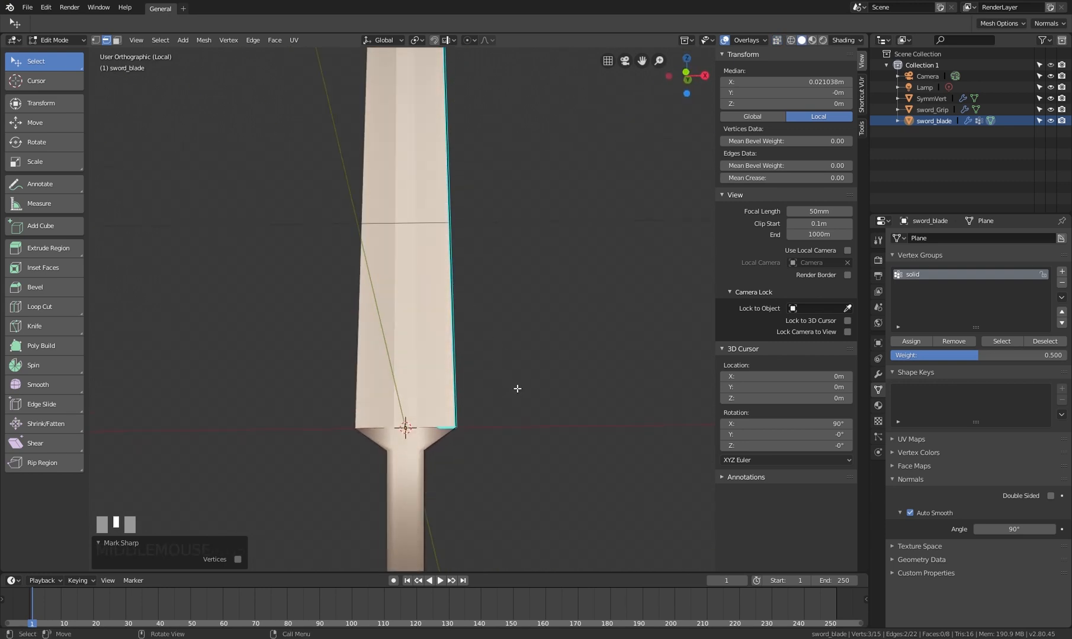
{"action": "key", "text": "KP_Divide"}
Examine the blade's shading between the tip and crossguard from several angles
{"action": "scroll", "coordinate": [522, 387], "scroll_direction": "down", "scroll_amount": 3}
{"action": "middle_click_drag", "start_coordinate": [522, 387], "coordinate": [481, 378]}
{"action": "middle_click_drag", "start_coordinate": [481, 378], "coordinate": [471, 388], "text": "shift"}
{"action": "middle_click_drag", "start_coordinate": [470, 341], "coordinate": [467, 377]}
{"action": "scroll", "coordinate": [466, 377], "scroll_direction": "up", "scroll_amount": 2}
{"action": "scroll", "coordinate": [484, 425], "scroll_direction": "down", "scroll_amount": 3}
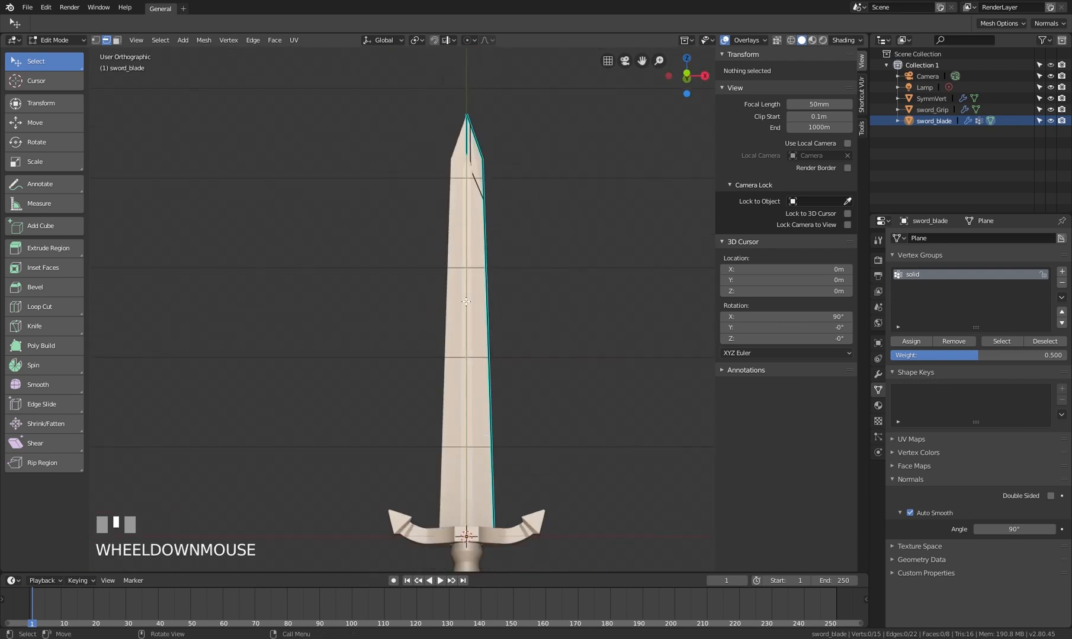
{"action": "middle_click_drag", "start_coordinate": [483, 425], "coordinate": [462, 308]}
{"action": "scroll", "coordinate": [470, 422], "scroll_direction": "up", "scroll_amount": 2}
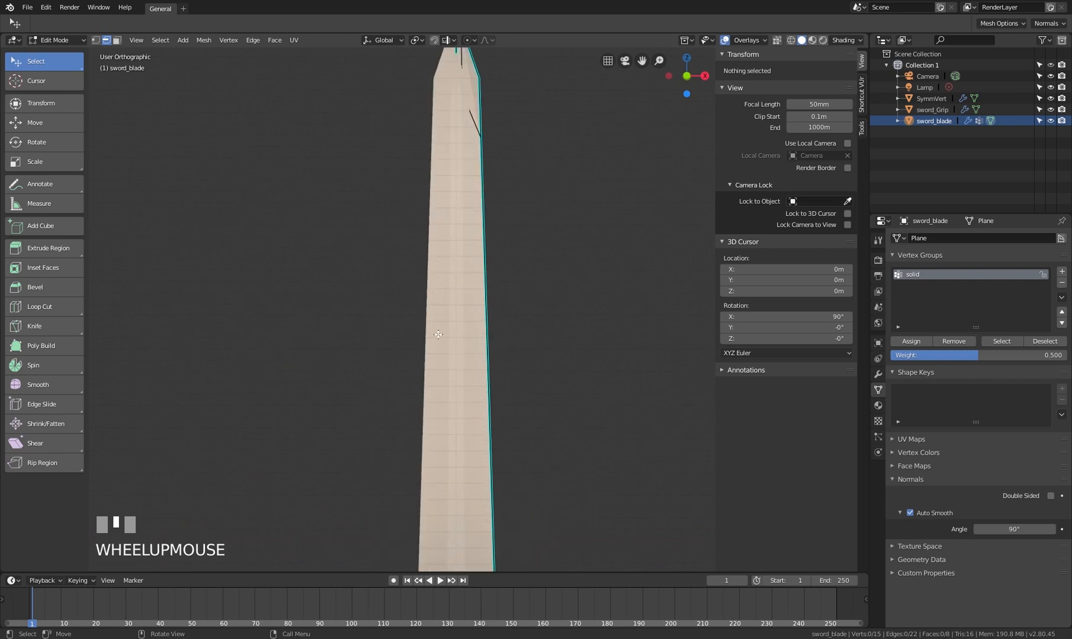
{"action": "middle_click_drag", "start_coordinate": [455, 305], "coordinate": [424, 327]}
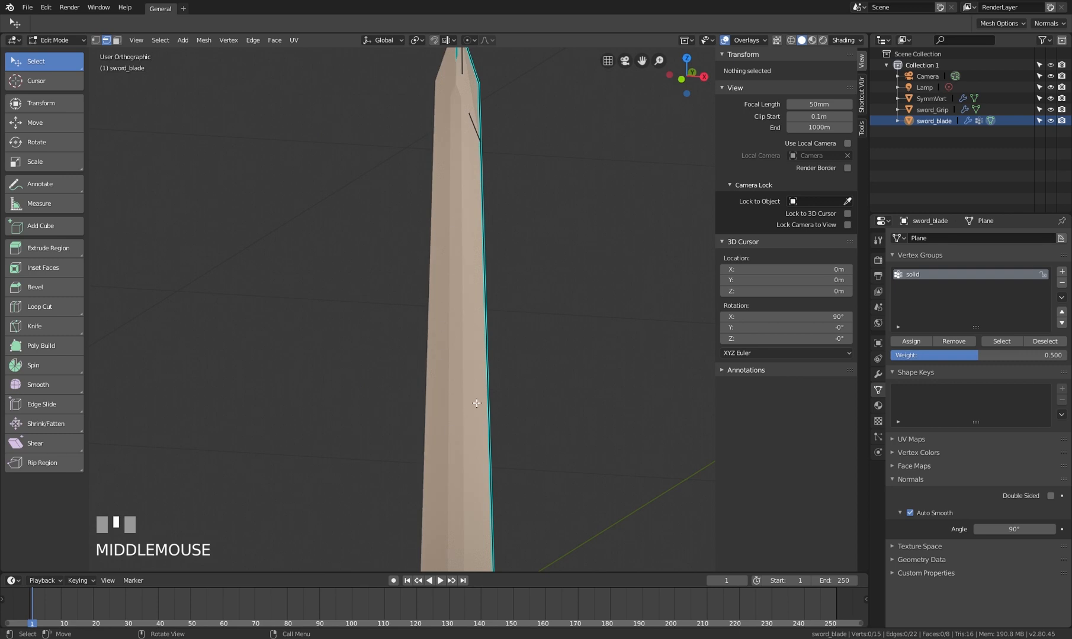
Select the blade's long centre edge in wireframe and inspect how the edges meet near the tip
{"action": "key", "text": "z"}
{"action": "scroll", "coordinate": [460, 305], "scroll_direction": "up", "scroll_amount": 3}
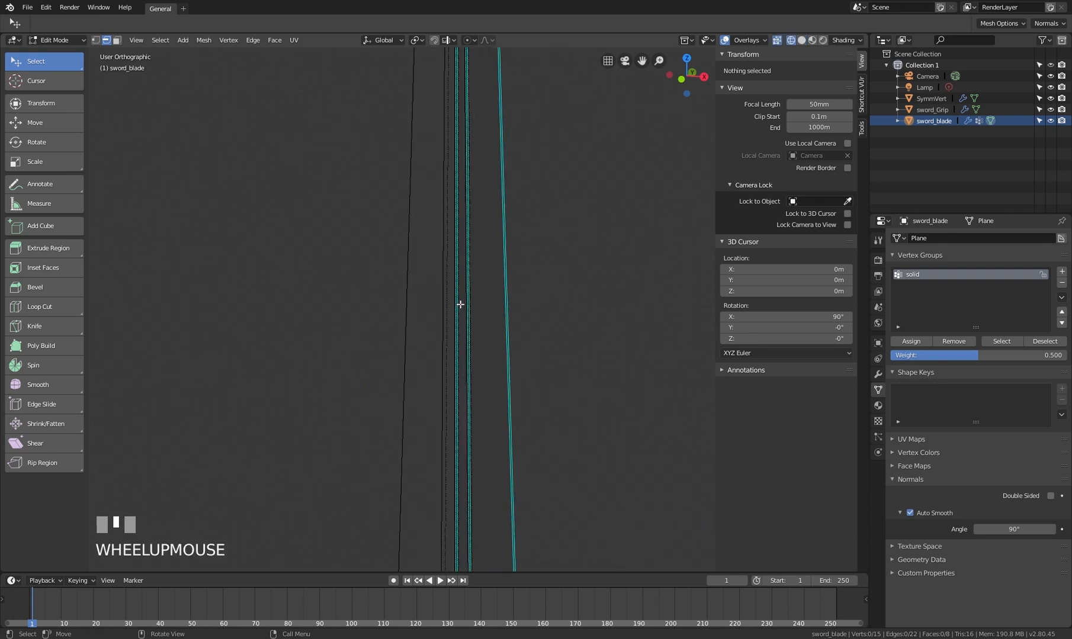
{"action": "left_click", "coordinate": [460, 304]}
{"action": "scroll", "coordinate": [464, 320], "scroll_direction": "down", "scroll_amount": 4}
{"action": "scroll", "coordinate": [450, 355], "scroll_direction": "up", "scroll_amount": 3, "text": "shift"}
{"action": "scroll", "coordinate": [472, 177], "scroll_direction": "up", "scroll_amount": 4}
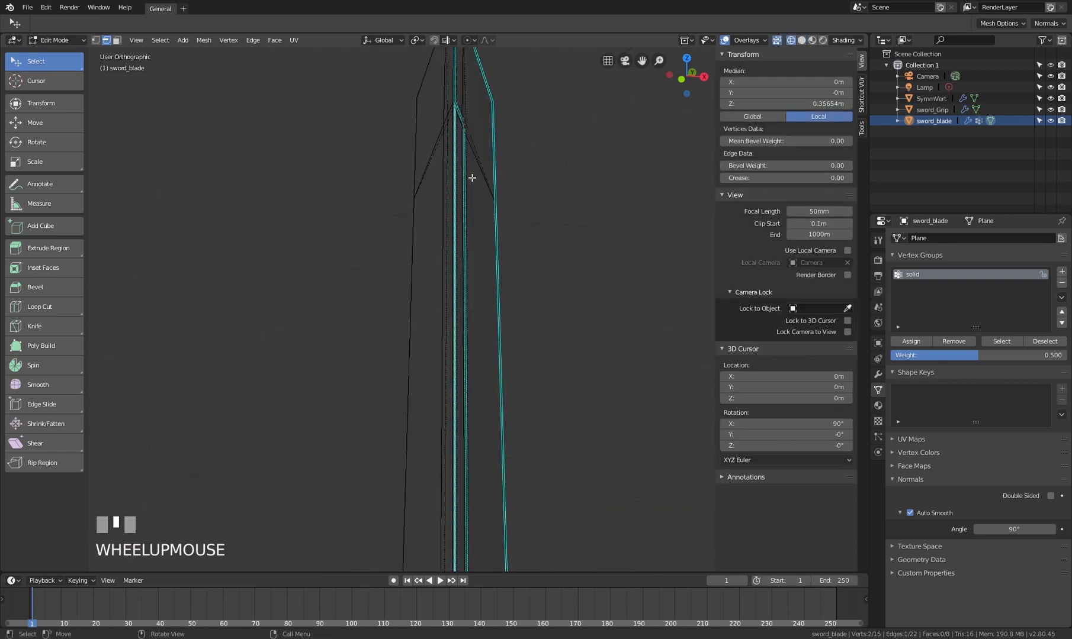
{"action": "middle_click_drag", "start_coordinate": [472, 178], "coordinate": [454, 231]}
{"action": "middle_click_drag", "start_coordinate": [454, 231], "coordinate": [461, 292], "text": "shift"}
{"action": "scroll", "coordinate": [461, 292], "scroll_direction": "up", "scroll_amount": 3}
{"action": "middle_click_drag", "start_coordinate": [469, 190], "coordinate": [426, 251]}
{"action": "scroll", "coordinate": [462, 421], "scroll_direction": "down", "scroll_amount": 3}
{"action": "scroll", "coordinate": [433, 327], "scroll_direction": "down", "scroll_amount": 3, "text": "shift"}
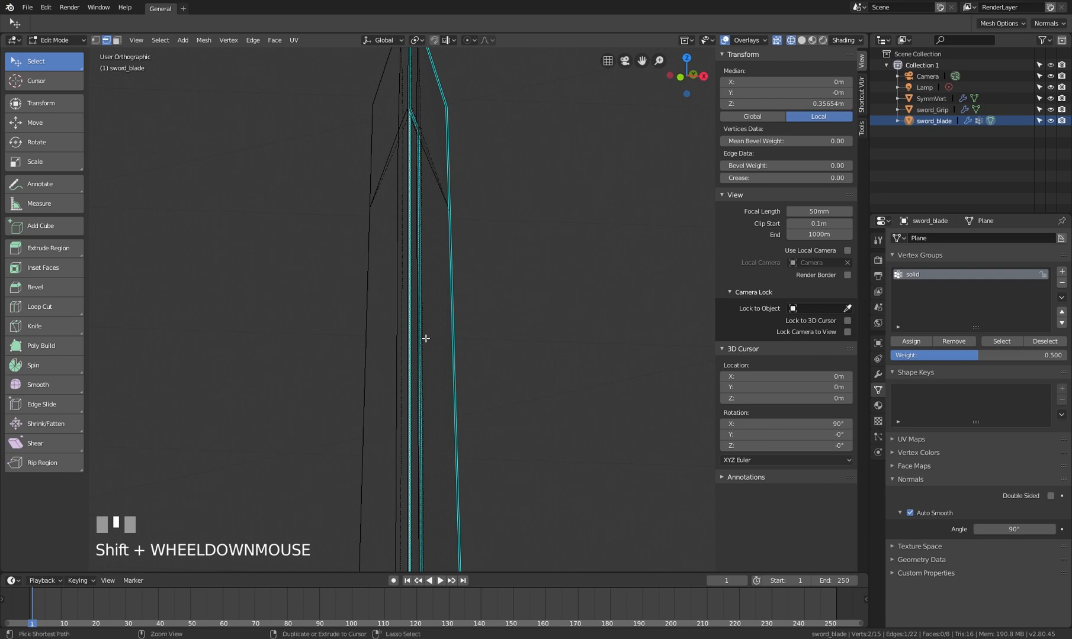
Add one loop cut across the blade and slide it close to the diagonal edge below the tip, at a factor of 0.956
{"action": "key", "text": "ctrl+r"}
{"action": "scroll", "coordinate": [450, 416], "scroll_direction": "down", "scroll_amount": 3}
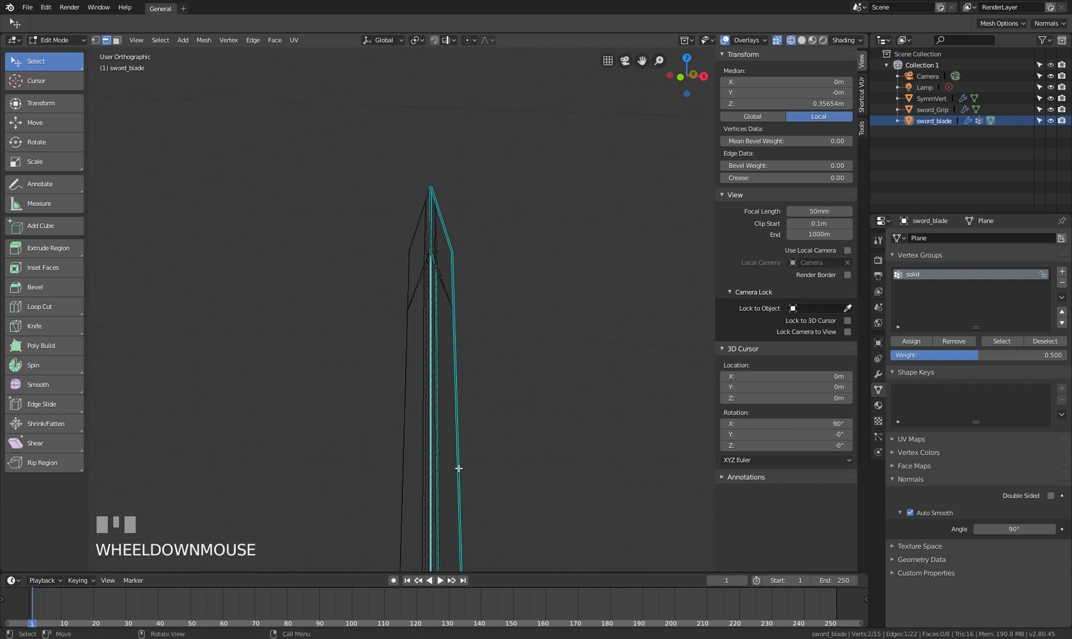
{"action": "key", "text": "ctrl+r"}
{"action": "left_click", "coordinate": [438, 463]}
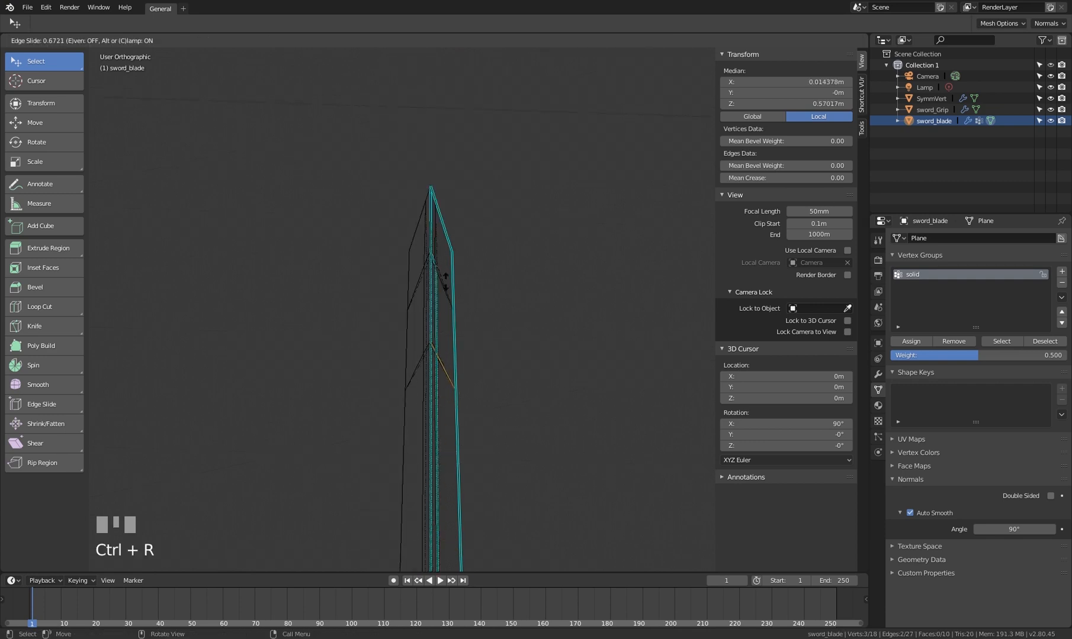
{"action": "left_click", "coordinate": [453, 210]}
{"action": "scroll", "coordinate": [433, 271], "scroll_direction": "up", "scroll_amount": 5}
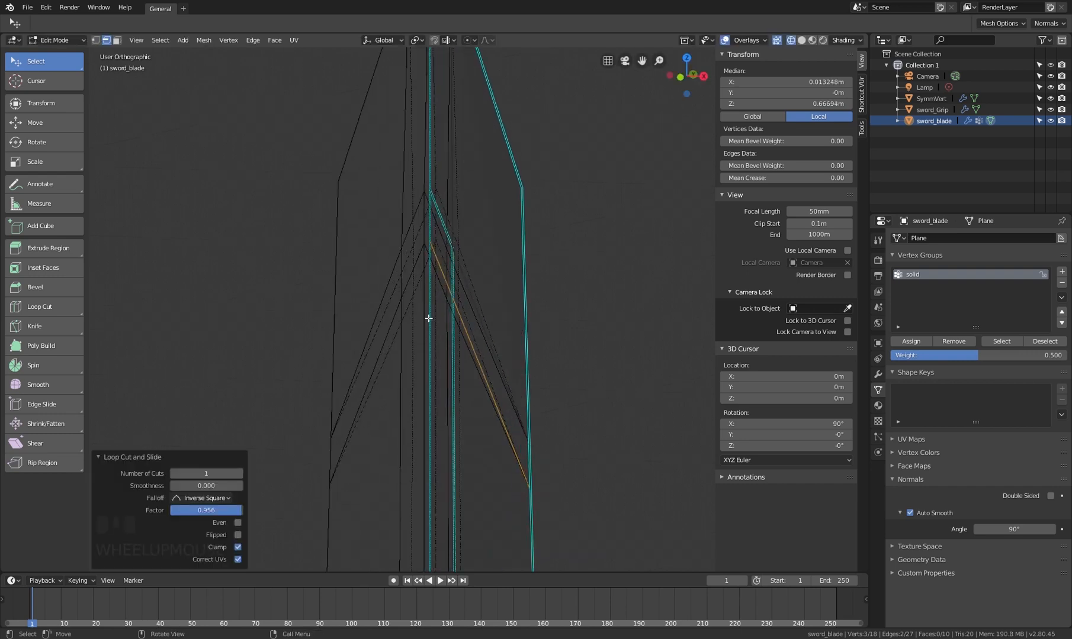
Select the long centre edge below the new cut and move it about 0.0012 m along Y in solid shading
{"action": "left_click", "coordinate": [434, 263]}
{"action": "middle_click_drag", "start_coordinate": [440, 315], "coordinate": [435, 355], "text": "shift"}
{"action": "scroll", "coordinate": [480, 383], "scroll_direction": "down", "scroll_amount": 3}
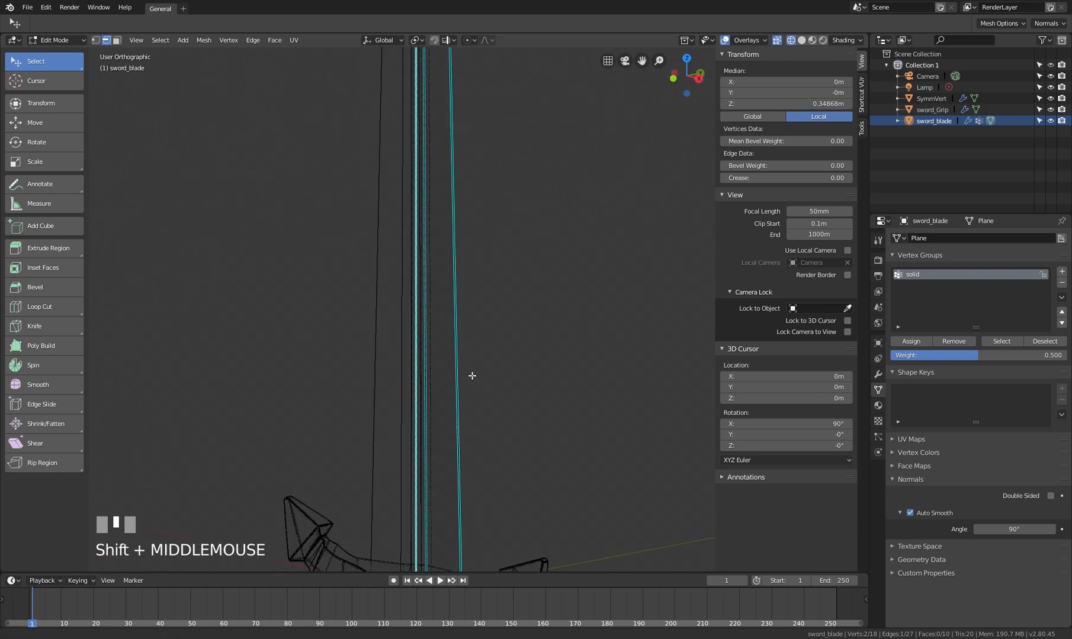
{"action": "scroll", "coordinate": [453, 421], "scroll_direction": "up", "scroll_amount": 2}
{"action": "middle_click_drag", "start_coordinate": [443, 468], "coordinate": [463, 429], "text": "shift"}
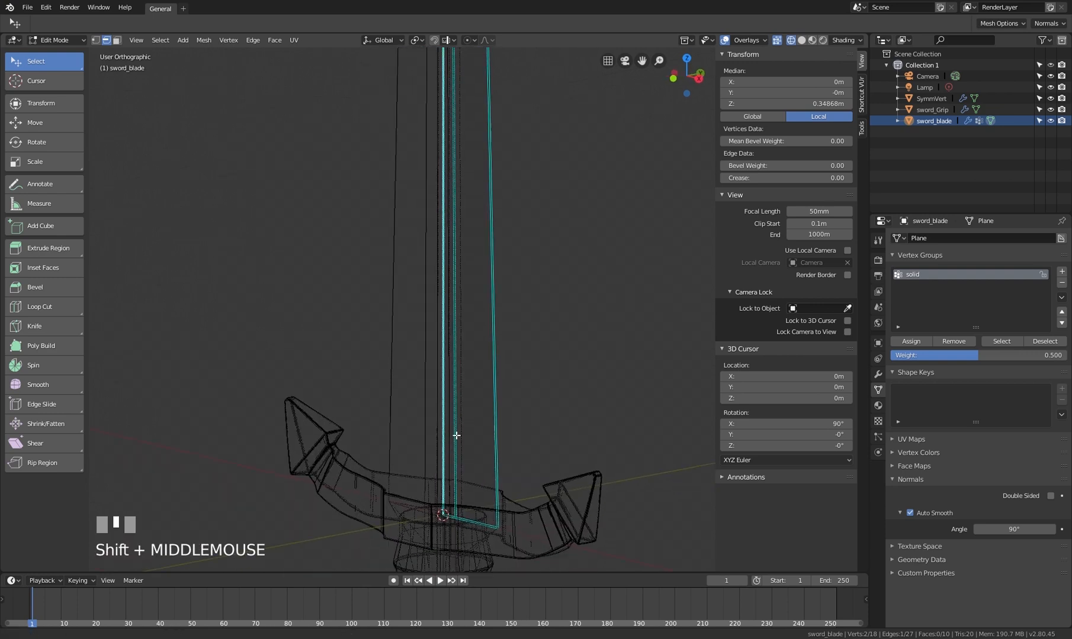
{"action": "scroll", "coordinate": [463, 429], "scroll_direction": "up", "scroll_amount": 1}
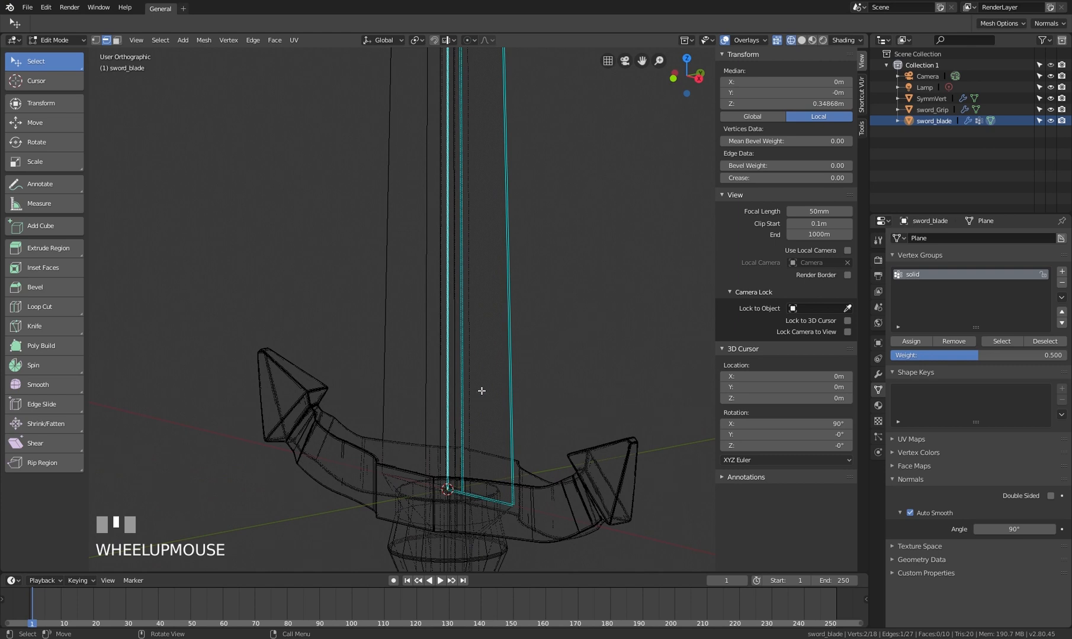
{"action": "key", "text": "shift+z"}
{"action": "middle_click_drag", "start_coordinate": [513, 390], "coordinate": [511, 403]}
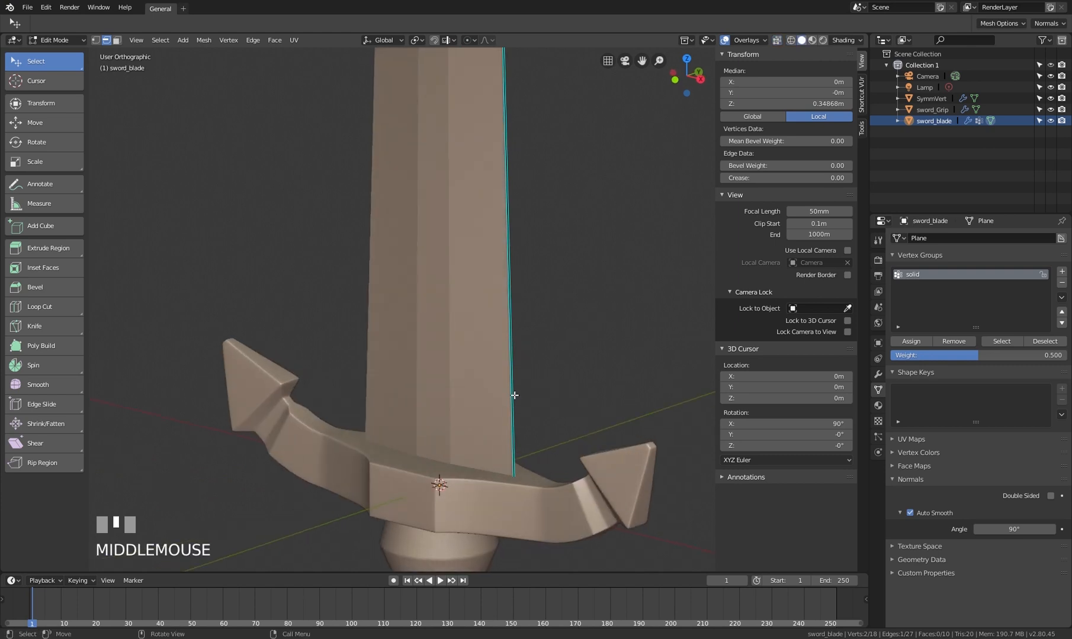
{"action": "key", "text": "g"}
{"action": "key", "text": "y"}
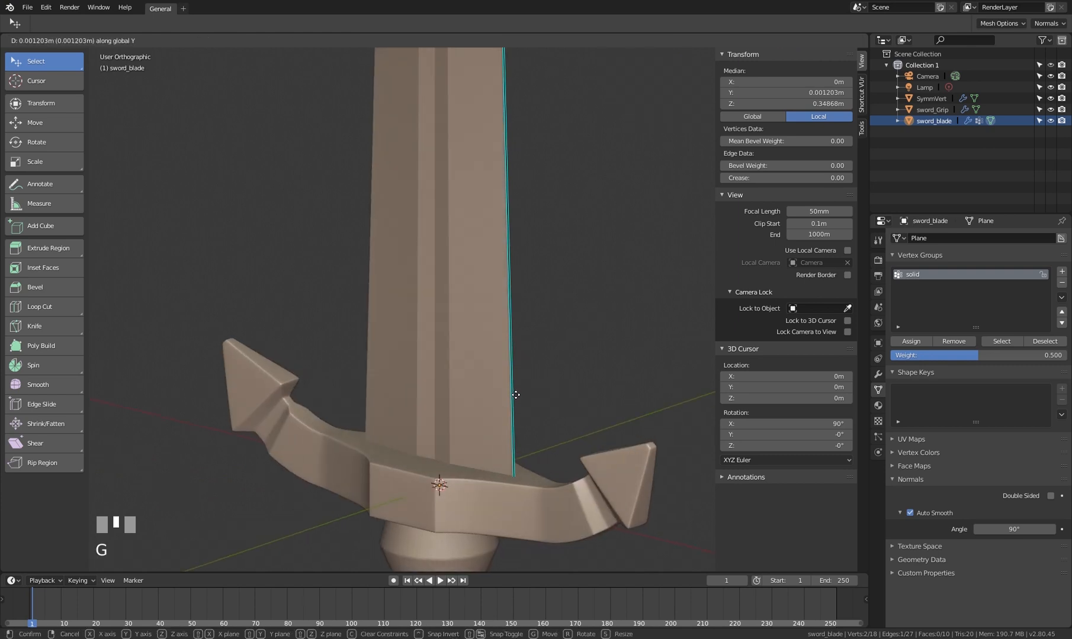
{"action": "left_click", "coordinate": [515, 395]}
Return to Object Mode and examine the blade's raised centre together with the crossguard and grip
{"action": "scroll", "coordinate": [459, 375], "scroll_direction": "down", "scroll_amount": 5}
{"action": "middle_click_drag", "start_coordinate": [462, 348], "coordinate": [462, 306]}
{"action": "scroll", "coordinate": [506, 315], "scroll_direction": "down", "scroll_amount": 3}
{"action": "key", "text": "Tab"}
{"action": "scroll", "coordinate": [450, 322], "scroll_direction": "down", "scroll_amount": 3}
{"action": "scroll", "coordinate": [468, 405], "scroll_direction": "up", "scroll_amount": 4}
{"action": "middle_click_drag", "start_coordinate": [467, 405], "coordinate": [478, 250], "text": "shift"}
{"action": "scroll", "coordinate": [479, 249], "scroll_direction": "down", "scroll_amount": 2}
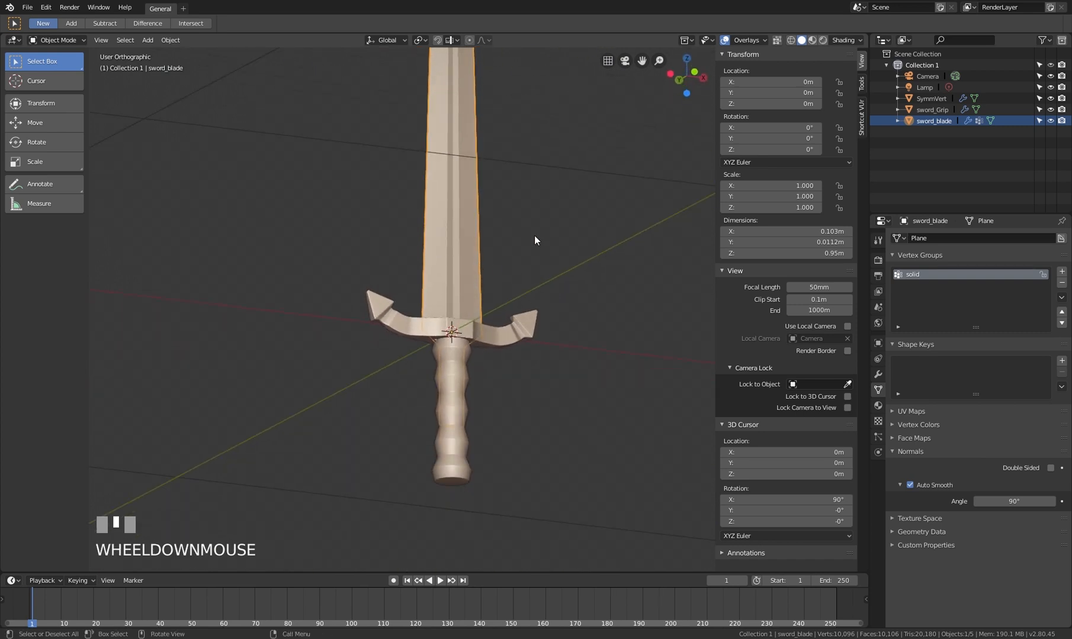
Switch the viewport to LookDev shading, deselect all objects and hide the overlays
{"action": "left_click", "coordinate": [811, 40]}
{"action": "mouse_move", "coordinate": [541, 172]}
{"action": "middle_mouse_down", "text": "shift"}
{"action": "mouse_move", "coordinate": [484, 241]}
{"action": "mouse_move", "coordinate": [492, 338]}
{"action": "middle_mouse_up", "text": "shift"}
{"action": "key", "text": "a"}
{"action": "middle_click_drag", "start_coordinate": [497, 381], "coordinate": [500, 396]}
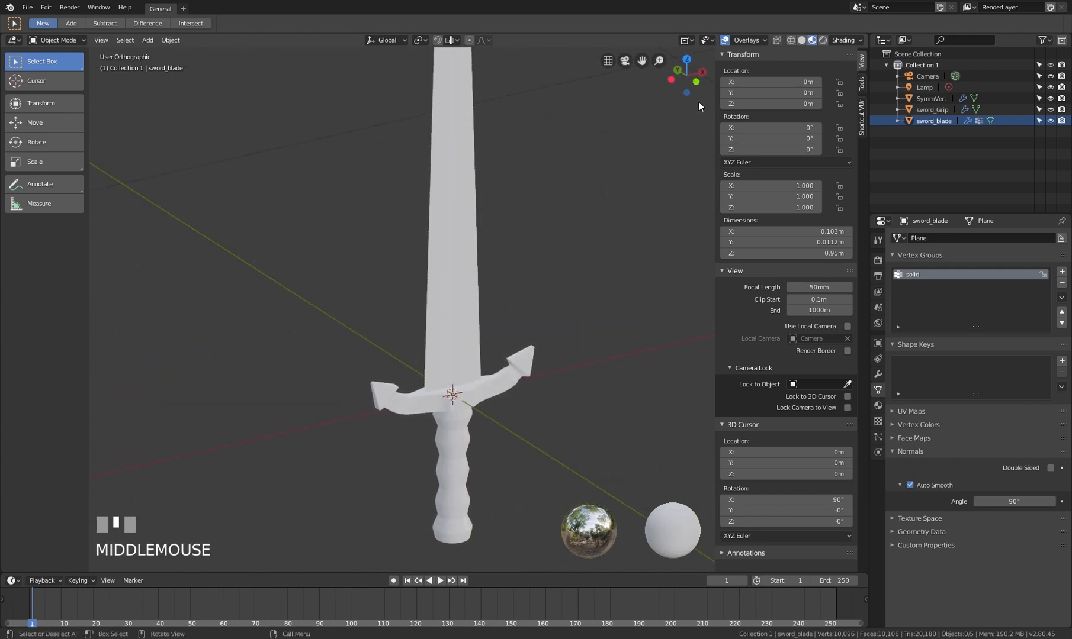
{"action": "left_click", "coordinate": [725, 40]}
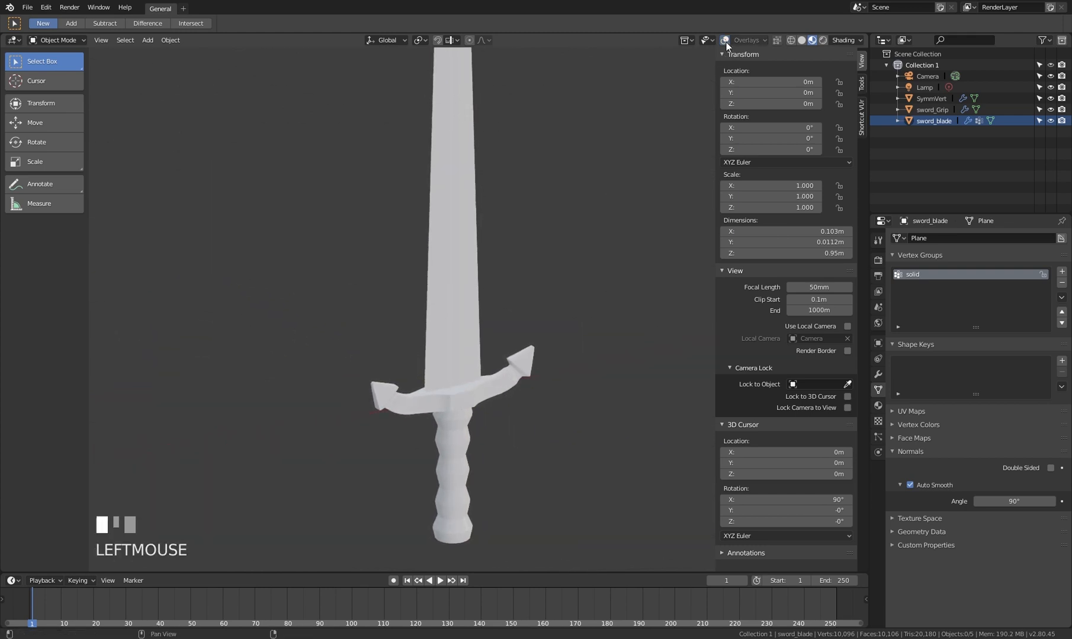
Select the sword blade, create a new material for it and name the material "blade"
{"action": "left_click", "coordinate": [464, 295]}
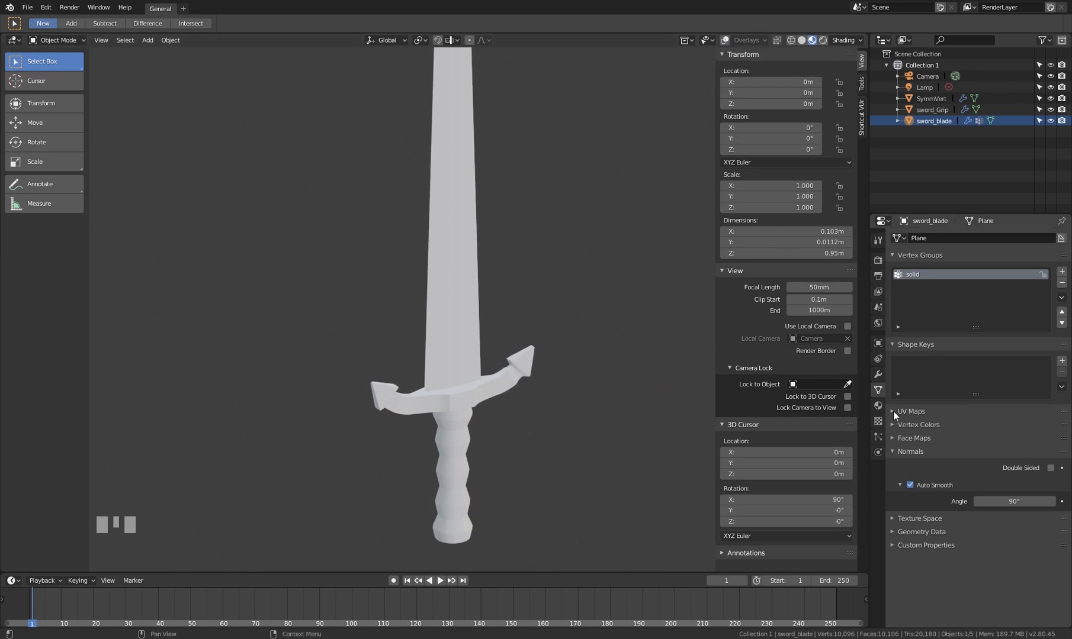
{"action": "left_click", "coordinate": [878, 406]}
{"action": "left_click", "coordinate": [979, 286]}
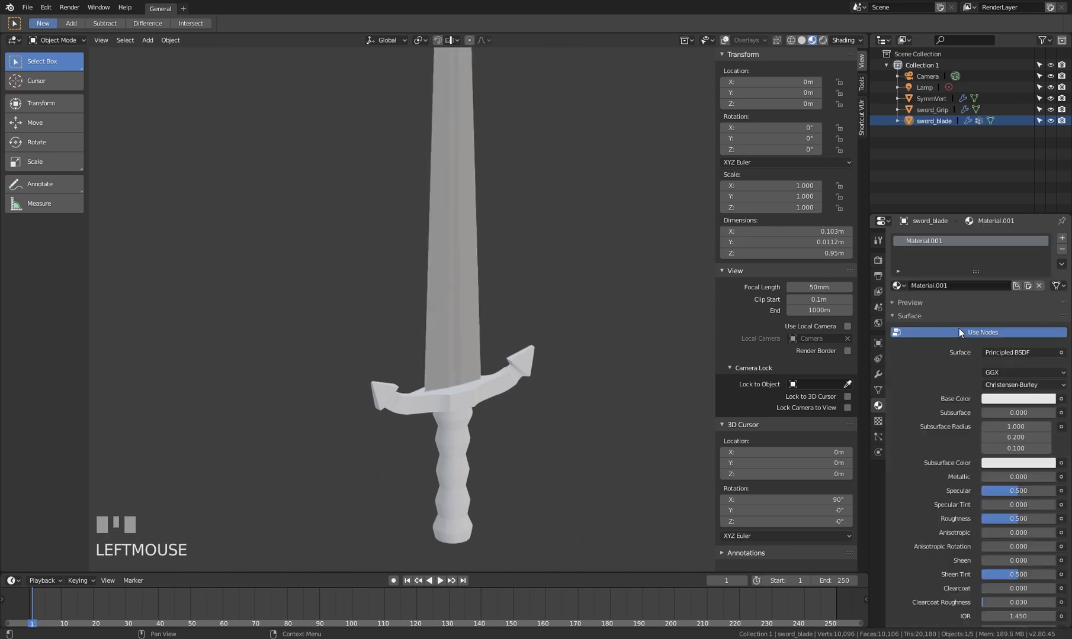
{"action": "type", "text": "bald"}
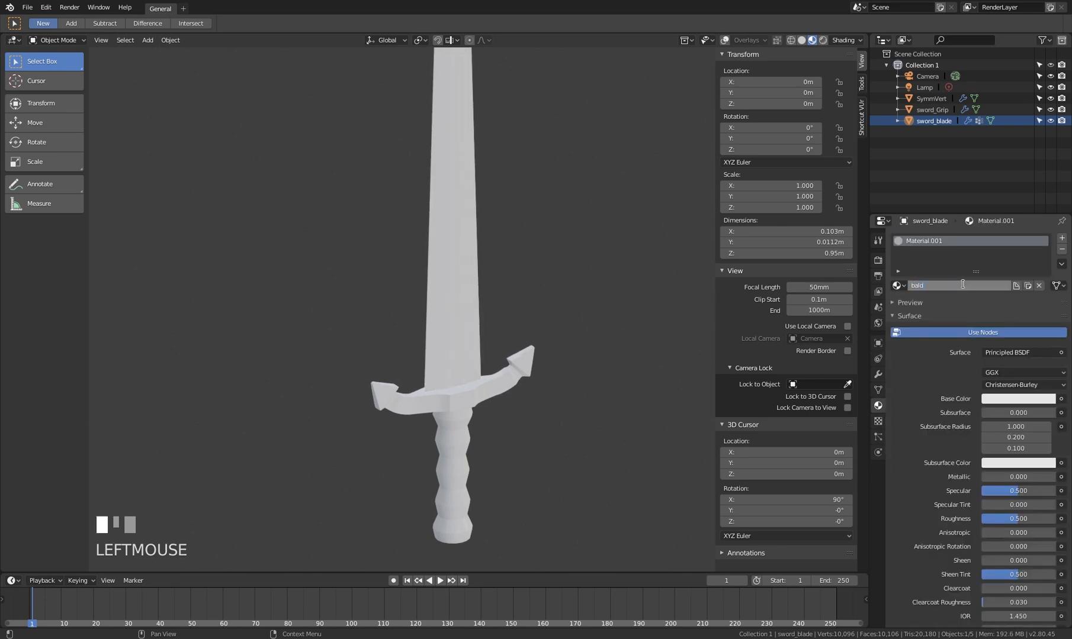
{"action": "type", "text": "e"}
{"action": "key", "text": "Return"}
{"action": "left_click", "coordinate": [937, 283]}
{"action": "type", "text": "blade"}
{"action": "key", "text": "Return"}
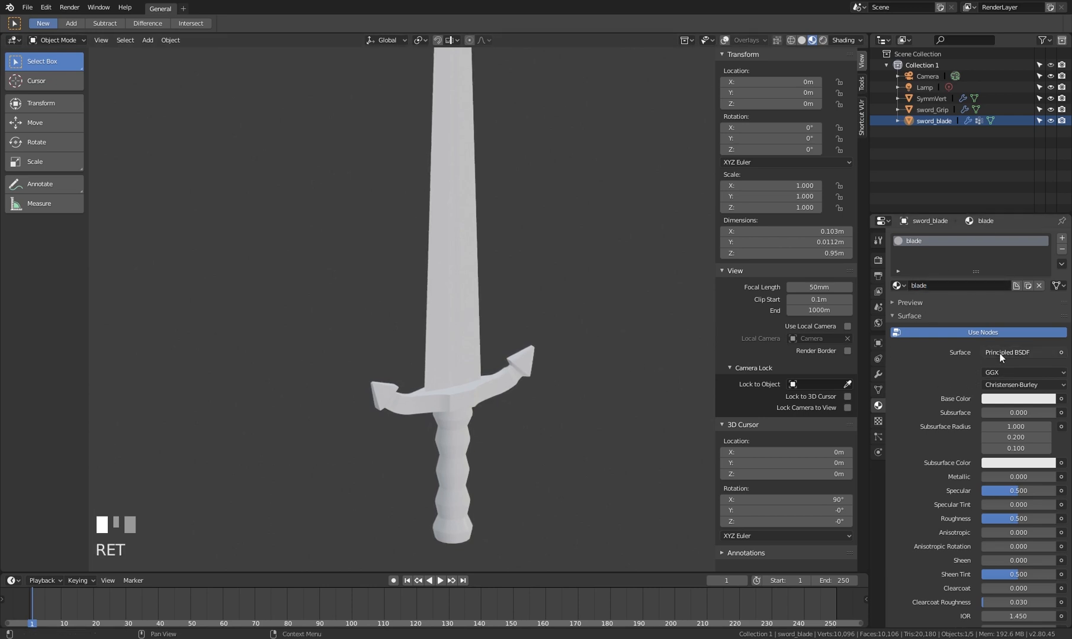
Set the blade material's metallic to 1.0 and its base colour value to 0.5
{"action": "left_click_drag", "start_coordinate": [999, 479], "coordinate": [1057, 477]}
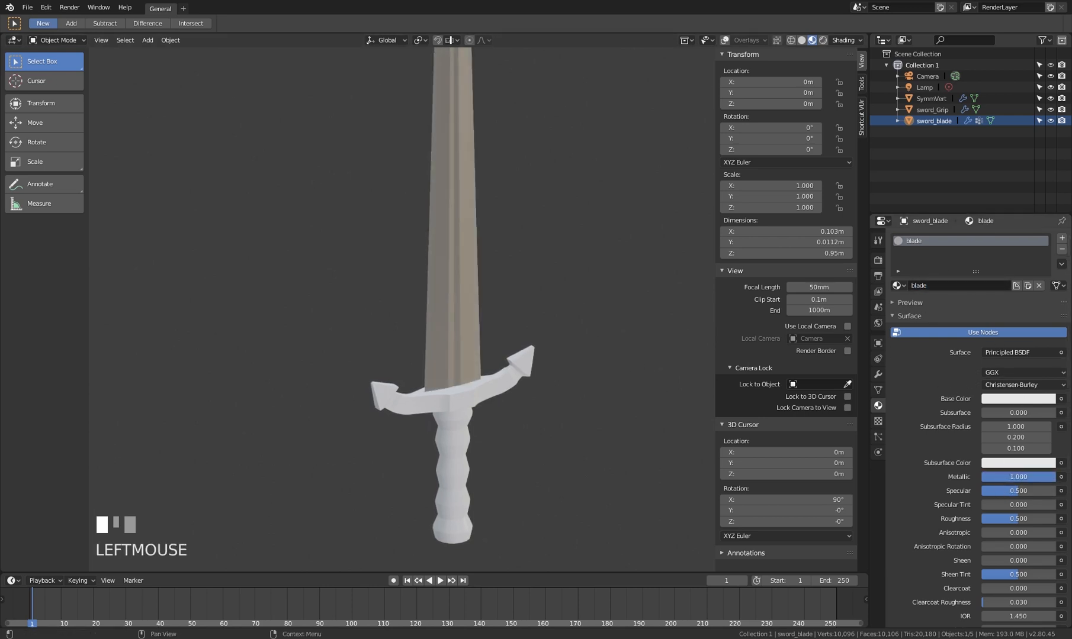
{"action": "middle_click_drag", "start_coordinate": [527, 349], "coordinate": [467, 291]}
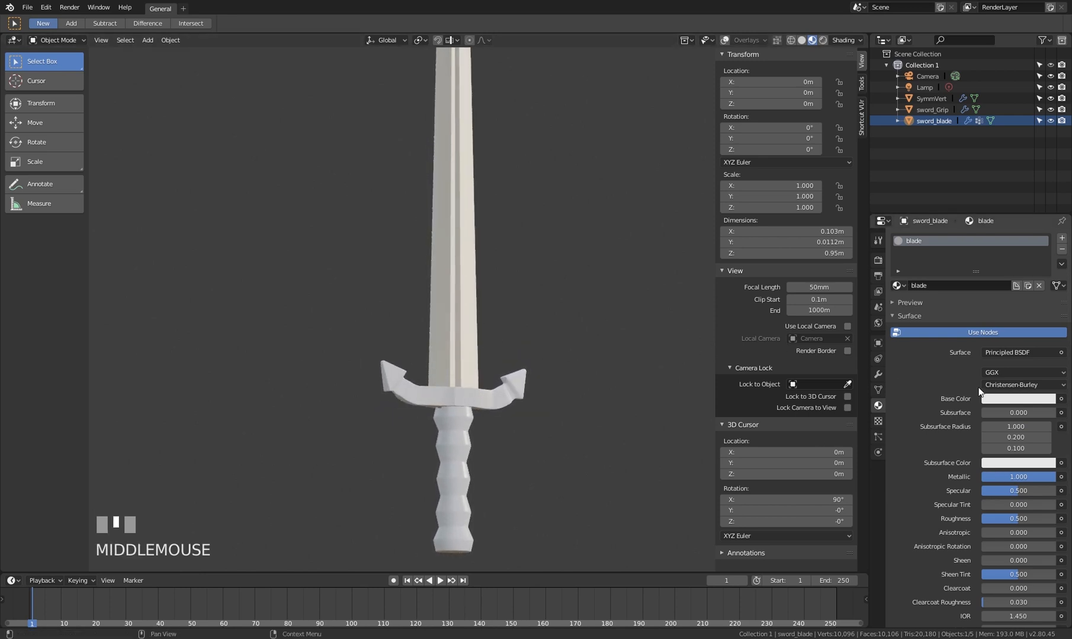
{"action": "left_click", "coordinate": [1018, 399]}
{"action": "left_click", "coordinate": [1014, 370]}
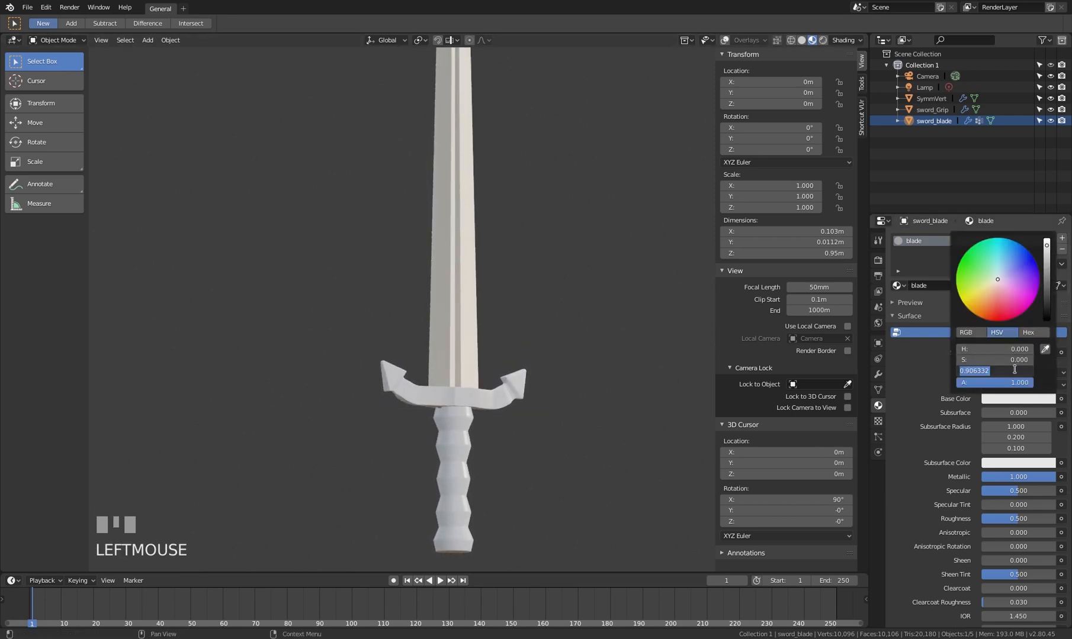
{"action": "type", "text": ".5"}
{"action": "key", "text": "Return"}
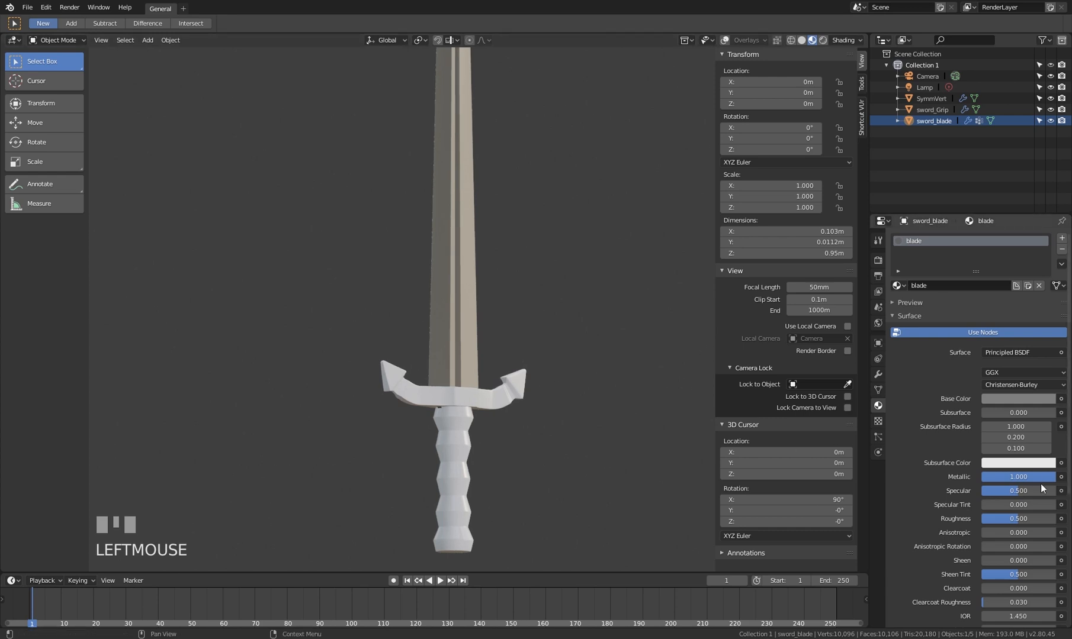
Set the blade material's roughness to 0.1 and check how the blade reflects from another angle
{"action": "left_click", "coordinate": [1023, 519]}
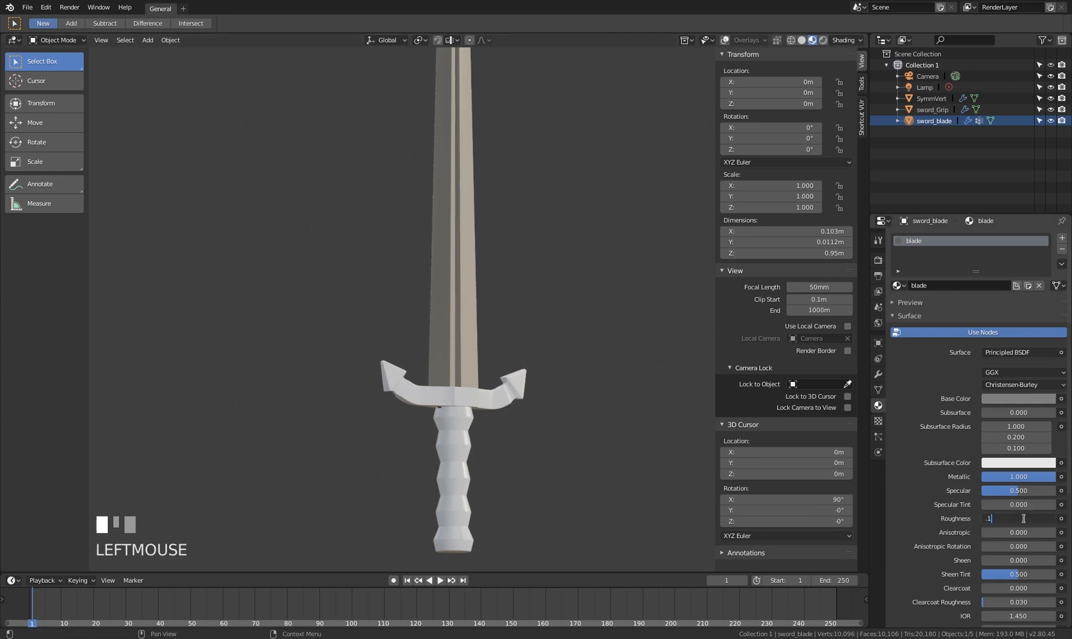
{"action": "type", "text": ".1"}
{"action": "key", "text": "KP_Enter"}
{"action": "mouse_move", "coordinate": [500, 390]}
{"action": "middle_mouse_down"}
{"action": "mouse_move", "coordinate": [424, 326]}
{"action": "mouse_move", "coordinate": [366, 356]}
{"action": "mouse_move", "coordinate": [432, 405]}
{"action": "mouse_move", "coordinate": [518, 389]}
{"action": "middle_mouse_up"}
Select the crossguard, create a new material for it and name the material "gold"
{"action": "left_click", "coordinate": [519, 383]}
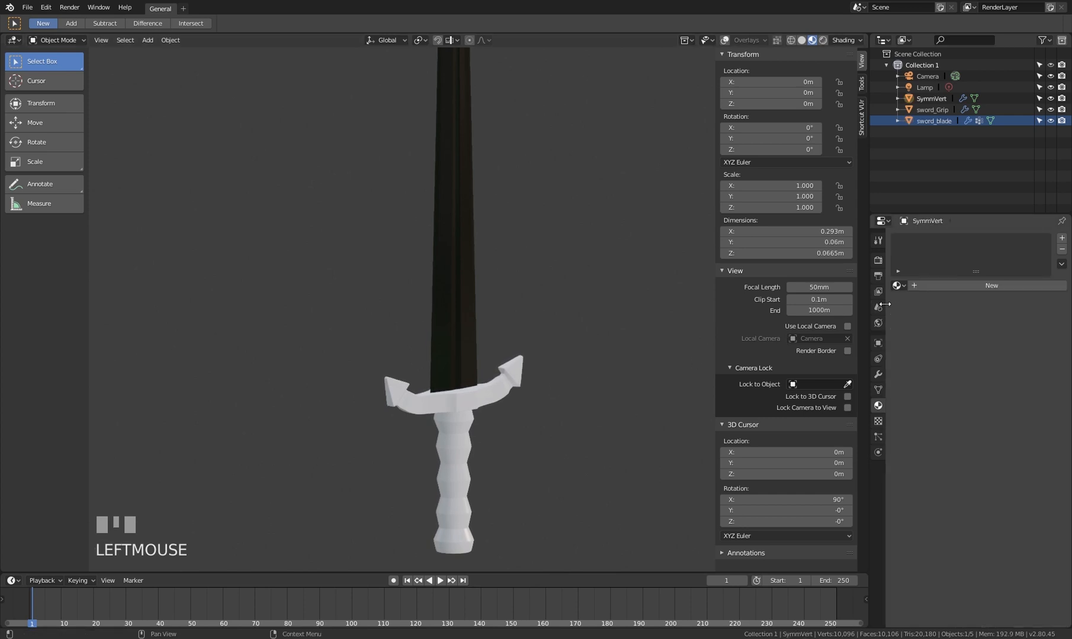
{"action": "left_click", "coordinate": [980, 287]}
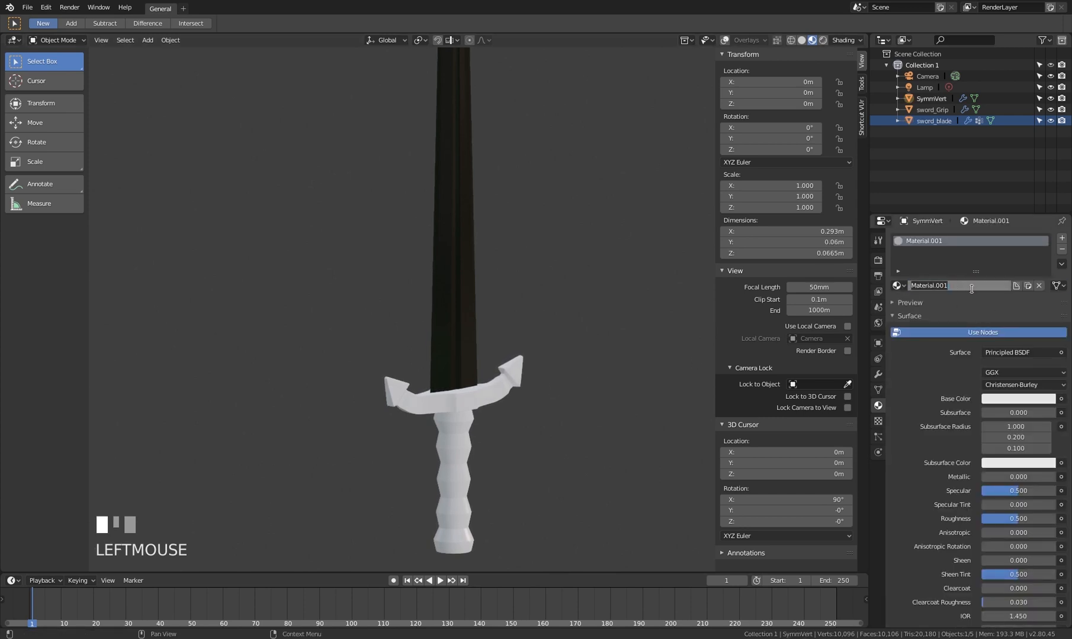
{"action": "type", "text": "gold"}
{"action": "key", "text": "Return"}
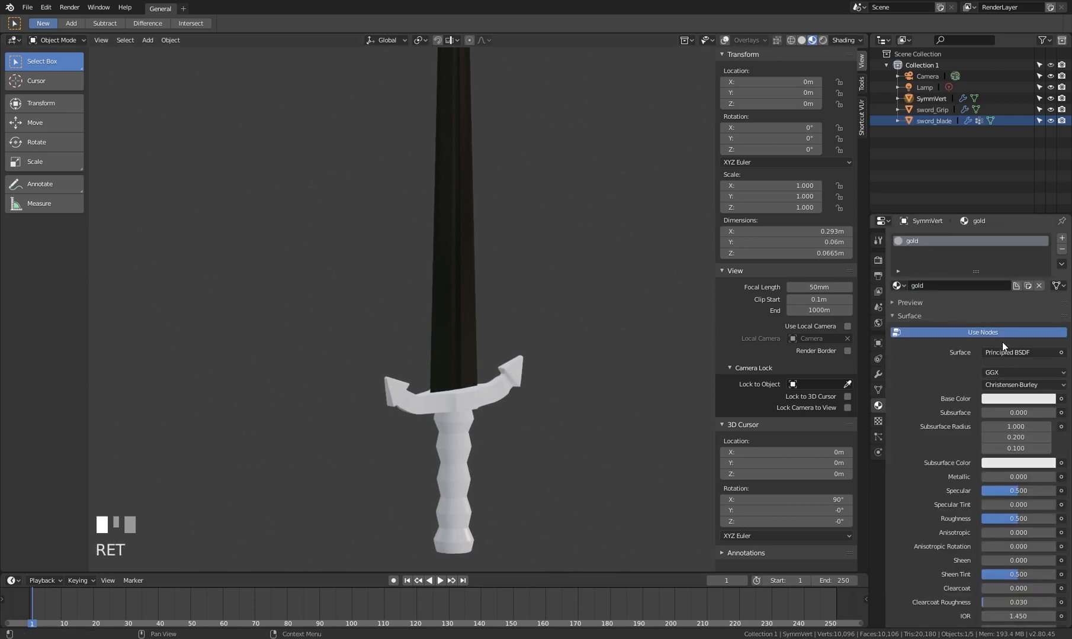
Give the gold material a yellow-orange base colour (H 0.107, S 0.579, V 0.906) and set its metallic to 1.0
{"action": "left_click", "coordinate": [1017, 401]}
{"action": "left_click_drag", "start_coordinate": [984, 299], "coordinate": [984, 295]}
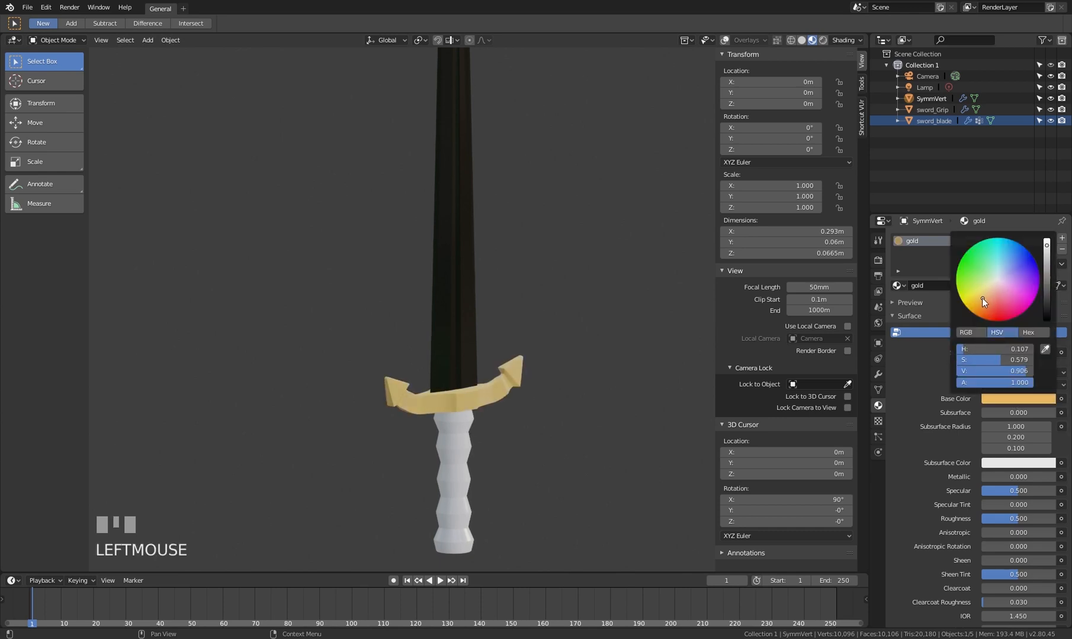
{"action": "left_click_drag", "start_coordinate": [1016, 477], "coordinate": [1042, 477]}
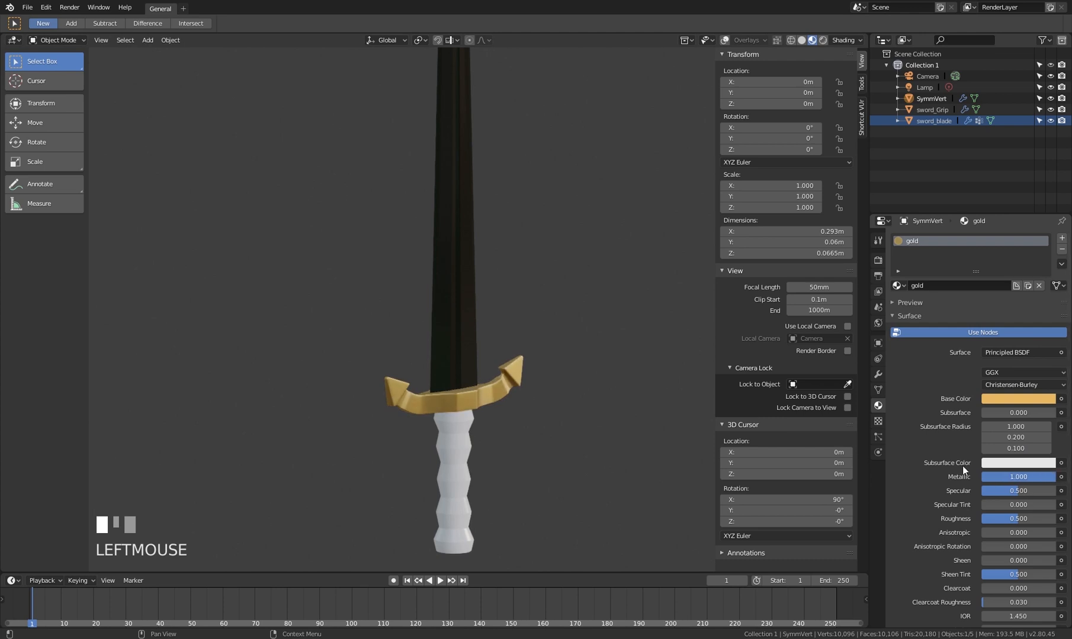
Set the gold material's roughness to 0.2 and view the crossguard together with the grip
{"action": "scroll", "coordinate": [492, 405], "scroll_direction": "up", "scroll_amount": 4}
{"action": "middle_click_drag", "start_coordinate": [389, 401], "coordinate": [554, 405]}
{"action": "left_click", "coordinate": [1031, 521]}
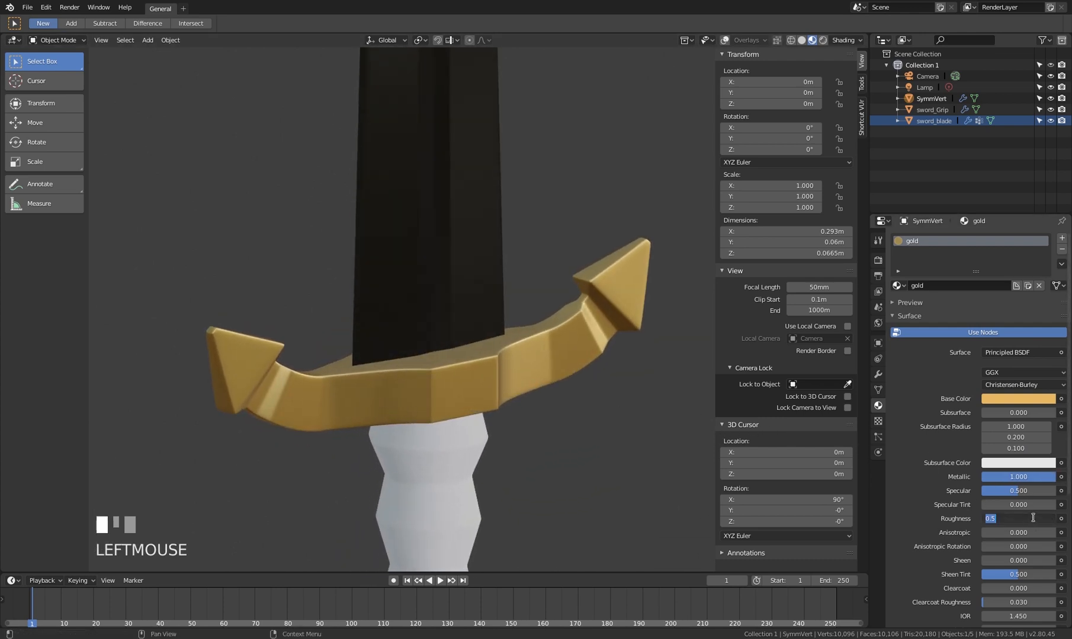
{"action": "type", "text": ".2"}
{"action": "key", "text": "KP_Enter"}
{"action": "middle_click_drag", "start_coordinate": [550, 422], "coordinate": [498, 359]}
Select the sword grip and assign the existing "gold" material to it
{"action": "left_click", "coordinate": [477, 335]}
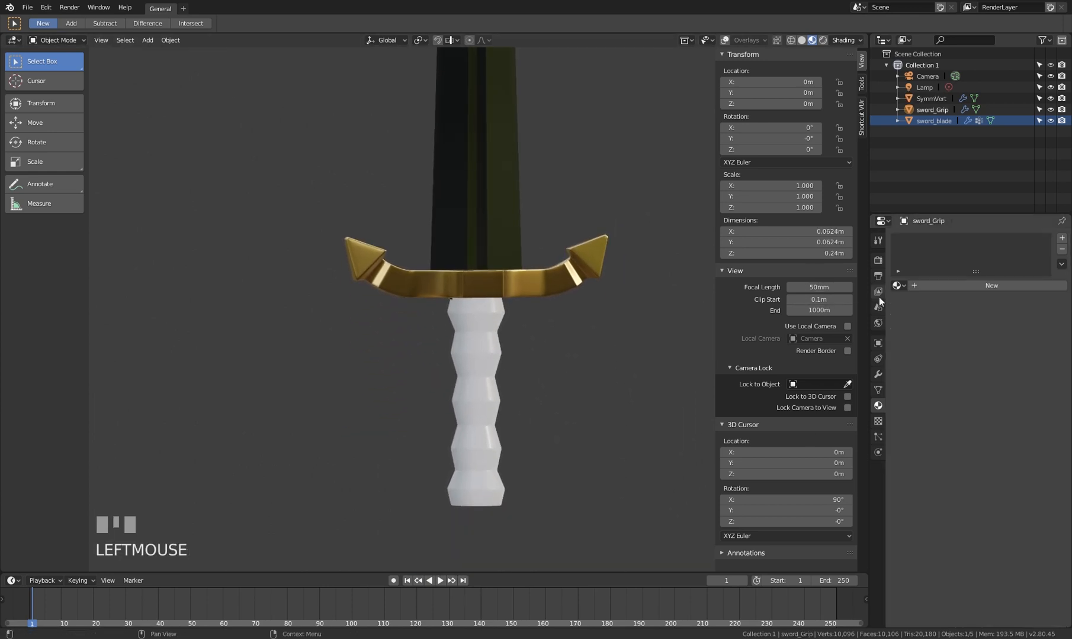
{"action": "left_click", "coordinate": [898, 288]}
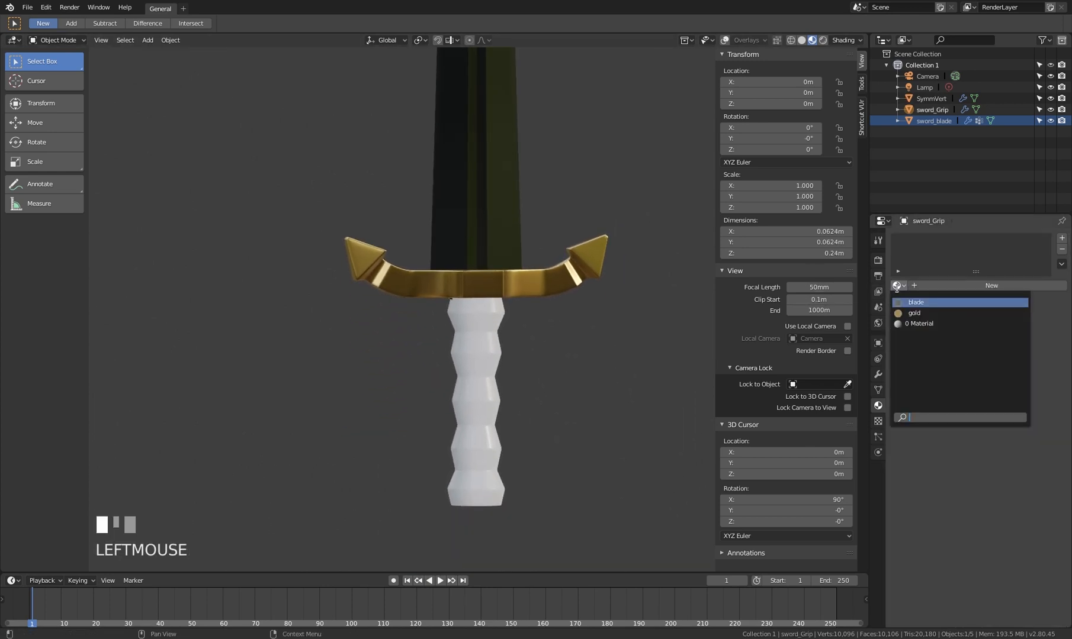
{"action": "left_click", "coordinate": [925, 313]}
{"action": "middle_click_drag", "start_coordinate": [467, 349], "coordinate": [447, 284]}
{"action": "scroll", "coordinate": [506, 334], "scroll_direction": "down", "scroll_amount": 2}
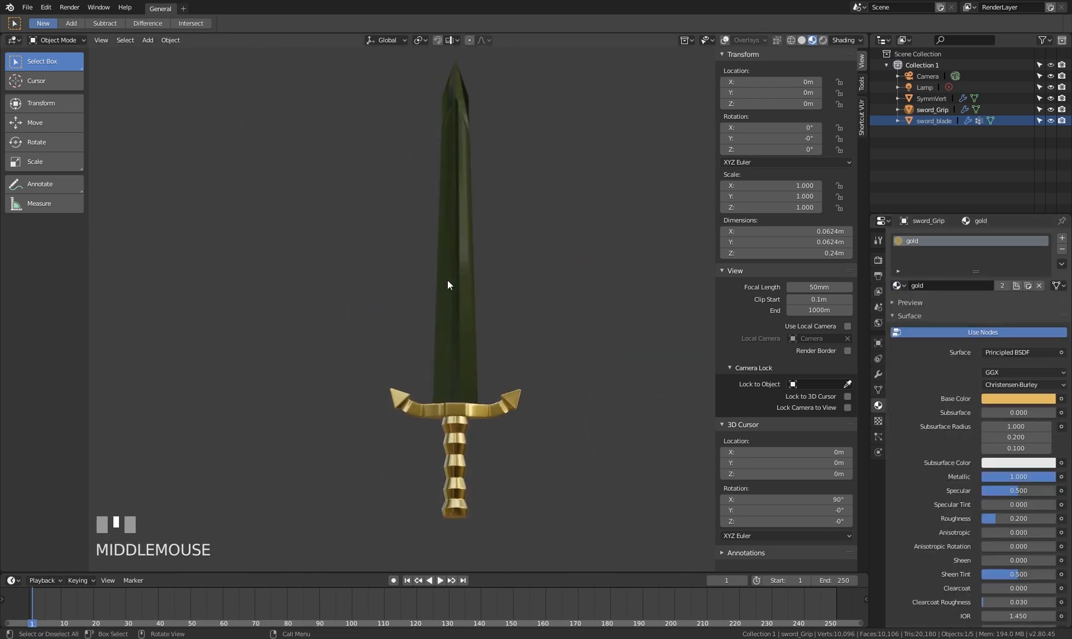
Examine the reflections near the blade's tip, then select the blade and compare its surface in solid shading
{"action": "scroll", "coordinate": [462, 398], "scroll_direction": "up", "scroll_amount": 5}
{"action": "middle_click_drag", "start_coordinate": [473, 335], "coordinate": [457, 280]}
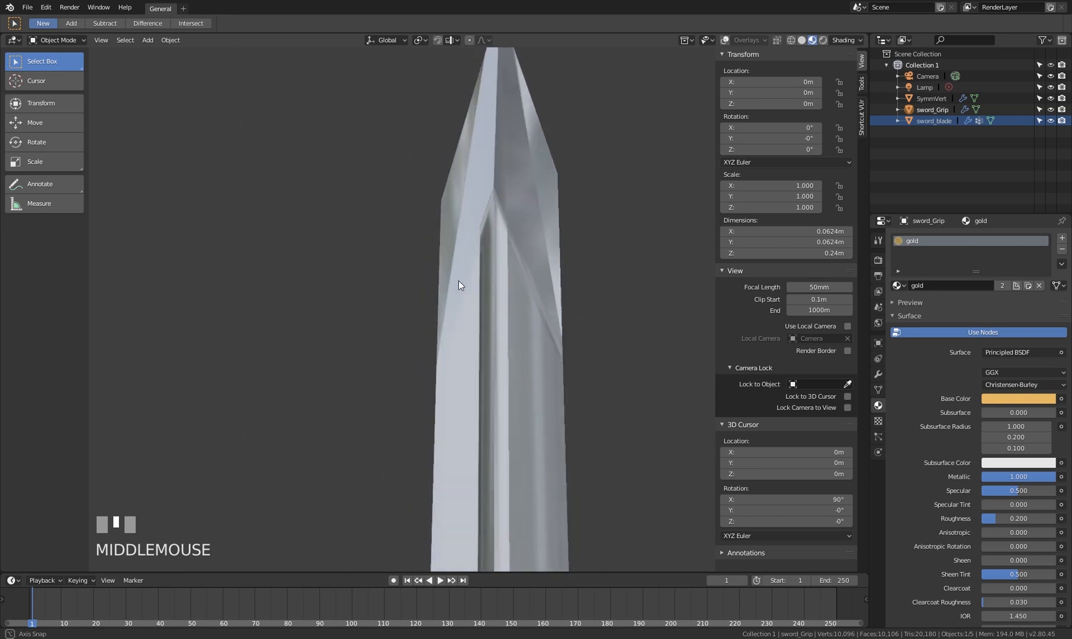
{"action": "scroll", "coordinate": [542, 296], "scroll_direction": "up", "scroll_amount": 2}
{"action": "middle_click_drag", "start_coordinate": [542, 295], "coordinate": [517, 300]}
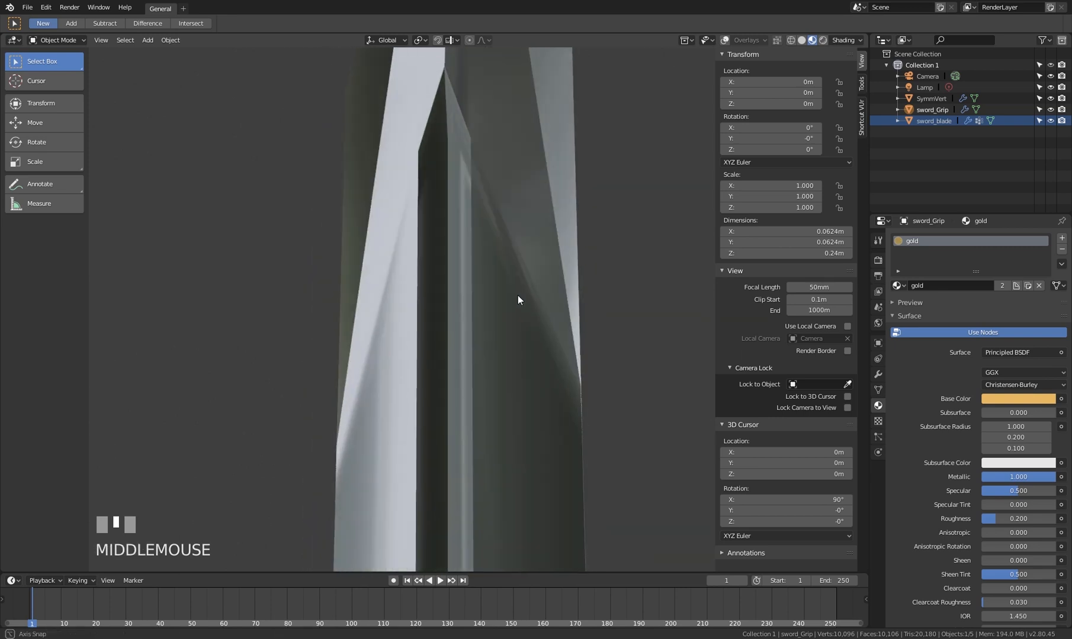
{"action": "middle_click_drag", "start_coordinate": [555, 258], "coordinate": [512, 283]}
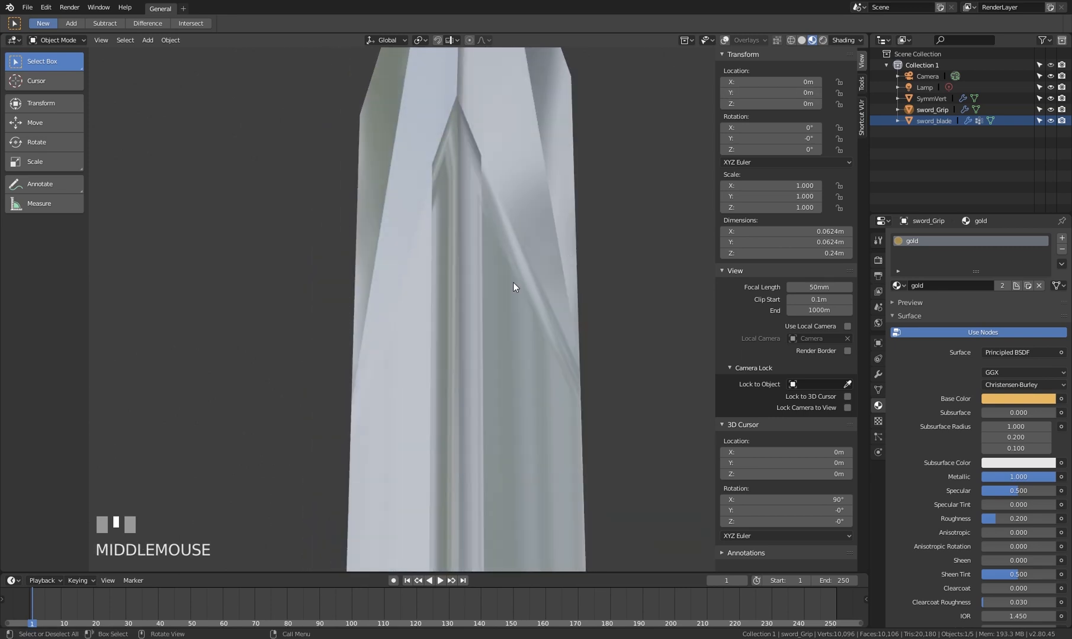
{"action": "key", "text": "Tab"}
{"action": "key", "text": "Tab"}
{"action": "left_click", "coordinate": [540, 294]}
{"action": "key", "text": "Tab"}
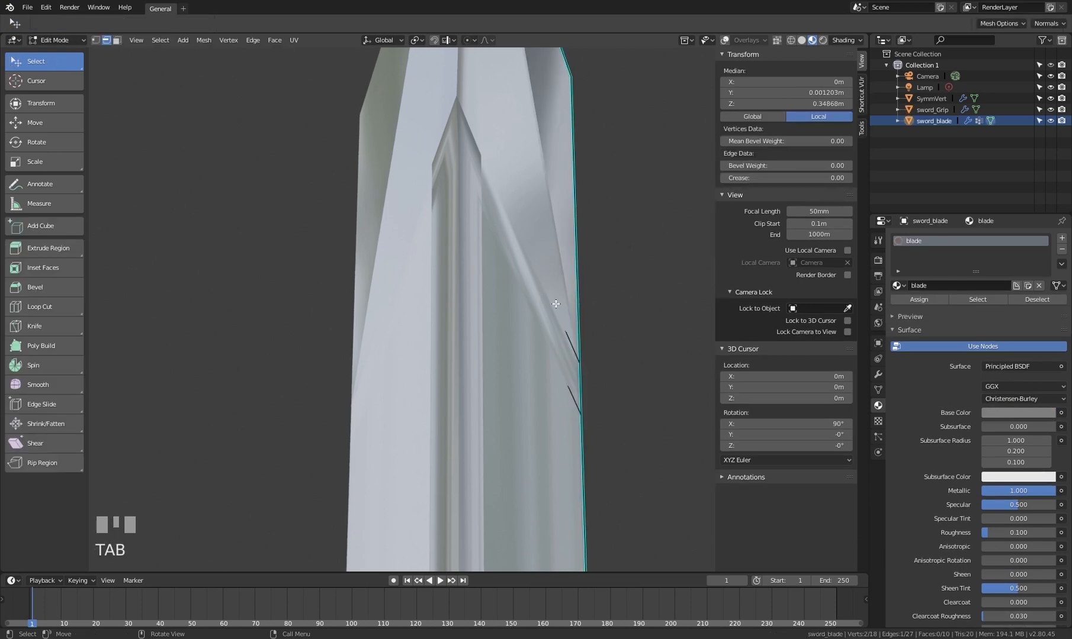
{"action": "key", "text": "z"}
{"action": "mouse_move", "coordinate": [542, 337]}
{"action": "middle_mouse_down"}
{"action": "mouse_move", "coordinate": [554, 297]}
{"action": "mouse_move", "coordinate": [602, 318]}
{"action": "mouse_move", "coordinate": [572, 352]}
{"action": "mouse_move", "coordinate": [497, 342]}
{"action": "mouse_move", "coordinate": [575, 342]}
{"action": "mouse_move", "coordinate": [582, 376]}
{"action": "mouse_move", "coordinate": [572, 331]}
{"action": "mouse_move", "coordinate": [497, 268]}
{"action": "mouse_move", "coordinate": [548, 253]}
{"action": "mouse_move", "coordinate": [573, 292]}
{"action": "mouse_move", "coordinate": [572, 263]}
{"action": "mouse_move", "coordinate": [581, 320]}
{"action": "mouse_move", "coordinate": [598, 296]}
{"action": "middle_mouse_up"}
{"action": "key", "text": "z"}
{"action": "key", "text": "Tab"}
{"action": "scroll", "coordinate": [573, 291], "scroll_direction": "down", "scroll_amount": 3}
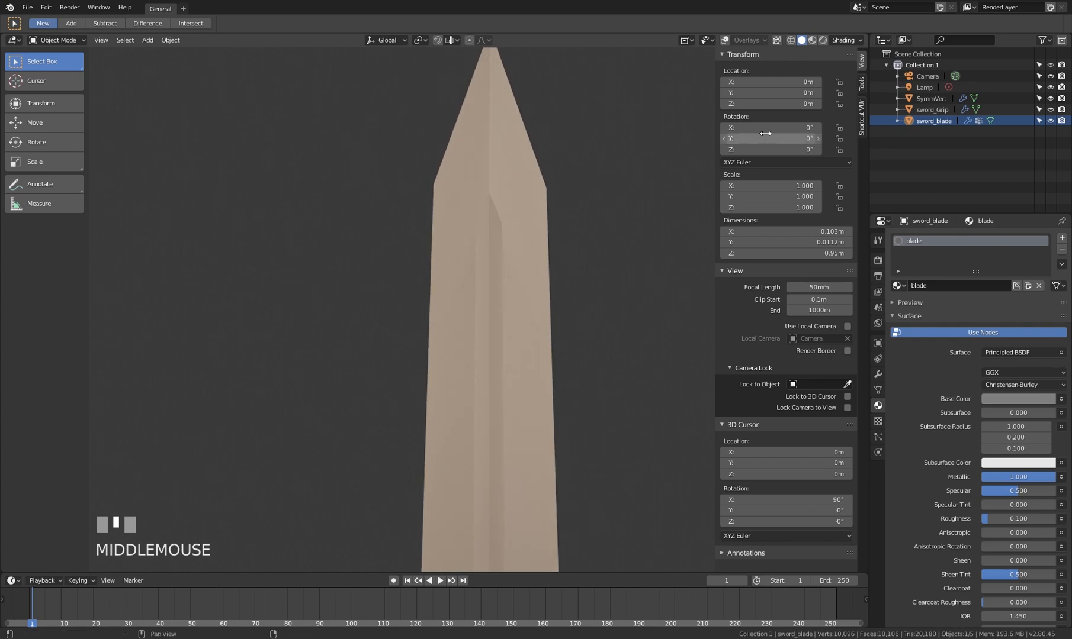
Inspect the blade tip's edge layout in LookDev, wireframe and solid shading, in both Object and Edit Mode
{"action": "left_click", "coordinate": [813, 40]}
{"action": "mouse_move", "coordinate": [552, 237]}
{"action": "middle_mouse_down"}
{"action": "mouse_move", "coordinate": [506, 294]}
{"action": "mouse_move", "coordinate": [505, 278]}
{"action": "mouse_move", "coordinate": [523, 268]}
{"action": "mouse_move", "coordinate": [514, 294]}
{"action": "mouse_move", "coordinate": [517, 273]}
{"action": "middle_mouse_up"}
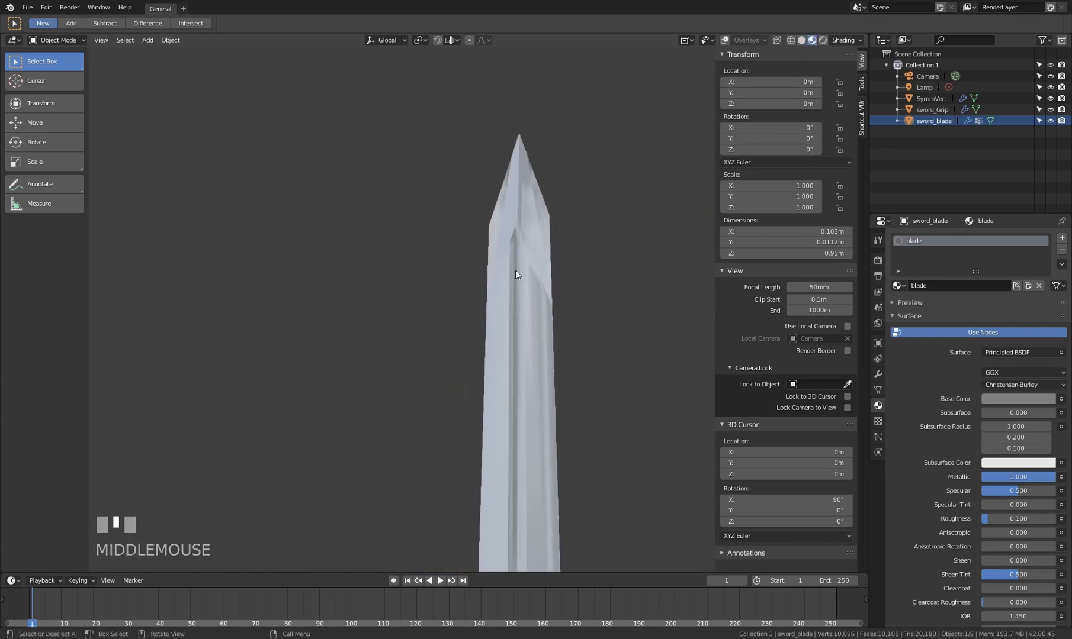
{"action": "scroll", "coordinate": [538, 364], "scroll_direction": "down", "scroll_amount": 1}
{"action": "mouse_move", "coordinate": [538, 369]}
{"action": "middle_mouse_down", "text": "shift"}
{"action": "mouse_move", "coordinate": [505, 270]}
{"action": "mouse_move", "coordinate": [528, 318]}
{"action": "mouse_move", "coordinate": [545, 295]}
{"action": "middle_mouse_up", "text": "shift"}
{"action": "scroll", "coordinate": [517, 233], "scroll_direction": "up", "scroll_amount": 2}
{"action": "key", "text": "z"}
{"action": "scroll", "coordinate": [507, 262], "scroll_direction": "up", "scroll_amount": 2}
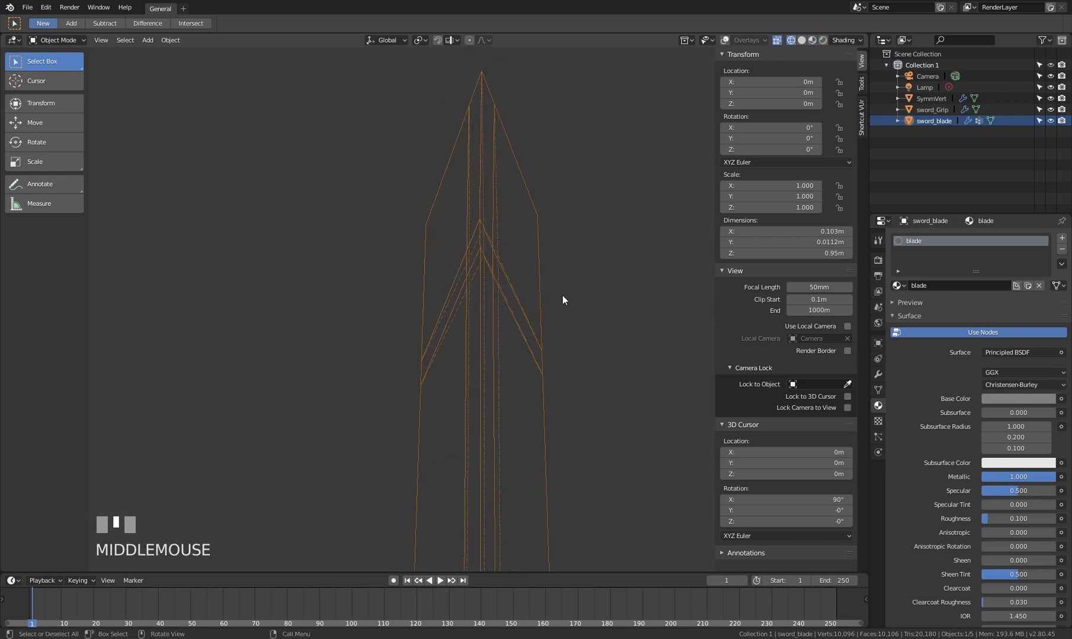
{"action": "key", "text": "z"}
{"action": "key", "text": "Tab"}
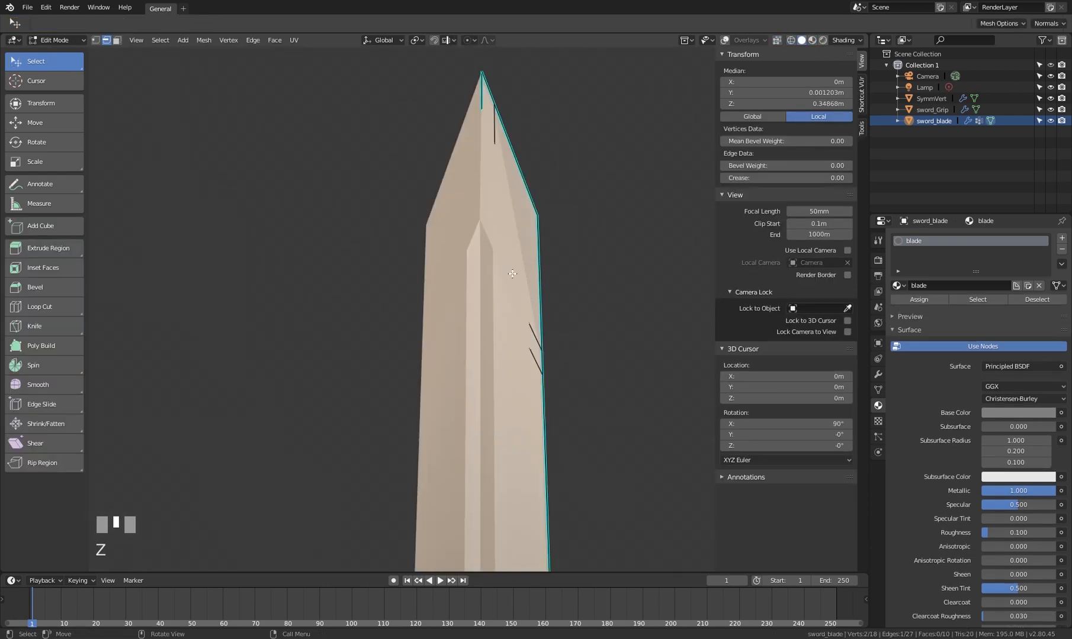
{"action": "key", "text": "z"}
{"action": "scroll", "coordinate": [521, 284], "scroll_direction": "up", "scroll_amount": 2}
{"action": "mouse_move", "coordinate": [521, 285]}
{"action": "middle_mouse_down"}
{"action": "mouse_move", "coordinate": [531, 237]}
{"action": "mouse_move", "coordinate": [542, 289]}
{"action": "mouse_move", "coordinate": [516, 347]}
{"action": "mouse_move", "coordinate": [481, 347]}
{"action": "mouse_move", "coordinate": [557, 296]}
{"action": "mouse_move", "coordinate": [598, 297]}
{"action": "mouse_move", "coordinate": [476, 280]}
{"action": "mouse_move", "coordinate": [406, 292]}
{"action": "mouse_move", "coordinate": [535, 296]}
{"action": "middle_mouse_up"}
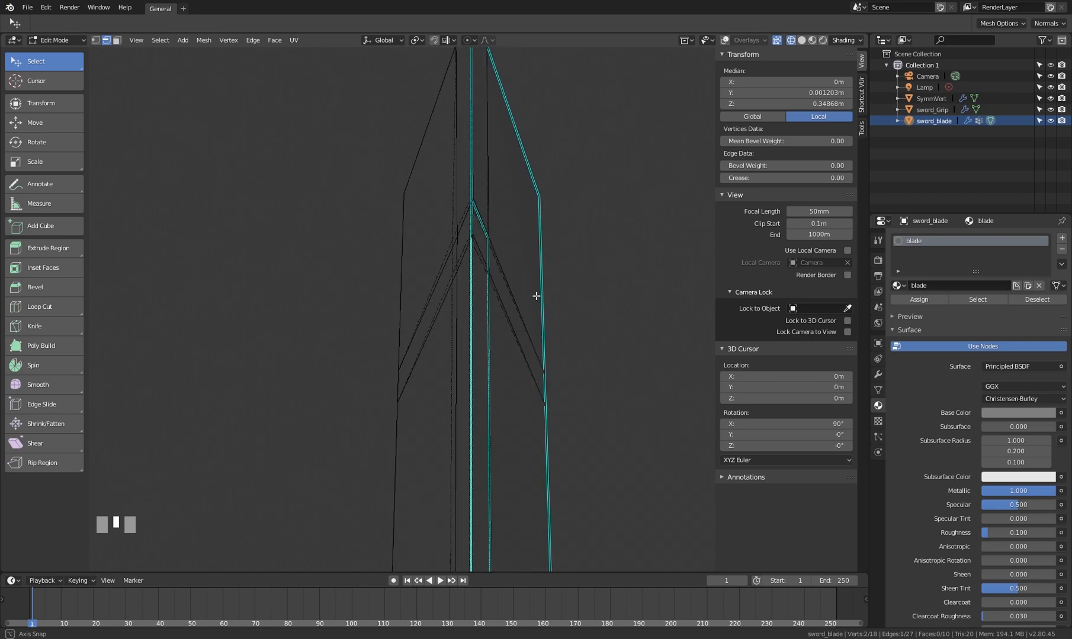
{"action": "key", "text": "z"}
{"action": "scroll", "coordinate": [529, 388], "scroll_direction": "down", "scroll_amount": 3}
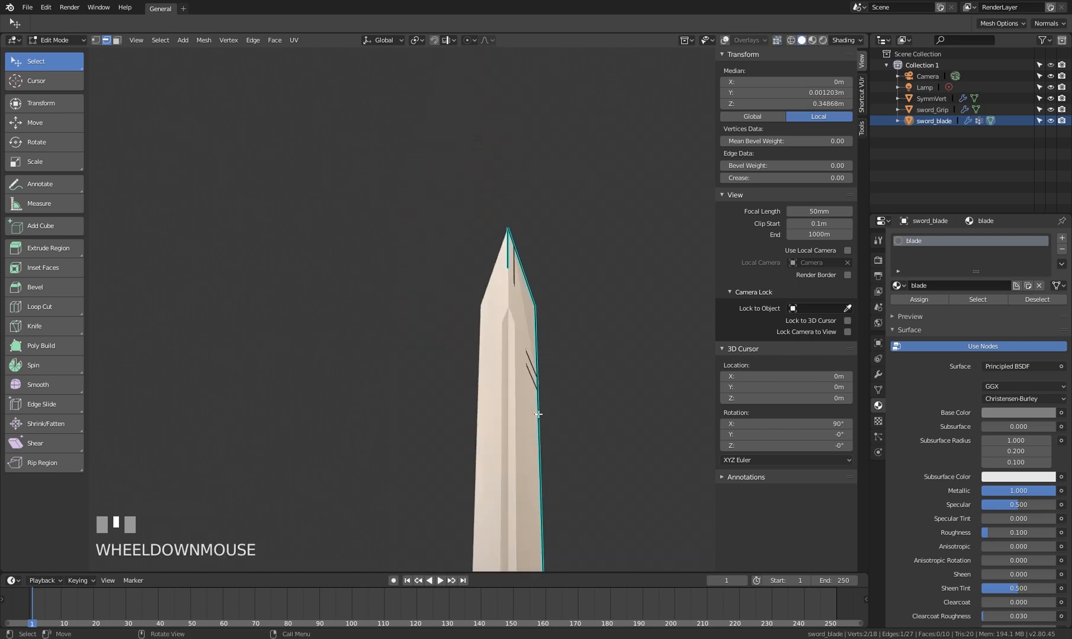
Switch to LookDev shading, set the blade mesh's Auto Smooth angle to 90° and return to Object Mode
{"action": "left_click", "coordinate": [814, 39]}
{"action": "middle_click_drag", "start_coordinate": [568, 296], "coordinate": [546, 207], "text": "shift"}
{"action": "mouse_move", "coordinate": [545, 208]}
{"action": "middle_mouse_down"}
{"action": "mouse_move", "coordinate": [506, 247]}
{"action": "mouse_move", "coordinate": [542, 254]}
{"action": "middle_mouse_up"}
{"action": "left_click", "coordinate": [878, 390]}
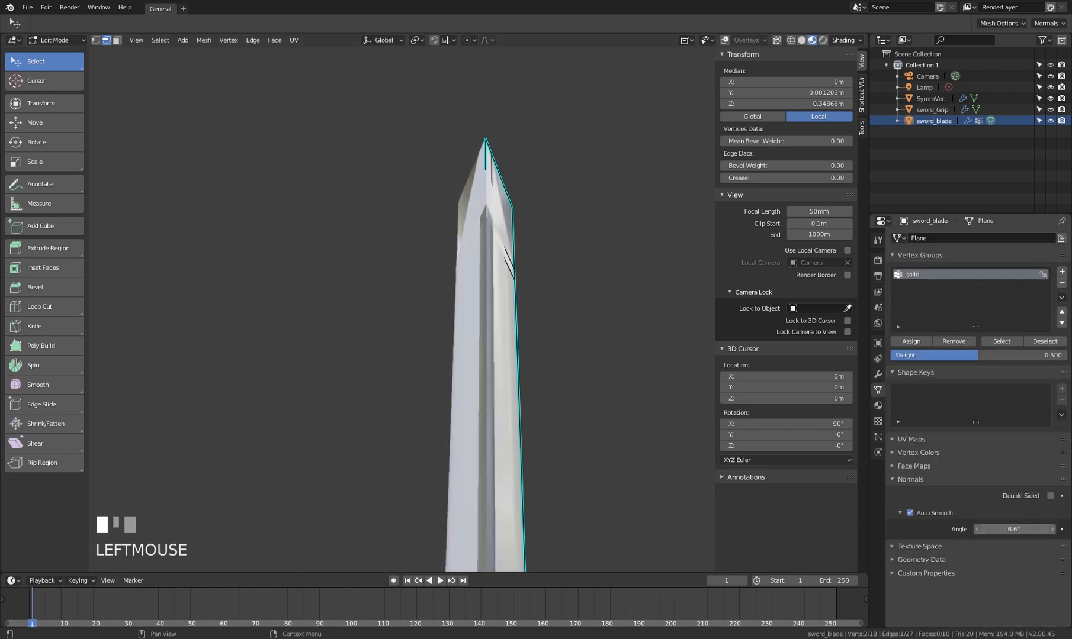
{"action": "left_click_drag", "start_coordinate": [1013, 529], "coordinate": [983, 529]}
{"action": "middle_click_drag", "start_coordinate": [615, 426], "coordinate": [475, 308]}
{"action": "key", "text": "Tab"}
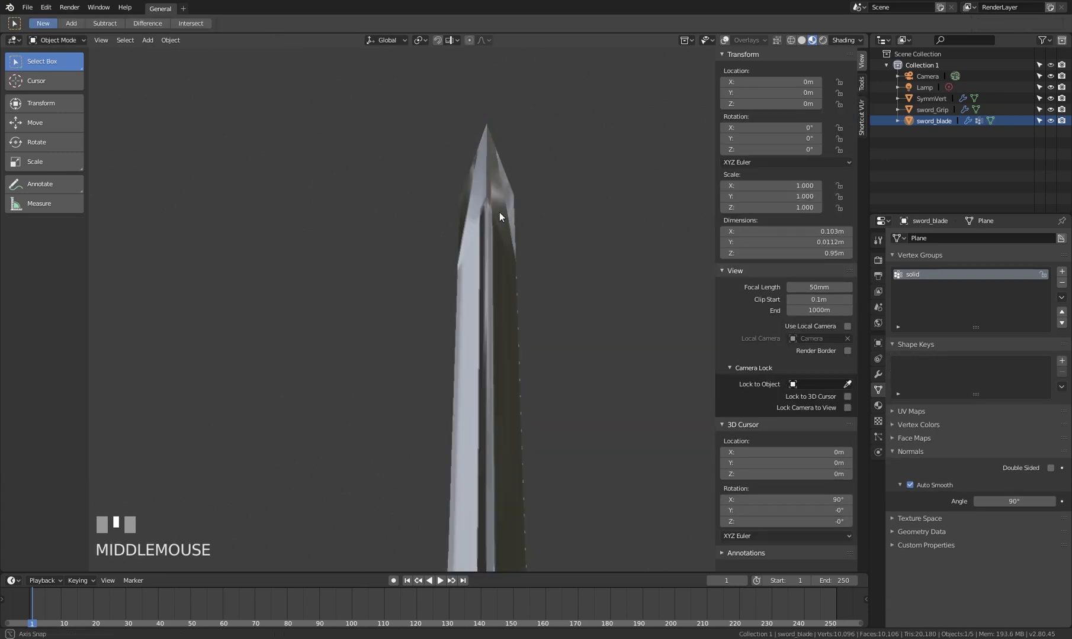
In wireframe Edit Mode, select the long inner edge running to the blade's tip and rotate it clockwise
{"action": "scroll", "coordinate": [492, 356], "scroll_direction": "up", "scroll_amount": 5}
{"action": "mouse_move", "coordinate": [510, 228]}
{"action": "middle_mouse_down"}
{"action": "mouse_move", "coordinate": [476, 227]}
{"action": "mouse_move", "coordinate": [569, 196]}
{"action": "mouse_move", "coordinate": [597, 165]}
{"action": "mouse_move", "coordinate": [545, 239]}
{"action": "middle_mouse_up"}
{"action": "key", "text": "Tab"}
{"action": "scroll", "coordinate": [503, 212], "scroll_direction": "up", "scroll_amount": 2}
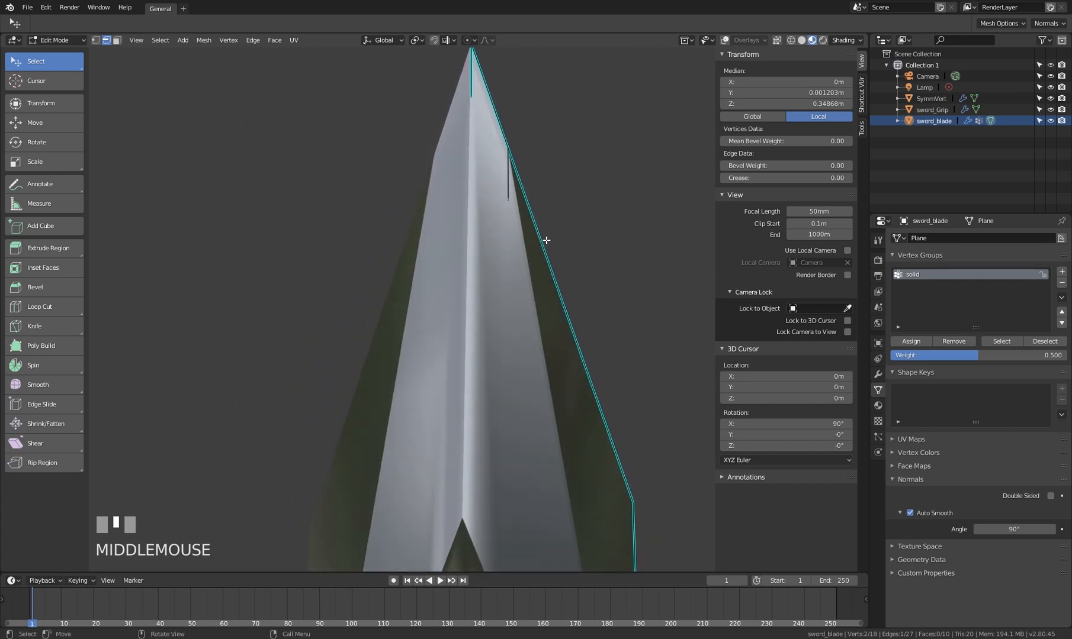
{"action": "key", "text": "z"}
{"action": "left_click", "coordinate": [433, 323]}
{"action": "scroll", "coordinate": [547, 383], "scroll_direction": "down", "scroll_amount": 3}
{"action": "mouse_move", "coordinate": [547, 382]}
{"action": "middle_mouse_down", "text": "shift"}
{"action": "mouse_move", "coordinate": [560, 377]}
{"action": "mouse_move", "coordinate": [519, 364]}
{"action": "mouse_move", "coordinate": [563, 397]}
{"action": "mouse_move", "coordinate": [596, 359]}
{"action": "mouse_move", "coordinate": [572, 364]}
{"action": "mouse_move", "coordinate": [536, 400]}
{"action": "mouse_move", "coordinate": [600, 445]}
{"action": "mouse_move", "coordinate": [526, 443]}
{"action": "mouse_move", "coordinate": [593, 425]}
{"action": "mouse_move", "coordinate": [573, 431]}
{"action": "middle_mouse_up", "text": "shift"}
{"action": "right_click", "coordinate": [519, 364]}
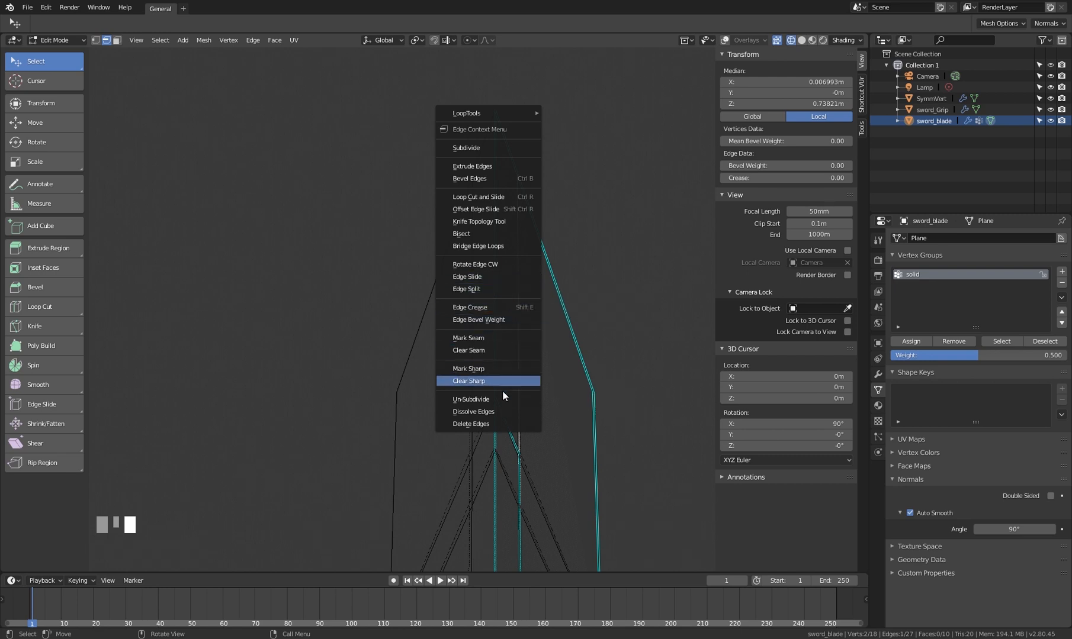
{"action": "left_click", "coordinate": [502, 264]}
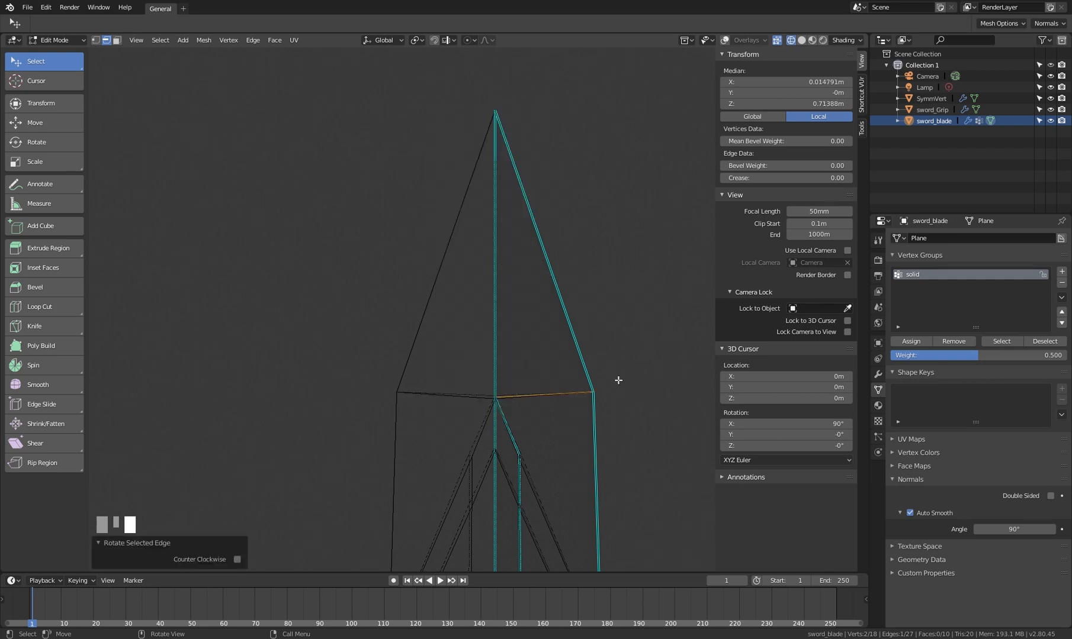
Examine the blade tip around the rotated edge in solid, LookDev and wireframe shading
{"action": "key", "text": "shift+z"}
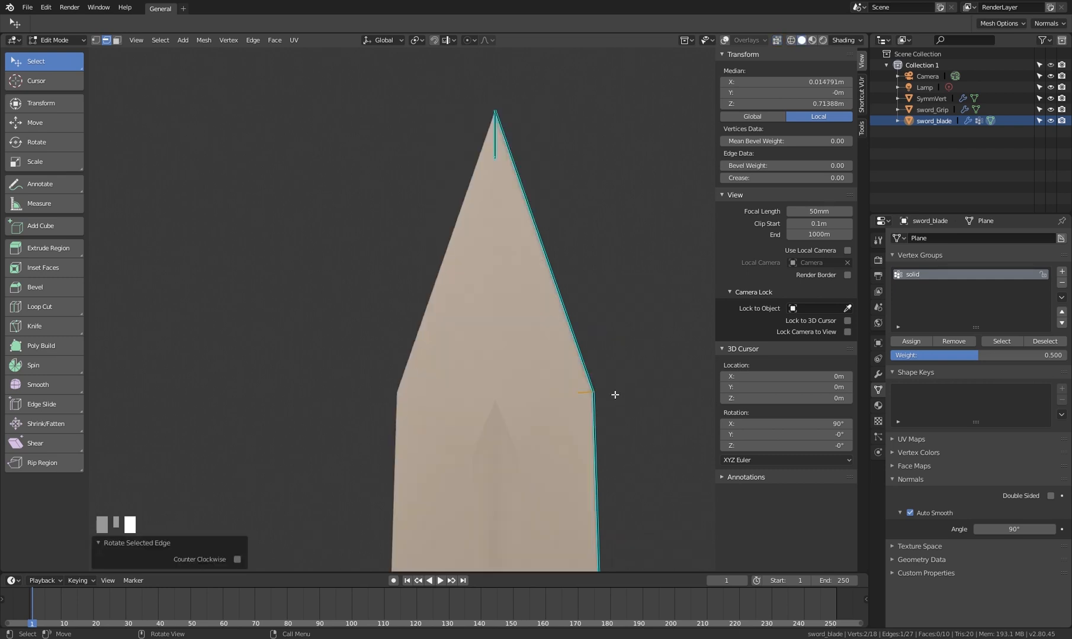
{"action": "left_click", "coordinate": [812, 41]}
{"action": "mouse_move", "coordinate": [603, 308]}
{"action": "middle_mouse_down"}
{"action": "mouse_move", "coordinate": [557, 318]}
{"action": "mouse_move", "coordinate": [551, 355]}
{"action": "middle_mouse_up"}
{"action": "mouse_move", "coordinate": [551, 373]}
{"action": "middle_mouse_down", "text": "shift"}
{"action": "mouse_move", "coordinate": [519, 223]}
{"action": "mouse_move", "coordinate": [508, 304]}
{"action": "middle_mouse_up", "text": "shift"}
{"action": "key", "text": "Tab"}
{"action": "scroll", "coordinate": [546, 342], "scroll_direction": "down", "scroll_amount": 7}
{"action": "mouse_move", "coordinate": [545, 342]}
{"action": "middle_mouse_down"}
{"action": "mouse_move", "coordinate": [566, 357]}
{"action": "mouse_move", "coordinate": [570, 381]}
{"action": "mouse_move", "coordinate": [546, 351]}
{"action": "mouse_move", "coordinate": [538, 374]}
{"action": "middle_mouse_up"}
{"action": "scroll", "coordinate": [550, 387], "scroll_direction": "up", "scroll_amount": 3}
{"action": "key", "text": "z"}
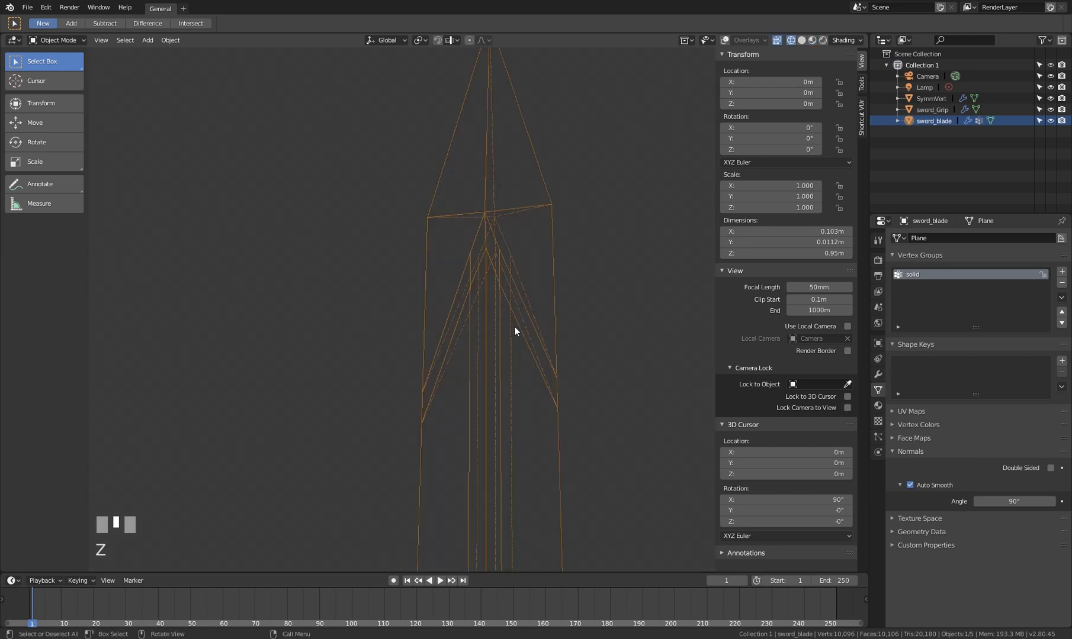
Switch the viewport to solid shading and set its lighting to Studio
{"action": "key", "text": "z"}
{"action": "scroll", "coordinate": [529, 350], "scroll_direction": "up", "scroll_amount": 3}
{"action": "mouse_move", "coordinate": [529, 350]}
{"action": "middle_mouse_down"}
{"action": "mouse_move", "coordinate": [550, 315]}
{"action": "mouse_move", "coordinate": [548, 338]}
{"action": "middle_mouse_up"}
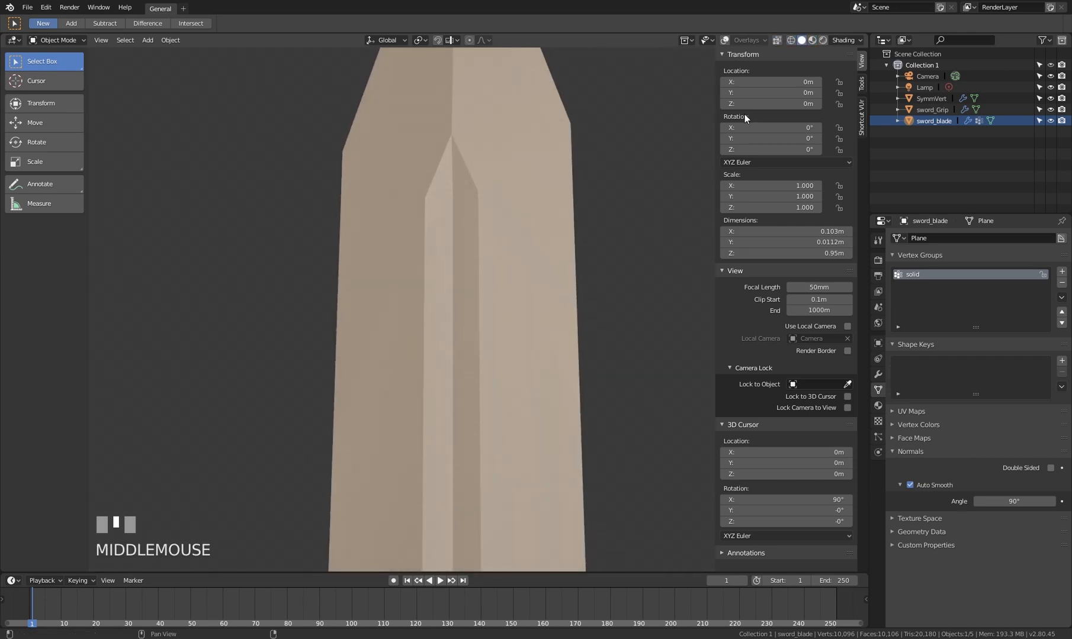
{"action": "left_click", "coordinate": [847, 40]}
{"action": "left_click", "coordinate": [835, 76]}
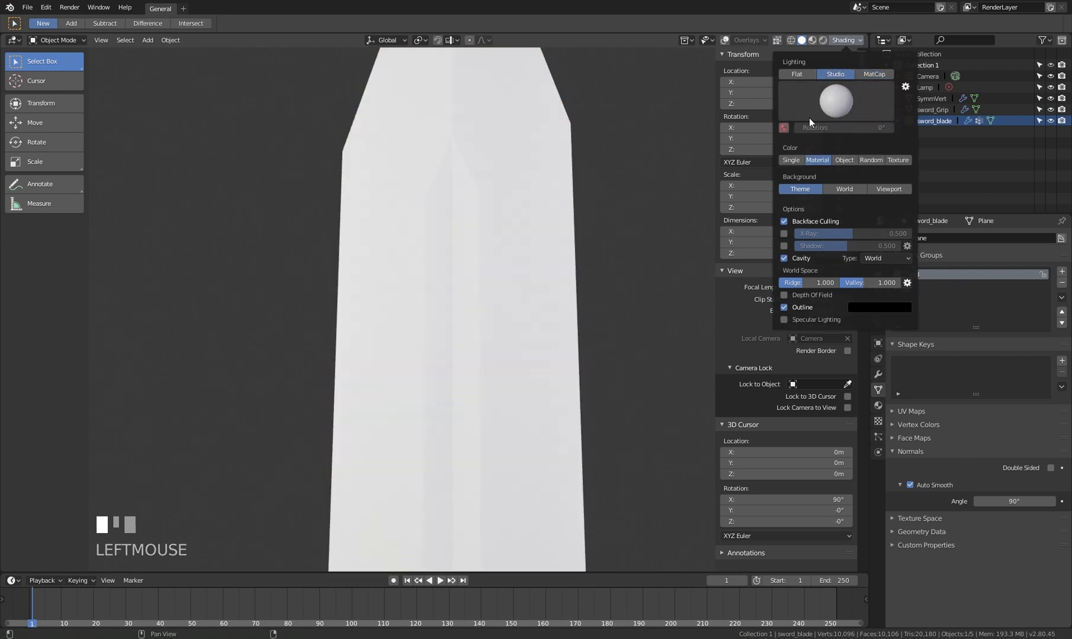
{"action": "middle_click_drag", "start_coordinate": [550, 272], "coordinate": [543, 237]}
Examine the blade tip's shading in LookDev mode and return to Edit Mode
{"action": "left_click", "coordinate": [812, 41]}
{"action": "scroll", "coordinate": [581, 278], "scroll_direction": "down", "scroll_amount": 2}
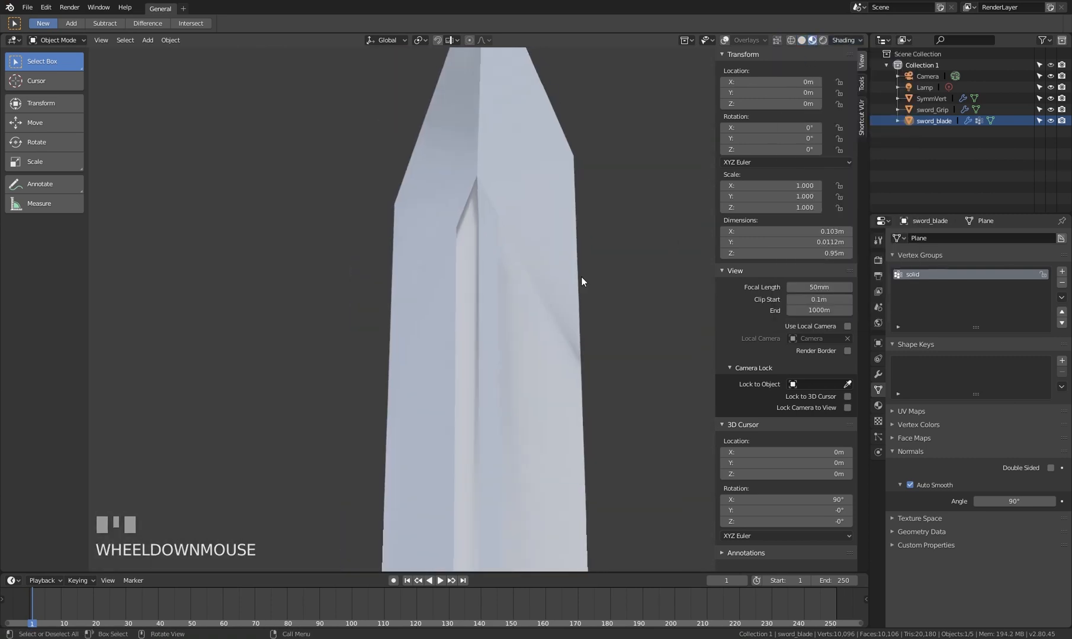
{"action": "mouse_move", "coordinate": [581, 278]}
{"action": "middle_mouse_down"}
{"action": "mouse_move", "coordinate": [550, 354]}
{"action": "mouse_move", "coordinate": [561, 375]}
{"action": "middle_mouse_up"}
{"action": "key", "text": "Tab"}
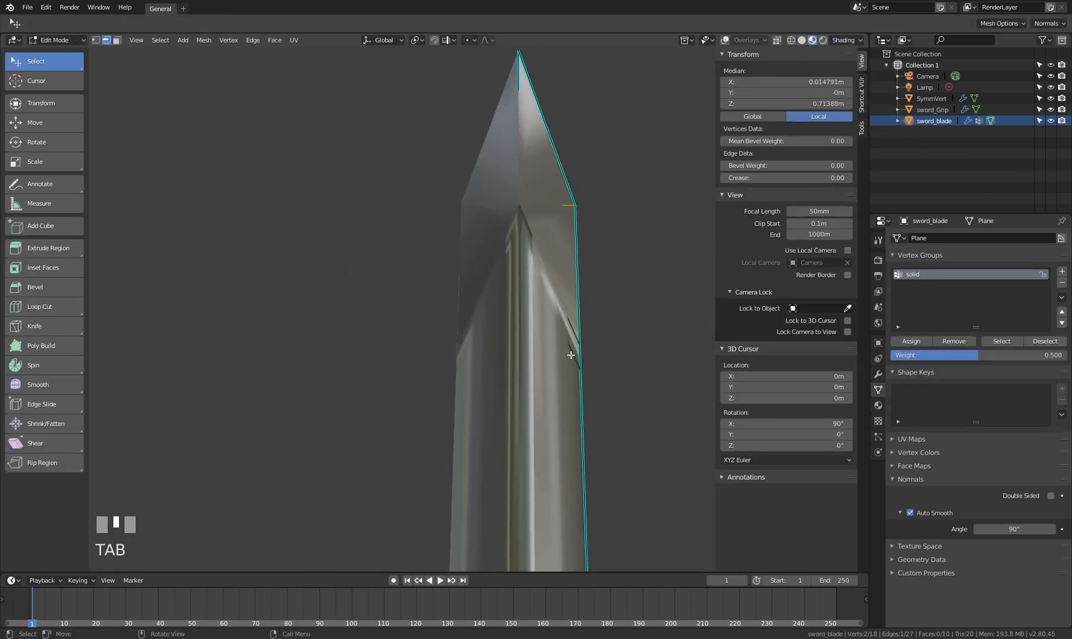
{"action": "key", "text": "ctrl+Tab"}
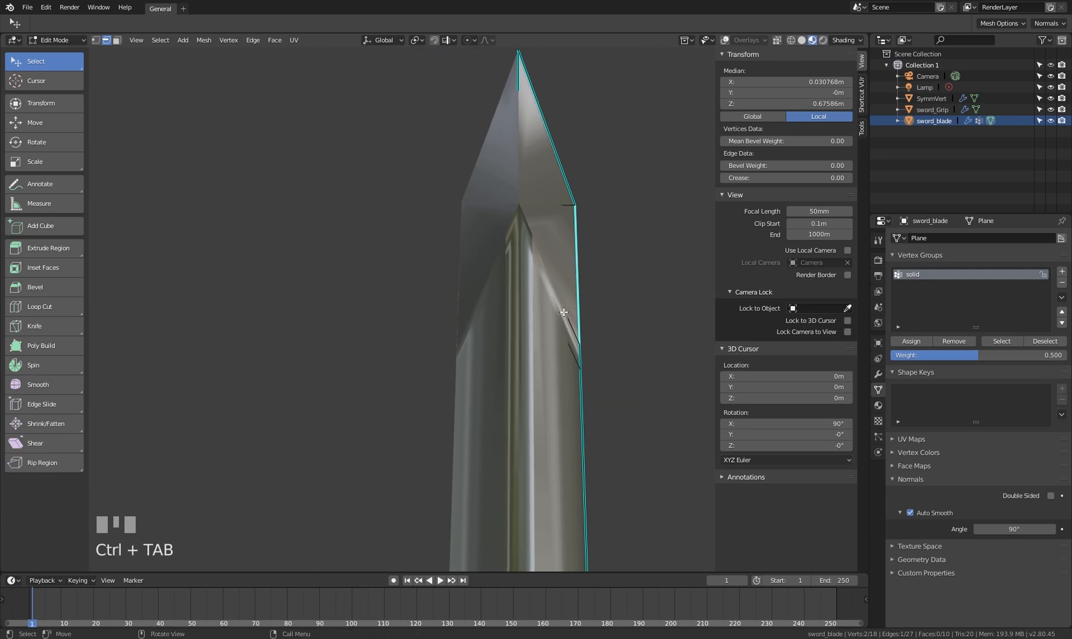
{"action": "key", "text": "Tab"}
{"action": "mouse_move", "coordinate": [568, 311]}
{"action": "middle_mouse_down"}
{"action": "mouse_move", "coordinate": [552, 307]}
{"action": "mouse_move", "coordinate": [562, 324]}
{"action": "middle_mouse_up"}
{"action": "scroll", "coordinate": [556, 317], "scroll_direction": "up", "scroll_amount": 1}
{"action": "key", "text": "Tab"}
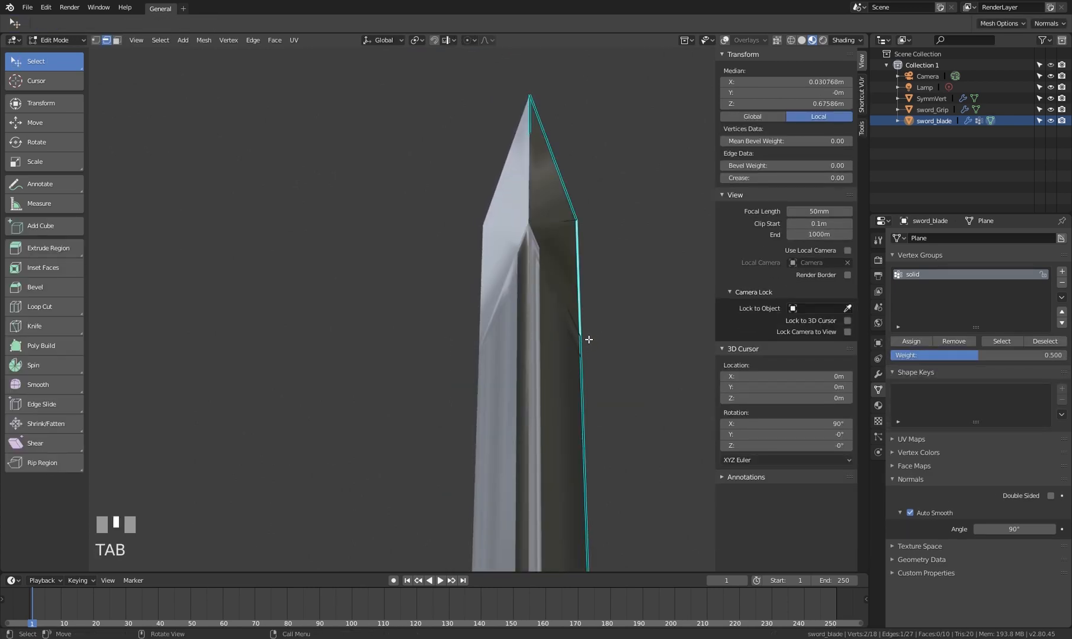
In vertex mode, slide the outer-edge vertex just below the blade's shoulder up along its edge by a factor of about 0.751
{"action": "key", "text": "1"}
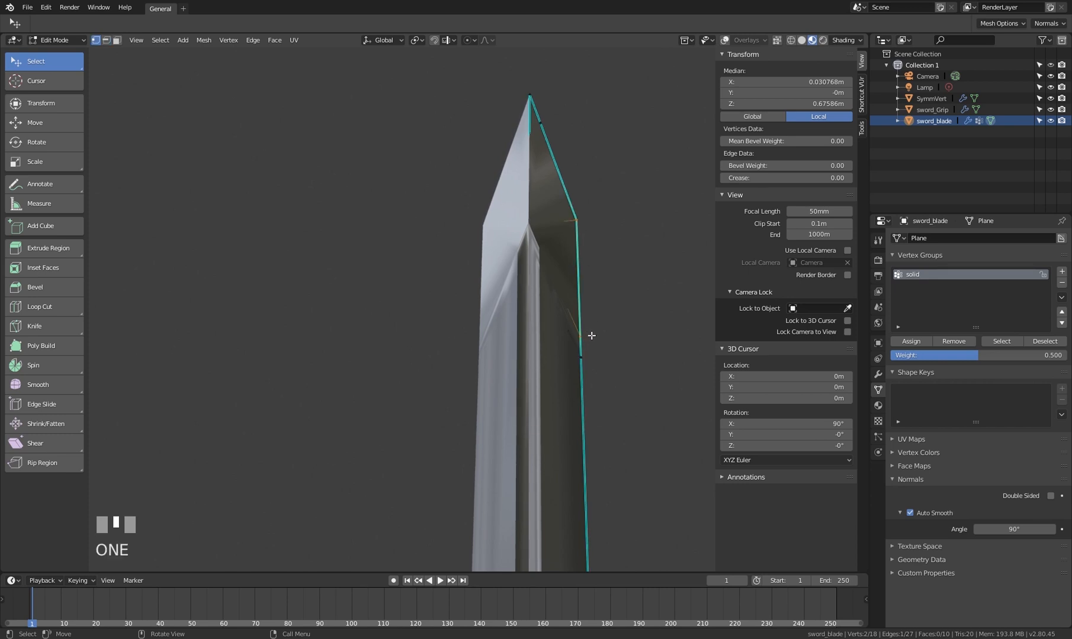
{"action": "left_click", "coordinate": [590, 335]}
{"action": "key", "text": "g"}
{"action": "key", "text": "g"}
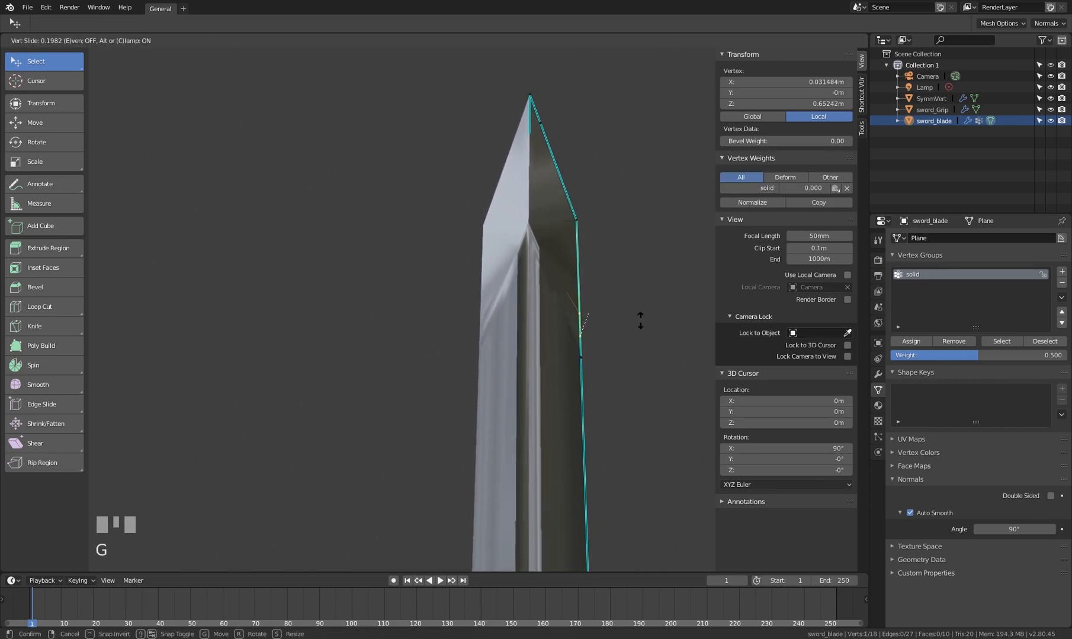
{"action": "left_click", "coordinate": [585, 360]}
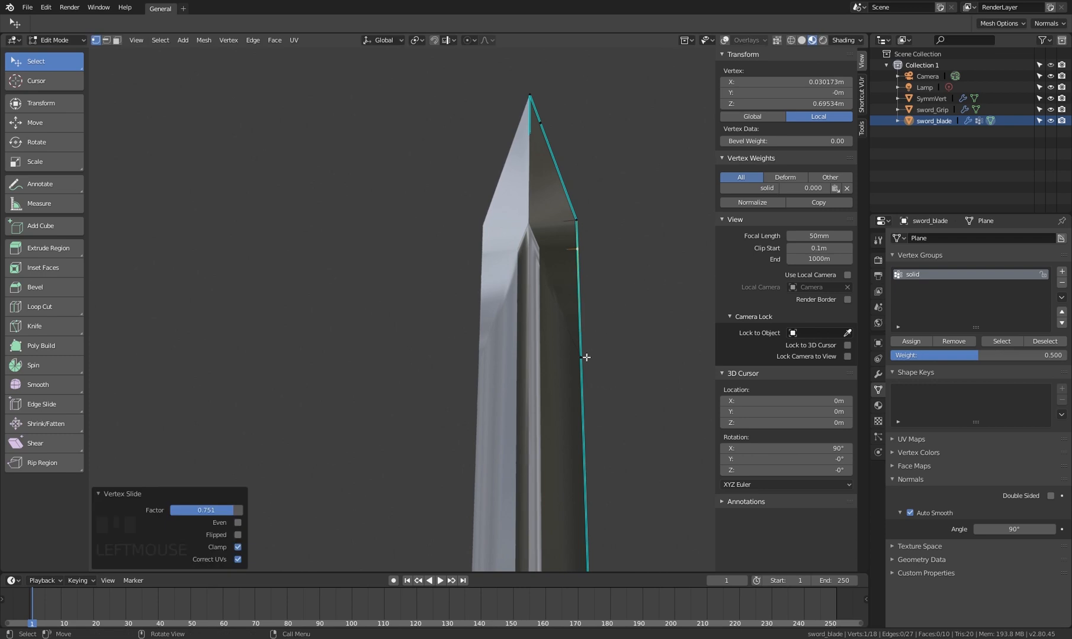
Slide the next lower outer-edge vertex up toward the shoulder, to about Z 0.675 m, and return to Object Mode
{"action": "key", "text": "g"}
{"action": "key", "text": "g"}
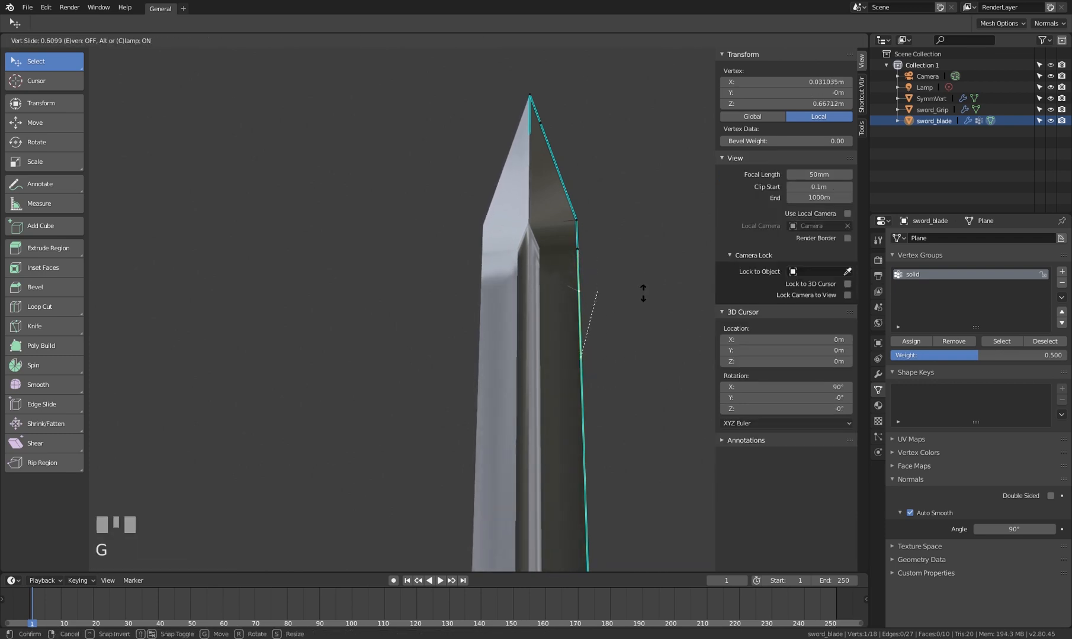
{"action": "left_click", "coordinate": [538, 320]}
{"action": "key", "text": "Tab"}
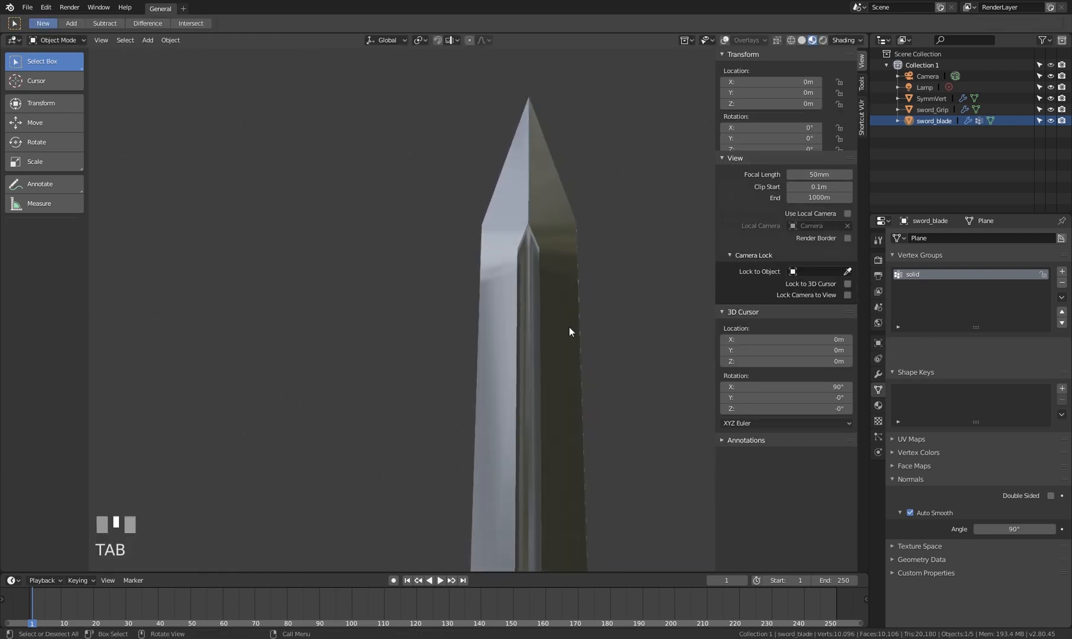
Examine the edge flow around the blade tip in wireframe shading
{"action": "mouse_move", "coordinate": [570, 331]}
{"action": "middle_mouse_down"}
{"action": "mouse_move", "coordinate": [543, 315]}
{"action": "mouse_move", "coordinate": [515, 345]}
{"action": "mouse_move", "coordinate": [509, 372]}
{"action": "mouse_move", "coordinate": [575, 341]}
{"action": "mouse_move", "coordinate": [573, 366]}
{"action": "middle_mouse_up"}
{"action": "scroll", "coordinate": [570, 409], "scroll_direction": "down", "scroll_amount": 3}
{"action": "middle_click_drag", "start_coordinate": [570, 409], "coordinate": [501, 336], "text": "shift"}
{"action": "scroll", "coordinate": [538, 342], "scroll_direction": "up", "scroll_amount": 2}
{"action": "key", "text": "shift+z"}
{"action": "scroll", "coordinate": [489, 338], "scroll_direction": "up", "scroll_amount": 3}
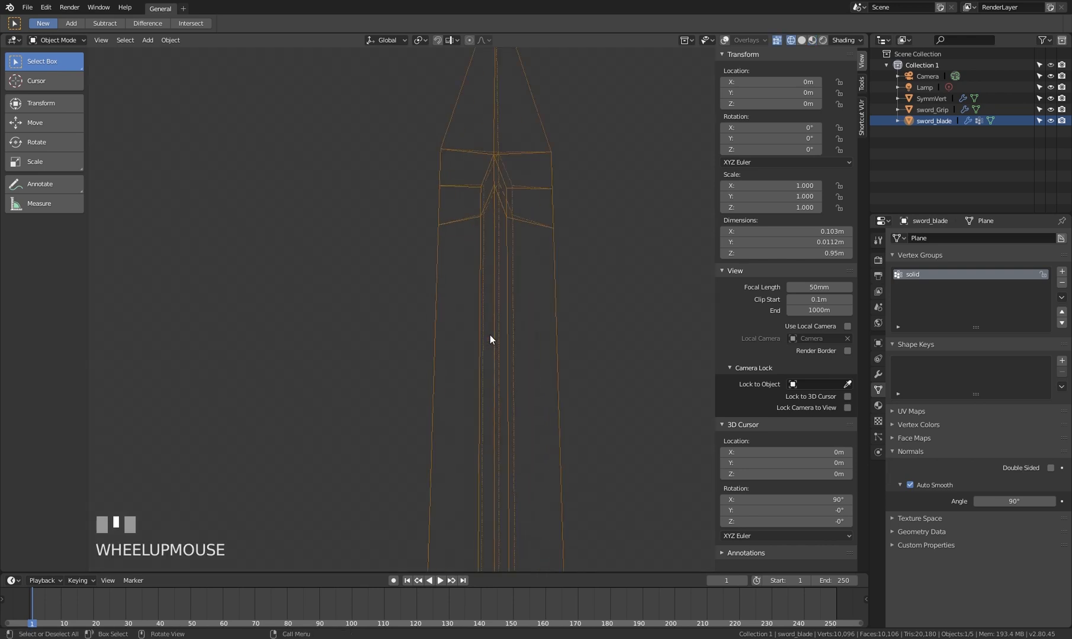
{"action": "middle_click_drag", "start_coordinate": [567, 153], "coordinate": [512, 377]}
{"action": "scroll", "coordinate": [555, 175], "scroll_direction": "up", "scroll_amount": 2}
{"action": "scroll", "coordinate": [520, 343], "scroll_direction": "down", "scroll_amount": 2}
{"action": "scroll", "coordinate": [520, 348], "scroll_direction": "up", "scroll_amount": 2}
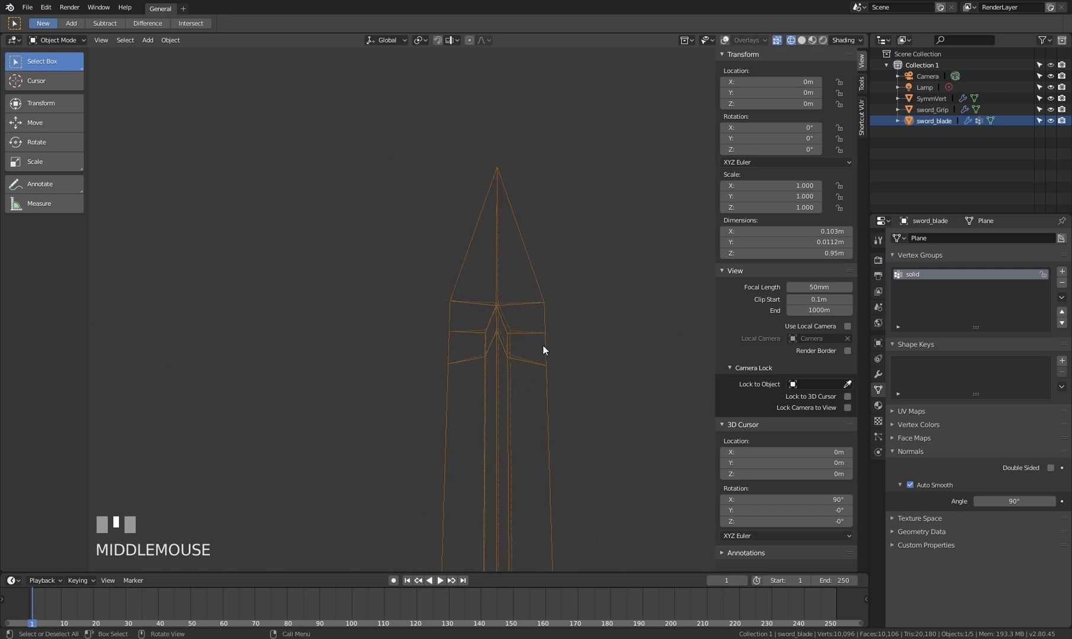
In Edit Mode, dissolve the extra vertex on the blade's outer edge just below the tip
{"action": "key", "text": "Tab"}
{"action": "key", "text": "Tab"}
{"action": "key", "text": "Tab"}
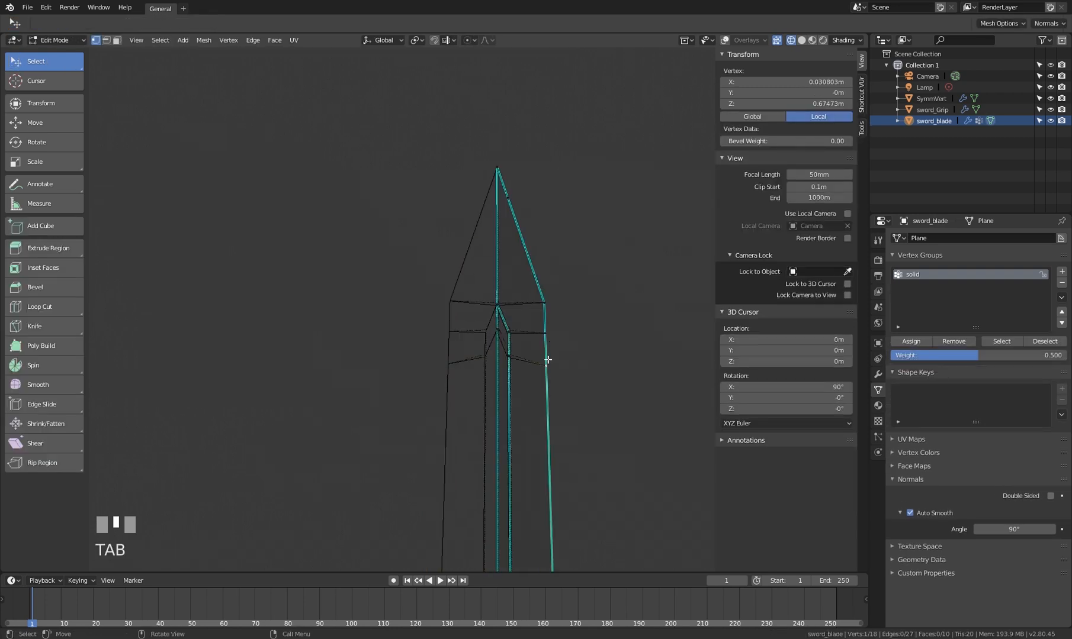
{"action": "left_click", "coordinate": [503, 167], "text": "ctrl"}
{"action": "left_click", "coordinate": [508, 190]}
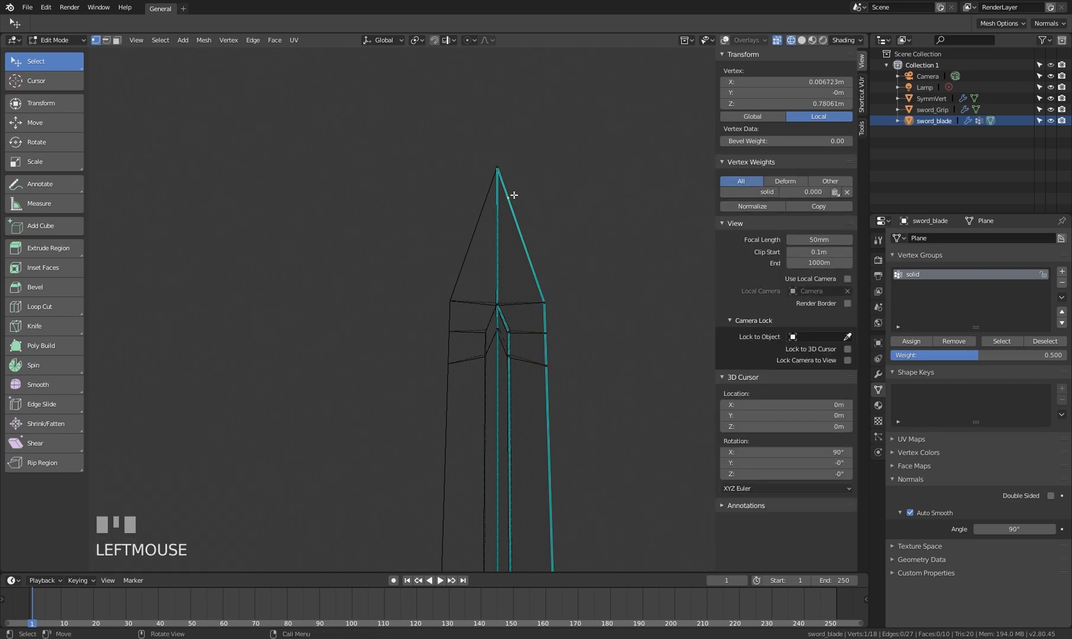
{"action": "scroll", "coordinate": [512, 213], "scroll_direction": "up", "scroll_amount": 2}
{"action": "mouse_move", "coordinate": [517, 237]}
{"action": "middle_mouse_down"}
{"action": "mouse_move", "coordinate": [551, 258]}
{"action": "mouse_move", "coordinate": [519, 258]}
{"action": "mouse_move", "coordinate": [522, 249]}
{"action": "middle_mouse_up"}
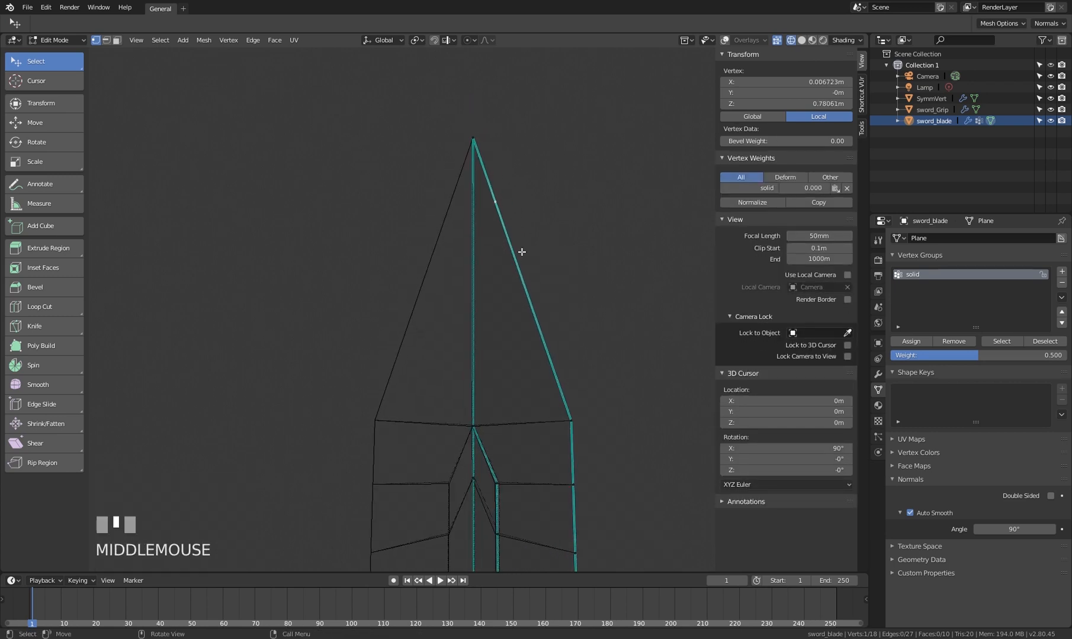
{"action": "scroll", "coordinate": [523, 257], "scroll_direction": "down", "scroll_amount": 1}
{"action": "mouse_move", "coordinate": [507, 207]}
{"action": "middle_mouse_down"}
{"action": "mouse_move", "coordinate": [536, 208]}
{"action": "mouse_move", "coordinate": [507, 218]}
{"action": "middle_mouse_up"}
{"action": "left_click", "coordinate": [481, 156], "text": "shift"}
{"action": "left_click", "coordinate": [508, 217]}
{"action": "right_click", "coordinate": [499, 209]}
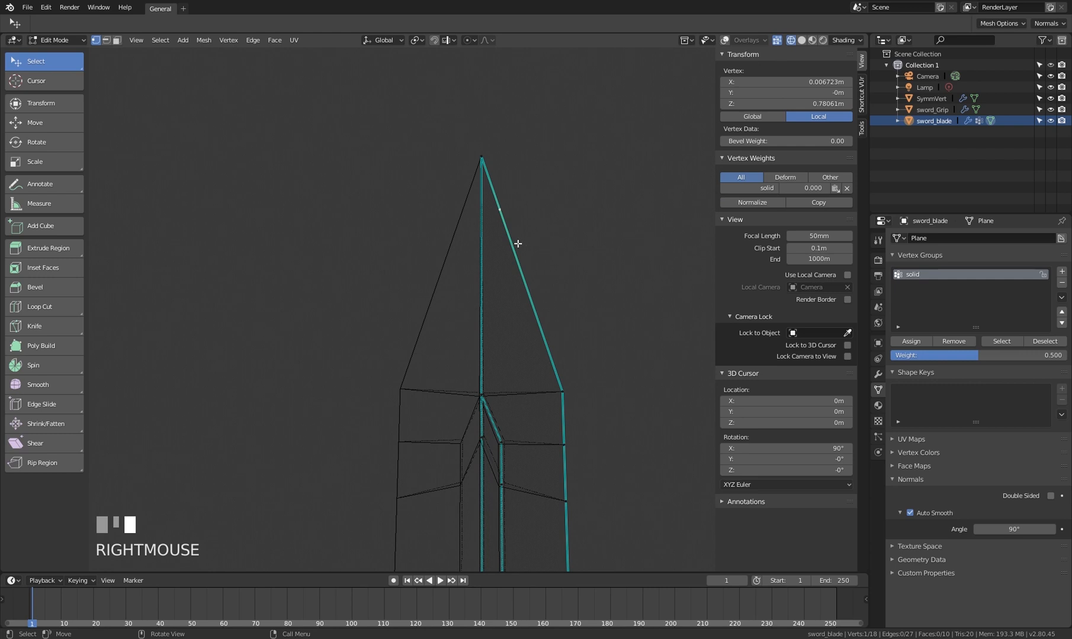
{"action": "key", "text": "Delete"}
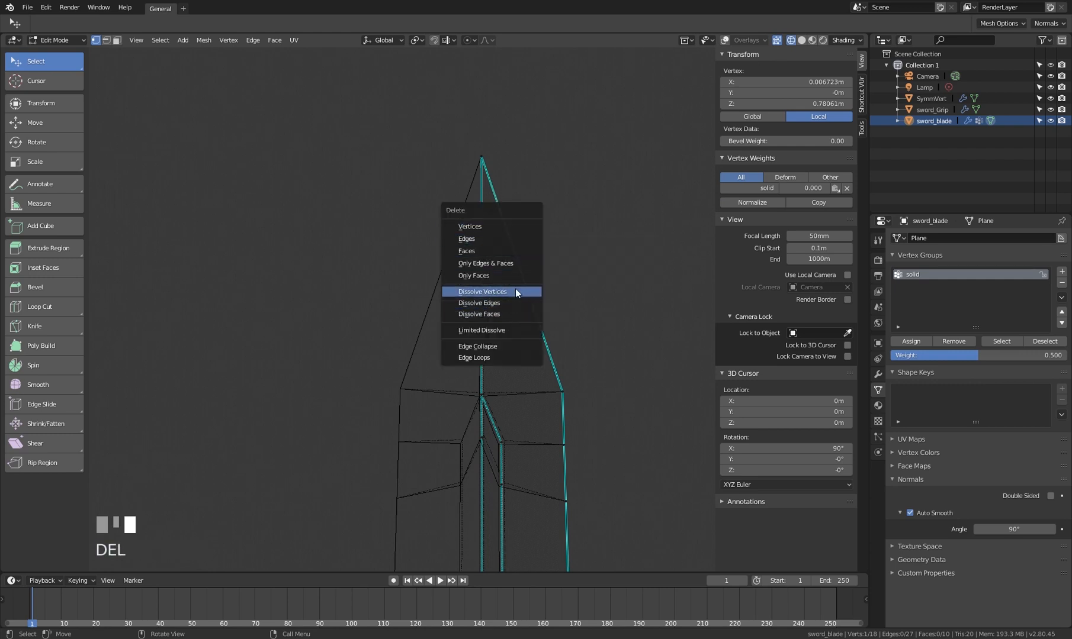
{"action": "left_click", "coordinate": [515, 291]}
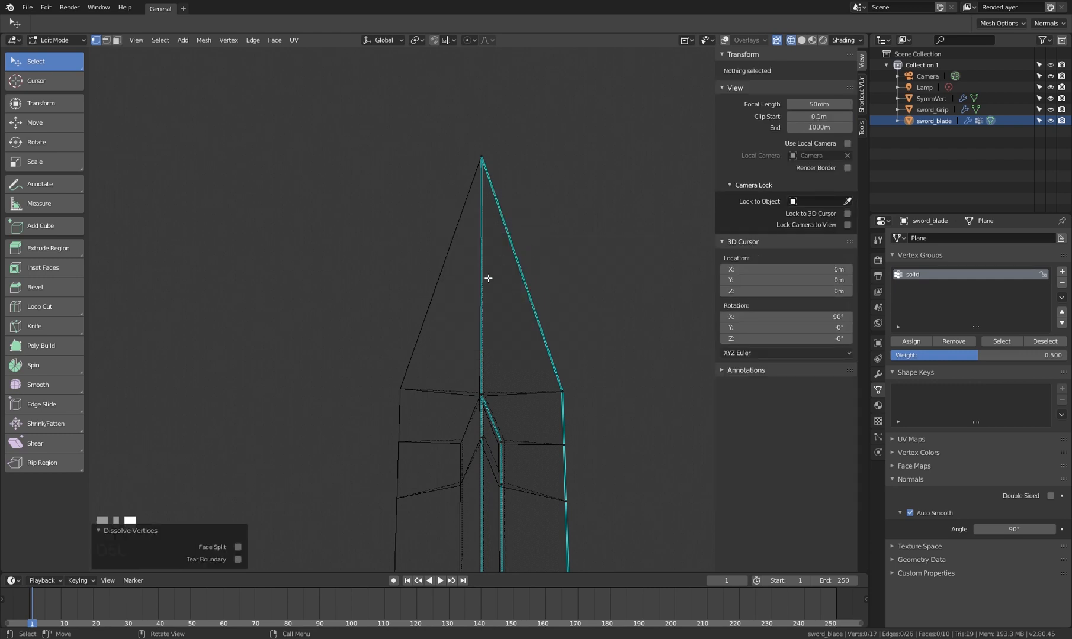
Return to Object Mode and examine the cleaned-up blade tip in solid and LookDev shading
{"action": "key", "text": "z"}
{"action": "left_click", "coordinate": [570, 297]}
{"action": "key", "text": "Tab"}
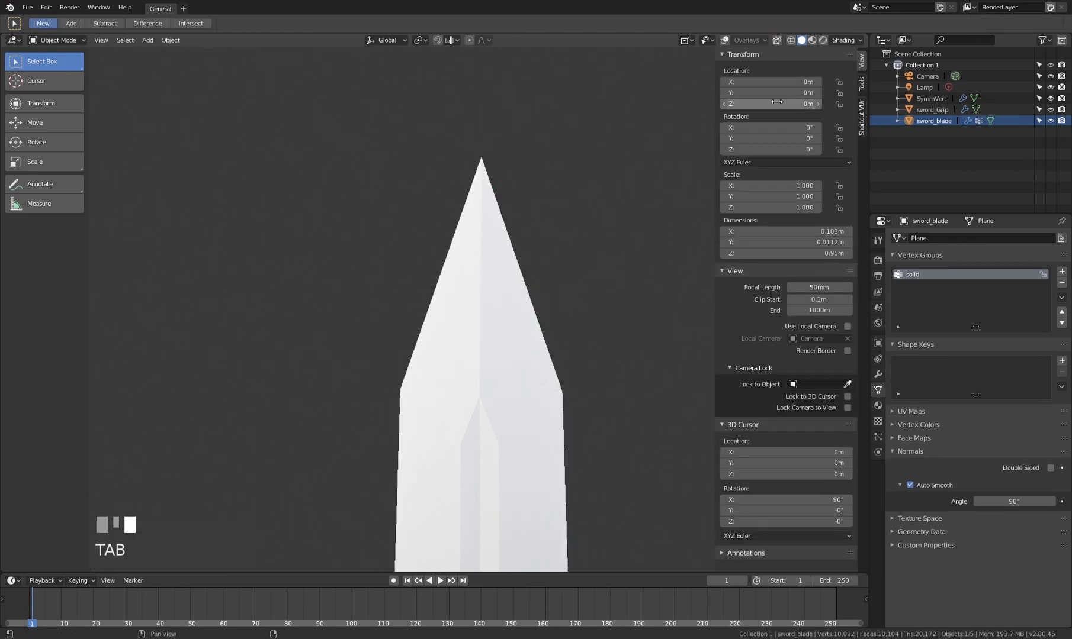
{"action": "left_click", "coordinate": [821, 40]}
{"action": "scroll", "coordinate": [571, 323], "scroll_direction": "down", "scroll_amount": 2}
{"action": "mouse_move", "coordinate": [571, 323]}
{"action": "middle_mouse_down", "text": "shift"}
{"action": "mouse_move", "coordinate": [526, 325]}
{"action": "mouse_move", "coordinate": [513, 269]}
{"action": "mouse_move", "coordinate": [552, 229]}
{"action": "mouse_move", "coordinate": [513, 239]}
{"action": "middle_mouse_up", "text": "shift"}
{"action": "left_click", "coordinate": [811, 40]}
{"action": "middle_click_drag", "start_coordinate": [563, 338], "coordinate": [540, 365]}
{"action": "scroll", "coordinate": [517, 431], "scroll_direction": "down", "scroll_amount": 2}
{"action": "scroll", "coordinate": [482, 278], "scroll_direction": "down", "scroll_amount": 2, "text": "shift"}
{"action": "mouse_move", "coordinate": [482, 278]}
{"action": "middle_mouse_down"}
{"action": "mouse_move", "coordinate": [455, 325]}
{"action": "mouse_move", "coordinate": [497, 326]}
{"action": "middle_mouse_up"}
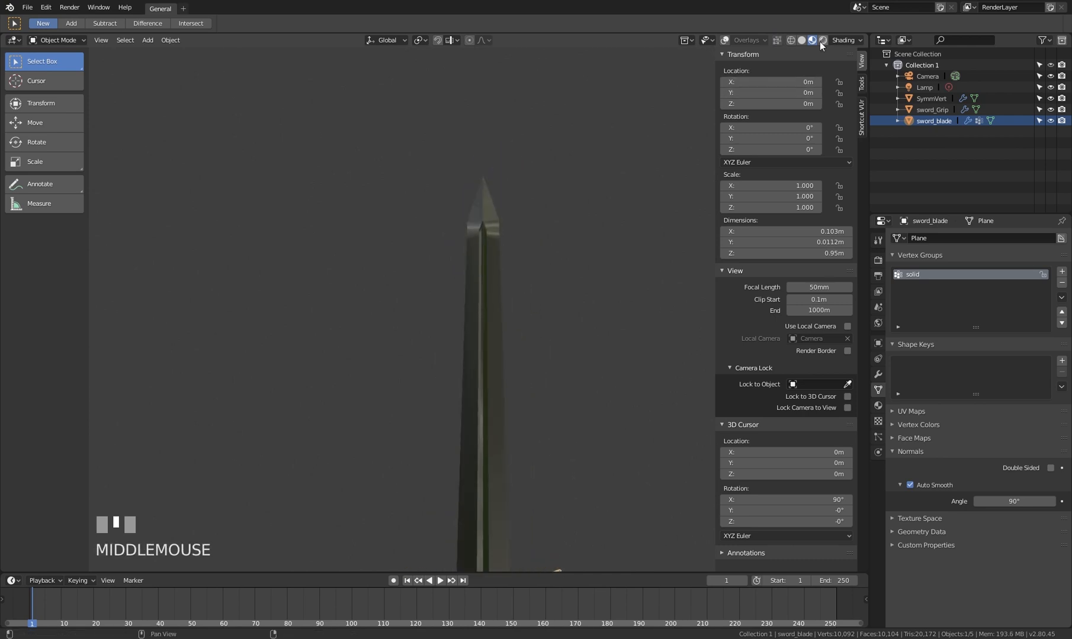
{"action": "left_click", "coordinate": [801, 40]}
{"action": "scroll", "coordinate": [539, 232], "scroll_direction": "up", "scroll_amount": 2}
In wireframe Edit Mode, select the outer-edge vertex path from below the shoulder to the tip and distribute it evenly with LoopTools Space
{"action": "key", "text": "z"}
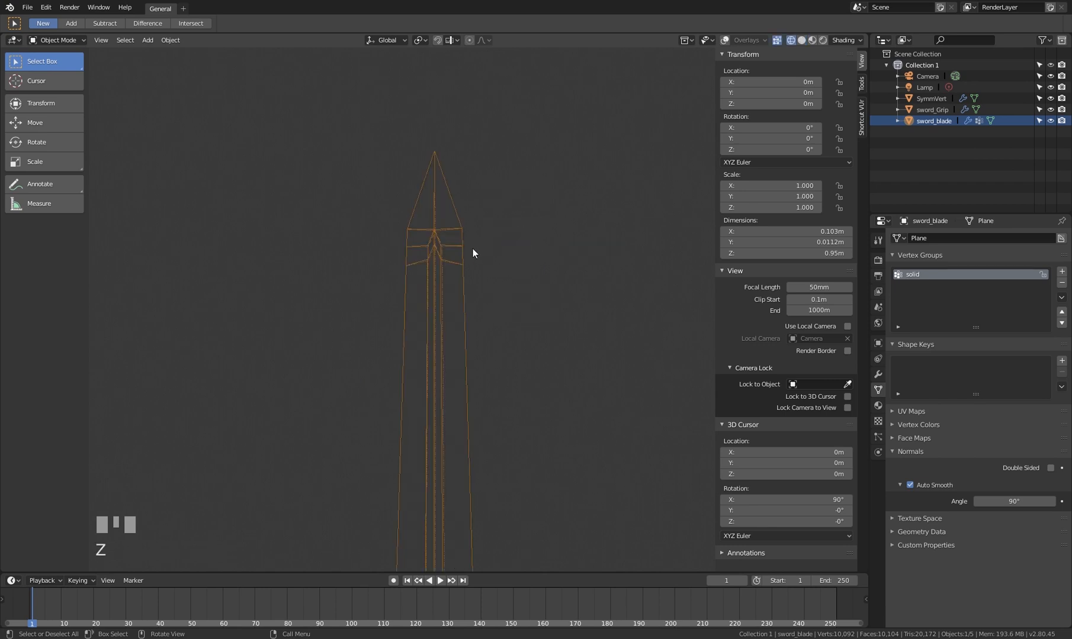
{"action": "scroll", "coordinate": [431, 204], "scroll_direction": "up", "scroll_amount": 2}
{"action": "middle_click_drag", "start_coordinate": [431, 204], "coordinate": [496, 291], "text": "shift"}
{"action": "key", "text": "Tab"}
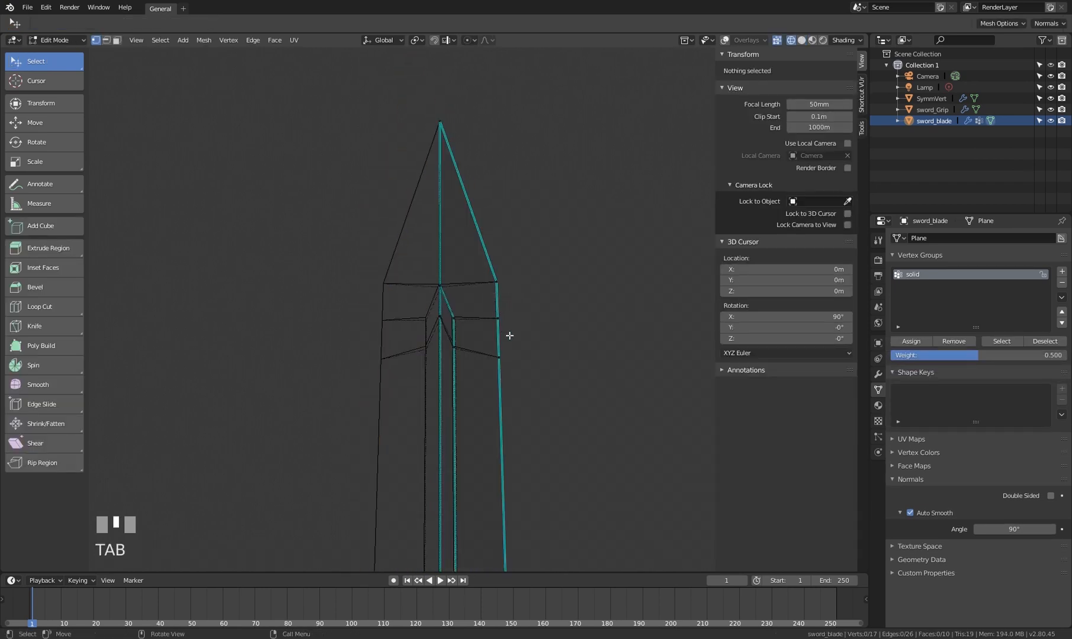
{"action": "left_click", "coordinate": [508, 364]}
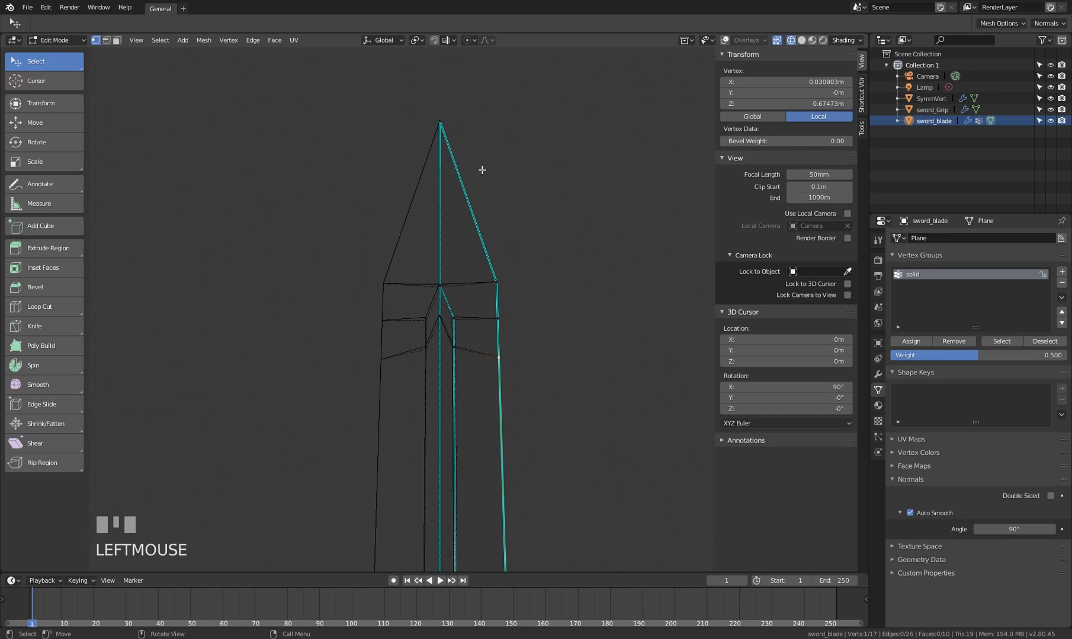
{"action": "left_click", "coordinate": [441, 119], "text": "ctrl"}
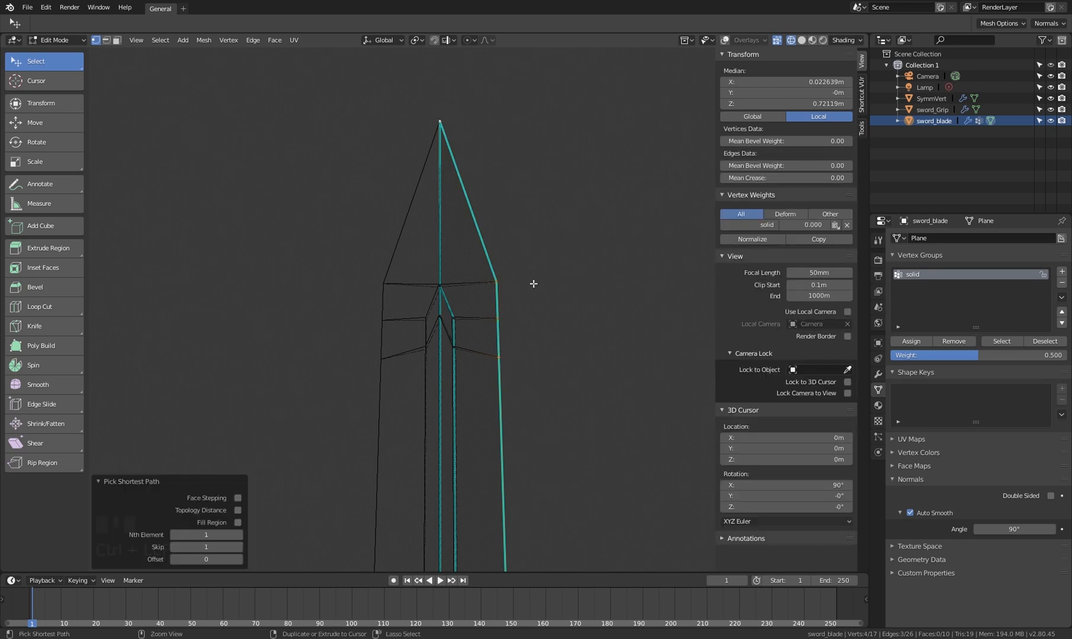
{"action": "right_click", "coordinate": [491, 295]}
{"action": "mouse_move", "coordinate": [460, 274]}
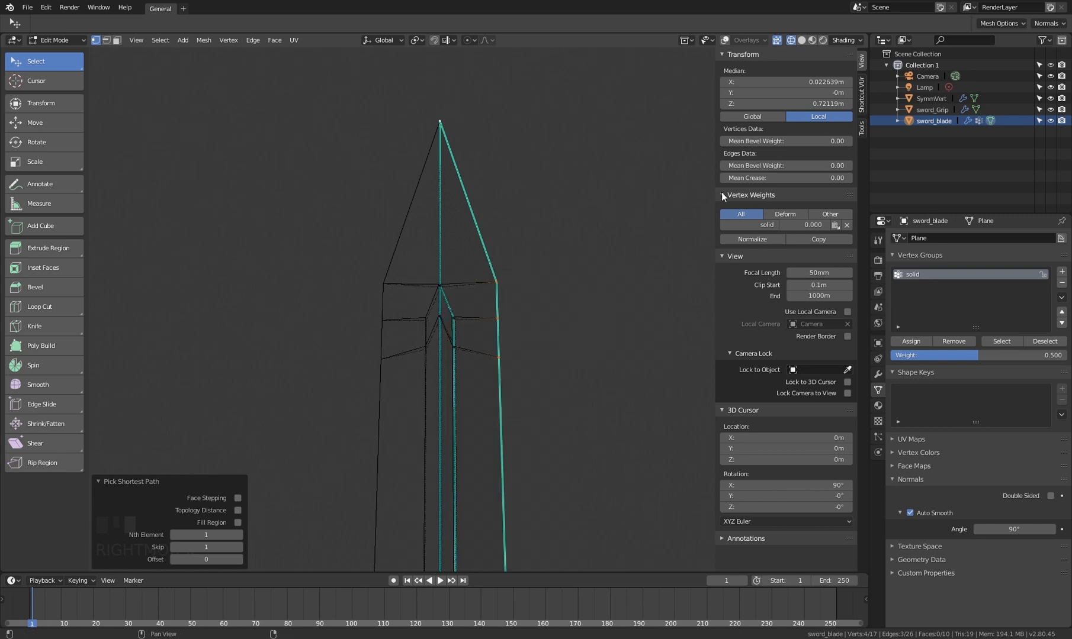
{"action": "right_click", "coordinate": [666, 173]}
{"action": "mouse_move", "coordinate": [678, 156]}
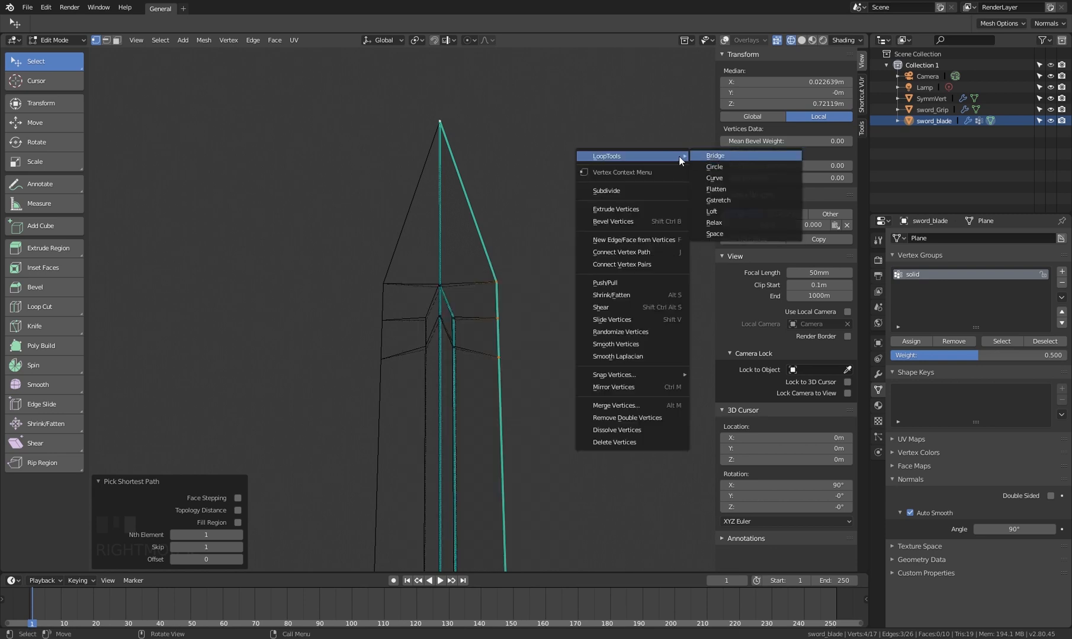
{"action": "left_click", "coordinate": [721, 235]}
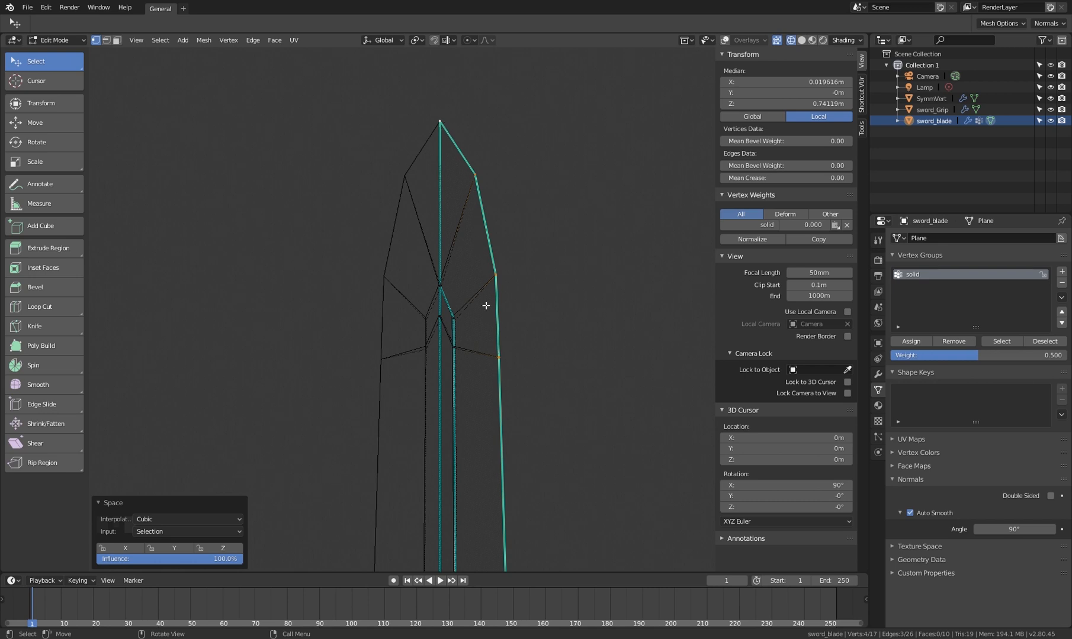
Return to Object Mode and examine the reshaped blade tip in solid and LookDev shading
{"action": "key", "text": "Tab"}
{"action": "mouse_move", "coordinate": [479, 280]}
{"action": "middle_mouse_down"}
{"action": "mouse_move", "coordinate": [500, 273]}
{"action": "mouse_move", "coordinate": [481, 297]}
{"action": "middle_mouse_up"}
{"action": "key", "text": "z"}
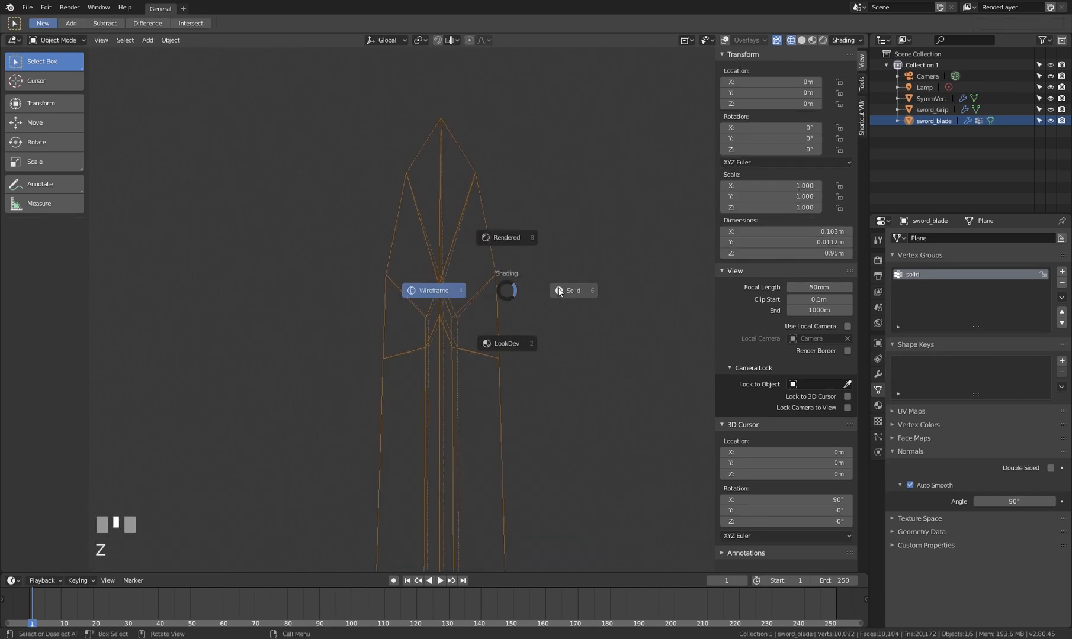
{"action": "left_click", "coordinate": [558, 290]}
{"action": "scroll", "coordinate": [554, 316], "scroll_direction": "down", "scroll_amount": 2}
{"action": "middle_click_drag", "start_coordinate": [555, 316], "coordinate": [512, 354]}
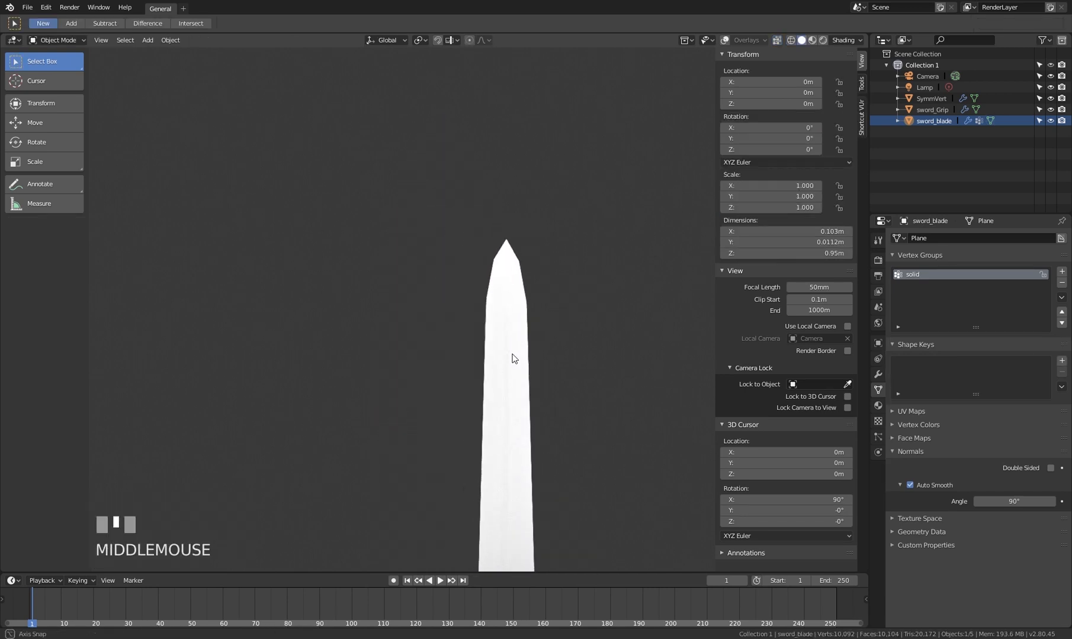
{"action": "left_click", "coordinate": [813, 40]}
{"action": "scroll", "coordinate": [572, 307], "scroll_direction": "down", "scroll_amount": 1}
{"action": "mouse_move", "coordinate": [572, 308]}
{"action": "middle_mouse_down", "text": "shift"}
{"action": "mouse_move", "coordinate": [507, 255]}
{"action": "mouse_move", "coordinate": [542, 238]}
{"action": "mouse_move", "coordinate": [517, 332]}
{"action": "middle_mouse_up", "text": "shift"}
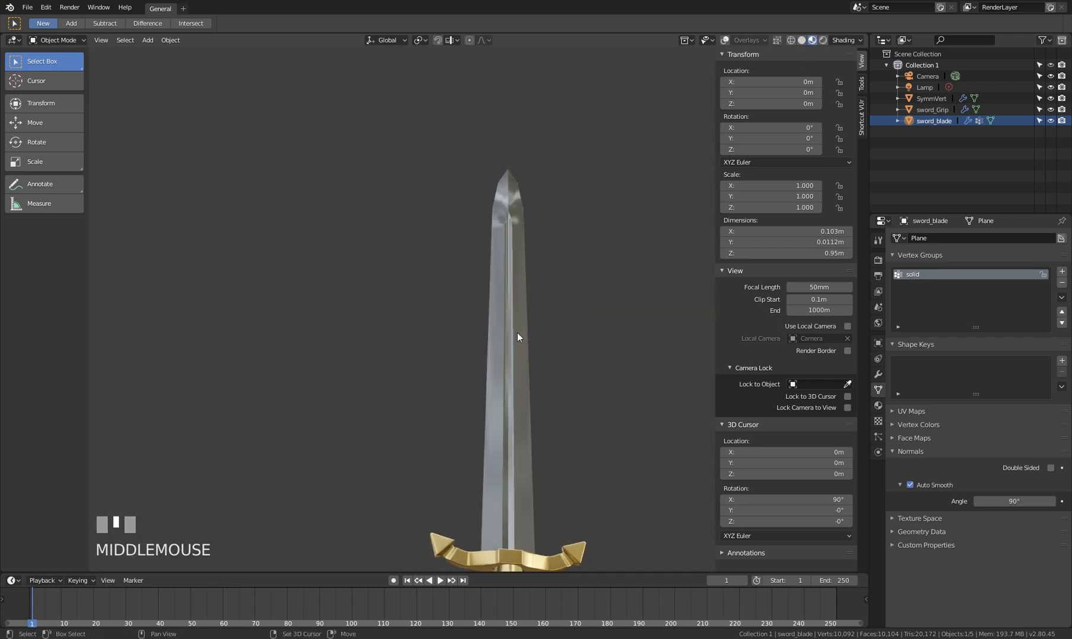
{"action": "scroll", "coordinate": [491, 320], "scroll_direction": "down", "scroll_amount": 2}
{"action": "scroll", "coordinate": [485, 184], "scroll_direction": "up", "scroll_amount": 6}
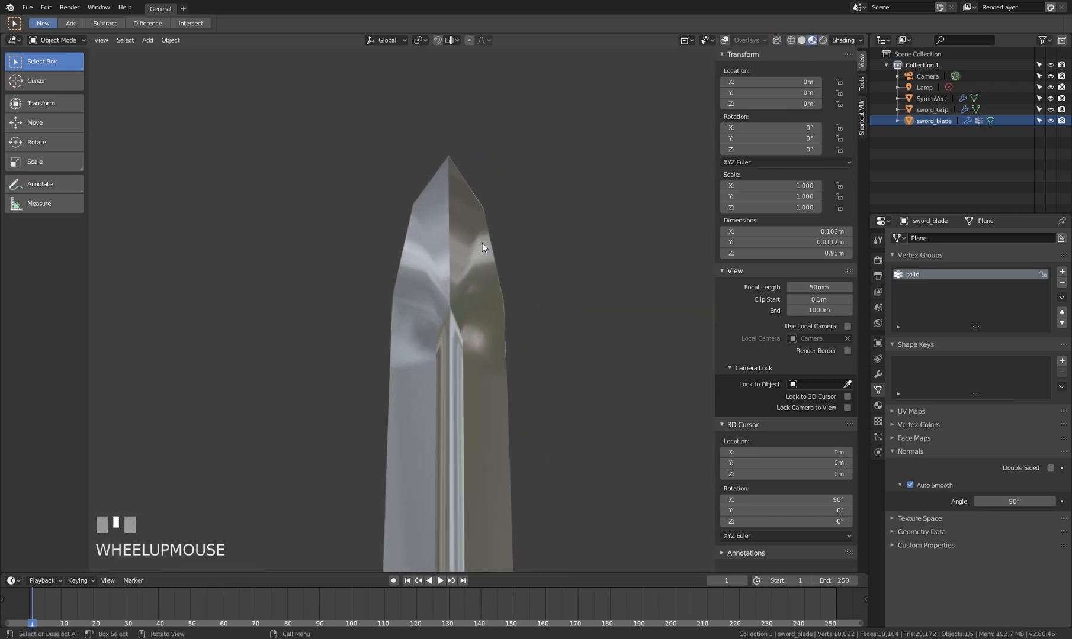
In wireframe Edit Mode, add an unslid loop cut with 2 cuts through the blade's outer edge segment above the shoulder and down the fuller
{"action": "key", "text": "z"}
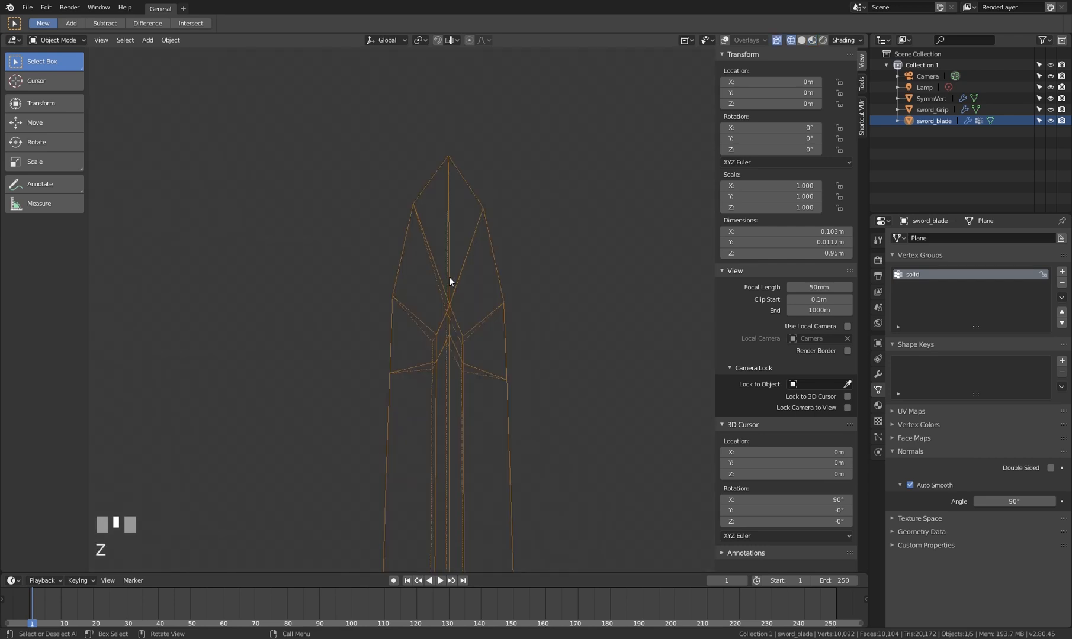
{"action": "scroll", "coordinate": [498, 284], "scroll_direction": "up", "scroll_amount": 2}
{"action": "key", "text": "Tab"}
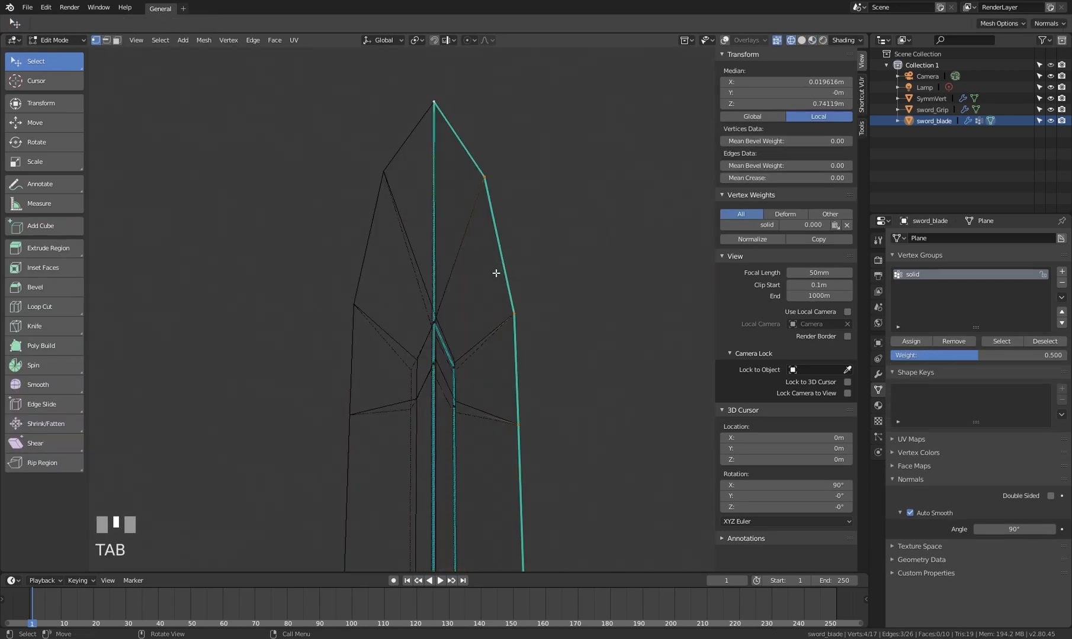
{"action": "key", "text": "ctrl+r"}
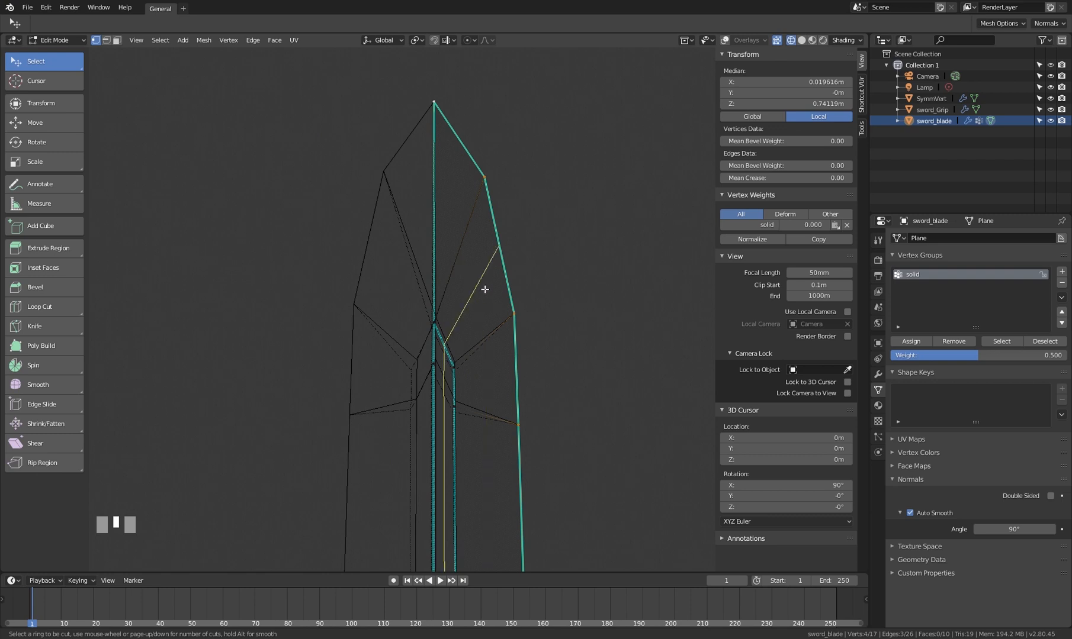
{"action": "left_click", "coordinate": [495, 266]}
{"action": "left_click_drag", "start_coordinate": [494, 265], "coordinate": [540, 286]}
{"action": "right_click", "coordinate": [540, 286]}
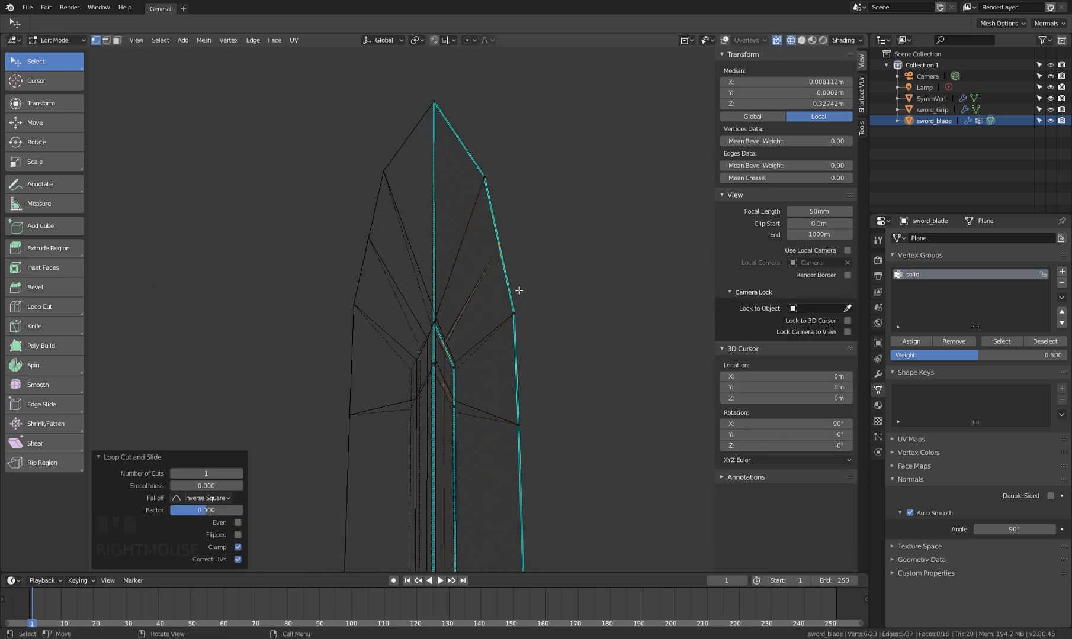
{"action": "left_click", "coordinate": [239, 474]}
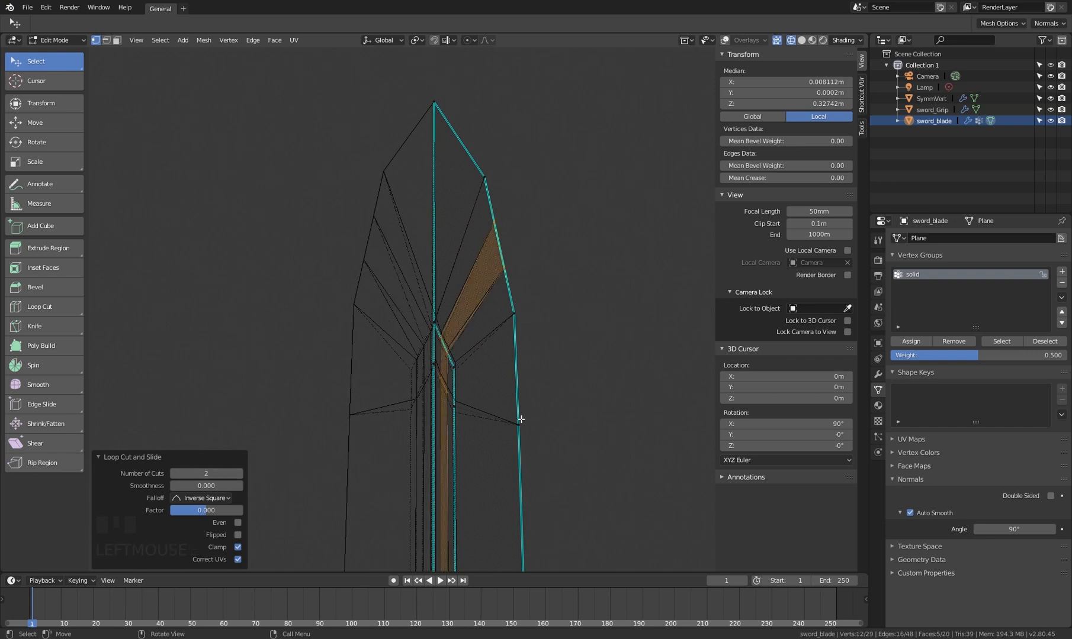
Raise the loop cut to 3 cuts and distribute the blade's outer-edge vertices from the shoulder to the tip evenly with LoopTools Space
{"action": "left_click", "coordinate": [240, 474]}
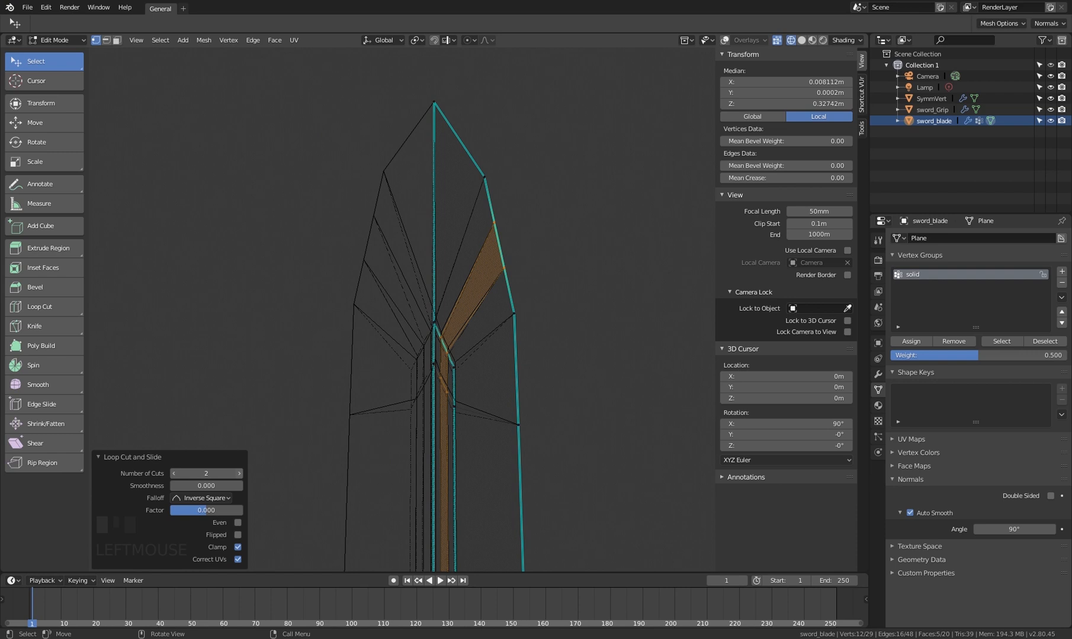
{"action": "left_click", "coordinate": [518, 423]}
{"action": "left_click", "coordinate": [435, 102], "text": "ctrl"}
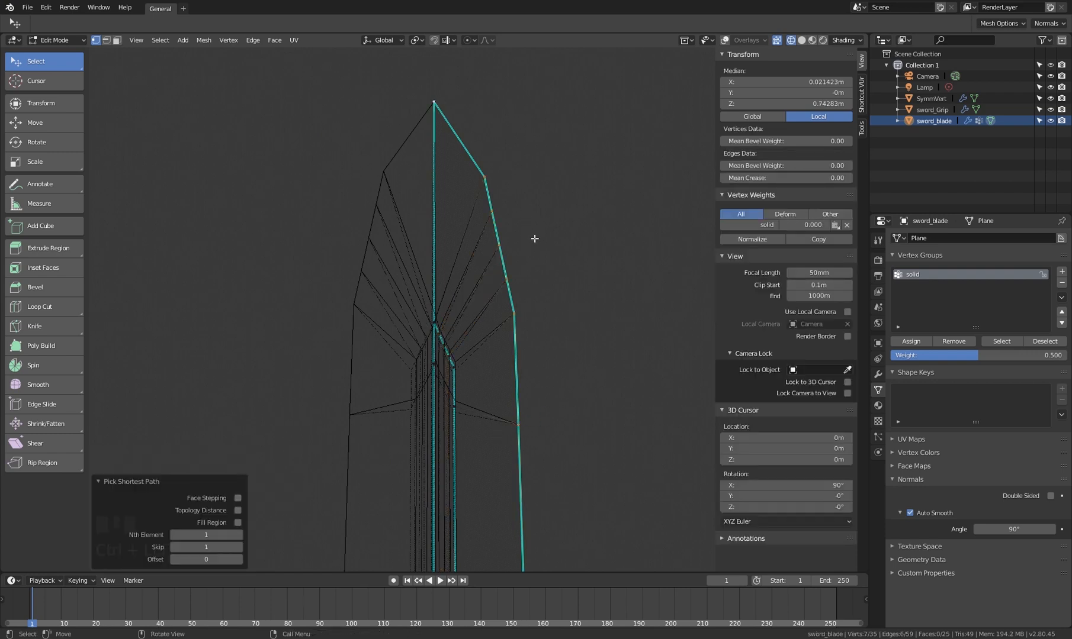
{"action": "right_click", "coordinate": [595, 218]}
{"action": "left_click", "coordinate": [679, 295]}
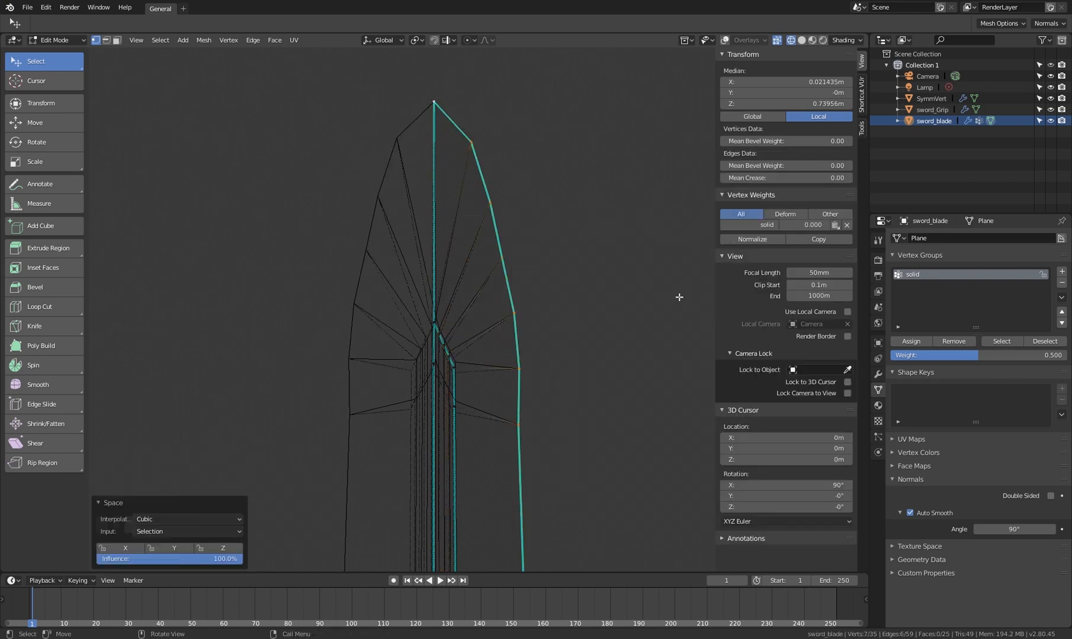
{"action": "middle_click_drag", "start_coordinate": [566, 347], "coordinate": [543, 317]}
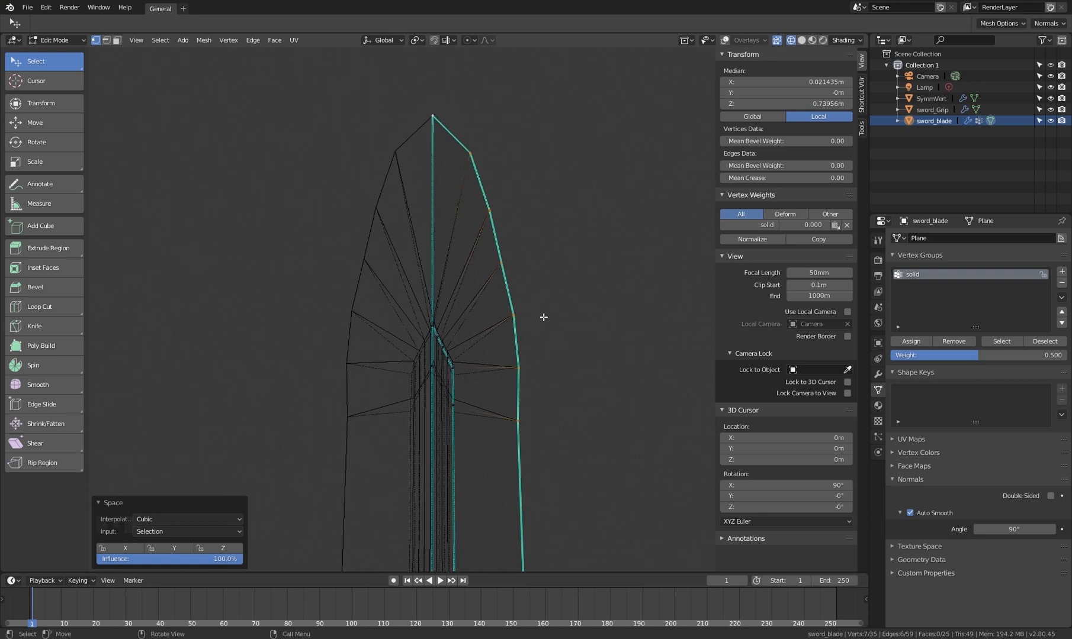
Try smoothing the selected outer-edge path with LoopTools Relax
{"action": "right_click", "coordinate": [596, 267]}
{"action": "mouse_move", "coordinate": [596, 267]}
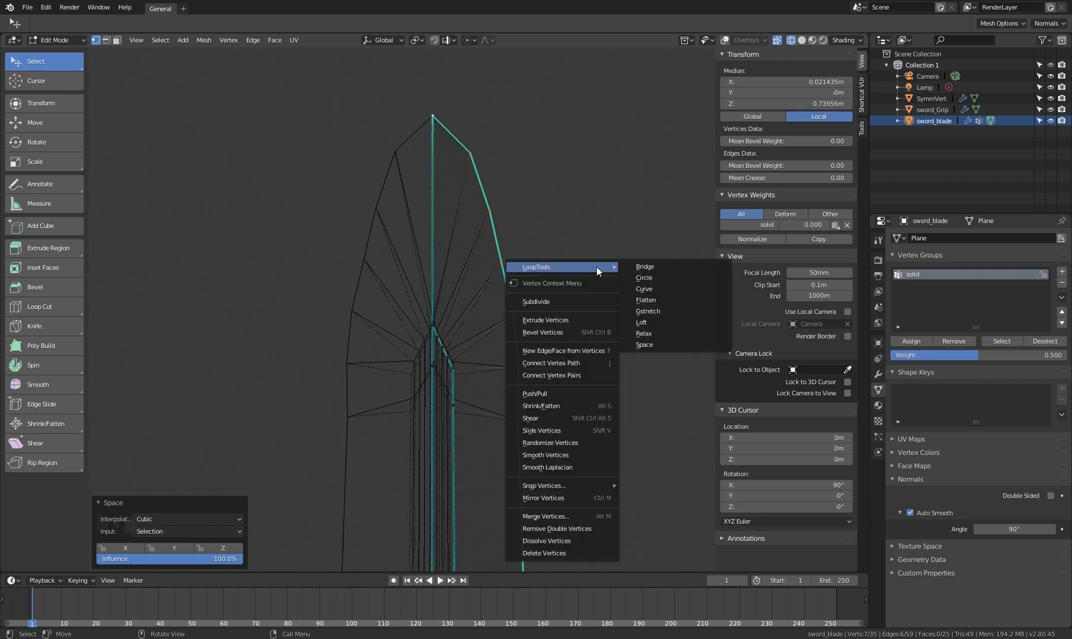
{"action": "left_click", "coordinate": [668, 332]}
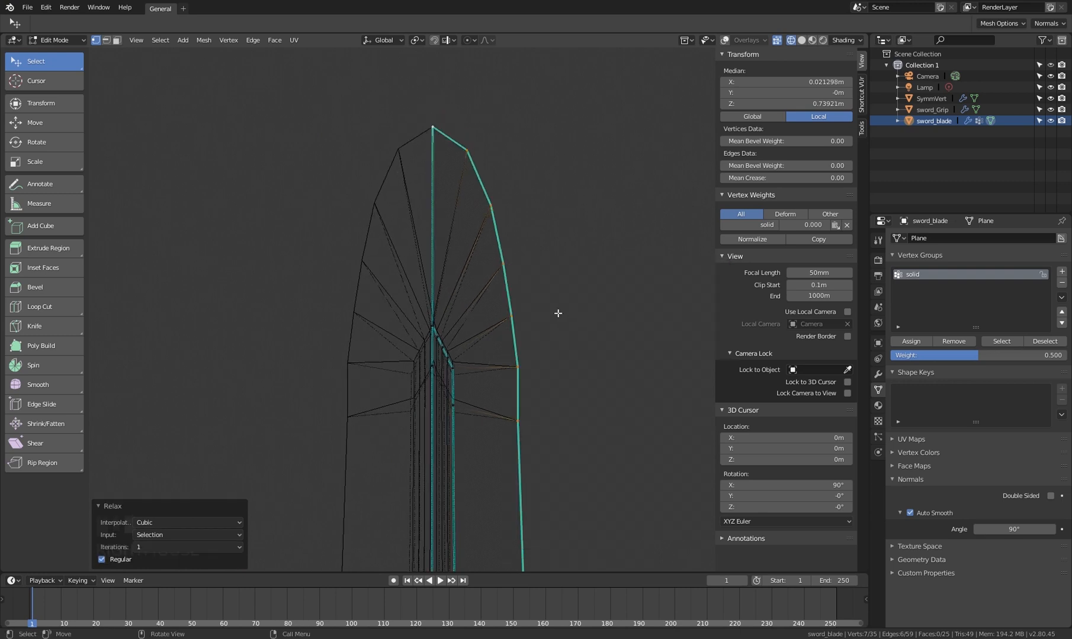
{"action": "key", "text": "ctrl+z"}
In front view, select the outer-edge vertices between the shoulder and the tip point and move them slightly inward along X
{"action": "left_click", "coordinate": [527, 355]}
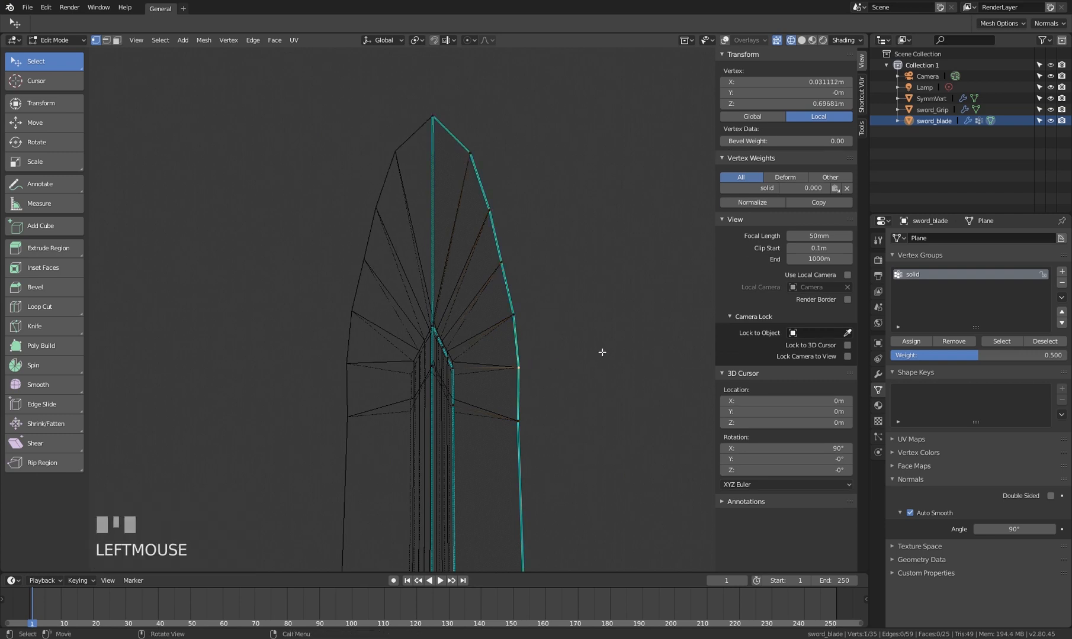
{"action": "key", "text": "KP_1"}
{"action": "key", "text": "g"}
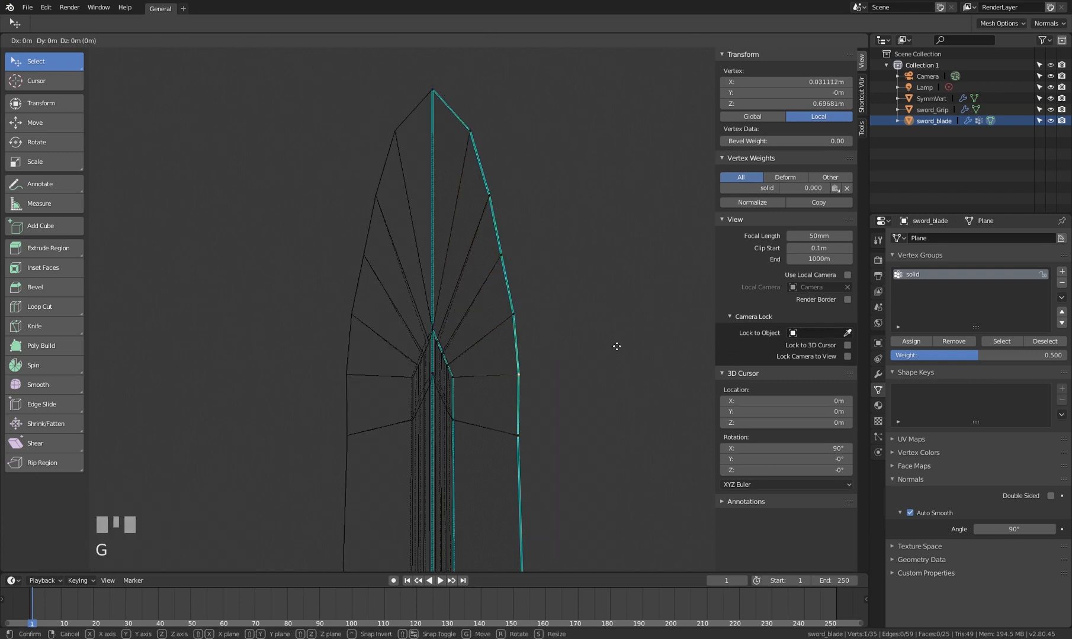
{"action": "key", "text": "x"}
{"action": "right_click", "coordinate": [574, 265]}
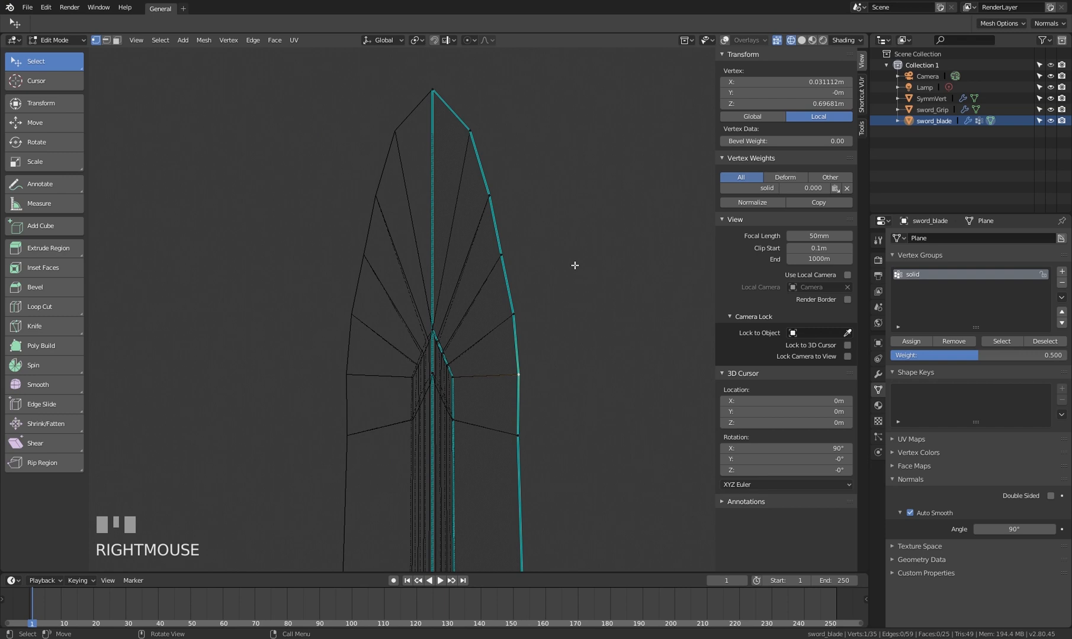
{"action": "left_click", "coordinate": [490, 196], "text": "ctrl"}
{"action": "left_click", "coordinate": [470, 130], "text": "ctrl"}
{"action": "key", "text": "g"}
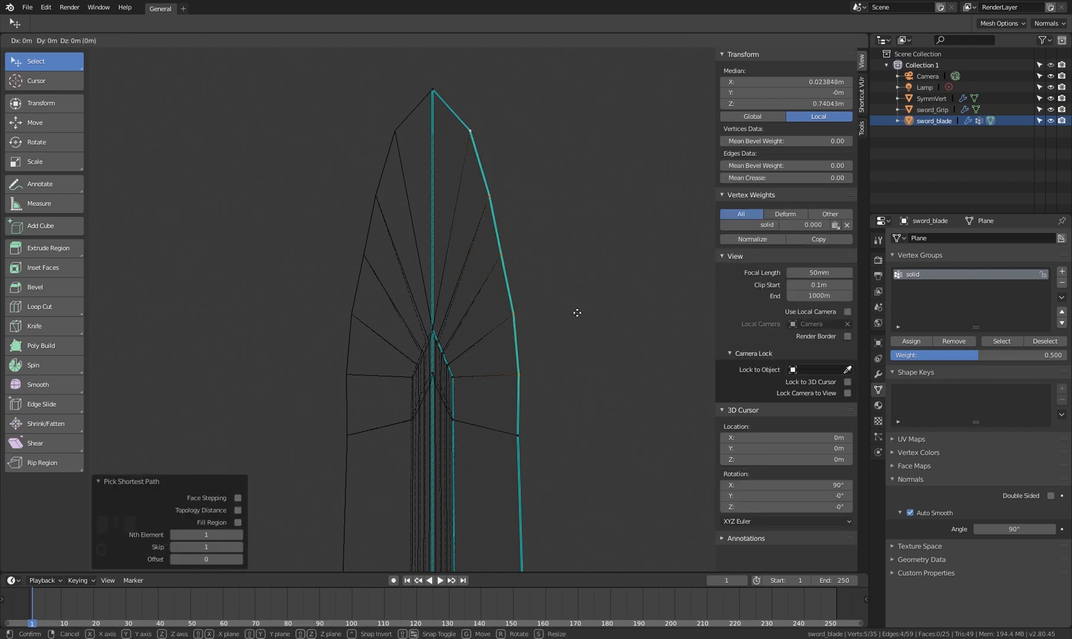
{"action": "key", "text": "x"}
{"action": "left_click", "coordinate": [572, 312]}
Select the outer-edge path from the shoulder to the tip, smooth it with LoopTools Relax and even it out with Space
{"action": "left_click", "coordinate": [520, 434]}
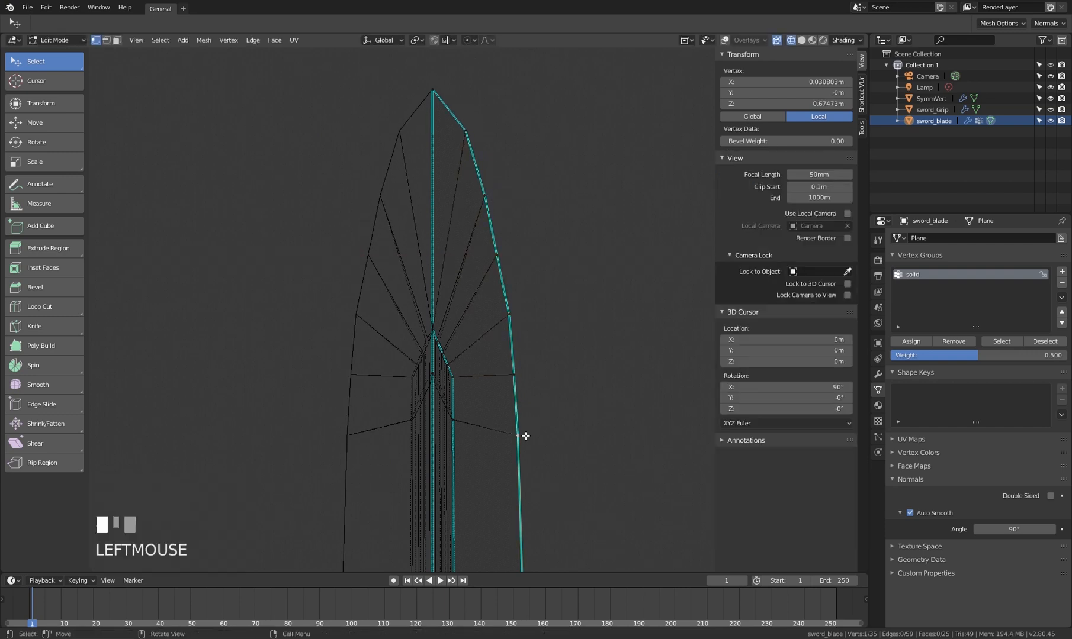
{"action": "left_click", "coordinate": [435, 85], "text": "ctrl"}
{"action": "right_click", "coordinate": [650, 196]}
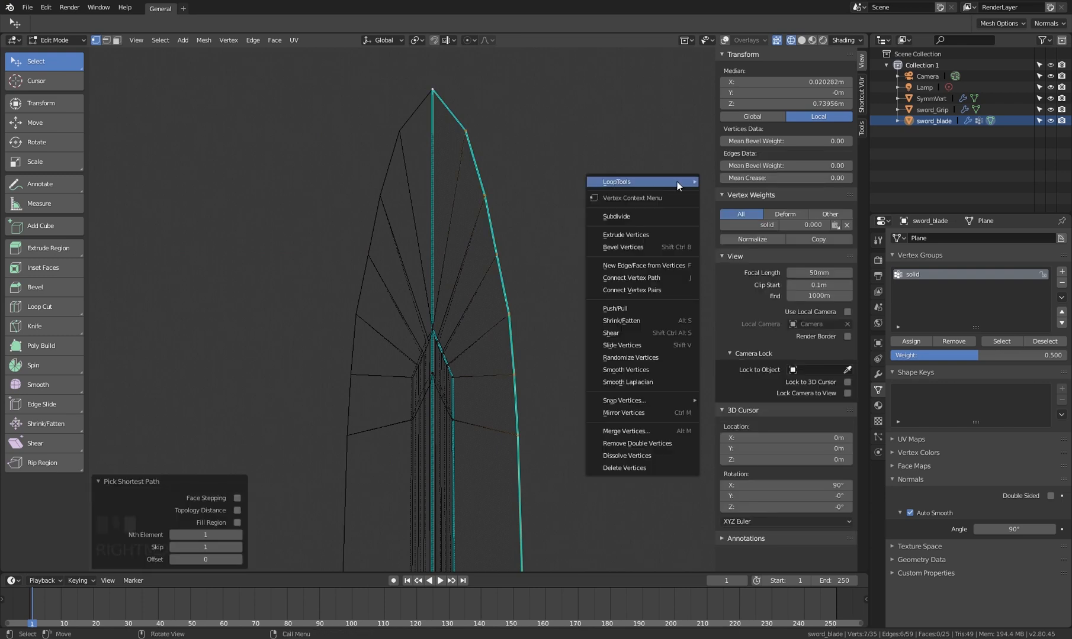
{"action": "mouse_move", "coordinate": [681, 181]}
{"action": "left_click", "coordinate": [752, 248]}
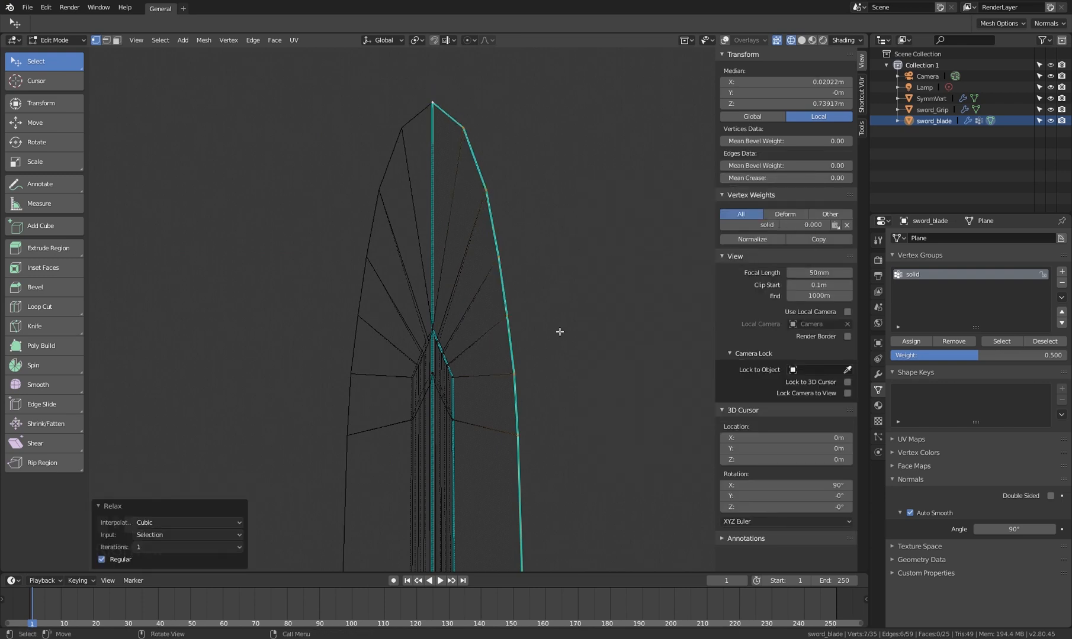
{"action": "key", "text": "ctrl+z"}
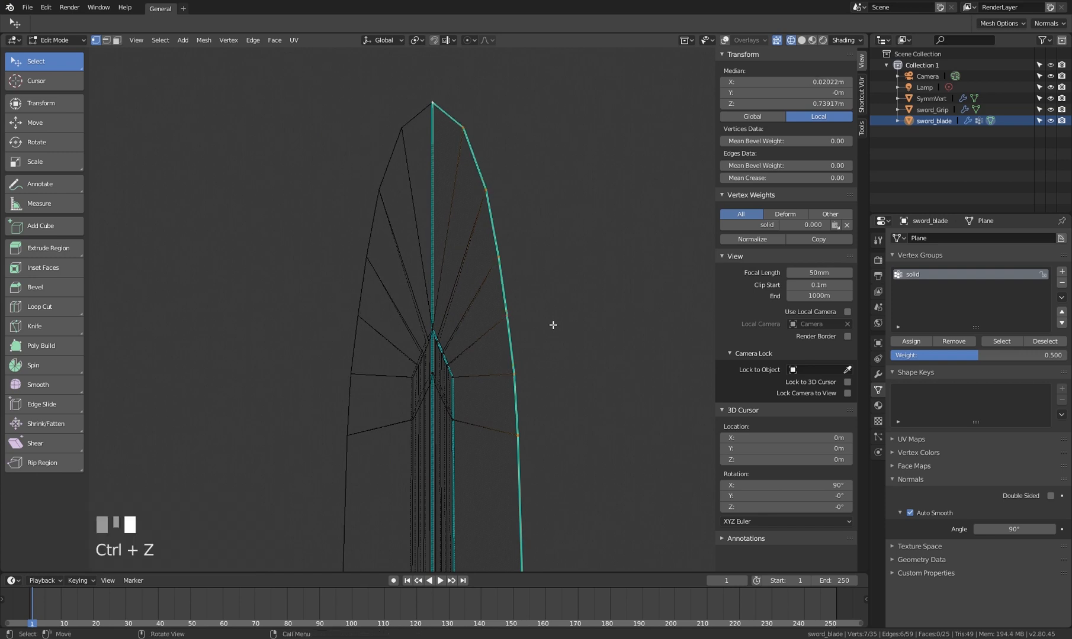
{"action": "right_click", "coordinate": [584, 215]}
{"action": "mouse_move", "coordinate": [585, 214]}
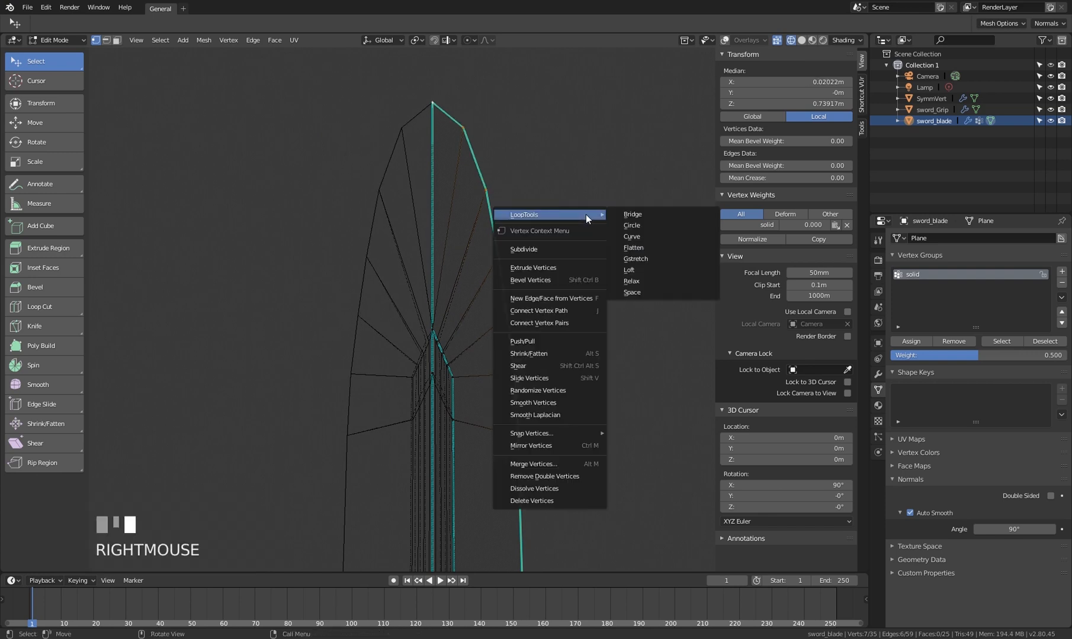
{"action": "left_click", "coordinate": [666, 297]}
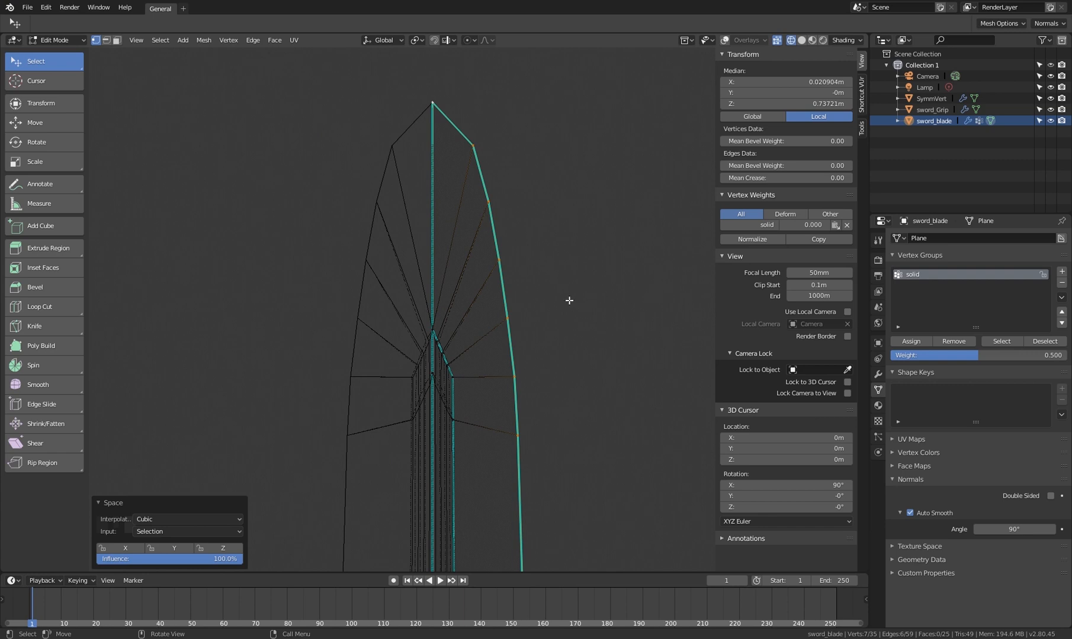
Return to Object Mode and examine the rounded blade tip in solid and LookDev shading
{"action": "key", "text": "Tab"}
{"action": "scroll", "coordinate": [542, 265], "scroll_direction": "down", "scroll_amount": 3}
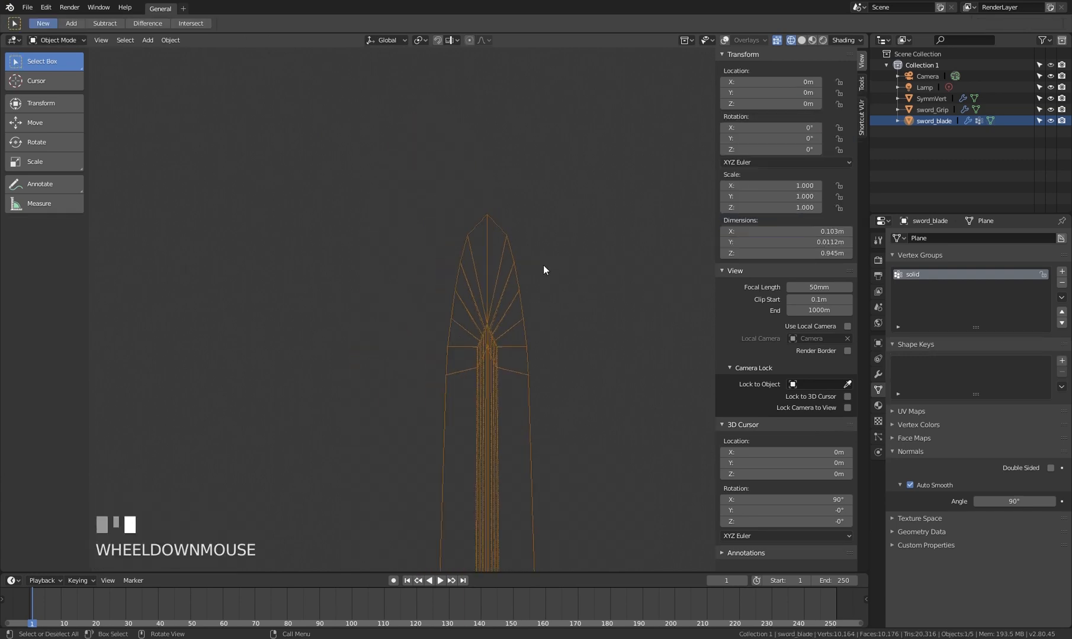
{"action": "key", "text": "z"}
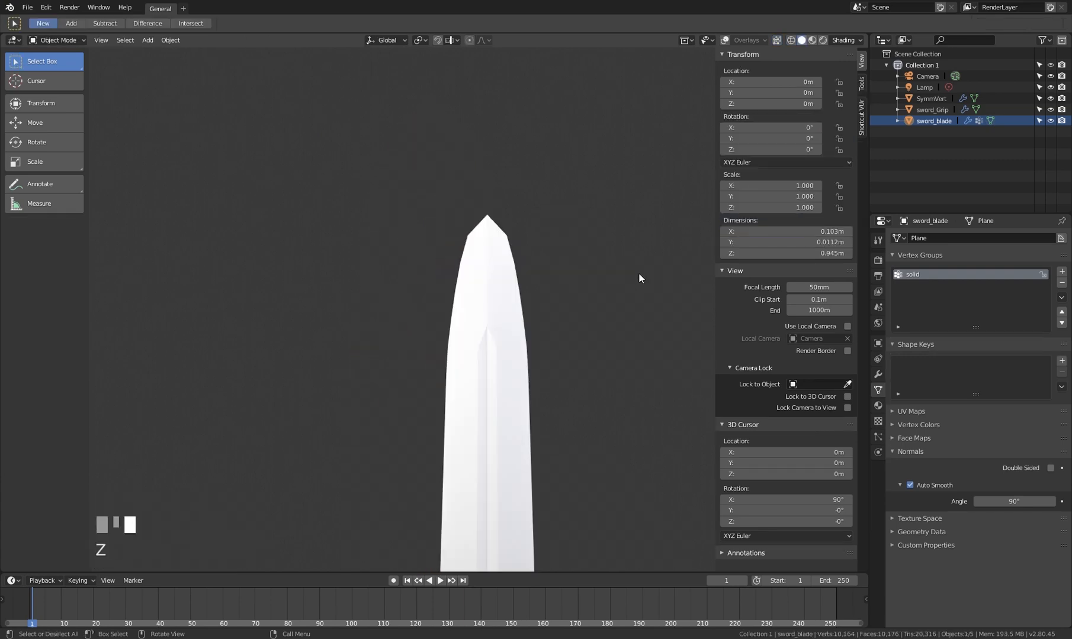
{"action": "left_click", "coordinate": [812, 40]}
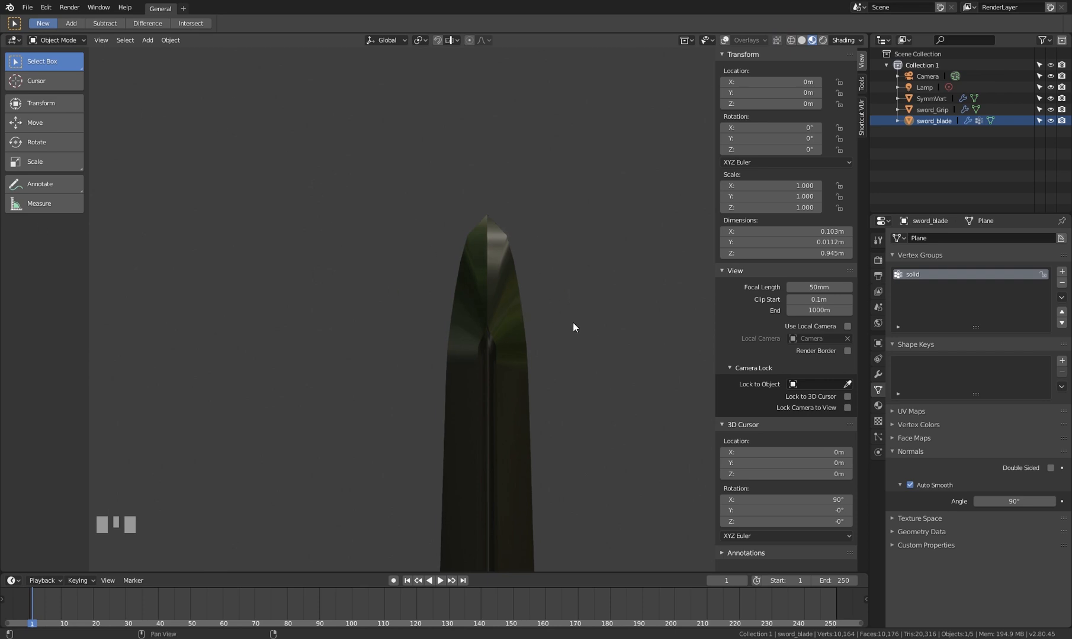
{"action": "mouse_move", "coordinate": [573, 327]}
{"action": "middle_mouse_down"}
{"action": "mouse_move", "coordinate": [555, 330]}
{"action": "mouse_move", "coordinate": [503, 297]}
{"action": "mouse_move", "coordinate": [493, 249]}
{"action": "mouse_move", "coordinate": [495, 275]}
{"action": "mouse_move", "coordinate": [476, 299]}
{"action": "mouse_move", "coordinate": [505, 272]}
{"action": "middle_mouse_up"}
{"action": "scroll", "coordinate": [490, 306], "scroll_direction": "down", "scroll_amount": 2}
{"action": "scroll", "coordinate": [439, 127], "scroll_direction": "up", "scroll_amount": 2}
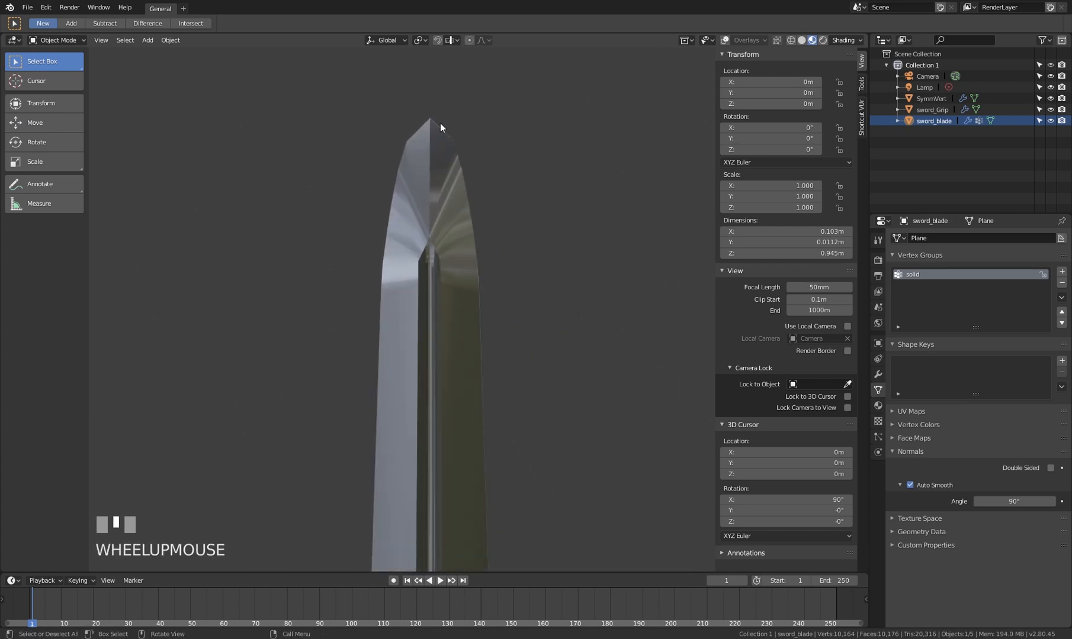
In Edit Mode, slide the first outer-edge vertex below the tip toward the tip by a factor of about 0.357
{"action": "scroll", "coordinate": [440, 127], "scroll_direction": "up", "scroll_amount": 2}
{"action": "key", "text": "Tab"}
{"action": "left_click", "coordinate": [543, 251]}
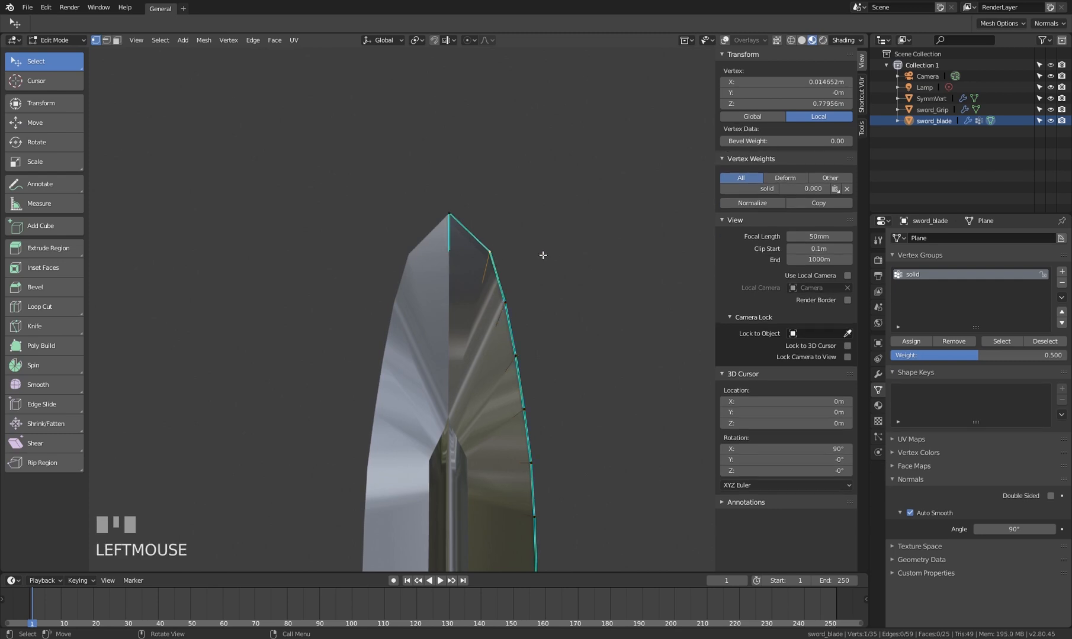
{"action": "key", "text": "g"}
{"action": "key", "text": "g"}
{"action": "left_click", "coordinate": [531, 234]}
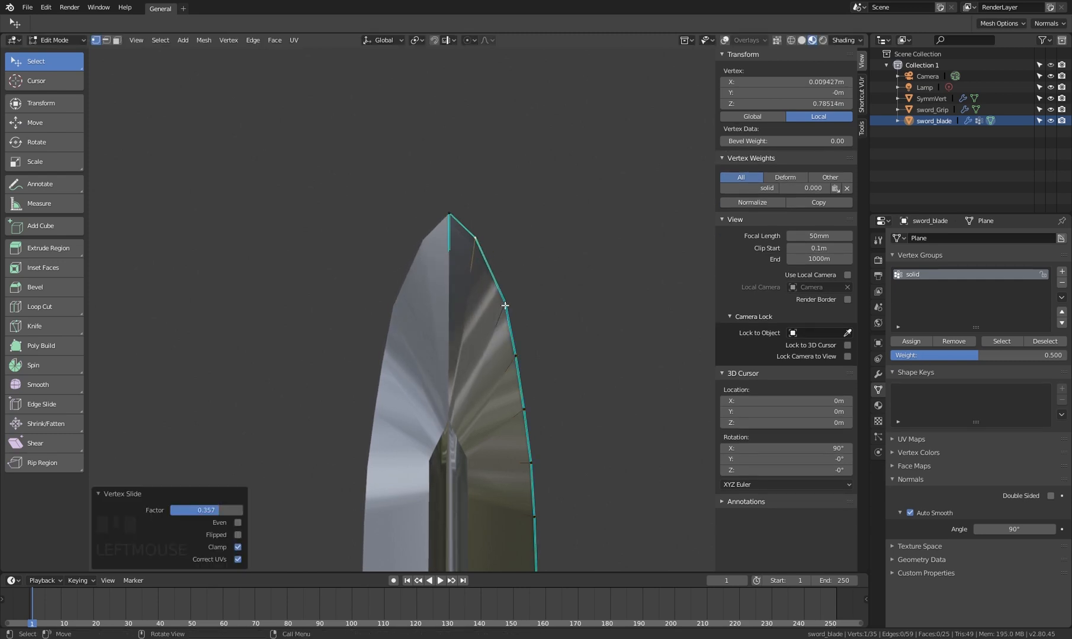
Slide the second outer-edge vertex below the tip upward along its edge, with a final slide factor of about 0.370
{"action": "key", "text": "g"}
{"action": "key", "text": "g"}
{"action": "left_click", "coordinate": [538, 293]}
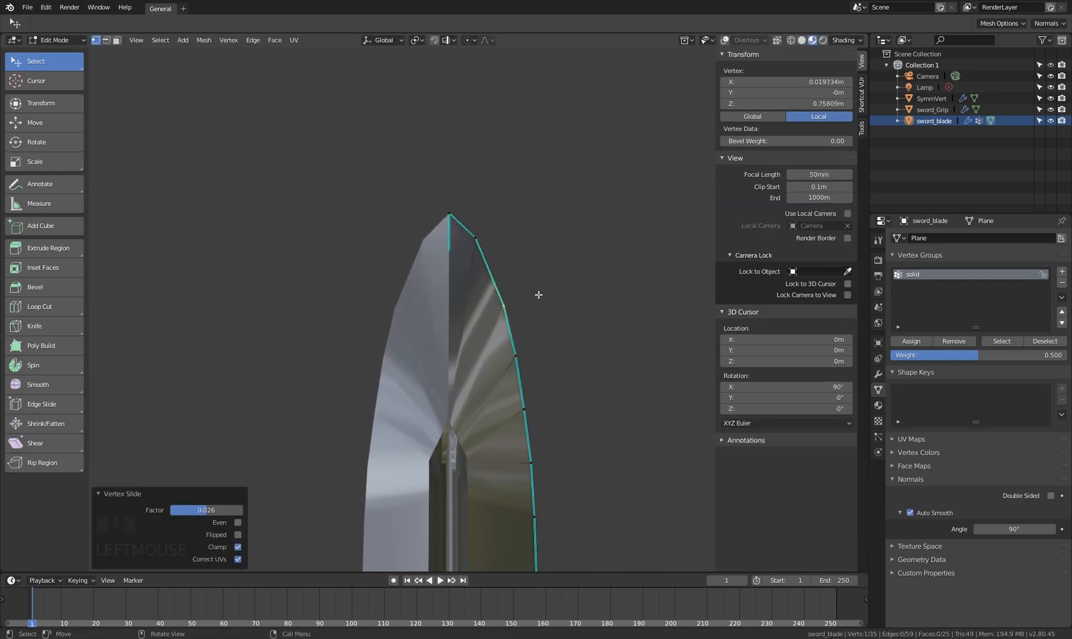
{"action": "key", "text": "g"}
{"action": "right_click", "coordinate": [537, 280]}
{"action": "key", "text": "g"}
{"action": "key", "text": "g"}
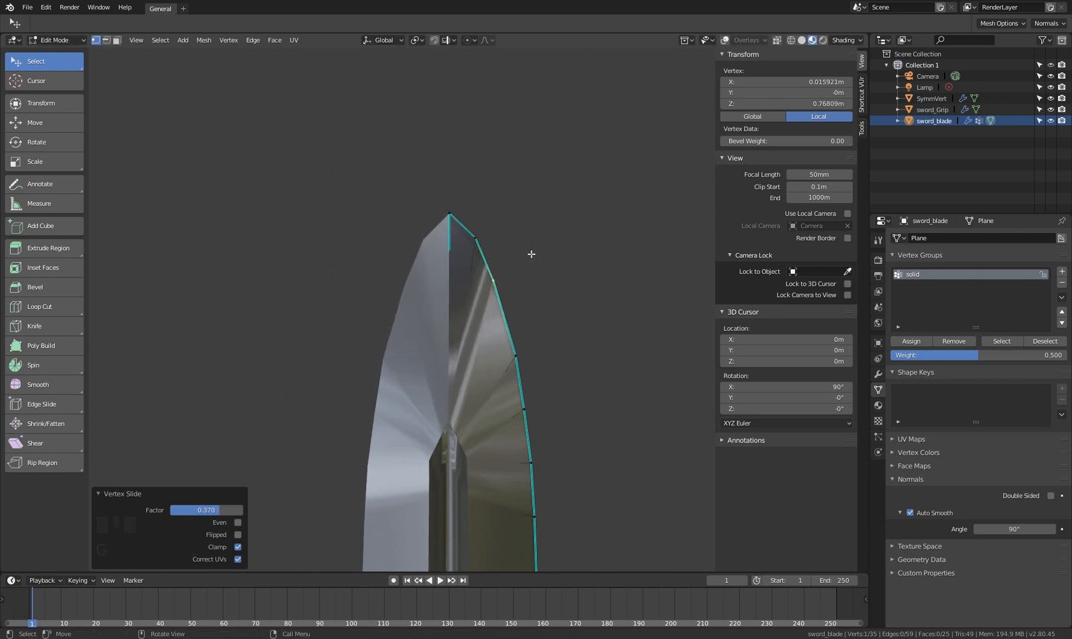
Slide the third outer-edge vertex up toward the tip and fine-tune the slide of the vertex nearest the tip
{"action": "left_click", "coordinate": [524, 350]}
{"action": "key", "text": "g"}
{"action": "key", "text": "g"}
{"action": "left_click", "coordinate": [523, 324]}
{"action": "left_click", "coordinate": [492, 237]}
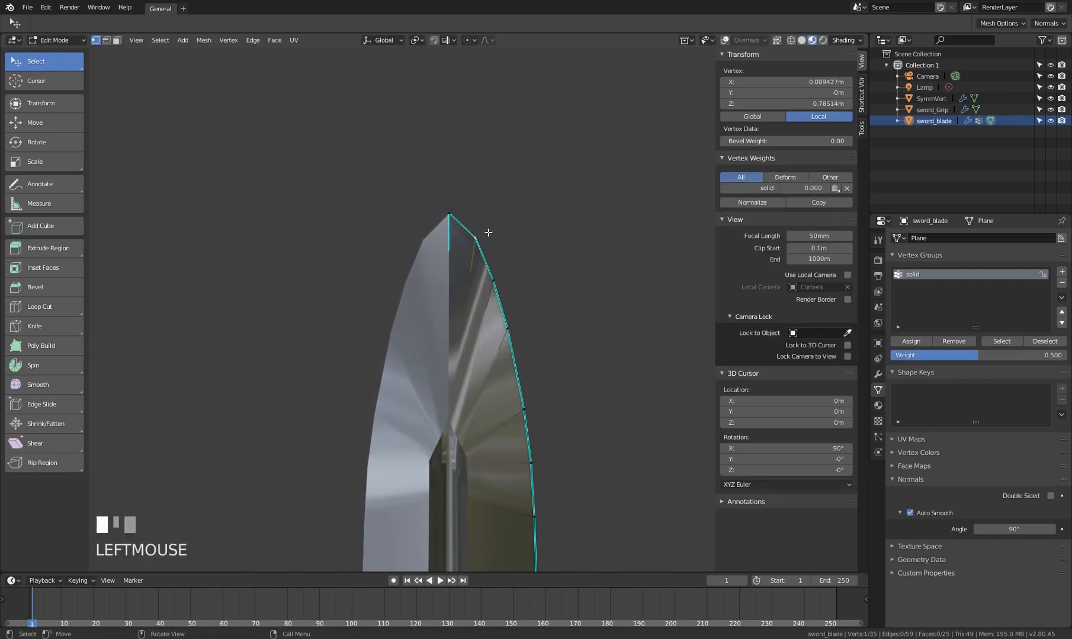
{"action": "key", "text": "g"}
{"action": "key", "text": "g"}
{"action": "left_click", "coordinate": [496, 227]}
Return to Object Mode and examine the whole sword in LookDev shading from several angles
{"action": "key", "text": "Tab"}
{"action": "middle_click_drag", "start_coordinate": [474, 285], "coordinate": [473, 235], "text": "shift"}
{"action": "scroll", "coordinate": [502, 398], "scroll_direction": "down", "scroll_amount": 5}
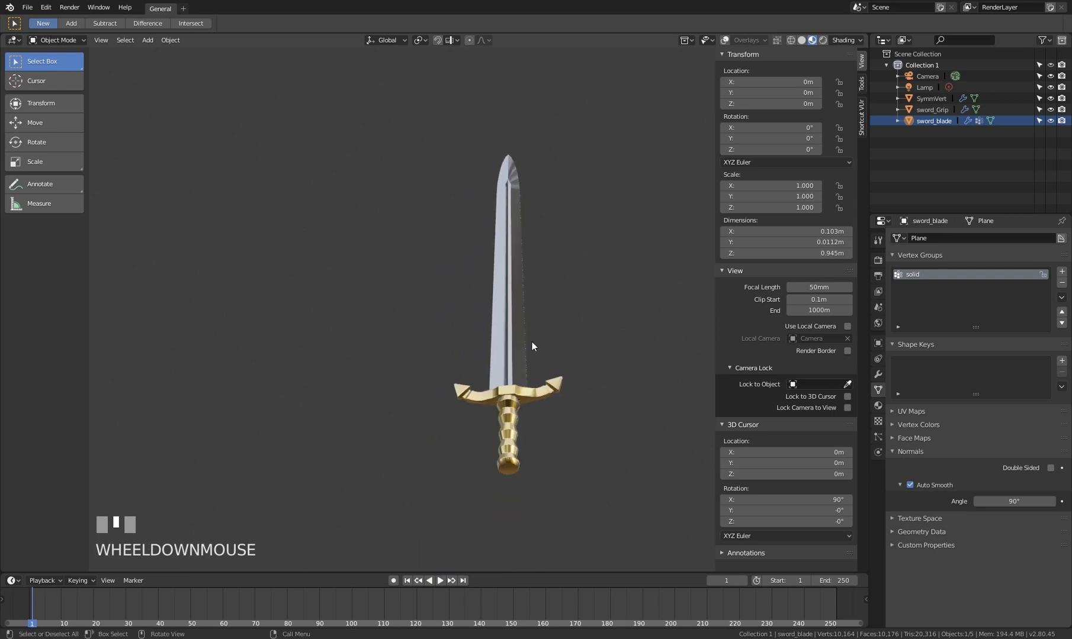
{"action": "middle_click_drag", "start_coordinate": [532, 342], "coordinate": [537, 396]}
{"action": "middle_click_drag", "start_coordinate": [691, 178], "coordinate": [493, 320]}
{"action": "scroll", "coordinate": [494, 324], "scroll_direction": "down", "scroll_amount": 3}
{"action": "middle_click_drag", "start_coordinate": [469, 388], "coordinate": [516, 330]}
Enable nodes for the World and set its background color to an Environment Texture
{"action": "left_click", "coordinate": [878, 322]}
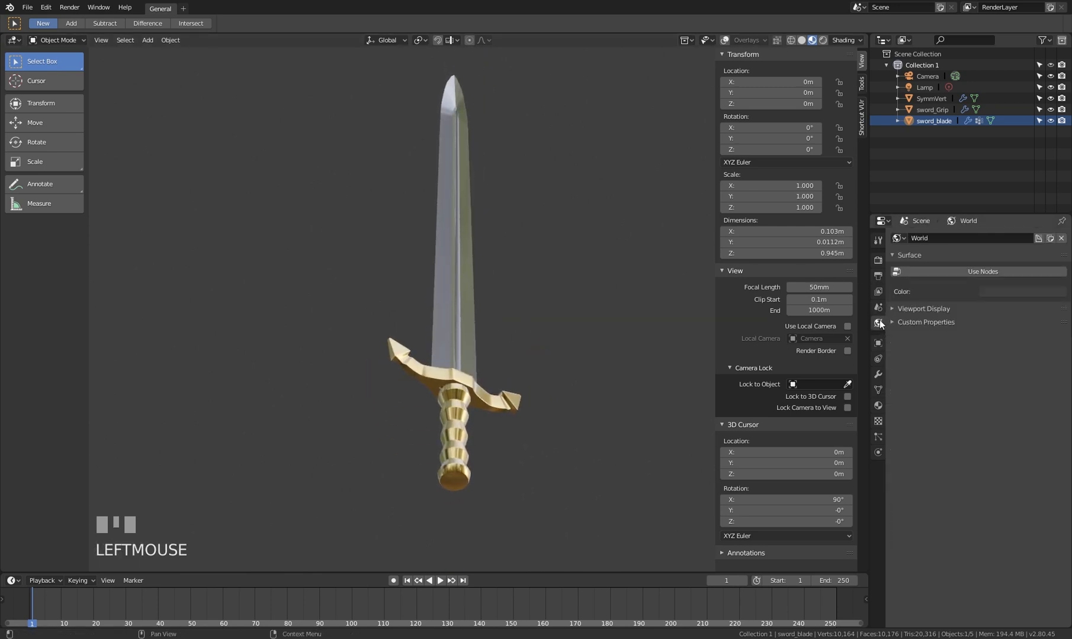
{"action": "left_click", "coordinate": [1005, 270]}
{"action": "left_click", "coordinate": [1060, 312]}
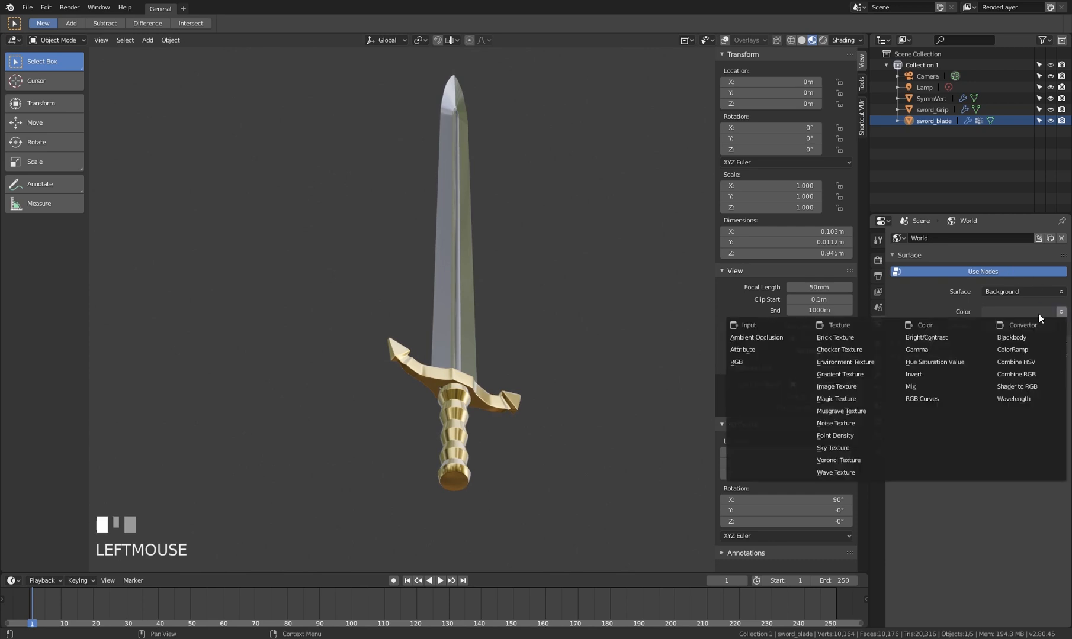
{"action": "left_click", "coordinate": [879, 363]}
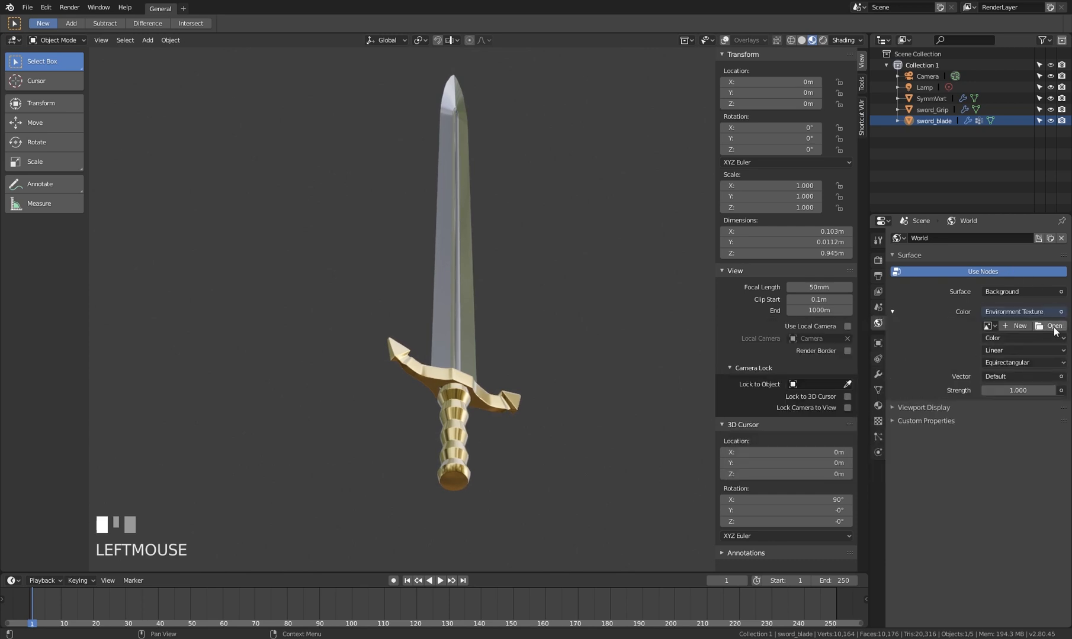
Load georgentor_2k.hdr from the hdri_heaven folder of the HDRI library as the world's environment texture
{"action": "left_click", "coordinate": [1051, 326]}
{"action": "left_click", "coordinate": [49, 330]}
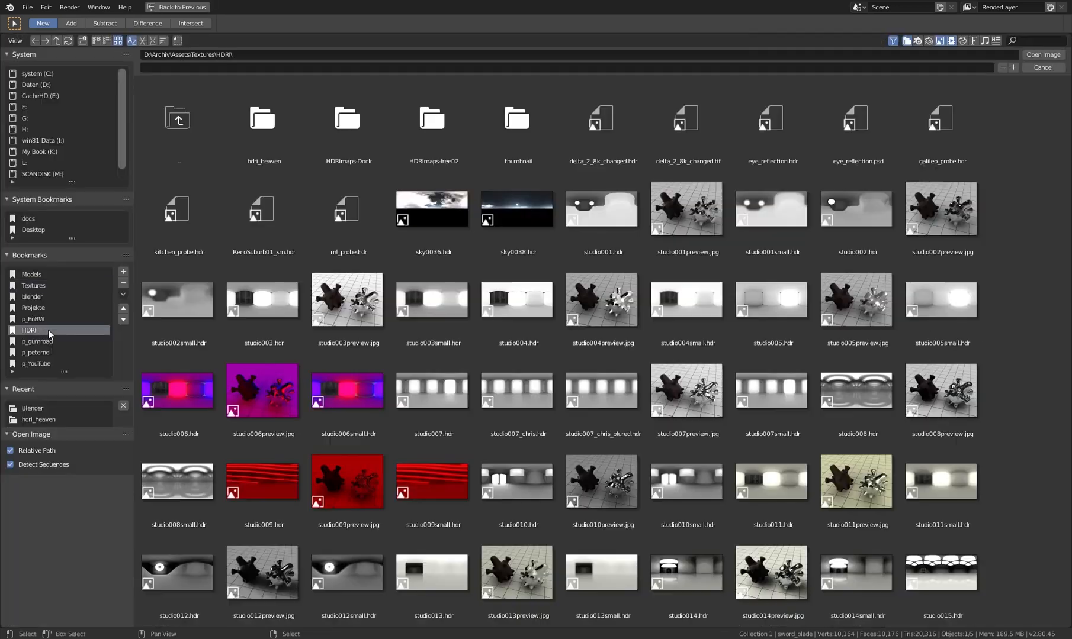
{"action": "left_click", "coordinate": [255, 127]}
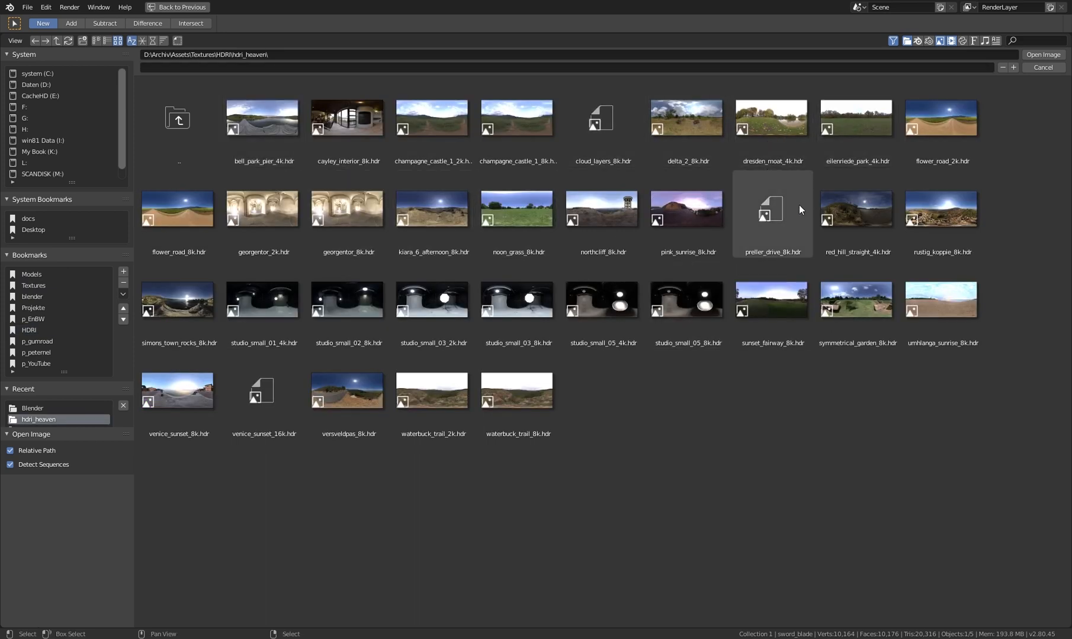
{"action": "left_click", "coordinate": [263, 212]}
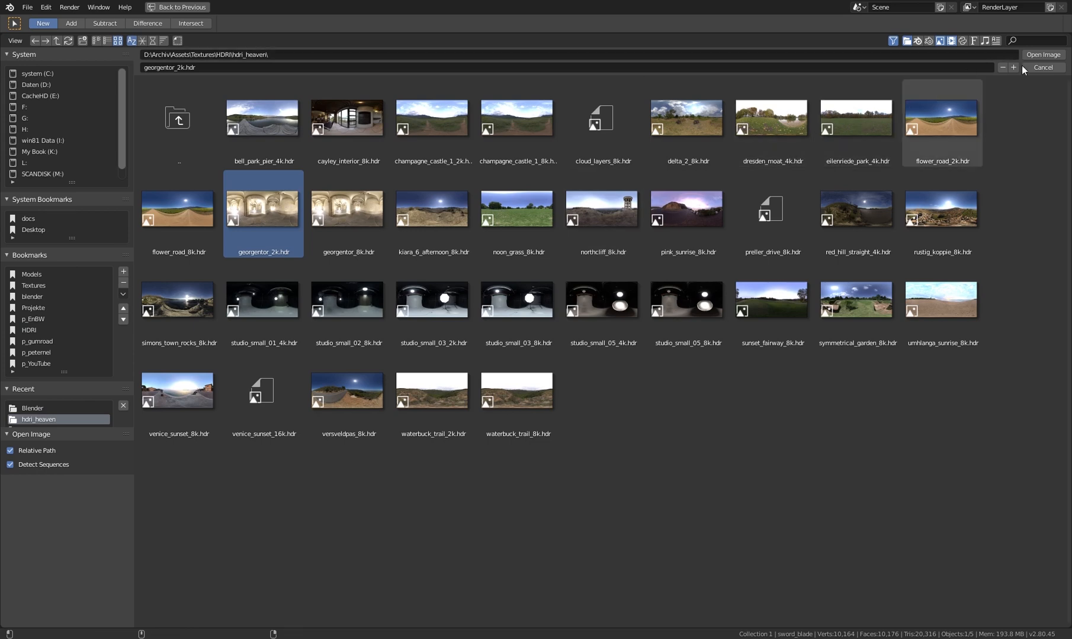
{"action": "left_click", "coordinate": [1041, 53]}
Switch the viewport to Rendered shading and frame the whole sword under the HDRI lighting
{"action": "mouse_move", "coordinate": [715, 278]}
{"action": "middle_mouse_down"}
{"action": "mouse_move", "coordinate": [552, 240]}
{"action": "mouse_move", "coordinate": [723, 280]}
{"action": "middle_mouse_up"}
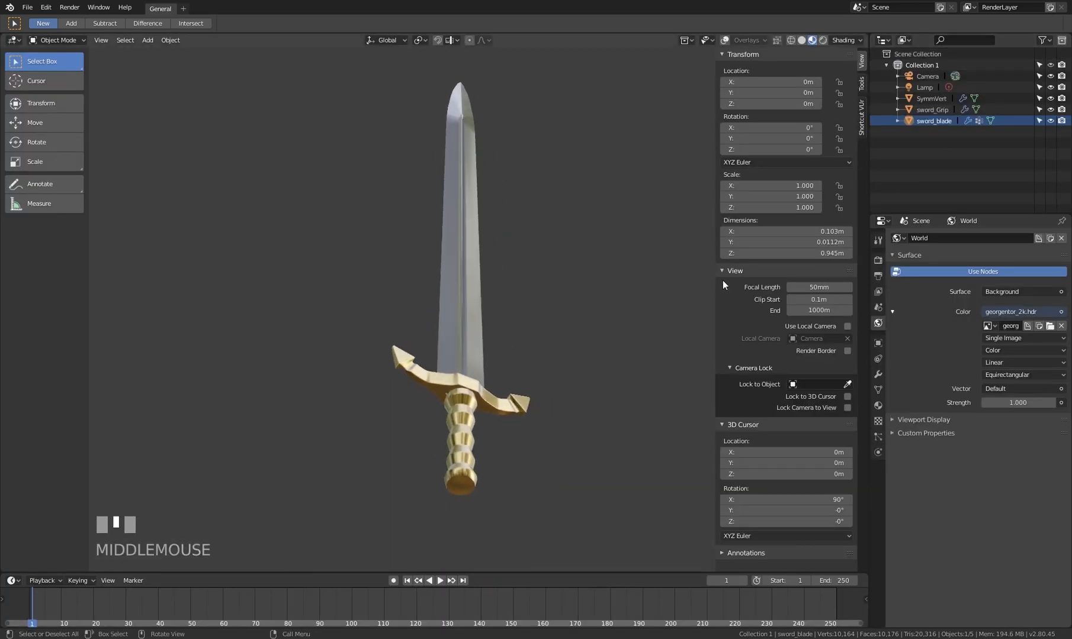
{"action": "middle_click_drag", "start_coordinate": [584, 302], "coordinate": [569, 312]}
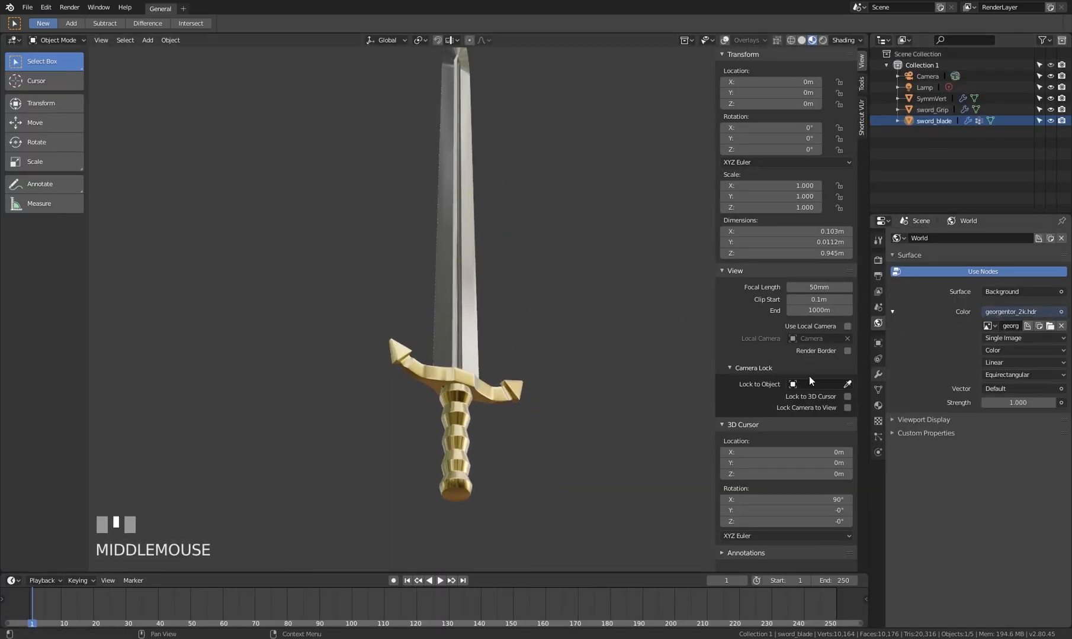
{"action": "scroll", "coordinate": [575, 336], "scroll_direction": "down", "scroll_amount": 3}
{"action": "left_click", "coordinate": [826, 42]}
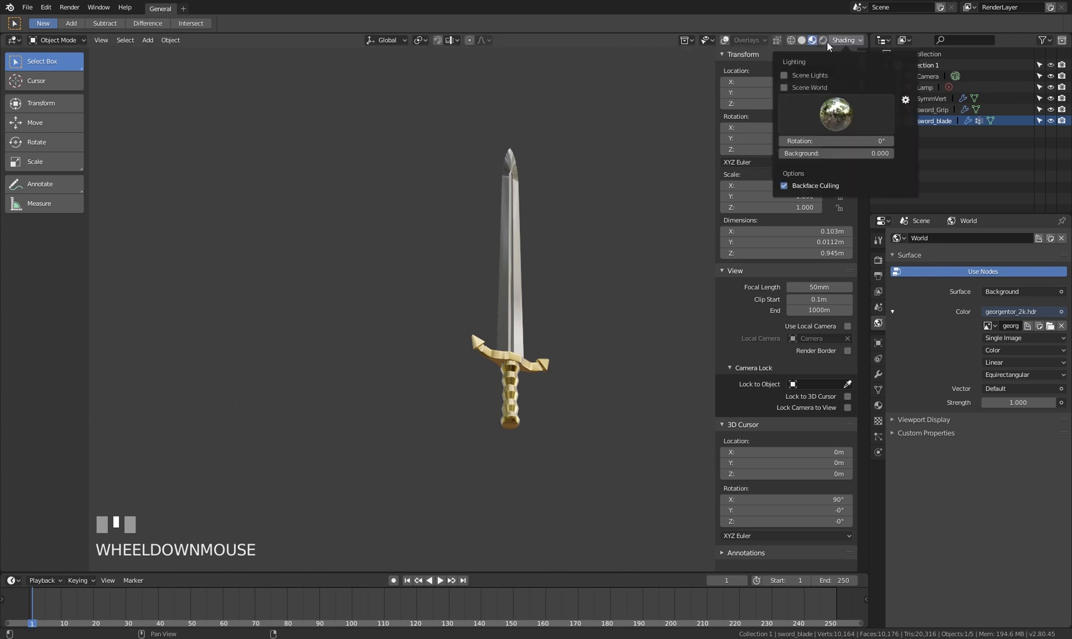
{"action": "left_click", "coordinate": [822, 40]}
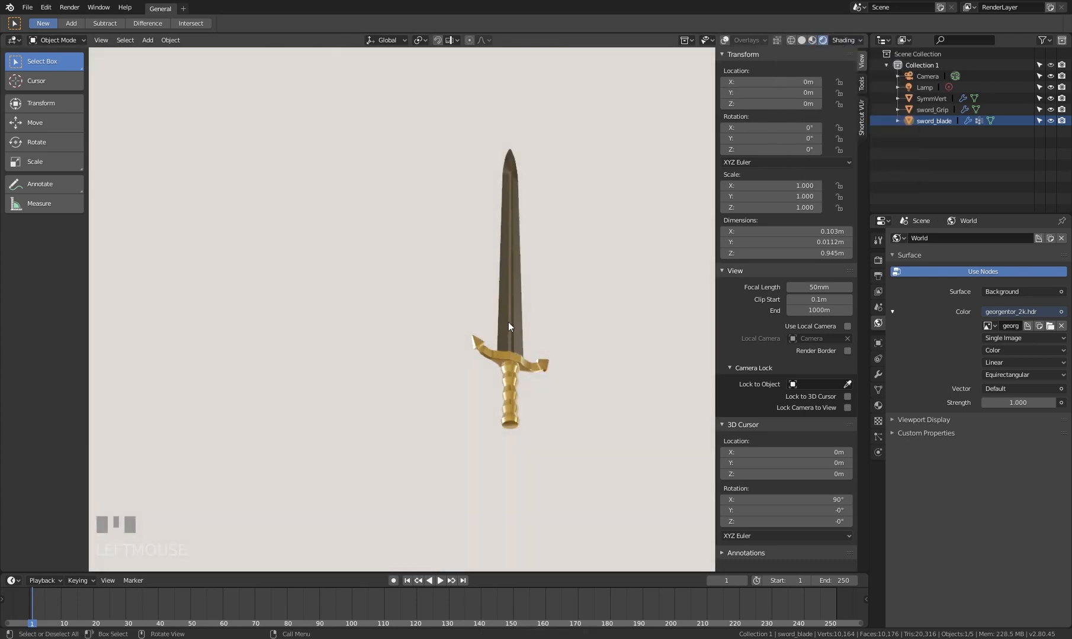
{"action": "mouse_move", "coordinate": [508, 322]}
{"action": "middle_mouse_down", "text": "shift"}
{"action": "mouse_move", "coordinate": [374, 305]}
{"action": "mouse_move", "coordinate": [366, 361]}
{"action": "mouse_move", "coordinate": [374, 342]}
{"action": "middle_mouse_up", "text": "shift"}
{"action": "scroll", "coordinate": [400, 349], "scroll_direction": "up", "scroll_amount": 2}
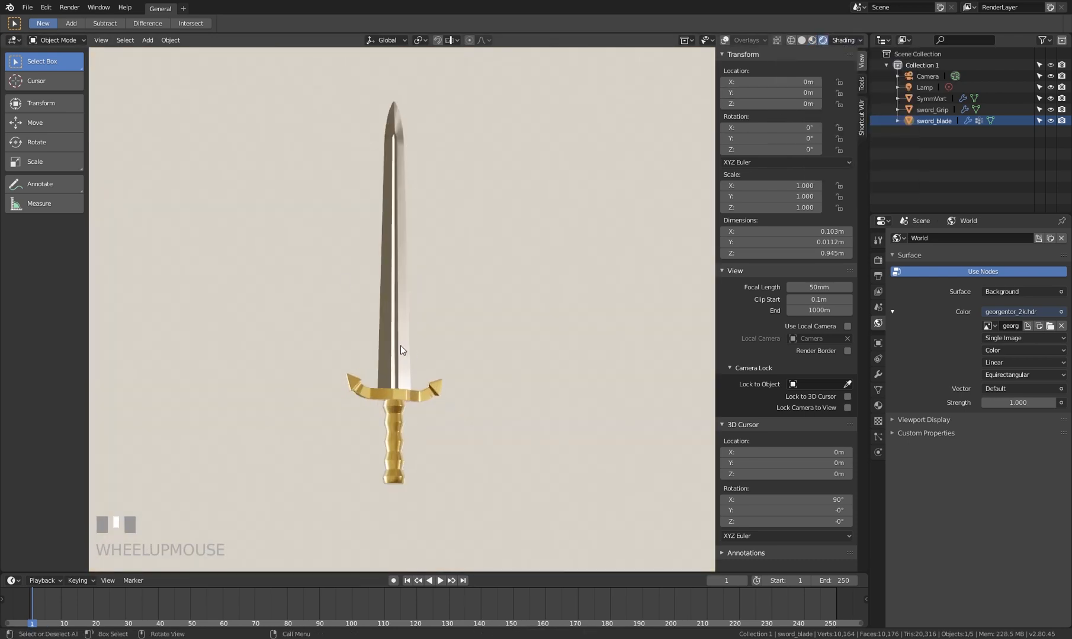
Compare LookDev with Rendered shading with overlays enabled, and change the rendered view to perspective
{"action": "left_click", "coordinate": [812, 40]}
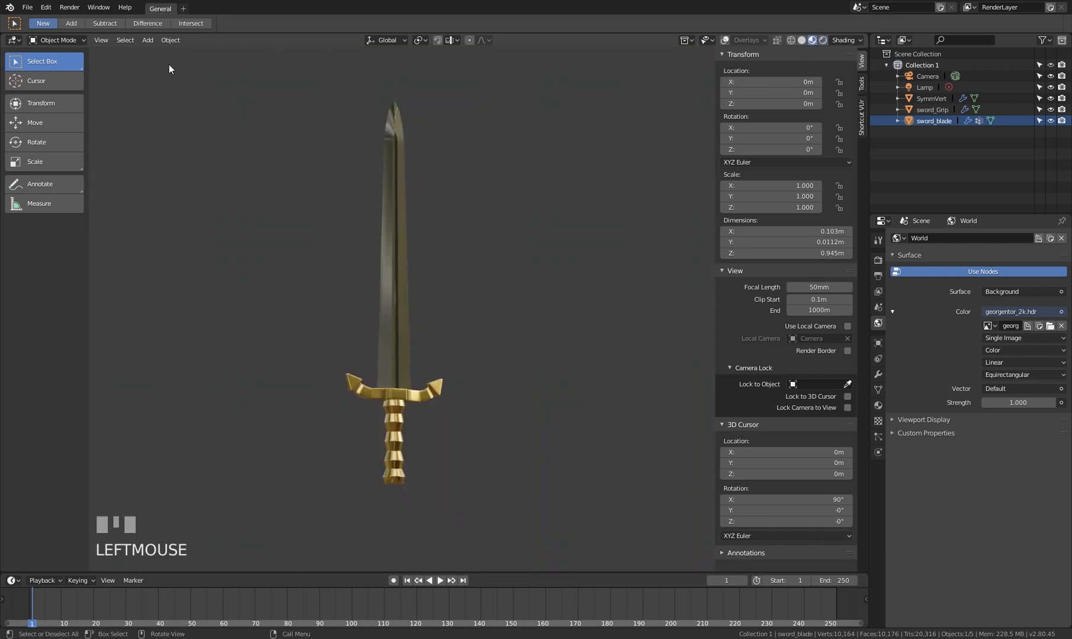
{"action": "left_click", "coordinate": [723, 41]}
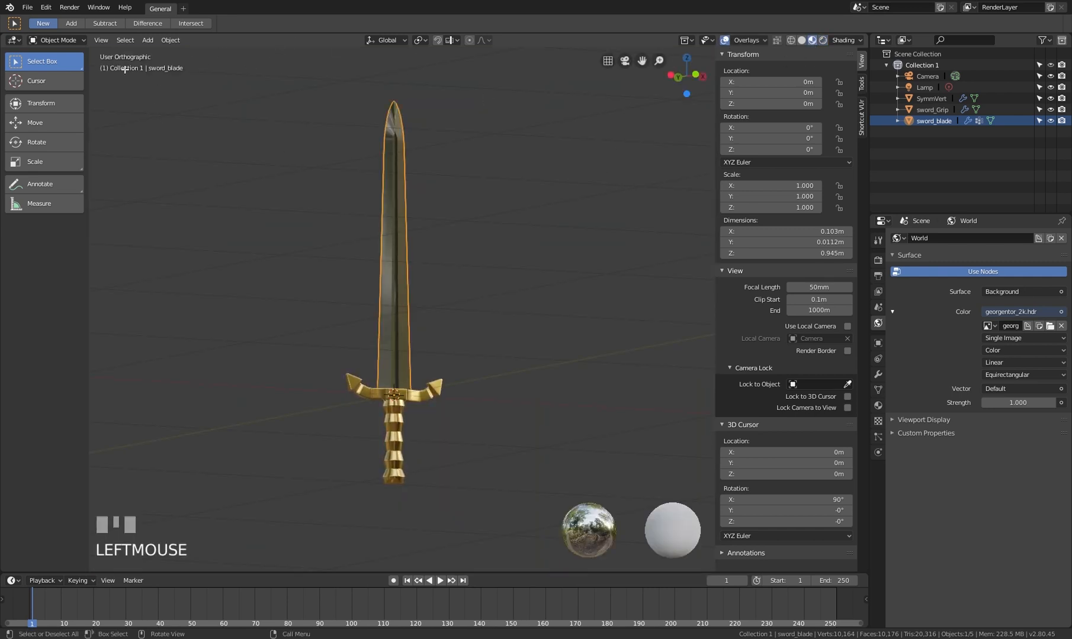
{"action": "left_click", "coordinate": [824, 39]}
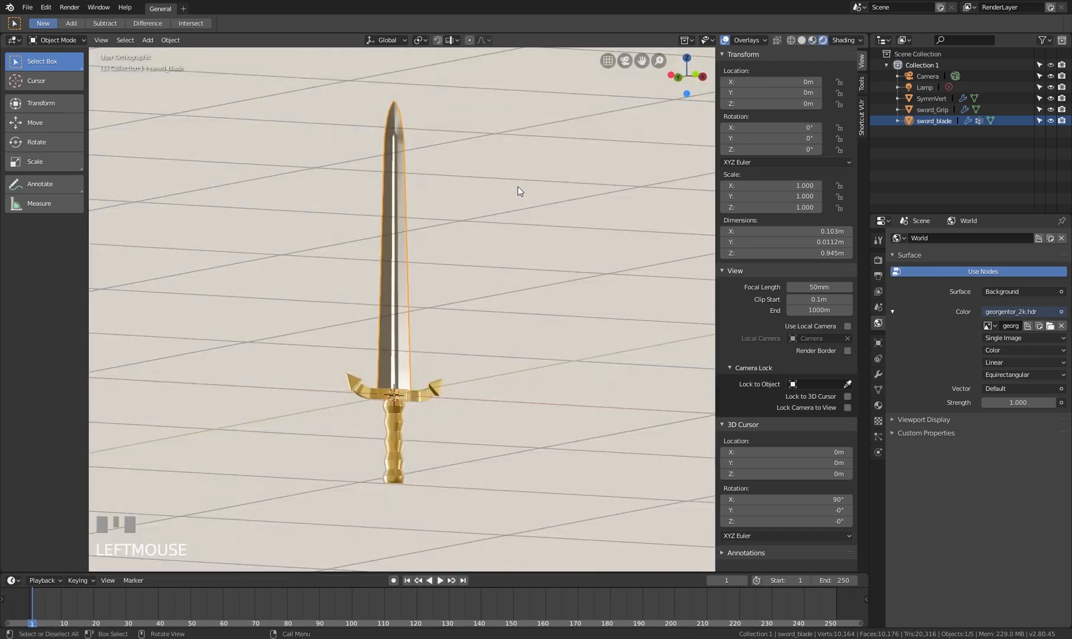
{"action": "mouse_move", "coordinate": [520, 191]}
{"action": "middle_mouse_down"}
{"action": "mouse_move", "coordinate": [455, 223]}
{"action": "mouse_move", "coordinate": [483, 323]}
{"action": "mouse_move", "coordinate": [460, 347]}
{"action": "mouse_move", "coordinate": [487, 342]}
{"action": "middle_mouse_up"}
{"action": "key", "text": "KP_5"}
{"action": "scroll", "coordinate": [487, 342], "scroll_direction": "up", "scroll_amount": 3}
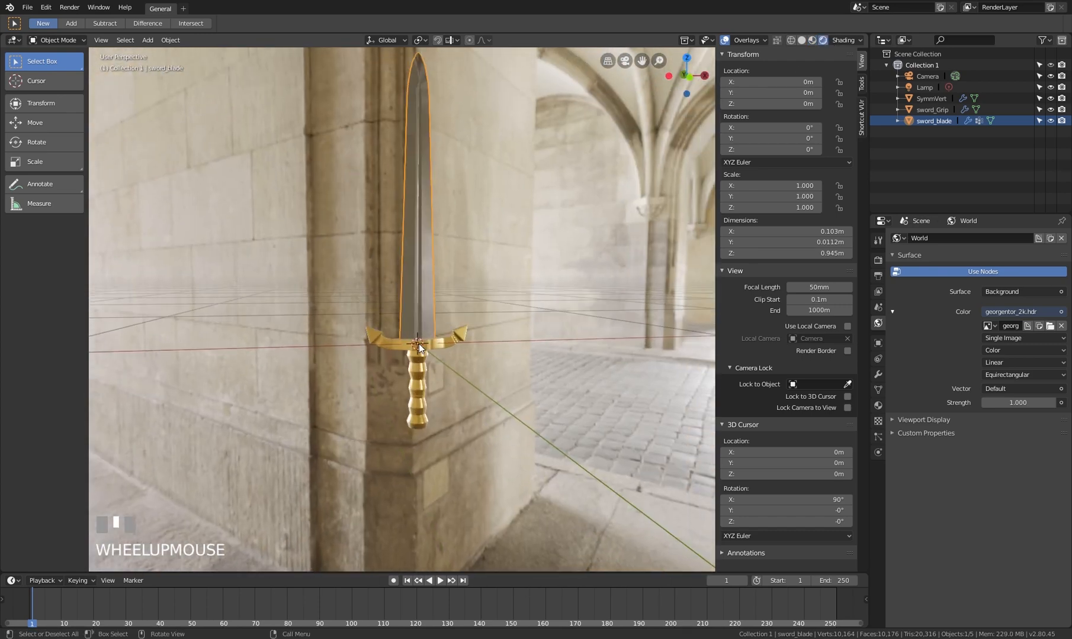
Show the scene's render settings, and hide the viewport overlays to inspect the sword against the HDRI background
{"action": "left_click", "coordinate": [879, 261]}
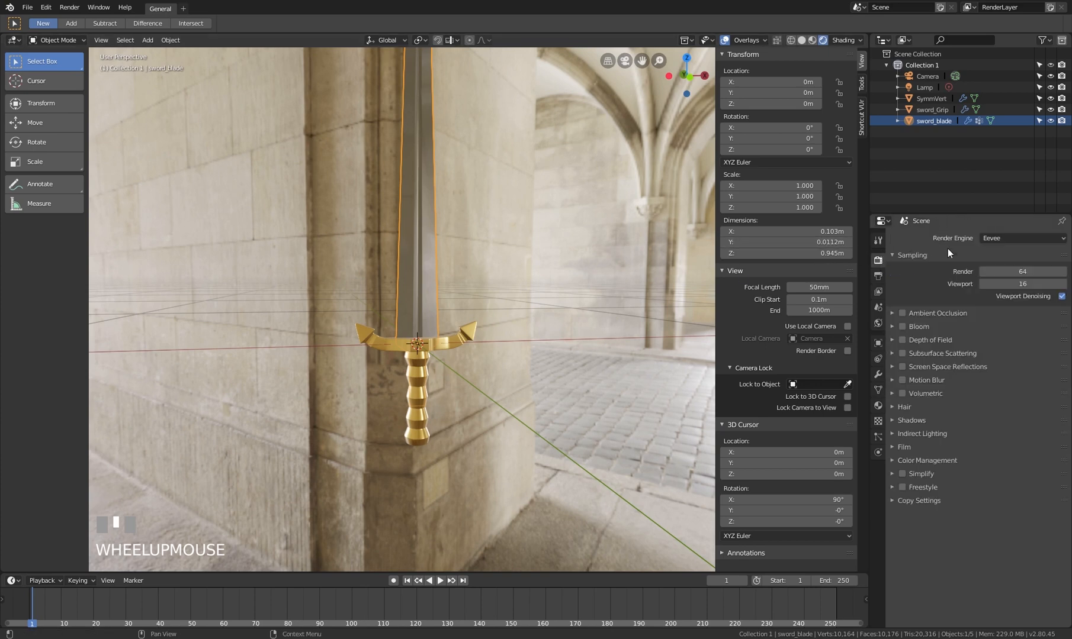
{"action": "middle_click_drag", "start_coordinate": [449, 341], "coordinate": [678, 107]}
{"action": "left_click", "coordinate": [724, 42]}
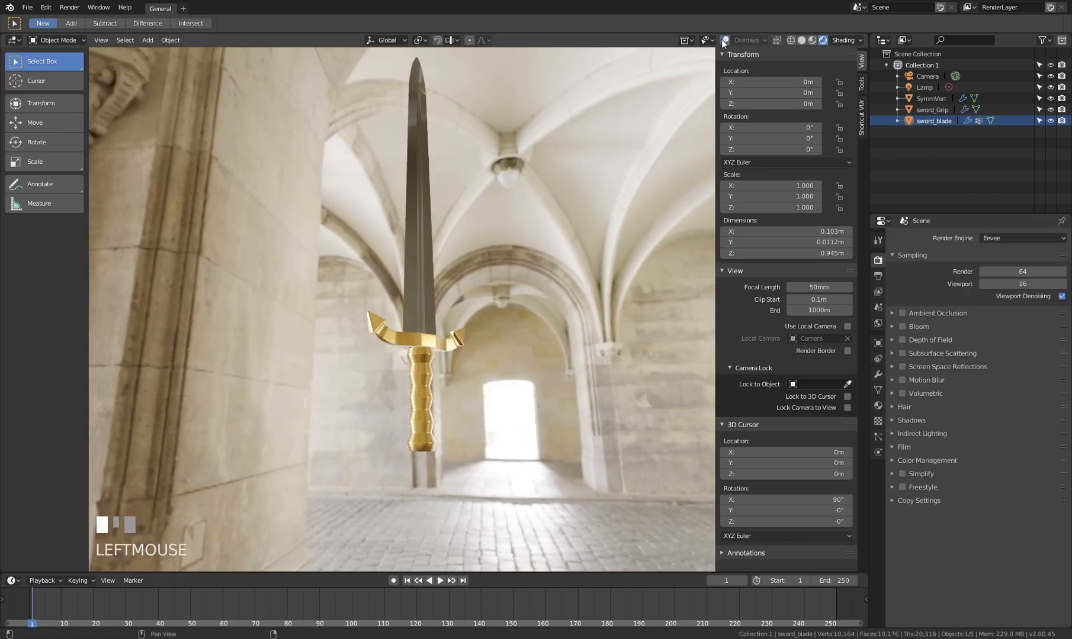
{"action": "scroll", "coordinate": [437, 266], "scroll_direction": "down", "scroll_amount": 2}
{"action": "middle_click_drag", "start_coordinate": [437, 266], "coordinate": [426, 315]}
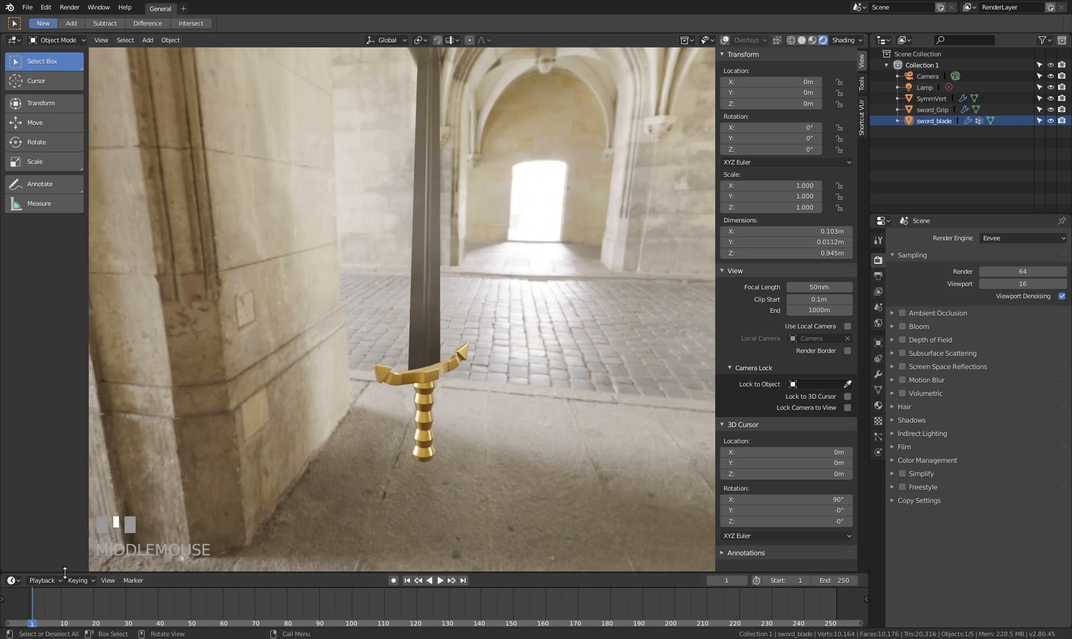
Enlarge the Timeline area below the viewport and turn it into a Shader Editor
{"action": "left_click_drag", "start_coordinate": [61, 572], "coordinate": [61, 362]}
{"action": "scroll", "coordinate": [382, 228], "scroll_direction": "down", "scroll_amount": 2}
{"action": "middle_click_drag", "start_coordinate": [382, 229], "coordinate": [429, 255]}
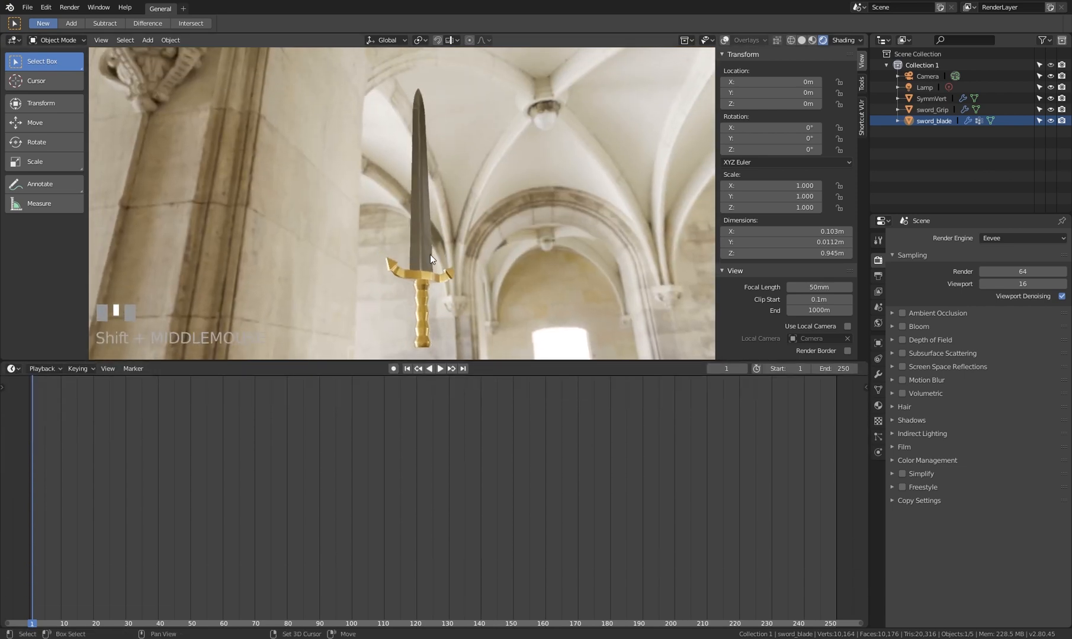
{"action": "left_click", "coordinate": [11, 370]}
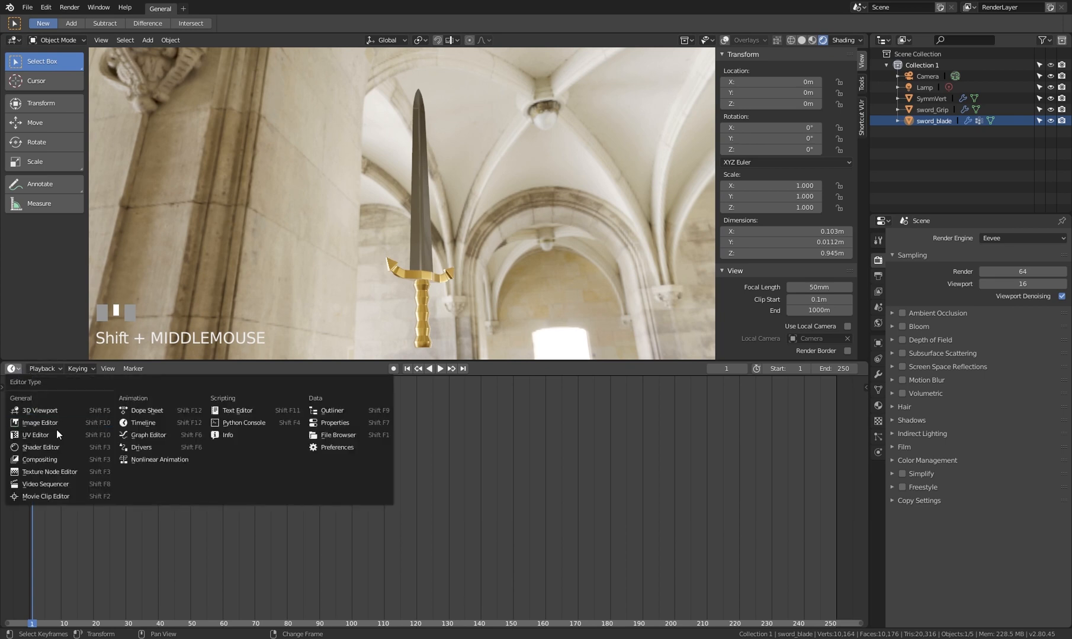
{"action": "left_click", "coordinate": [47, 441]}
Switch the Shader Editor from the blade material to the World node tree and frame its nodes
{"action": "middle_click_drag", "start_coordinate": [419, 492], "coordinate": [488, 424]}
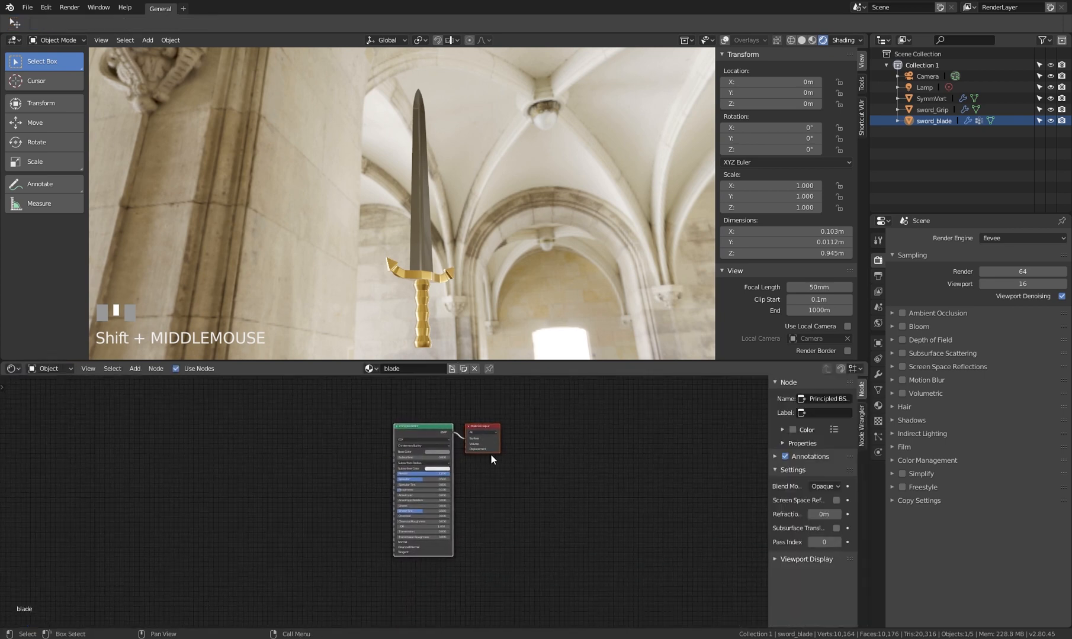
{"action": "scroll", "coordinate": [455, 471], "scroll_direction": "up", "scroll_amount": 5}
{"action": "left_click", "coordinate": [65, 395]}
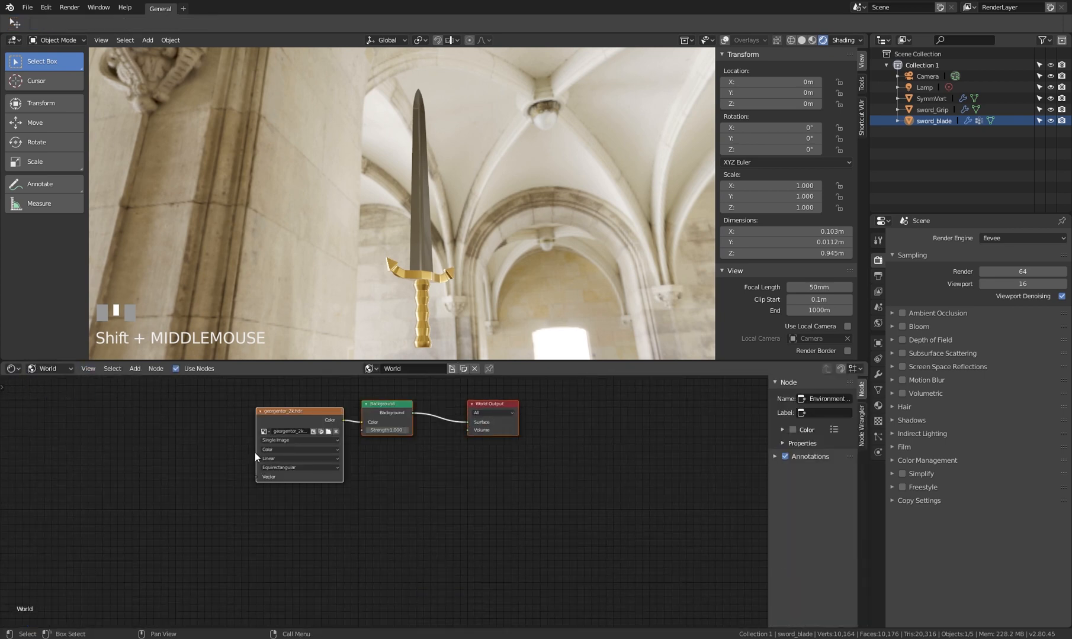
{"action": "middle_click_drag", "start_coordinate": [356, 450], "coordinate": [400, 512]}
{"action": "scroll", "coordinate": [404, 512], "scroll_direction": "up", "scroll_amount": 3}
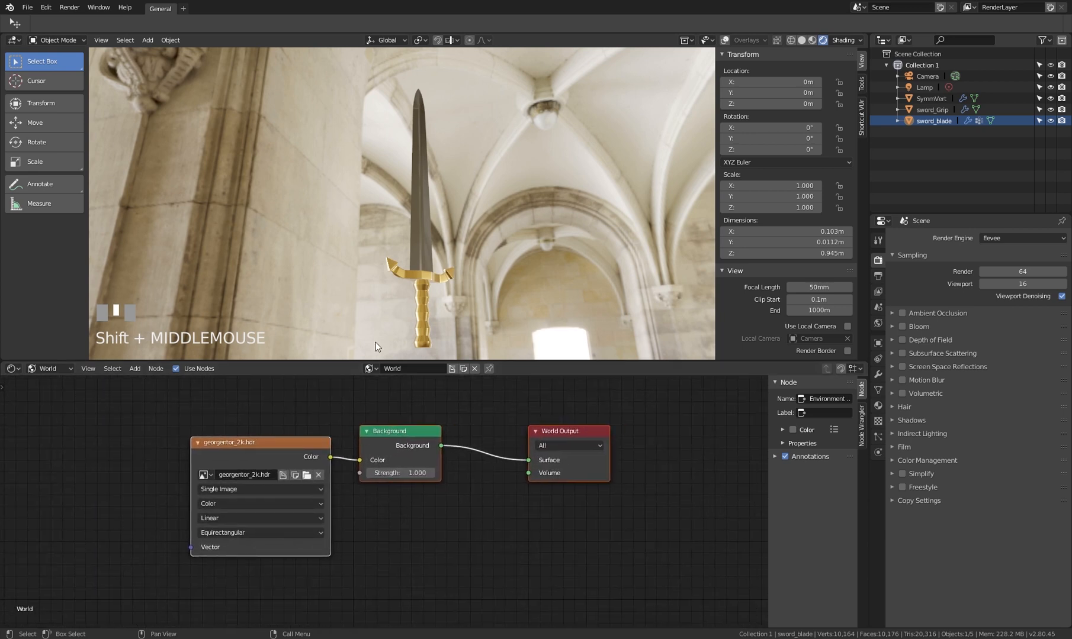
Rearrange the Environment Texture, Background and World Output nodes, leaving more room between the texture and Background
{"action": "middle_click_drag", "start_coordinate": [525, 238], "coordinate": [495, 264]}
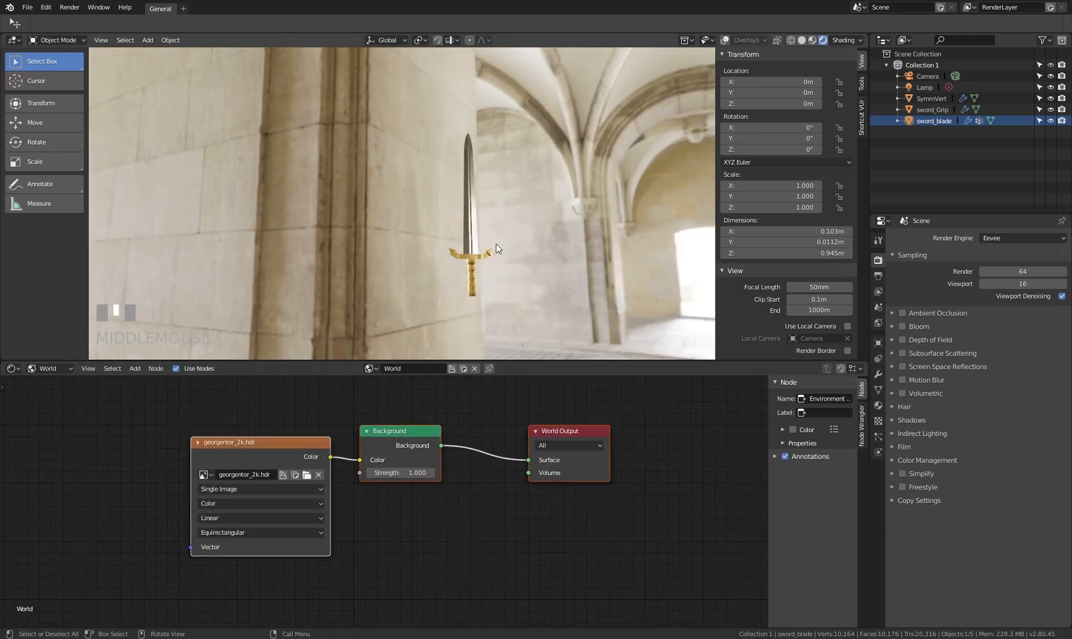
{"action": "left_click_drag", "start_coordinate": [295, 446], "coordinate": [225, 407]}
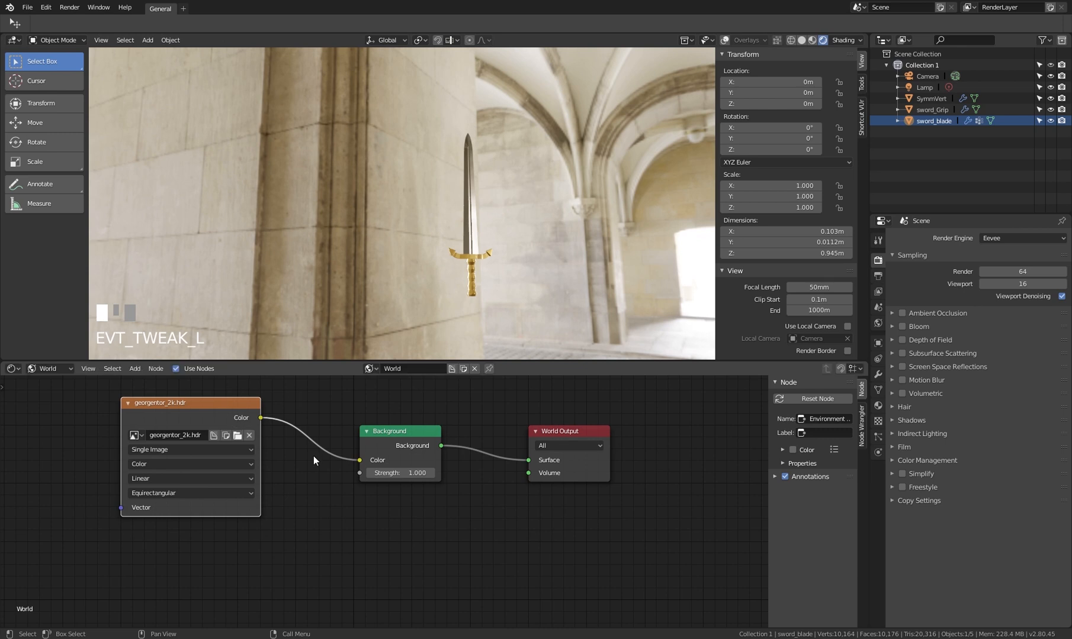
{"action": "left_click_drag", "start_coordinate": [401, 436], "coordinate": [352, 441]}
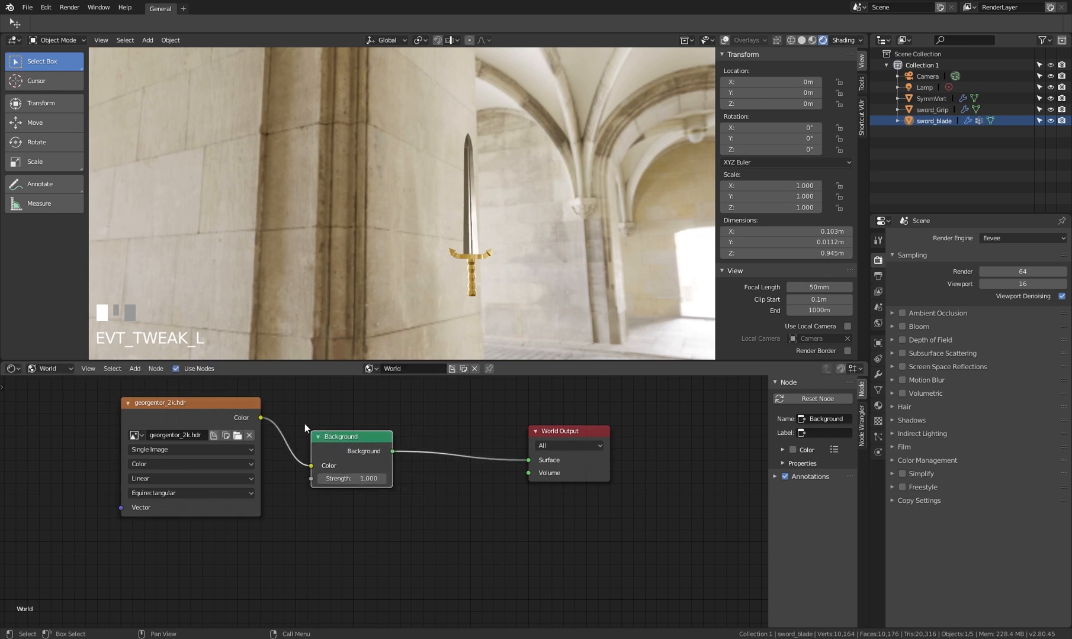
{"action": "left_click_drag", "start_coordinate": [567, 449], "coordinate": [475, 470]}
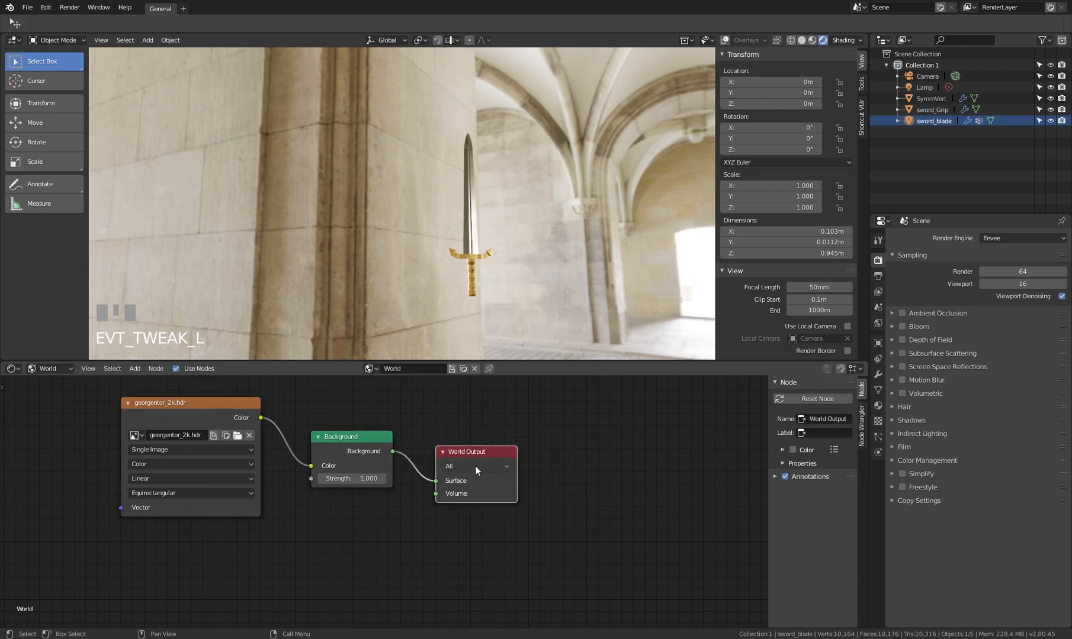
Duplicate the Background node and place the copy below the original
{"action": "left_click", "coordinate": [350, 441]}
{"action": "key", "text": "shift+d"}
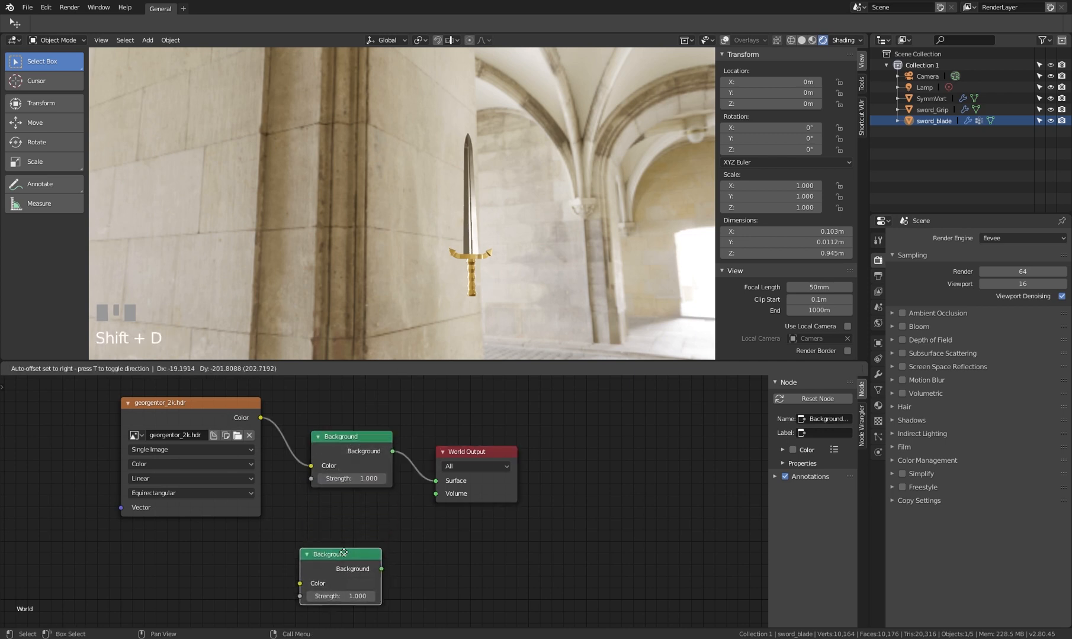
{"action": "left_click", "coordinate": [347, 561]}
{"action": "mouse_move", "coordinate": [392, 532]}
{"action": "middle_mouse_down"}
{"action": "mouse_move", "coordinate": [390, 485]}
{"action": "mouse_move", "coordinate": [397, 522]}
{"action": "middle_mouse_up"}
{"action": "scroll", "coordinate": [380, 476], "scroll_direction": "down", "scroll_amount": 2}
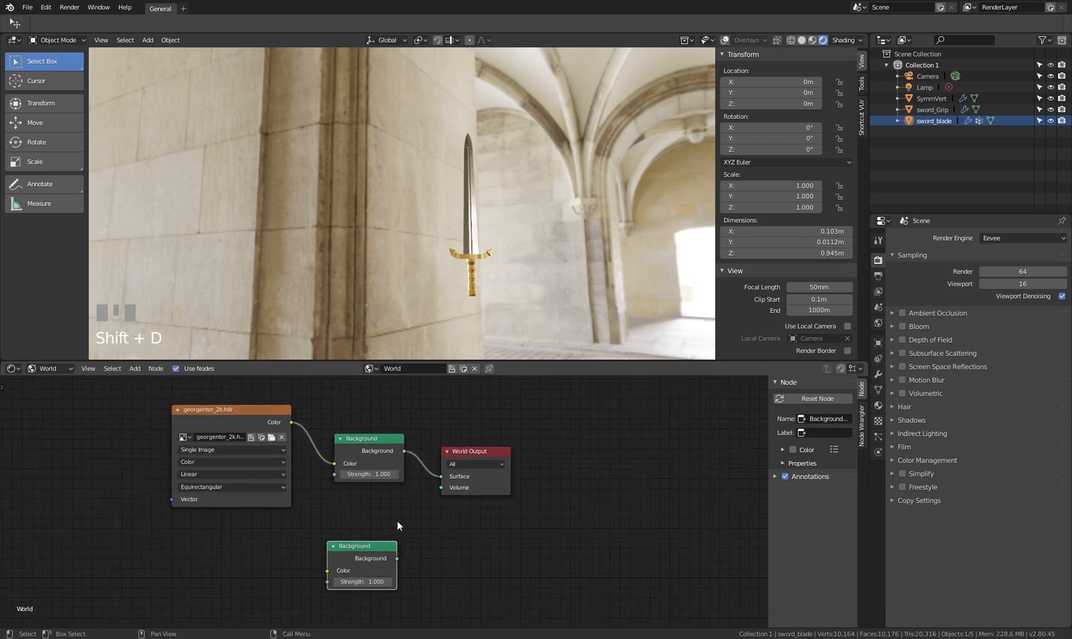
{"action": "left_click_drag", "start_coordinate": [370, 553], "coordinate": [379, 550]}
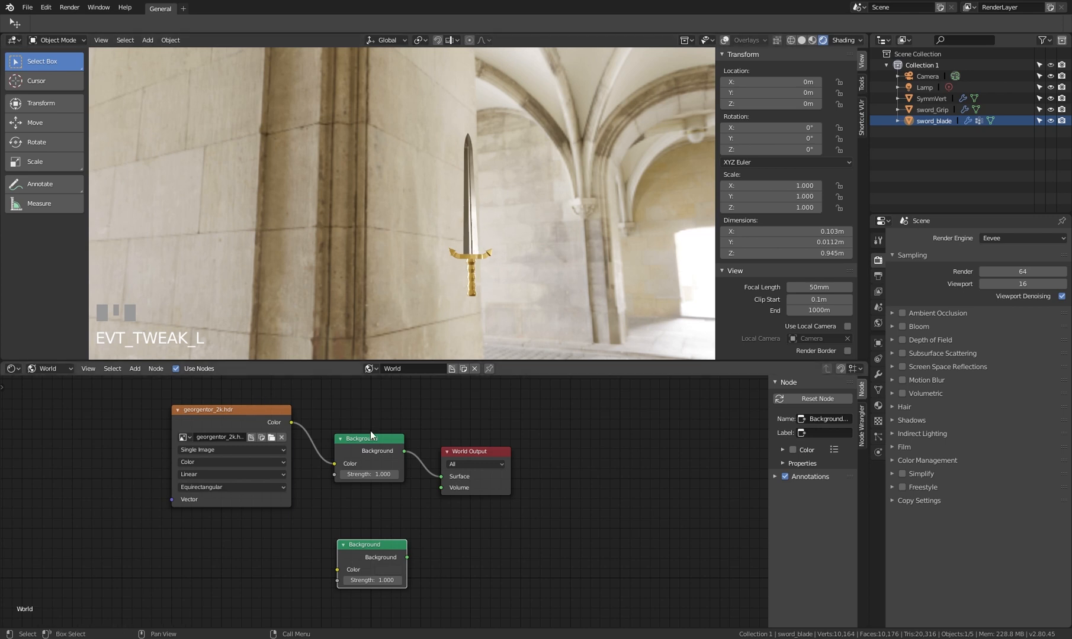
Insert a Mix Shader between the upper Background and World Output, with the duplicated Background as its second shader and a factor of 1.000
{"action": "left_click_drag", "start_coordinate": [483, 458], "coordinate": [518, 460]}
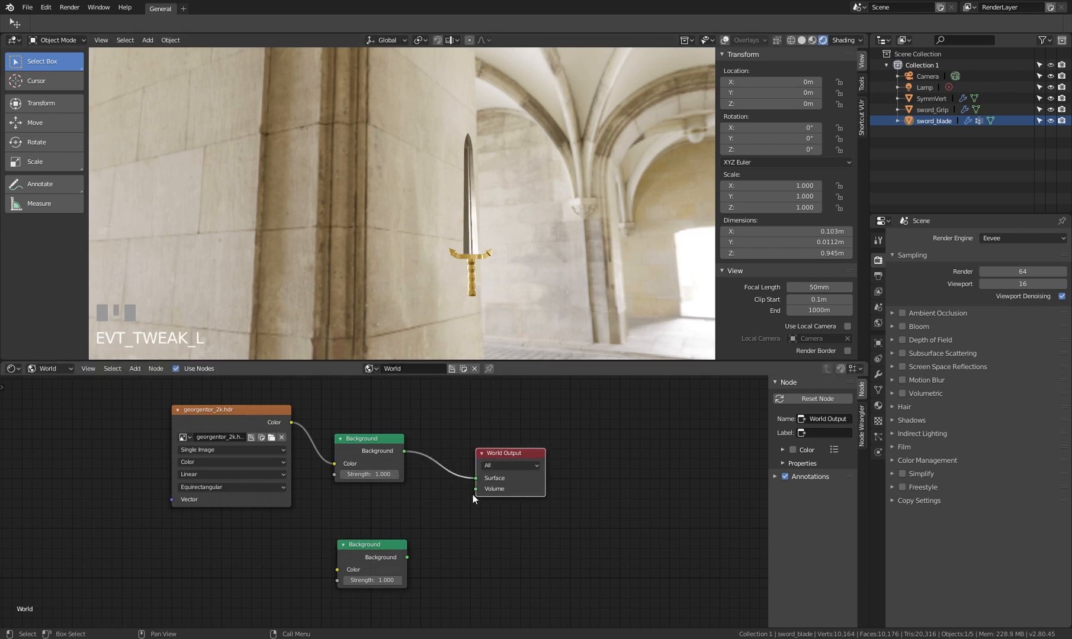
{"action": "left_click", "coordinate": [382, 546]}
{"action": "key", "text": "shift+a"}
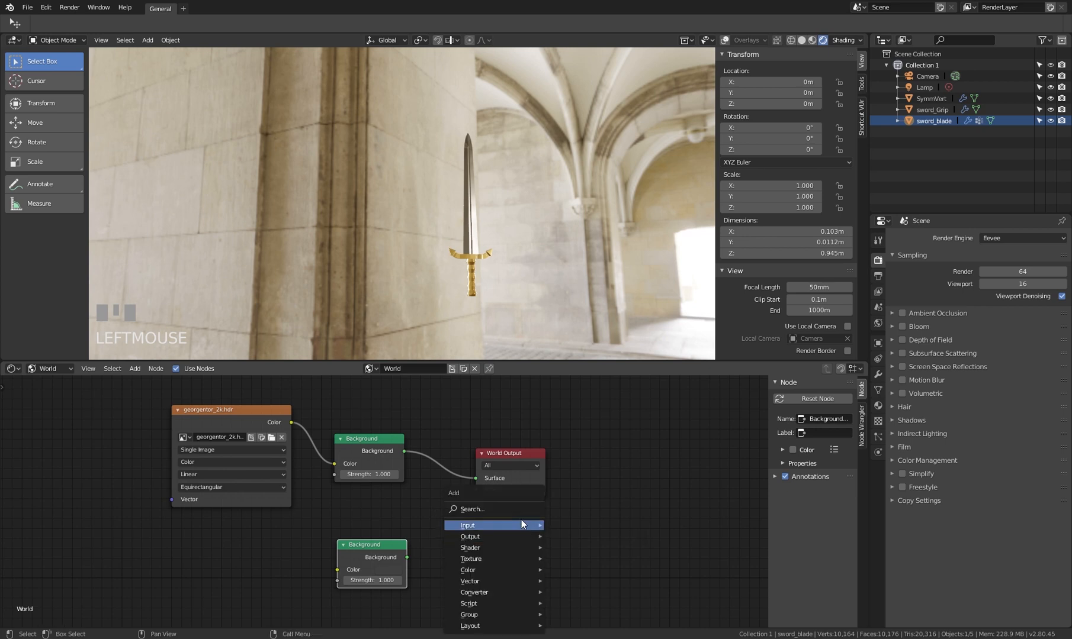
{"action": "left_click", "coordinate": [521, 511]}
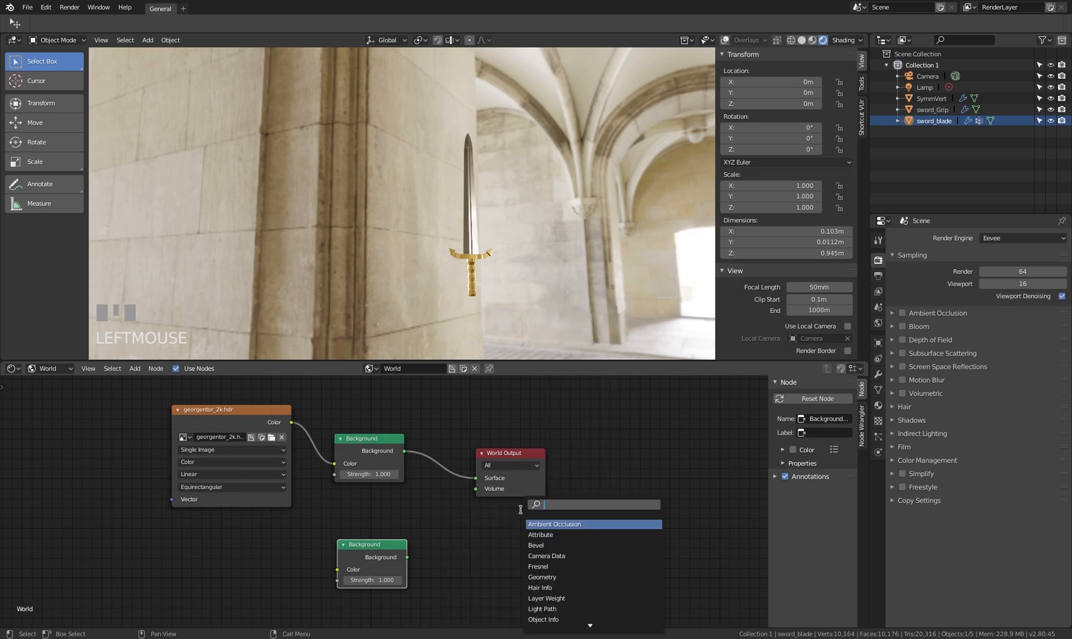
{"action": "type", "text": "mix"}
{"action": "key", "text": "Return"}
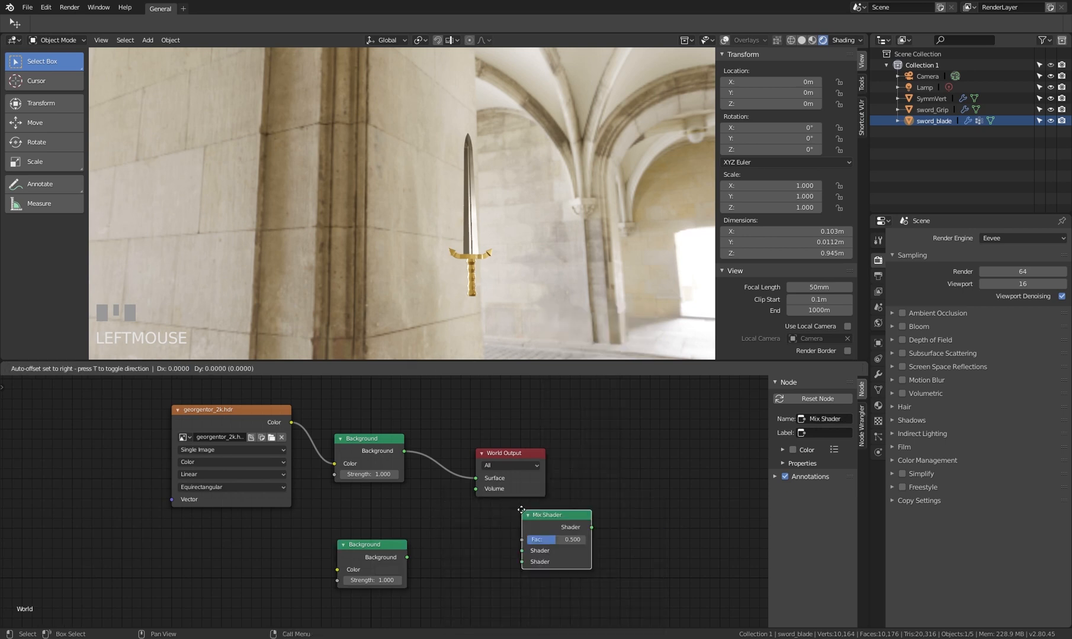
{"action": "left_click", "coordinate": [445, 452]}
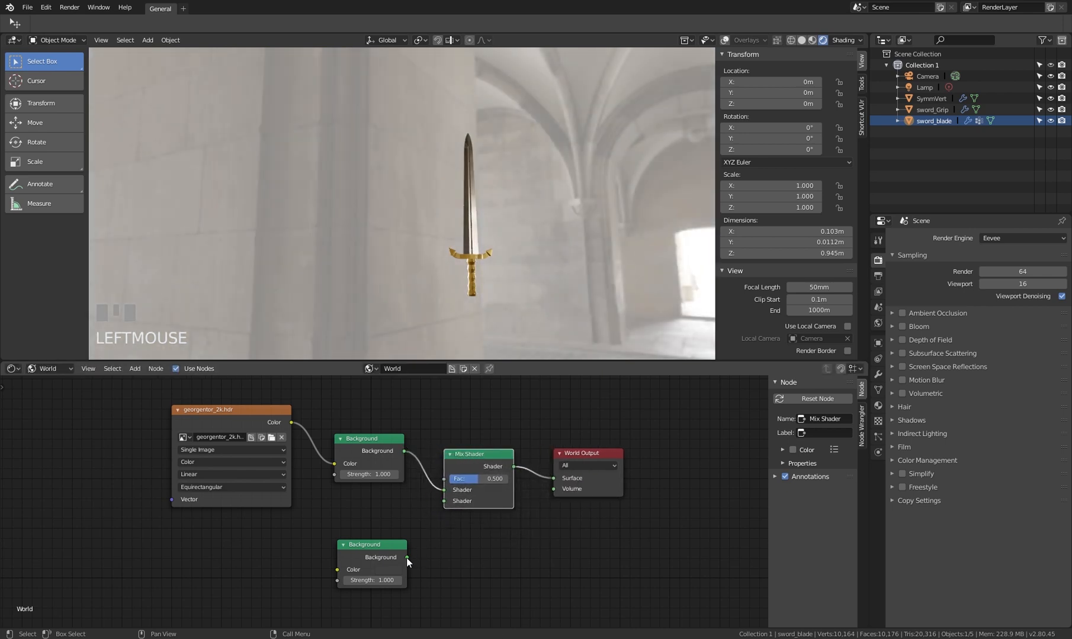
{"action": "left_click_drag", "start_coordinate": [407, 558], "coordinate": [504, 479]}
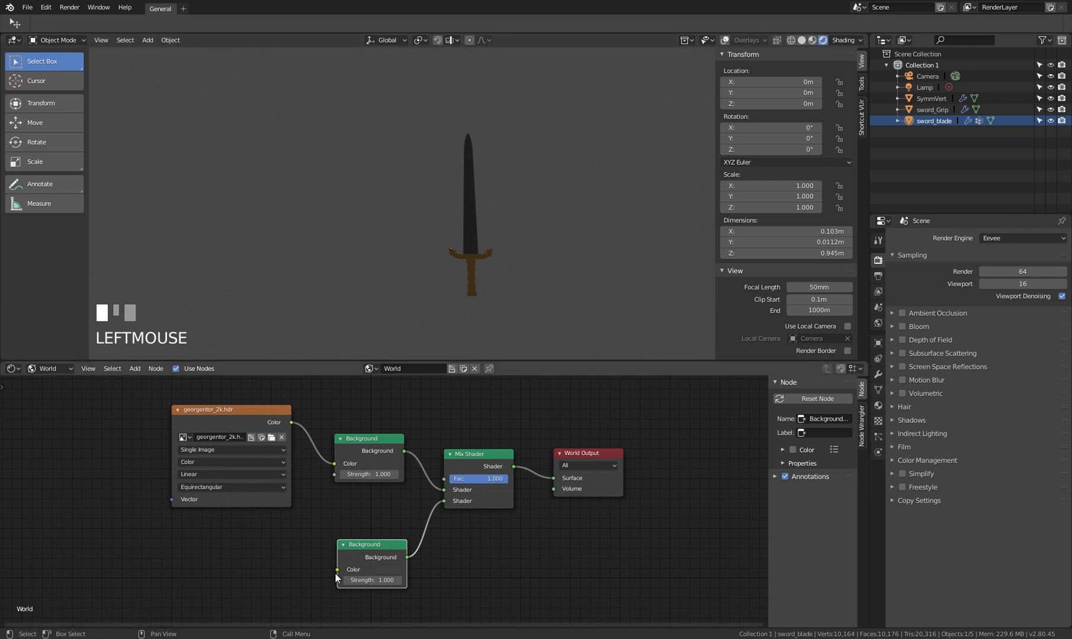
Add an RGB node below the Environment Texture and connect it to the lower Background's Color
{"action": "key", "text": "shift+a"}
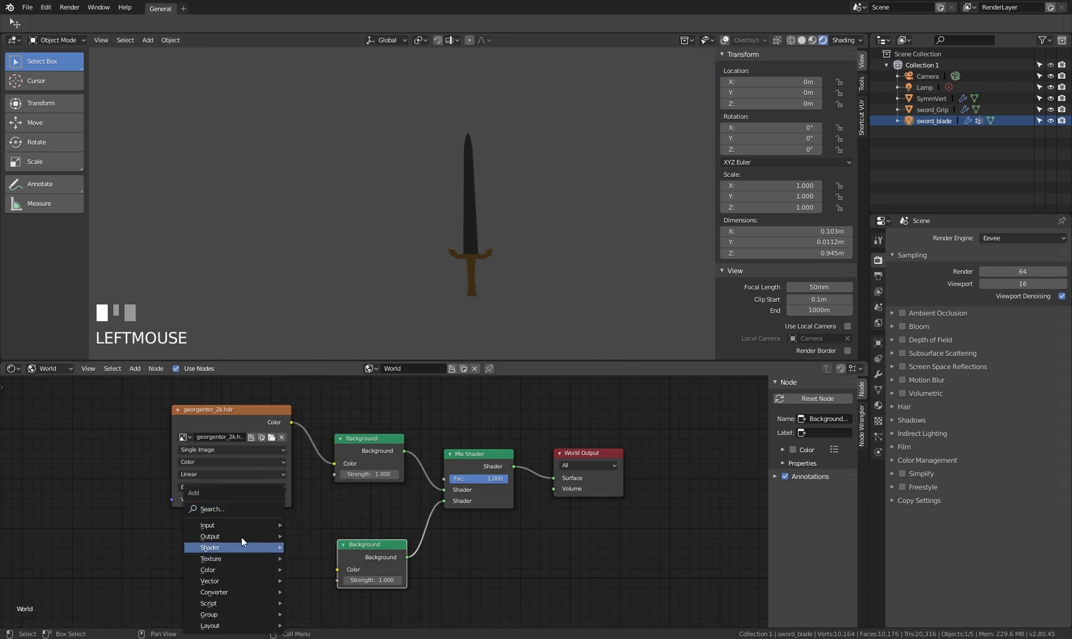
{"action": "left_click", "coordinate": [235, 508]}
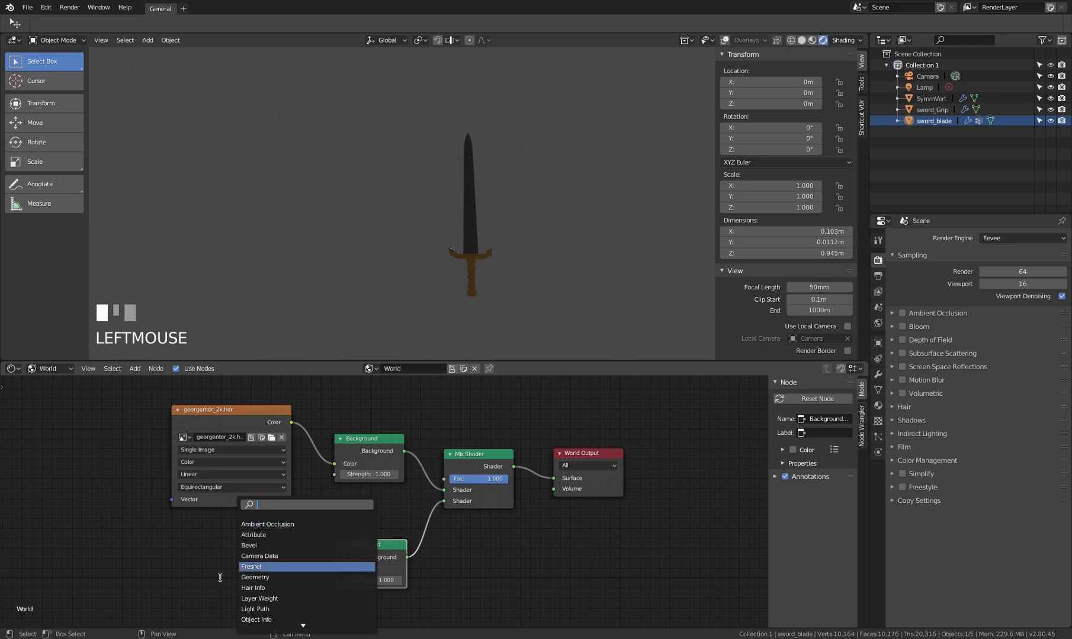
{"action": "type", "text": "rgb"}
{"action": "key", "text": "Return"}
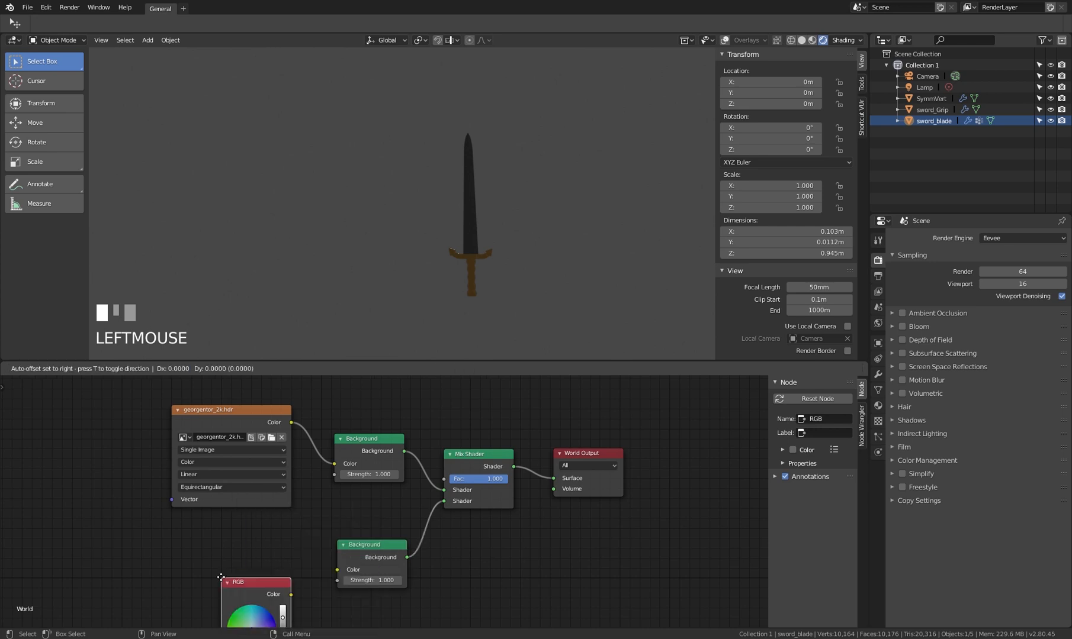
{"action": "left_click", "coordinate": [196, 519]}
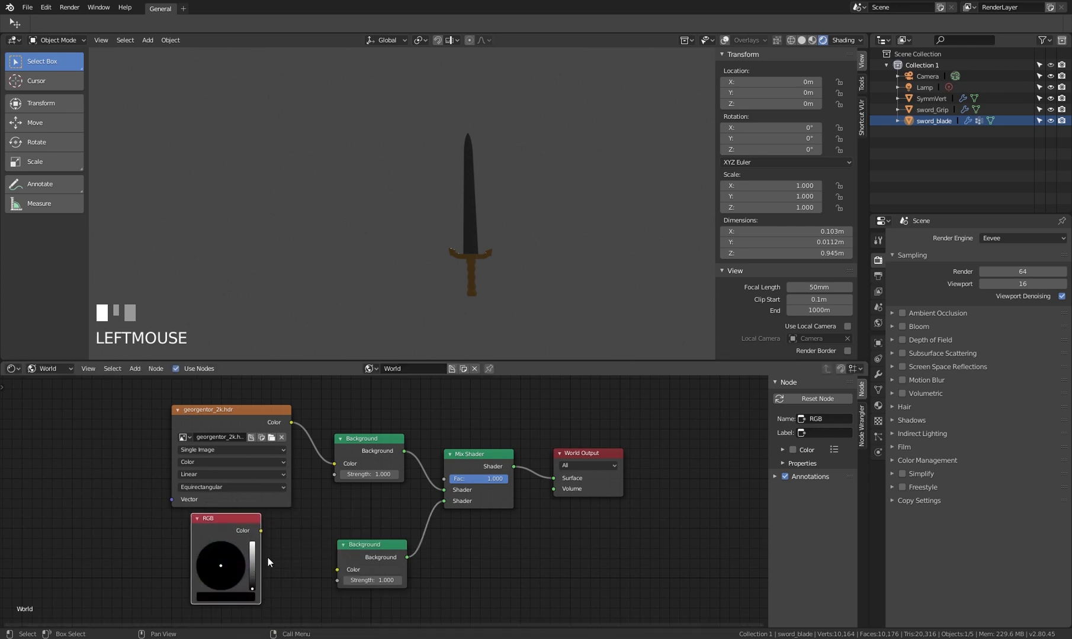
{"action": "left_click_drag", "start_coordinate": [260, 531], "coordinate": [341, 573]}
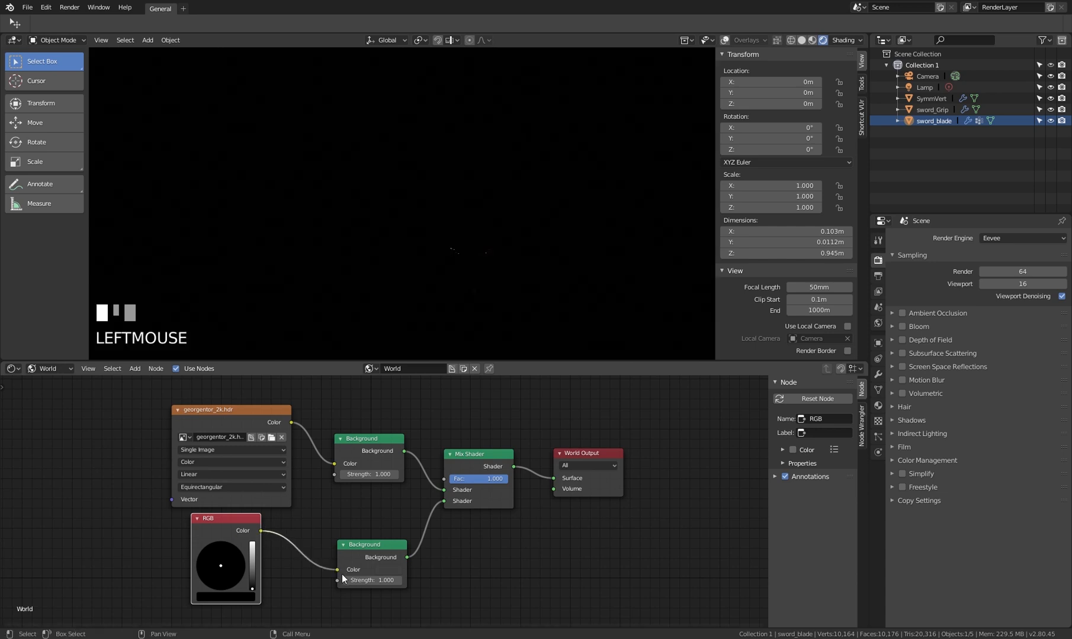
Move the RGB node down and closer to the lower Background node, clear of the Environment Texture
{"action": "mouse_move", "coordinate": [501, 479]}
{"action": "left_mouse_down"}
{"action": "mouse_move", "coordinate": [455, 479]}
{"action": "mouse_move", "coordinate": [507, 479]}
{"action": "left_mouse_up"}
{"action": "middle_click_drag", "start_coordinate": [524, 299], "coordinate": [497, 246], "text": "shift"}
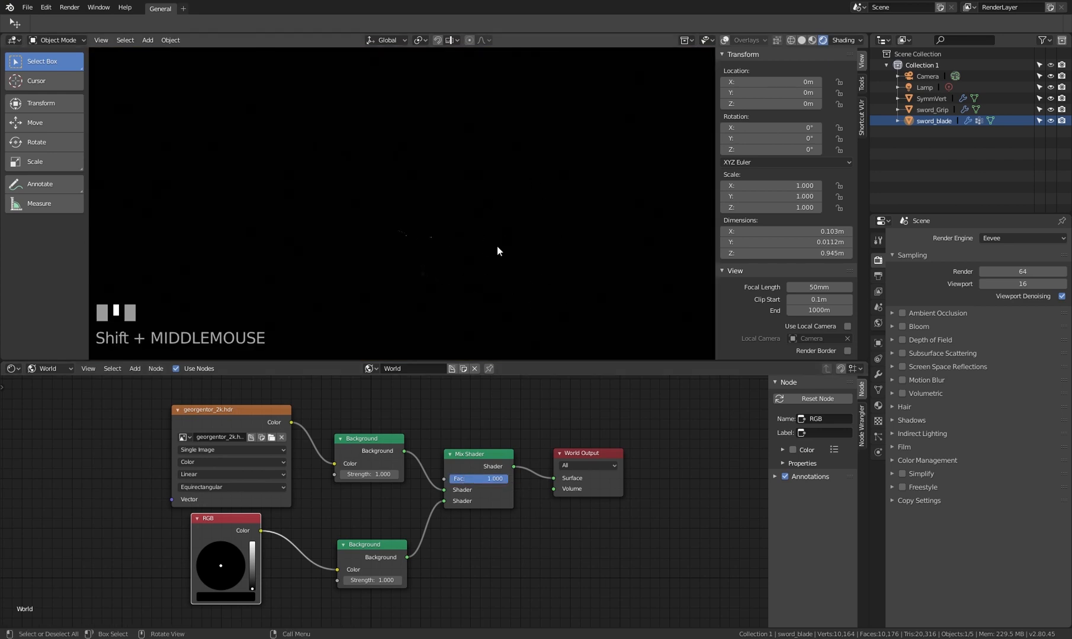
{"action": "middle_click_drag", "start_coordinate": [236, 521], "coordinate": [330, 504], "text": "shift"}
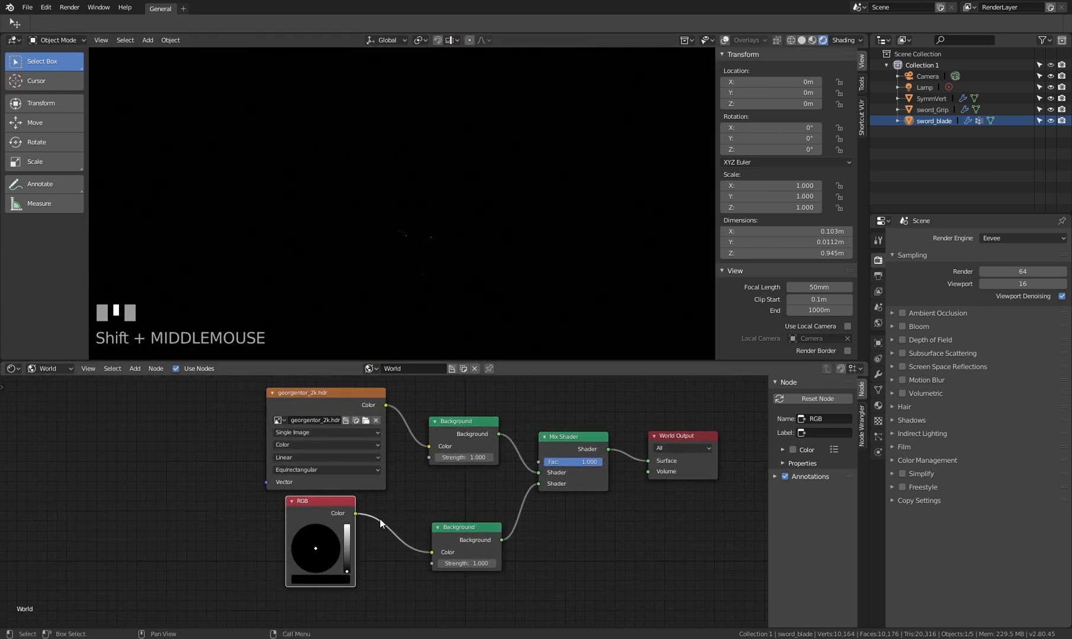
{"action": "left_click_drag", "start_coordinate": [330, 504], "coordinate": [348, 534]}
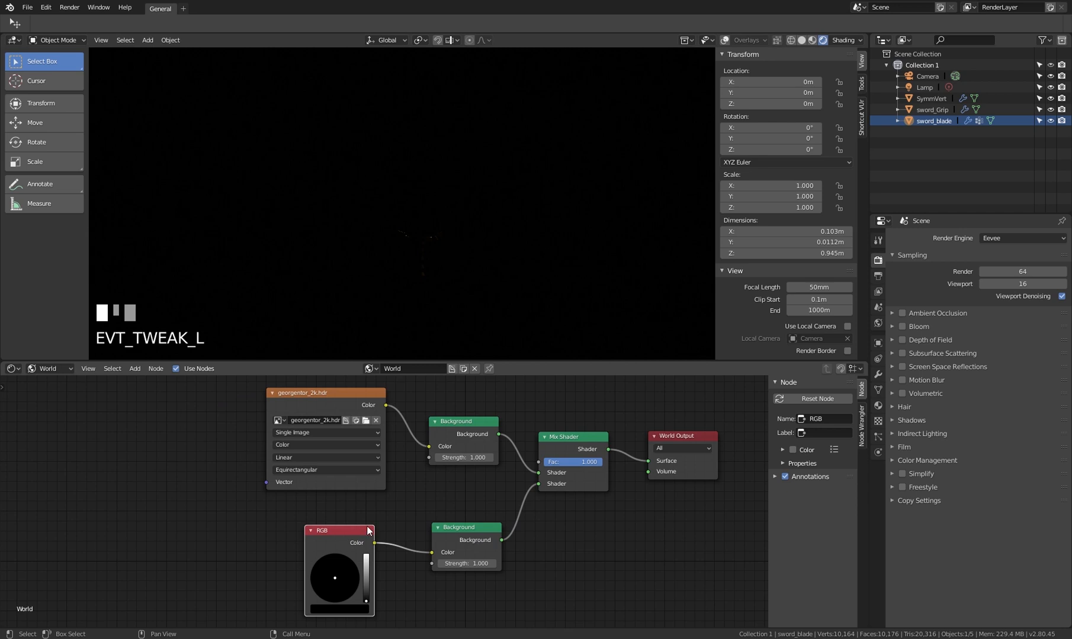
Add a Light Path node beside the Environment Texture and connect its Is Camera Ray output to the Mix Shader's Fac
{"action": "key", "text": "shift+a"}
{"action": "left_click", "coordinate": [164, 480]}
{"action": "type", "text": "igh"}
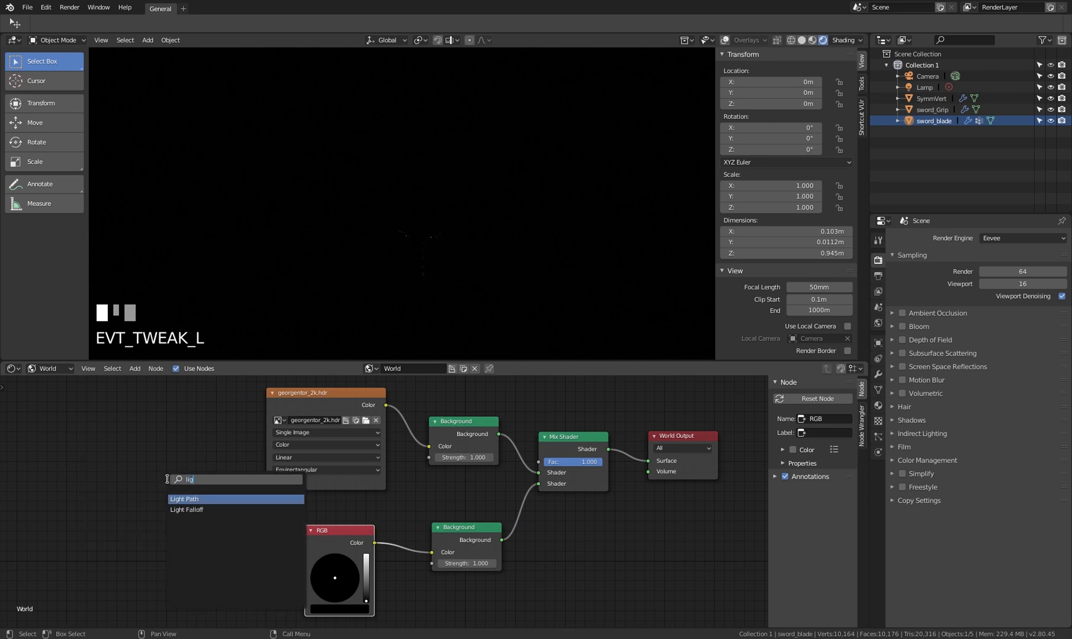
{"action": "left_click", "coordinate": [200, 502]}
{"action": "left_click", "coordinate": [185, 435]}
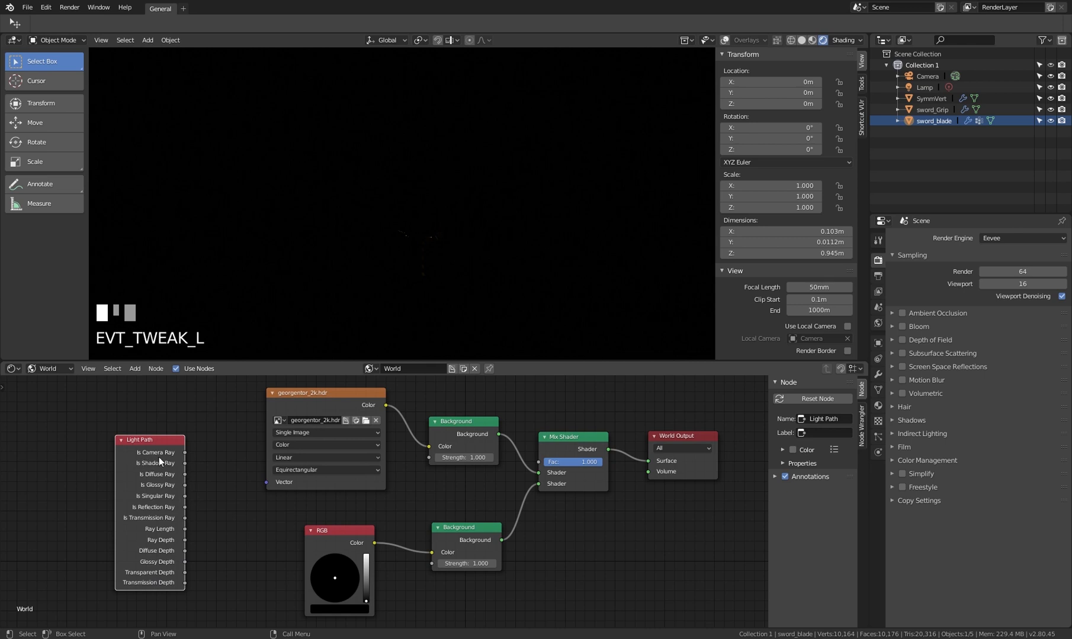
{"action": "left_click_drag", "start_coordinate": [184, 452], "coordinate": [222, 457]}
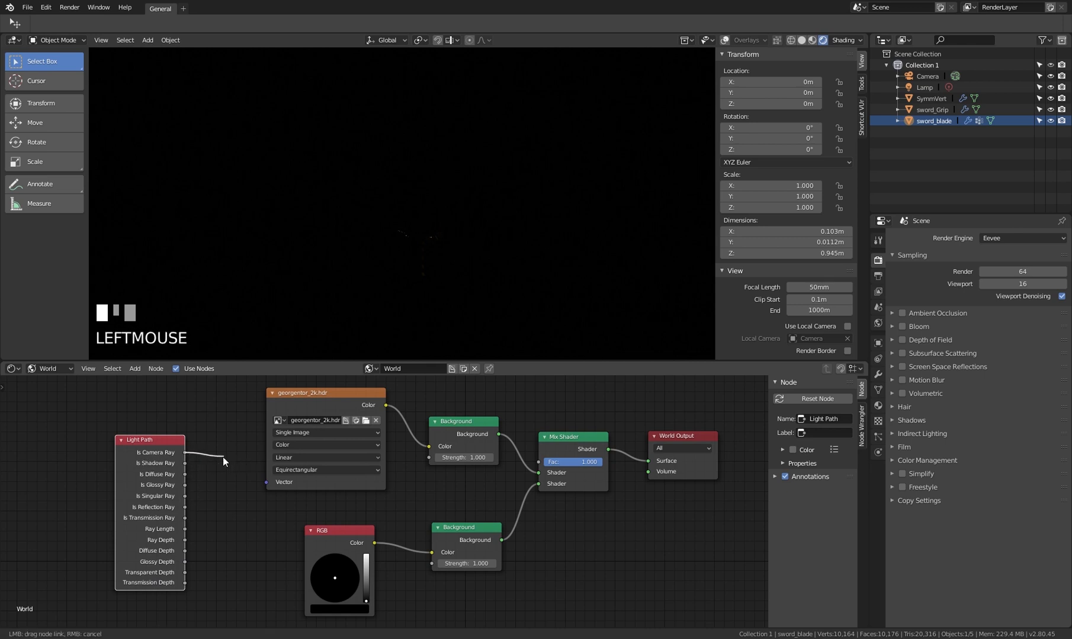
{"action": "left_click_drag", "start_coordinate": [244, 505], "coordinate": [563, 469]}
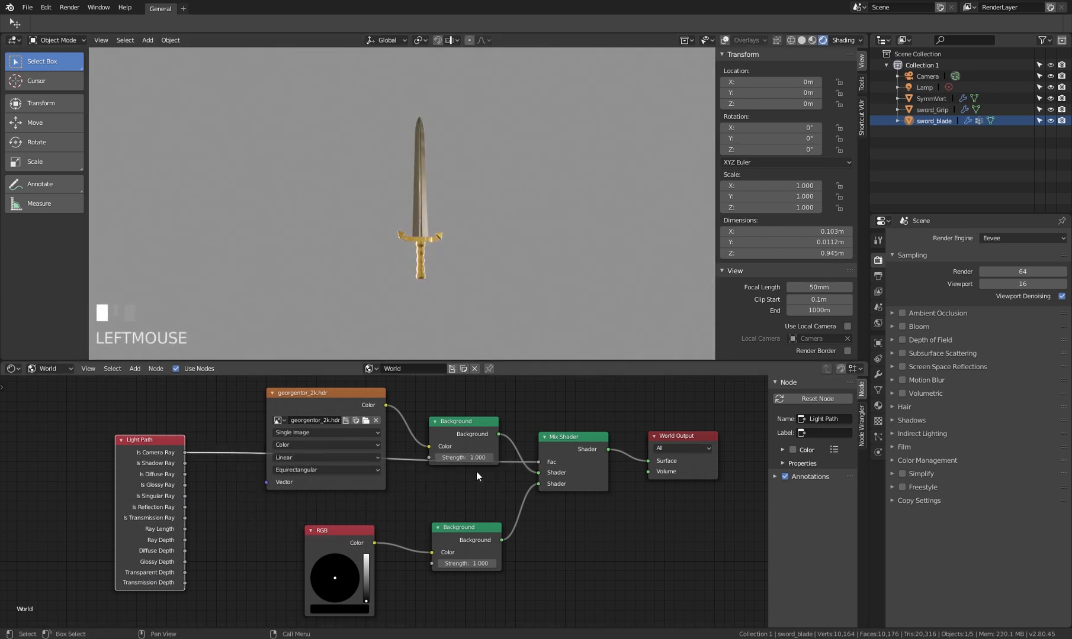
Enable Bloom in the Eevee render settings so the sword's metal highlights glow
{"action": "middle_click_drag", "start_coordinate": [529, 296], "coordinate": [521, 276]}
{"action": "scroll", "coordinate": [411, 257], "scroll_direction": "up", "scroll_amount": 3}
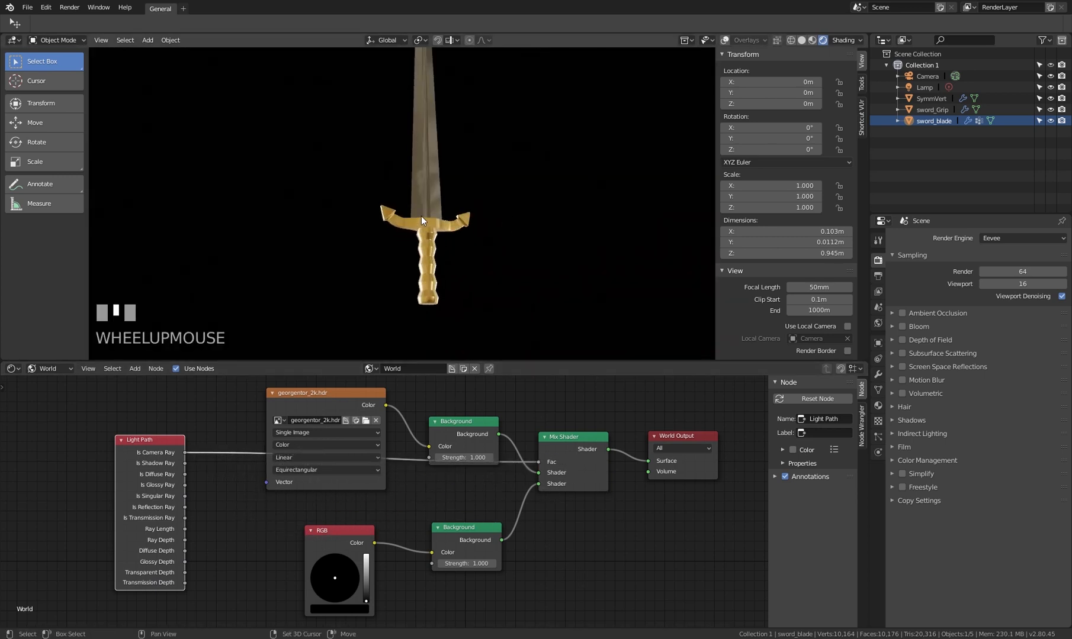
{"action": "mouse_move", "coordinate": [421, 216]}
{"action": "middle_mouse_down"}
{"action": "mouse_move", "coordinate": [401, 241]}
{"action": "mouse_move", "coordinate": [400, 290]}
{"action": "mouse_move", "coordinate": [407, 210]}
{"action": "middle_mouse_up"}
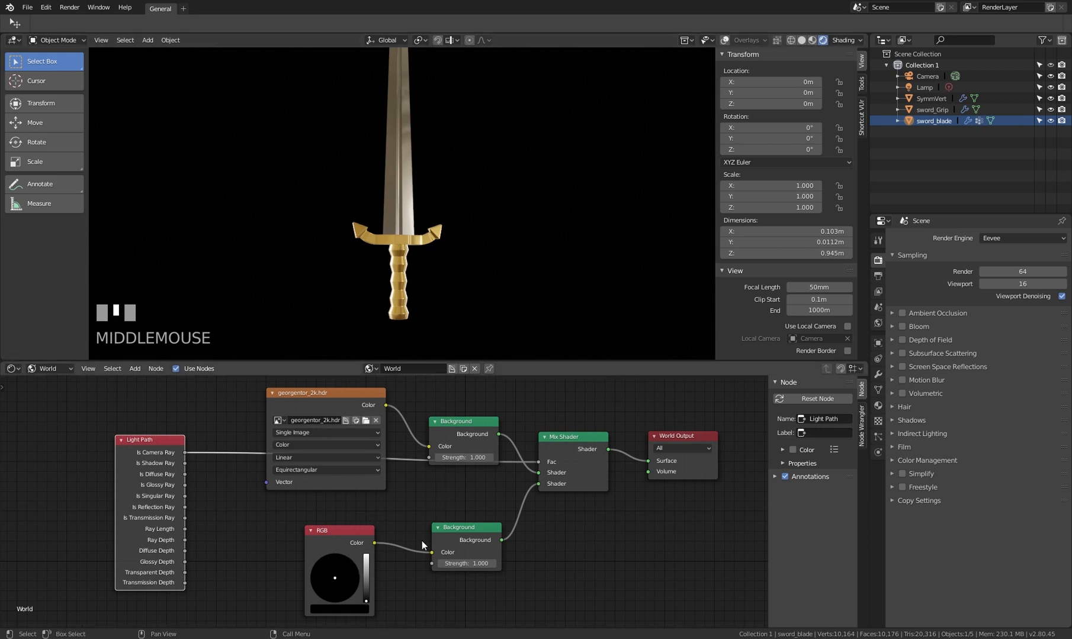
{"action": "mouse_move", "coordinate": [366, 600]}
{"action": "left_mouse_down"}
{"action": "mouse_move", "coordinate": [366, 562]}
{"action": "mouse_move", "coordinate": [365, 601]}
{"action": "left_mouse_up"}
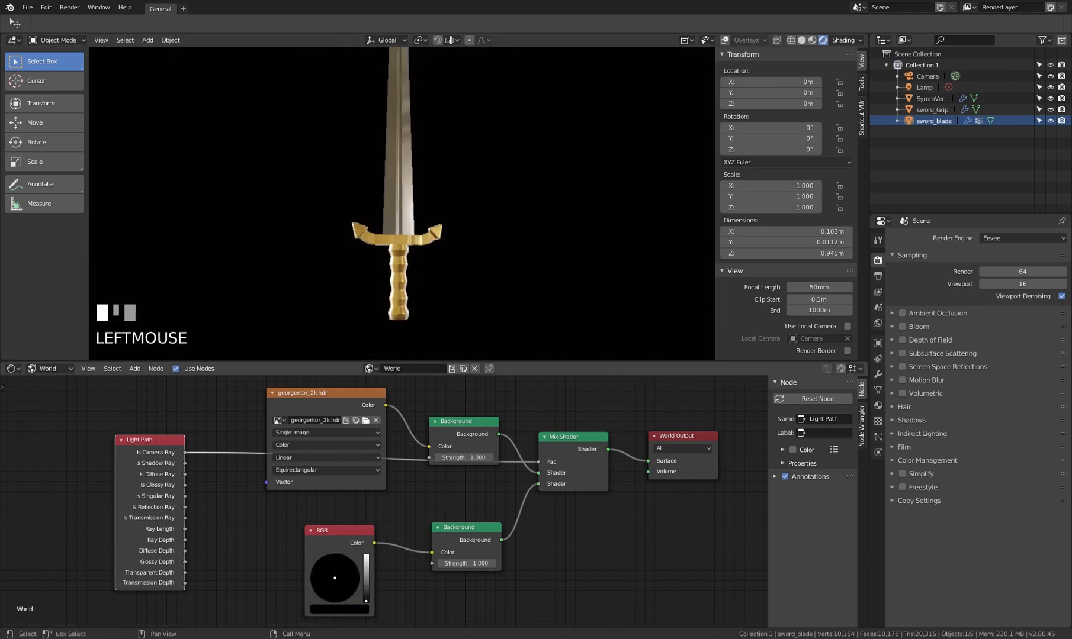
{"action": "scroll", "coordinate": [381, 242], "scroll_direction": "up", "scroll_amount": 2}
{"action": "middle_click_drag", "start_coordinate": [381, 242], "coordinate": [388, 204]}
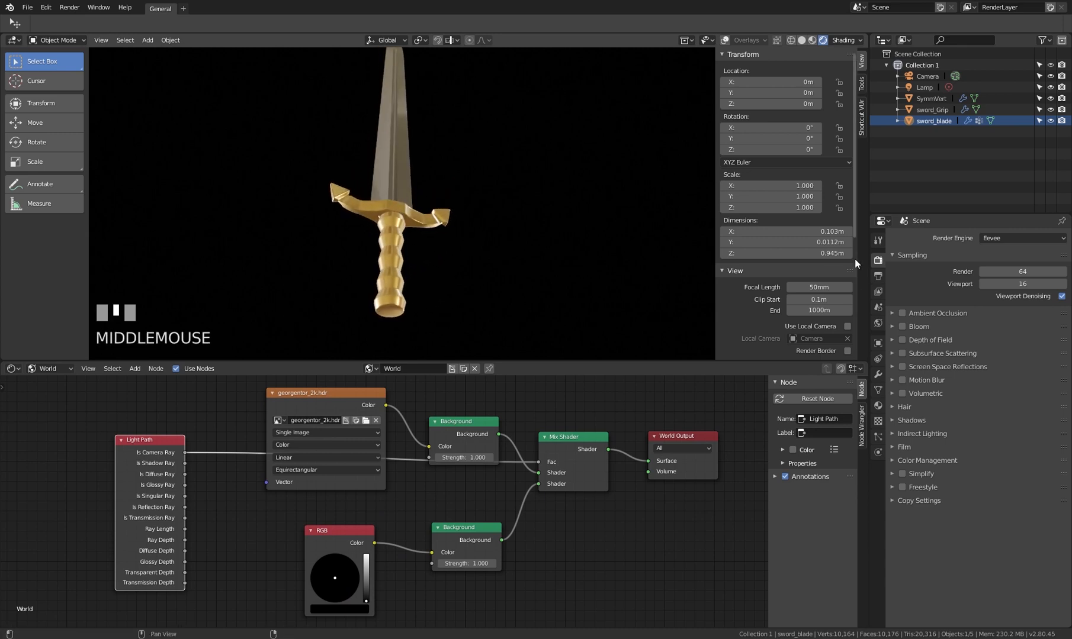
{"action": "left_click", "coordinate": [902, 327]}
{"action": "middle_click_drag", "start_coordinate": [416, 214], "coordinate": [393, 222]}
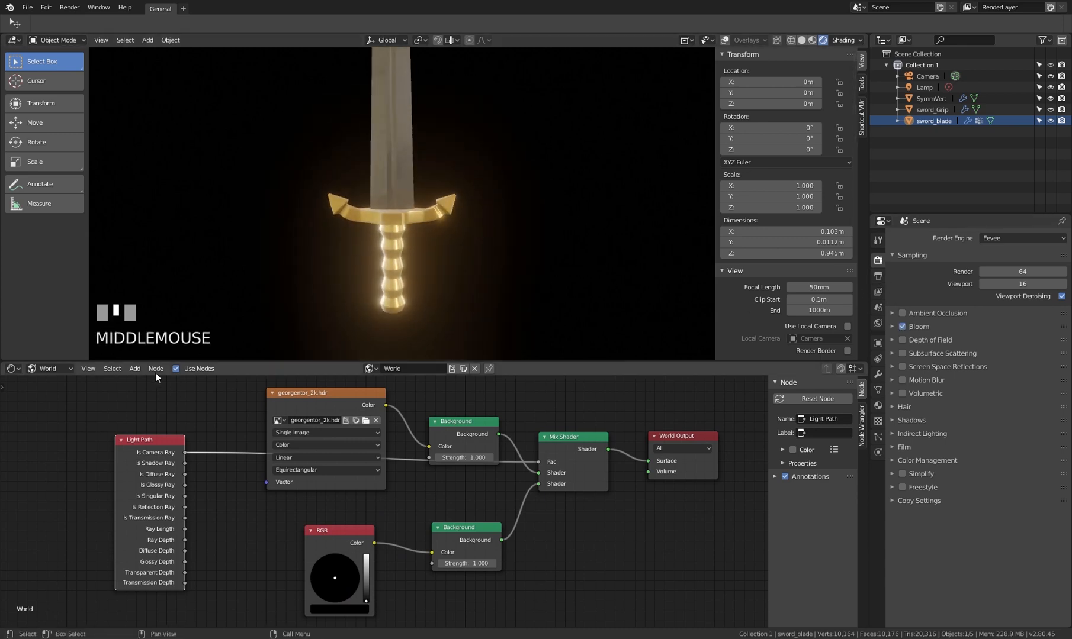
Expand the 3D viewport over the node editor area, center the sword, and hide the viewport's toolbar and sidebar
{"action": "left_click_drag", "start_coordinate": [3, 359], "coordinate": [242, 371]}
{"action": "scroll", "coordinate": [369, 415], "scroll_direction": "down", "scroll_amount": 1}
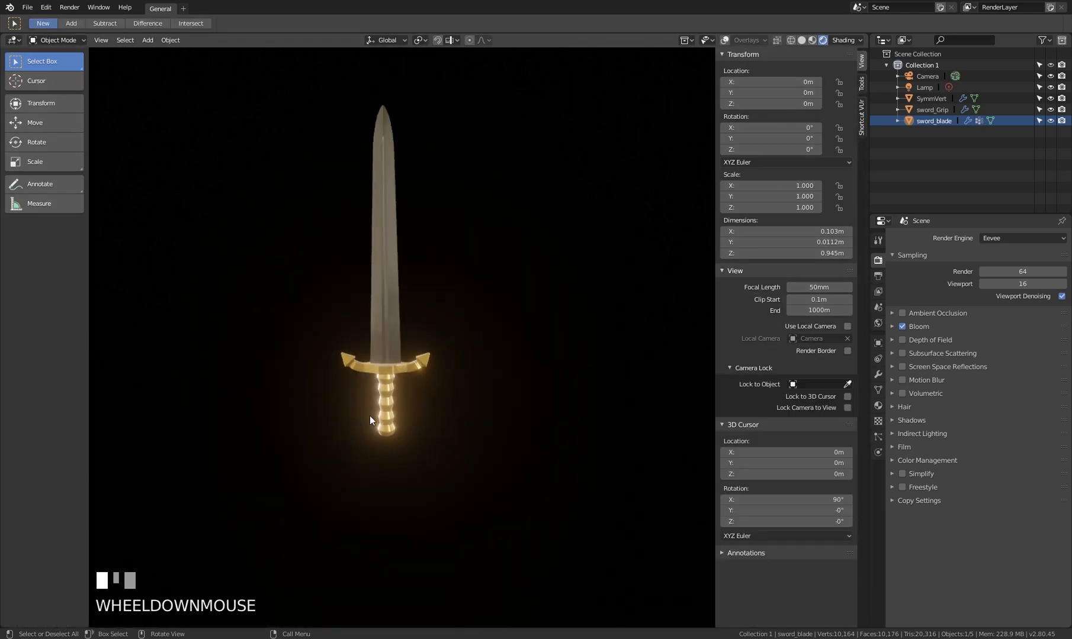
{"action": "middle_click_drag", "start_coordinate": [369, 420], "coordinate": [483, 424], "text": "shift"}
{"action": "key", "text": "t"}
{"action": "key", "text": "n"}
Examine the glowing sword against the dark background from different angles and distances
{"action": "middle_click_drag", "start_coordinate": [537, 476], "coordinate": [465, 437]}
{"action": "scroll", "coordinate": [491, 439], "scroll_direction": "up", "scroll_amount": 1}
{"action": "scroll", "coordinate": [464, 431], "scroll_direction": "down", "scroll_amount": 1}
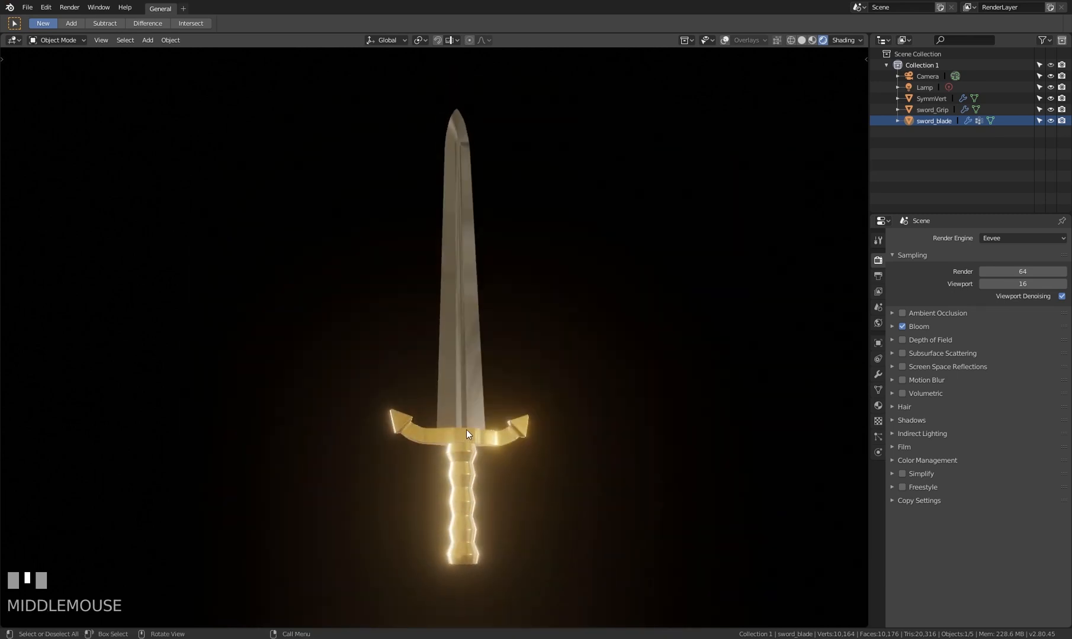
{"action": "scroll", "coordinate": [466, 429], "scroll_direction": "down", "scroll_amount": 1}
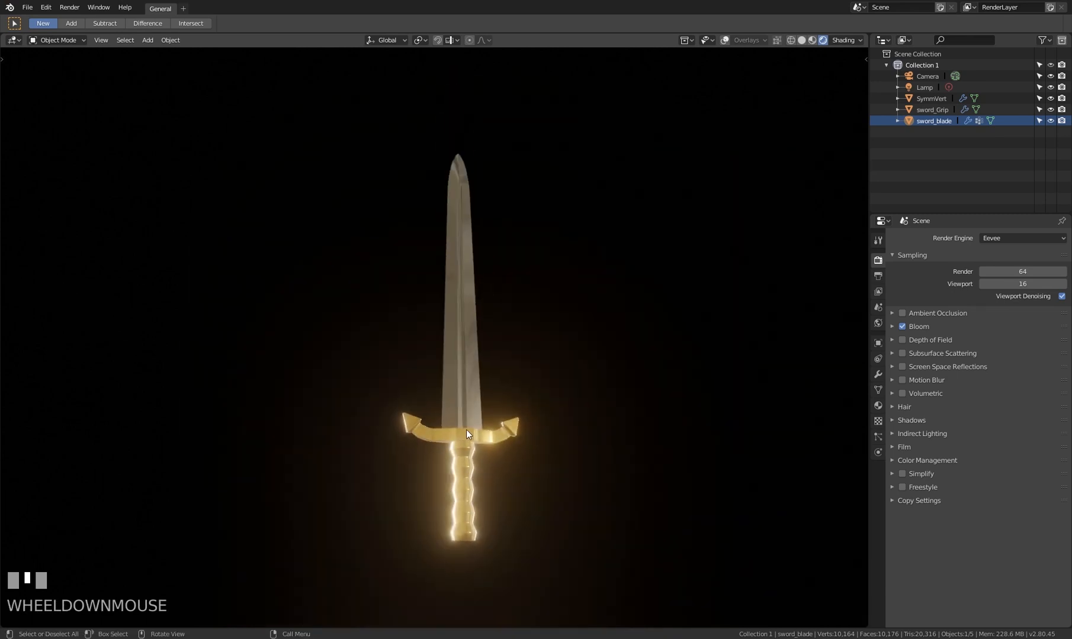
{"action": "scroll", "coordinate": [467, 432], "scroll_direction": "up", "scroll_amount": 1}
{"action": "mouse_move", "coordinate": [468, 432]}
{"action": "middle_mouse_down", "text": "shift"}
{"action": "mouse_move", "coordinate": [464, 420]}
{"action": "mouse_move", "coordinate": [487, 416]}
{"action": "mouse_move", "coordinate": [442, 418]}
{"action": "mouse_move", "coordinate": [476, 417]}
{"action": "mouse_move", "coordinate": [446, 419]}
{"action": "mouse_move", "coordinate": [472, 414]}
{"action": "mouse_move", "coordinate": [473, 506]}
{"action": "mouse_move", "coordinate": [479, 411]}
{"action": "middle_mouse_up", "text": "shift"}
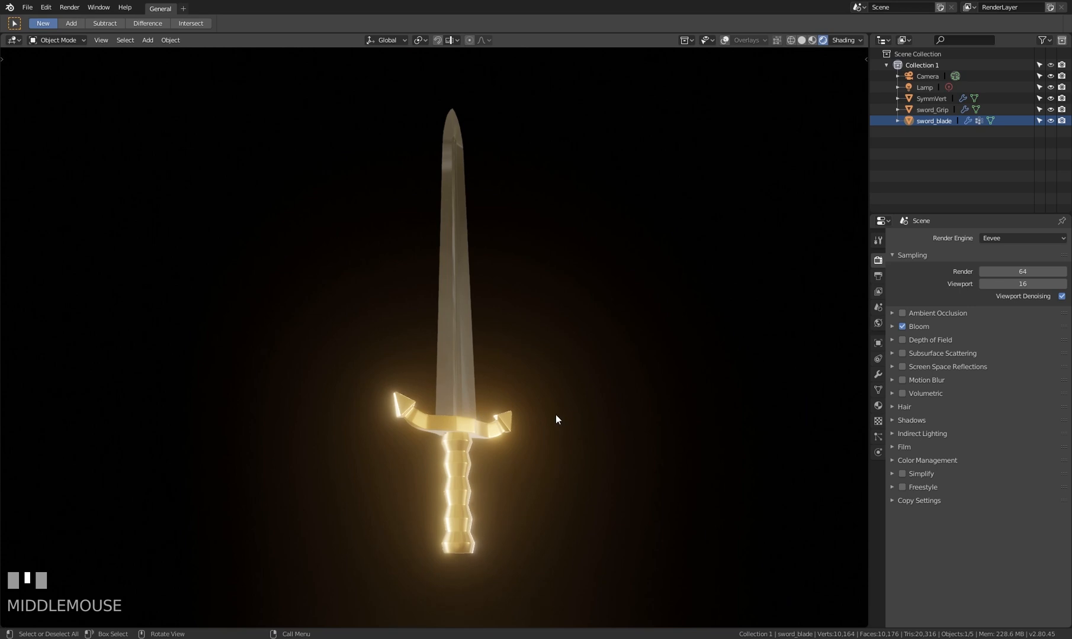